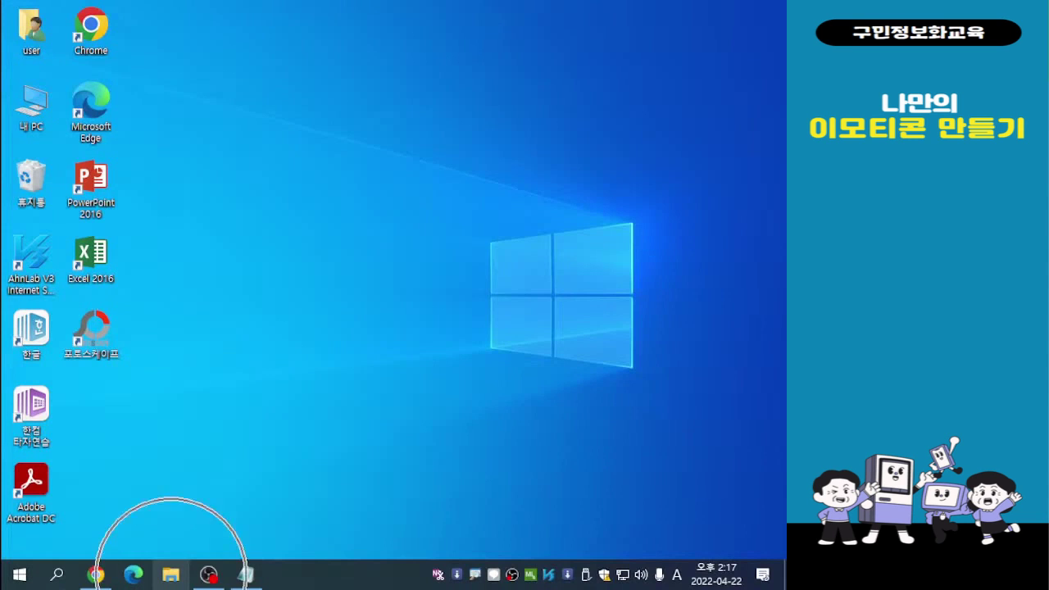
- View the example emoticon 토닥0 in the 나만의 이모티콘 folder under 사진, and close the image and folder
{"action": "left_click", "coordinate": [171, 575]}
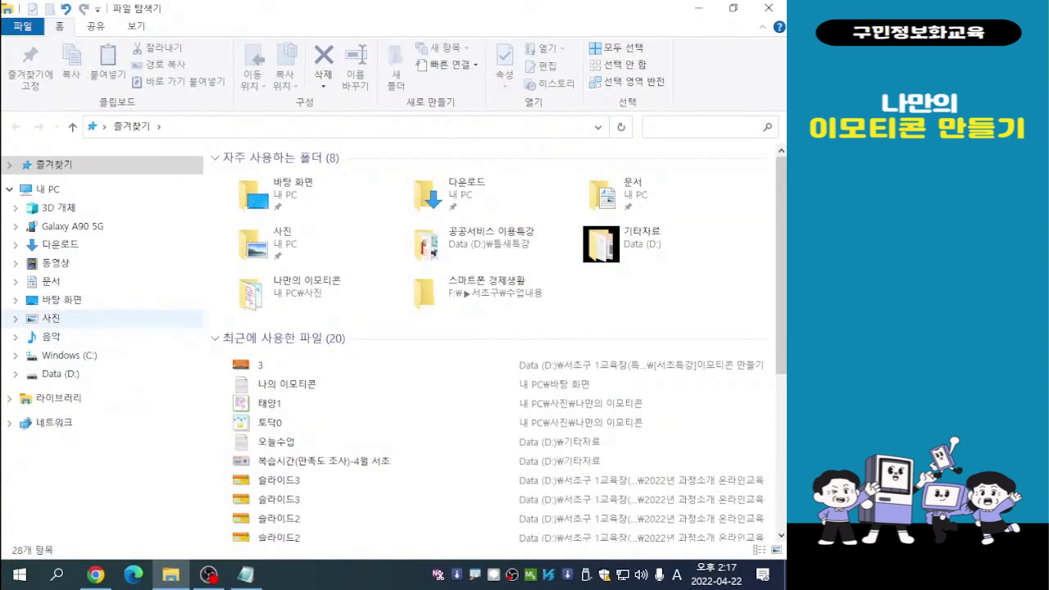
{"action": "left_click", "coordinate": [51, 318]}
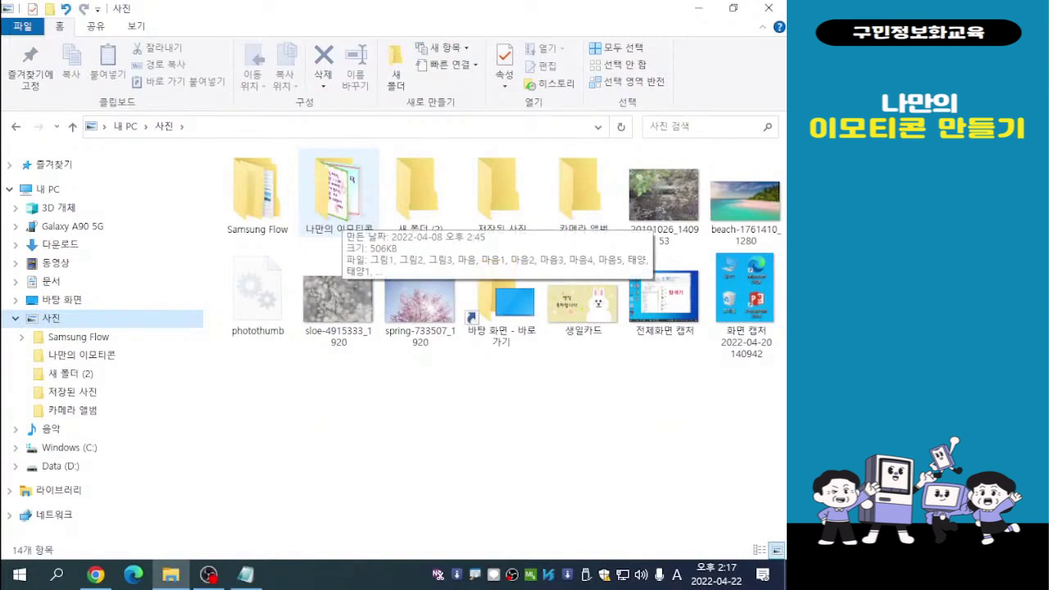
{"action": "double_click", "coordinate": [338, 197]}
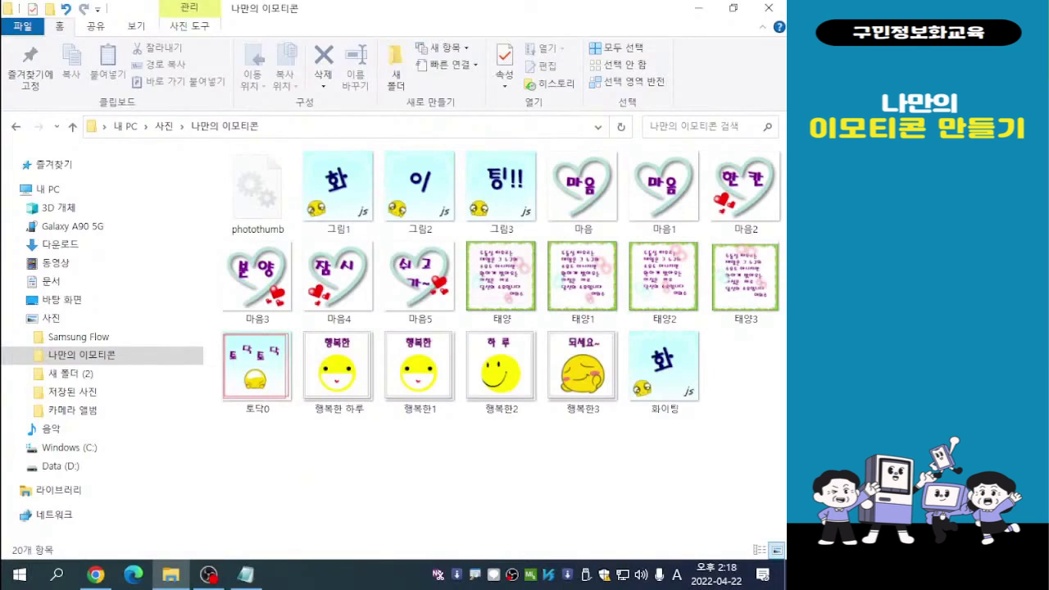
{"action": "key", "text": "alt+Tab"}
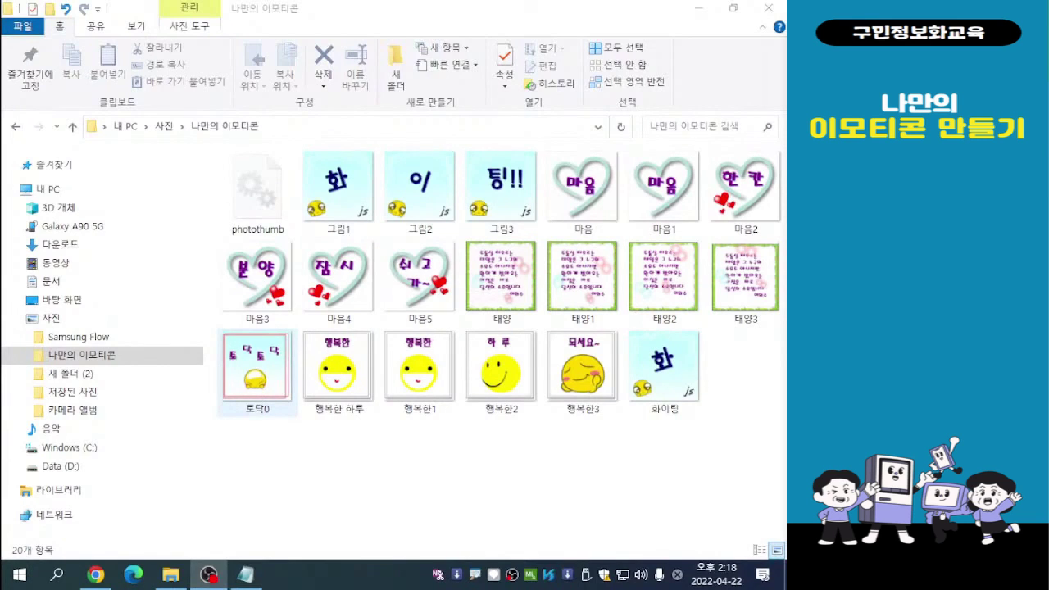
{"action": "double_click", "coordinate": [257, 372]}
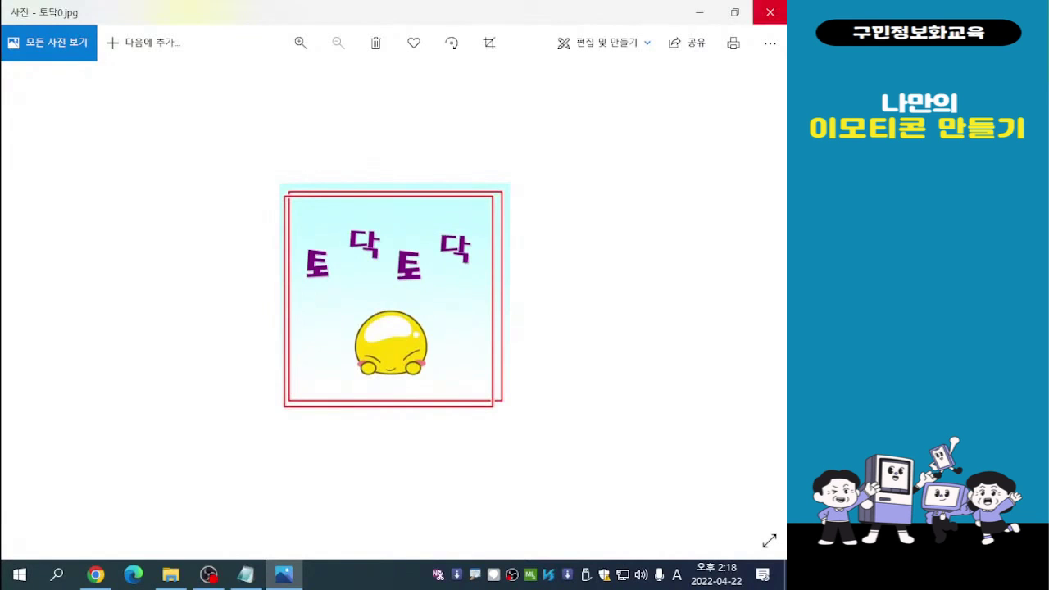
{"action": "left_click", "coordinate": [770, 13]}
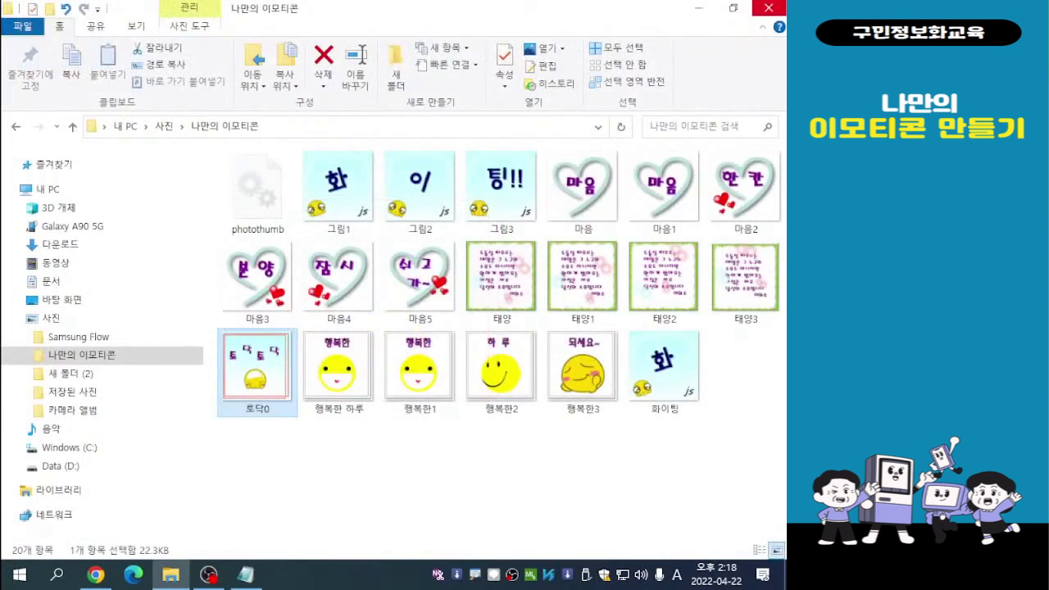
{"action": "left_click", "coordinate": [769, 9]}
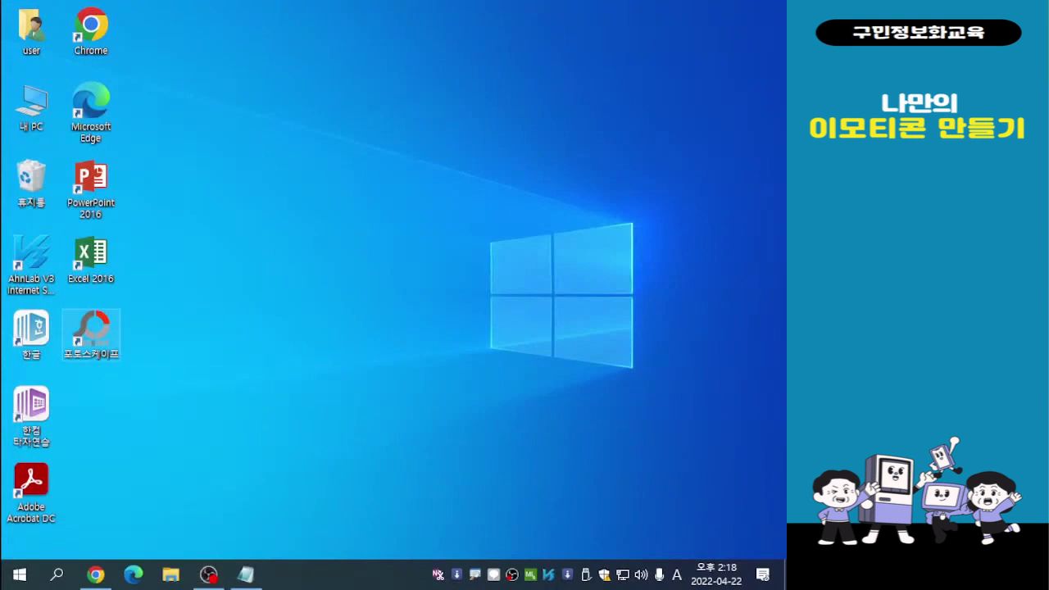
- Launch PhotoScape and create a new white 300 x 300 picture in the photo editor
{"action": "double_click", "coordinate": [91, 328]}
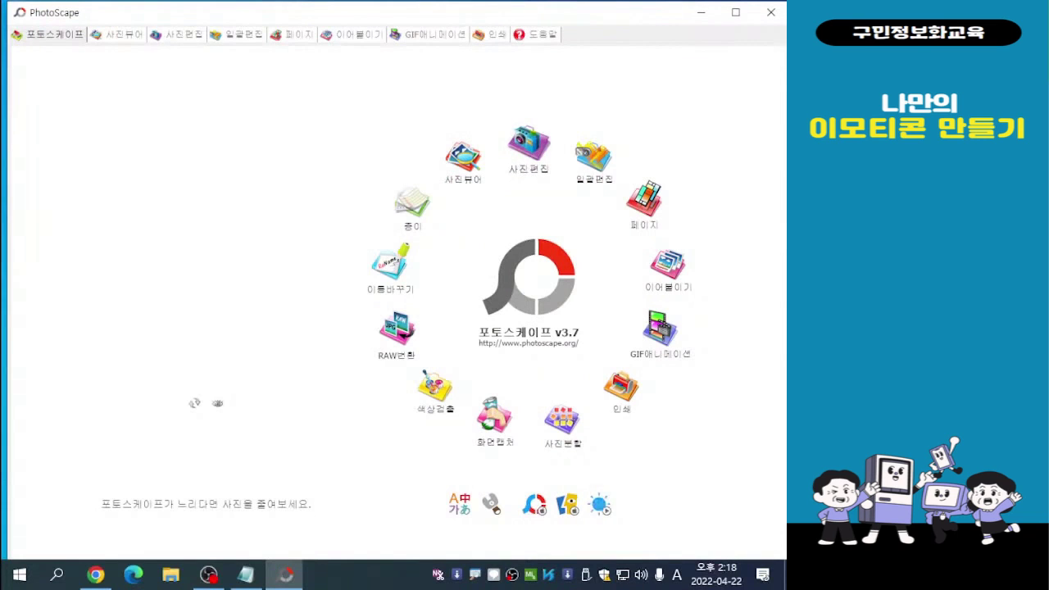
{"action": "left_click", "coordinate": [529, 143]}
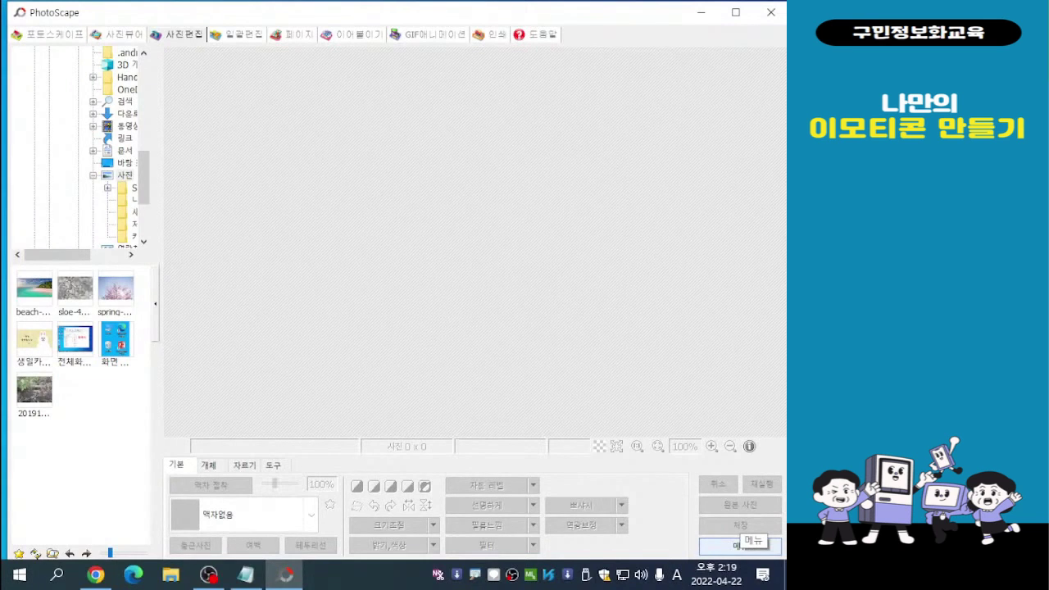
{"action": "left_click", "coordinate": [740, 545]}
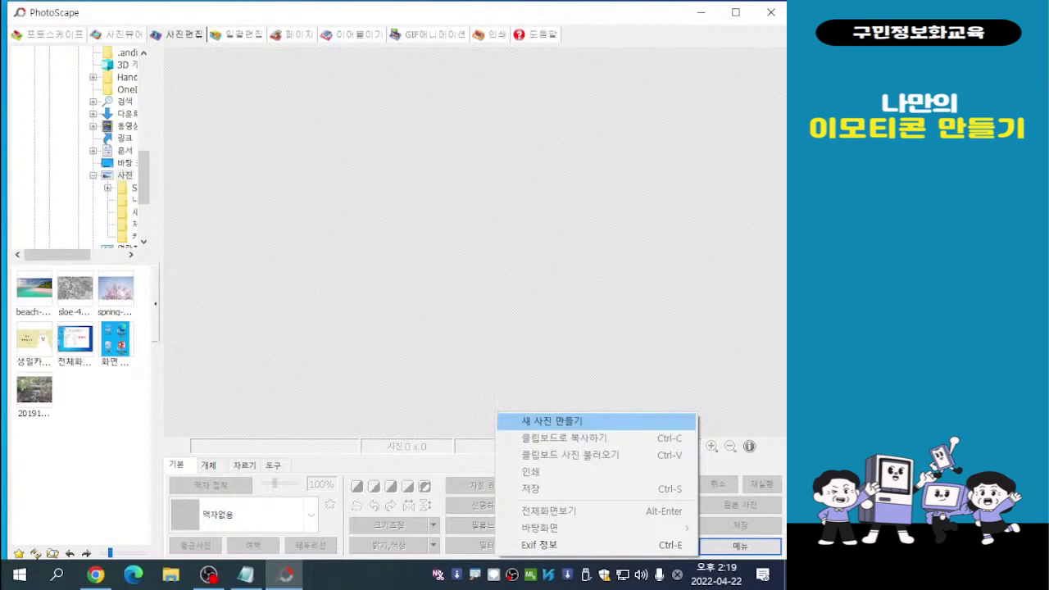
{"action": "left_click", "coordinate": [574, 421]}
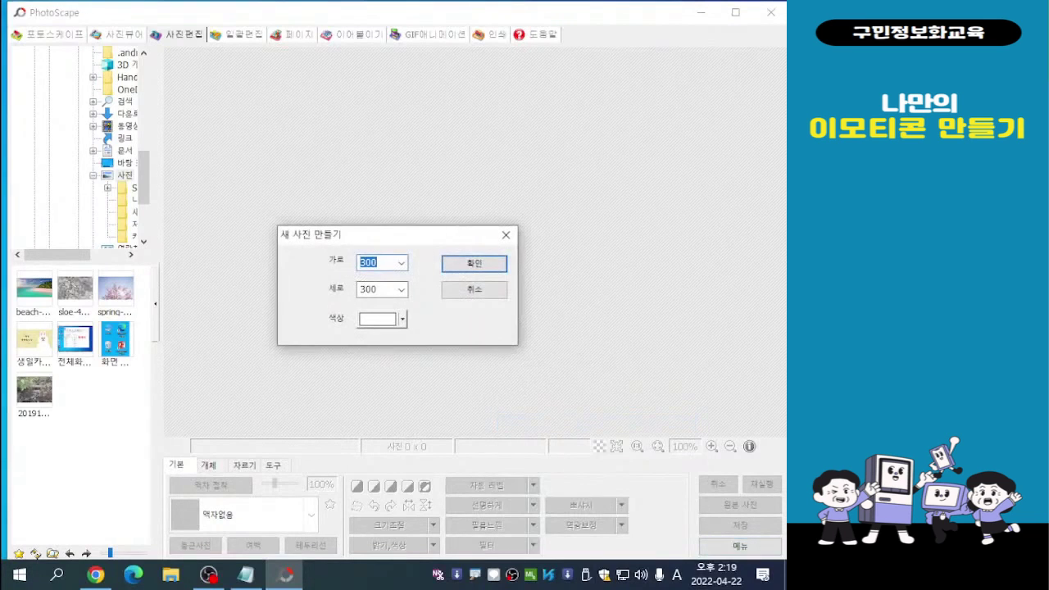
{"action": "left_click_drag", "start_coordinate": [393, 236], "coordinate": [473, 205]}
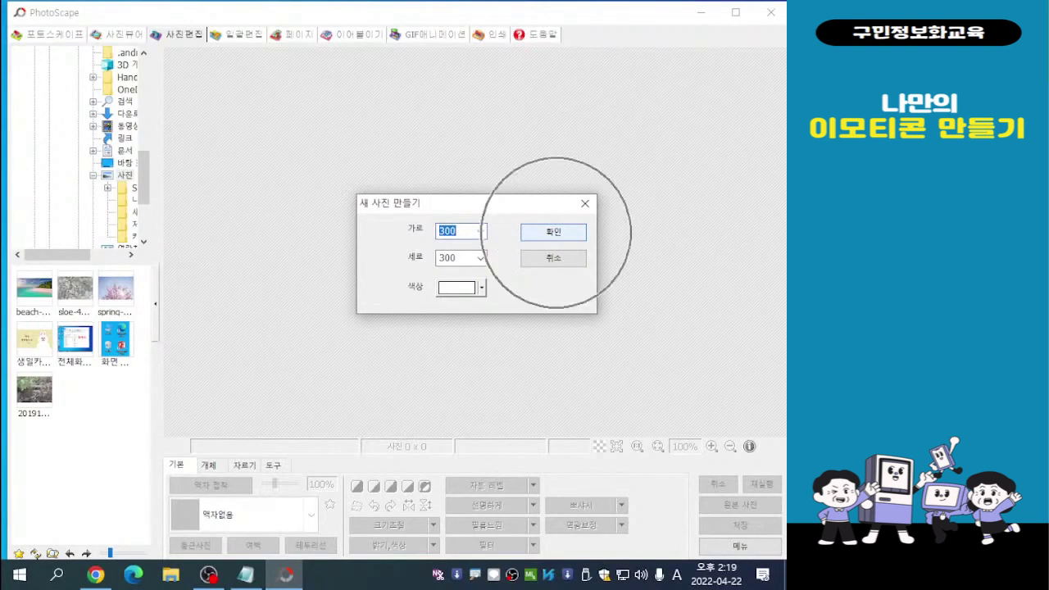
{"action": "left_click", "coordinate": [554, 232]}
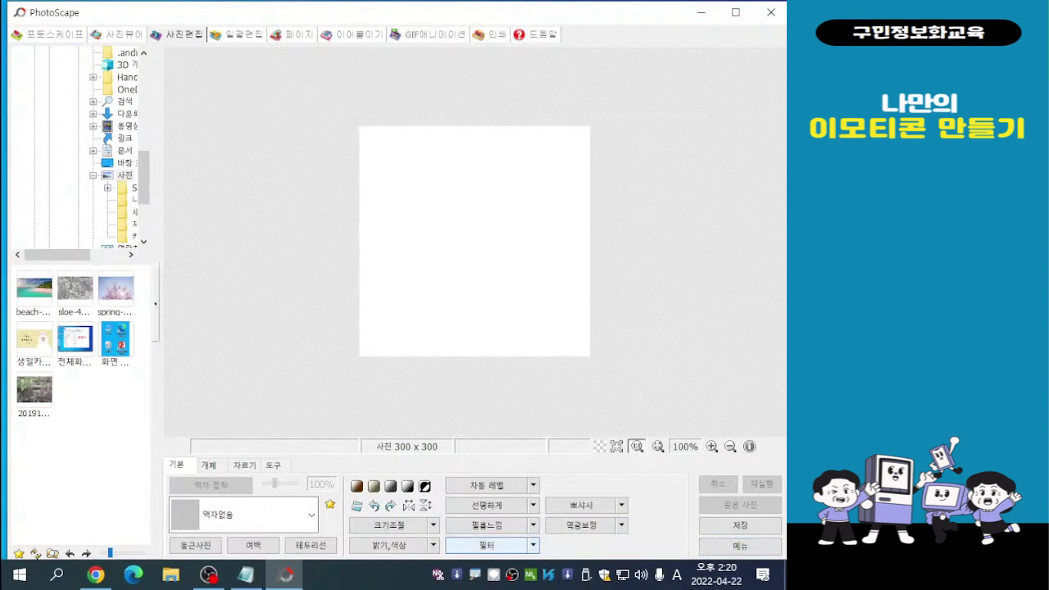
- Apply a linear gradient filter (선형그라데이션) in Skyblue from the top edge (윗쪽) of the blank picture
{"action": "left_click", "coordinate": [533, 545]}
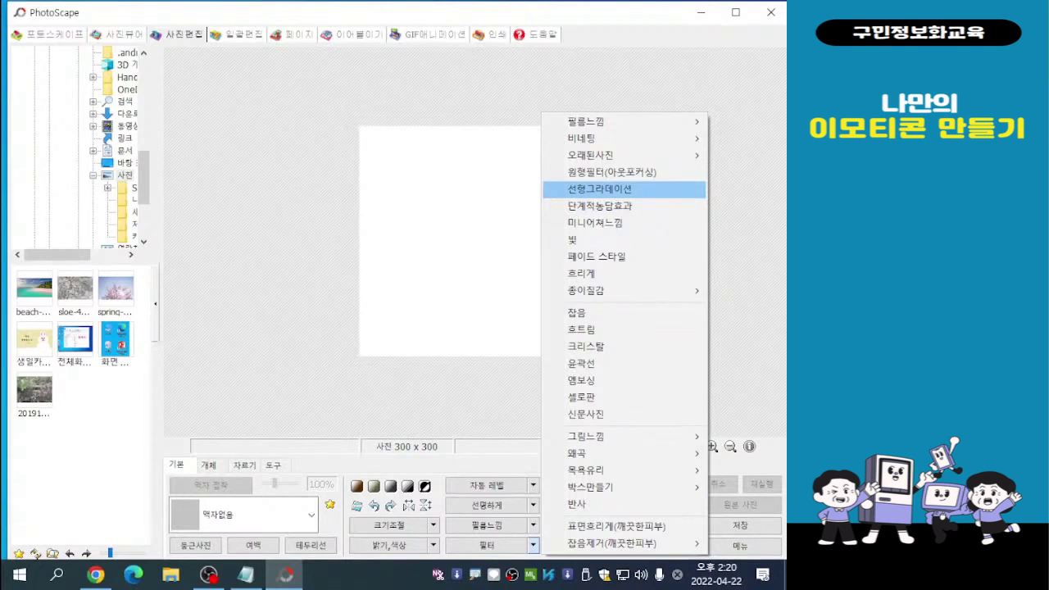
{"action": "left_click", "coordinate": [598, 189]}
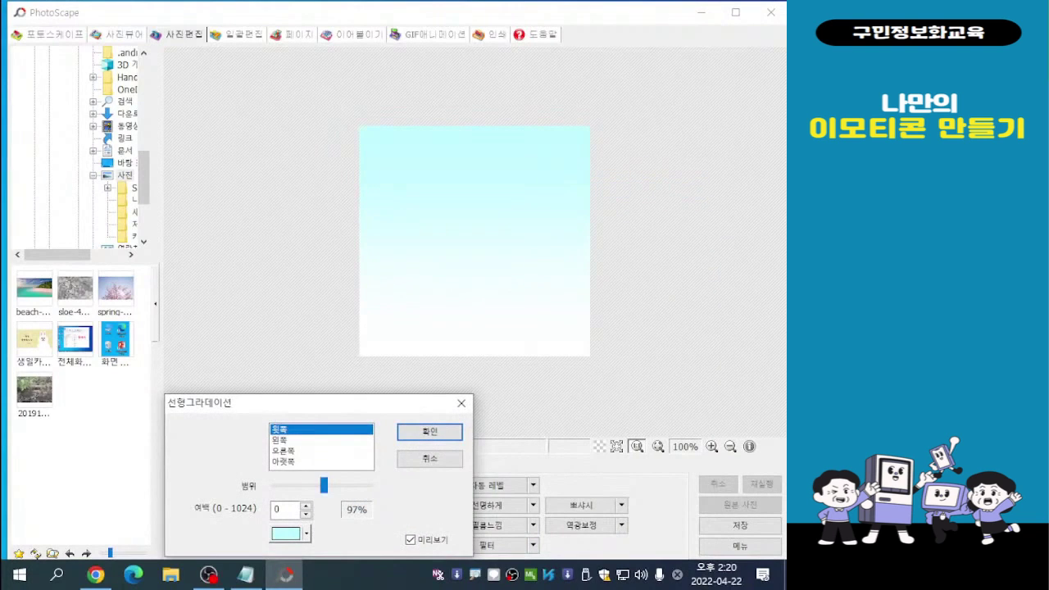
{"action": "left_click_drag", "start_coordinate": [325, 403], "coordinate": [289, 85]}
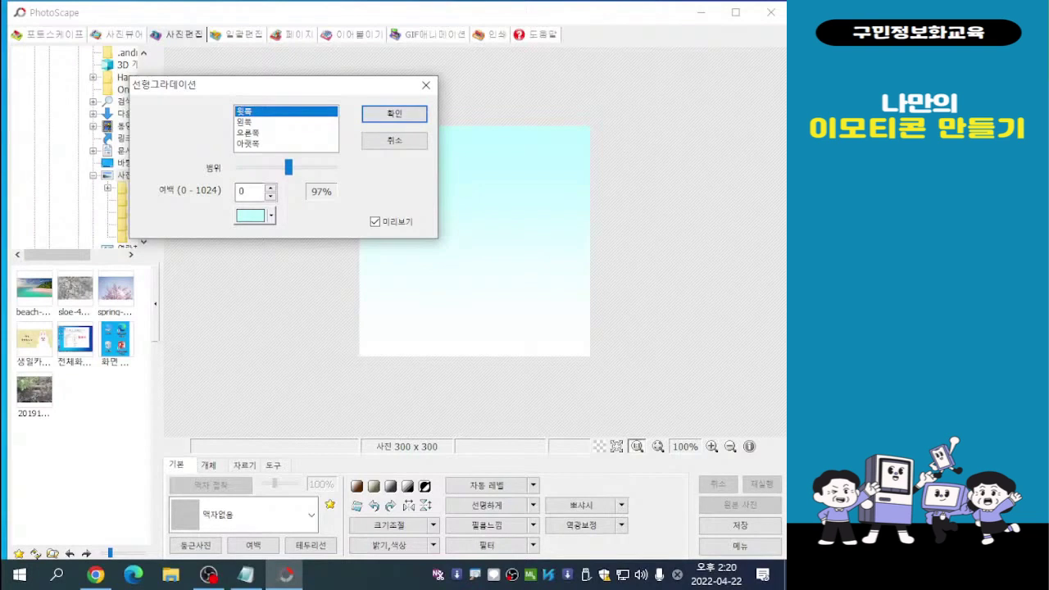
{"action": "left_click", "coordinate": [251, 215]}
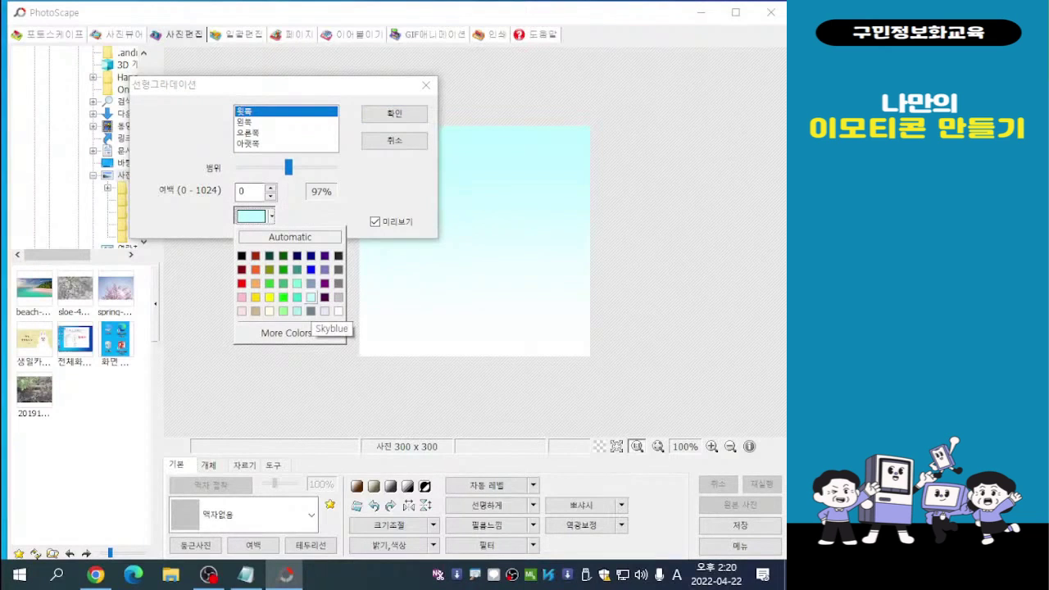
{"action": "left_click", "coordinate": [310, 297]}
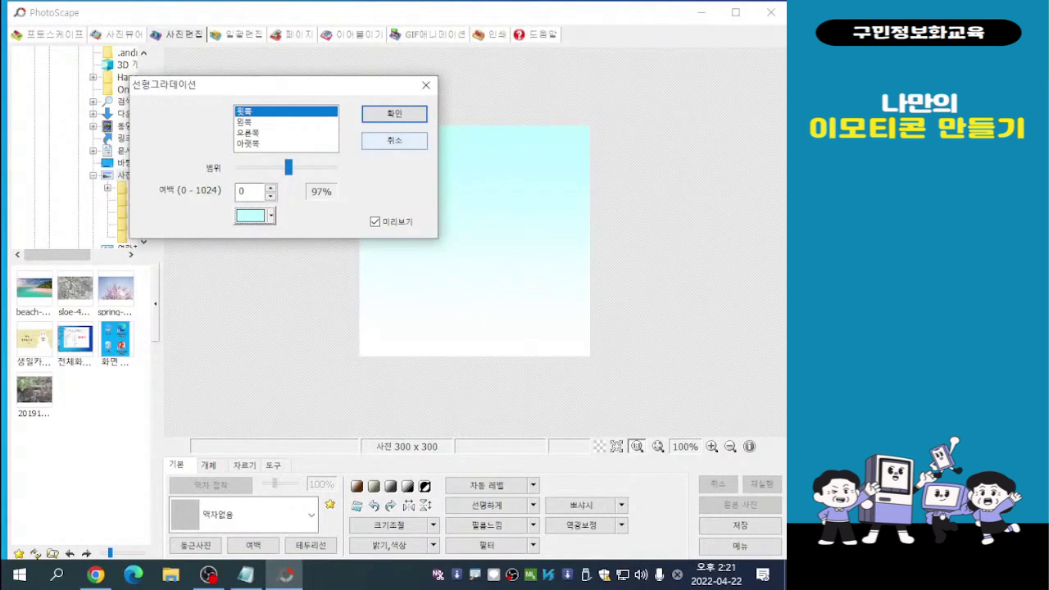
{"action": "left_click", "coordinate": [395, 115]}
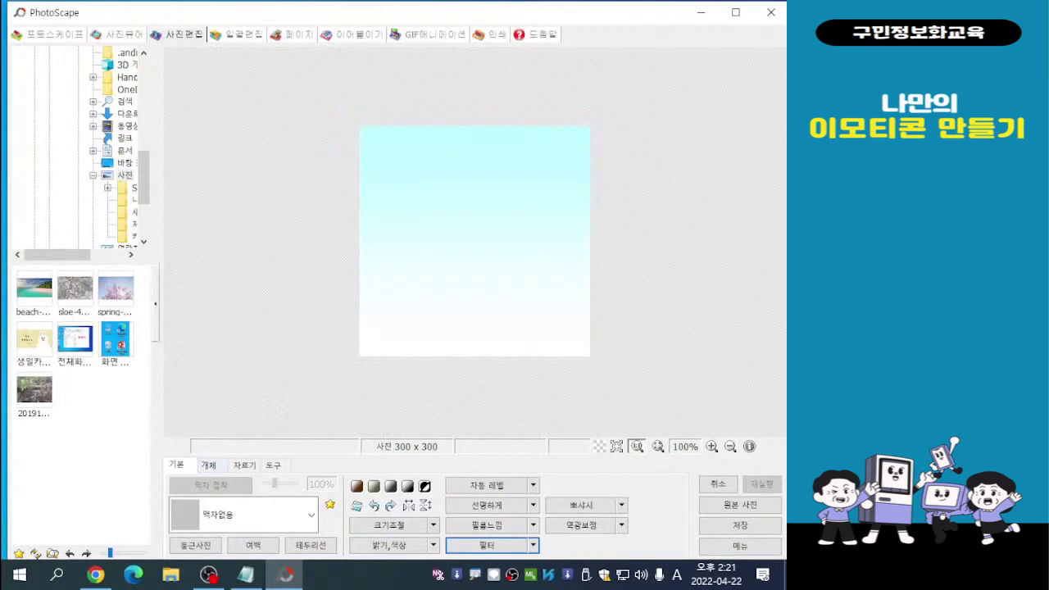
- Draw two overlapping, slightly offset purple rectangle outlines just inside the picture's edges as a double frame
{"action": "left_click", "coordinate": [208, 464]}
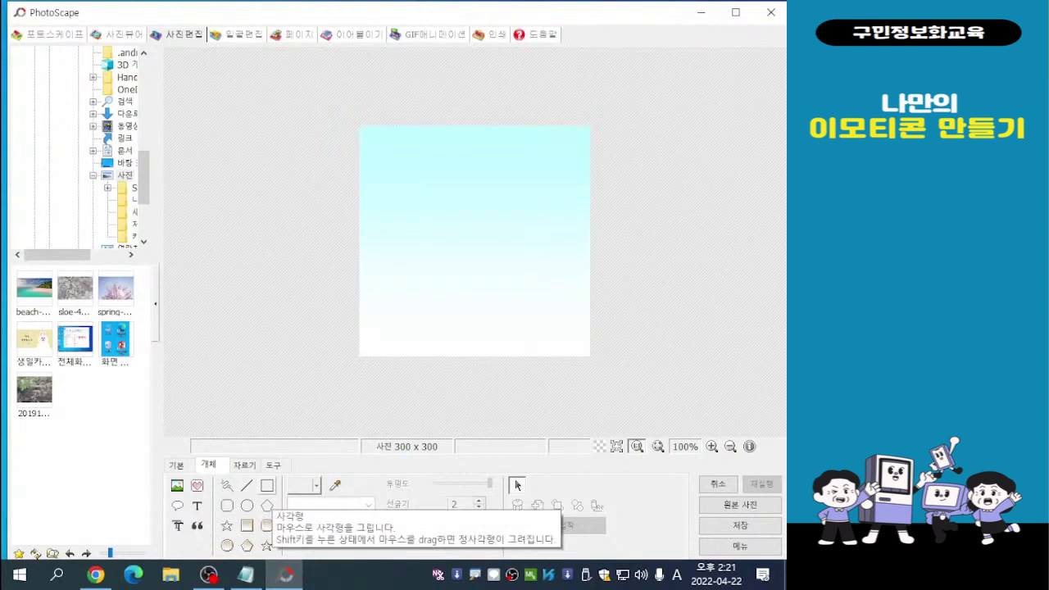
{"action": "left_click", "coordinate": [268, 486]}
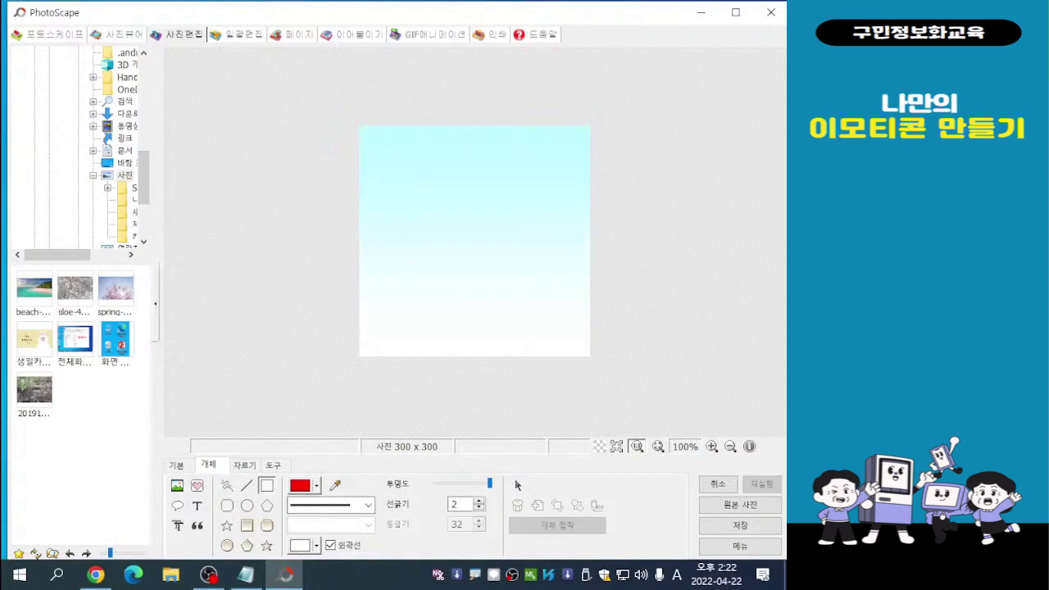
{"action": "left_click", "coordinate": [316, 485]}
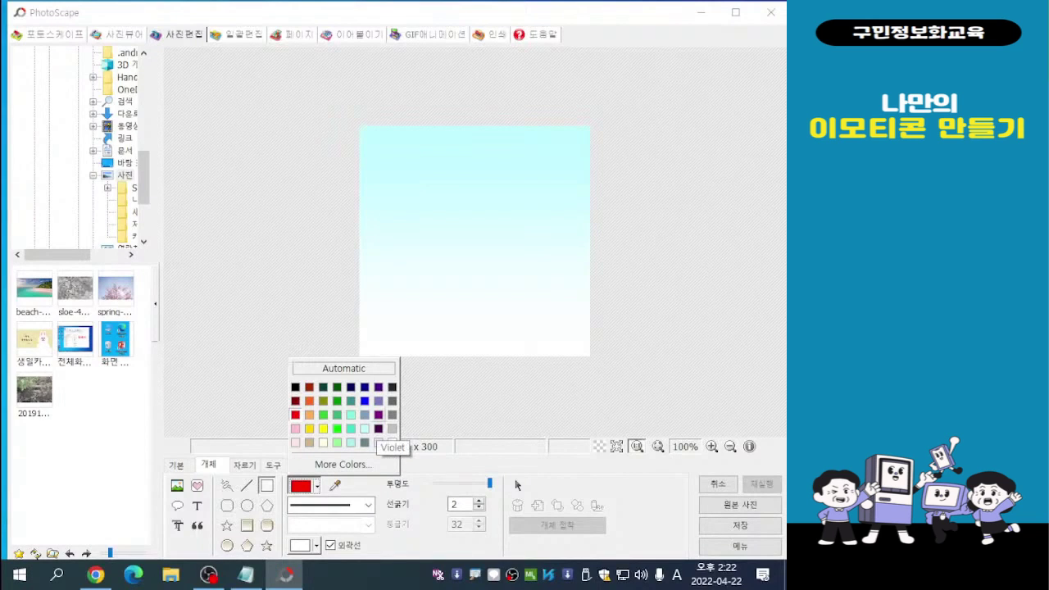
{"action": "left_click", "coordinate": [378, 414]}
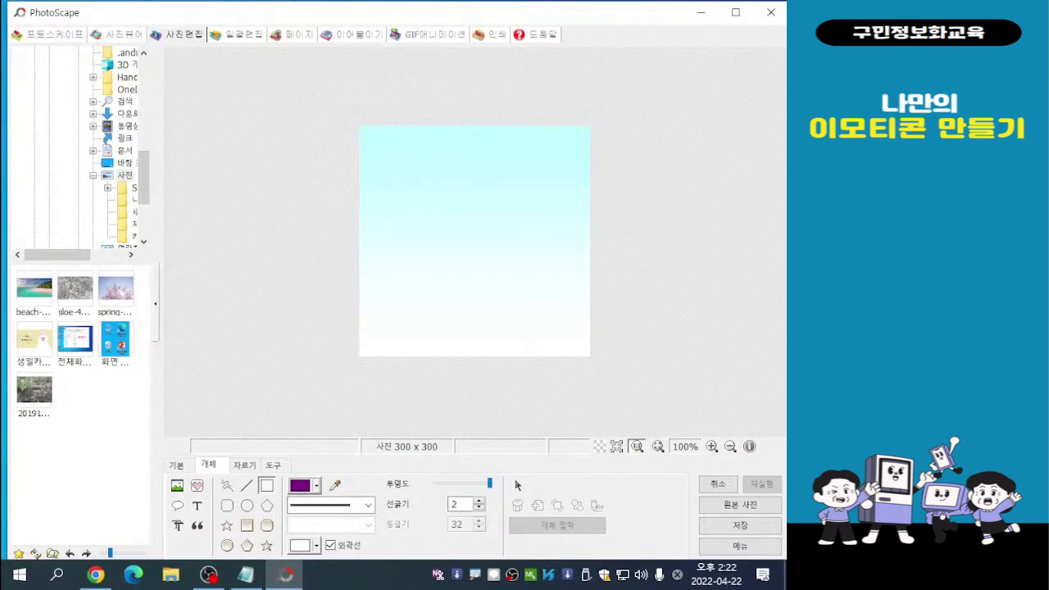
{"action": "left_click_drag", "start_coordinate": [365, 133], "coordinate": [575, 348]}
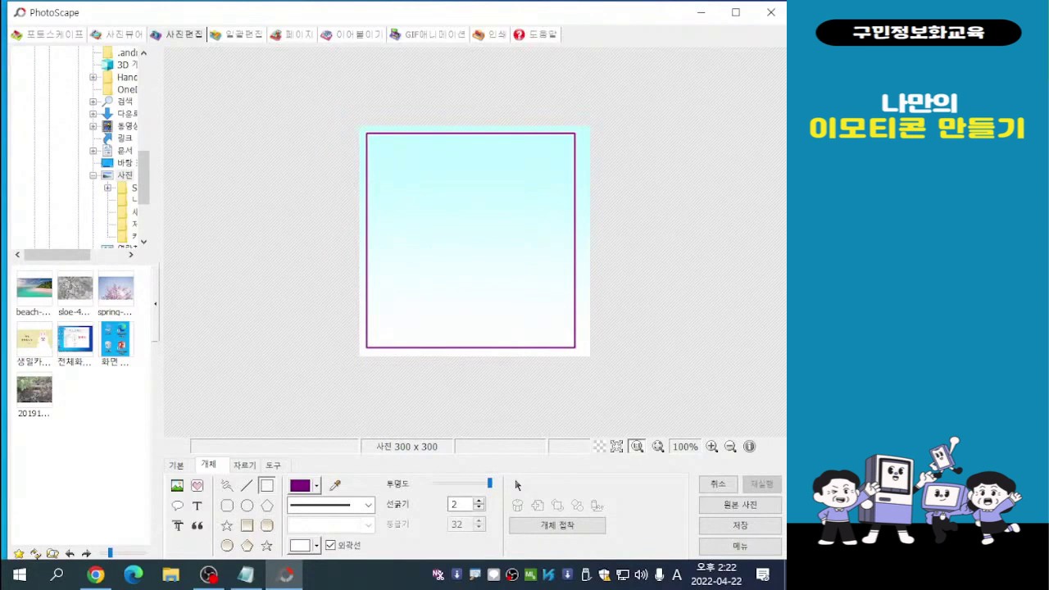
{"action": "left_click_drag", "start_coordinate": [364, 140], "coordinate": [581, 354]}
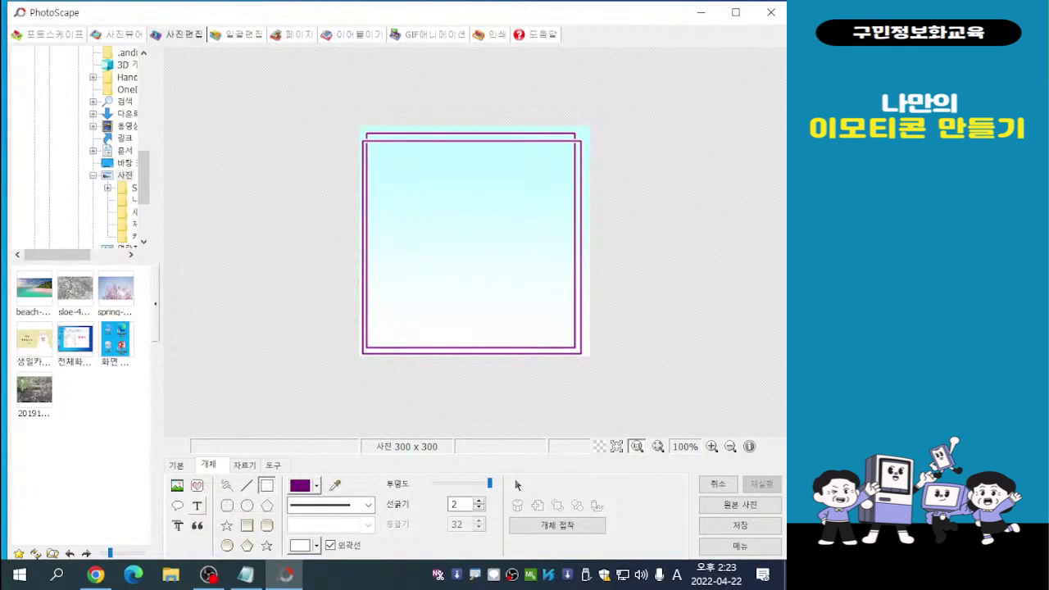
- Add a text object "토" to the picture with font size 40
{"action": "left_click", "coordinate": [197, 506]}
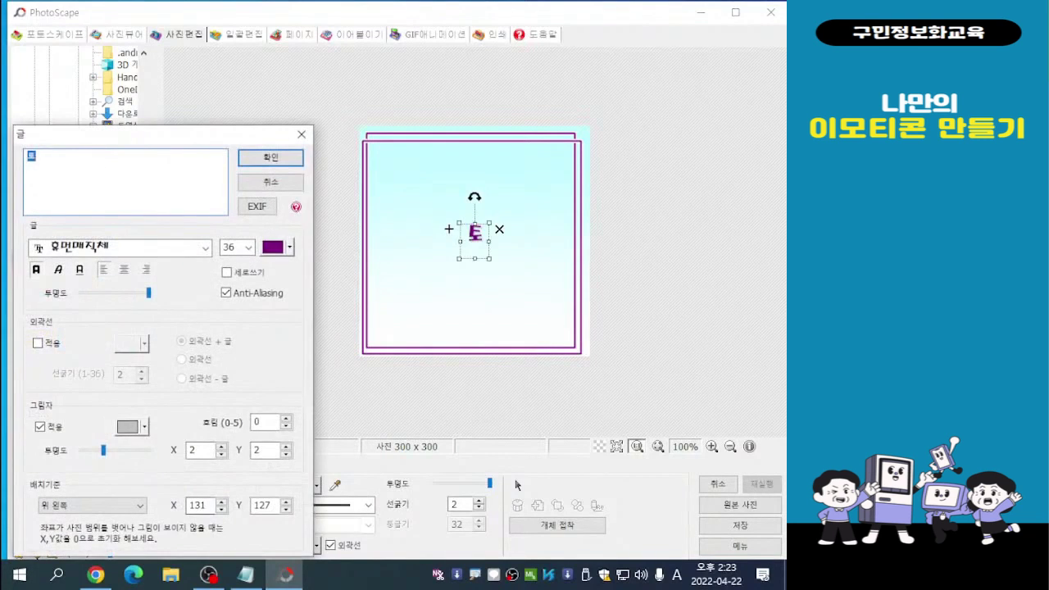
{"action": "left_click_drag", "start_coordinate": [178, 135], "coordinate": [213, 89]}
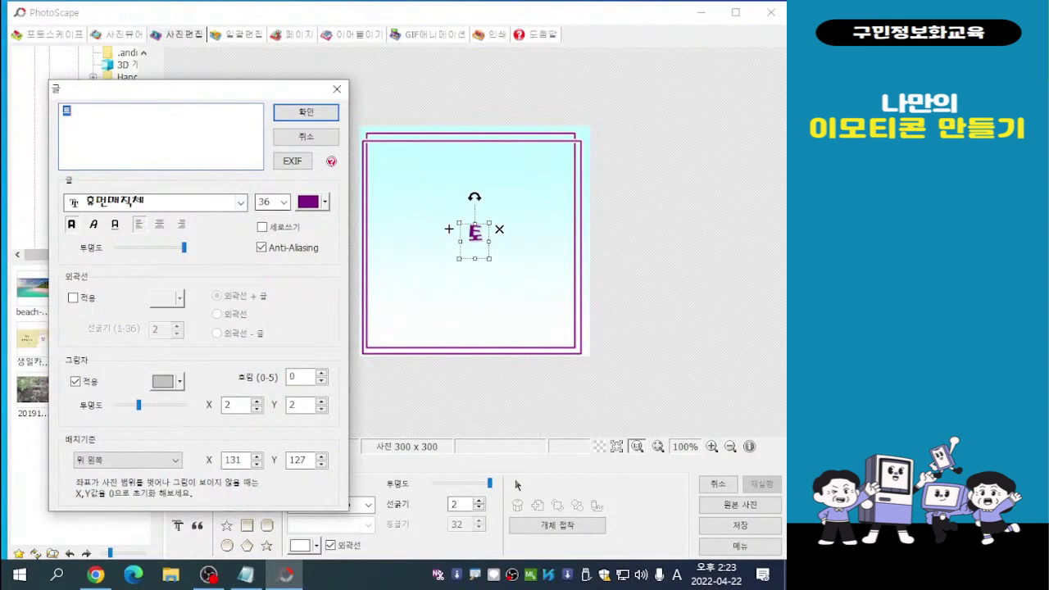
{"action": "left_click", "coordinate": [284, 202]}
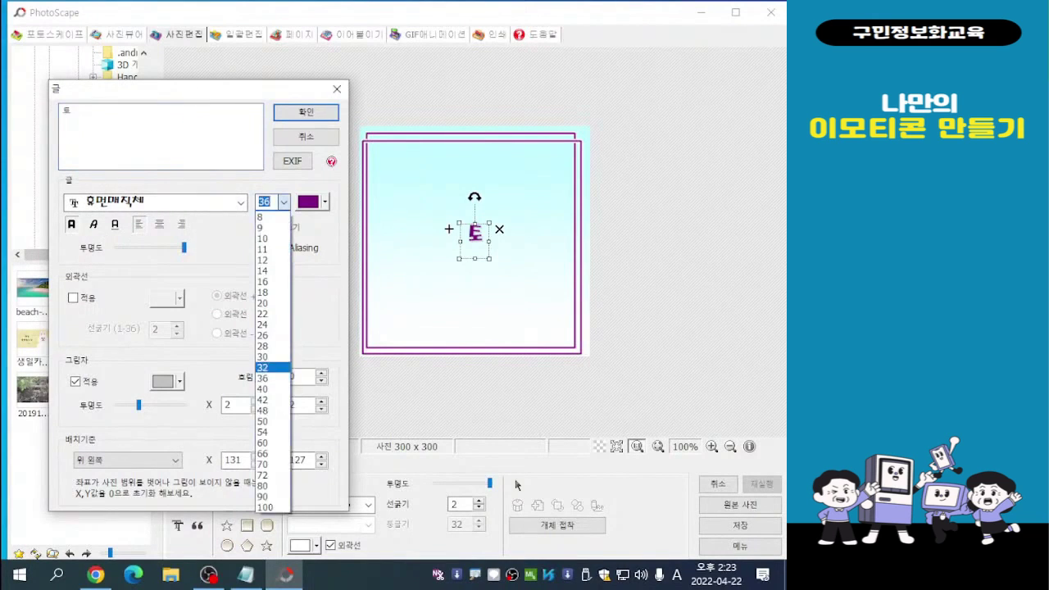
{"action": "key", "text": "Return"}
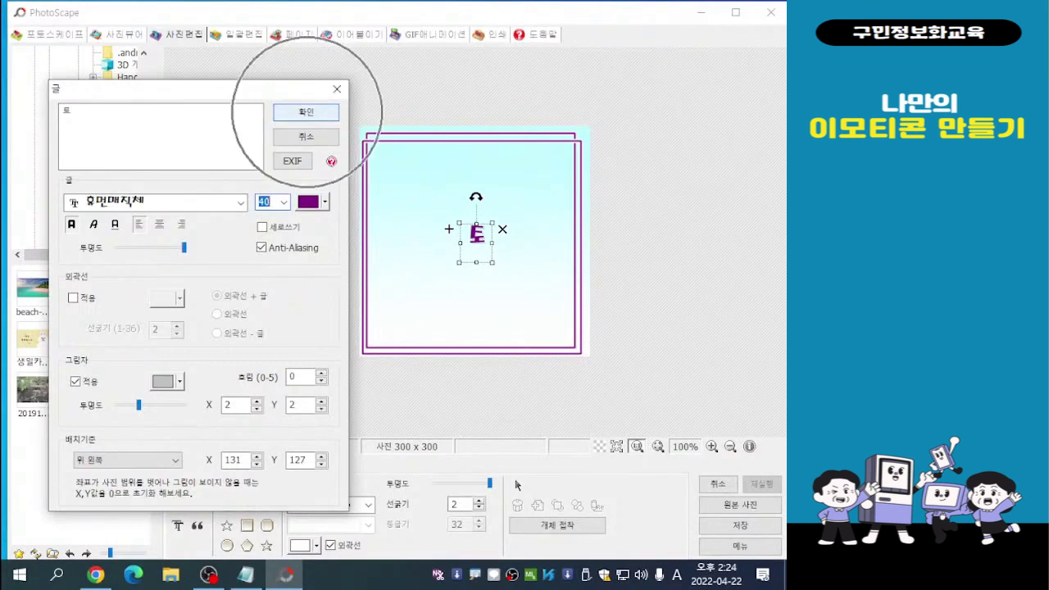
{"action": "left_click", "coordinate": [306, 112]}
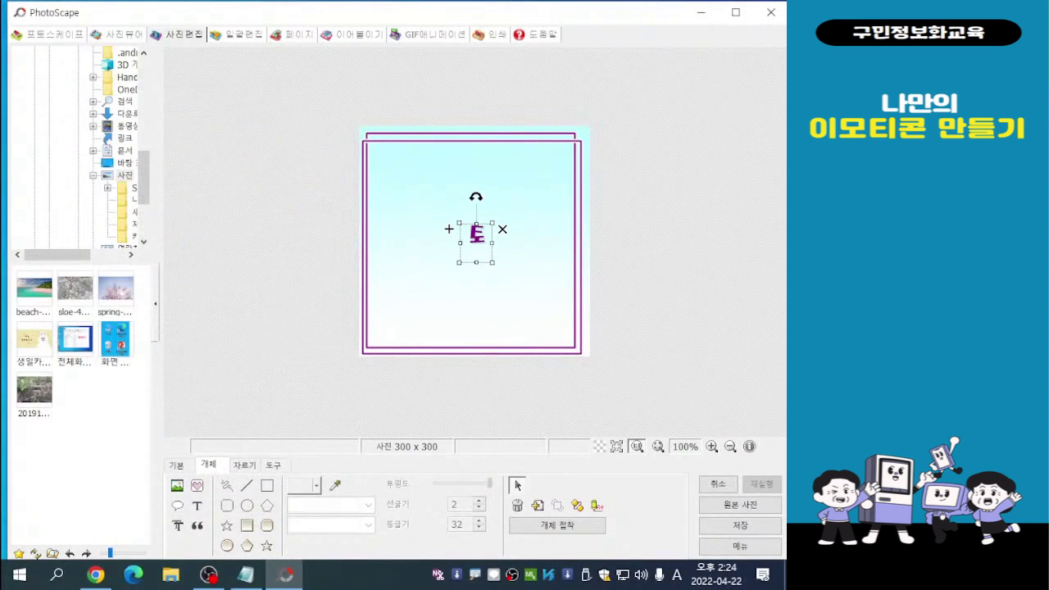
- Move the "토" text to the upper-left area inside the frame, enlarge it, and deselect it
{"action": "left_click_drag", "start_coordinate": [476, 243], "coordinate": [397, 196]}
{"action": "left_click", "coordinate": [459, 238]}
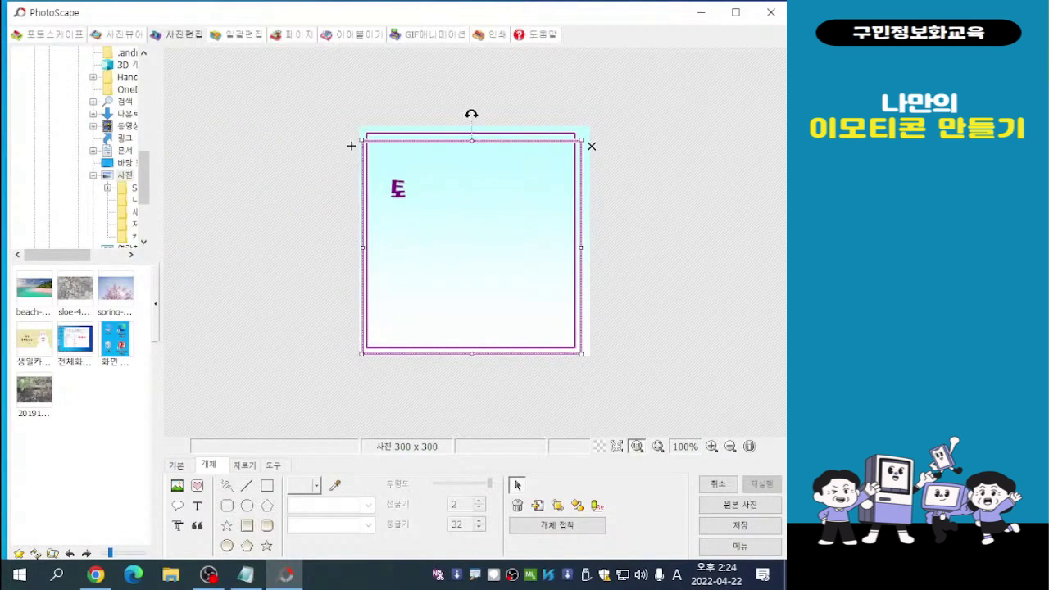
{"action": "left_click", "coordinate": [397, 189]}
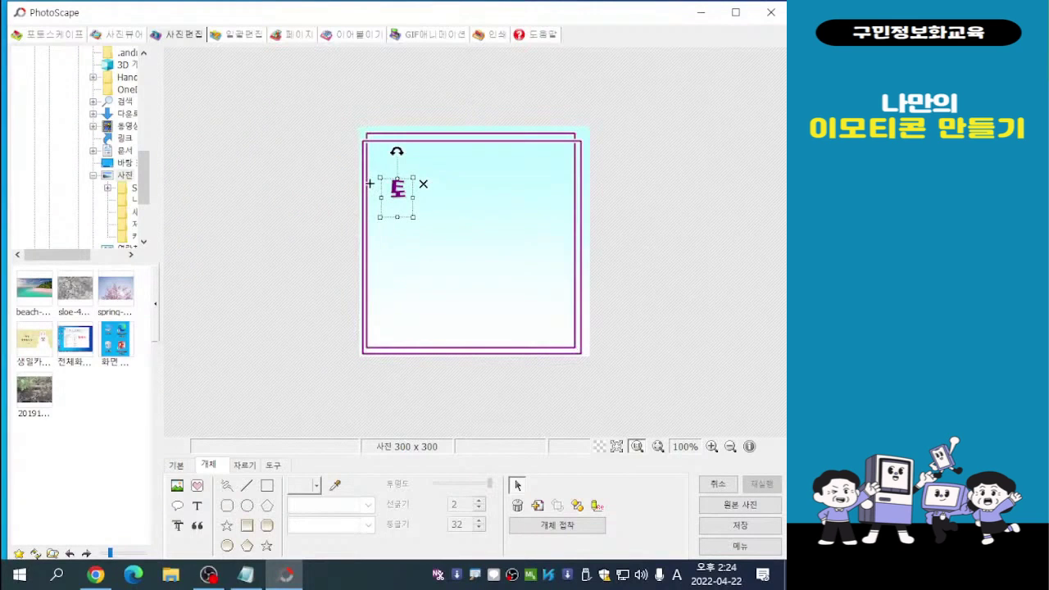
{"action": "left_click_drag", "start_coordinate": [413, 217], "coordinate": [433, 241]}
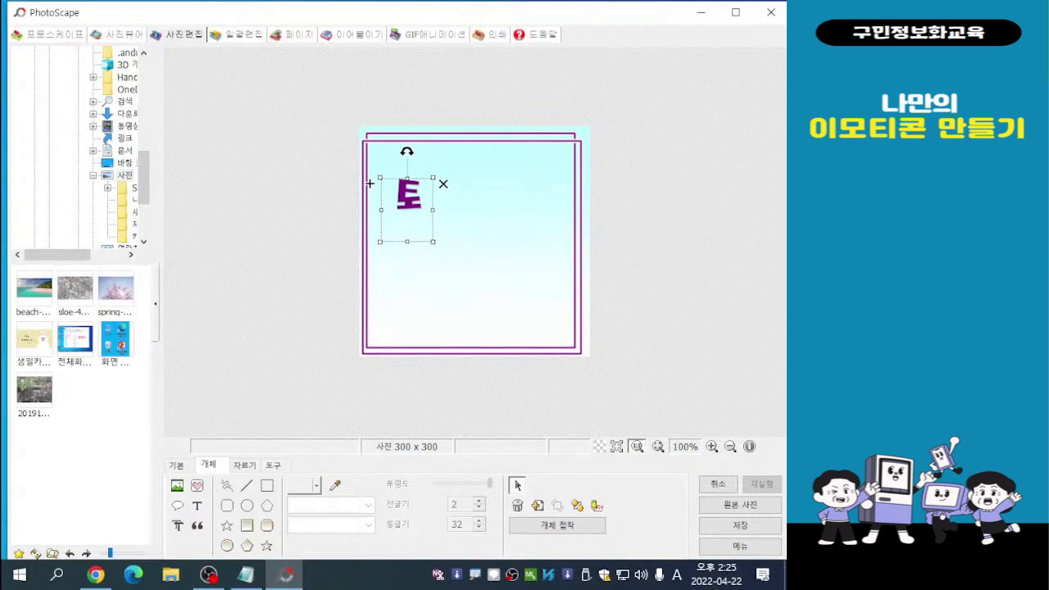
{"action": "left_click_drag", "start_coordinate": [370, 184], "coordinate": [356, 185]}
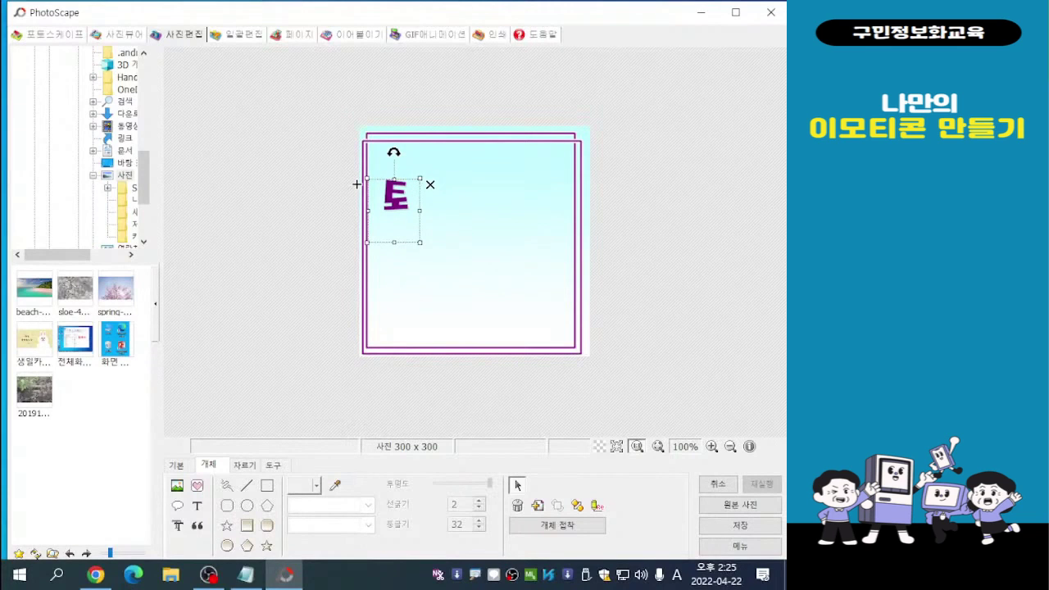
{"action": "left_click_drag", "start_coordinate": [356, 185], "coordinate": [354, 185]}
{"action": "key", "text": "Escape"}
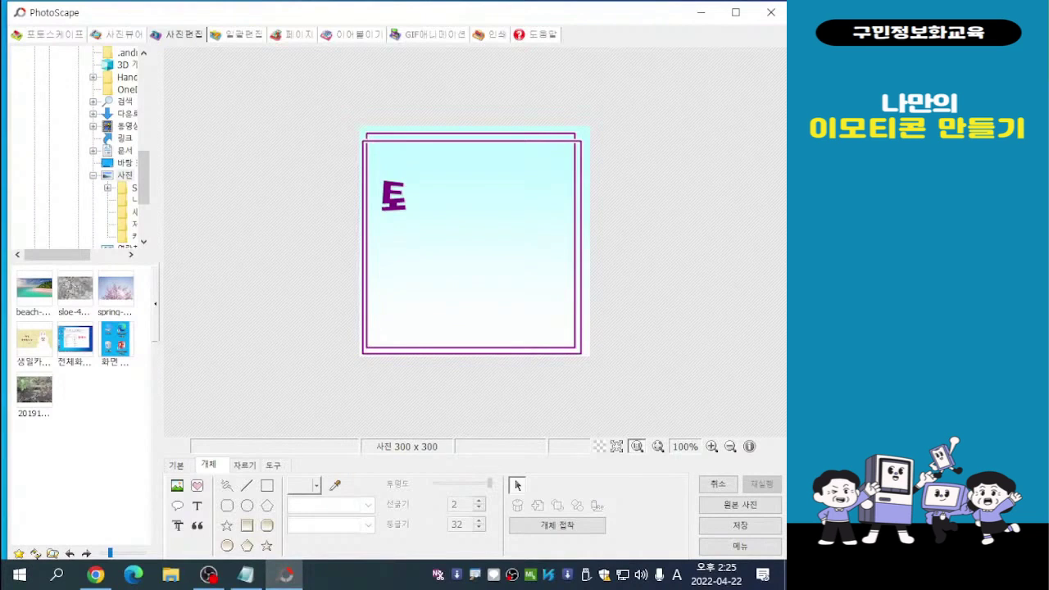
- Duplicate the "토" text and move the copy onto the empty canvas area left of the picture
{"action": "left_click", "coordinate": [393, 197]}
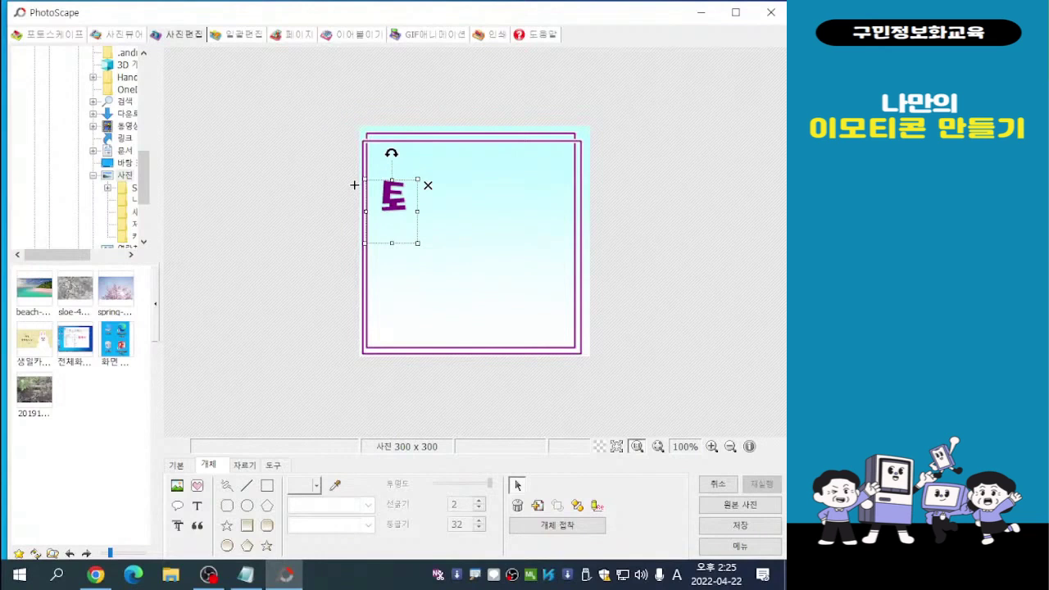
{"action": "left_click_drag", "start_coordinate": [354, 185], "coordinate": [366, 198]}
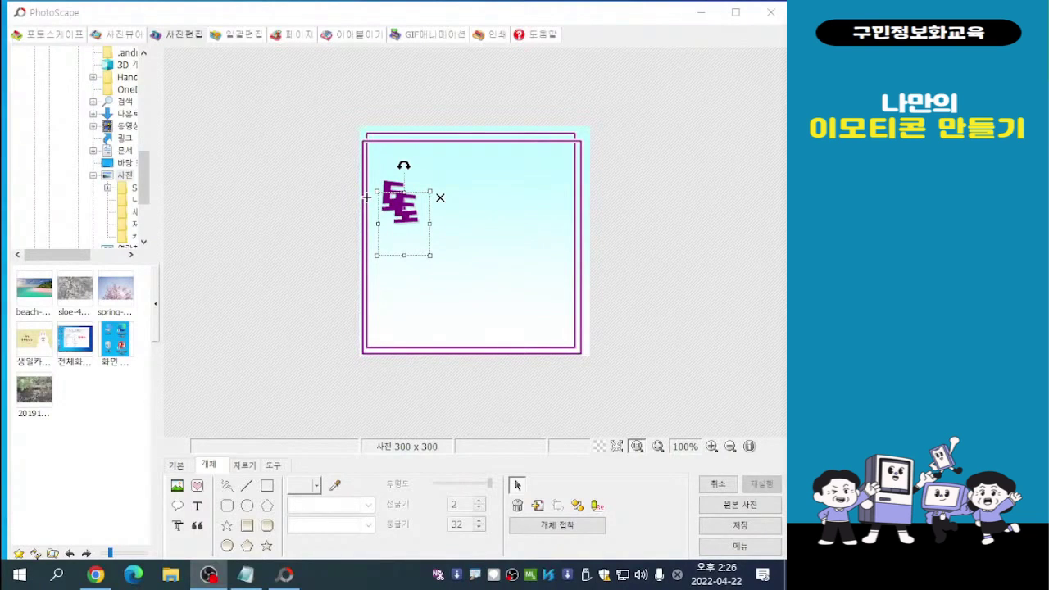
{"action": "left_click", "coordinate": [492, 271]}
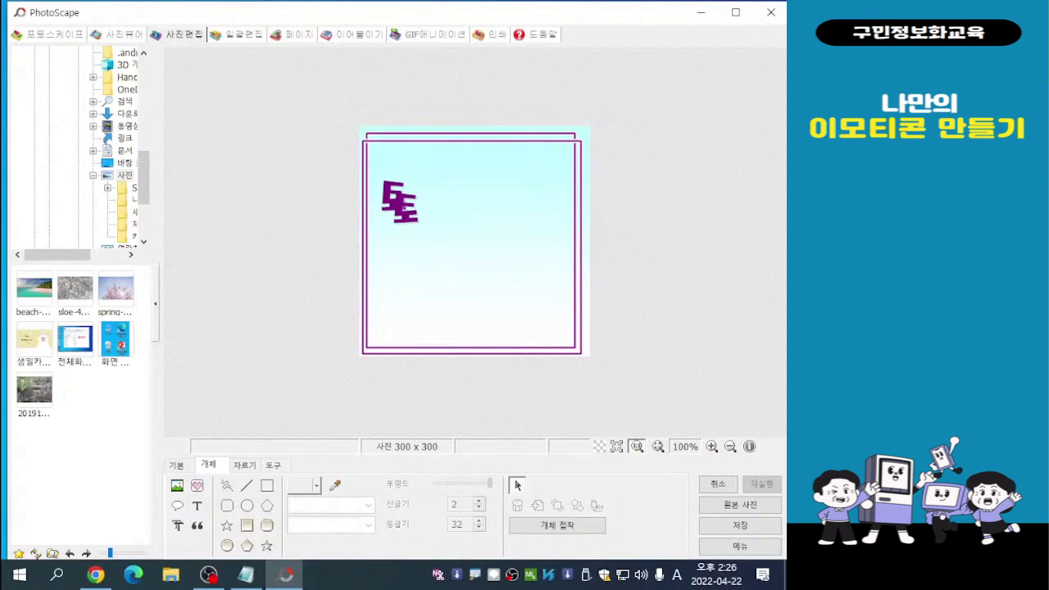
{"action": "left_click", "coordinate": [367, 198]}
{"action": "left_click_drag", "start_coordinate": [367, 198], "coordinate": [225, 184]}
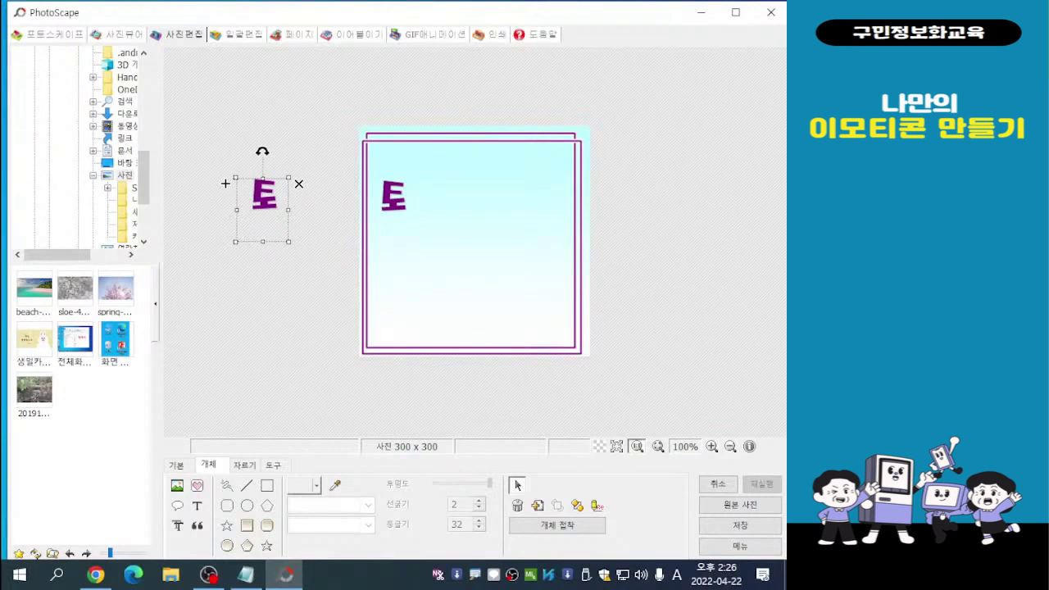
- Change the copied text outside the picture to "닥" and place it inside the frame, slightly higher and right of "토"
{"action": "double_click", "coordinate": [264, 197]}
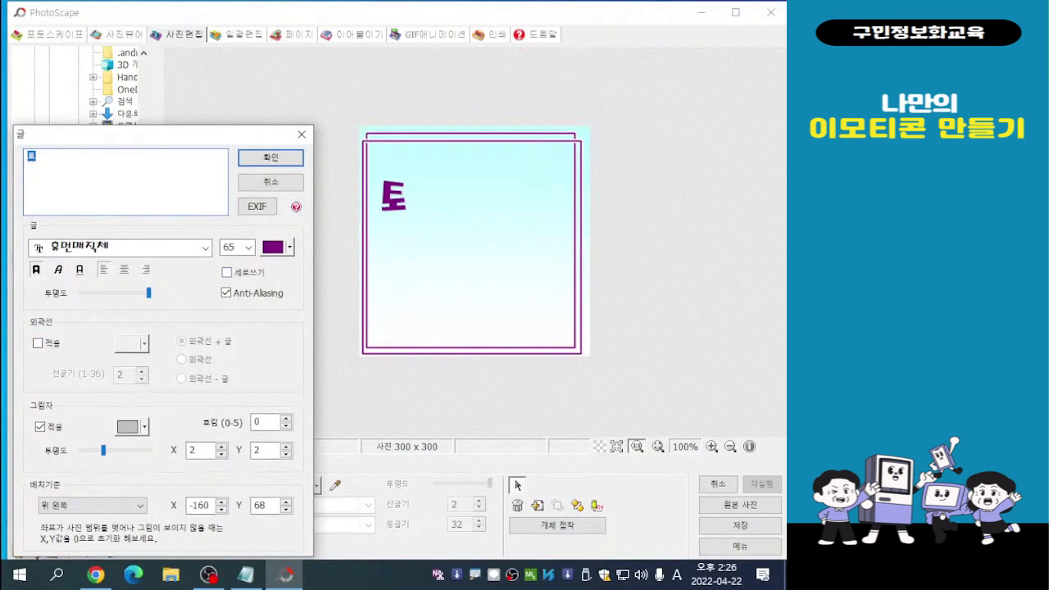
{"action": "left_click_drag", "start_coordinate": [191, 135], "coordinate": [604, 93]}
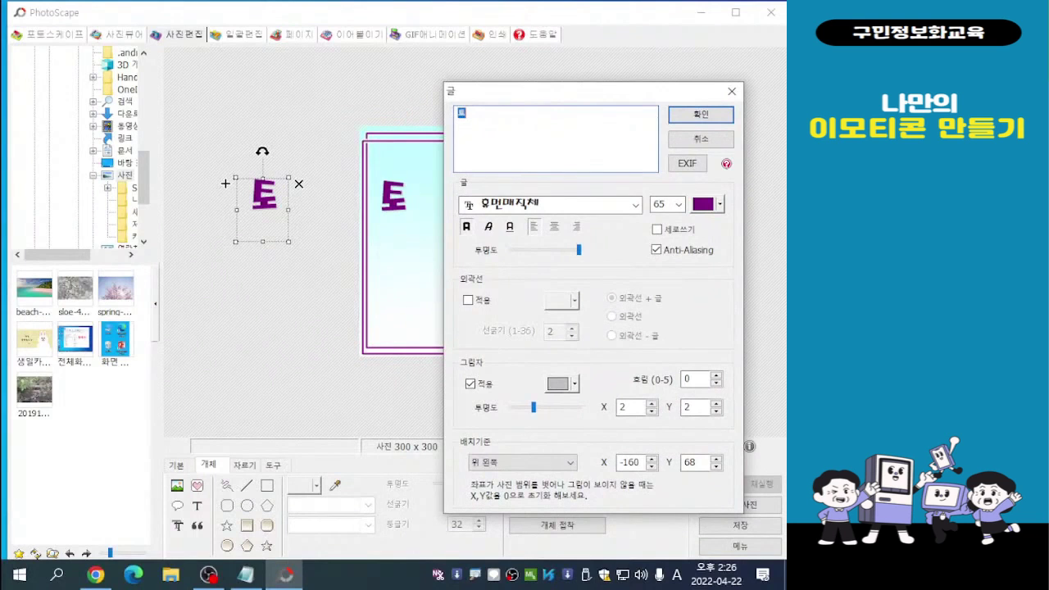
{"action": "type", "text": "ekr"}
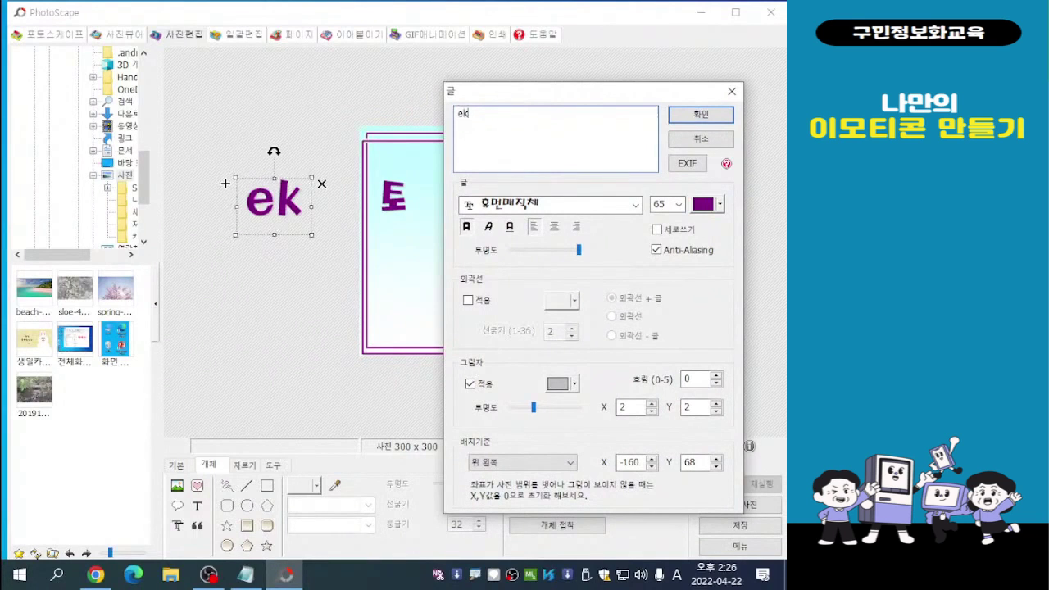
{"action": "key", "text": "BackSpace"}
{"action": "key", "text": "BackSpace"}
{"action": "key", "text": "BackSpace"}
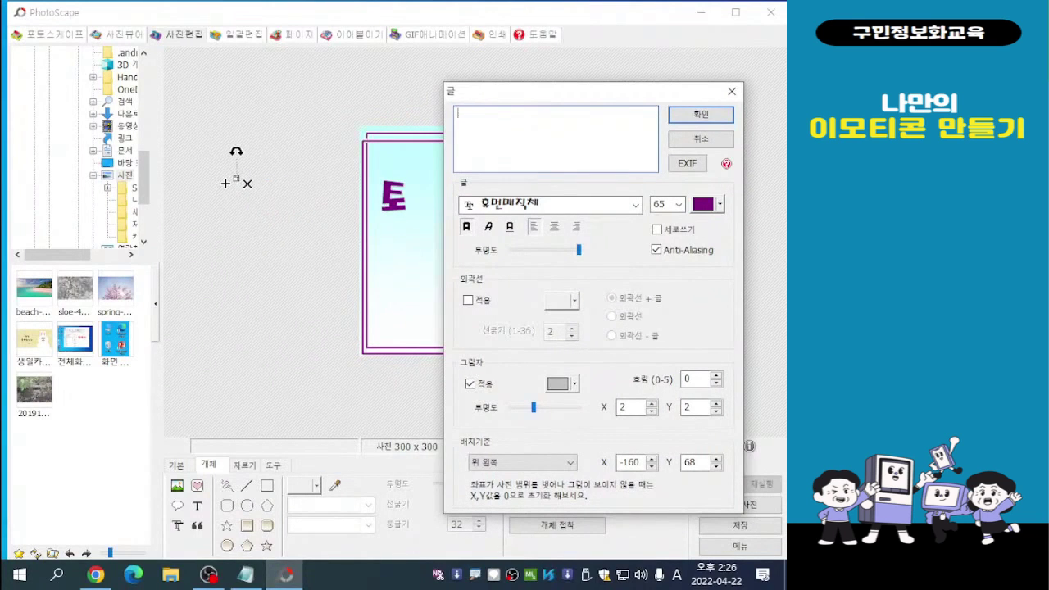
{"action": "key", "text": "Hangul"}
{"action": "type", "text": "닥"}
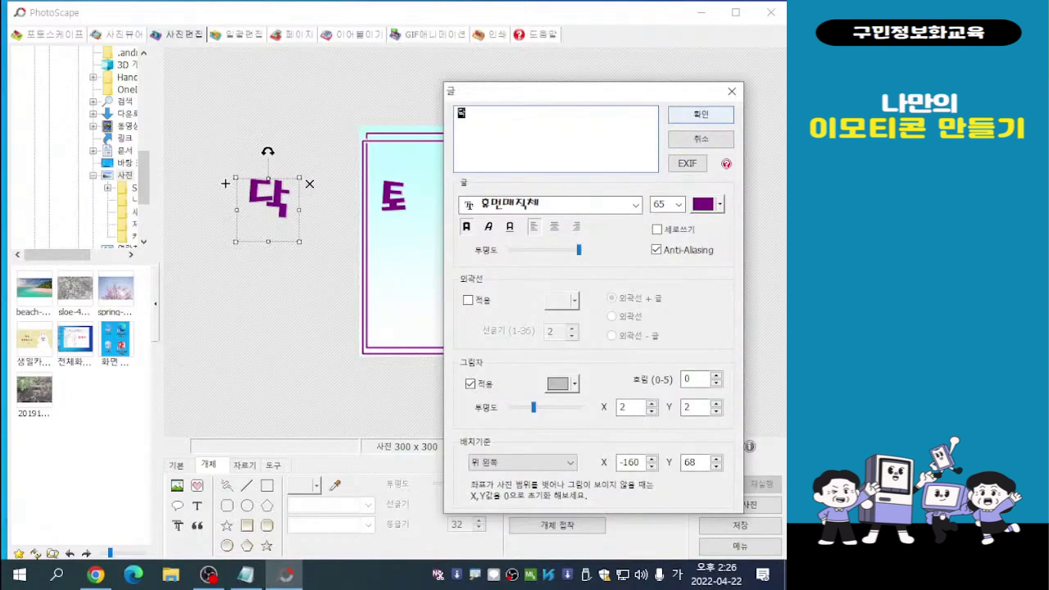
{"action": "left_click", "coordinate": [700, 115]}
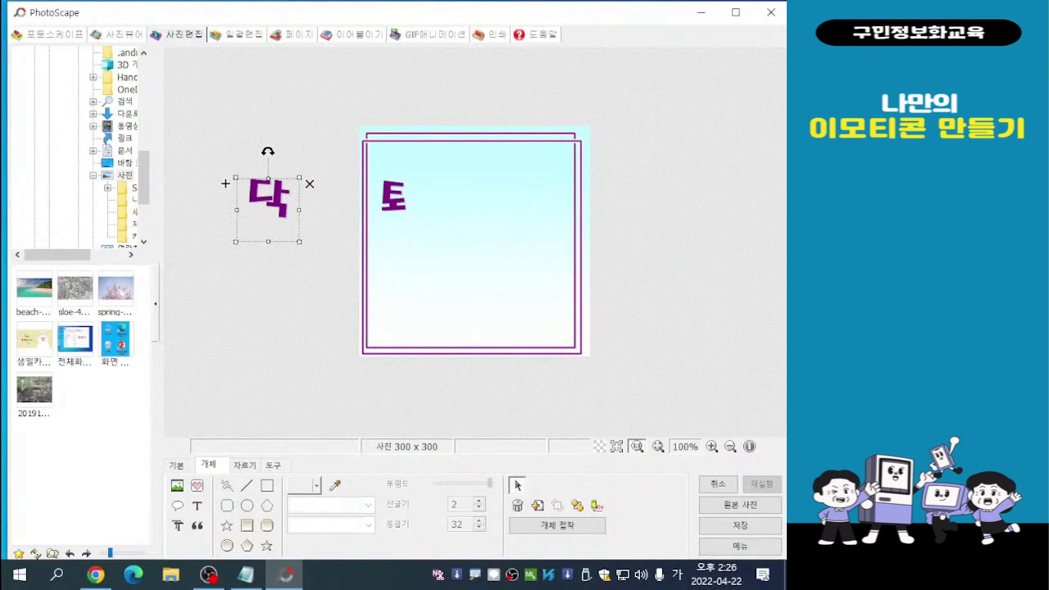
{"action": "left_click_drag", "start_coordinate": [225, 183], "coordinate": [405, 171]}
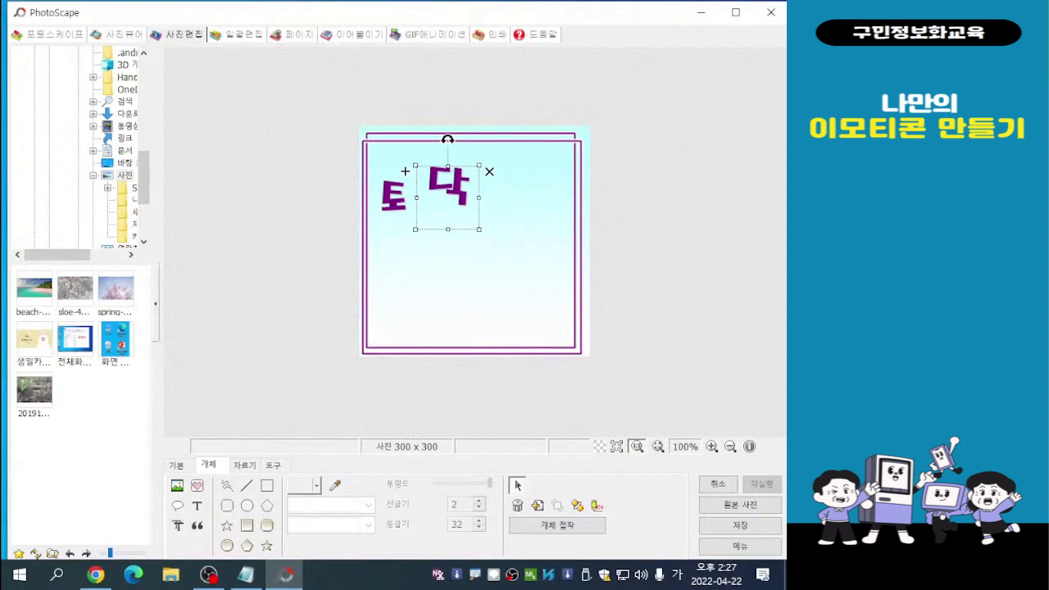
- Add a second "토" to the right of "닥" by duplicating "닥" and changing the copy's text, and deselect it
{"action": "key", "text": "ctrl+v"}
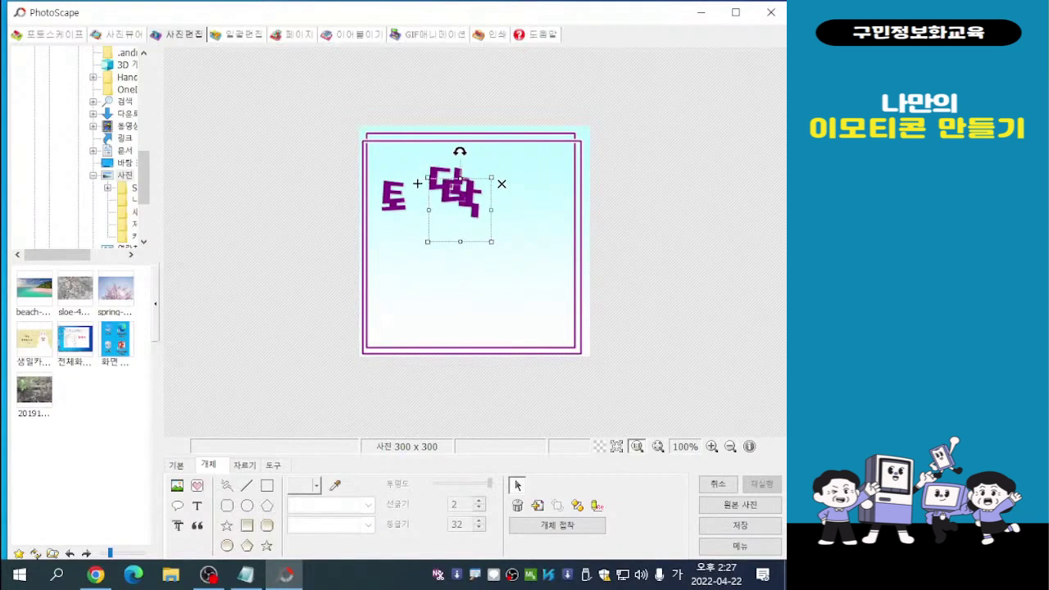
{"action": "left_click_drag", "start_coordinate": [455, 193], "coordinate": [254, 169]}
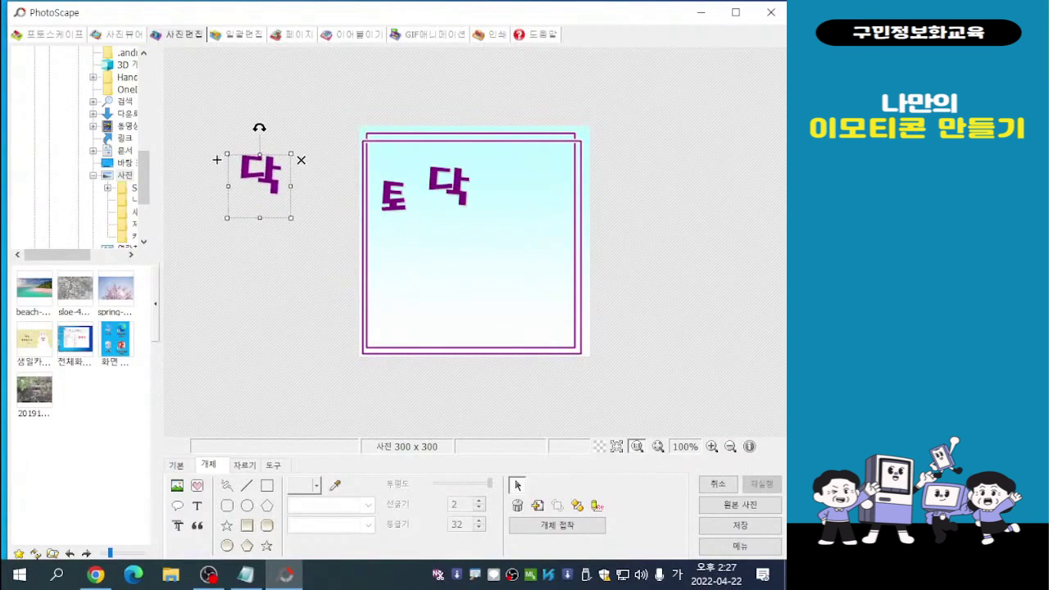
{"action": "double_click", "coordinate": [259, 173]}
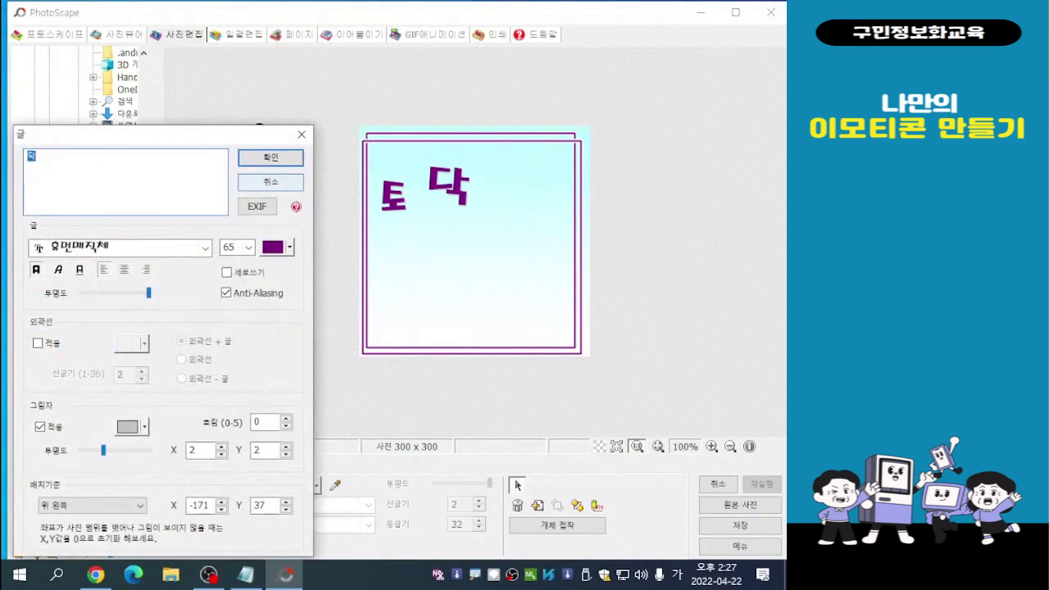
{"action": "left_click_drag", "start_coordinate": [200, 138], "coordinate": [236, 158]}
{"action": "left_click_drag", "start_coordinate": [570, 154], "coordinate": [642, 63]}
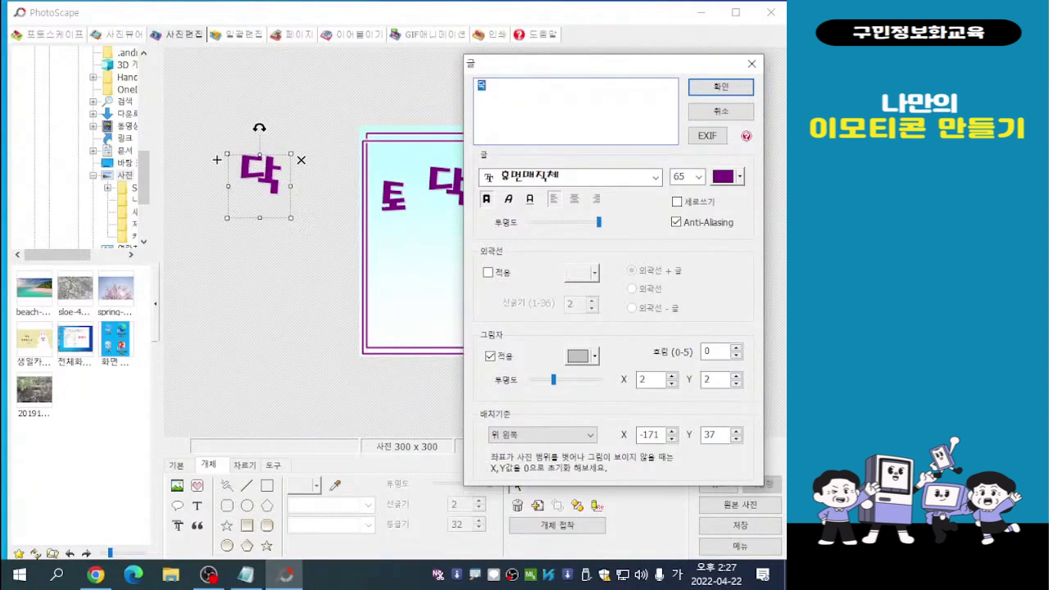
{"action": "type", "text": "토"}
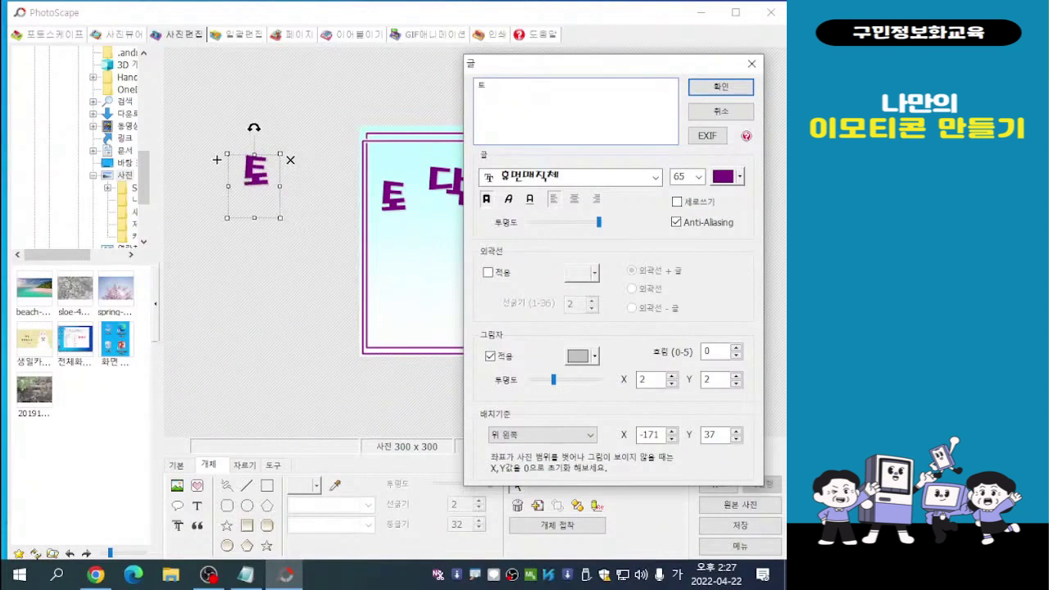
{"action": "key", "text": "Return"}
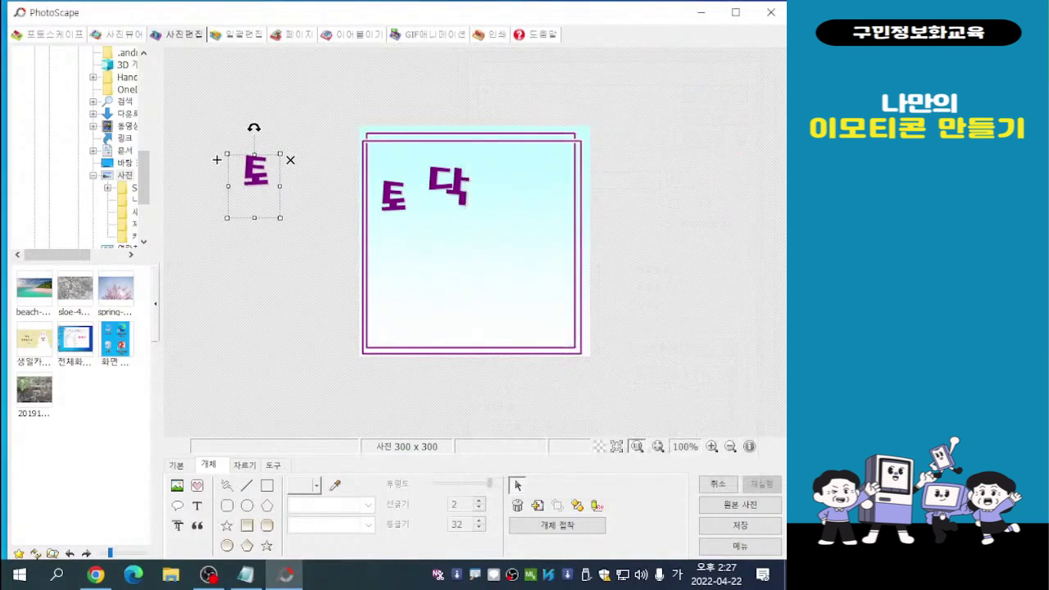
{"action": "left_click_drag", "start_coordinate": [217, 159], "coordinate": [470, 178]}
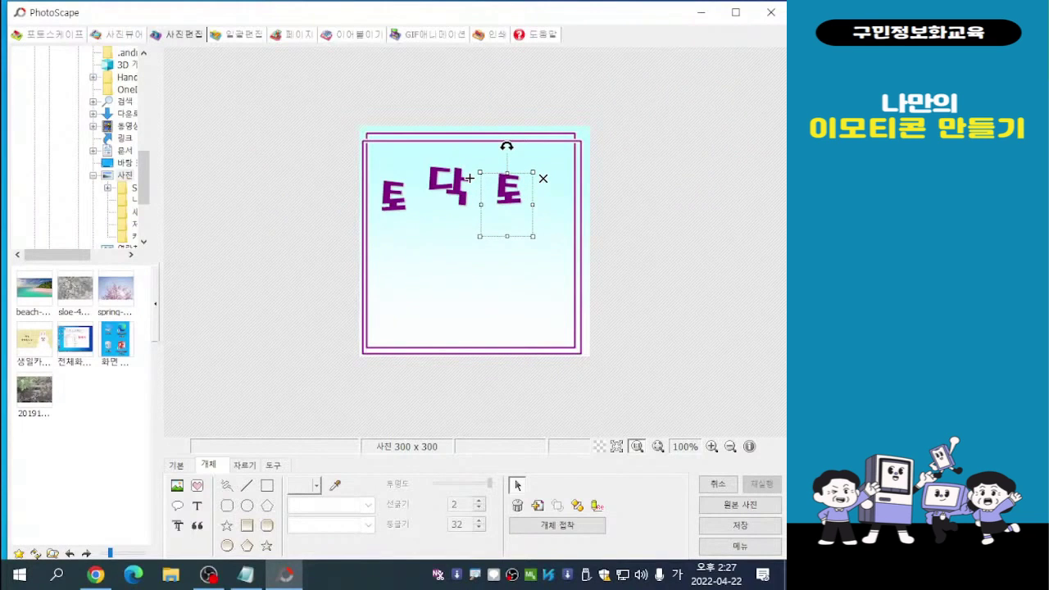
{"action": "key", "text": "Escape"}
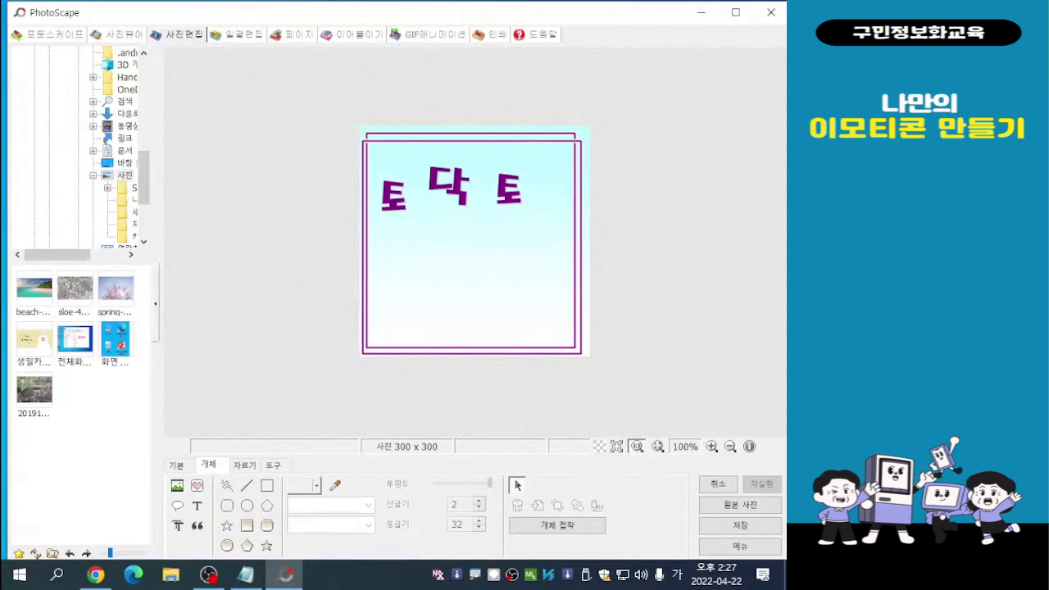
- Duplicate the "닥" text and place the copy up and to the right of the second "토", near the frame's right edge
{"action": "left_click", "coordinate": [448, 188]}
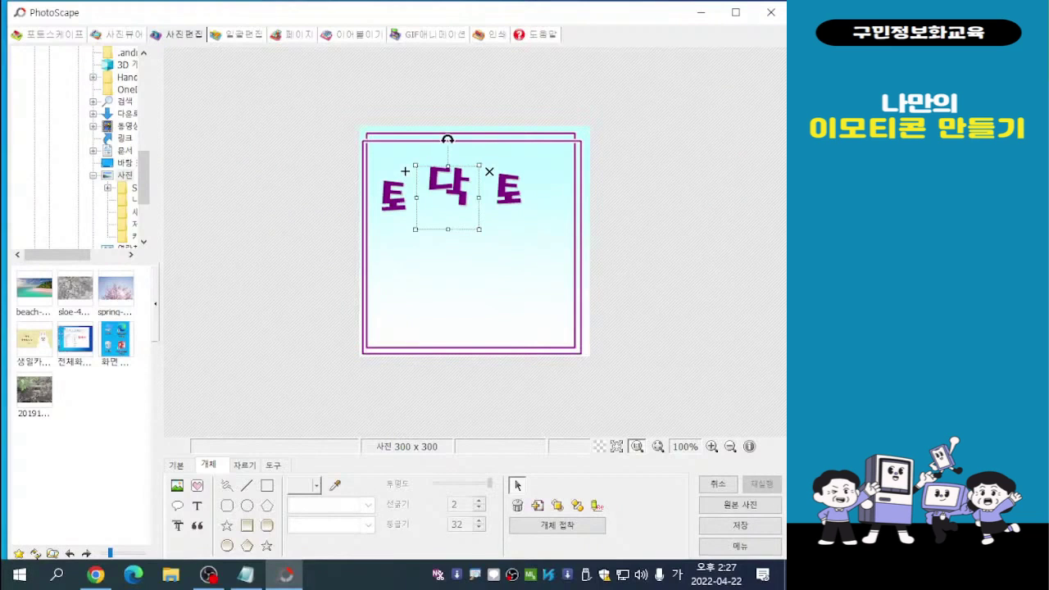
{"action": "key", "text": "ctrl+v"}
{"action": "left_click_drag", "start_coordinate": [417, 184], "coordinate": [507, 163]}
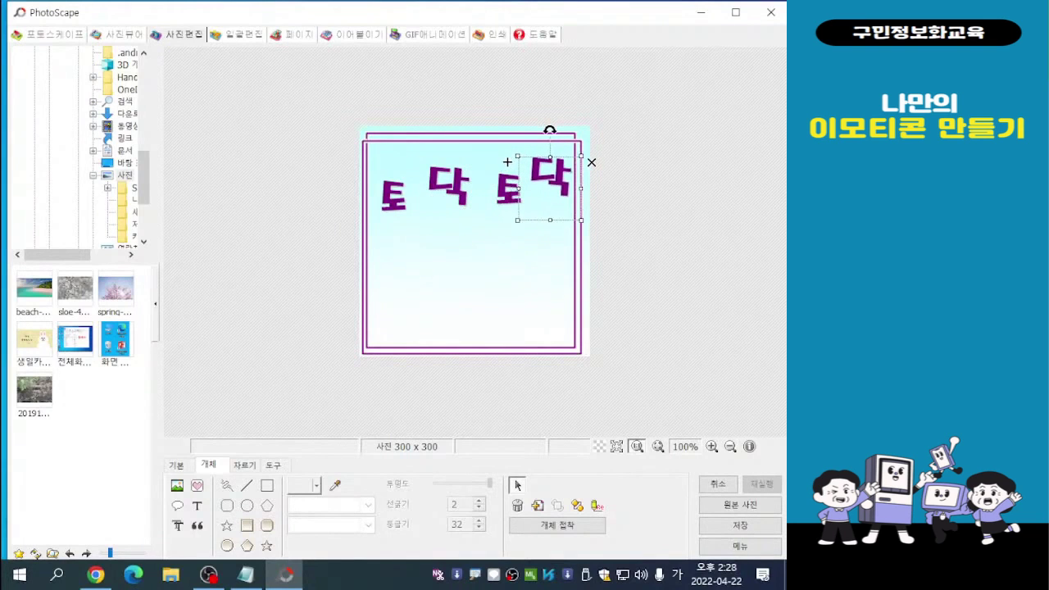
{"action": "right_click", "coordinate": [542, 181]}
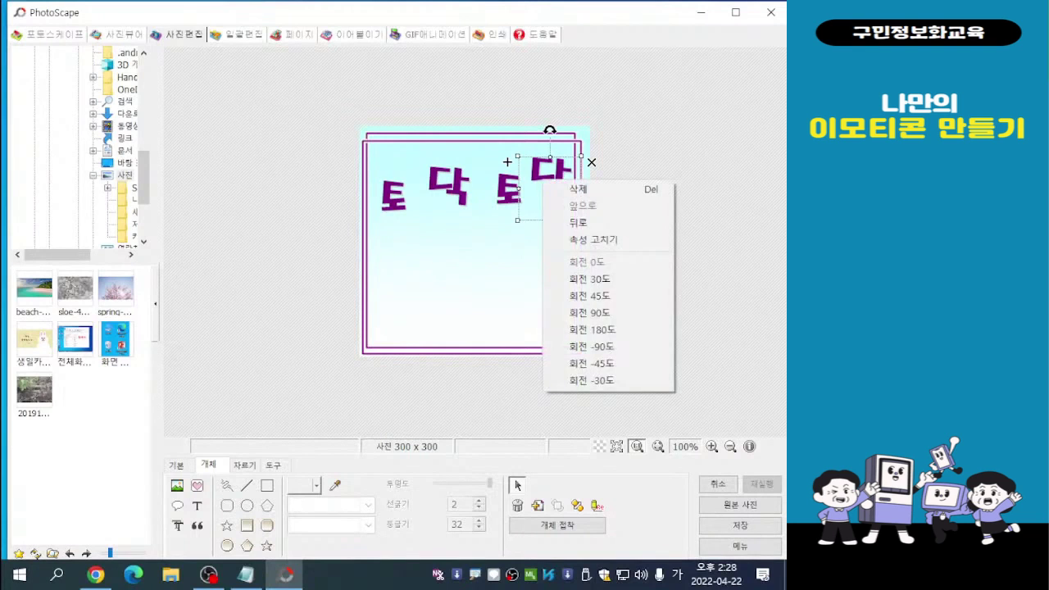
{"action": "left_click", "coordinate": [484, 270]}
- Shift the second "토" slightly down and to the left, away from the last "닥"
{"action": "double_click", "coordinate": [507, 190]}
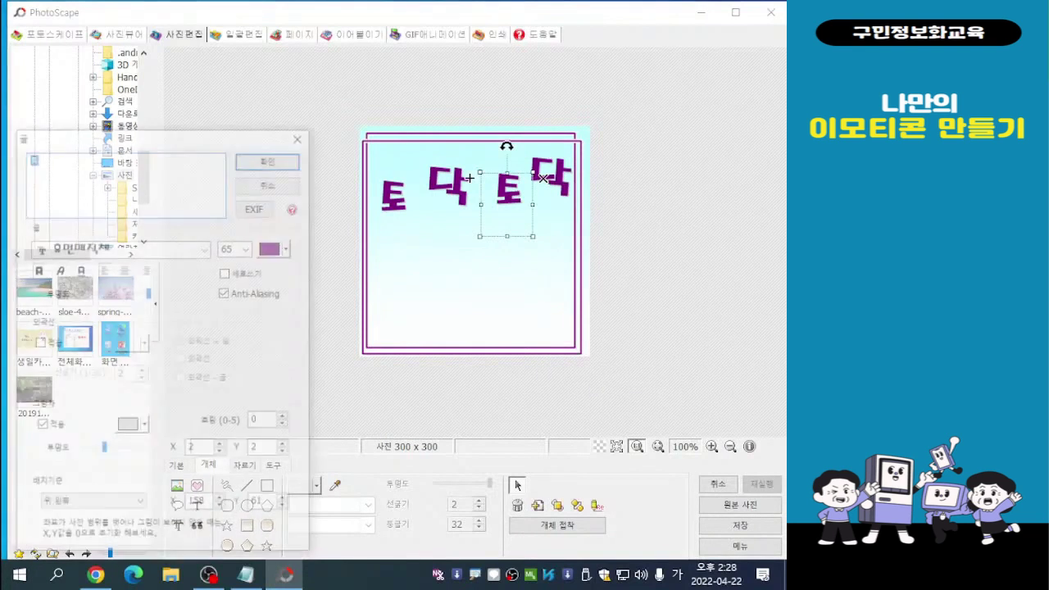
{"action": "left_click", "coordinate": [301, 133]}
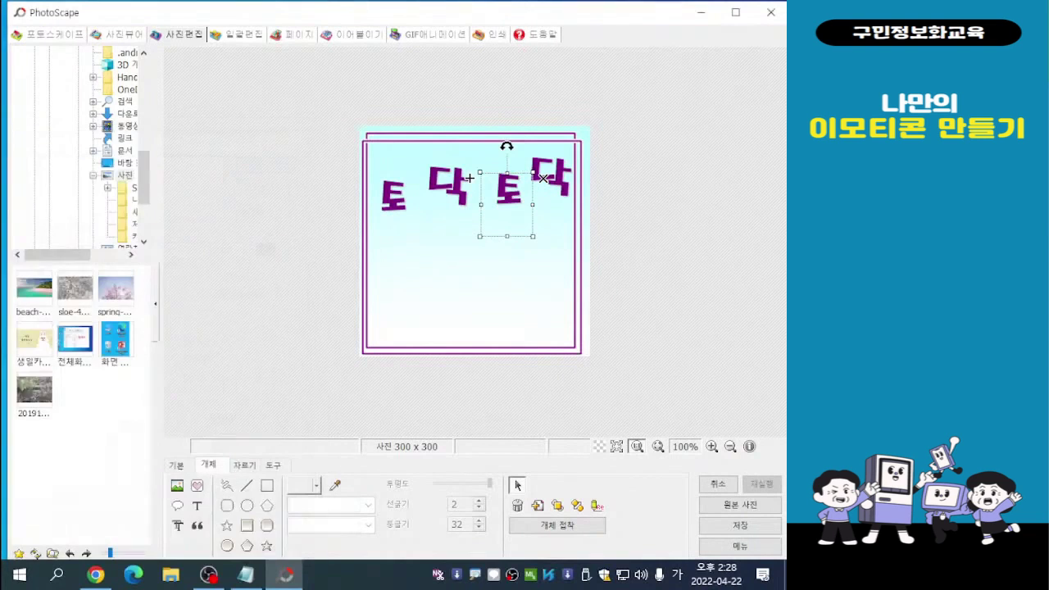
{"action": "left_click_drag", "start_coordinate": [469, 178], "coordinate": [457, 190]}
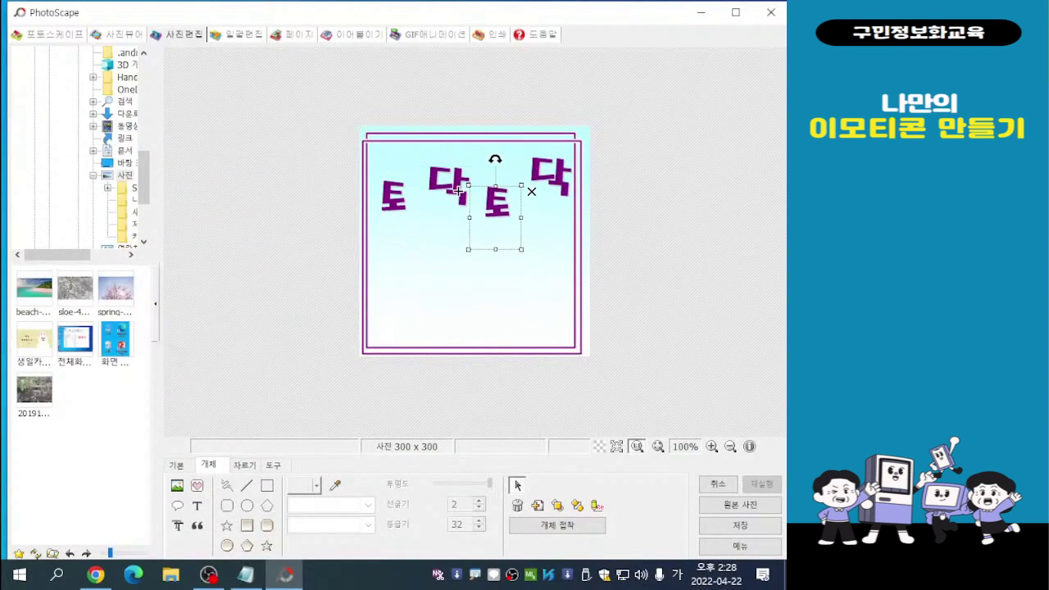
{"action": "left_click", "coordinate": [457, 190]}
{"action": "left_click", "coordinate": [484, 134]}
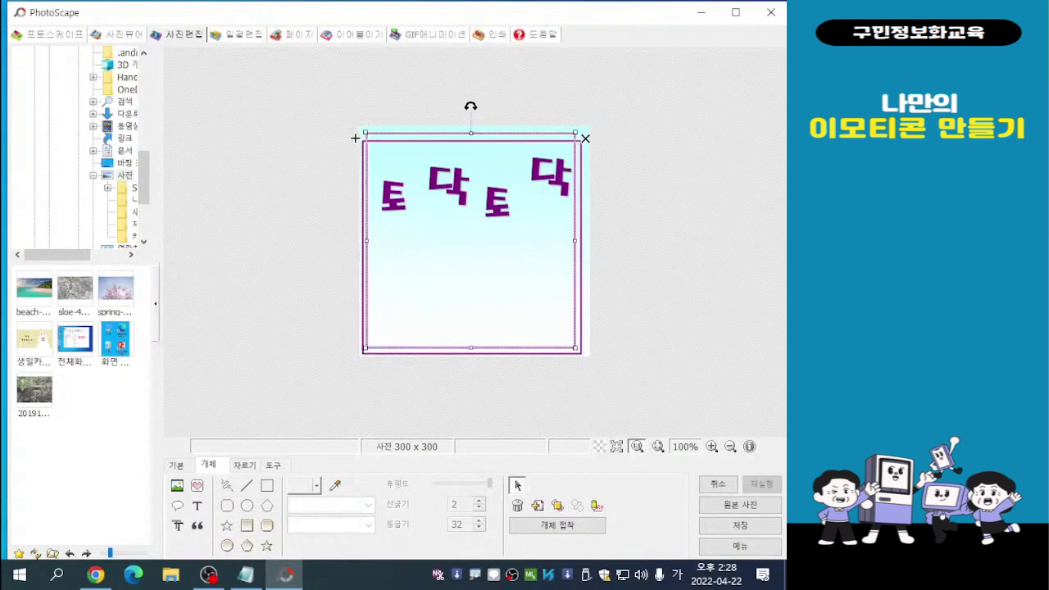
- Shift the first "닥" slightly up and to the left, closer to the first "토"
{"action": "double_click", "coordinate": [449, 186]}
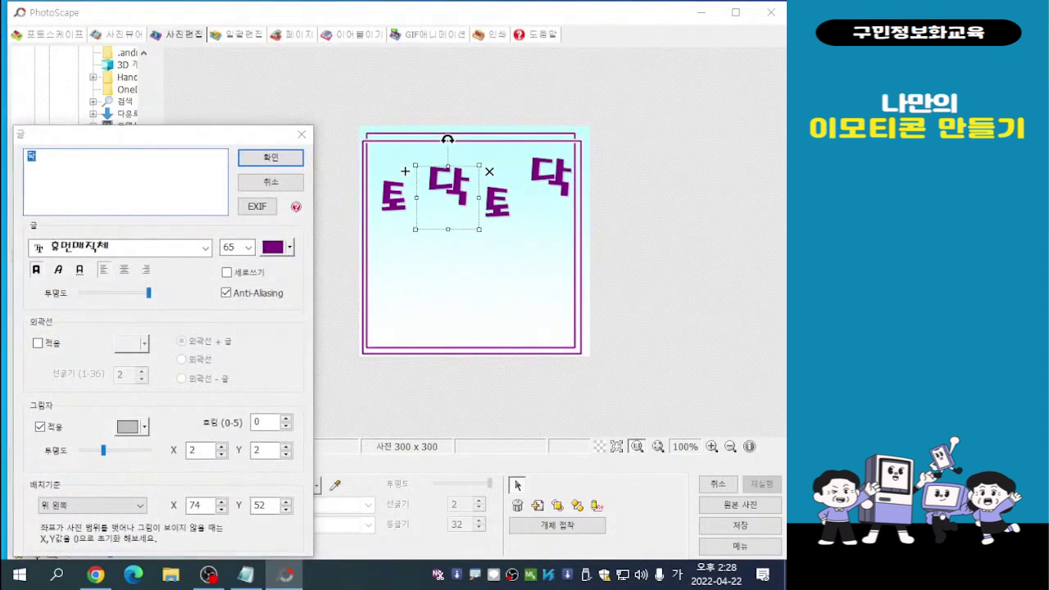
{"action": "left_click", "coordinate": [301, 134]}
{"action": "left_click_drag", "start_coordinate": [448, 197], "coordinate": [438, 189]}
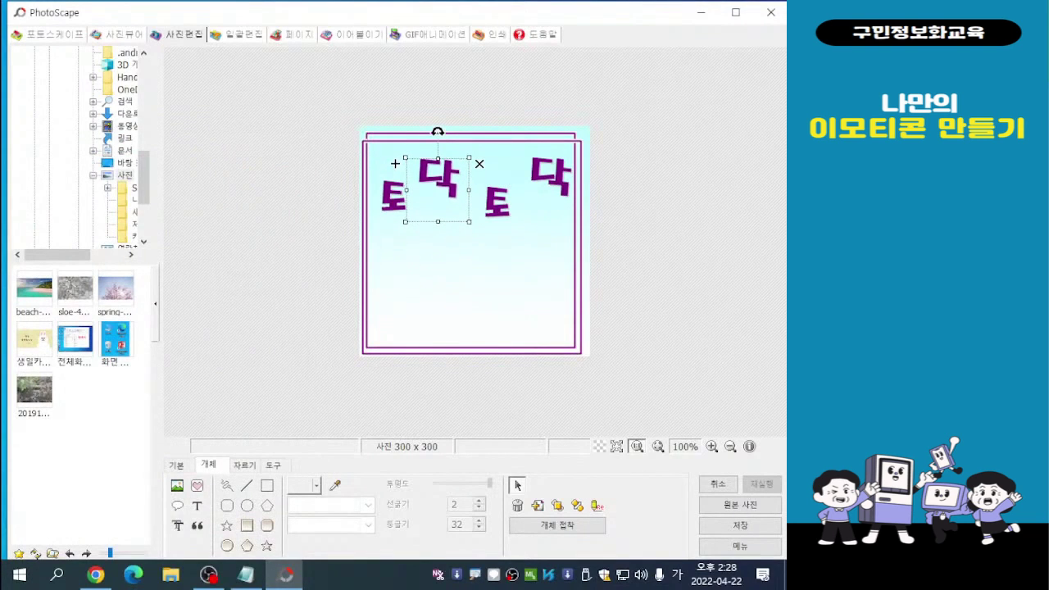
{"action": "left_click", "coordinate": [395, 163]}
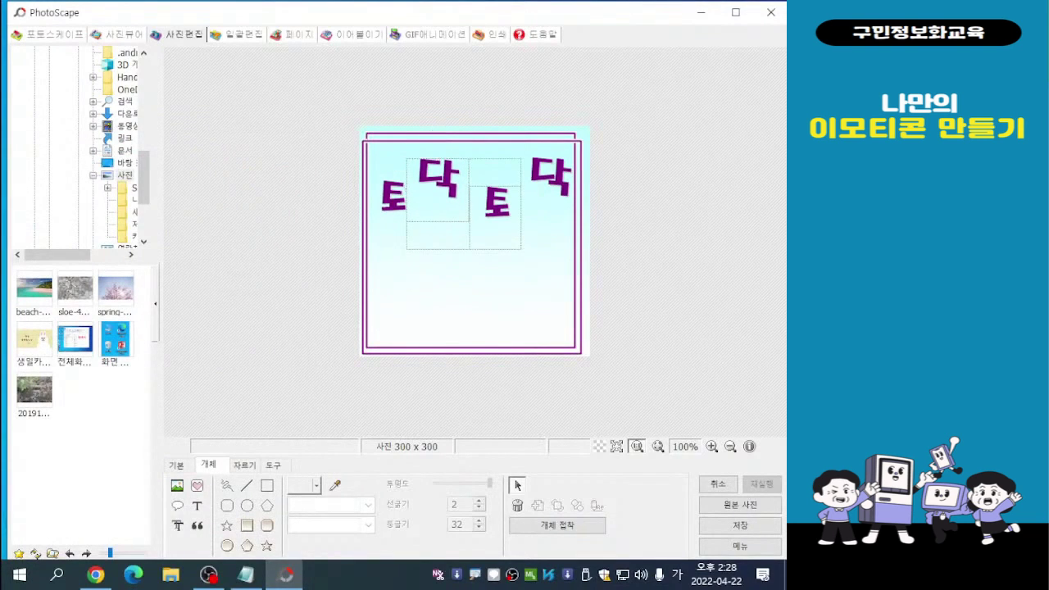
- Nudge the second "토" slightly up and to the left, roughly level with the first "토", and deselect it
{"action": "left_click", "coordinate": [492, 199]}
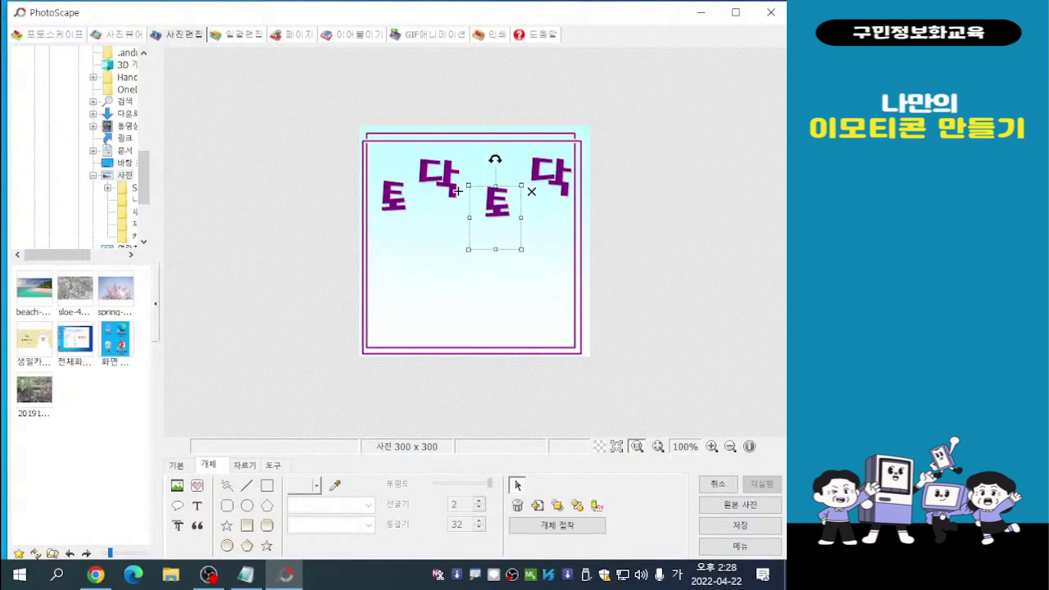
{"action": "left_click_drag", "start_coordinate": [458, 191], "coordinate": [454, 183]}
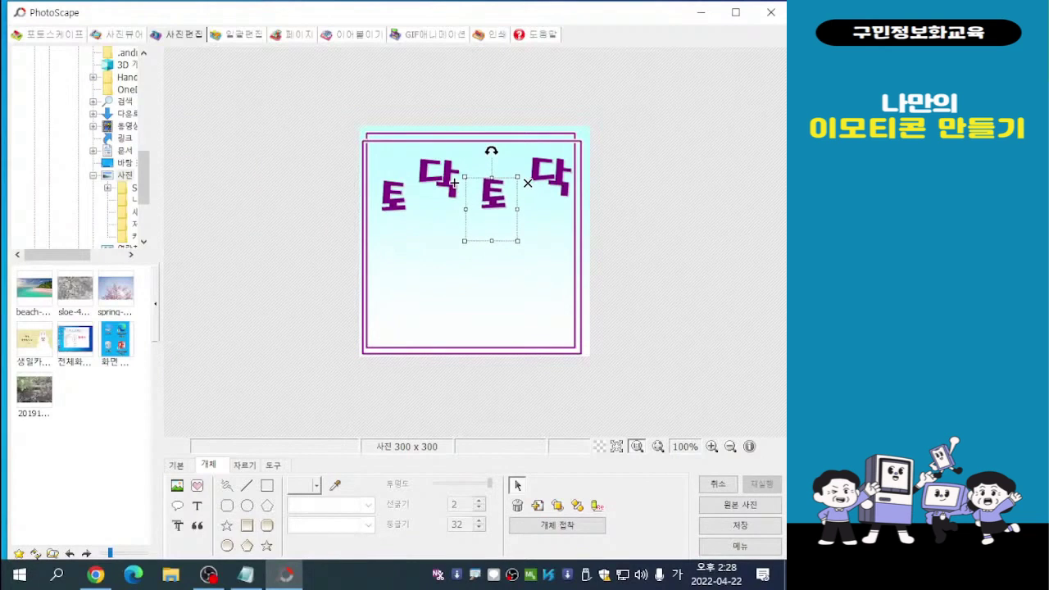
{"action": "key", "text": "Escape"}
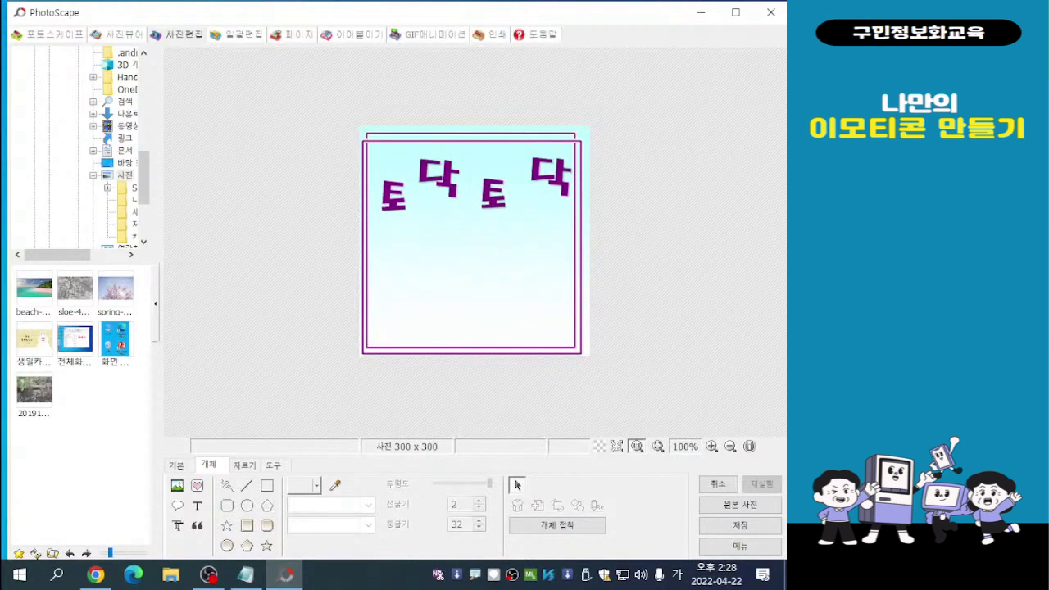
- Nudge the last "닥" slightly left so it sits clear of the frame's right edge, and deselect it
{"action": "left_click", "coordinate": [550, 178]}
{"action": "left_click_drag", "start_coordinate": [550, 179], "coordinate": [541, 179]}
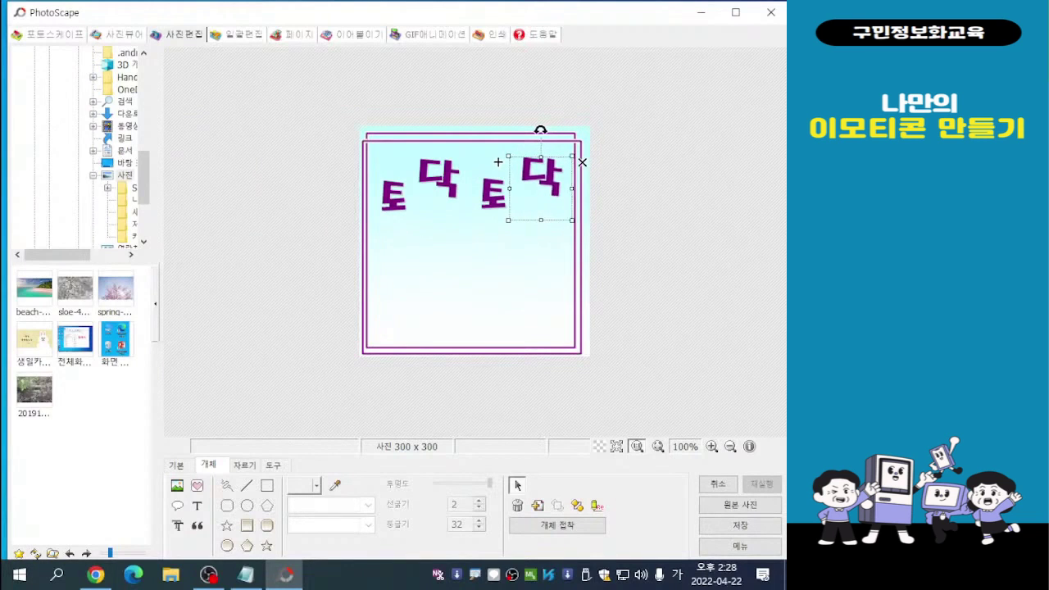
{"action": "left_click_drag", "start_coordinate": [541, 179], "coordinate": [542, 179]}
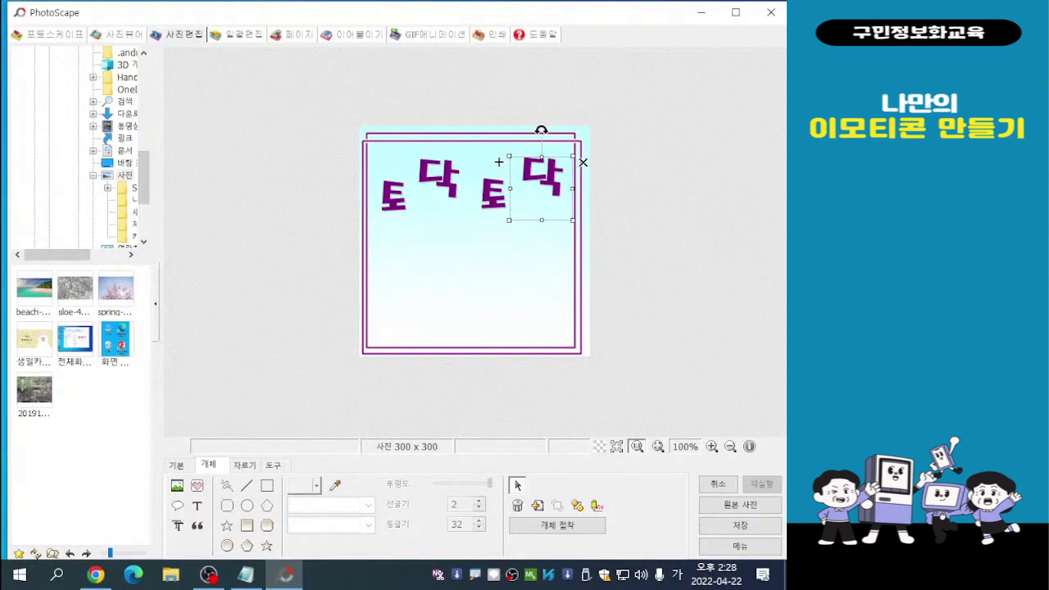
{"action": "left_click", "coordinate": [498, 161]}
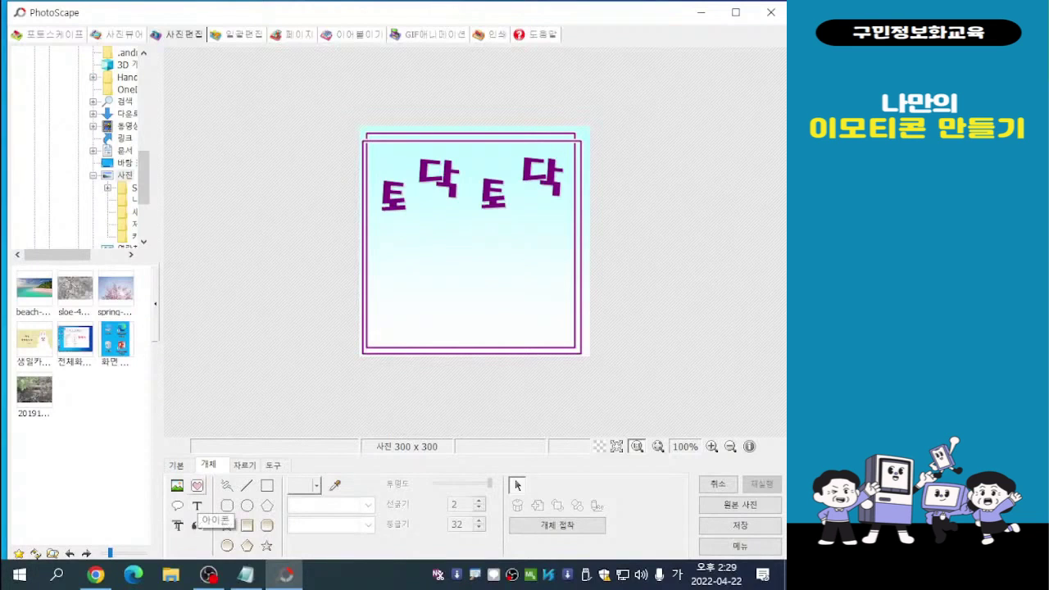
- Insert the shiny yellow smiling face icon y17.png from the 얼굴 icon category
{"action": "left_click", "coordinate": [197, 486]}
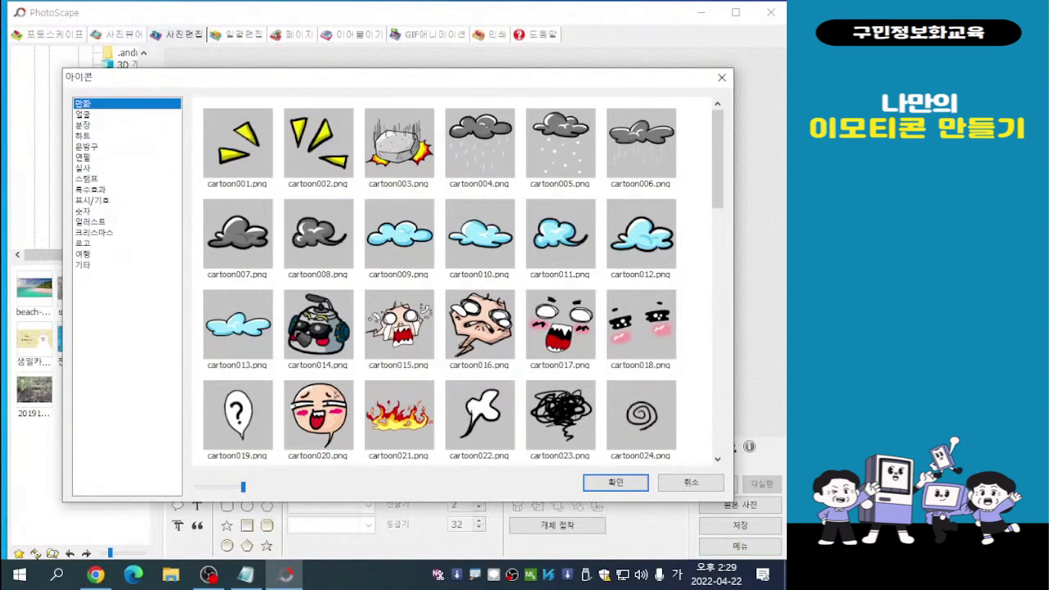
{"action": "left_click", "coordinate": [83, 114]}
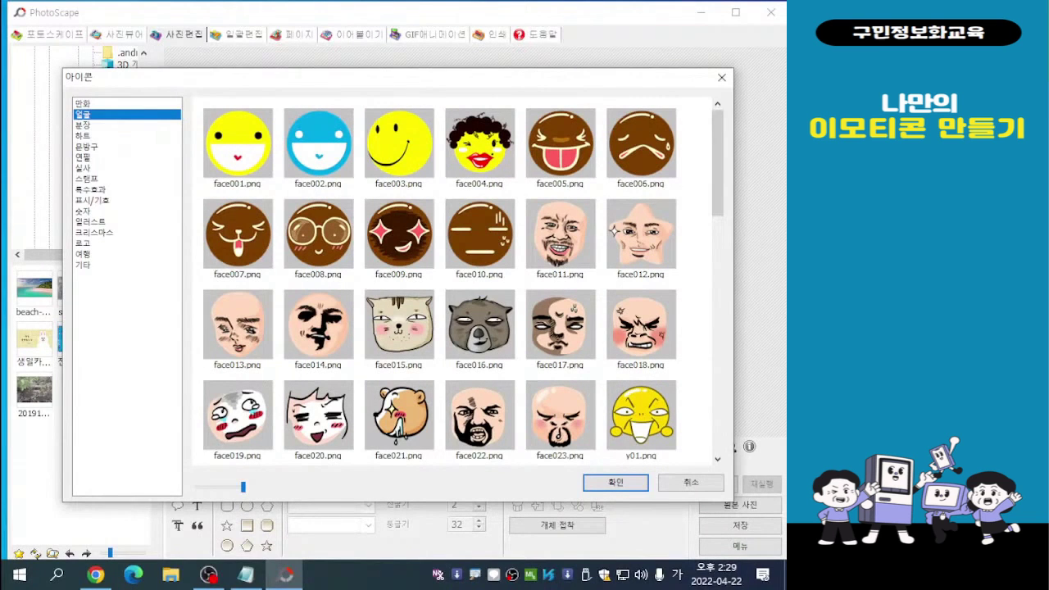
{"action": "scroll", "coordinate": [440, 283], "scroll_direction": "down", "scroll_amount": 2}
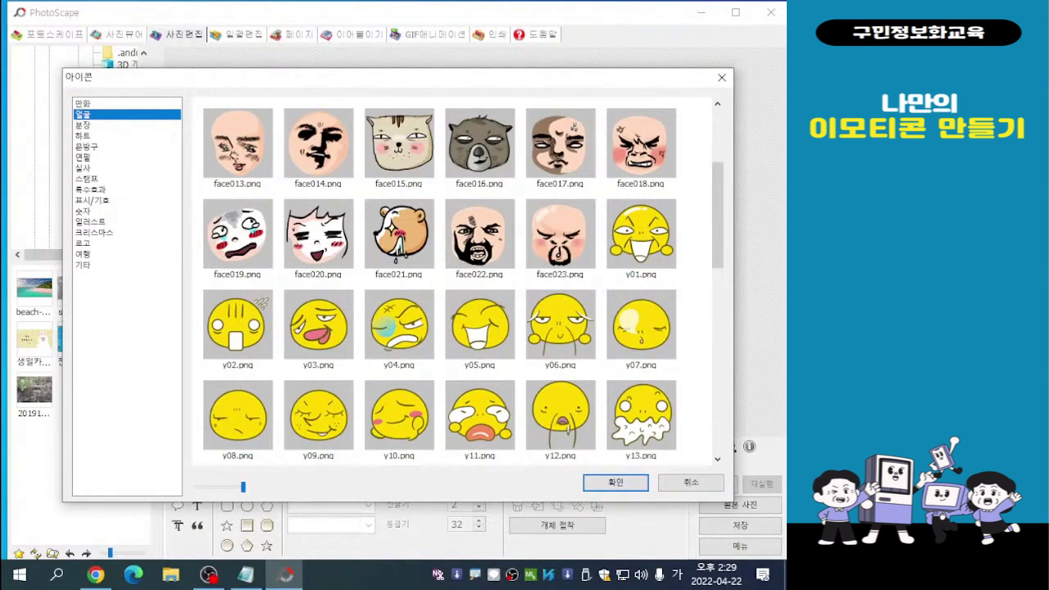
{"action": "scroll", "coordinate": [440, 283], "scroll_direction": "down", "scroll_amount": 1}
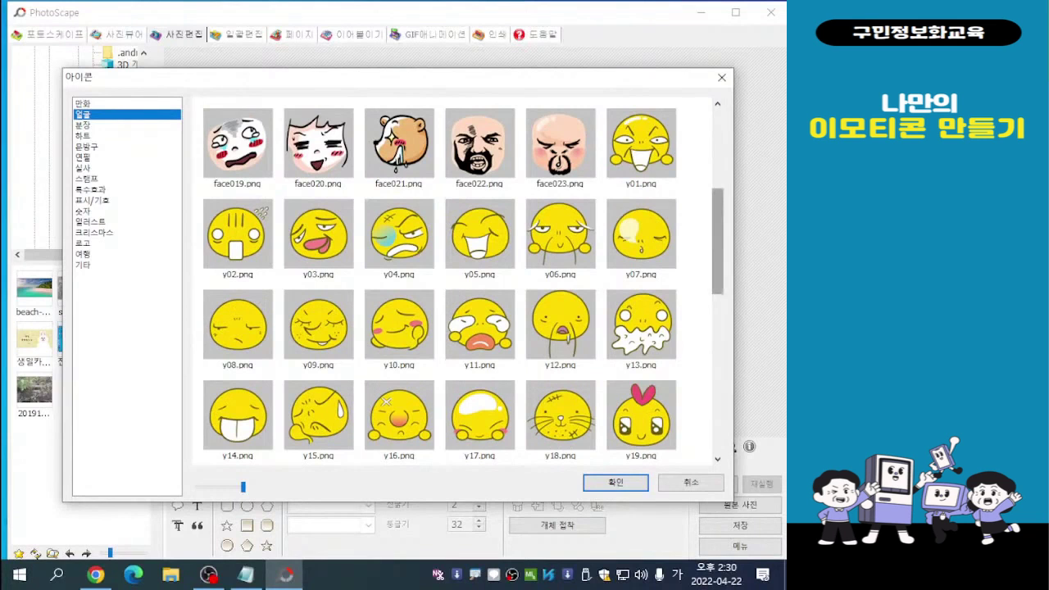
{"action": "left_click_drag", "start_coordinate": [717, 241], "coordinate": [717, 264]}
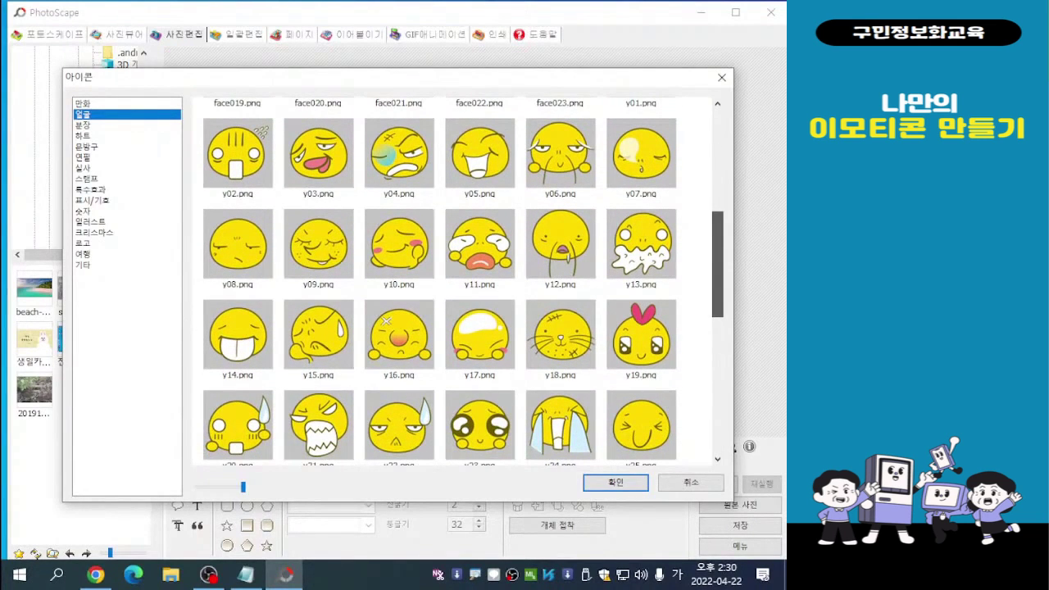
{"action": "mouse_move", "coordinate": [717, 264]}
{"action": "left_mouse_down"}
{"action": "mouse_move", "coordinate": [718, 324]}
{"action": "mouse_move", "coordinate": [717, 268]}
{"action": "left_mouse_up"}
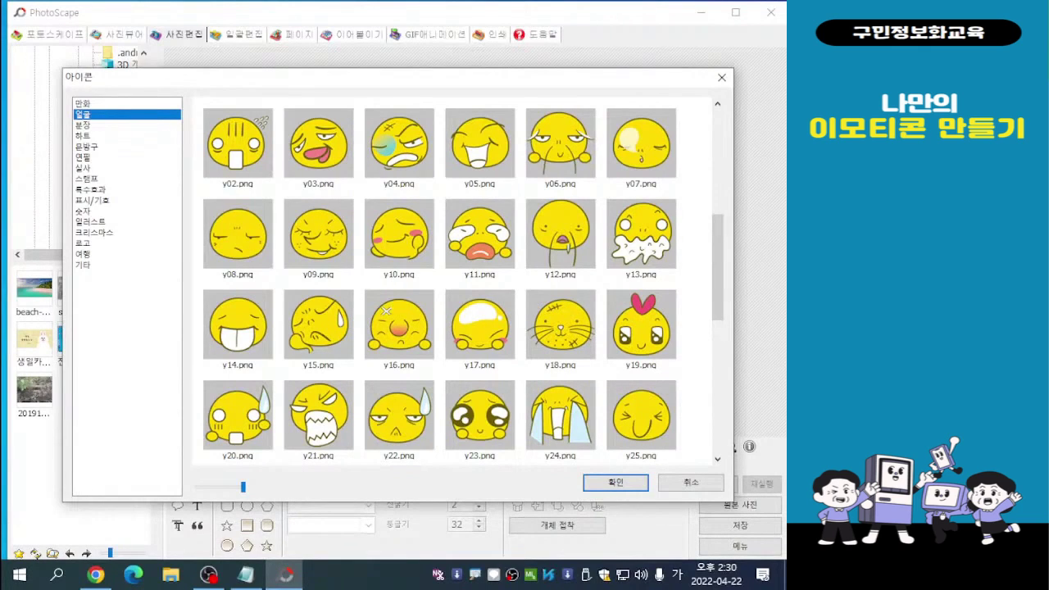
{"action": "double_click", "coordinate": [479, 324]}
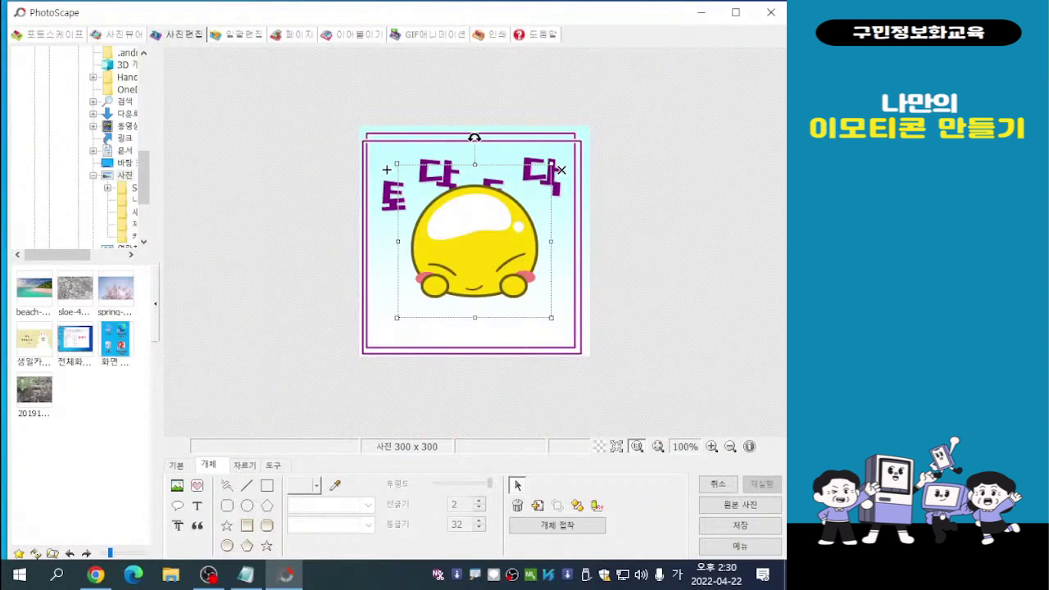
- Shrink the yellow face and centre it below the letters, just inside the frame's lower edge, and deselect it
{"action": "left_click_drag", "start_coordinate": [386, 170], "coordinate": [385, 212]}
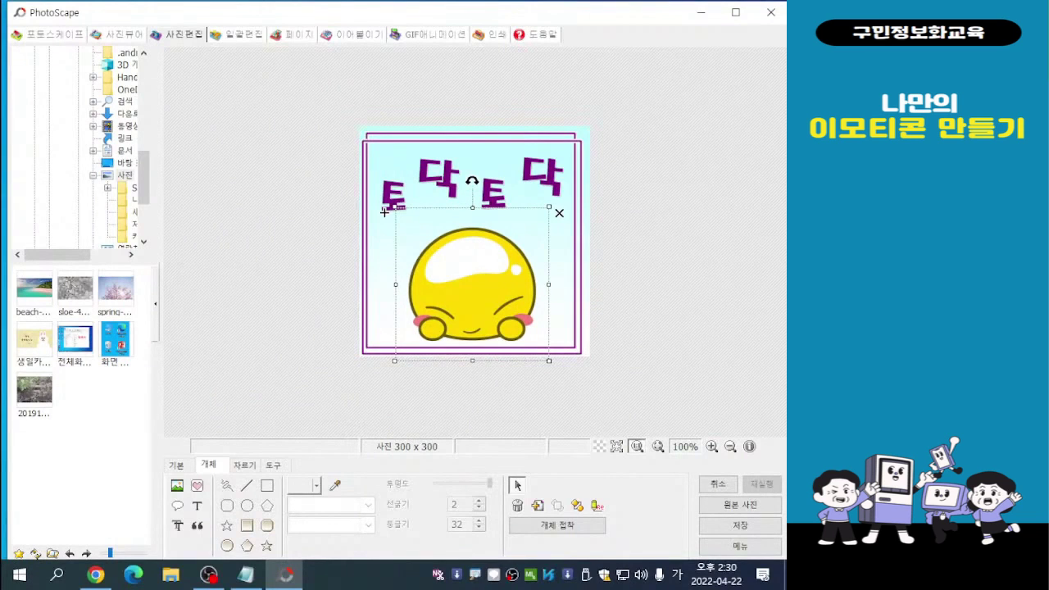
{"action": "left_click_drag", "start_coordinate": [385, 211], "coordinate": [413, 241]}
{"action": "left_click_drag", "start_coordinate": [466, 297], "coordinate": [468, 295]}
{"action": "left_click_drag", "start_coordinate": [406, 233], "coordinate": [418, 244]}
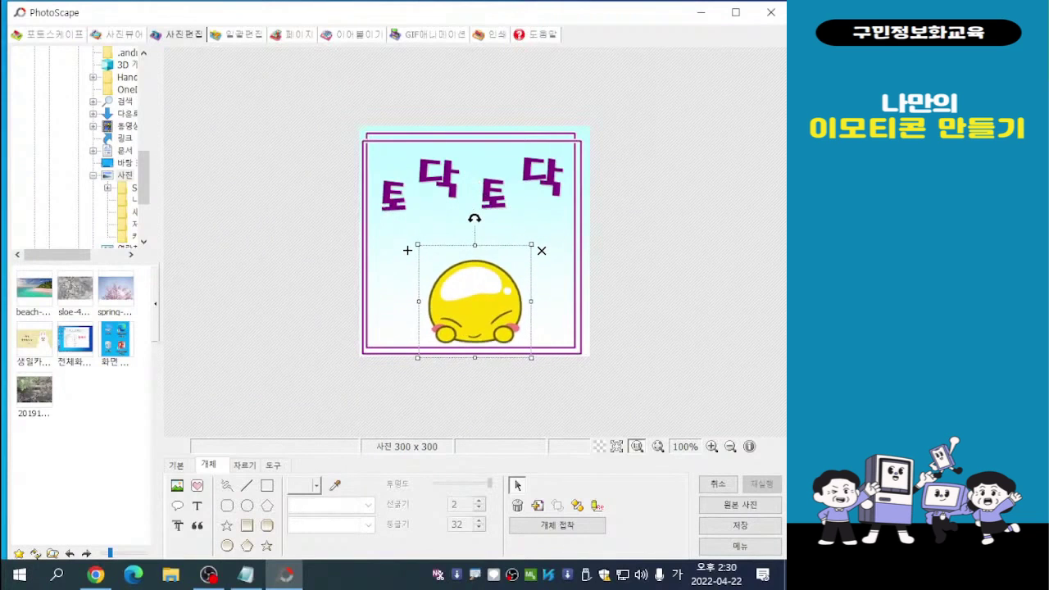
{"action": "left_click_drag", "start_coordinate": [475, 301], "coordinate": [468, 293]}
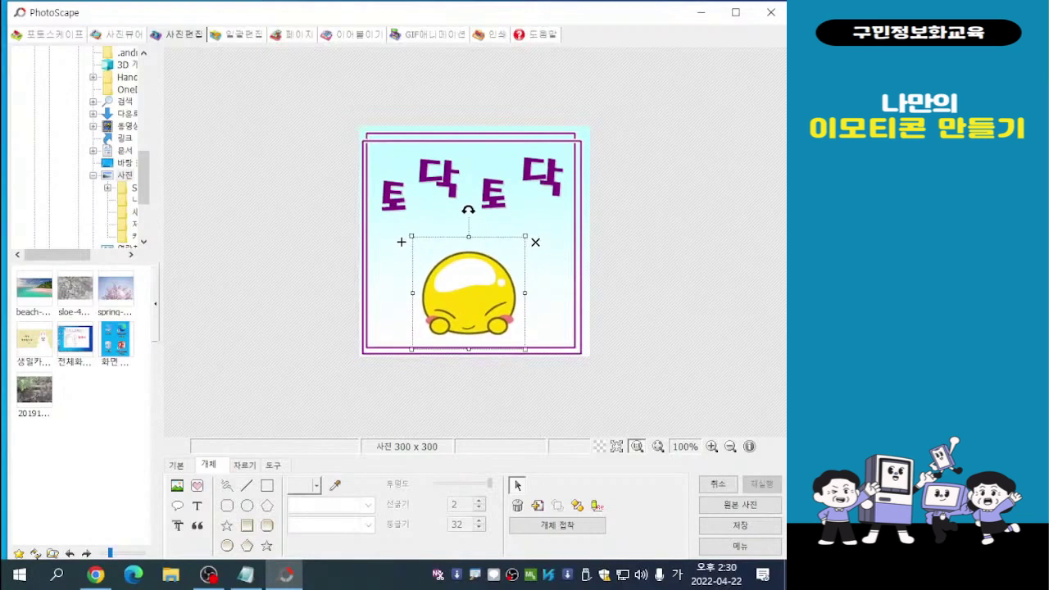
{"action": "left_click", "coordinate": [516, 486]}
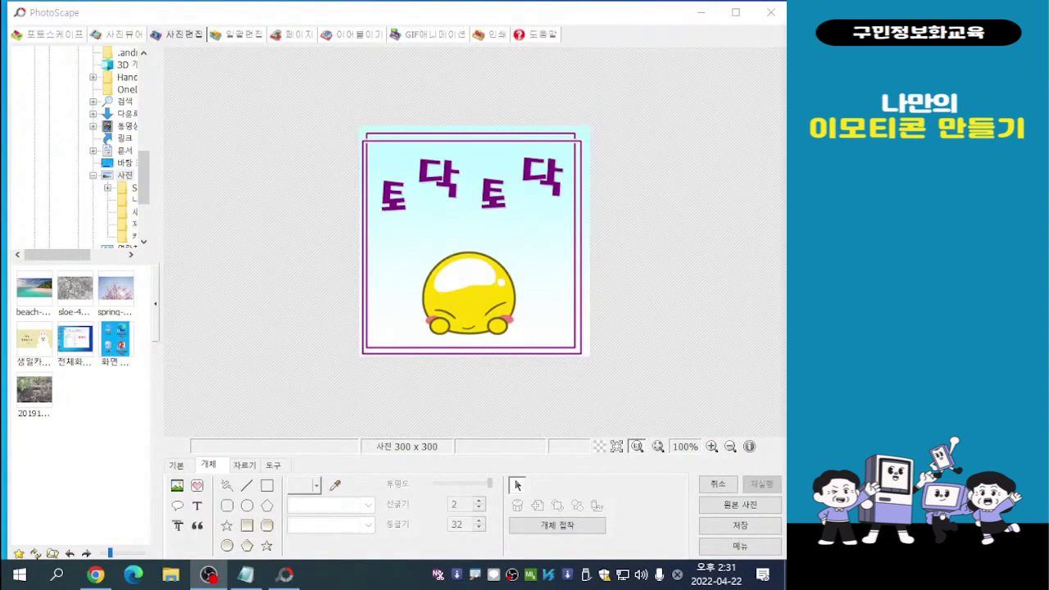
- Start saving the image under a different name and open the 나만의 이모티콘 folder inside 사진 as the destination
{"action": "key", "text": "alt+Tab"}
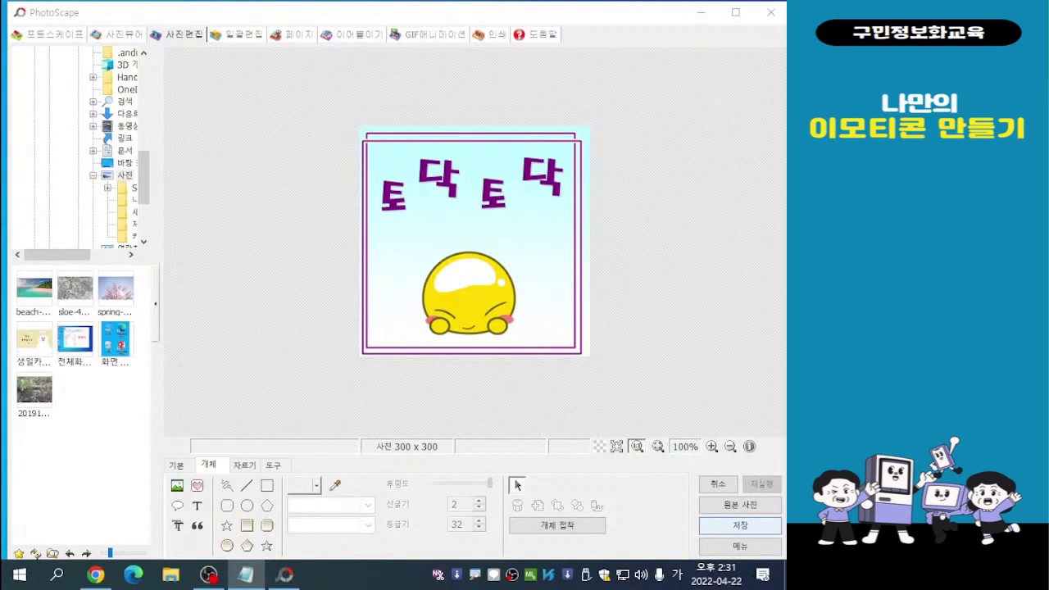
{"action": "left_click", "coordinate": [740, 524]}
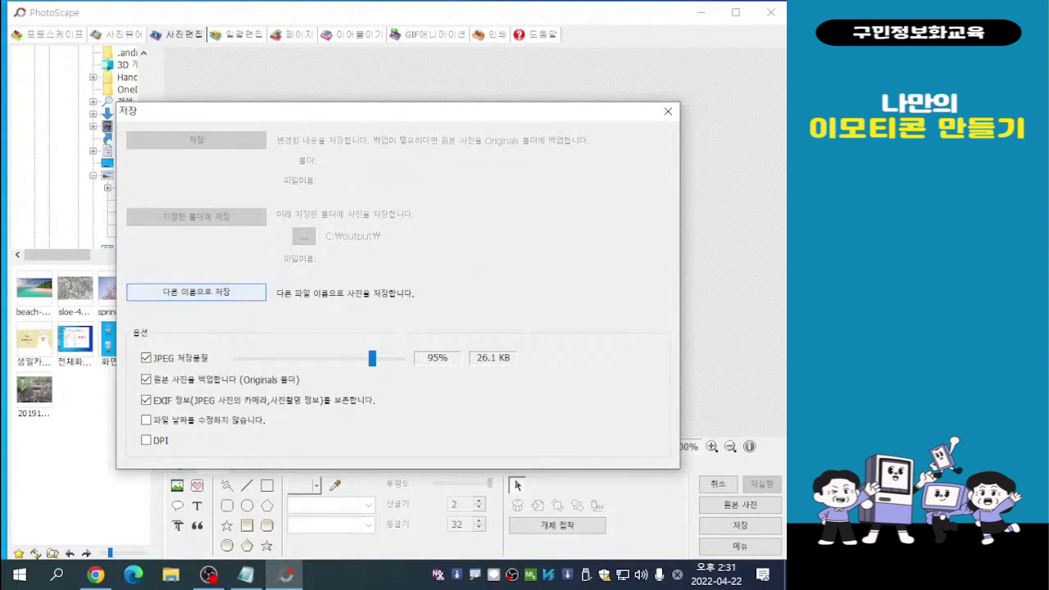
{"action": "key", "text": "Return"}
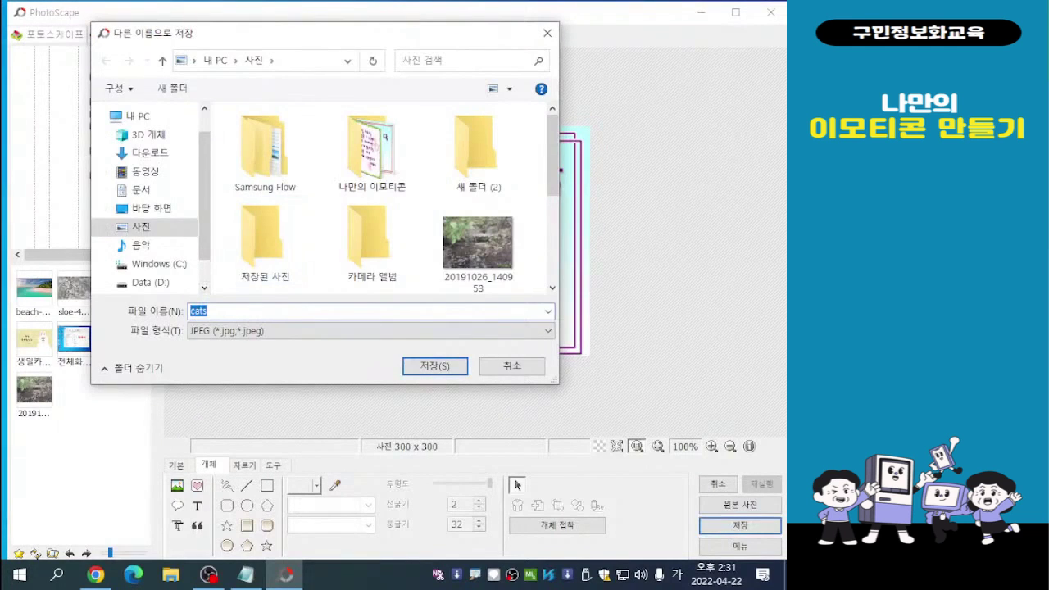
{"action": "left_click_drag", "start_coordinate": [300, 39], "coordinate": [281, 37]}
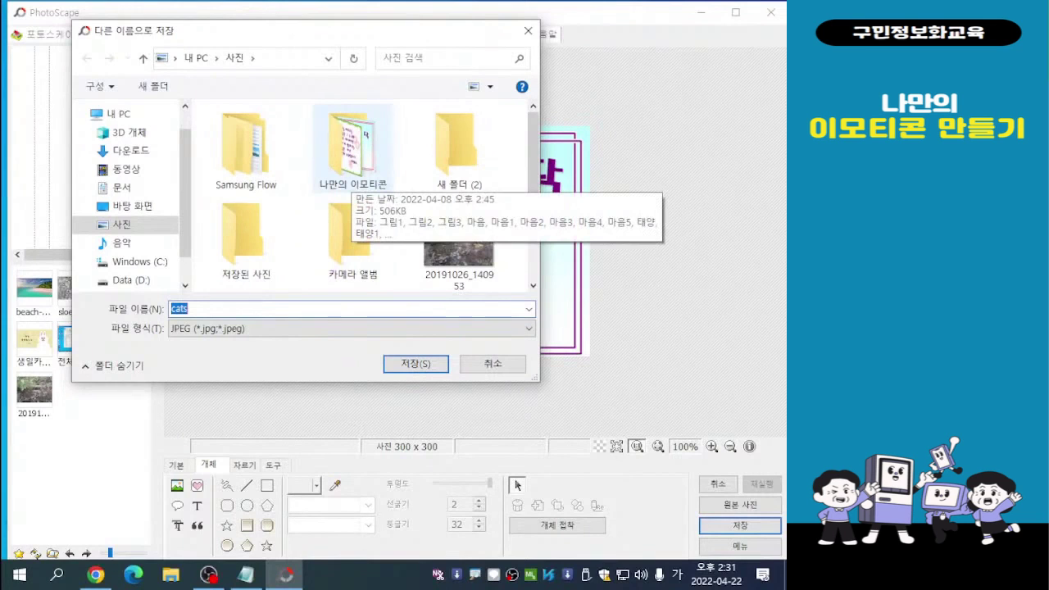
{"action": "key", "text": "ctrl"}
{"action": "key", "text": "ctrl"}
{"action": "key", "text": "ctrl"}
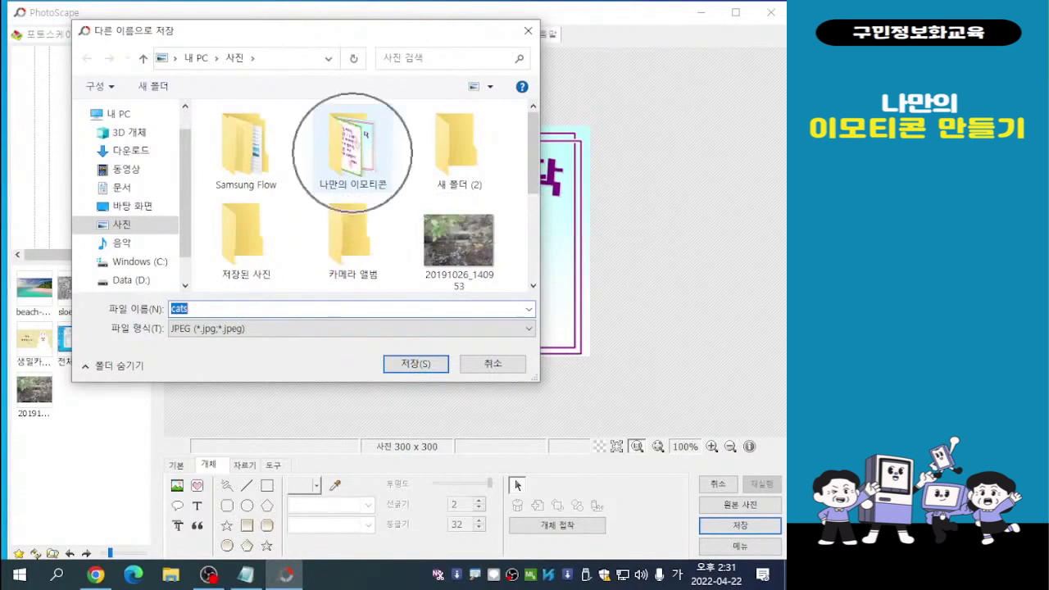
{"action": "double_click", "coordinate": [353, 150]}
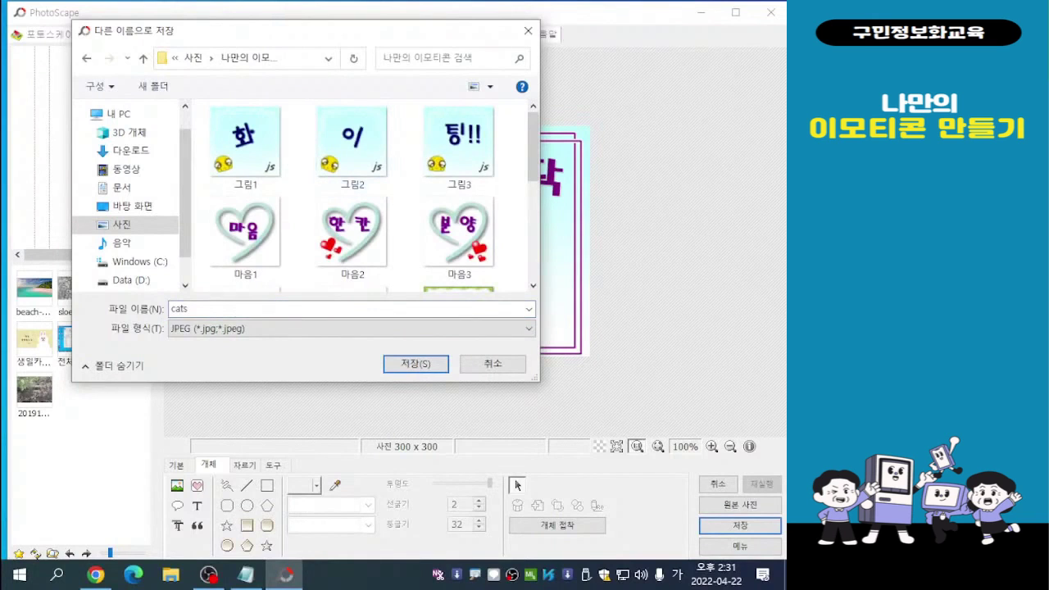
- Name the file 토닥1 and save it in JPEG format
{"action": "left_click", "coordinate": [215, 309]}
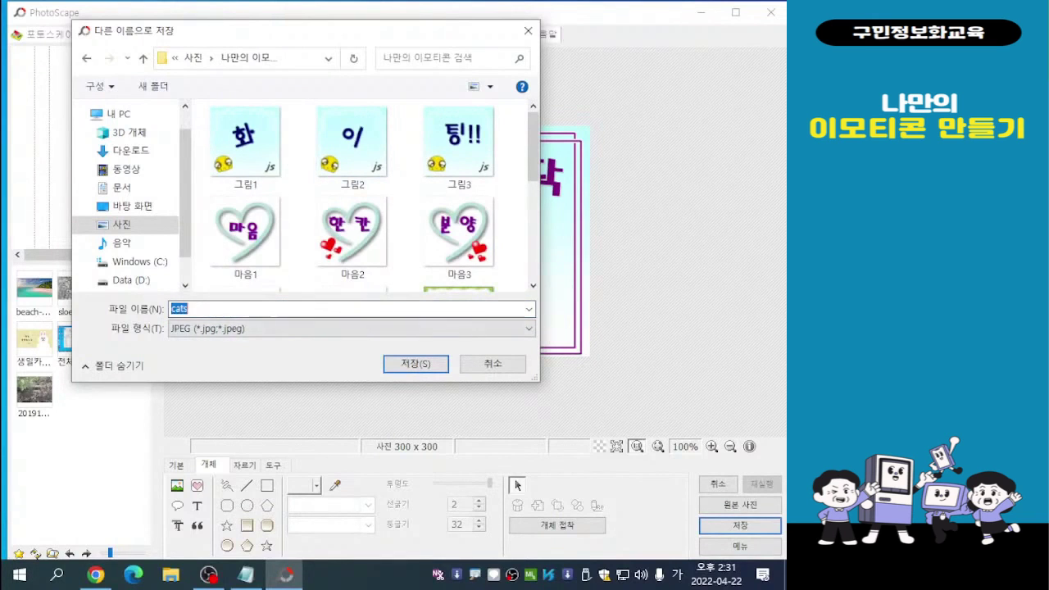
{"action": "type", "text": "토"}
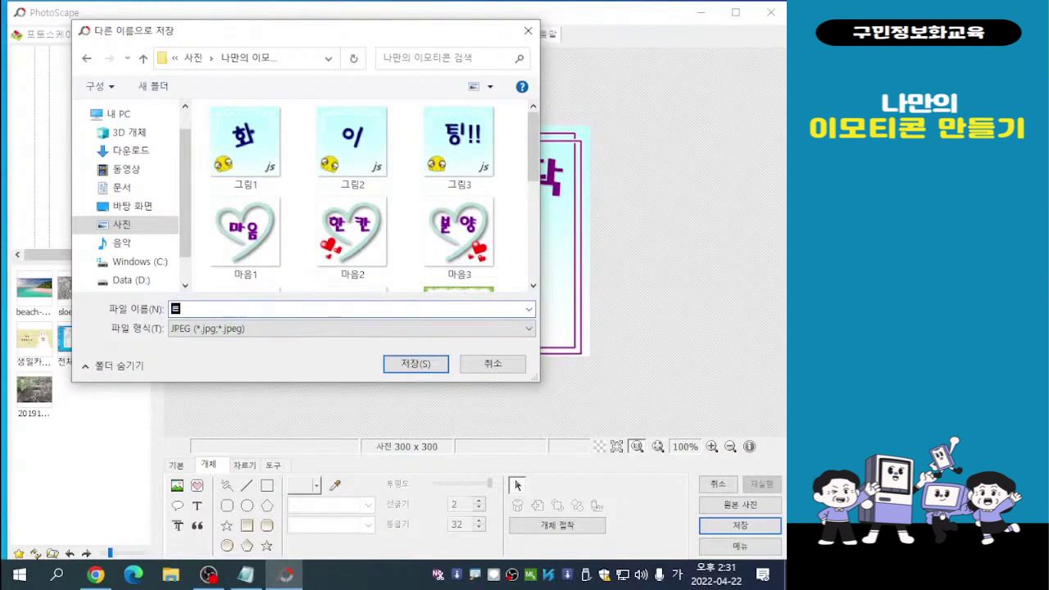
{"action": "type", "text": "닥1"}
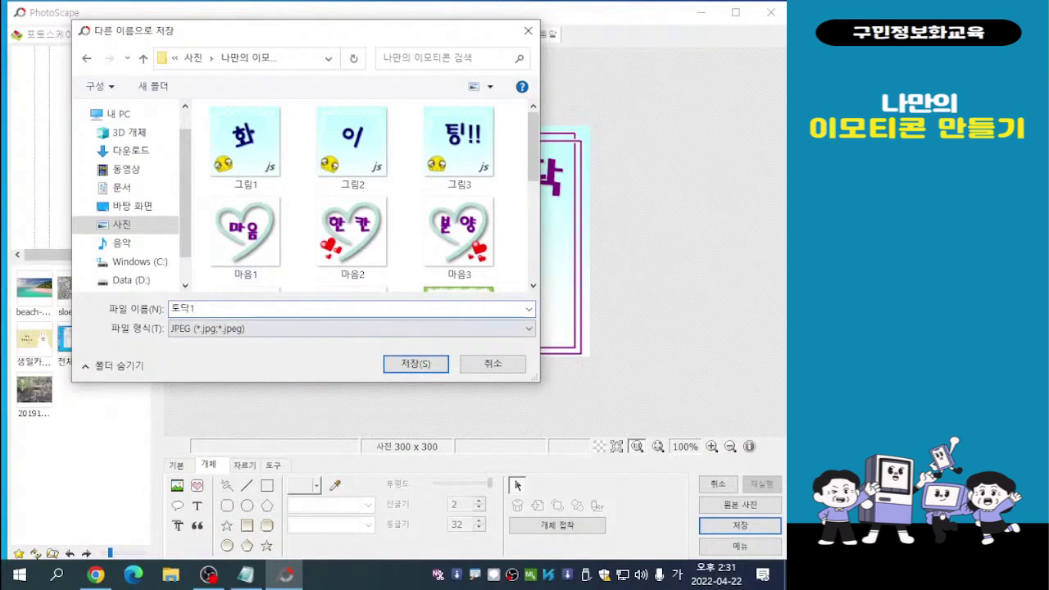
{"action": "key", "text": "Tab"}
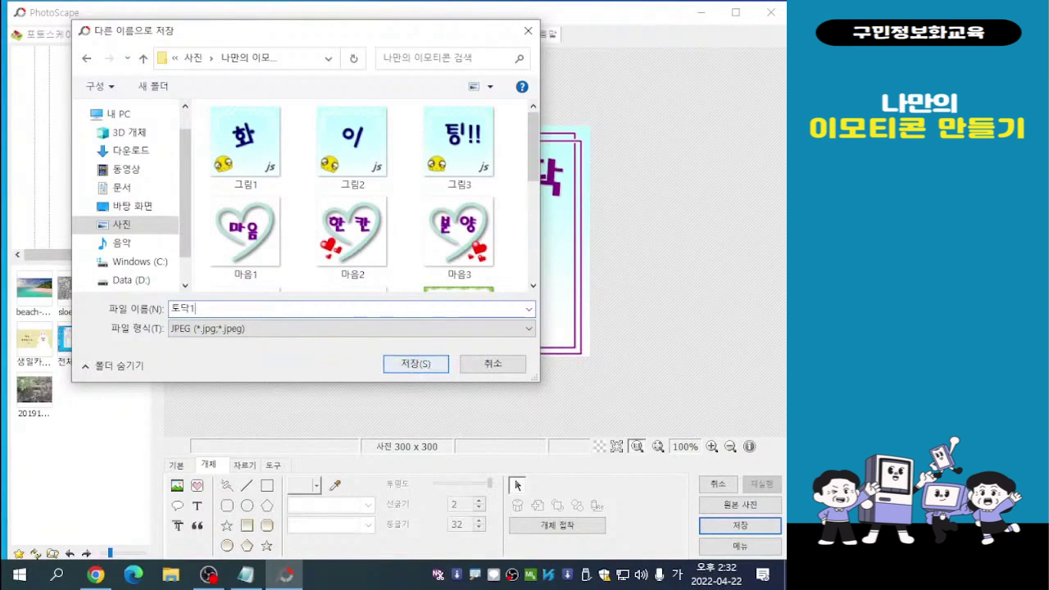
{"action": "key", "text": "Return"}
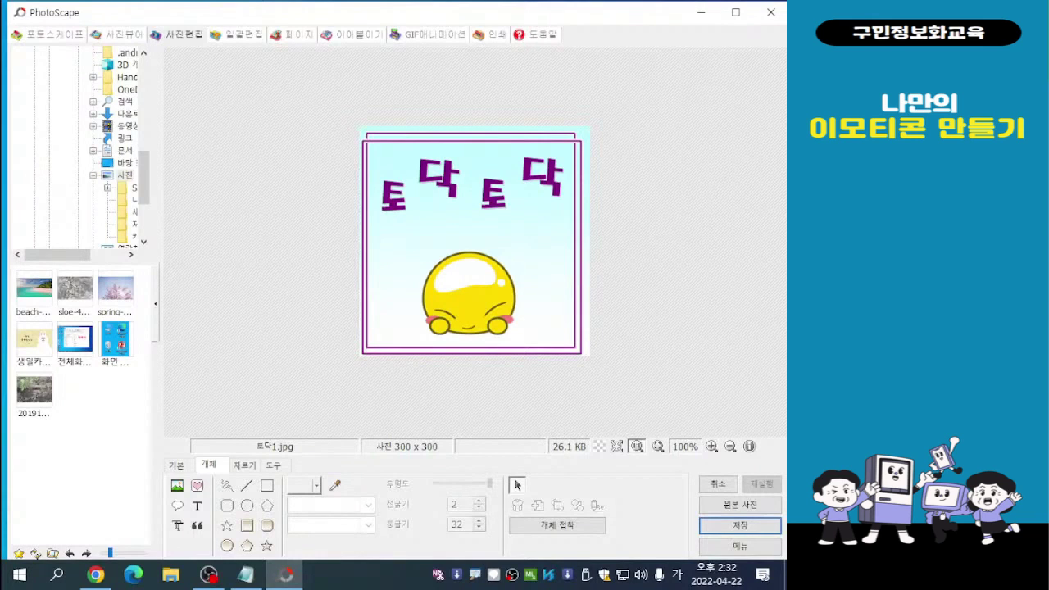
- Raise the first "토" near the frame's upper edge, lower the first "닥" below it, and deselect
{"action": "left_click", "coordinate": [390, 195]}
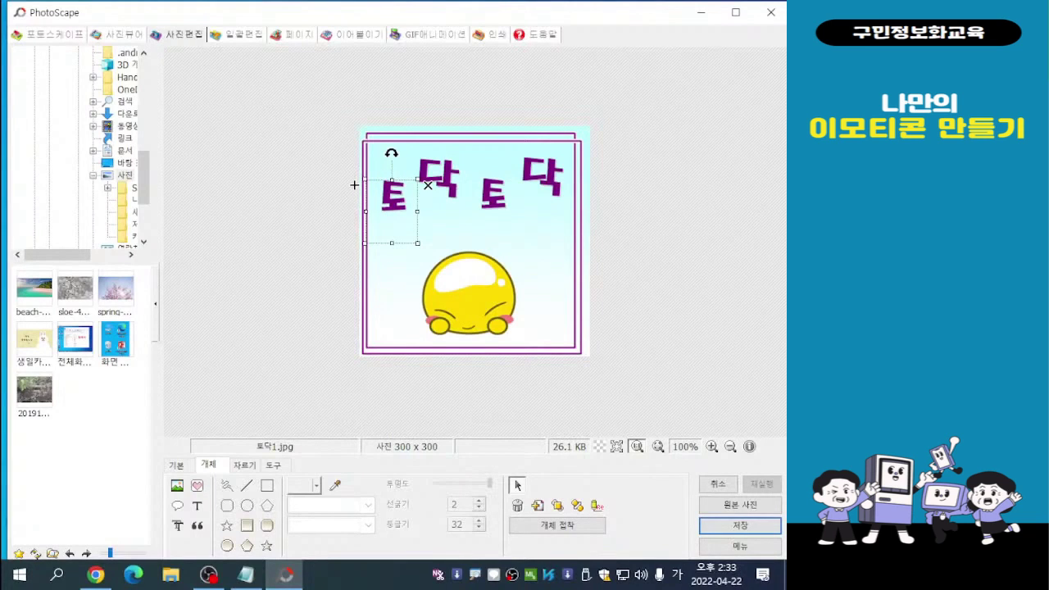
{"action": "left_click_drag", "start_coordinate": [354, 185], "coordinate": [353, 159]}
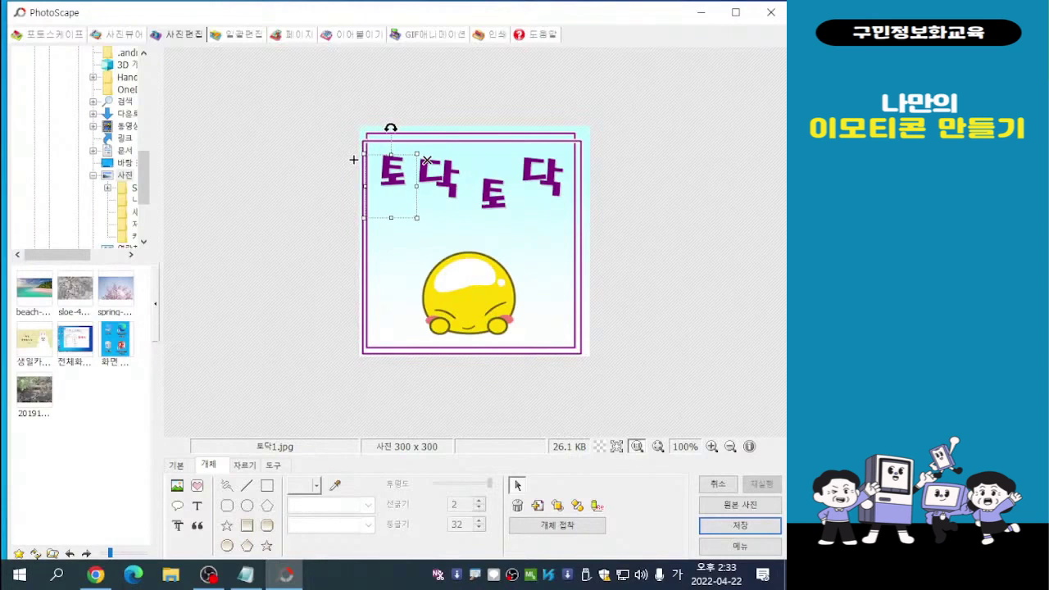
{"action": "key", "text": "Escape"}
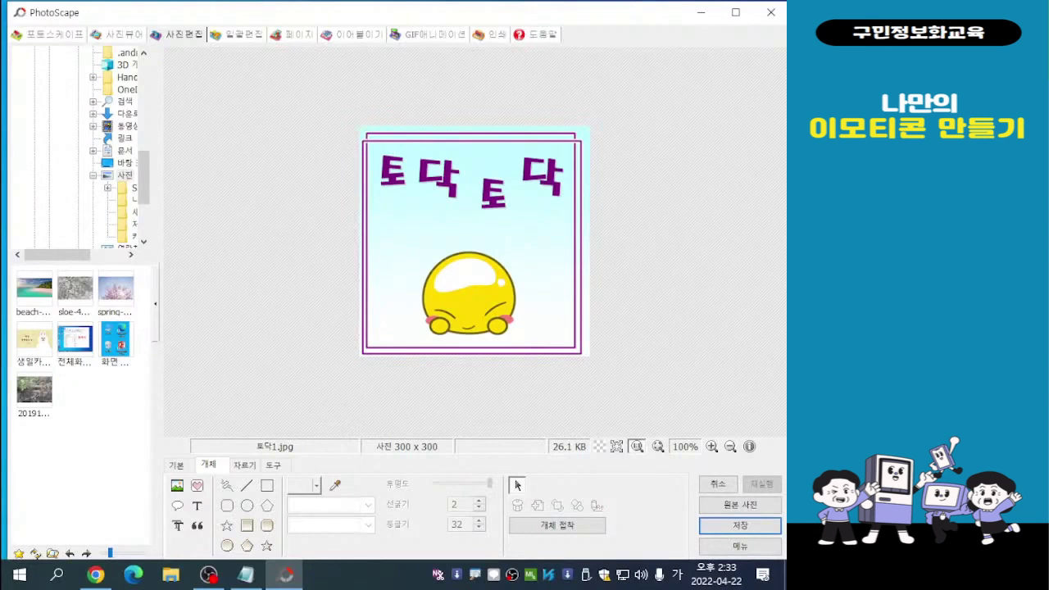
{"action": "left_click", "coordinate": [395, 163]}
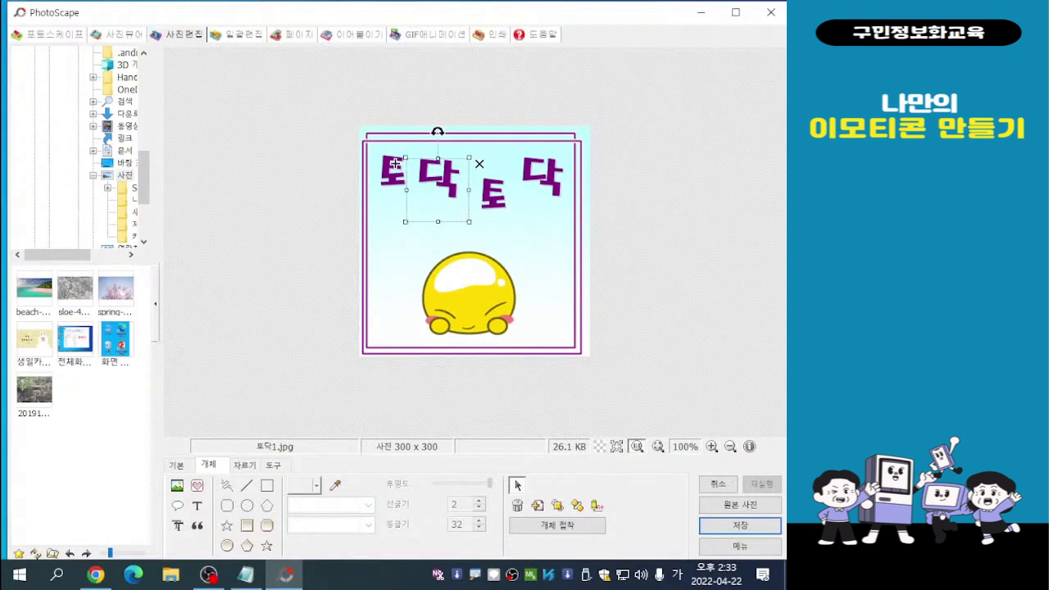
{"action": "left_click_drag", "start_coordinate": [395, 163], "coordinate": [396, 185]}
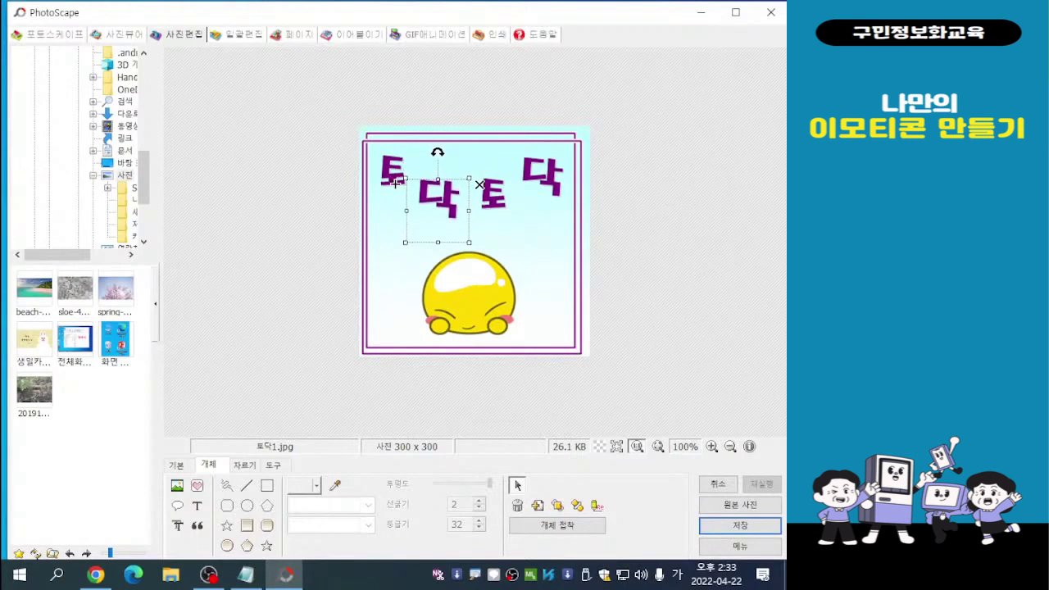
{"action": "left_click", "coordinate": [475, 182]}
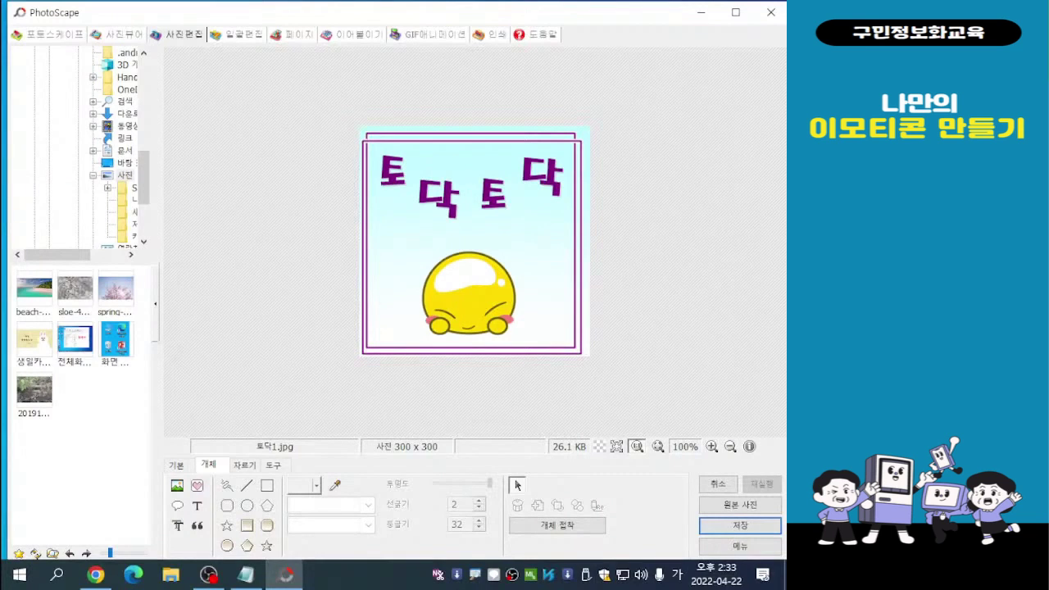
- Raise the second "토" roughly level with the first "토", lower the last "닥" level with the first "닥", and deselect
{"action": "left_click", "coordinate": [454, 184]}
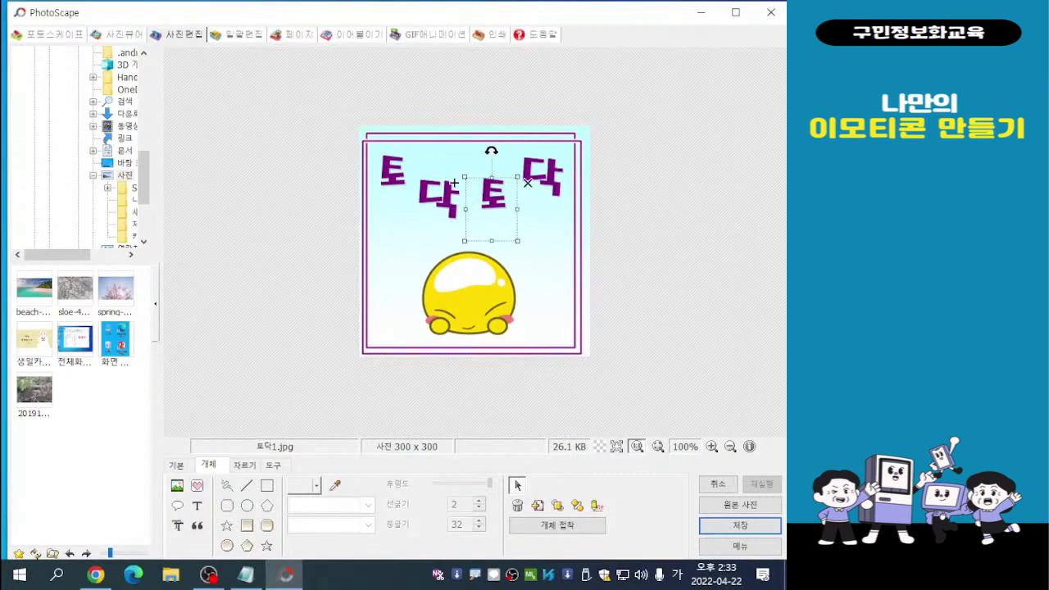
{"action": "left_click_drag", "start_coordinate": [454, 184], "coordinate": [452, 156]}
{"action": "left_click", "coordinate": [492, 236]}
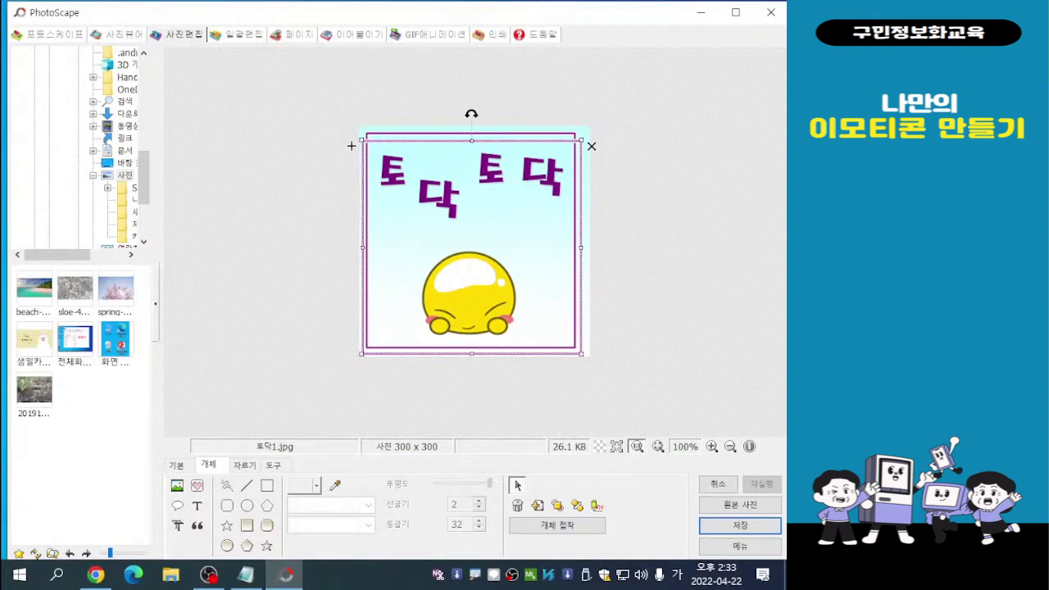
{"action": "left_click", "coordinate": [542, 182]}
{"action": "left_click", "coordinate": [542, 182]}
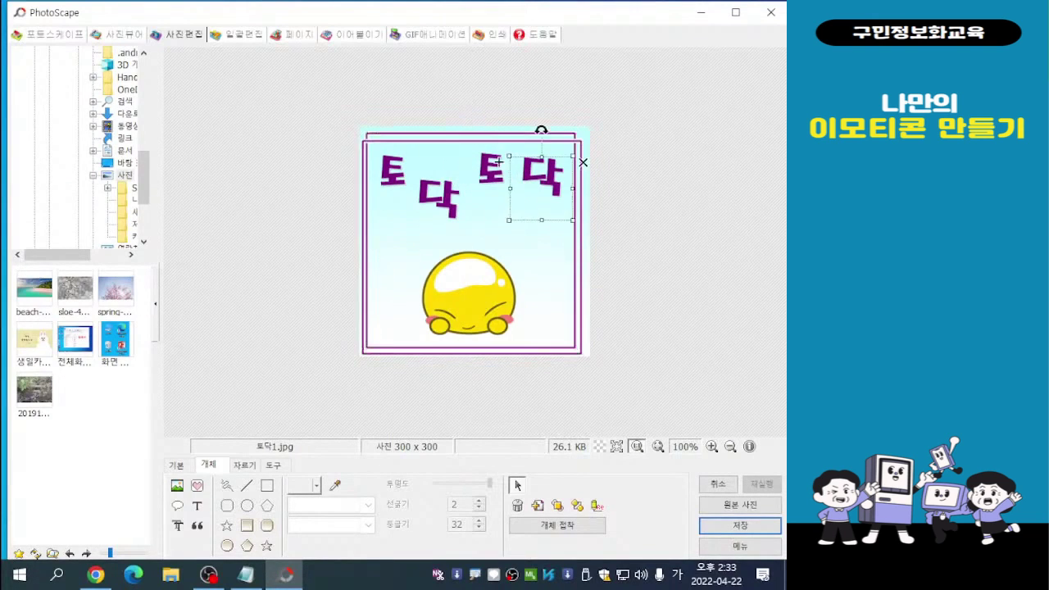
{"action": "left_click_drag", "start_coordinate": [498, 161], "coordinate": [498, 182]}
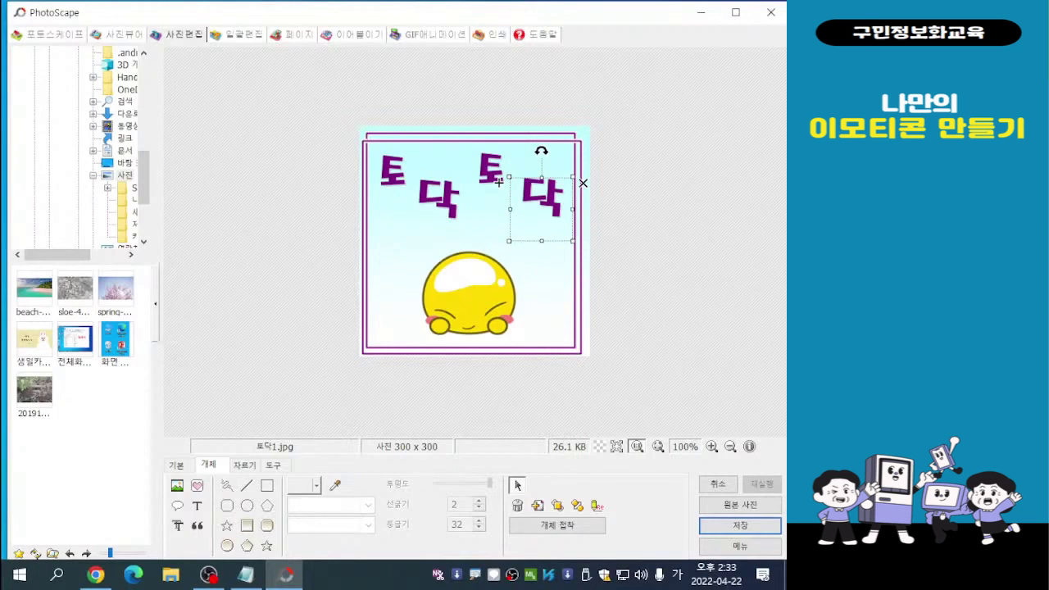
{"action": "left_click", "coordinate": [517, 485]}
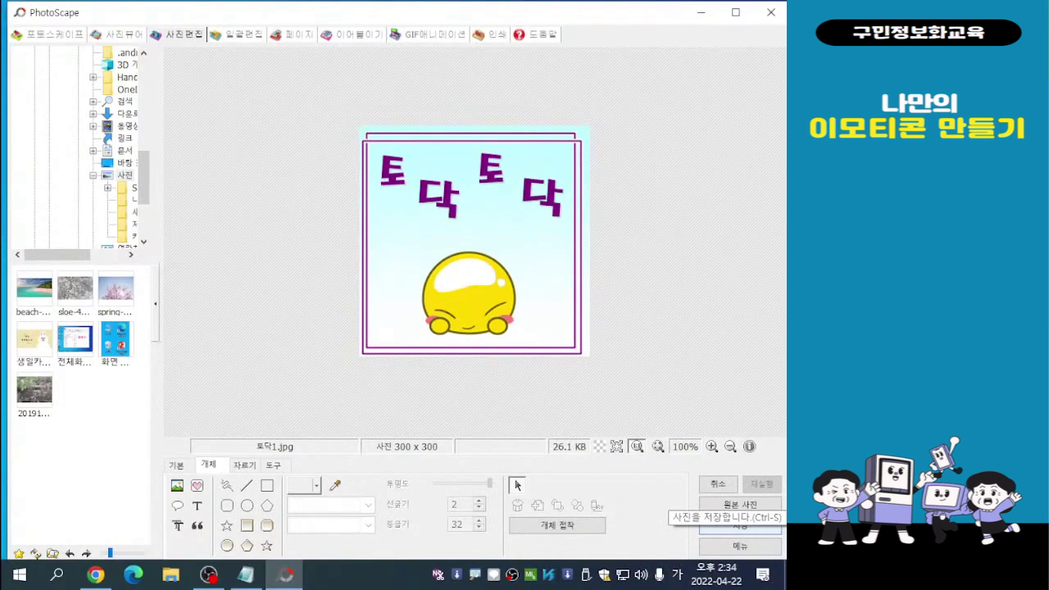
- Save the edited image under a different name as 토닥2 in JPEG format in the 나만의 이모티콘 folder
{"action": "left_click", "coordinate": [740, 525]}
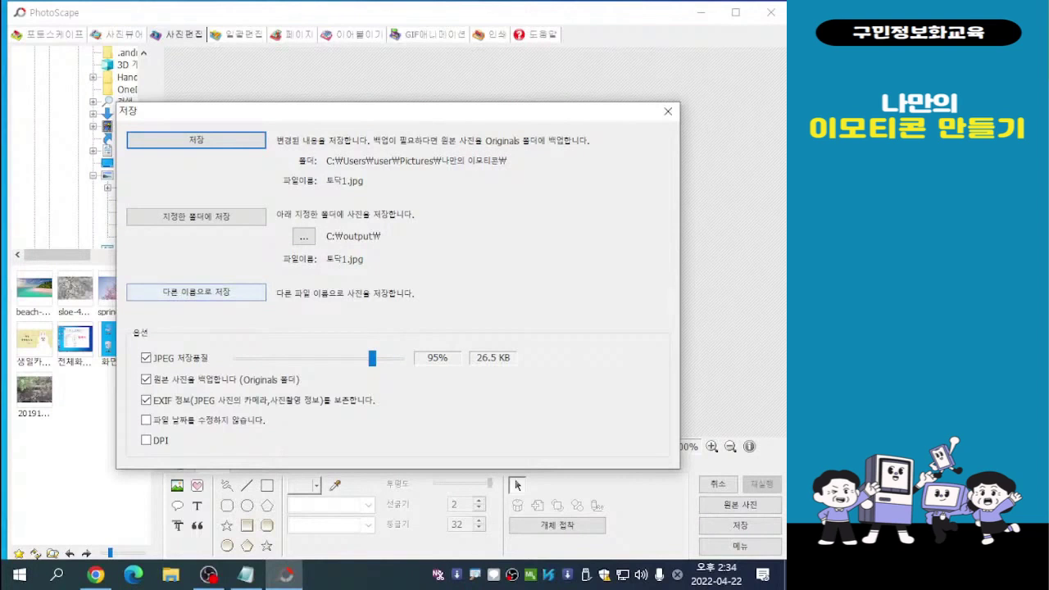
{"action": "left_click", "coordinate": [196, 292]}
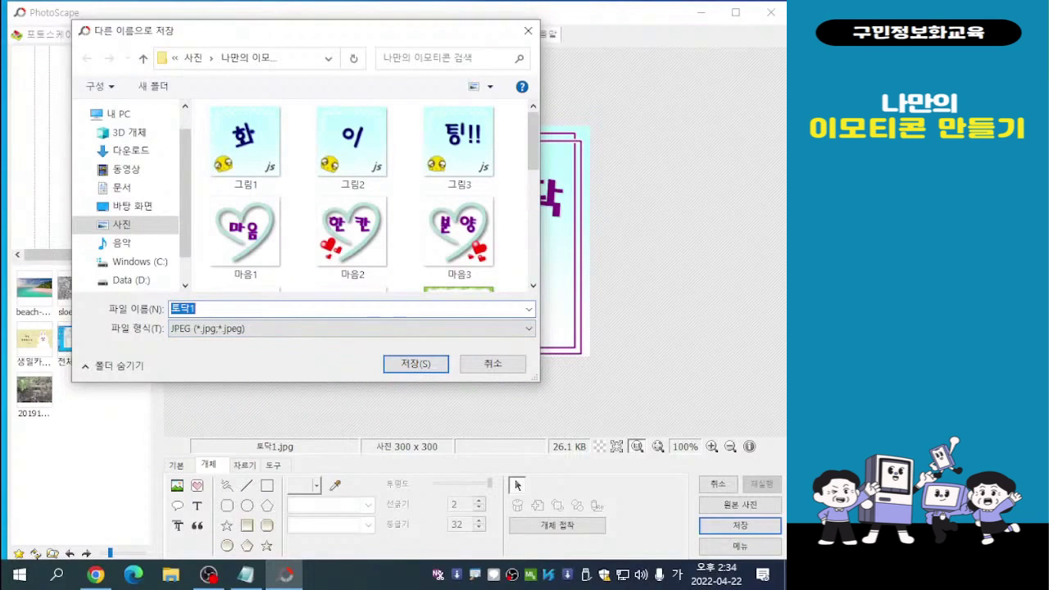
{"action": "double_click", "coordinate": [198, 309]}
{"action": "left_click", "coordinate": [198, 309]}
{"action": "key", "text": "BackSpace"}
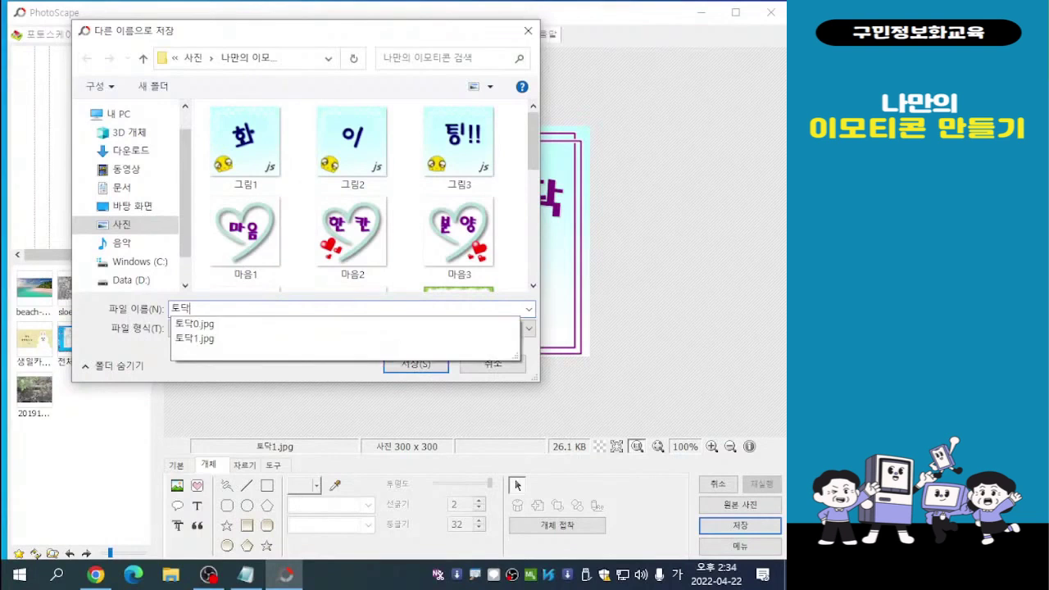
{"action": "type", "text": "2"}
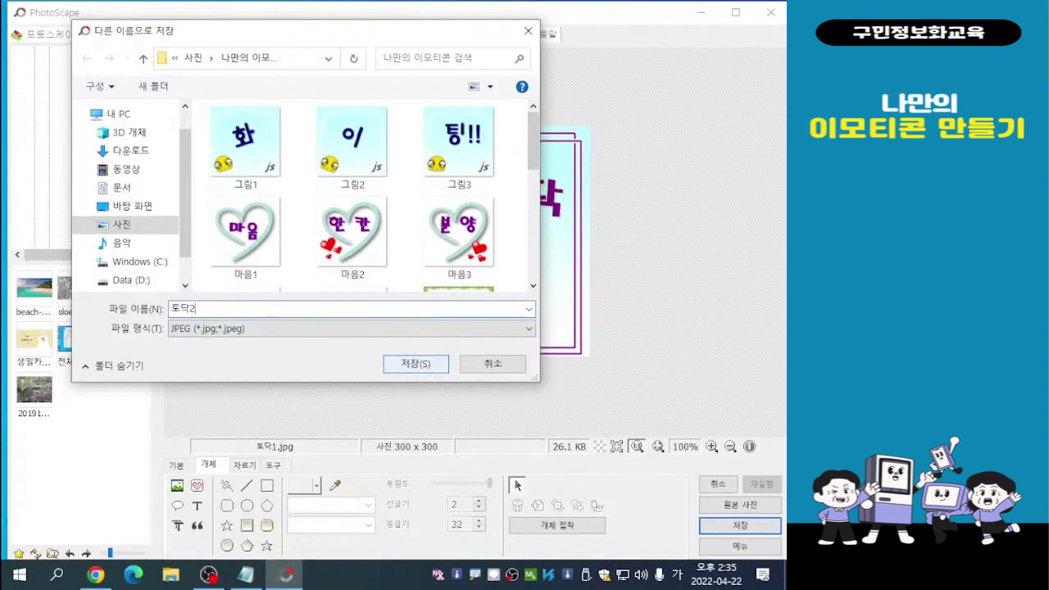
{"action": "key", "text": "Return"}
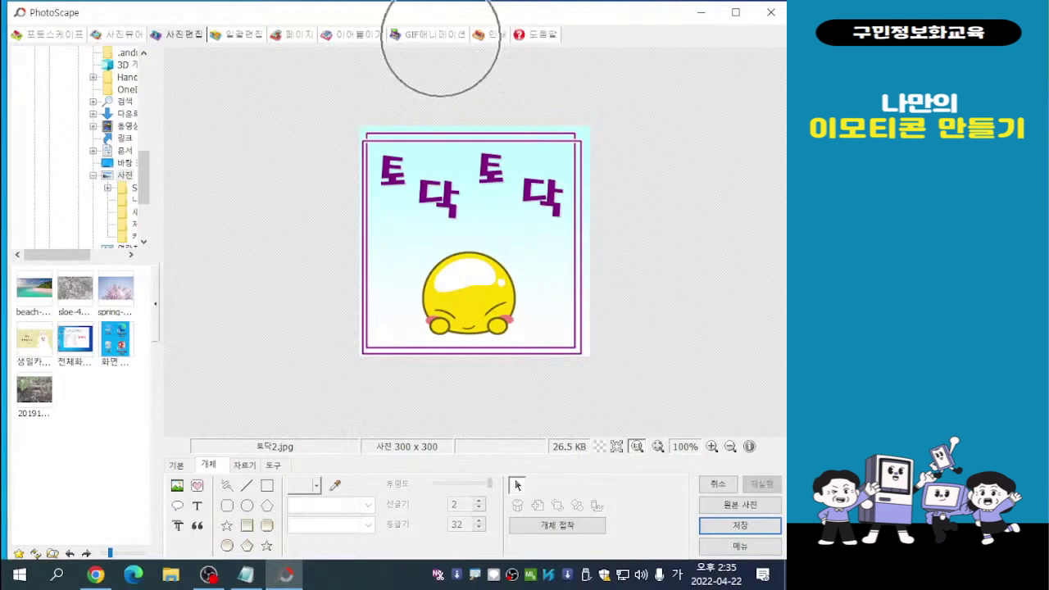
- Switch to the GIF animation editor and open the 나만의 이모티콘 folder inside 사진
{"action": "left_click", "coordinate": [428, 34]}
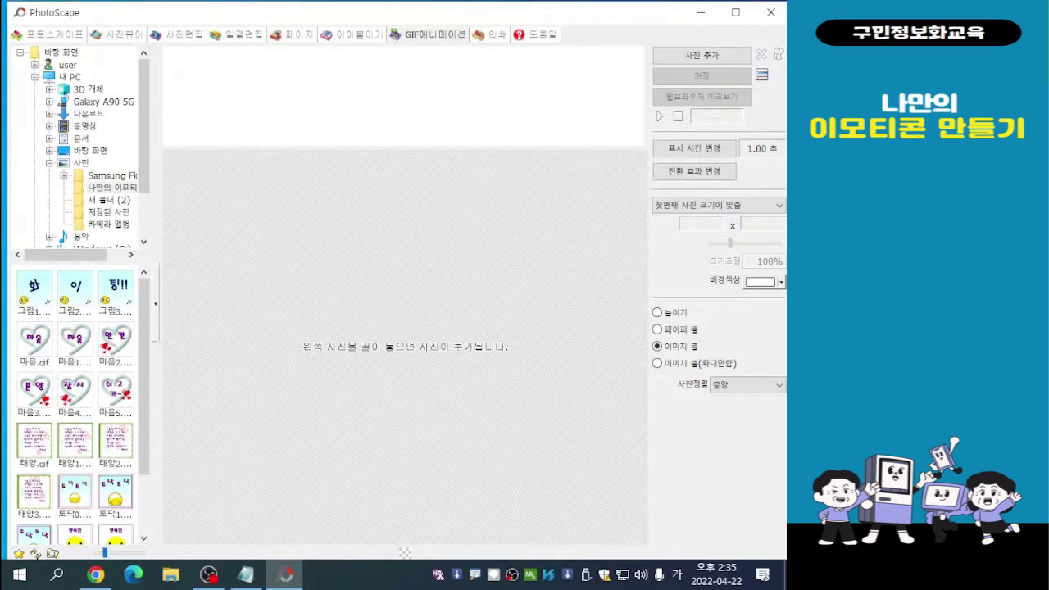
{"action": "scroll", "coordinate": [82, 402], "scroll_direction": "down", "scroll_amount": 2}
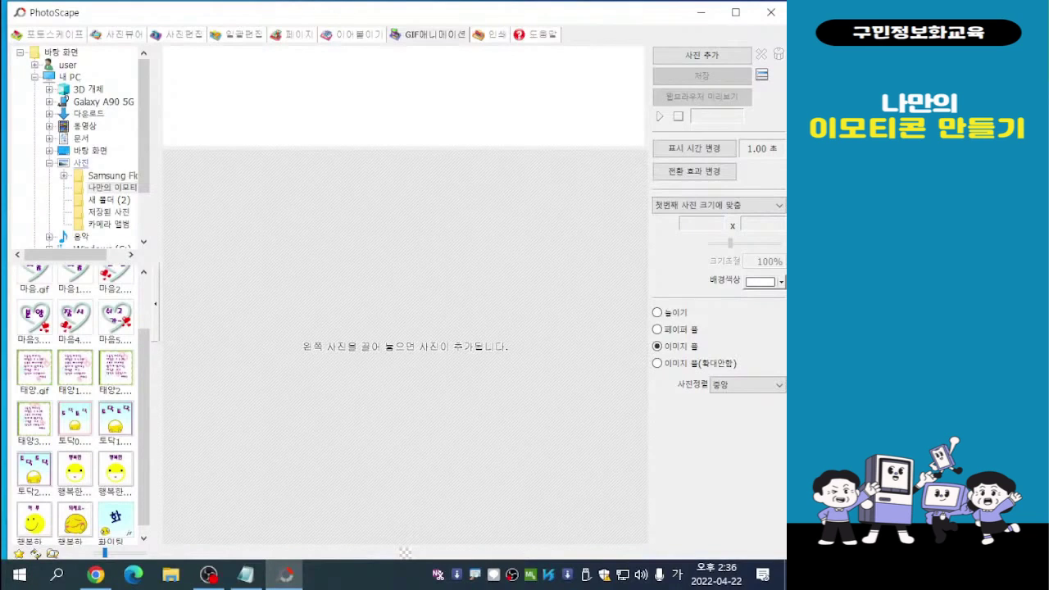
{"action": "left_click", "coordinate": [81, 163]}
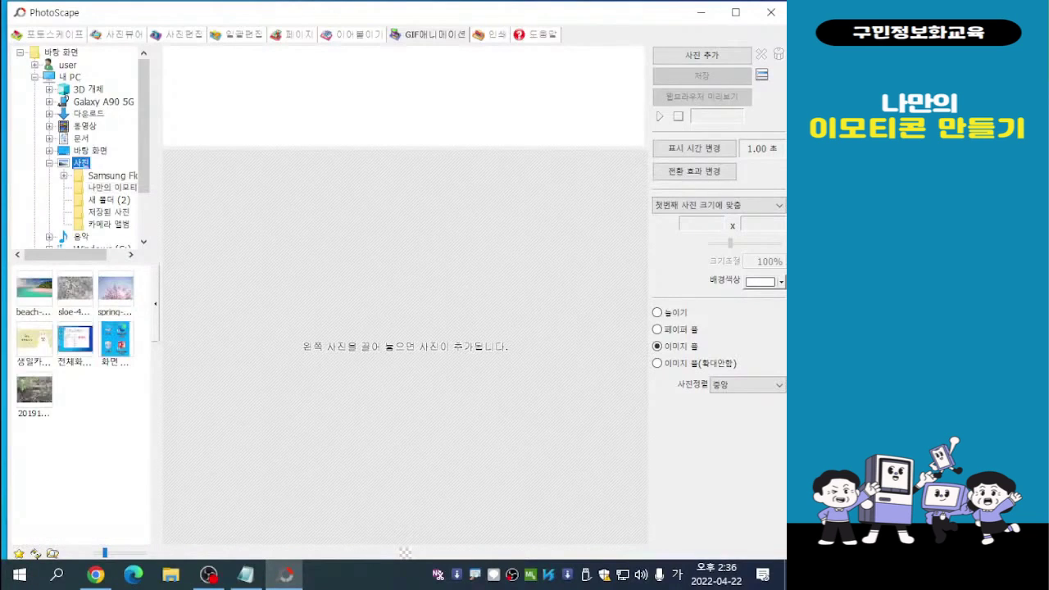
{"action": "key", "text": "ctrl"}
{"action": "key", "text": "ctrl"}
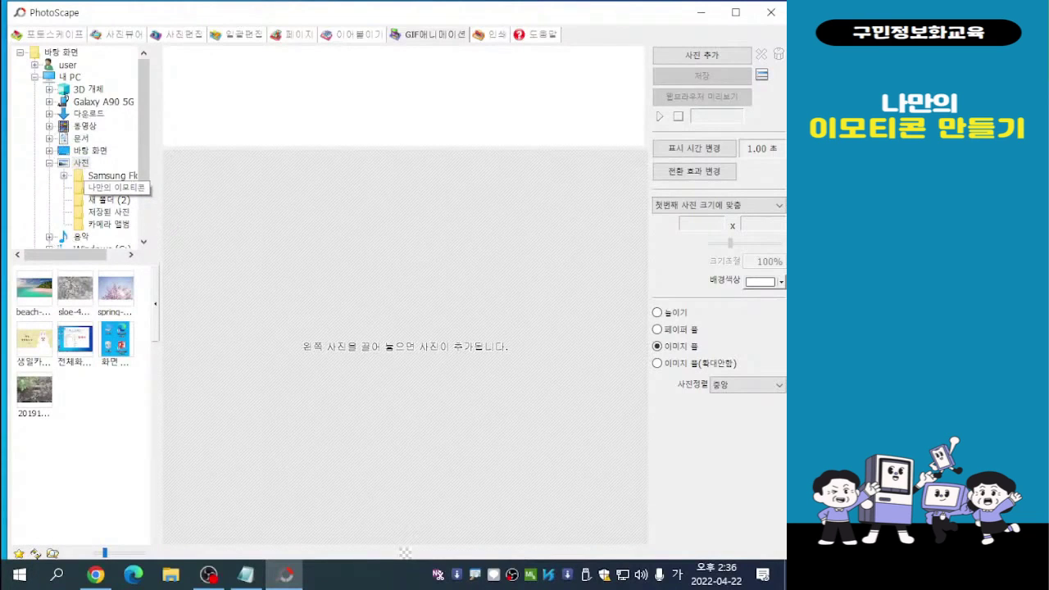
{"action": "left_click", "coordinate": [103, 188]}
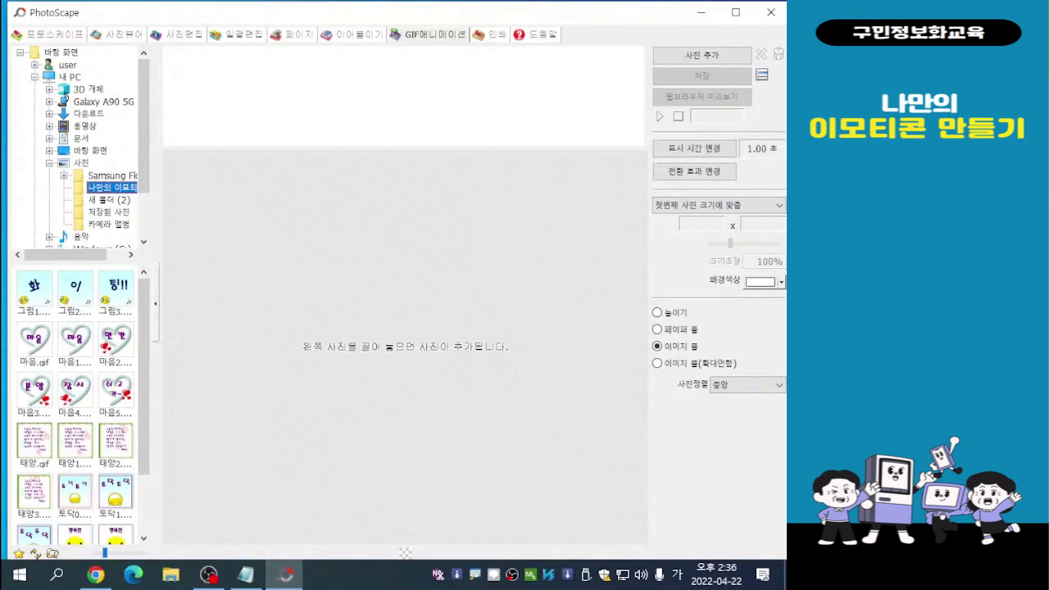
{"action": "scroll", "coordinate": [75, 405], "scroll_direction": "down", "scroll_amount": 1}
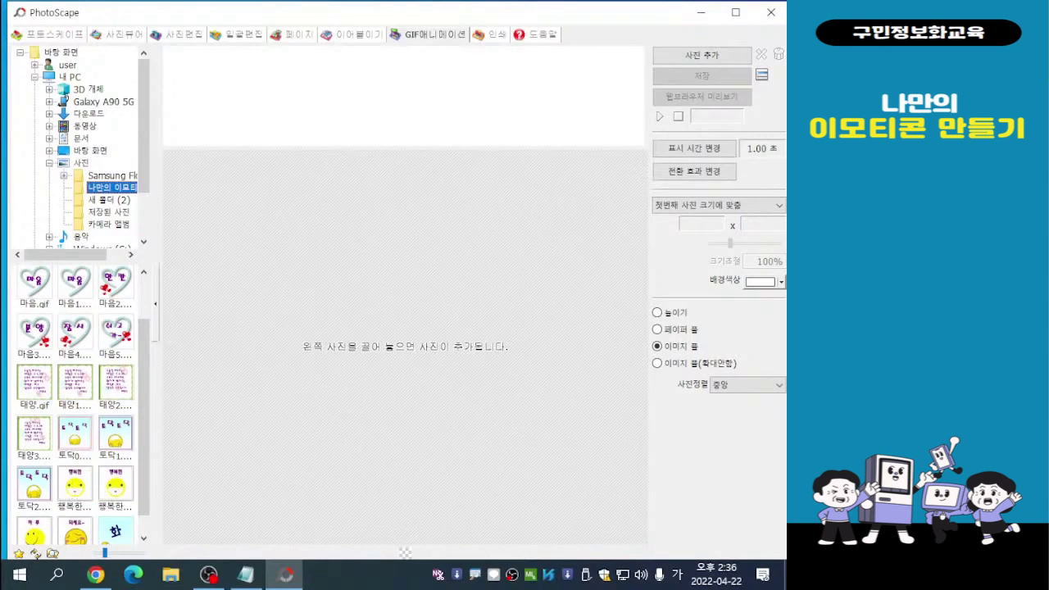
- Select the 토닥1 and 토닥2 images together and add both as frames of the animation
{"action": "left_click", "coordinate": [116, 434]}
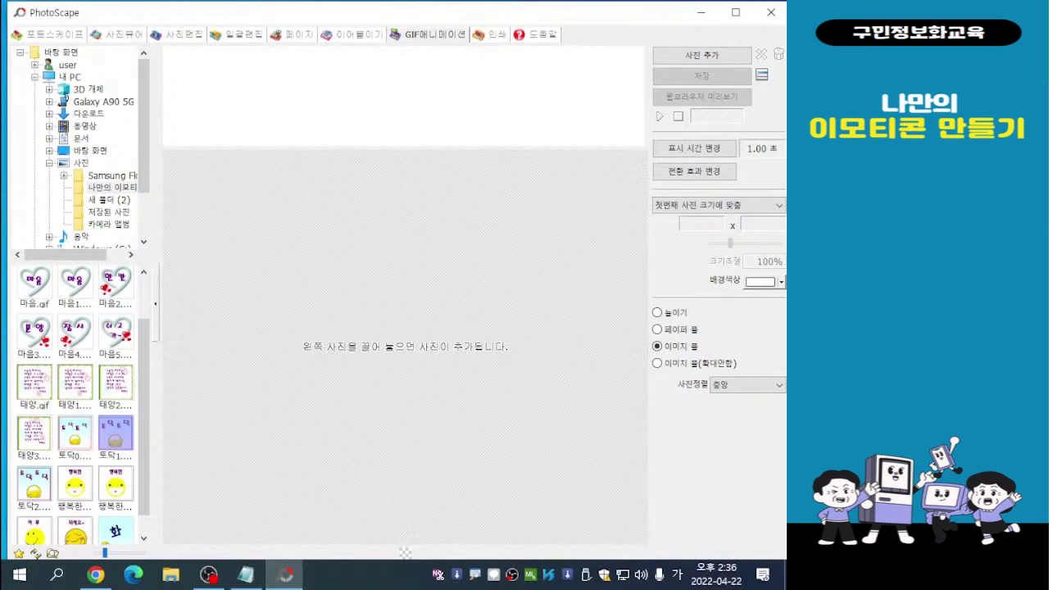
{"action": "left_click", "coordinate": [34, 483], "text": "ctrl"}
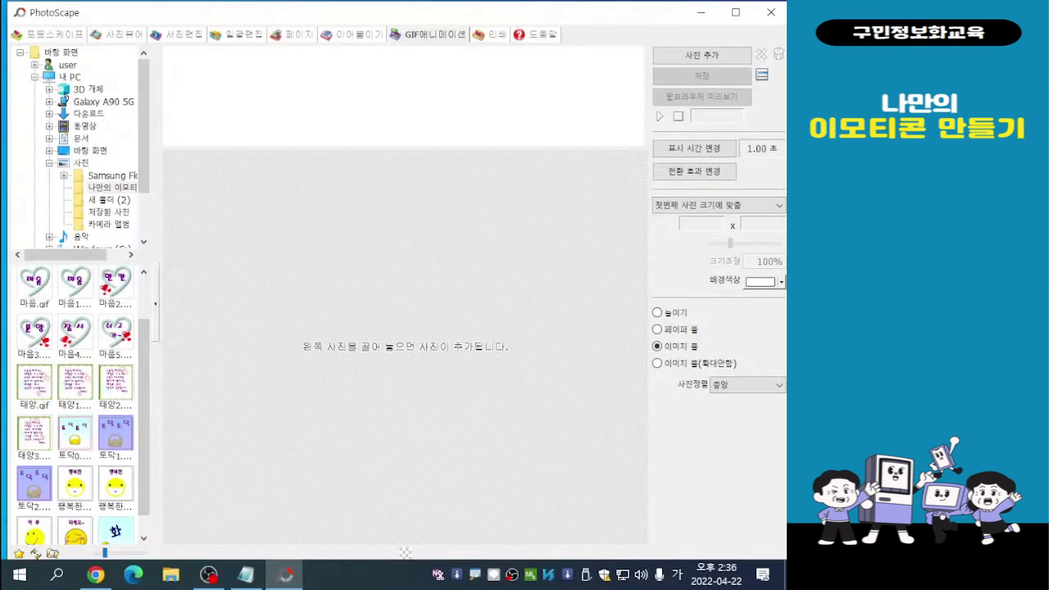
{"action": "key", "text": "ctrl"}
{"action": "key", "text": "ctrl"}
{"action": "key", "text": "ctrl"}
{"action": "left_click_drag", "start_coordinate": [35, 484], "coordinate": [199, 92]}
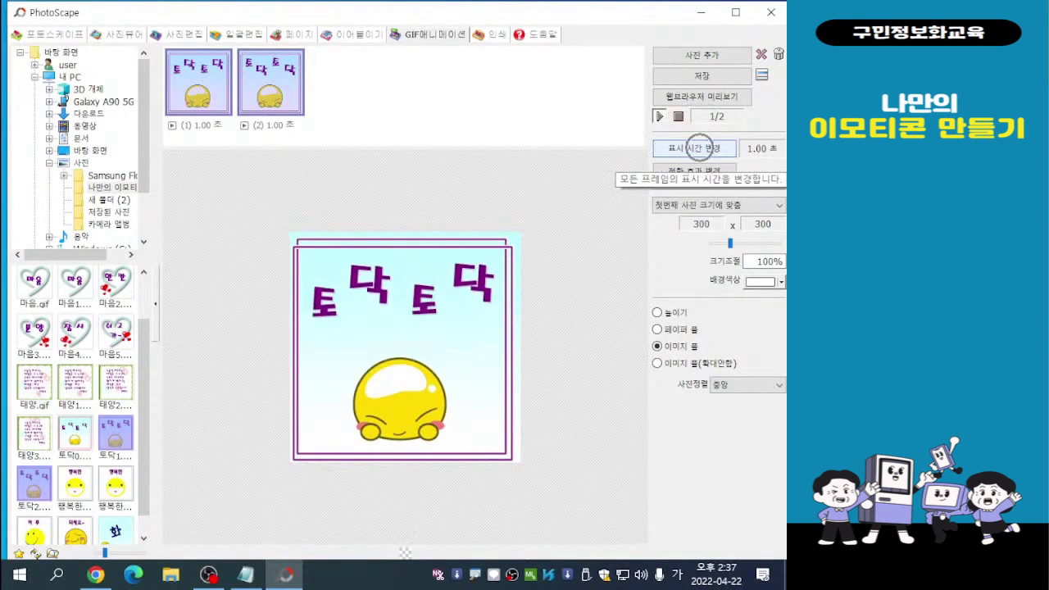
- Set the display time of all animation frames to 150 (1.50 seconds)
{"action": "left_click", "coordinate": [694, 148]}
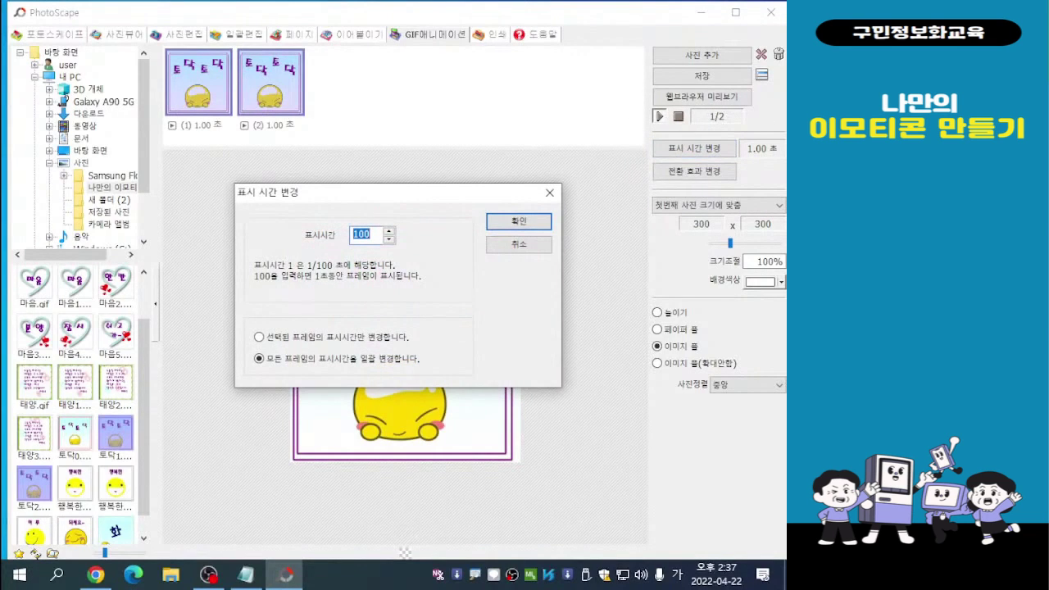
{"action": "left_click_drag", "start_coordinate": [434, 194], "coordinate": [519, 92]}
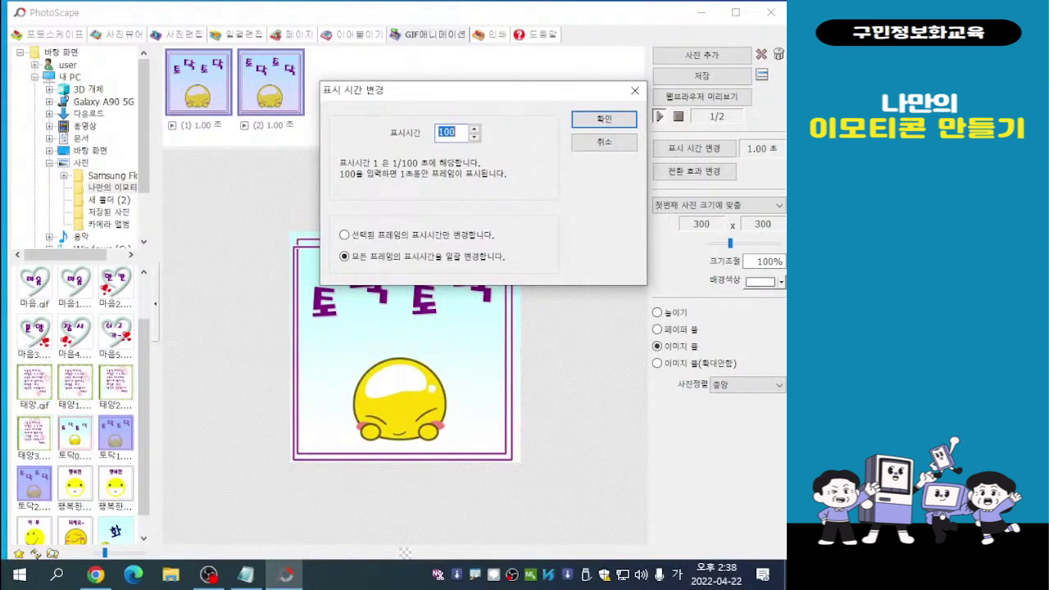
{"action": "left_click", "coordinate": [441, 132]}
{"action": "left_click_drag", "start_coordinate": [455, 132], "coordinate": [441, 132]}
{"action": "left_click", "coordinate": [441, 132]}
{"action": "type", "text": "50"}
{"action": "key", "text": "BackSpace"}
{"action": "key", "text": "BackSpace"}
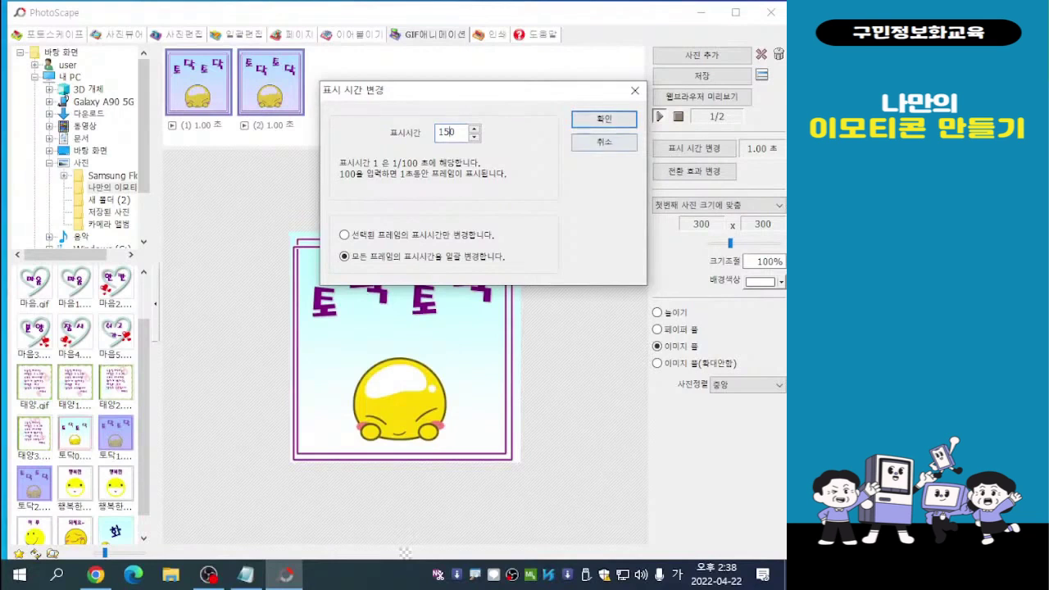
{"action": "key", "text": "Return"}
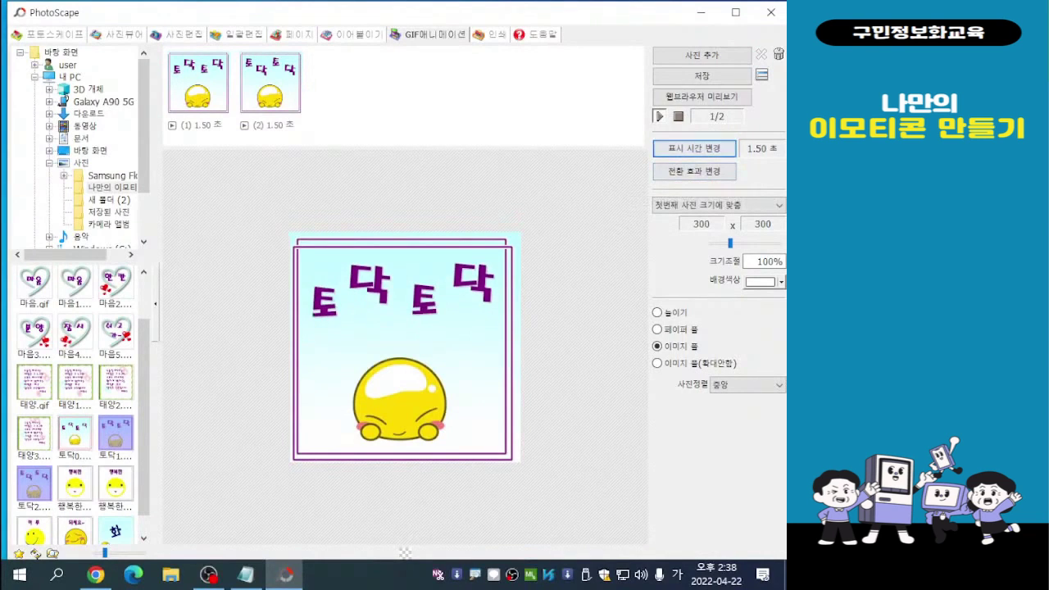
- Set the display time of all animation frames to 110 (1.10 seconds)
{"action": "left_click", "coordinate": [694, 148]}
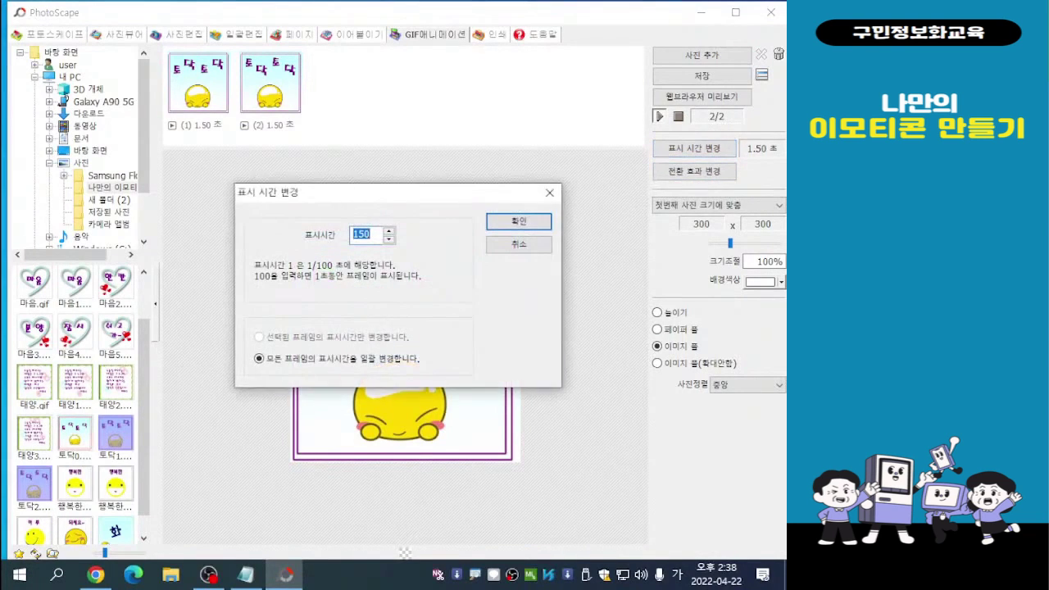
{"action": "left_click_drag", "start_coordinate": [430, 194], "coordinate": [519, 86]}
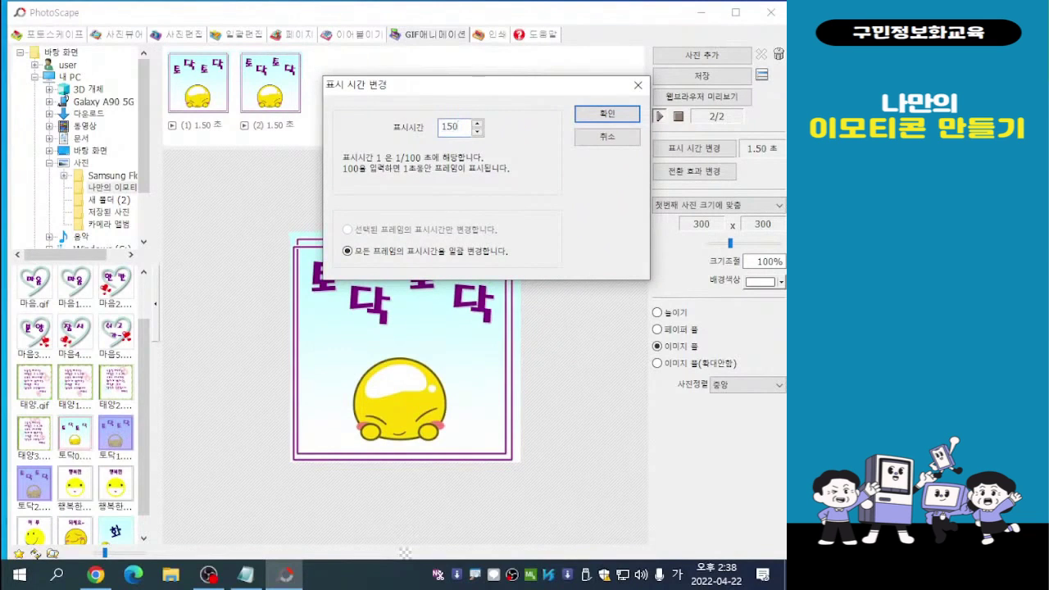
{"action": "type", "text": "110"}
{"action": "key", "text": "Return"}
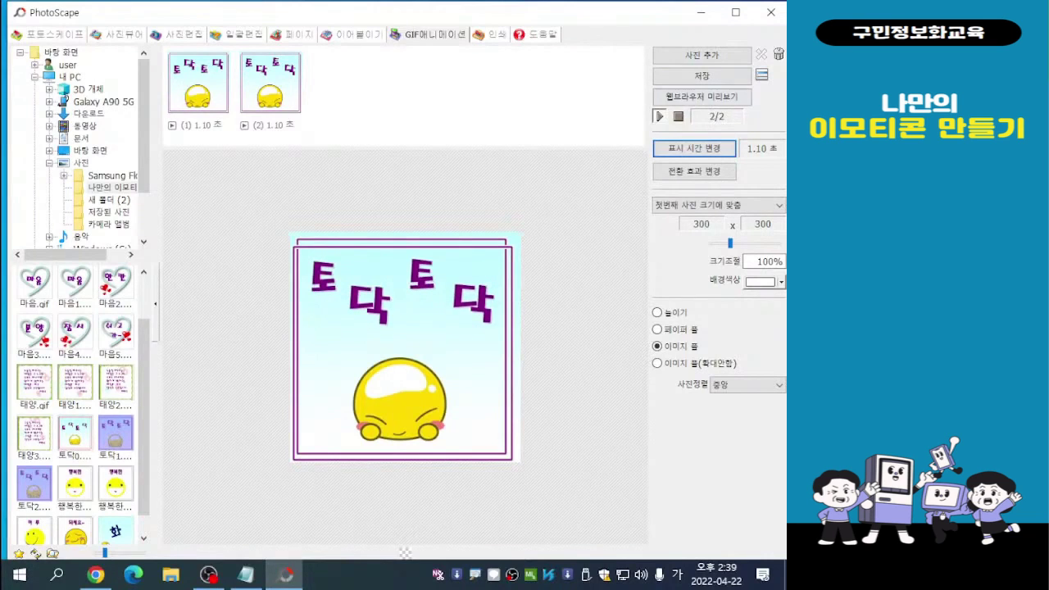
- Save the animation as a GIF named 토닥 in the 나만의 이모티콘 folder and dismiss the save message
{"action": "key", "text": "ctrl"}
{"action": "key", "text": "ctrl"}
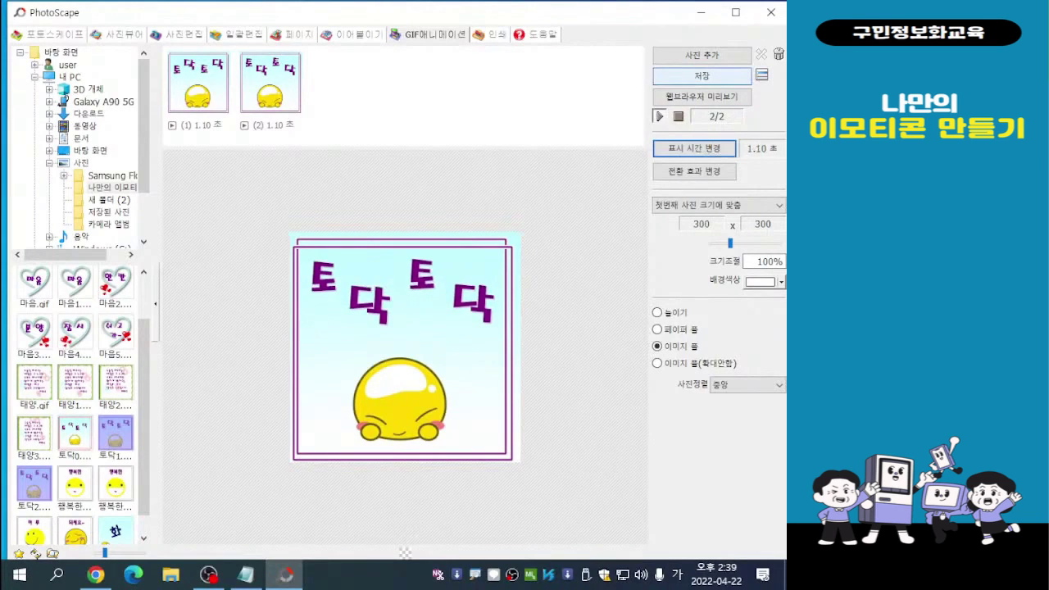
{"action": "key", "text": "ctrl"}
{"action": "key", "text": "ctrl"}
{"action": "left_click", "coordinate": [702, 76]}
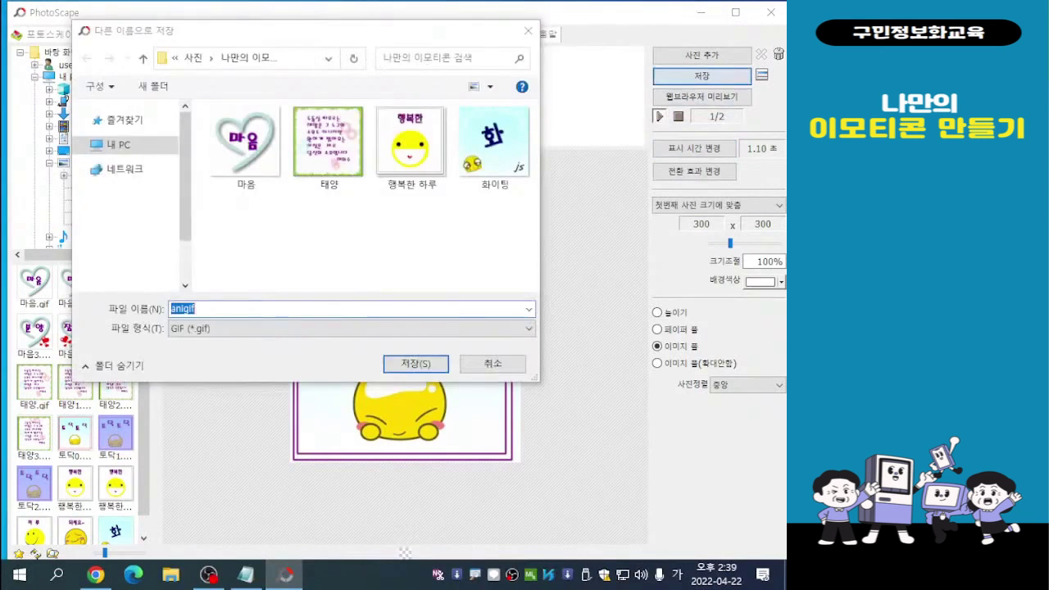
{"action": "left_click_drag", "start_coordinate": [315, 50], "coordinate": [446, 37]}
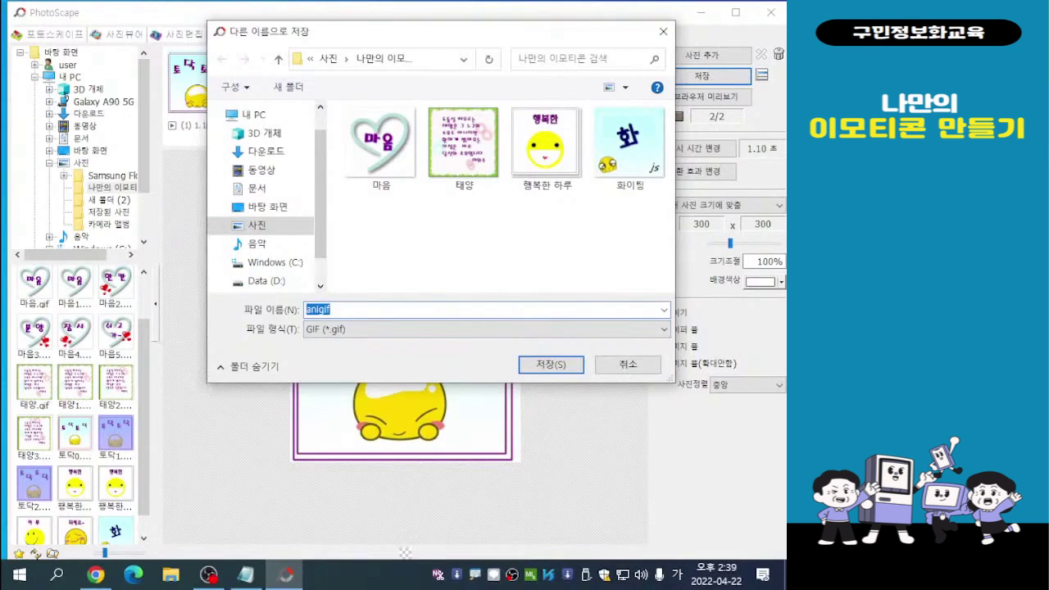
{"action": "type", "text": "토닥"}
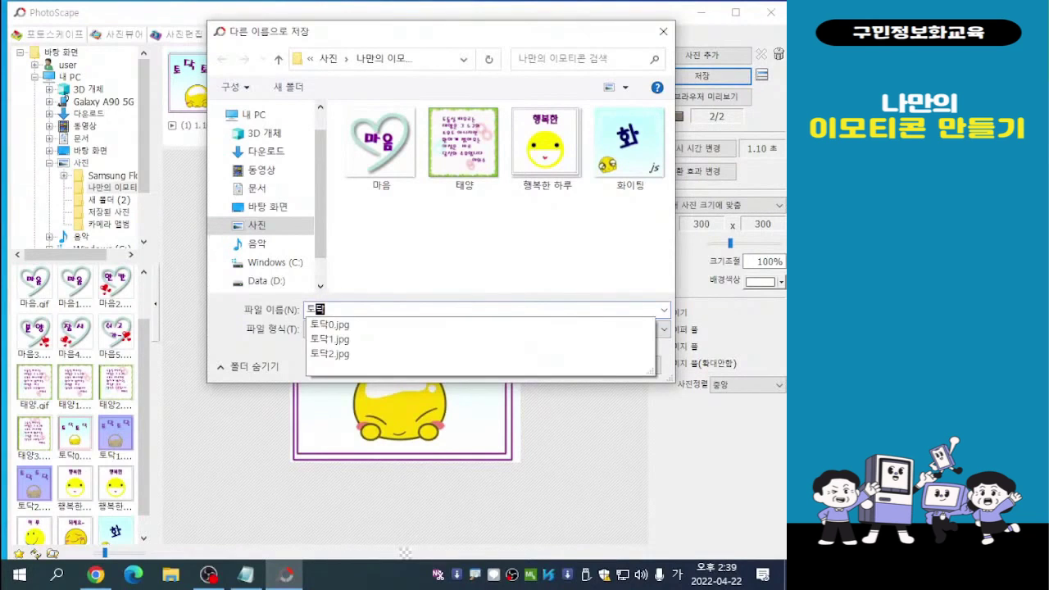
{"action": "key", "text": "Down"}
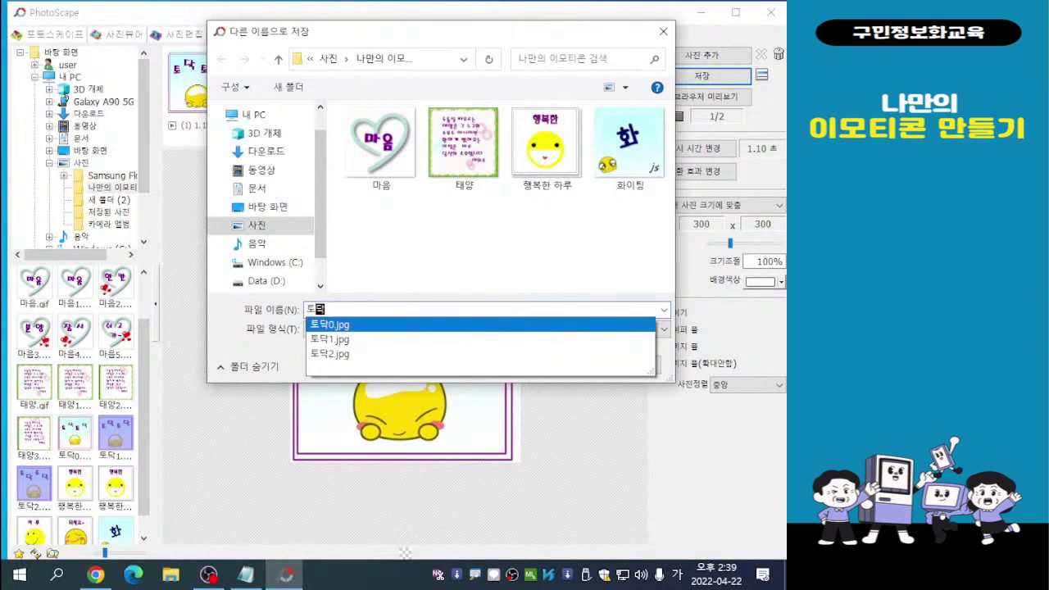
{"action": "key", "text": "Return"}
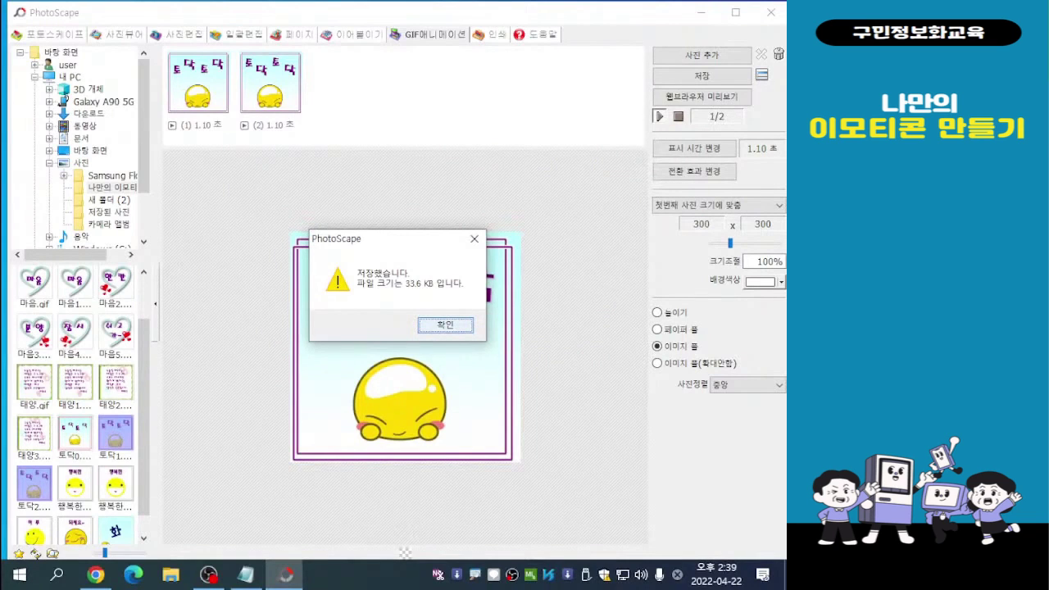
{"action": "key", "text": "Return"}
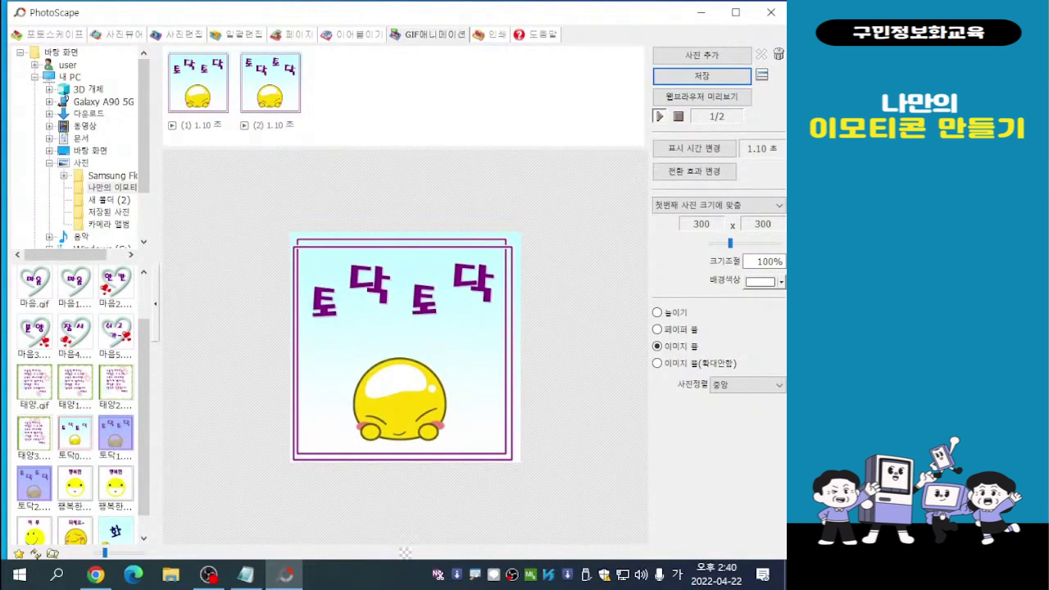
- Minimize the image editor, open Microsoft Edge and search the web for 픽사베이
{"action": "key", "text": "alt+Tab"}
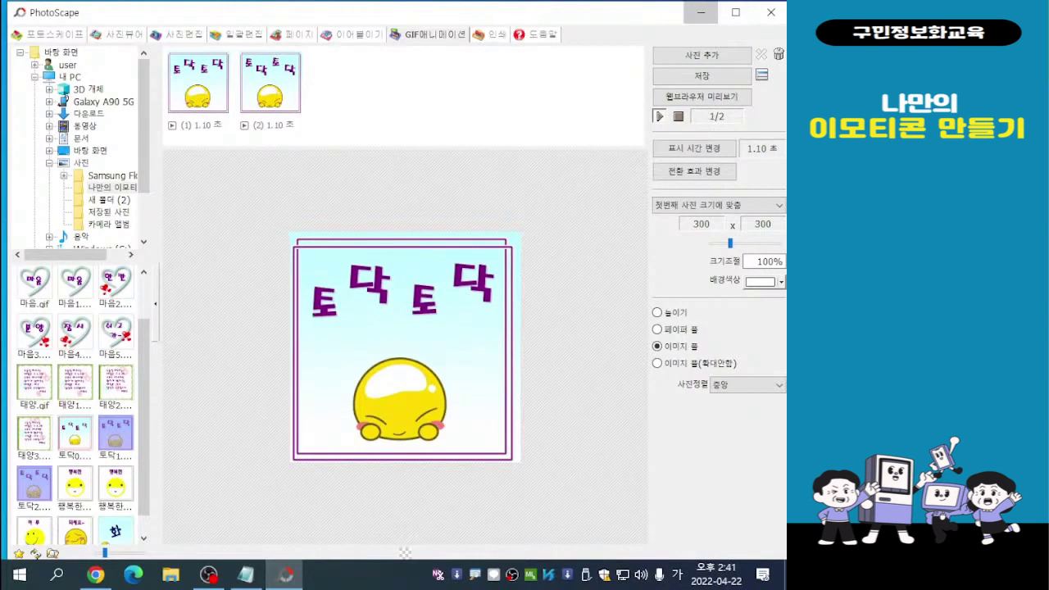
{"action": "left_click", "coordinate": [700, 13]}
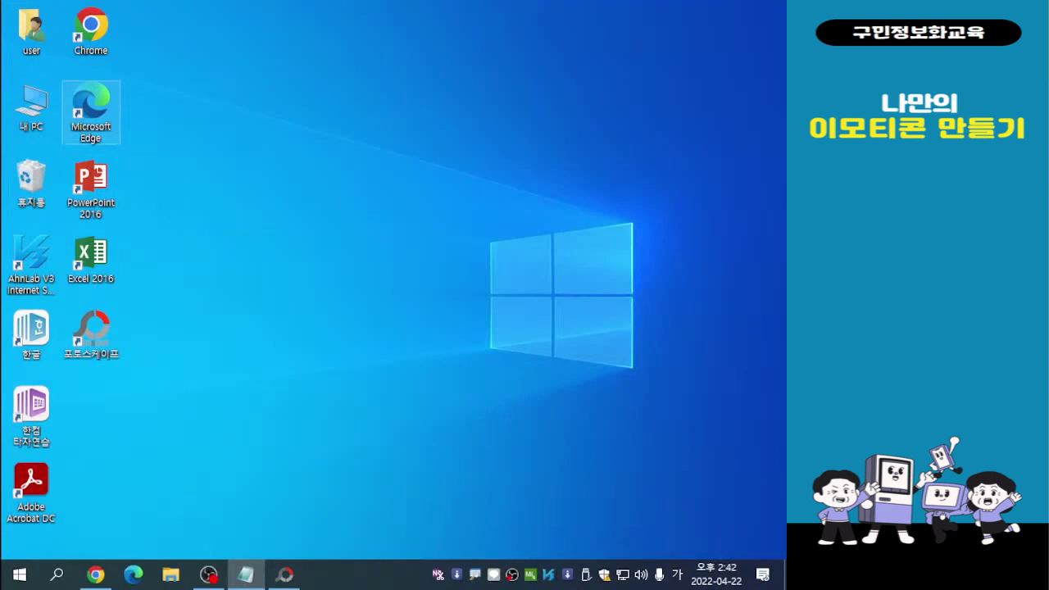
{"action": "double_click", "coordinate": [90, 110]}
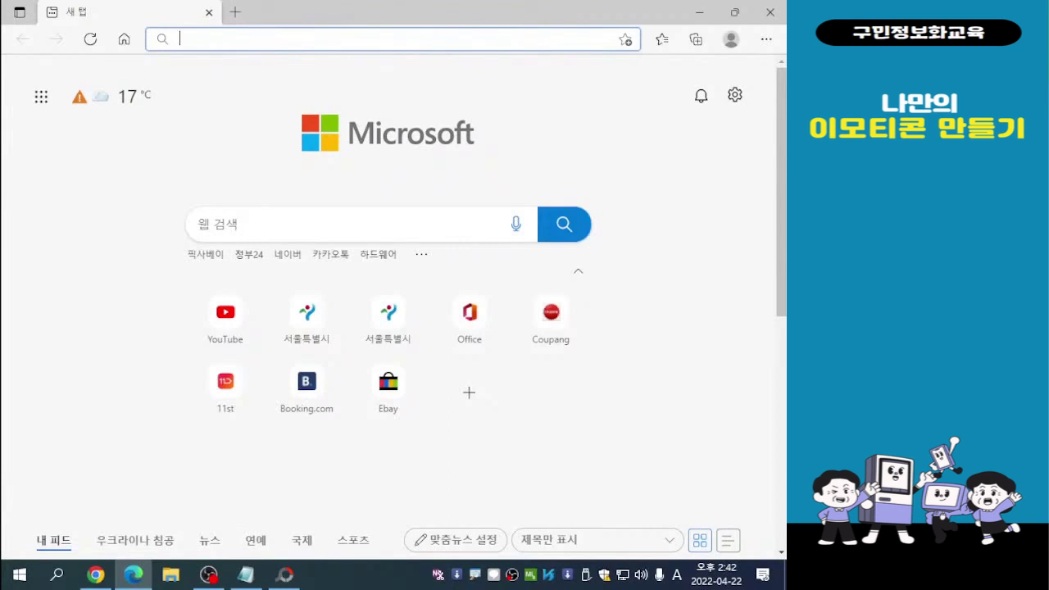
{"action": "key", "text": "Hangul"}
{"action": "type", "text": "픽사베이"}
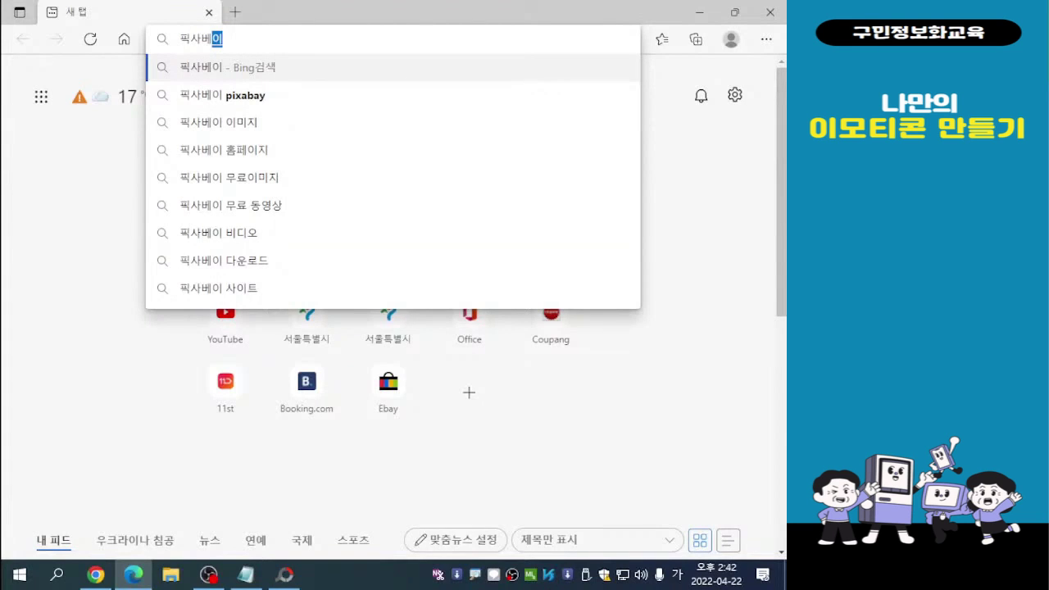
{"action": "key", "text": "Return"}
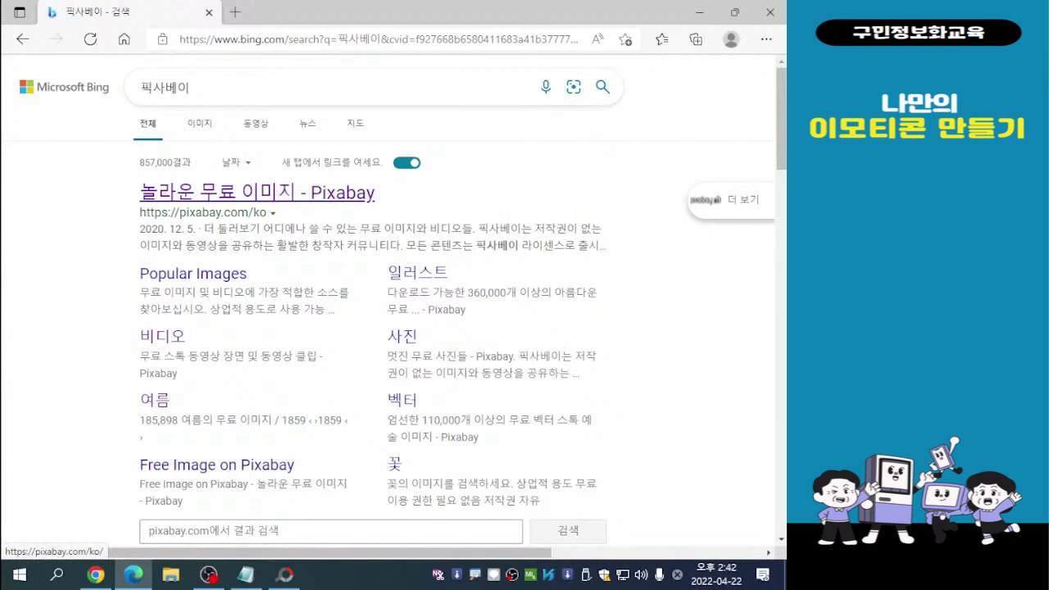
- Open the Pixabay website (pixabay.com/ko) from the search results
{"action": "left_click", "coordinate": [227, 193]}
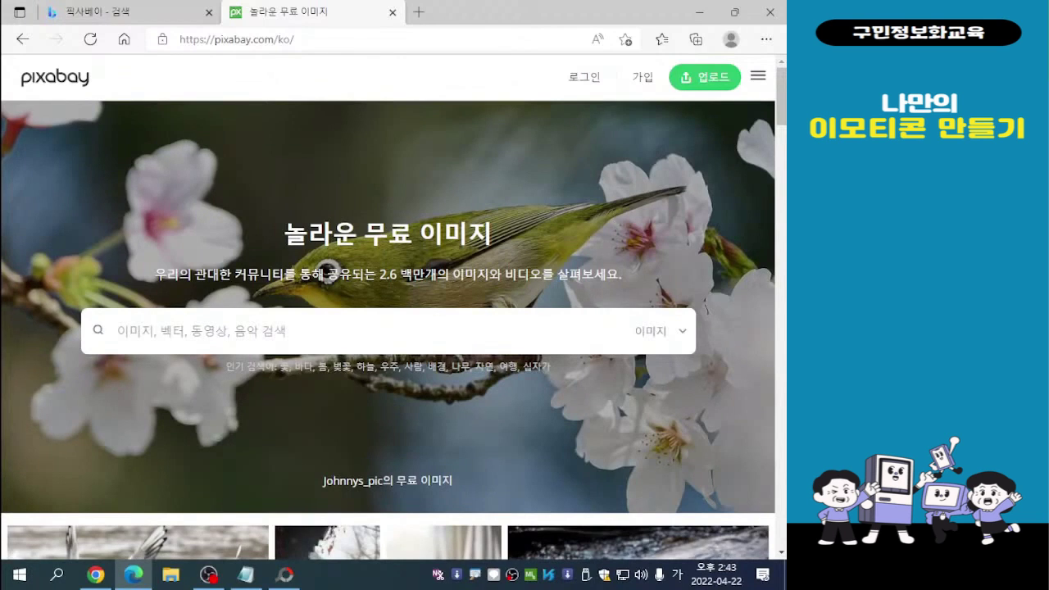
{"action": "key", "text": "ctrl"}
{"action": "key", "text": "ctrl"}
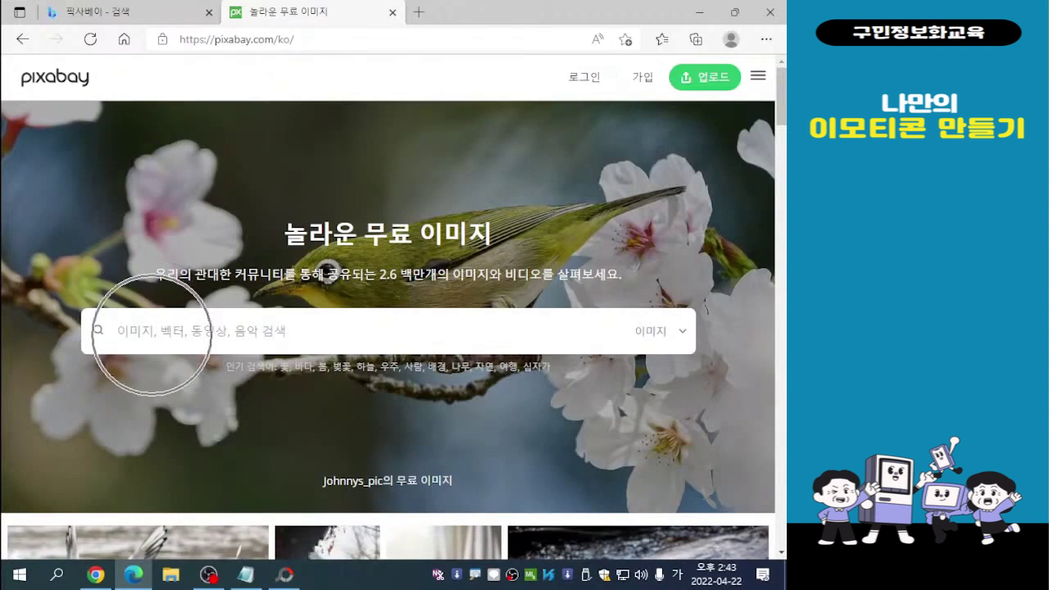
- Search Pixabay for 생일케잌
{"action": "type", "text": "생일ㅋ"}
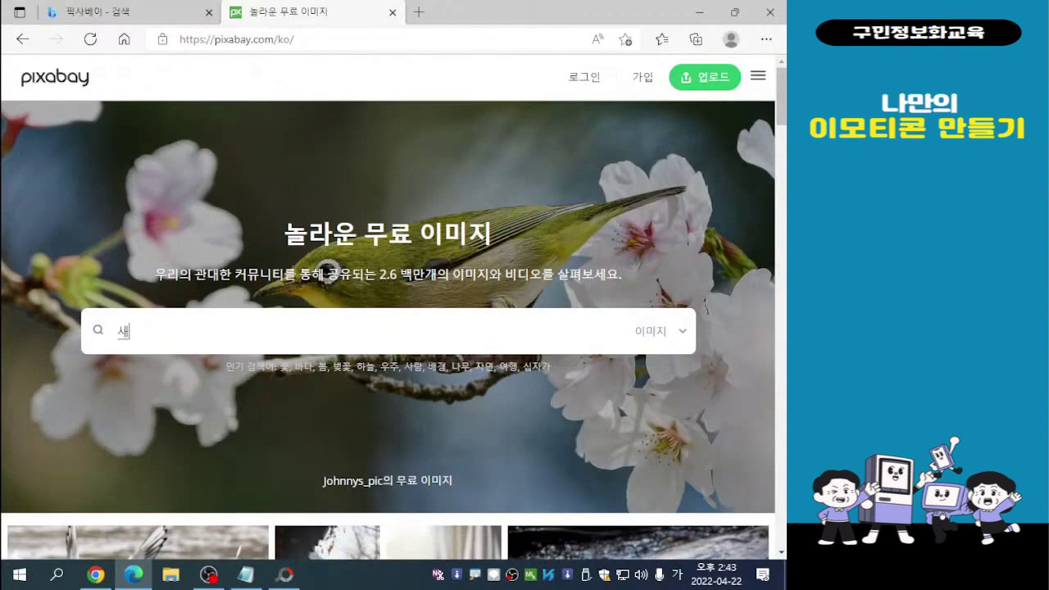
{"action": "type", "text": "케익"}
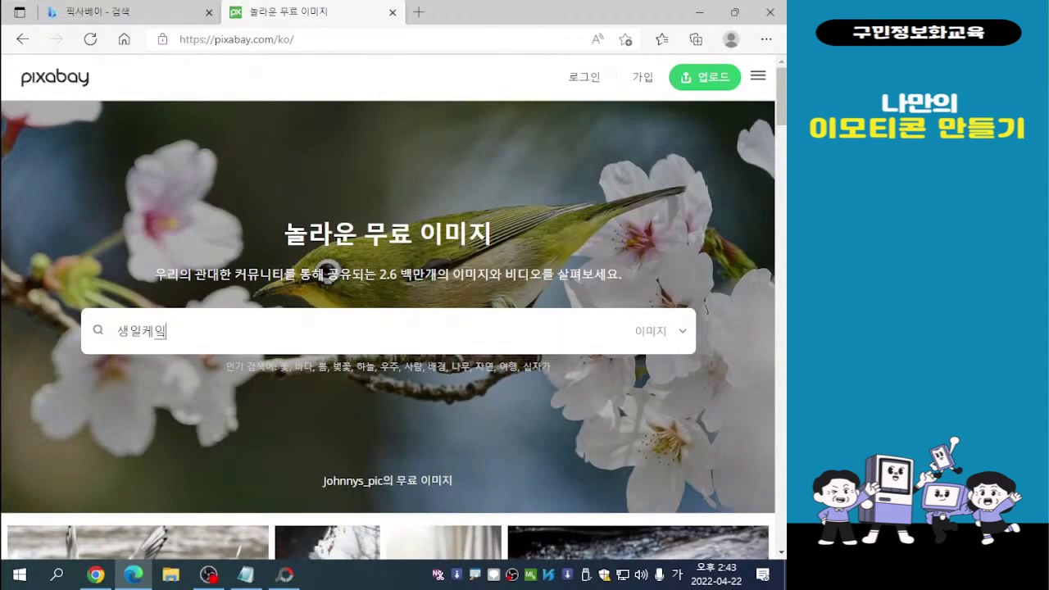
{"action": "key", "text": "Return"}
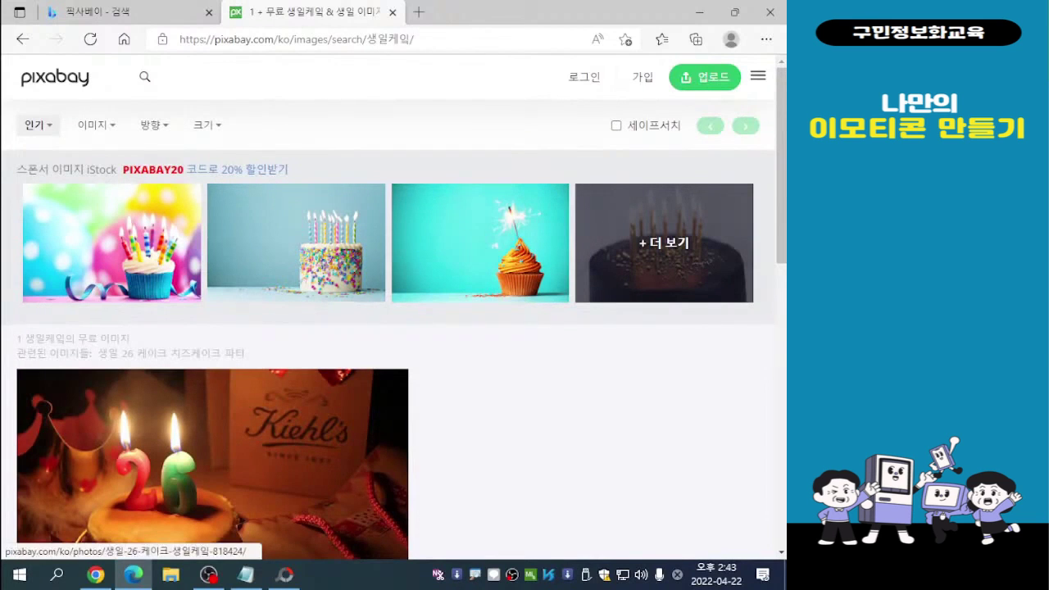
- Examine the free and sponsored images in the 생일케잌 search results
{"action": "scroll", "coordinate": [388, 308], "scroll_direction": "down", "scroll_amount": 4}
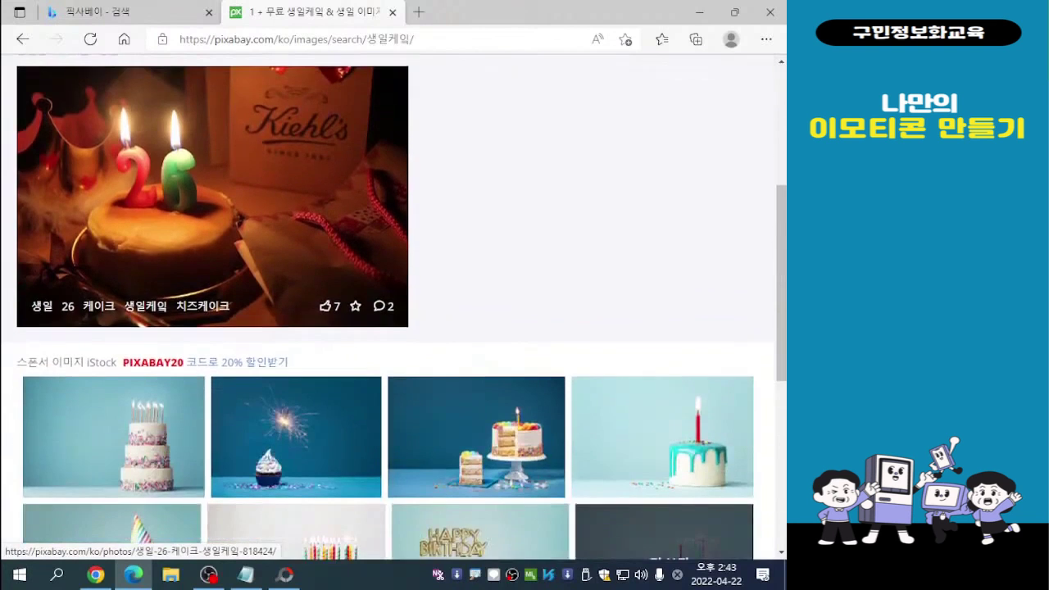
{"action": "scroll", "coordinate": [388, 308], "scroll_direction": "down", "scroll_amount": 2}
{"action": "scroll", "coordinate": [388, 307], "scroll_direction": "down", "scroll_amount": 4}
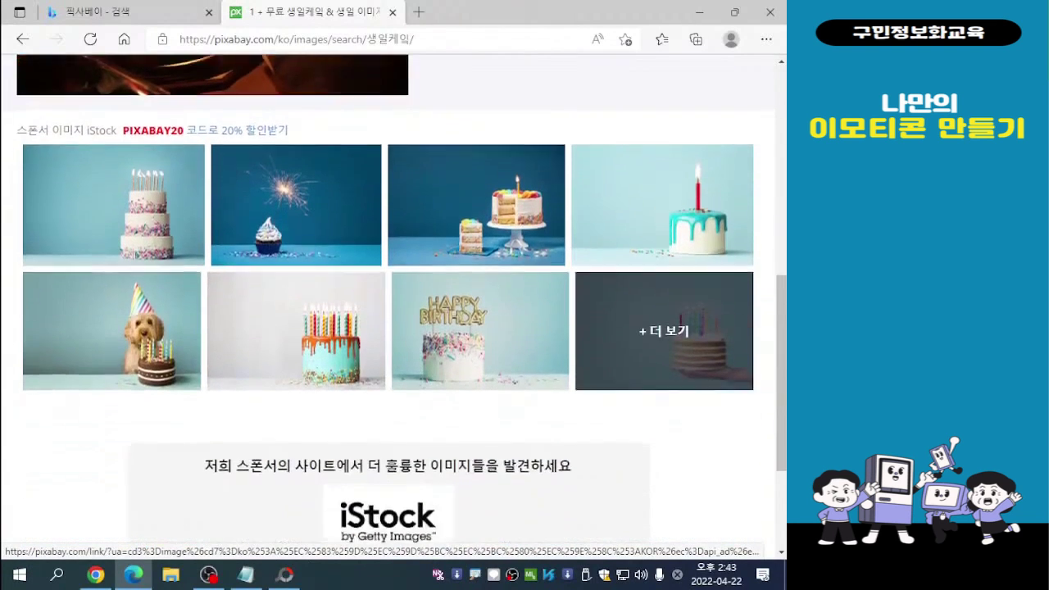
{"action": "scroll", "coordinate": [388, 307], "scroll_direction": "up", "scroll_amount": 3}
{"action": "scroll", "coordinate": [388, 307], "scroll_direction": "down", "scroll_amount": 3}
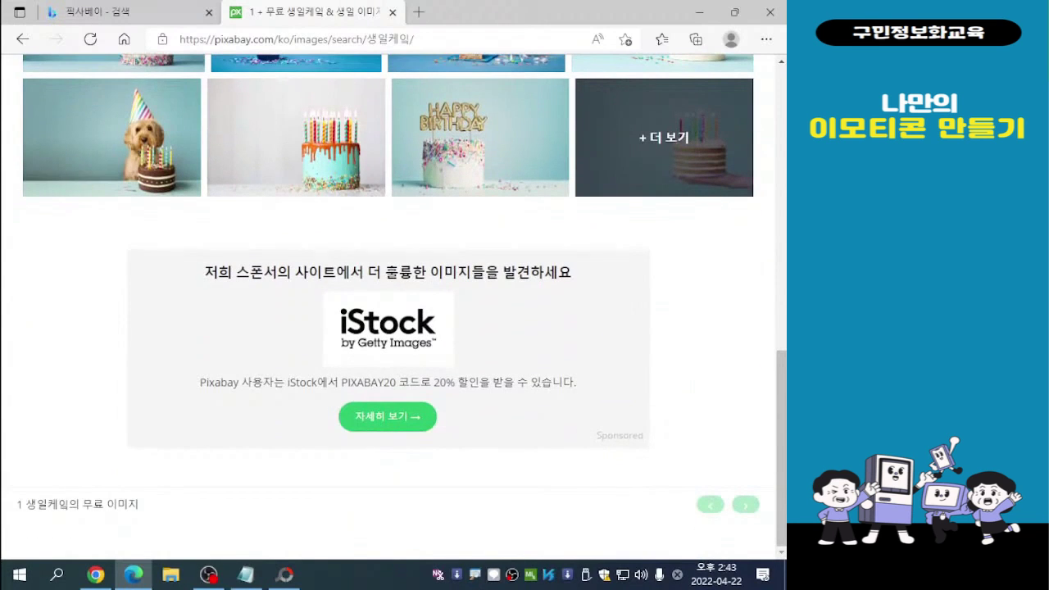
{"action": "double_click", "coordinate": [105, 504]}
{"action": "scroll", "coordinate": [105, 504], "scroll_direction": "up", "scroll_amount": 5}
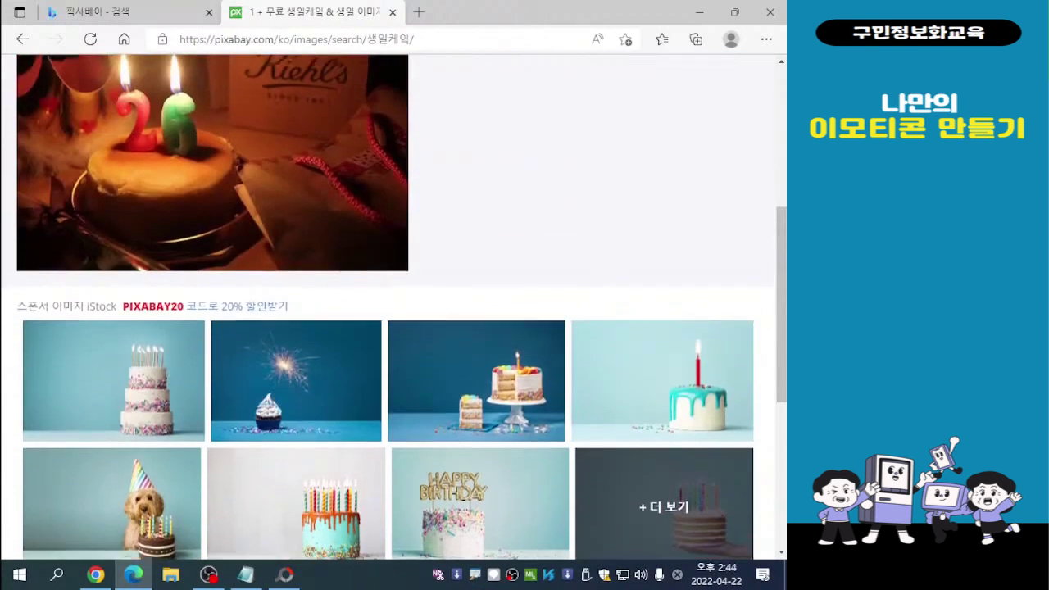
{"action": "scroll", "coordinate": [105, 504], "scroll_direction": "up", "scroll_amount": 2}
{"action": "scroll", "coordinate": [104, 505], "scroll_direction": "up", "scroll_amount": 3}
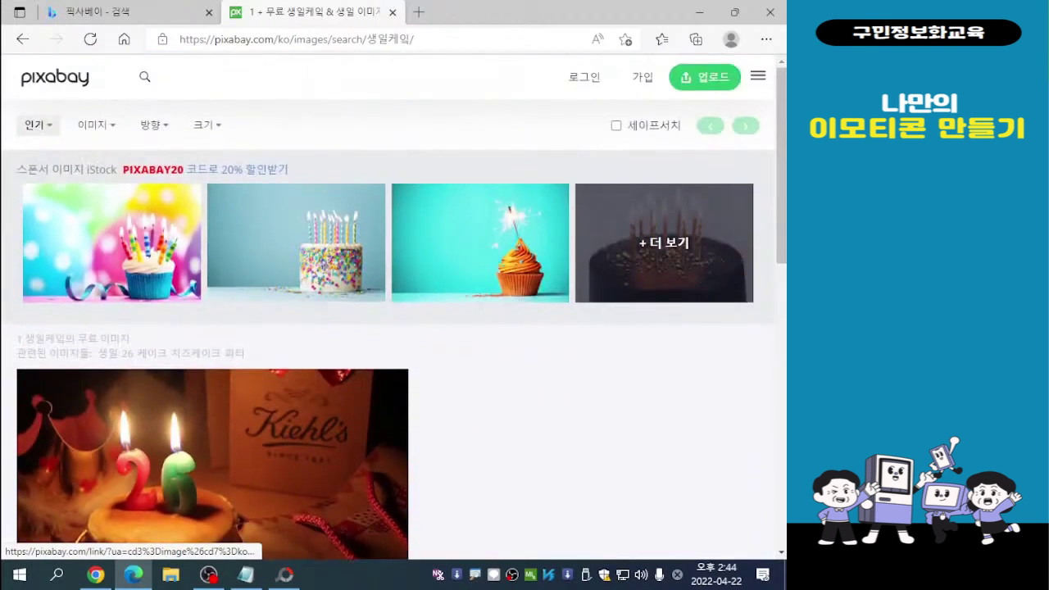
{"action": "scroll", "coordinate": [394, 328], "scroll_direction": "down", "scroll_amount": 8}
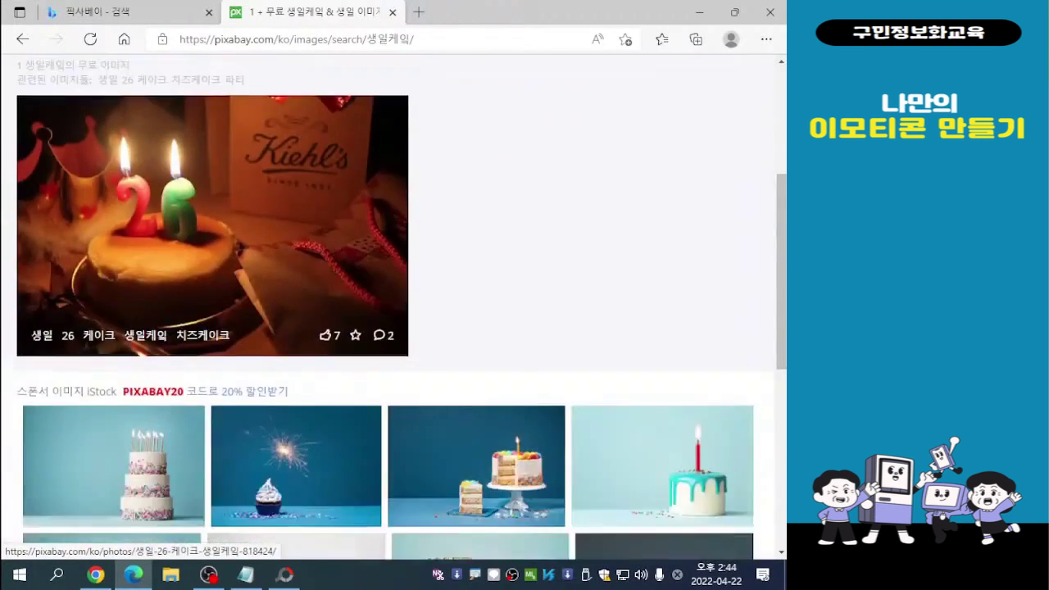
{"action": "scroll", "coordinate": [394, 328], "scroll_direction": "up", "scroll_amount": 3}
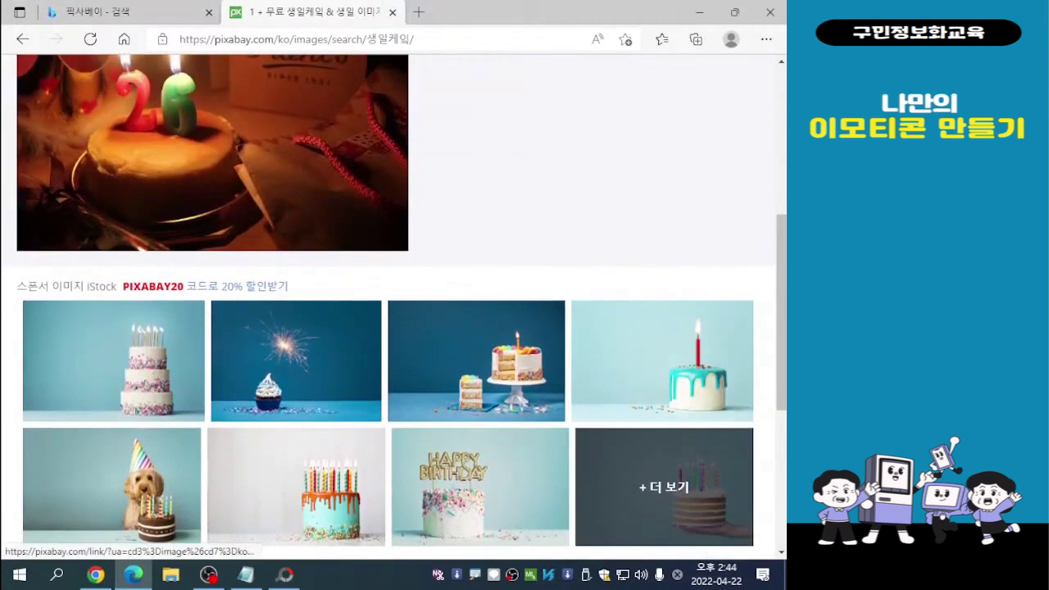
- View more of the sponsored birthday cake images on iStock, dismiss the green promotion banner, and close the iStock page
{"action": "left_click", "coordinate": [664, 487]}
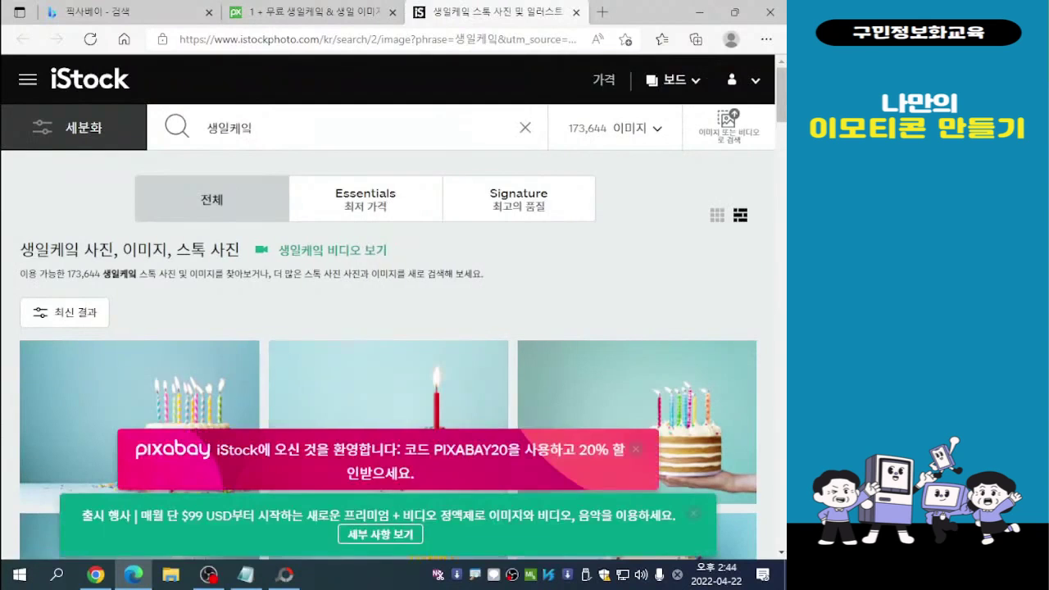
{"action": "scroll", "coordinate": [467, 369], "scroll_direction": "down", "scroll_amount": 4}
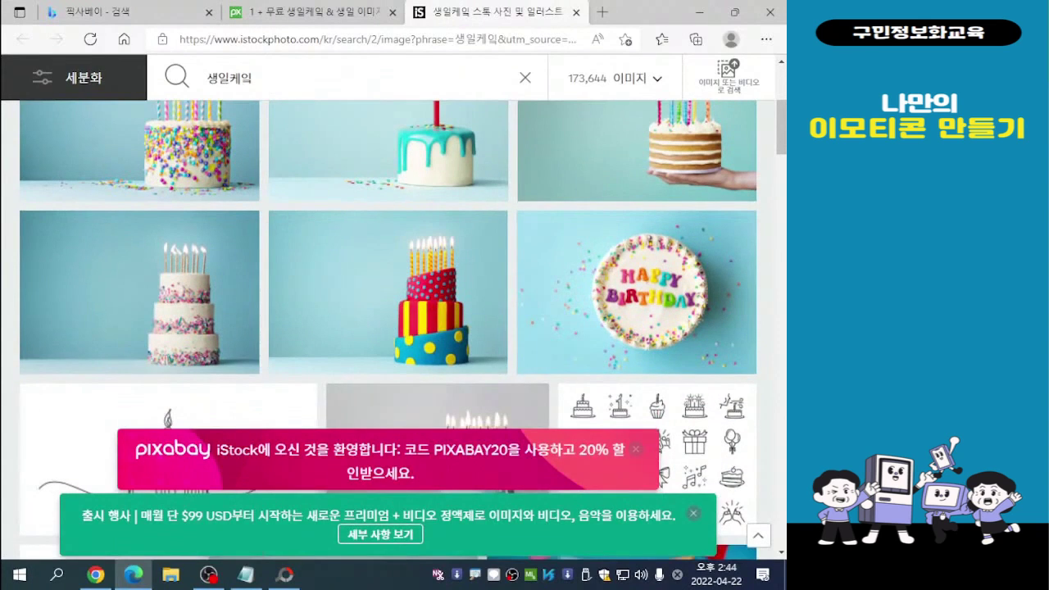
{"action": "left_click", "coordinate": [693, 513]}
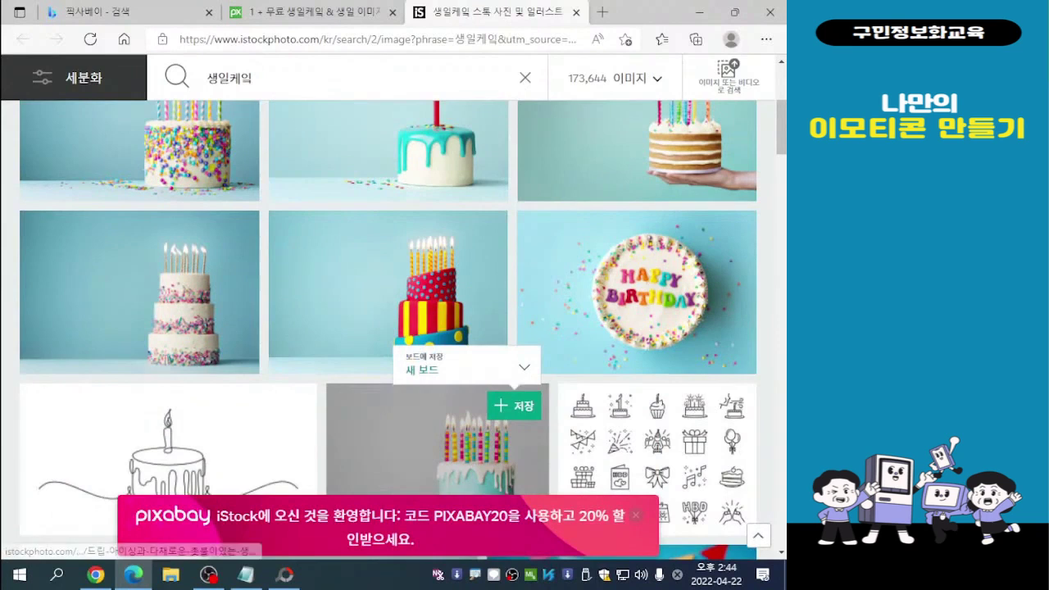
{"action": "scroll", "coordinate": [427, 435], "scroll_direction": "up", "scroll_amount": 4}
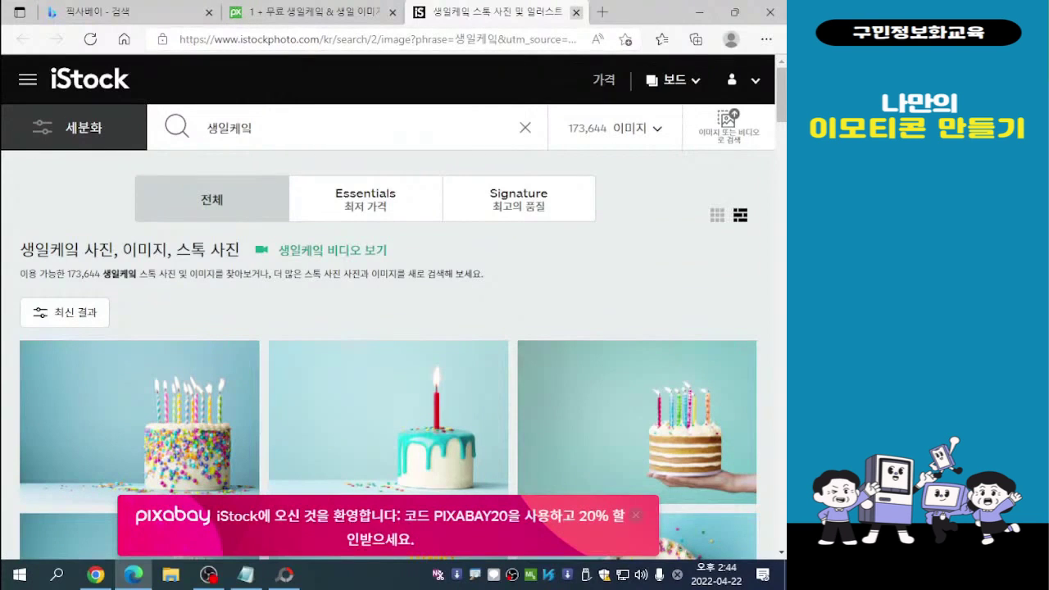
{"action": "left_click", "coordinate": [577, 11]}
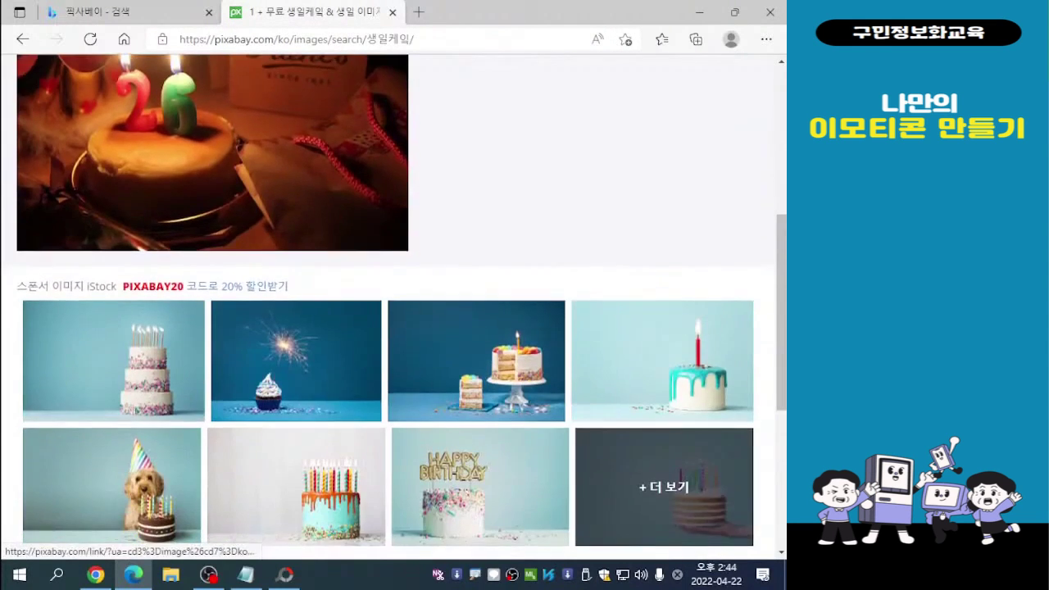
- Return to the Pixabay home page and search for 케잌
{"action": "scroll", "coordinate": [105, 504], "scroll_direction": "down", "scroll_amount": 4}
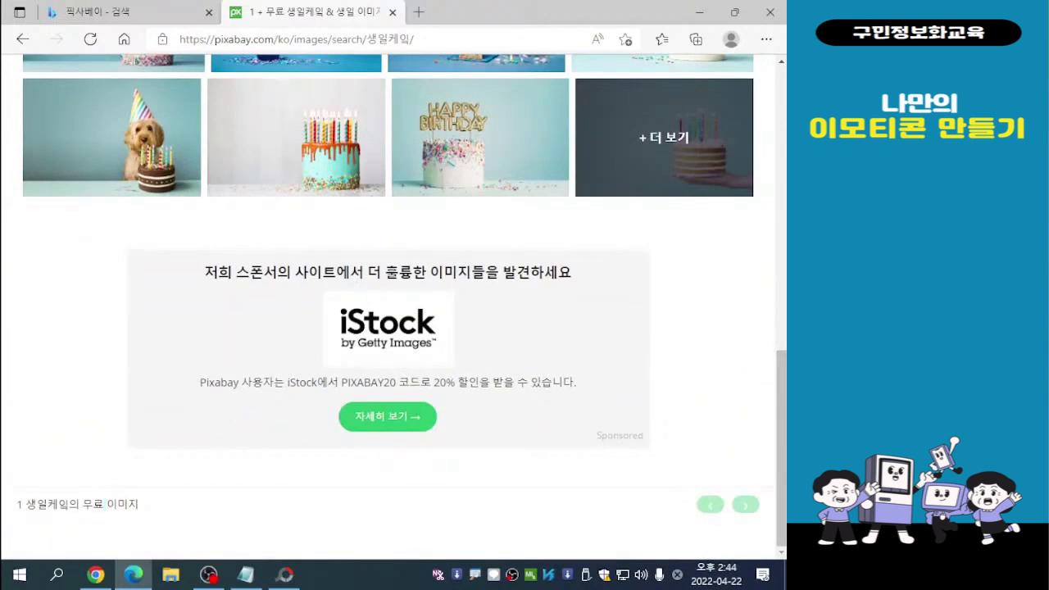
{"action": "scroll", "coordinate": [393, 304], "scroll_direction": "up", "scroll_amount": 9}
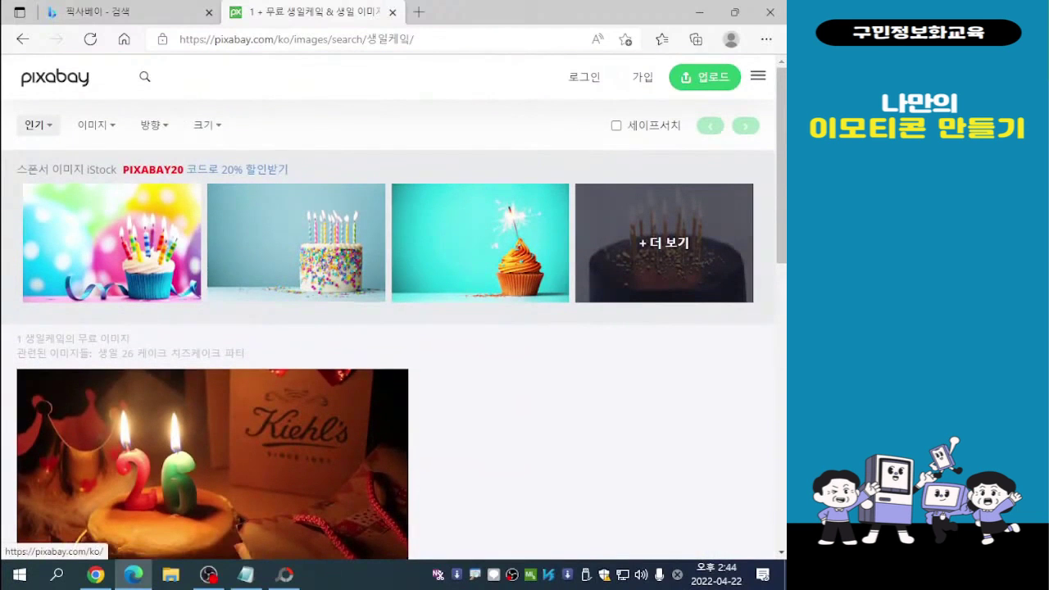
{"action": "left_click", "coordinate": [55, 77]}
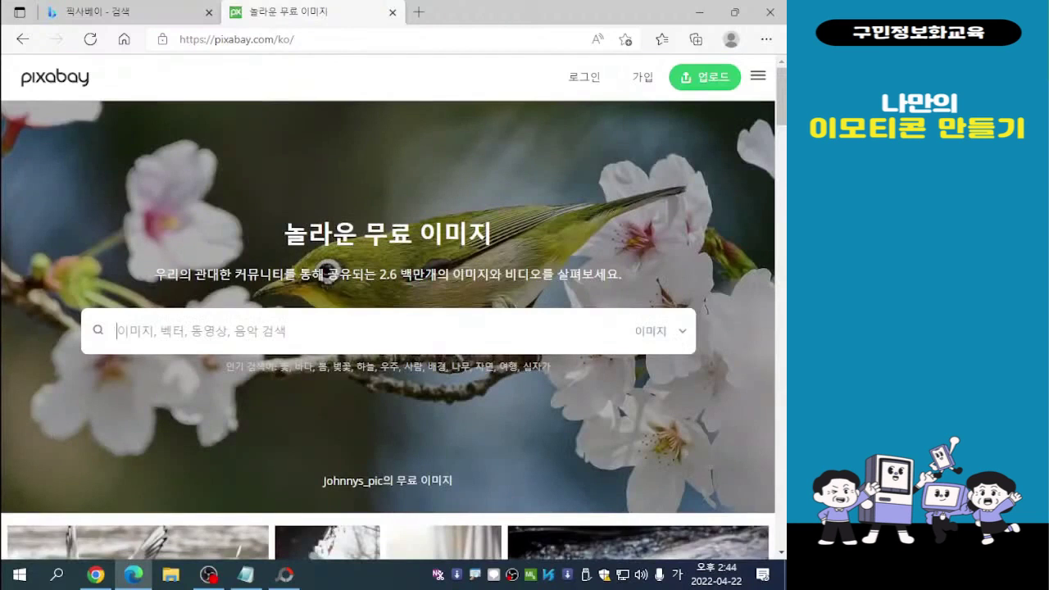
{"action": "type", "text": "케이"}
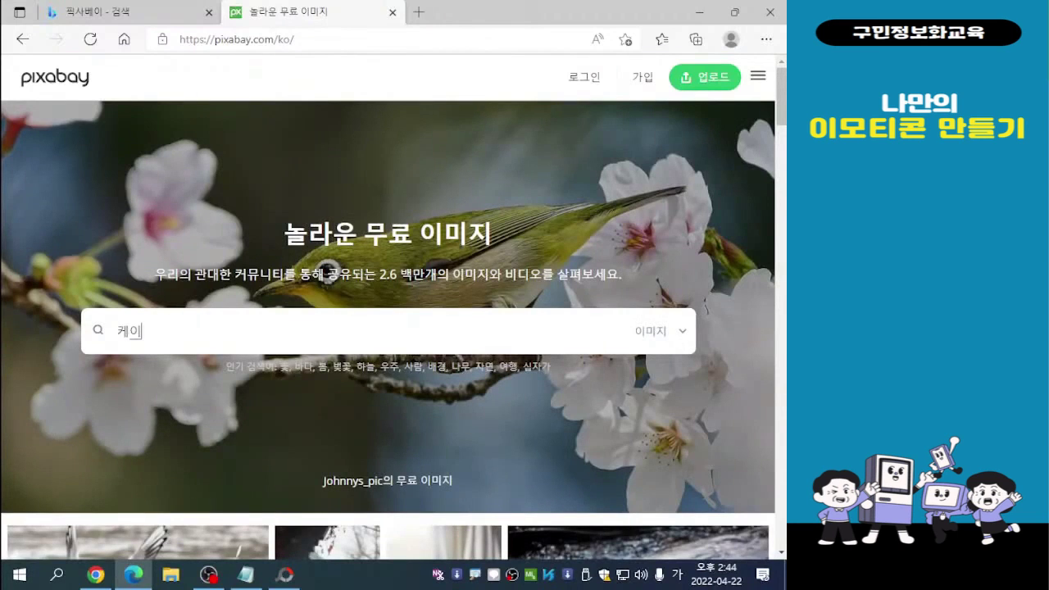
{"action": "type", "text": "ㅋ"}
{"action": "key", "text": "Return"}
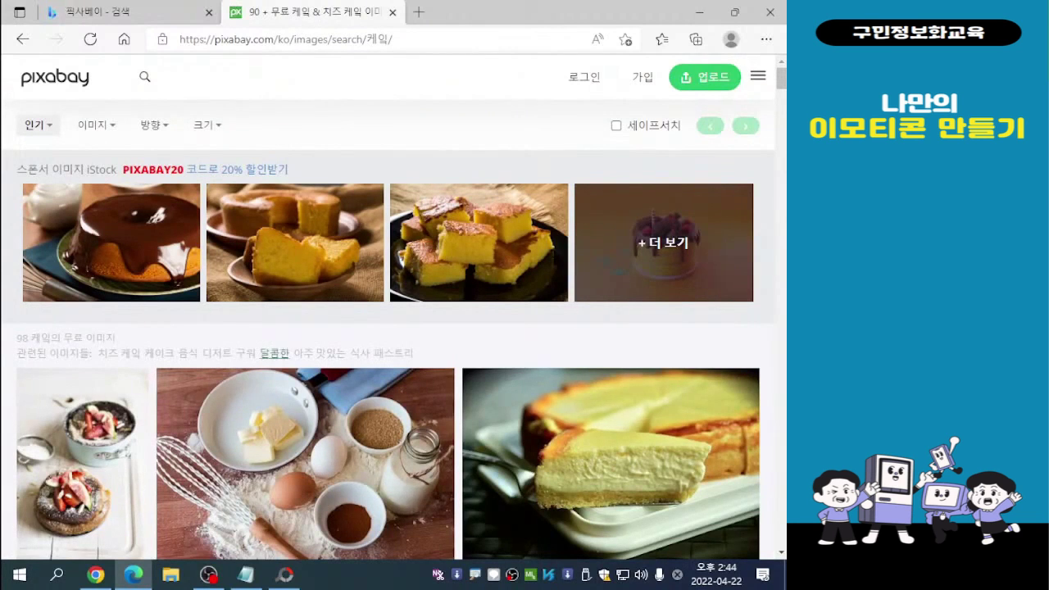
- Browse the 케잌 results and open the photo of the round cream cake decorated with yellow hearts
{"action": "scroll", "coordinate": [48, 489], "scroll_direction": "down", "scroll_amount": 4}
{"action": "scroll", "coordinate": [47, 488], "scroll_direction": "up", "scroll_amount": 2}
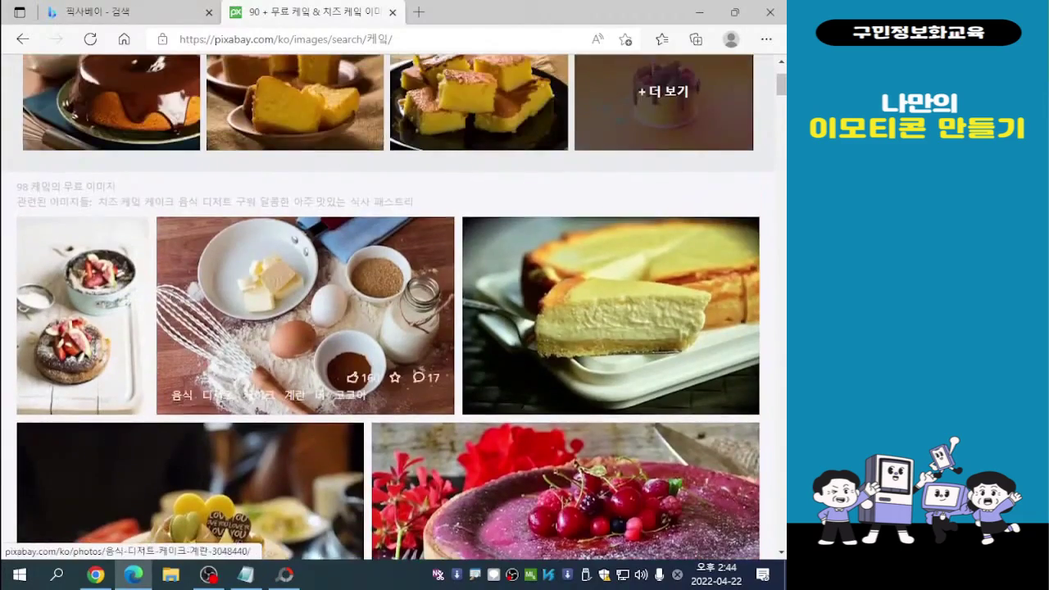
{"action": "scroll", "coordinate": [352, 394], "scroll_direction": "down", "scroll_amount": 8}
{"action": "scroll", "coordinate": [197, 328], "scroll_direction": "down", "scroll_amount": 7}
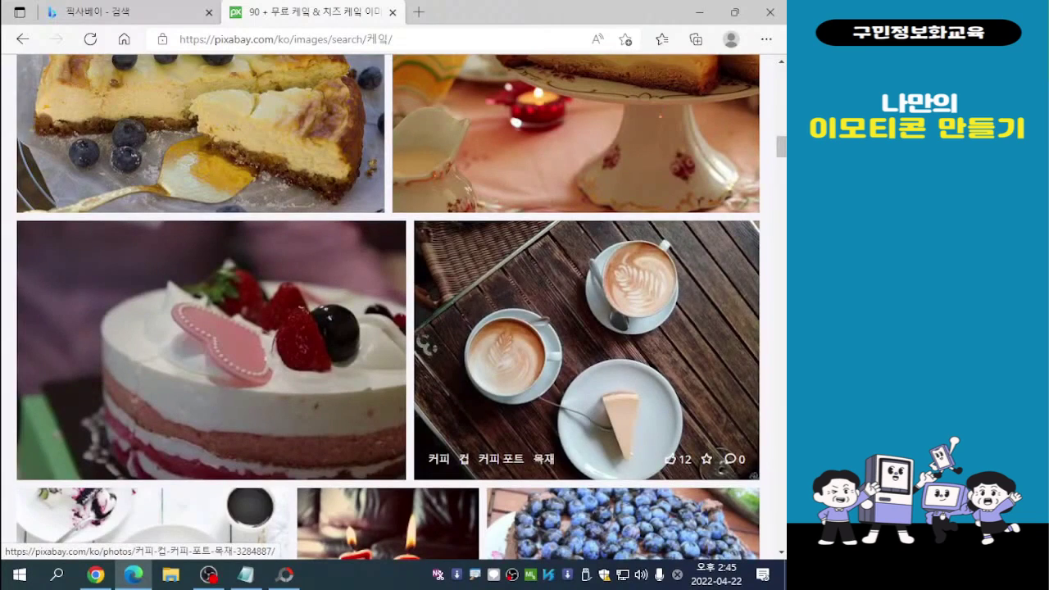
{"action": "scroll", "coordinate": [590, 352], "scroll_direction": "up", "scroll_amount": 10}
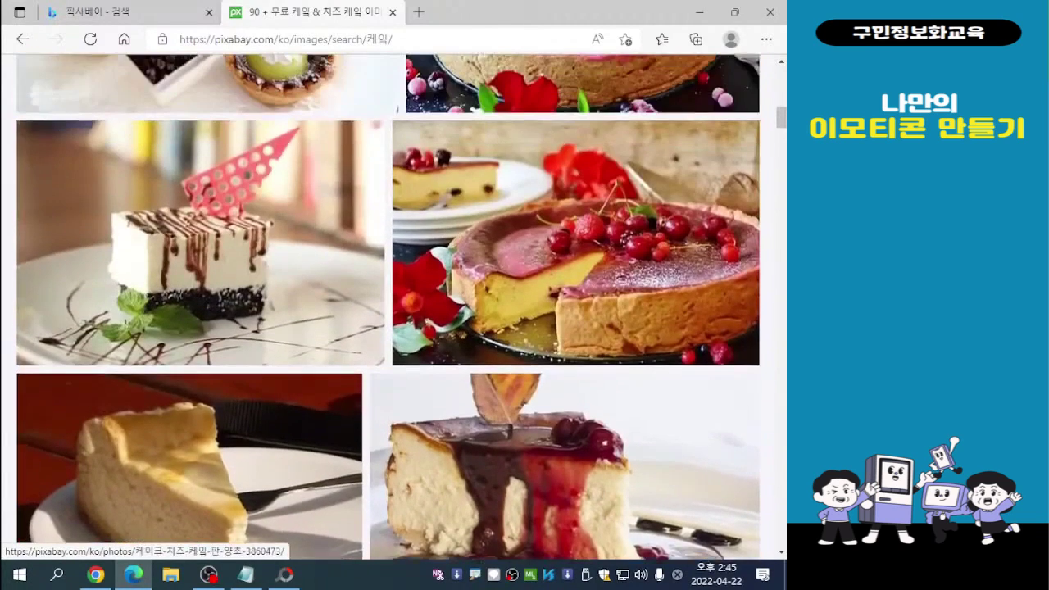
{"action": "scroll", "coordinate": [590, 352], "scroll_direction": "up", "scroll_amount": 5}
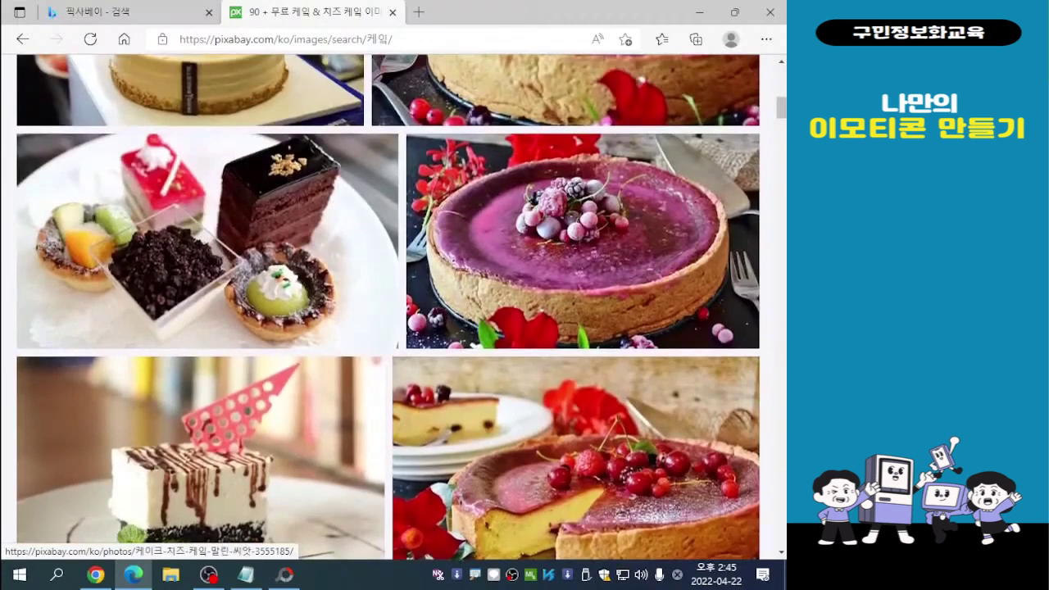
{"action": "scroll", "coordinate": [389, 308], "scroll_direction": "up", "scroll_amount": 4}
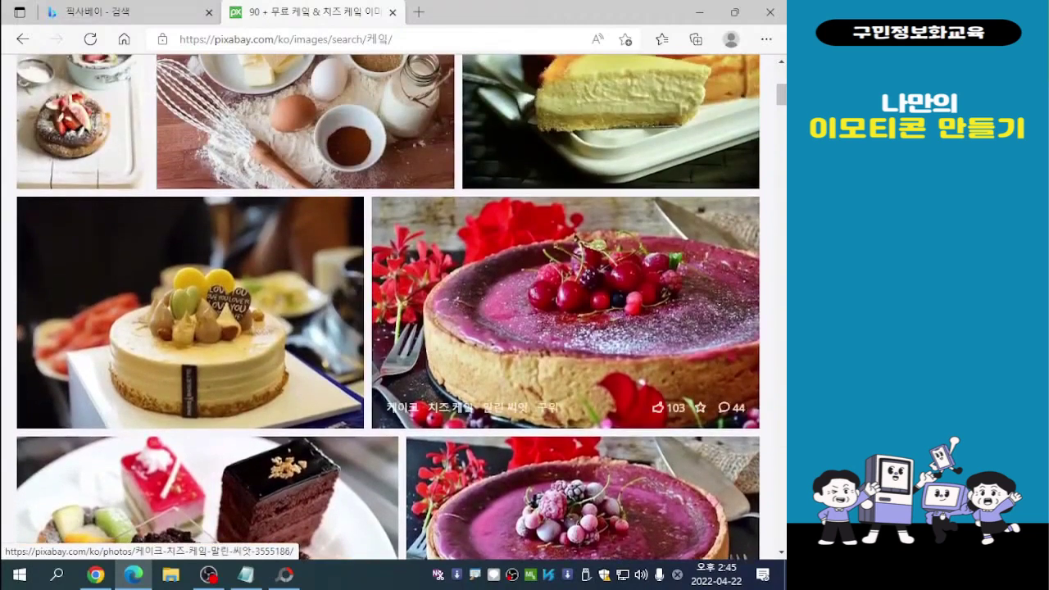
{"action": "scroll", "coordinate": [394, 308], "scroll_direction": "down", "scroll_amount": 1}
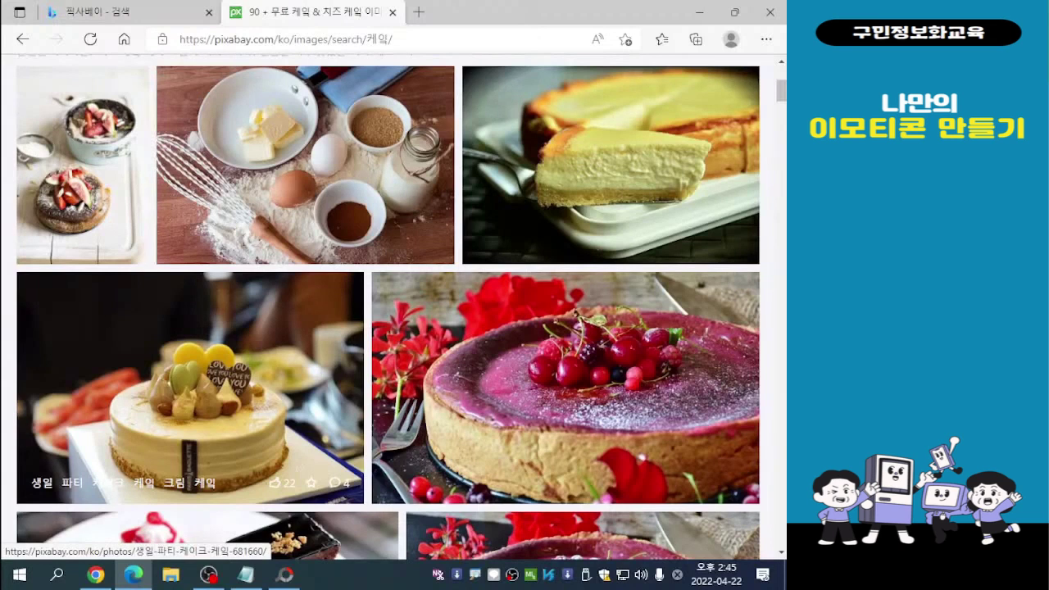
{"action": "left_click", "coordinate": [191, 387]}
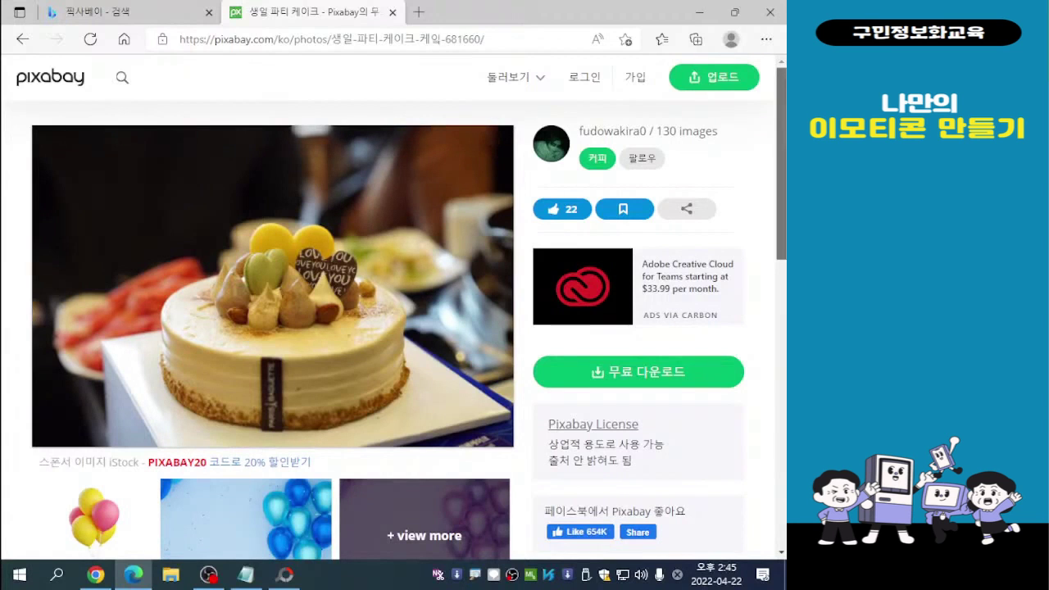
- Download the cake photo for free as a 1920×1282 JPG, completing the robot check
{"action": "scroll", "coordinate": [393, 303], "scroll_direction": "down", "scroll_amount": 1}
{"action": "scroll", "coordinate": [394, 303], "scroll_direction": "down", "scroll_amount": 1}
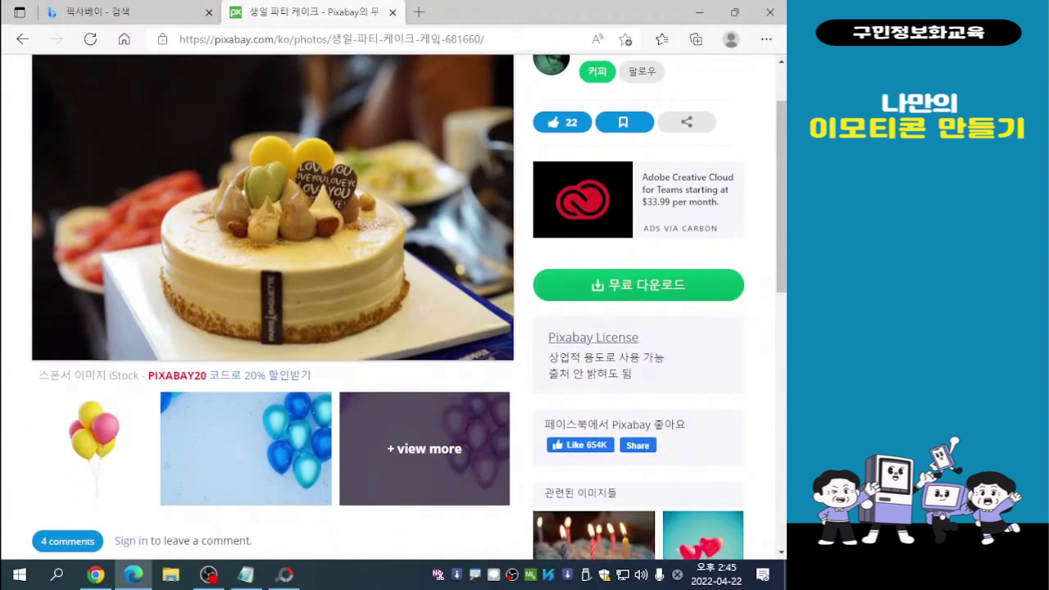
{"action": "scroll", "coordinate": [393, 303], "scroll_direction": "down", "scroll_amount": 2}
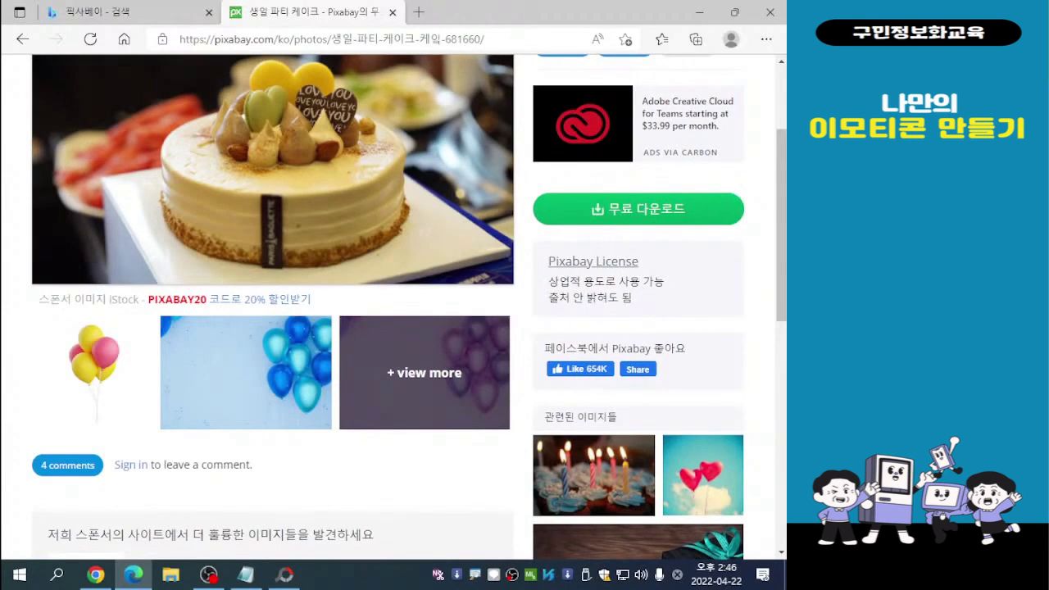
{"action": "left_click", "coordinate": [639, 209]}
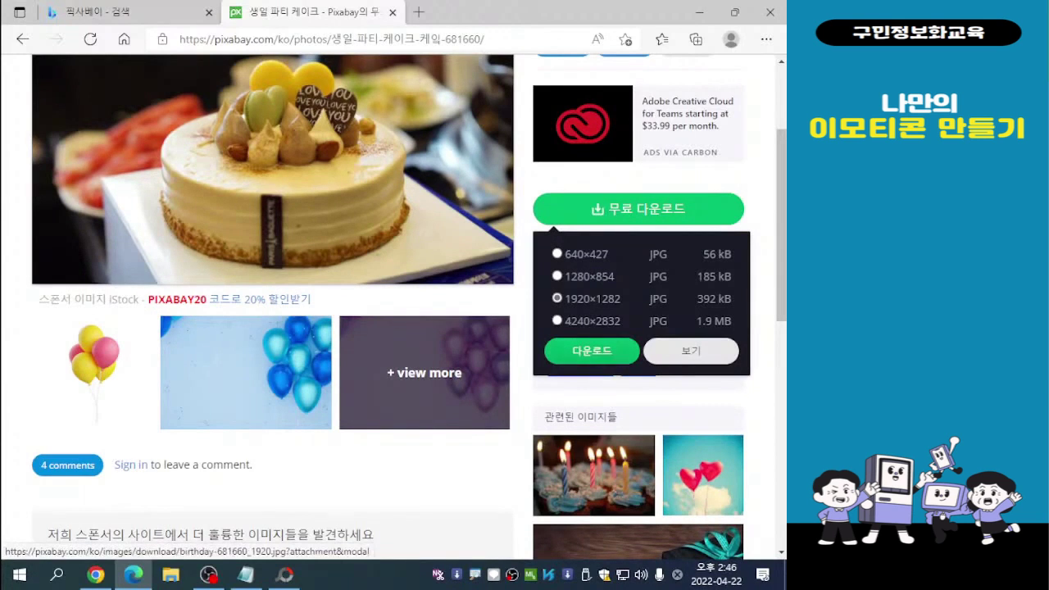
{"action": "left_click", "coordinate": [591, 350]}
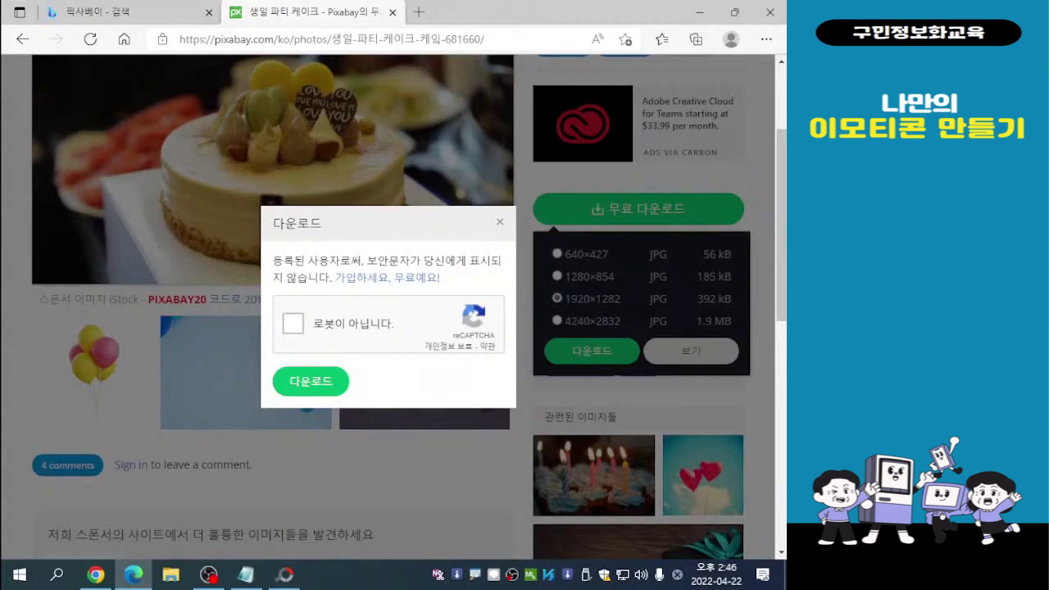
{"action": "left_click", "coordinate": [292, 324]}
{"action": "left_click", "coordinate": [310, 381]}
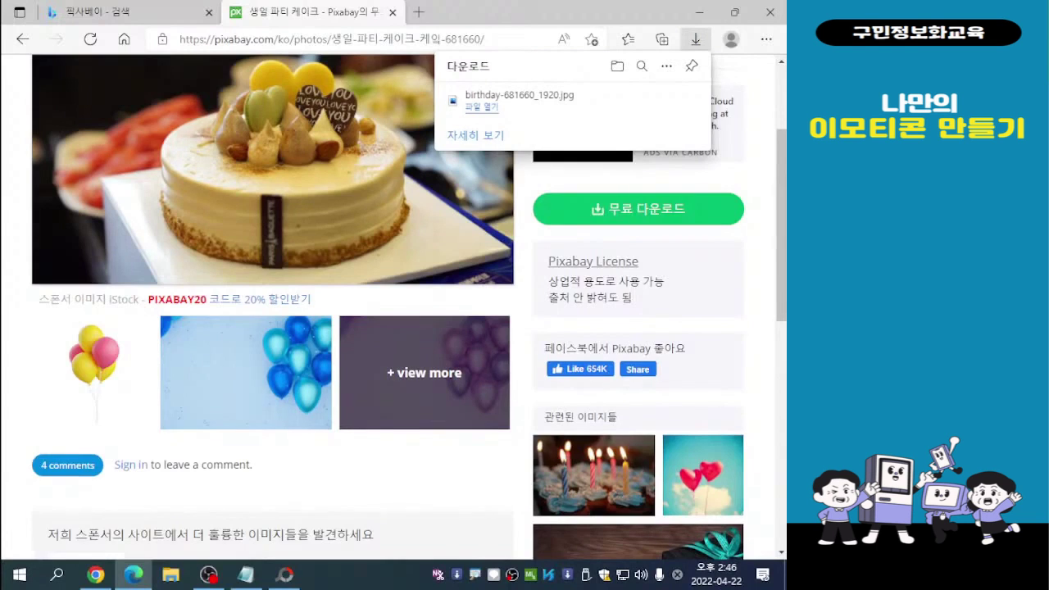
- Return to the Pixabay home page and search for 고양이
{"action": "scroll", "coordinate": [393, 304], "scroll_direction": "up", "scroll_amount": 2}
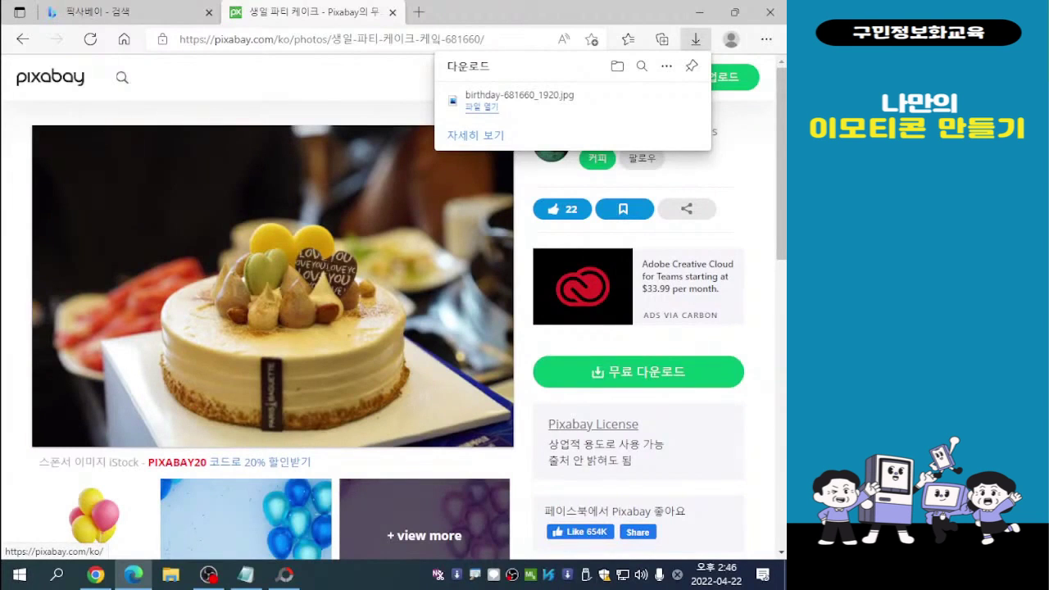
{"action": "left_click", "coordinate": [50, 77]}
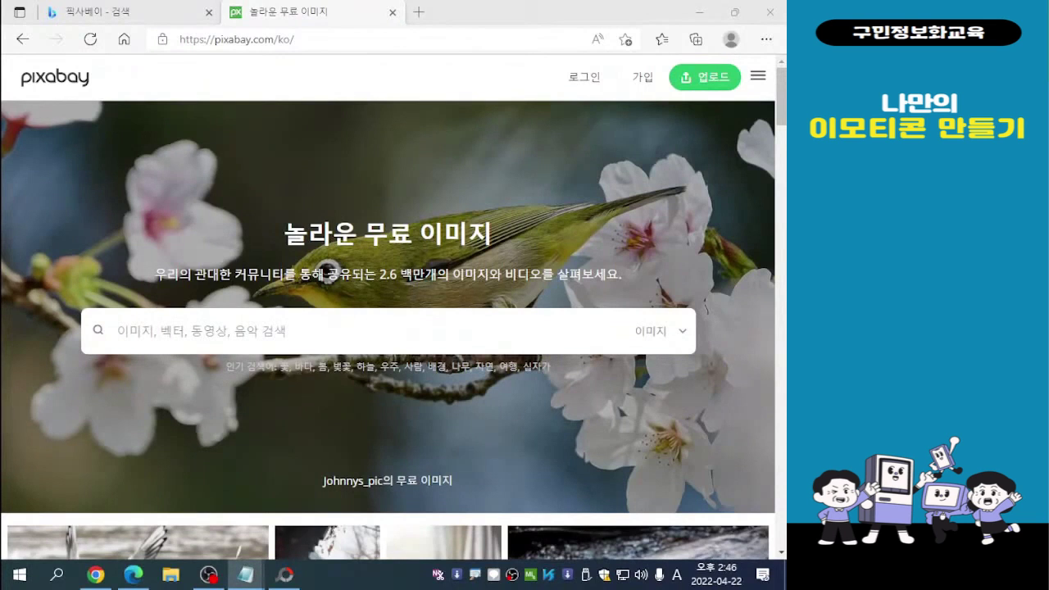
{"action": "left_click", "coordinate": [270, 331]}
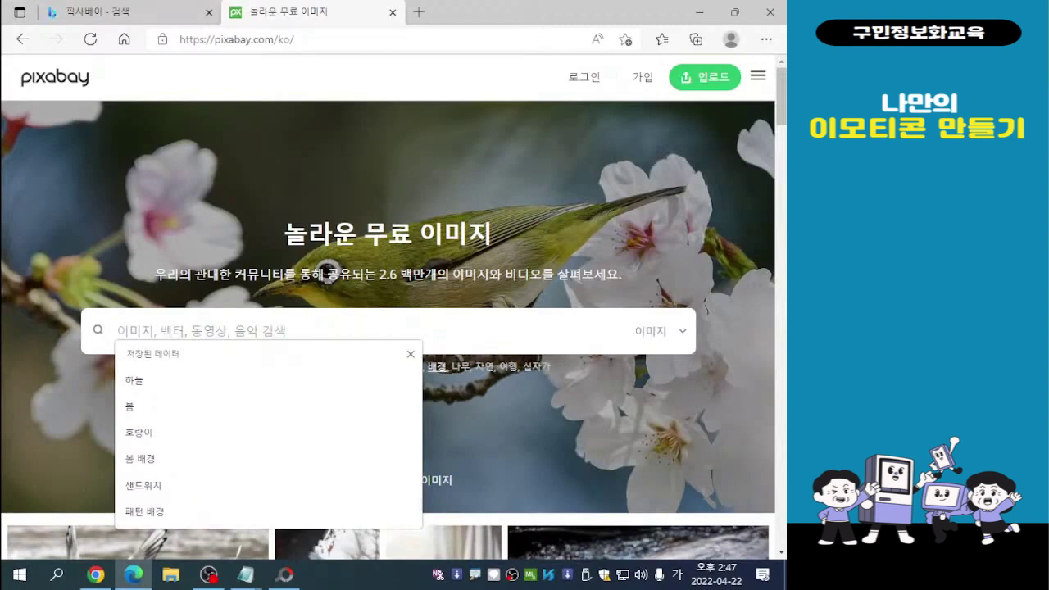
{"action": "left_click", "coordinate": [411, 354]}
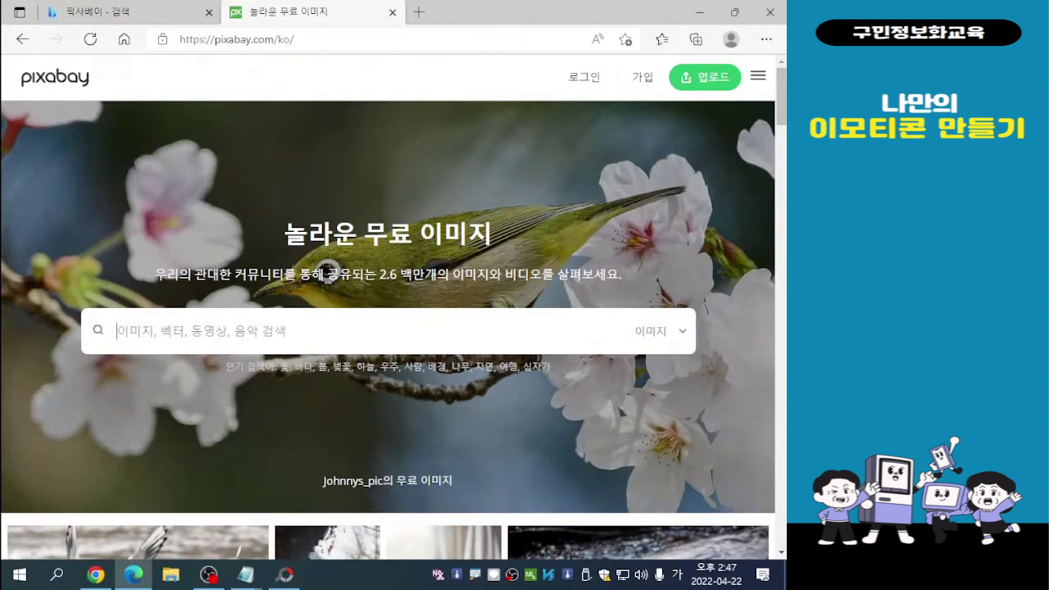
{"action": "type", "text": "고양"}
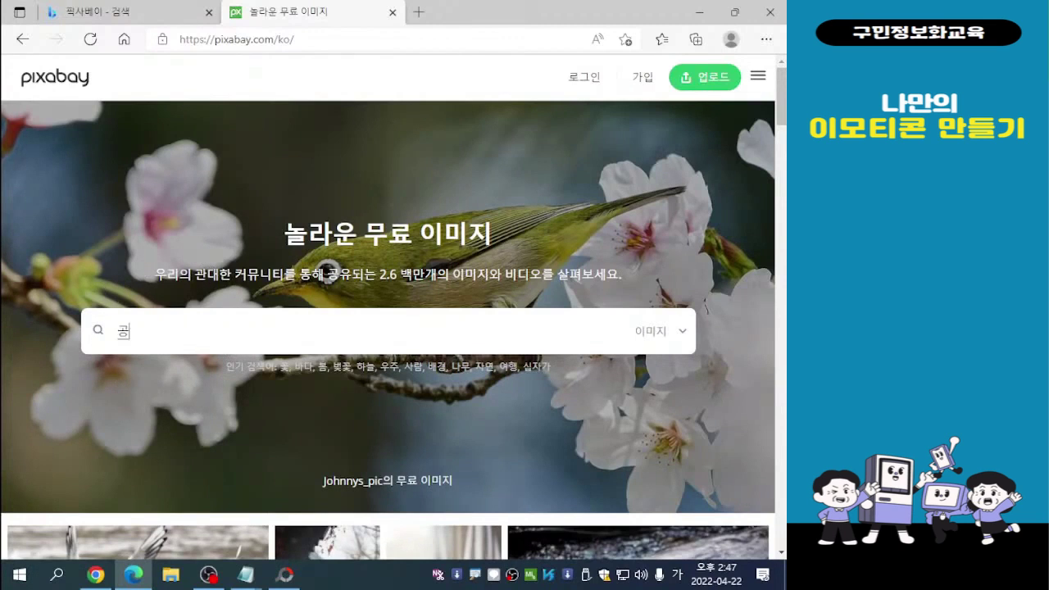
{"action": "type", "text": "이"}
{"action": "key", "text": "Return"}
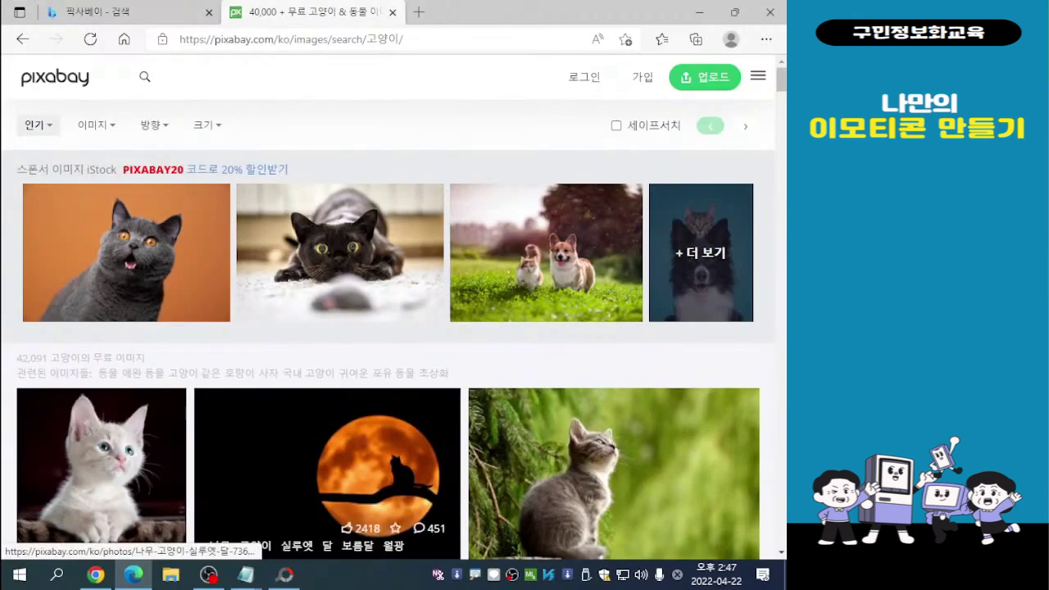
- Browse the 고양이 results and open the illustration of the white cat painting a green banner
{"action": "scroll", "coordinate": [701, 246], "scroll_direction": "down", "scroll_amount": 3}
{"action": "scroll", "coordinate": [701, 246], "scroll_direction": "down", "scroll_amount": 4}
{"action": "scroll", "coordinate": [576, 270], "scroll_direction": "down", "scroll_amount": 4}
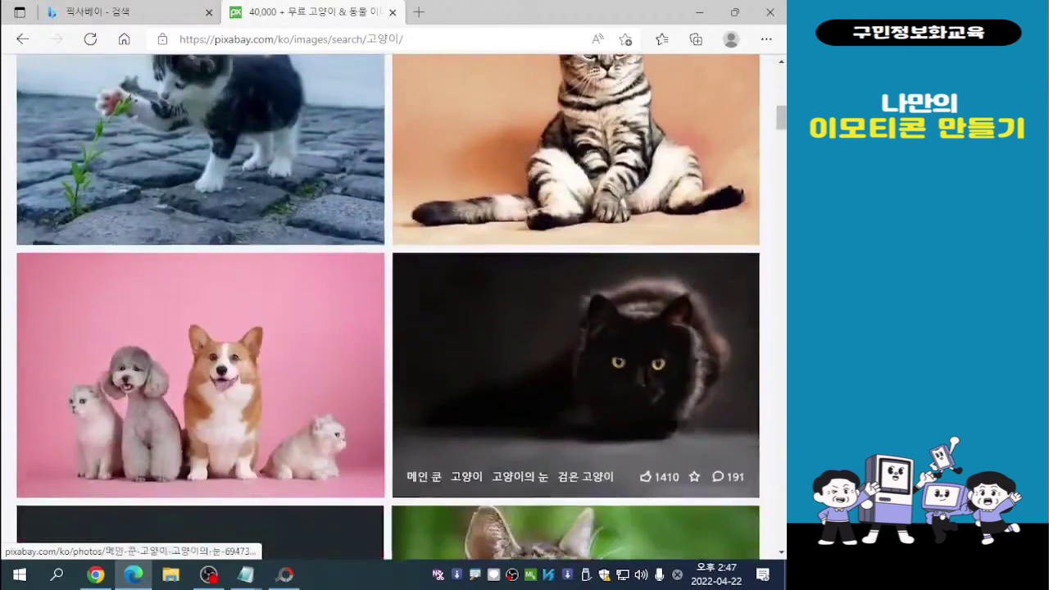
{"action": "scroll", "coordinate": [576, 270], "scroll_direction": "up", "scroll_amount": 1}
{"action": "scroll", "coordinate": [576, 270], "scroll_direction": "down", "scroll_amount": 2}
{"action": "scroll", "coordinate": [576, 328], "scroll_direction": "down", "scroll_amount": 10}
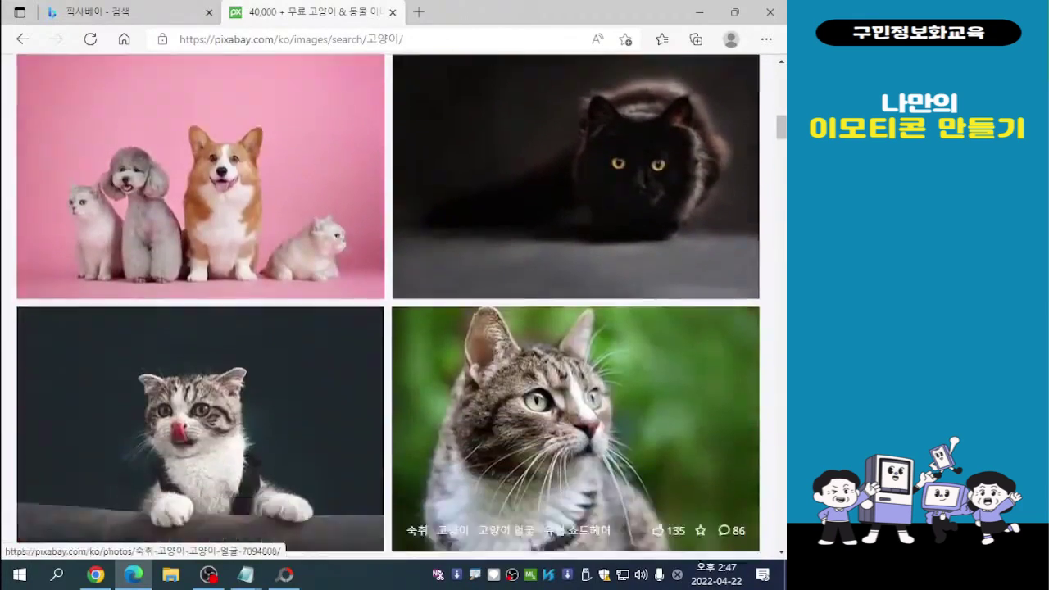
{"action": "scroll", "coordinate": [575, 287], "scroll_direction": "down", "scroll_amount": 9}
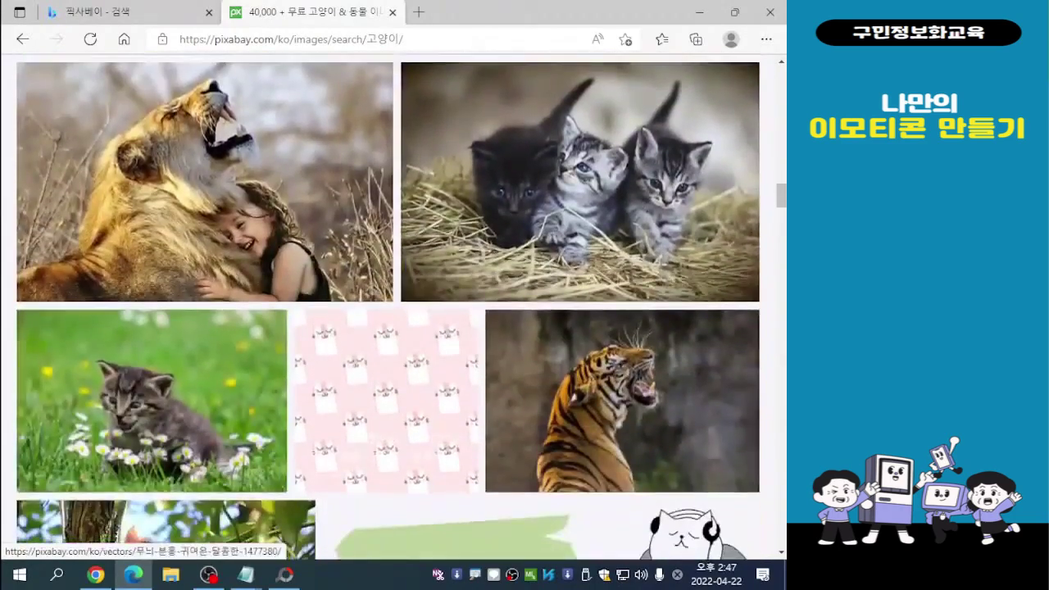
{"action": "scroll", "coordinate": [532, 296], "scroll_direction": "down", "scroll_amount": 2}
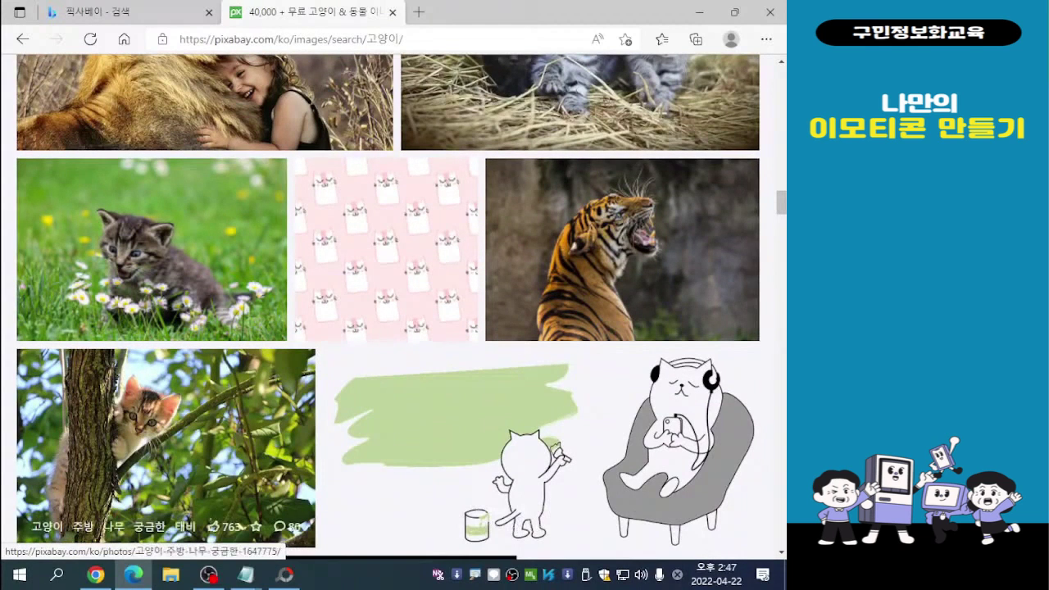
{"action": "scroll", "coordinate": [389, 308], "scroll_direction": "up", "scroll_amount": 9}
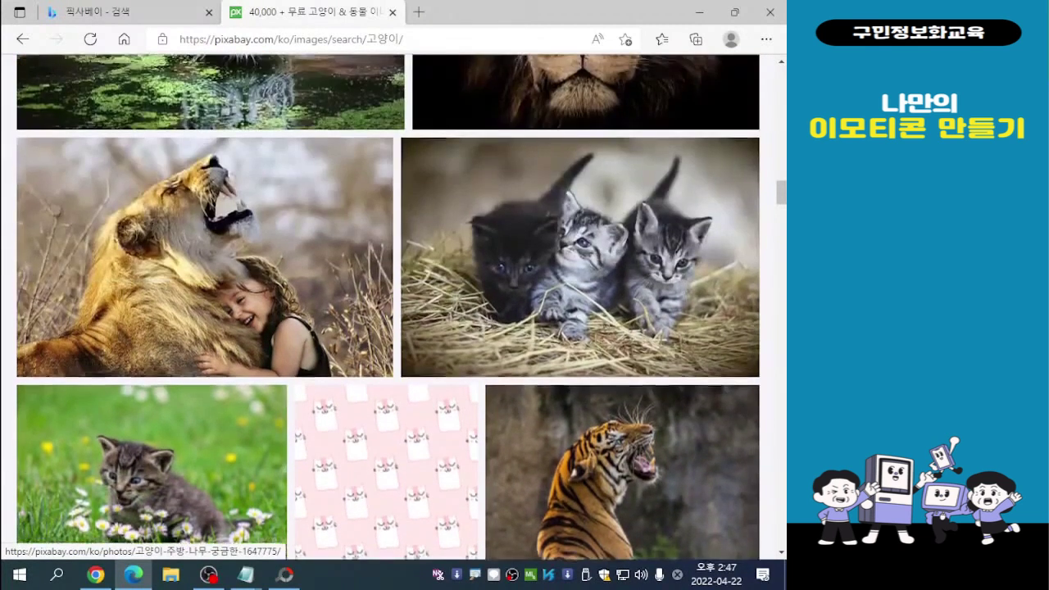
{"action": "scroll", "coordinate": [388, 308], "scroll_direction": "up", "scroll_amount": 4}
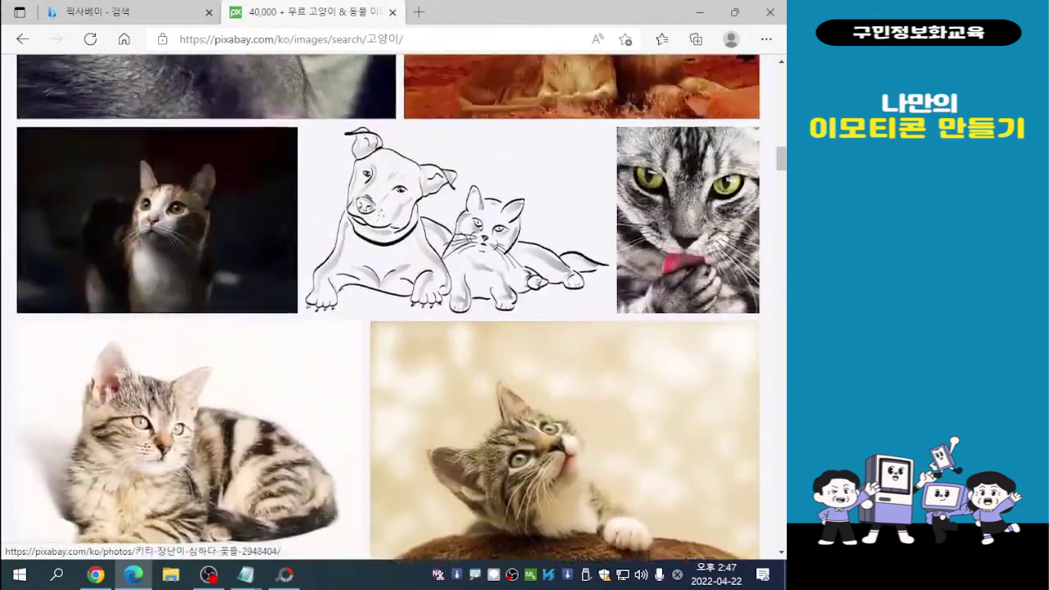
{"action": "scroll", "coordinate": [388, 308], "scroll_direction": "down", "scroll_amount": 4}
{"action": "scroll", "coordinate": [385, 295], "scroll_direction": "down", "scroll_amount": 7}
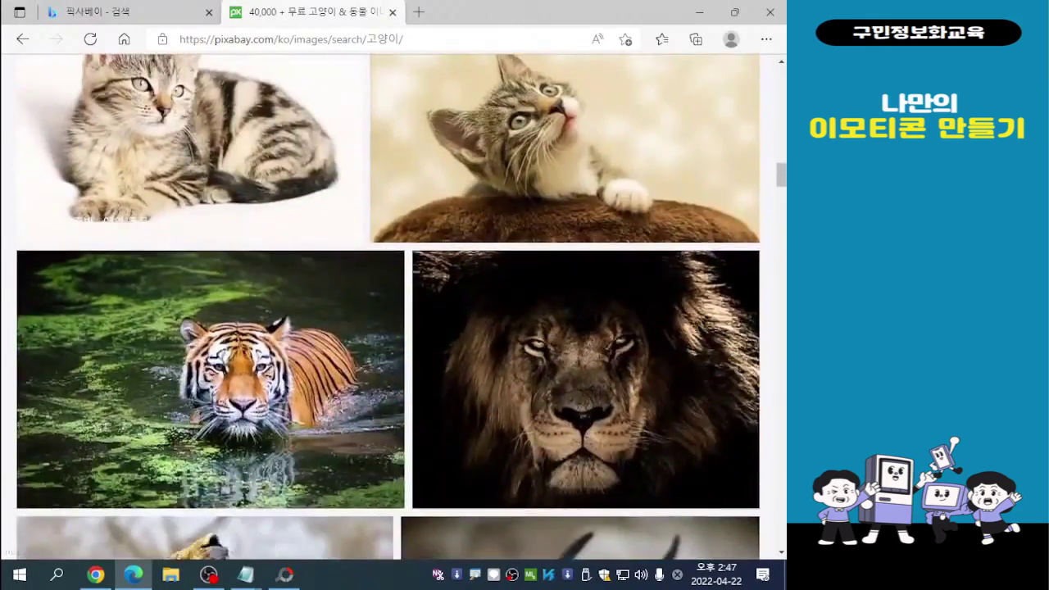
{"action": "scroll", "coordinate": [246, 410], "scroll_direction": "down", "scroll_amount": 4}
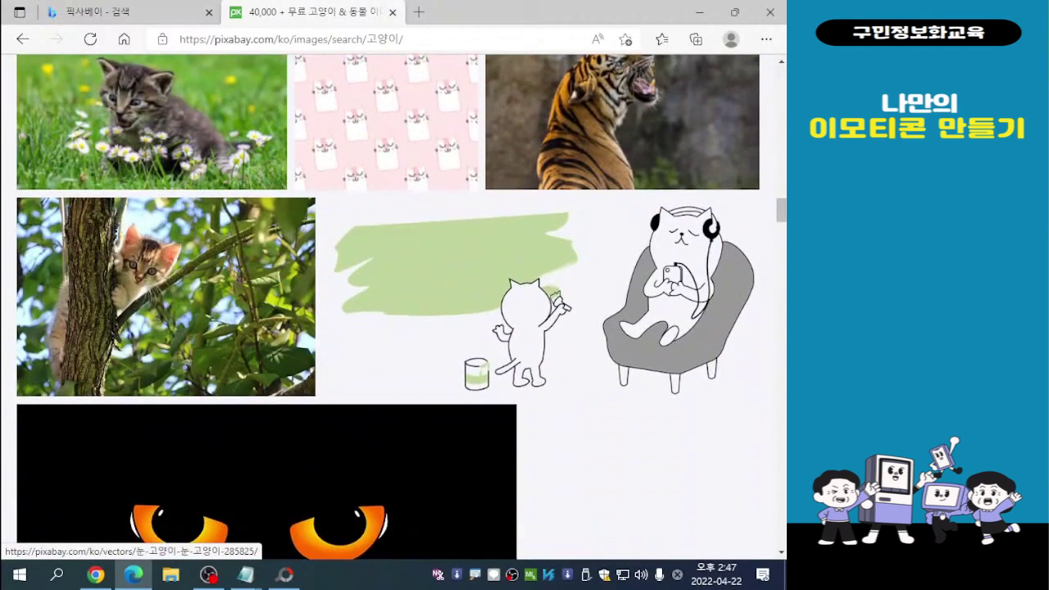
{"action": "scroll", "coordinate": [246, 459], "scroll_direction": "down", "scroll_amount": 1}
{"action": "scroll", "coordinate": [246, 459], "scroll_direction": "up", "scroll_amount": 1}
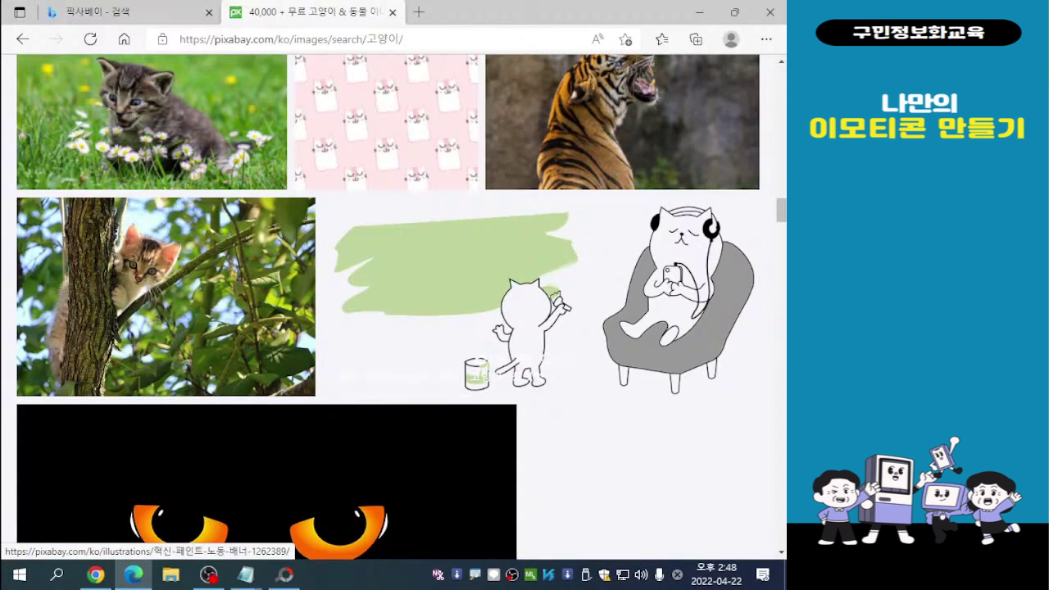
{"action": "left_click", "coordinate": [455, 295]}
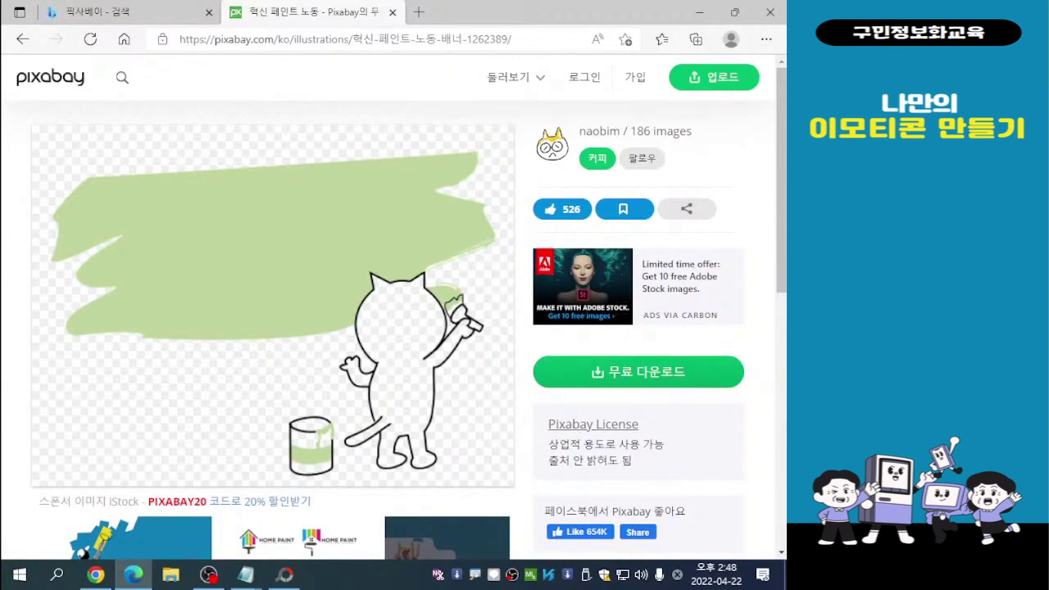
- Download the painting cat illustration for free as a 1280×960 PNG, completing the robot check
{"action": "left_click", "coordinate": [638, 372]}
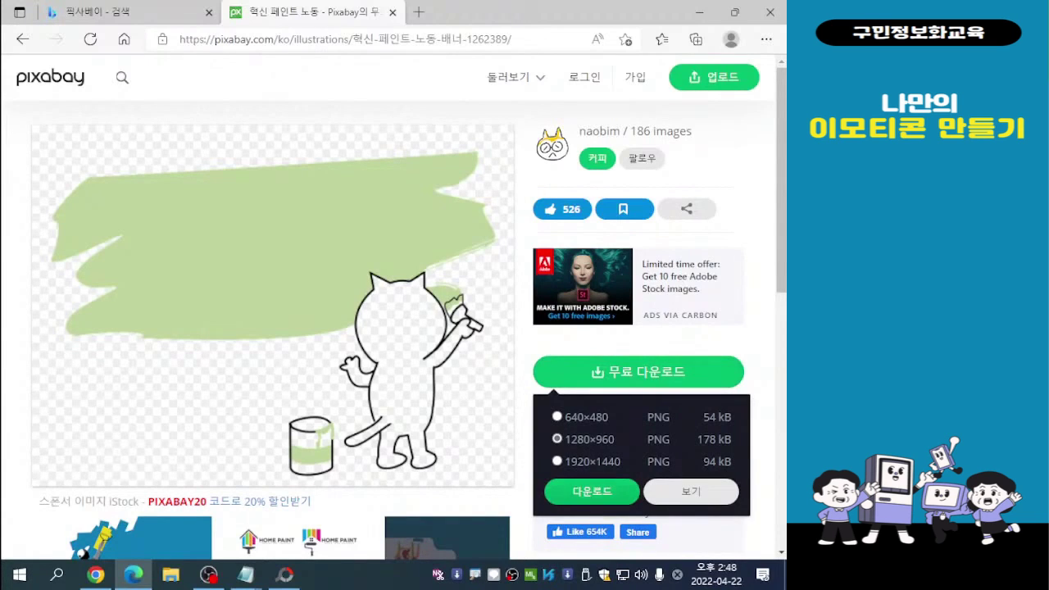
{"action": "left_click", "coordinate": [591, 491]}
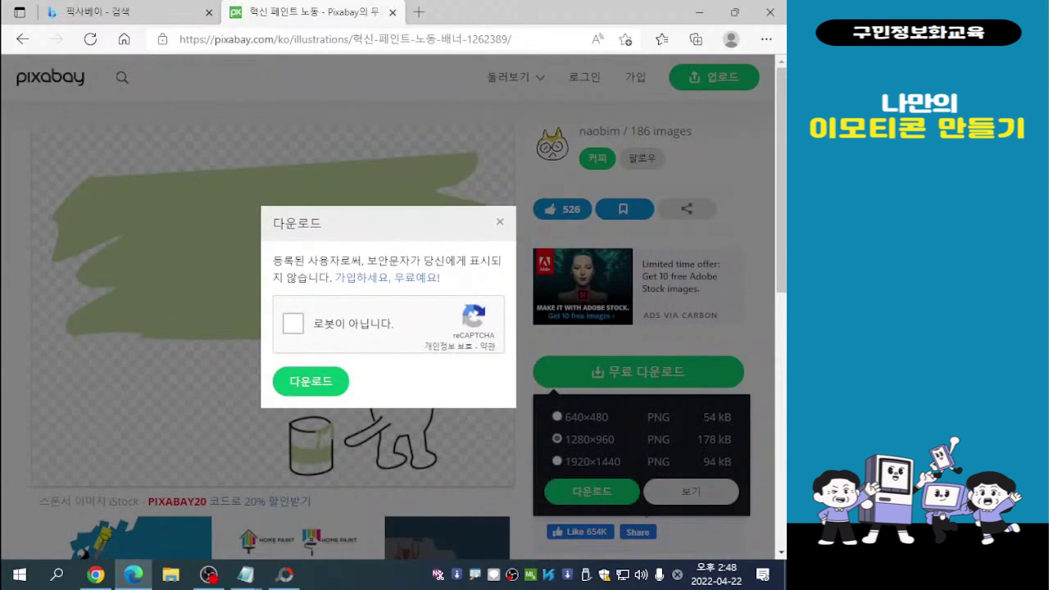
{"action": "left_click", "coordinate": [294, 324]}
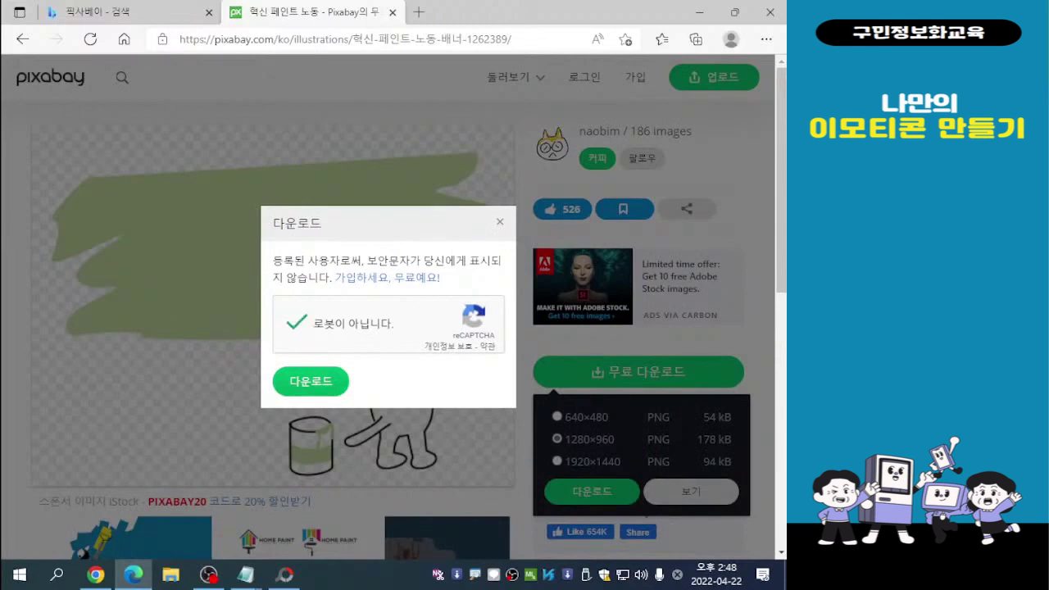
{"action": "left_click", "coordinate": [311, 381]}
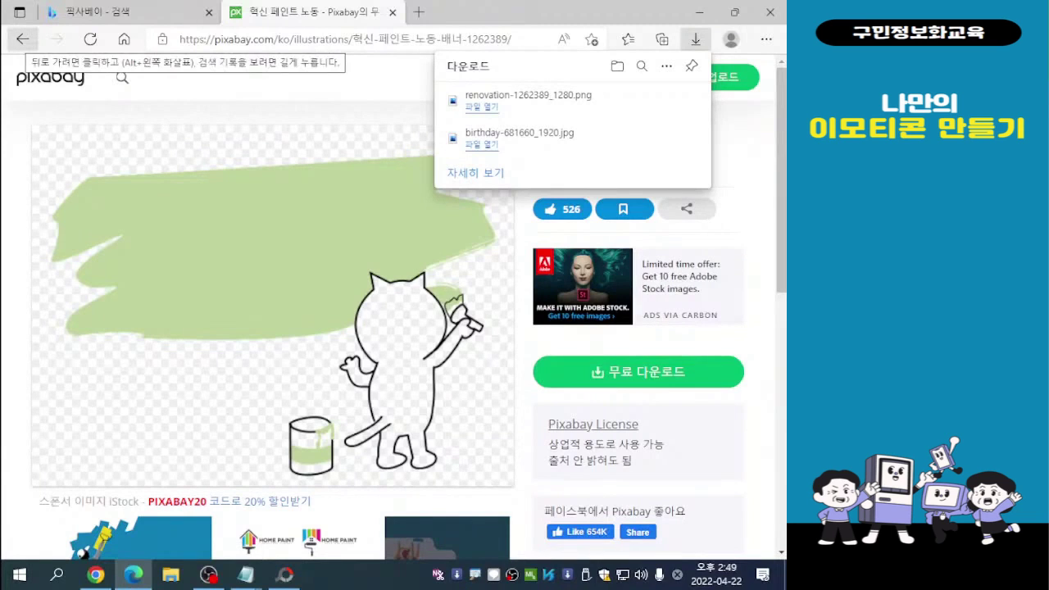
- Go back to the 고양이 results and open the illustration of the cat with headphones in the grey armchair
{"action": "left_click", "coordinate": [22, 39]}
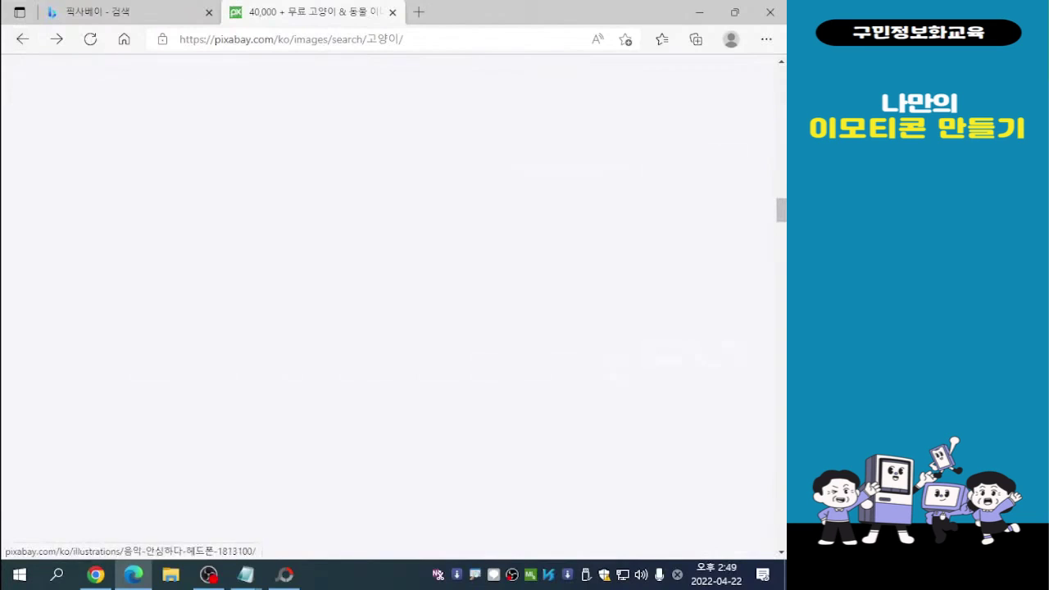
{"action": "scroll", "coordinate": [388, 308], "scroll_direction": "down", "scroll_amount": 15}
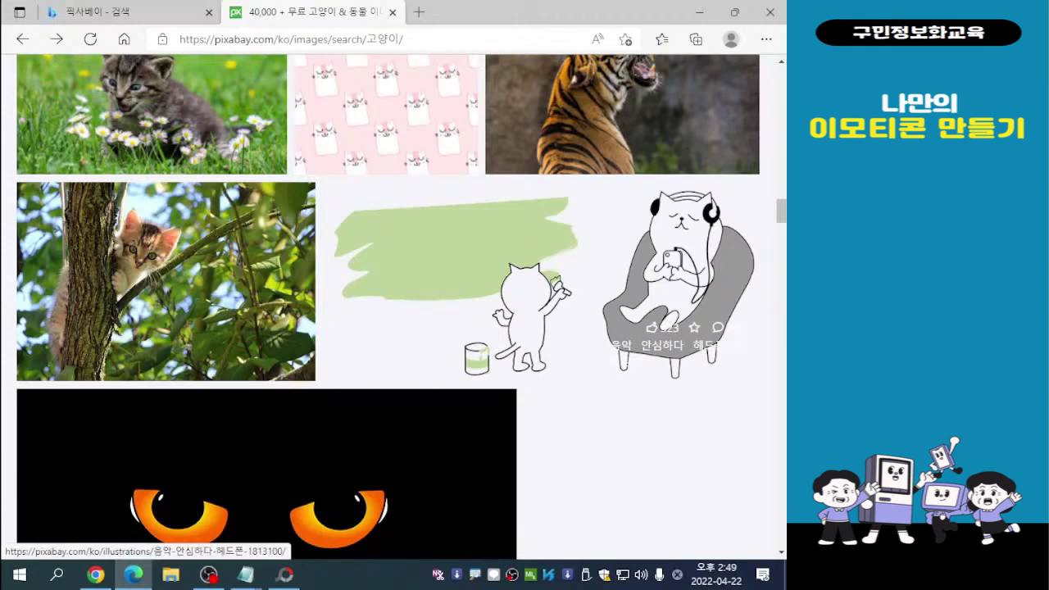
{"action": "left_click", "coordinate": [679, 281]}
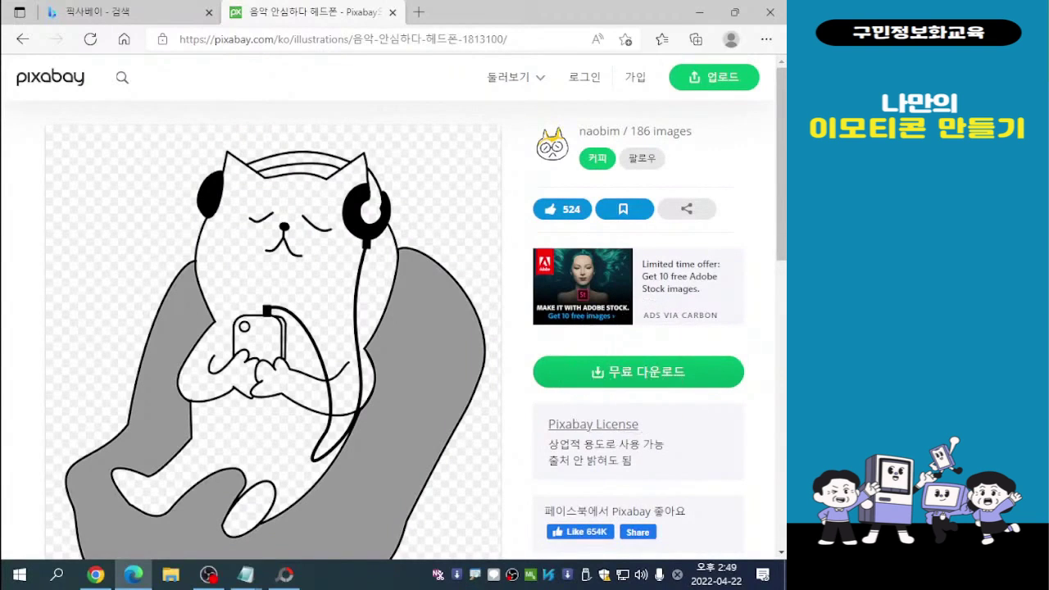
- Download the headphone cat illustration for free as a 1053×1280 PNG, completing the robot check
{"action": "left_click", "coordinate": [639, 372]}
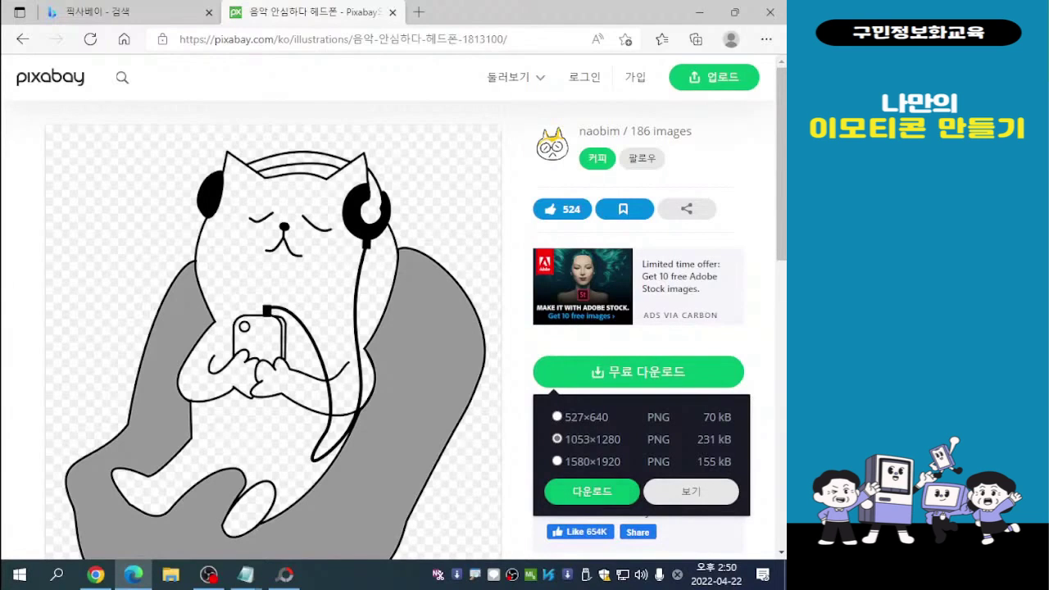
{"action": "left_click", "coordinate": [591, 492]}
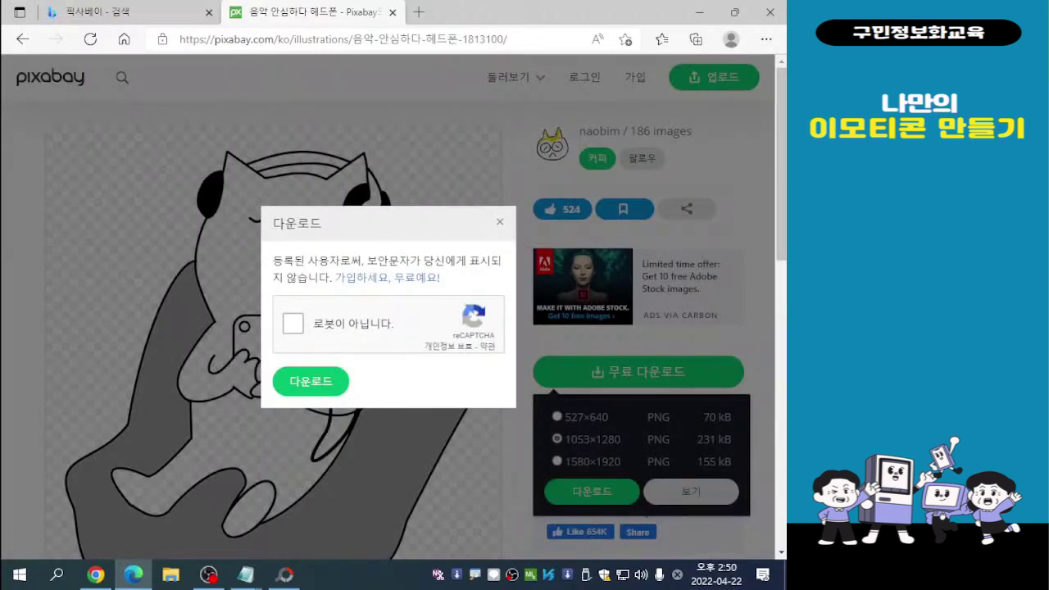
{"action": "left_click", "coordinate": [293, 323]}
{"action": "left_click", "coordinate": [311, 381]}
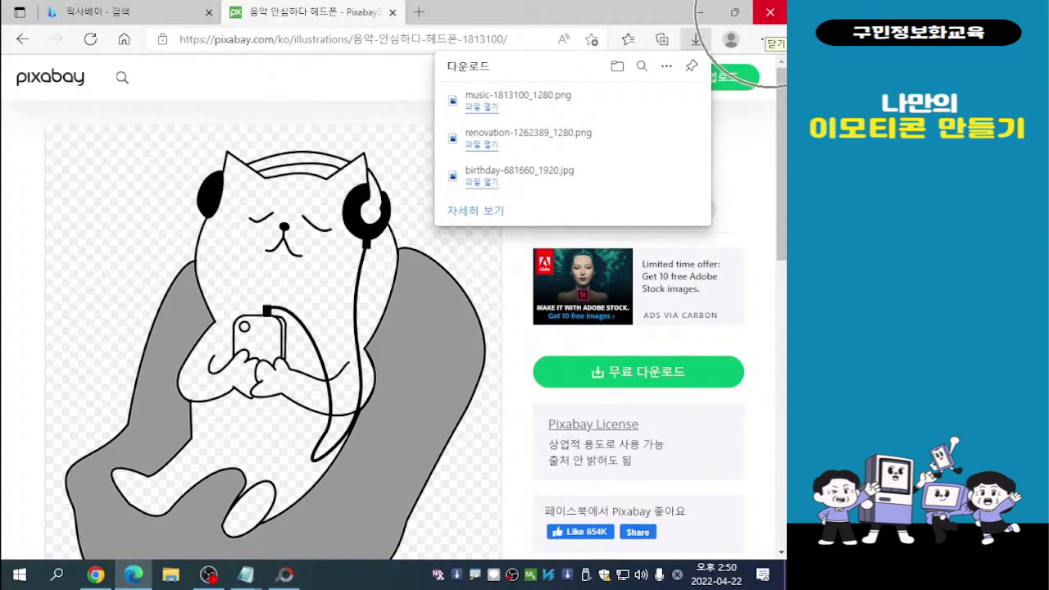
- Close the browser and open the 다운로드 folder from 내 PC in File Explorer
{"action": "left_click", "coordinate": [770, 13]}
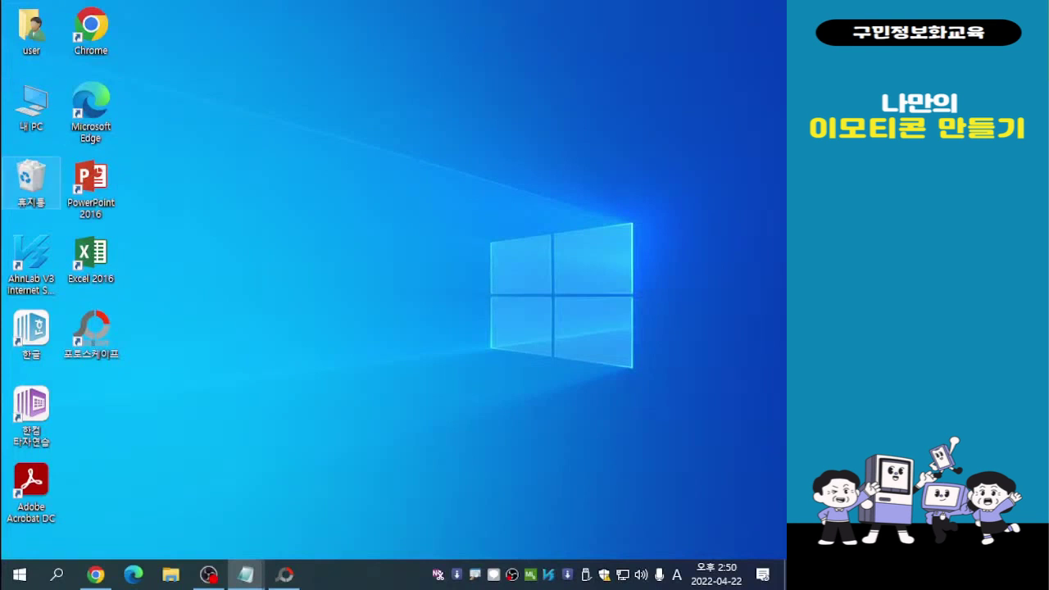
{"action": "double_click", "coordinate": [31, 105]}
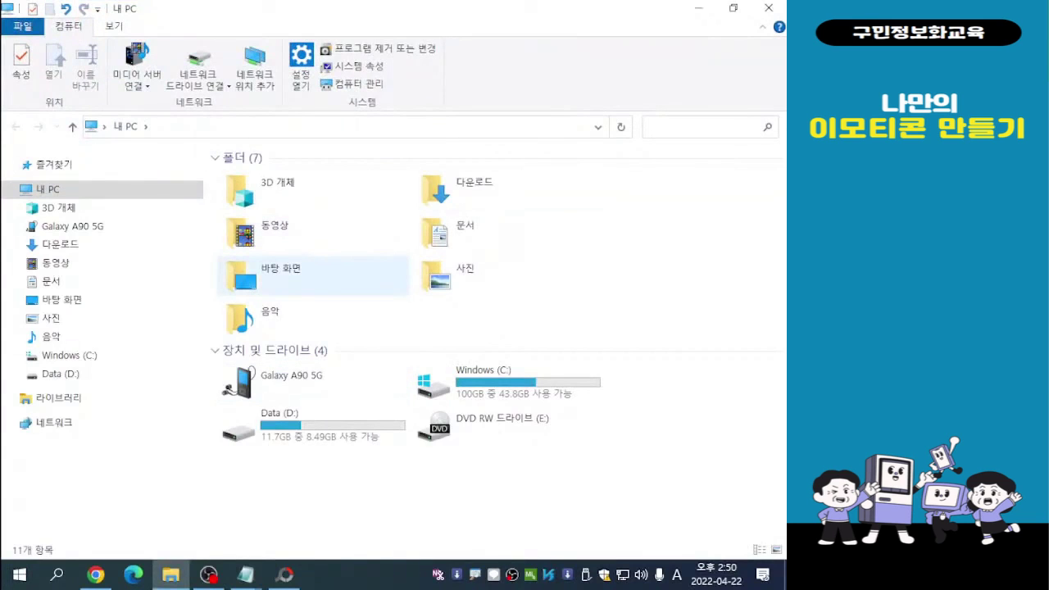
{"action": "double_click", "coordinate": [471, 188]}
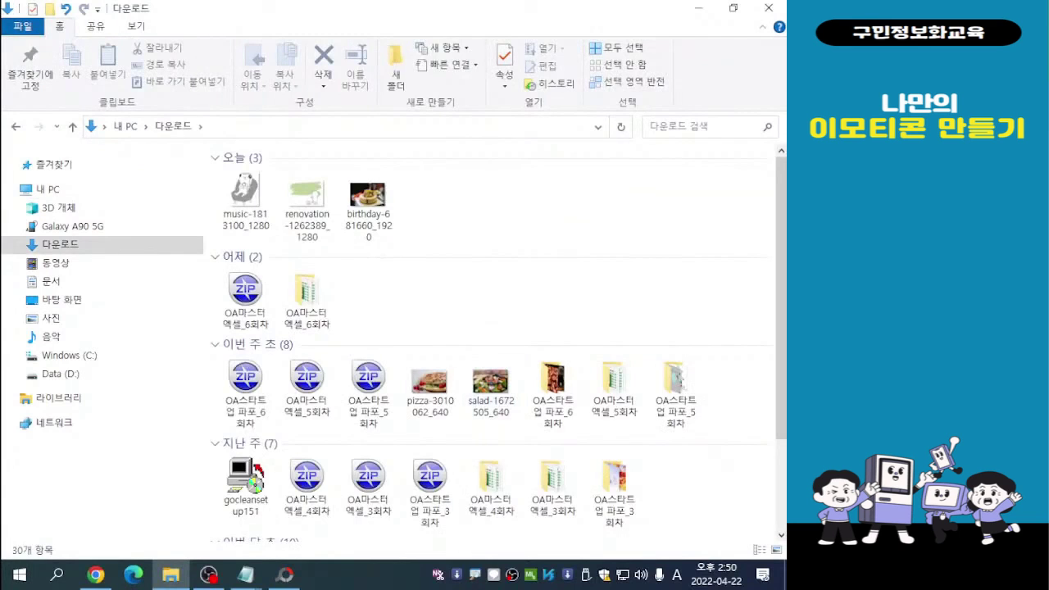
- View the three downloaded images in the photo viewer, starting with music-1813100_1280, and close the viewer
{"action": "double_click", "coordinate": [244, 187]}
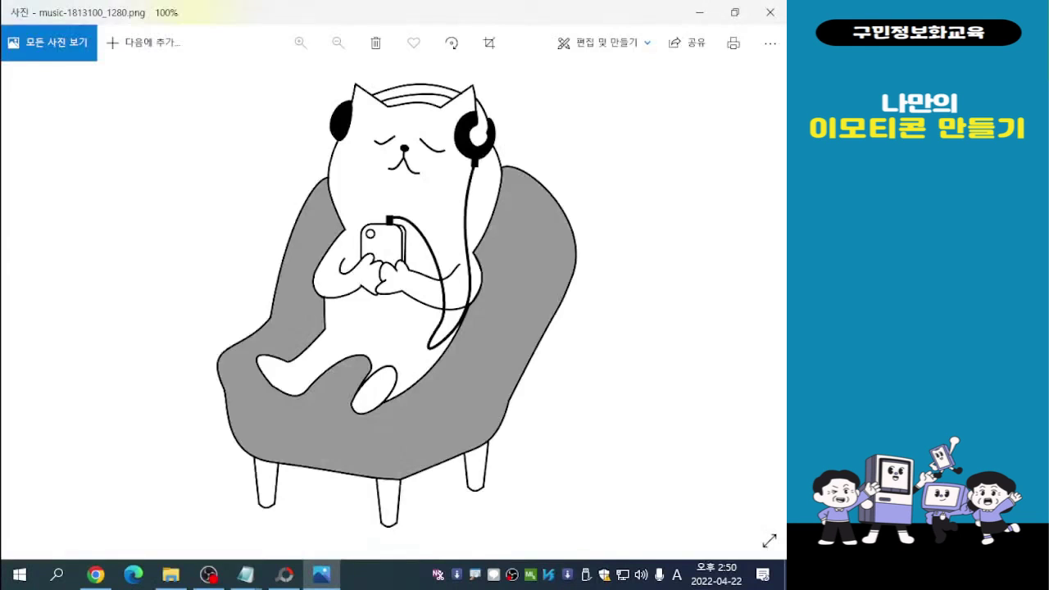
{"action": "key", "text": "Right"}
{"action": "key", "text": "Right"}
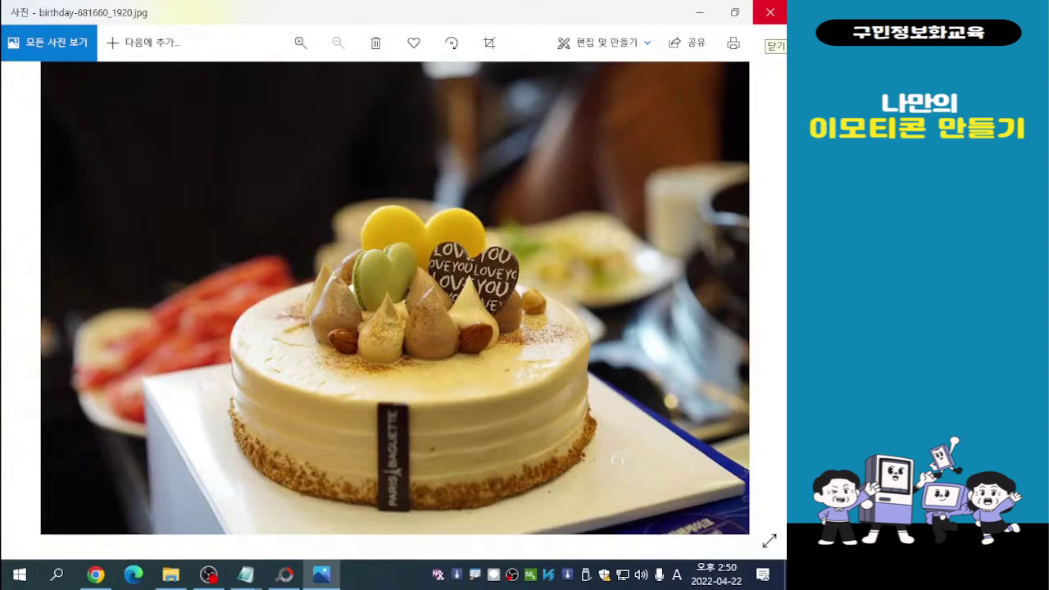
{"action": "left_click", "coordinate": [769, 12]}
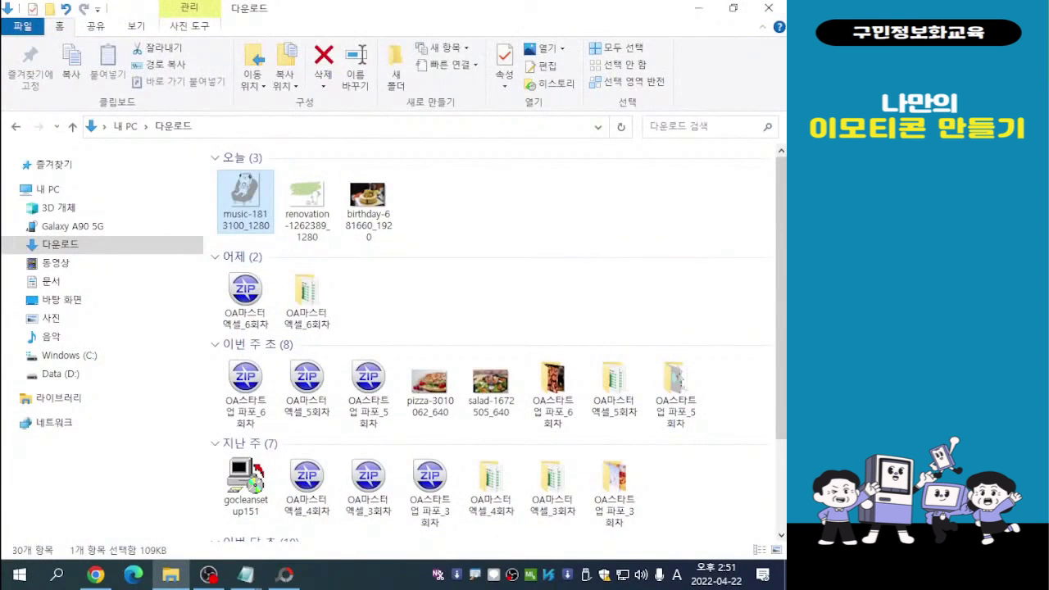
- Cut the three downloaded images music-1813100_1280, renovation-1262389_1280 and birthday-681660_1920 from the 다운로드 folder
{"action": "left_click", "coordinate": [525, 211]}
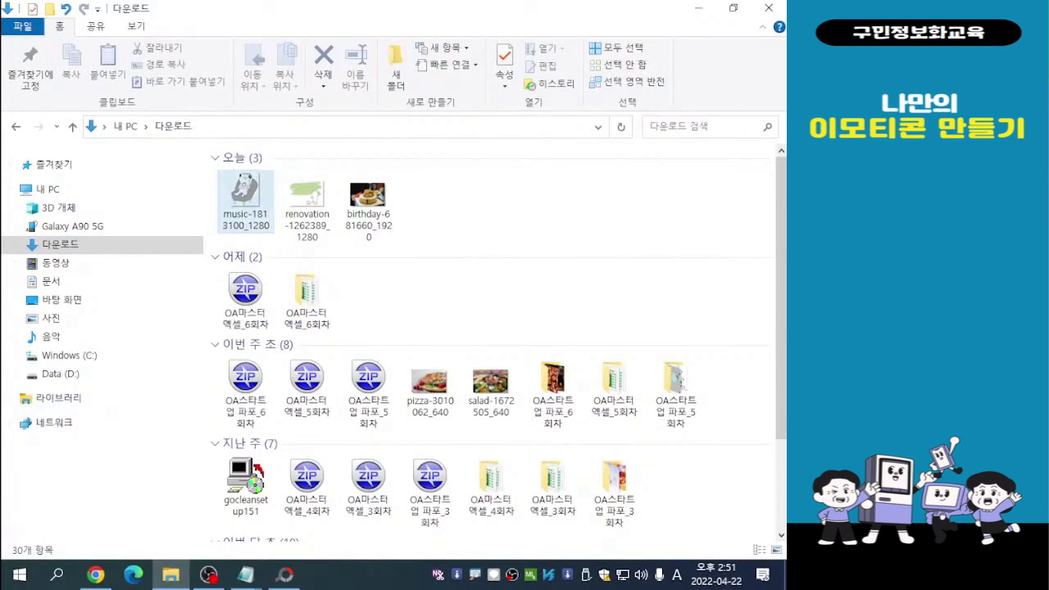
{"action": "left_click", "coordinate": [246, 197]}
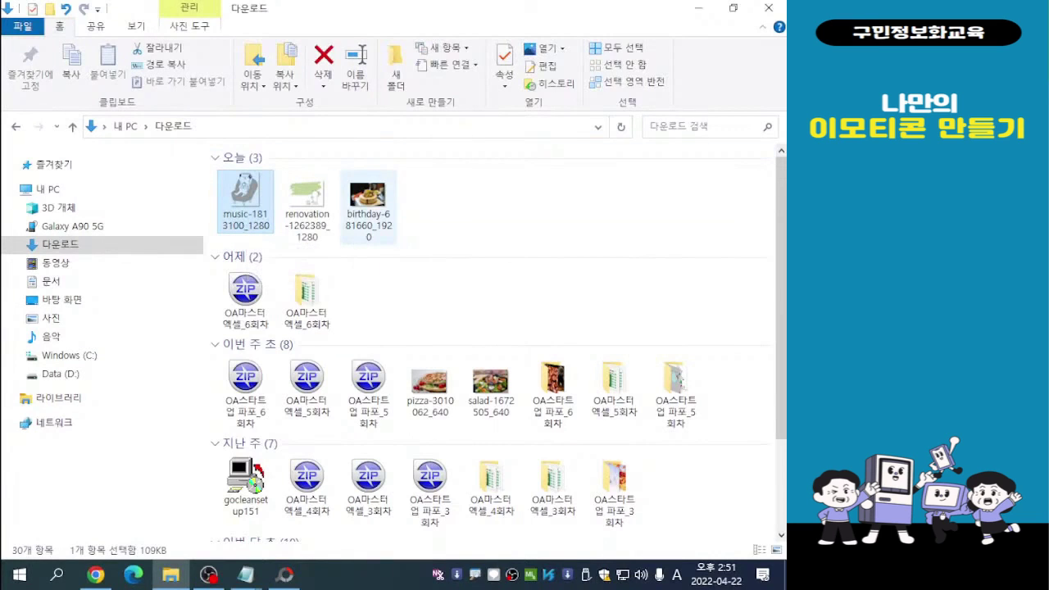
{"action": "left_click", "coordinate": [368, 201], "text": "shift"}
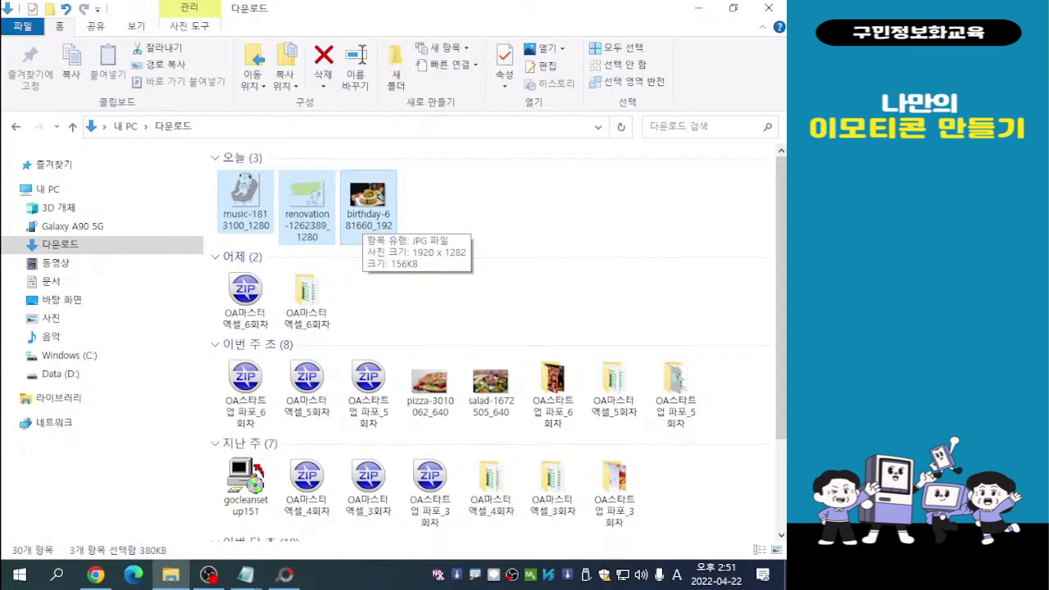
{"action": "right_click", "coordinate": [363, 205]}
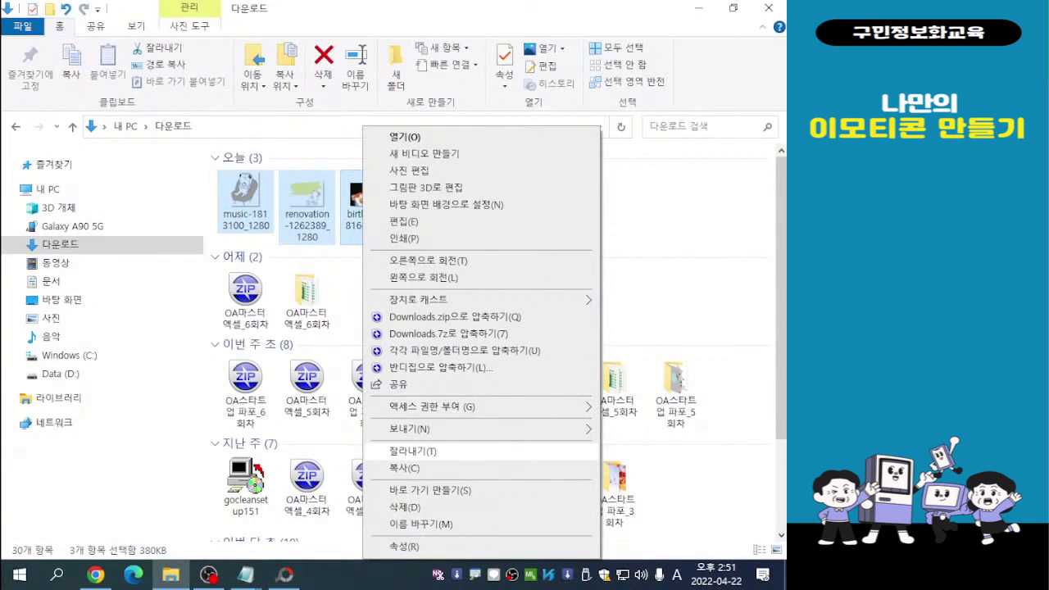
{"action": "left_click", "coordinate": [413, 451]}
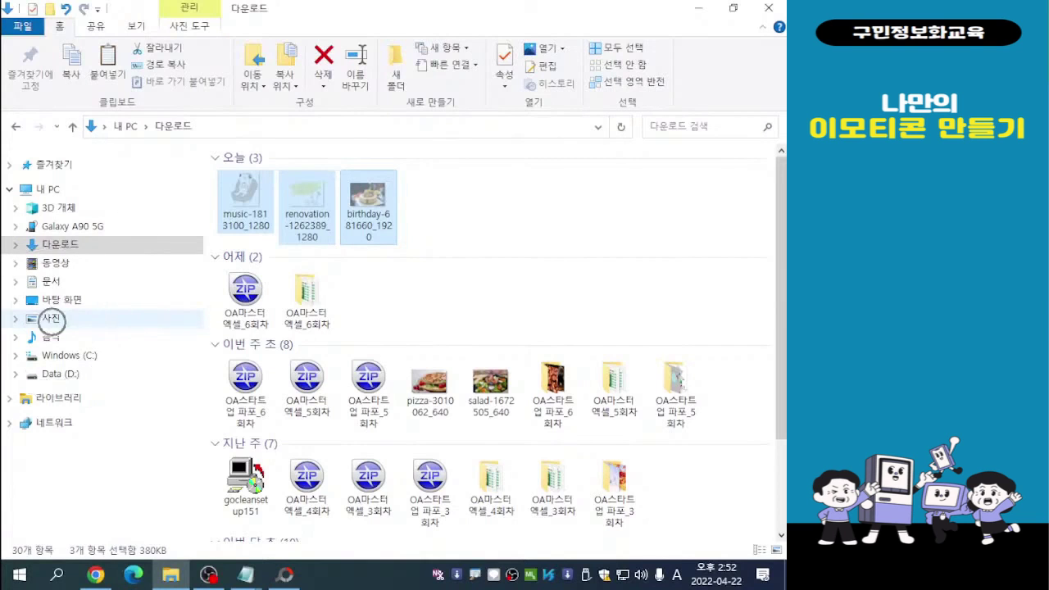
- Paste the three cut images into the 나만의 이모티콘 folder inside 사진
{"action": "left_click", "coordinate": [51, 320]}
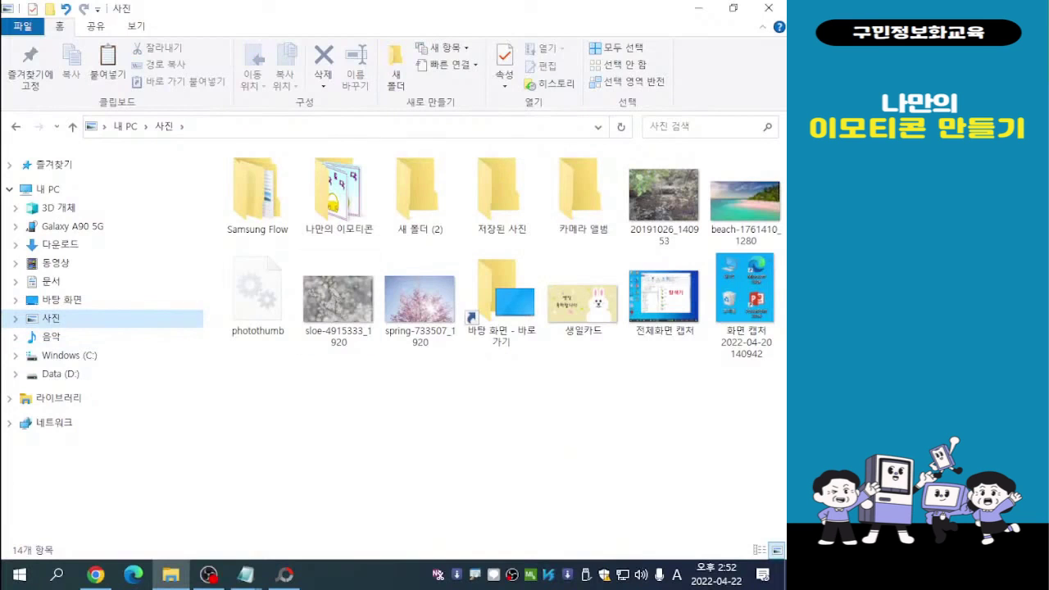
{"action": "mouse_move", "coordinate": [336, 223]}
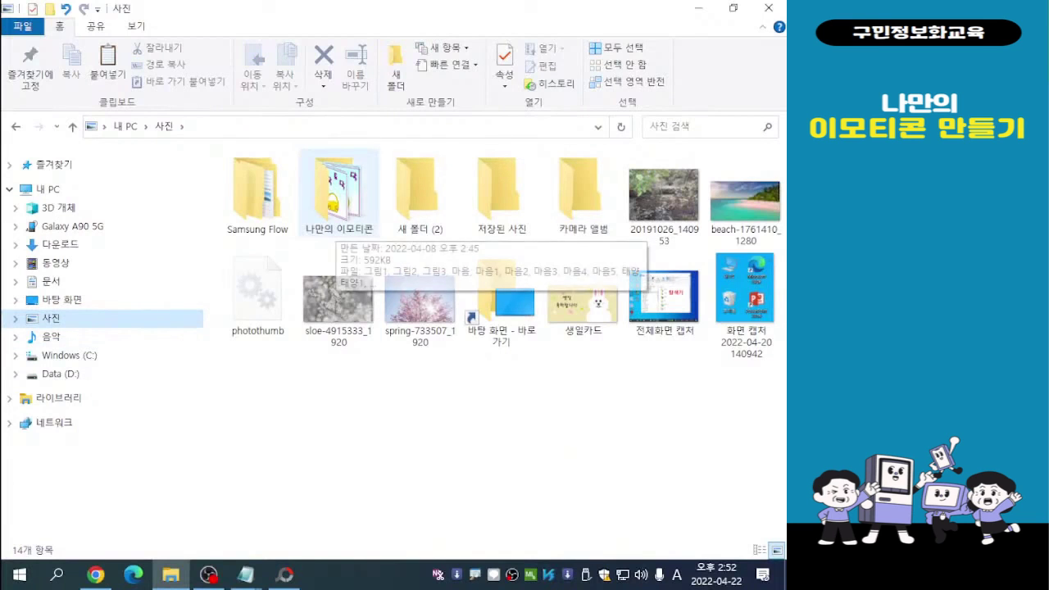
{"action": "double_click", "coordinate": [336, 223]}
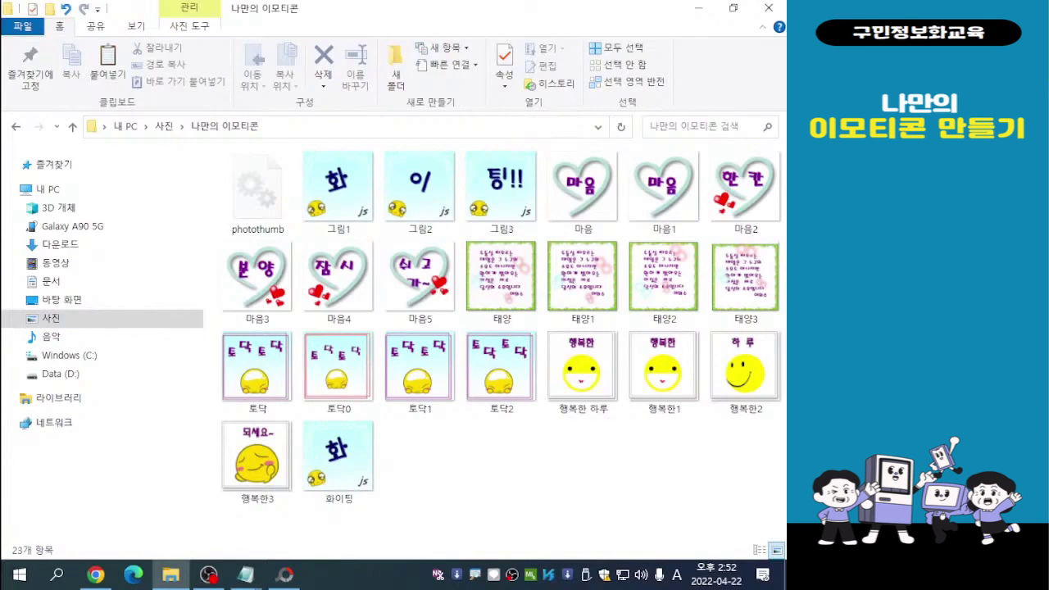
{"action": "right_click", "coordinate": [463, 228]}
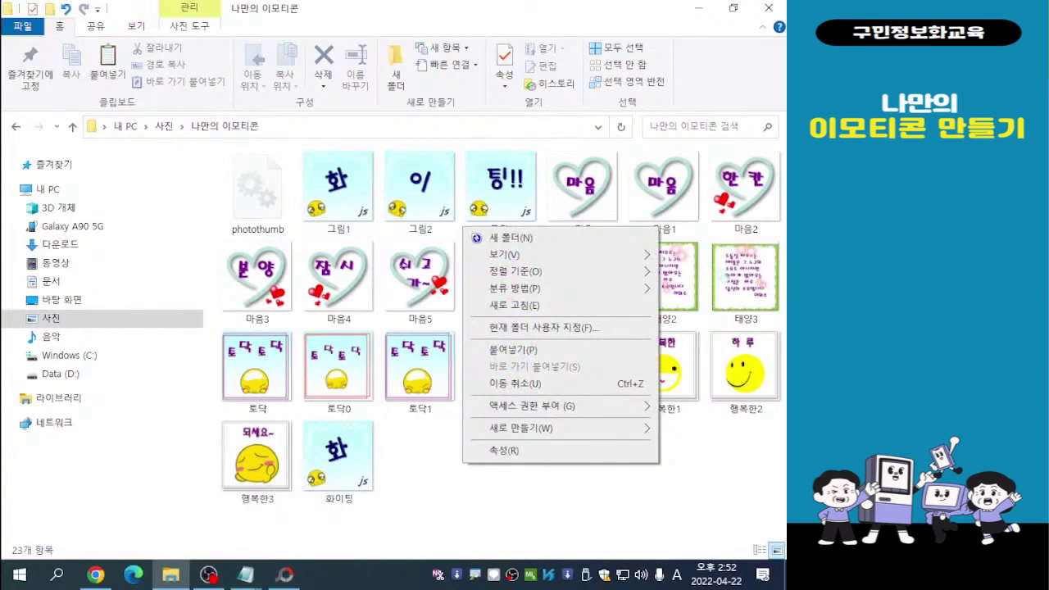
{"action": "left_click", "coordinate": [513, 349]}
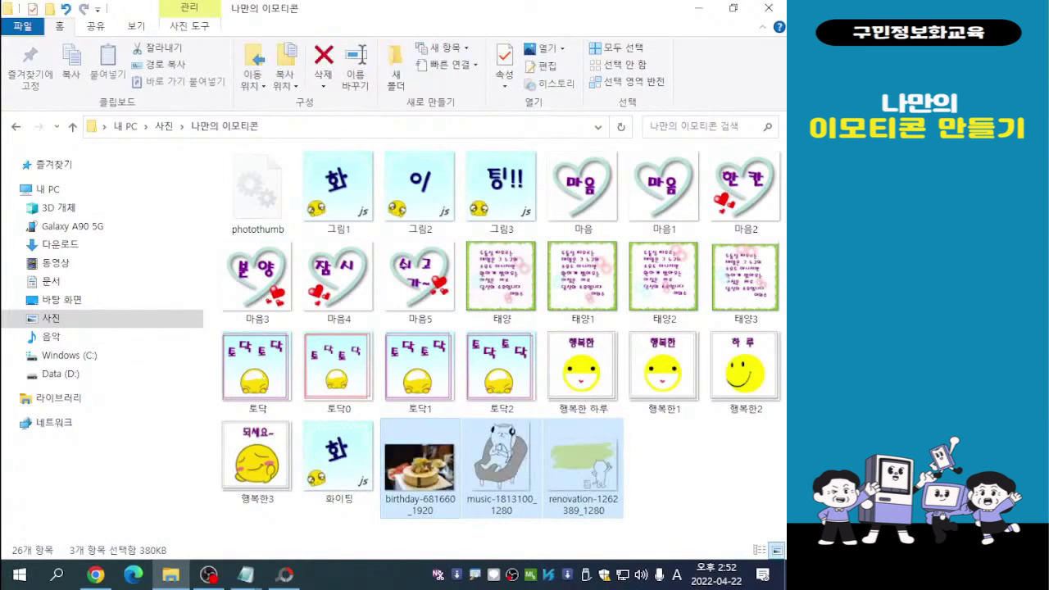
{"action": "left_click", "coordinate": [695, 476]}
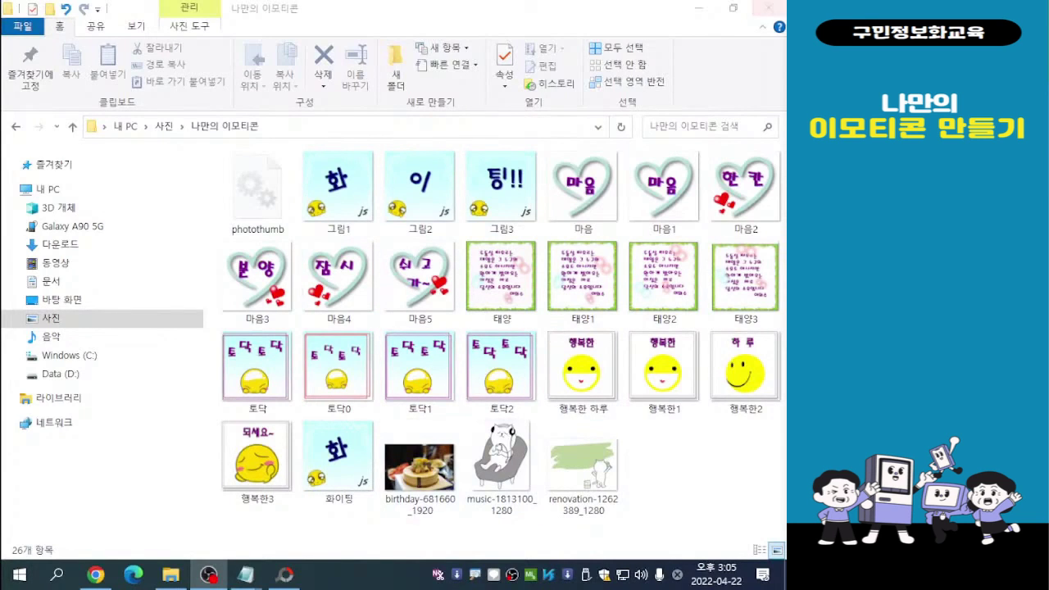
- Close the folder window and reopen the 나만의 이모티콘 folder in 사진 through 내 PC
{"action": "left_click", "coordinate": [768, 8]}
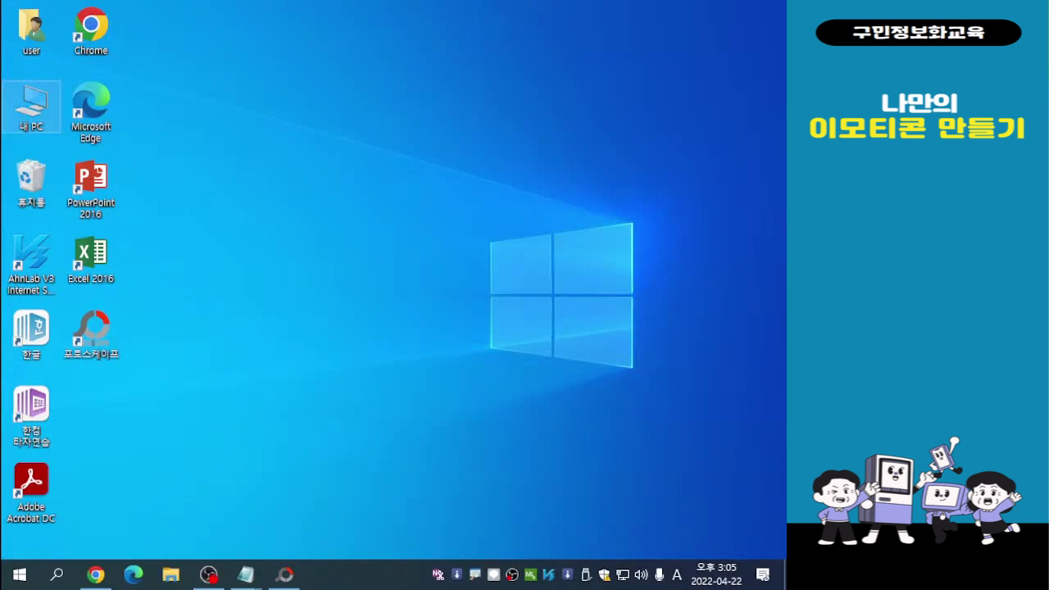
{"action": "double_click", "coordinate": [31, 106]}
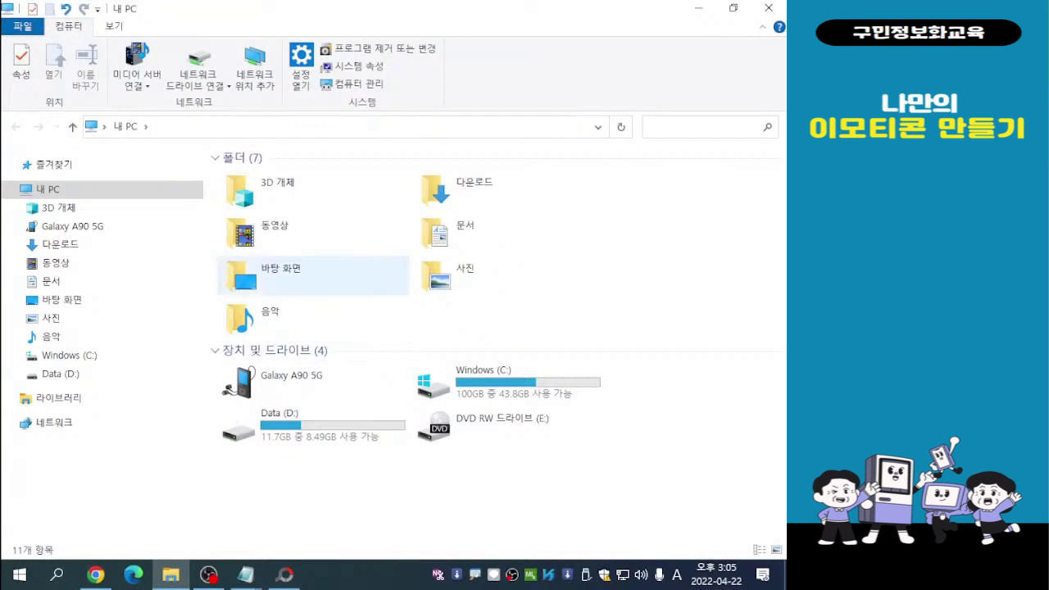
{"action": "double_click", "coordinate": [465, 275]}
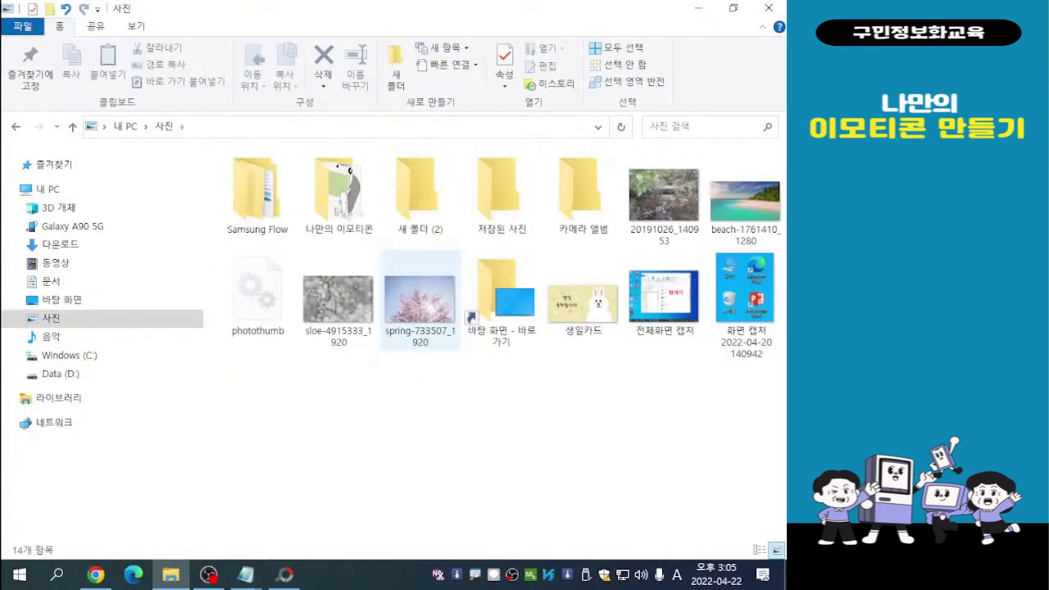
{"action": "double_click", "coordinate": [338, 193]}
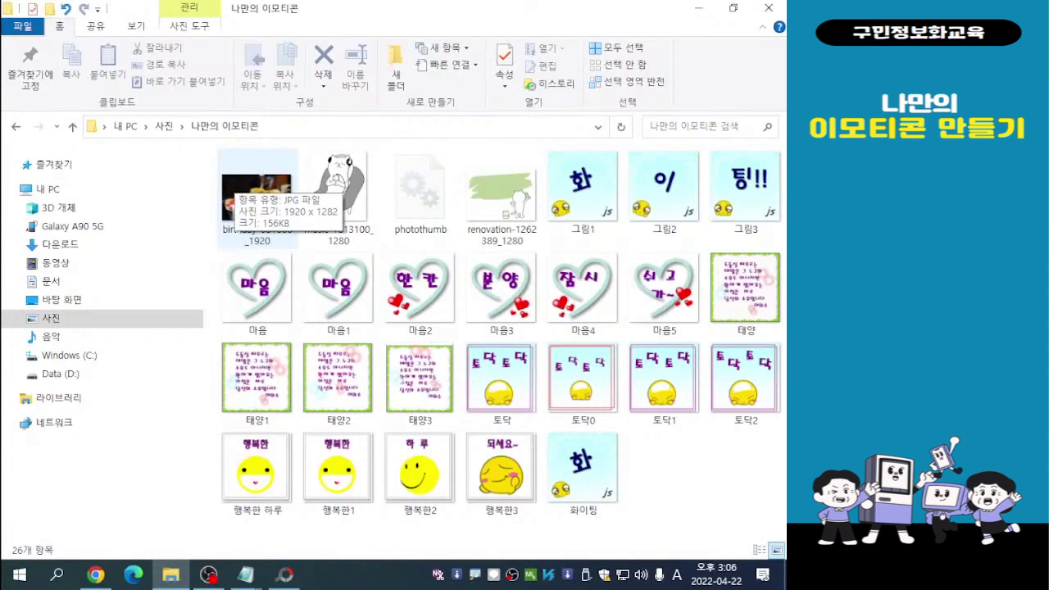
- Rename the cake photo birthday-681660_1920 as 케잌
{"action": "left_click", "coordinate": [238, 182]}
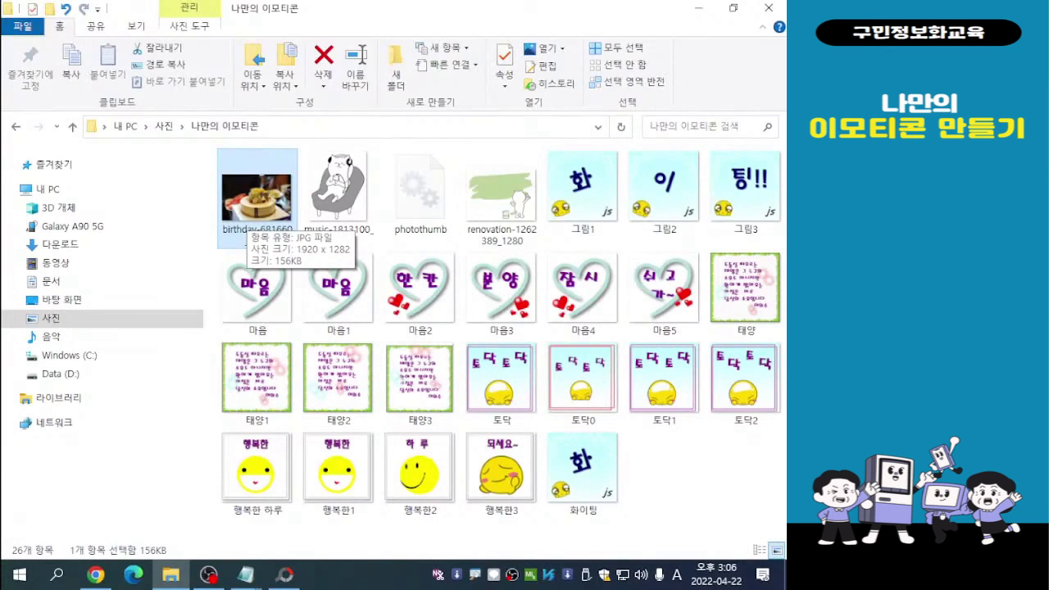
{"action": "key", "text": "F2"}
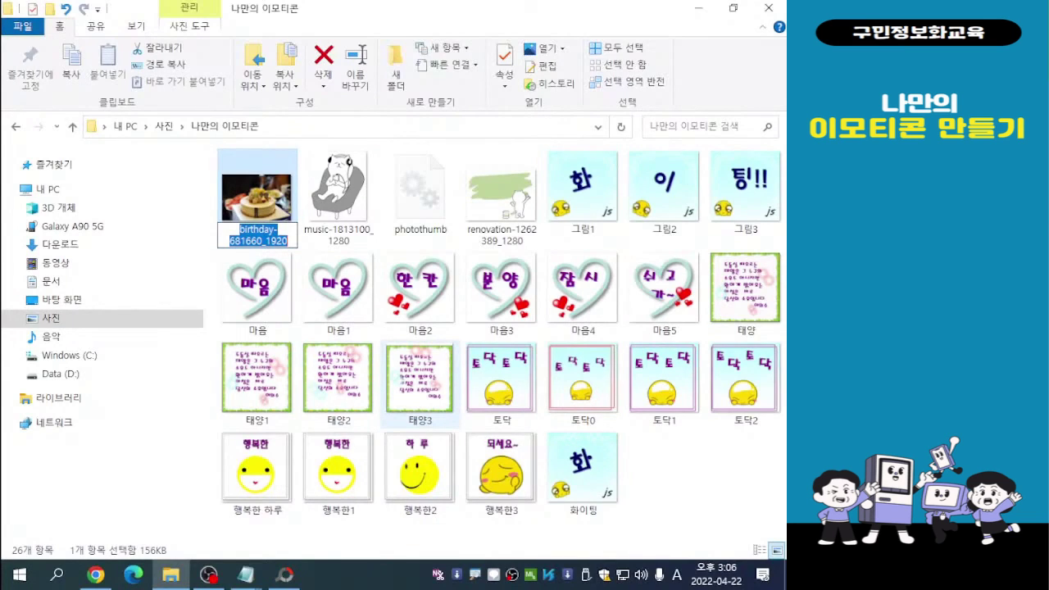
{"action": "type", "text": "zp"}
{"action": "key", "text": "BackSpace"}
{"action": "key", "text": "BackSpace"}
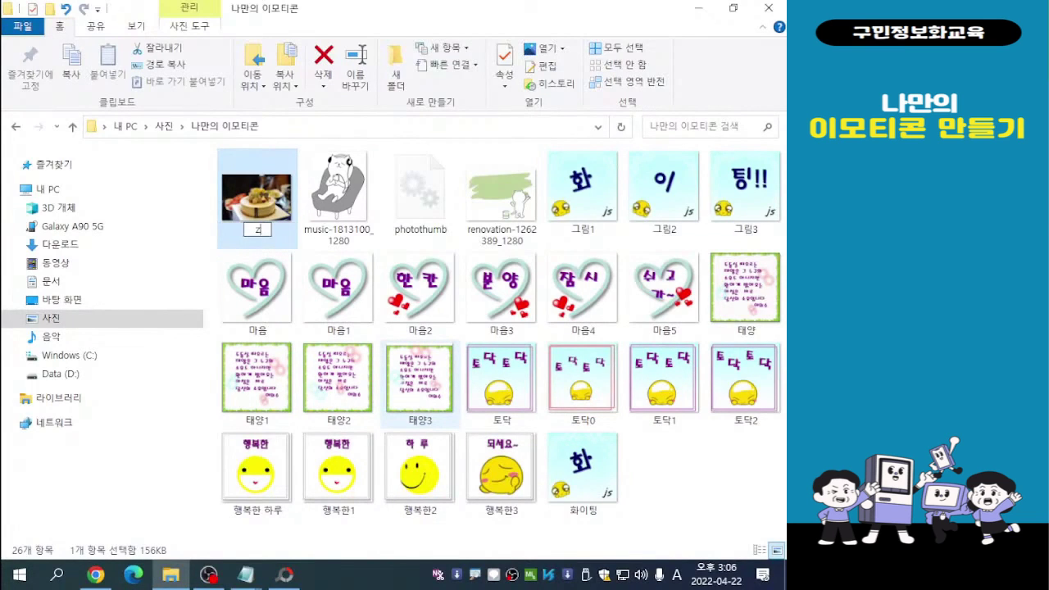
{"action": "key", "text": "Hangul"}
{"action": "type", "text": "케잌"}
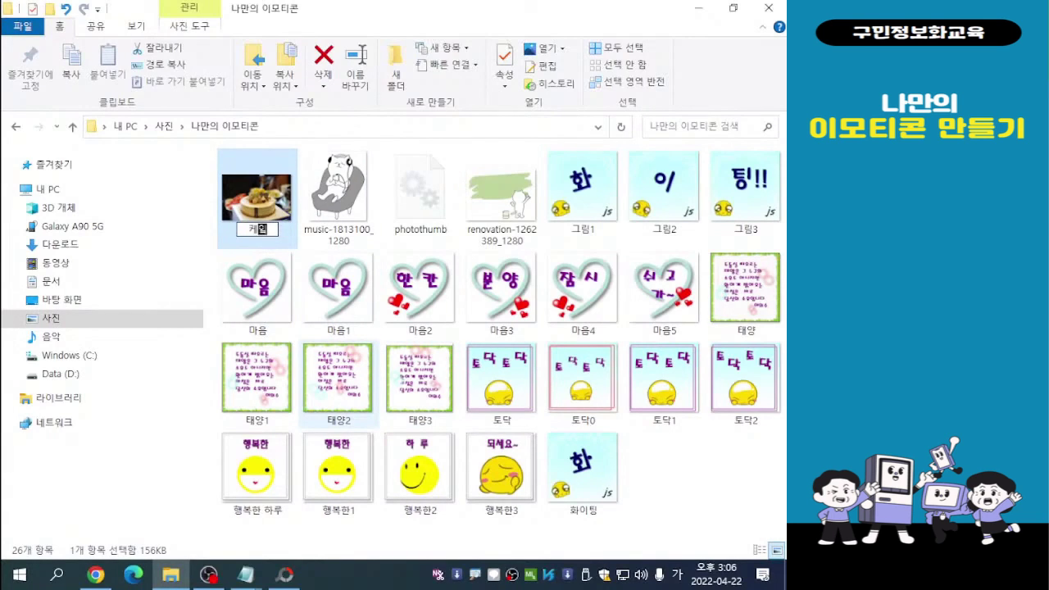
{"action": "key", "text": "Return"}
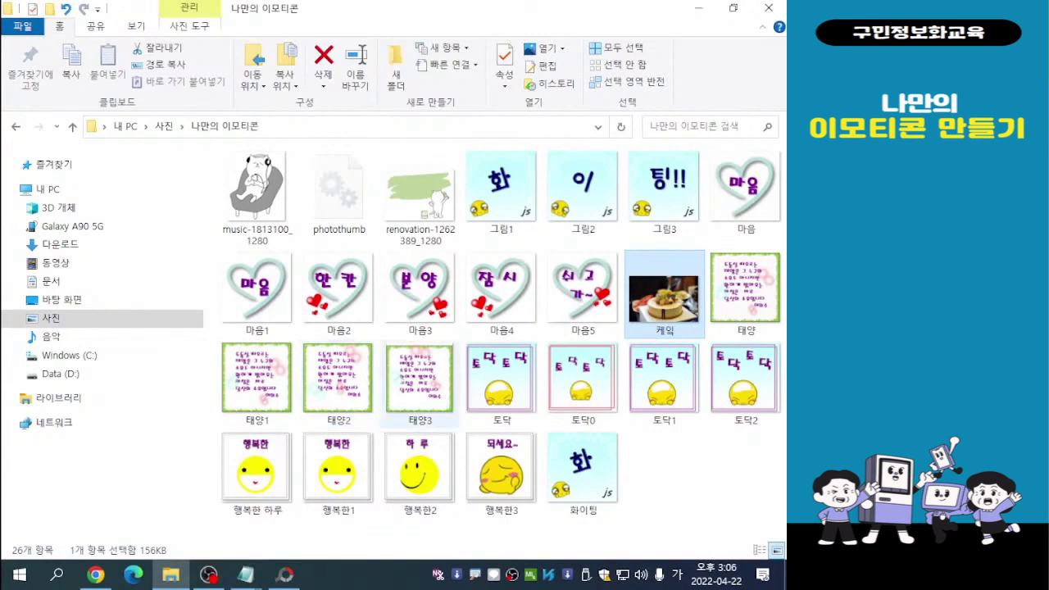
{"action": "left_click", "coordinate": [694, 478]}
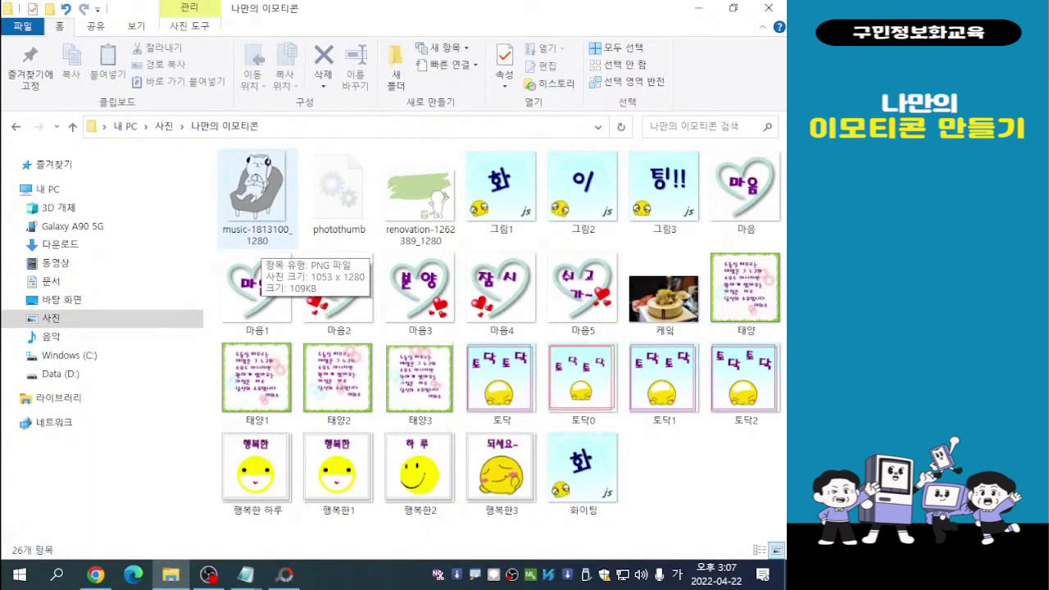
- Rename the armchair cat image music-1813100_1280 as 고양이
{"action": "left_click", "coordinate": [260, 229]}
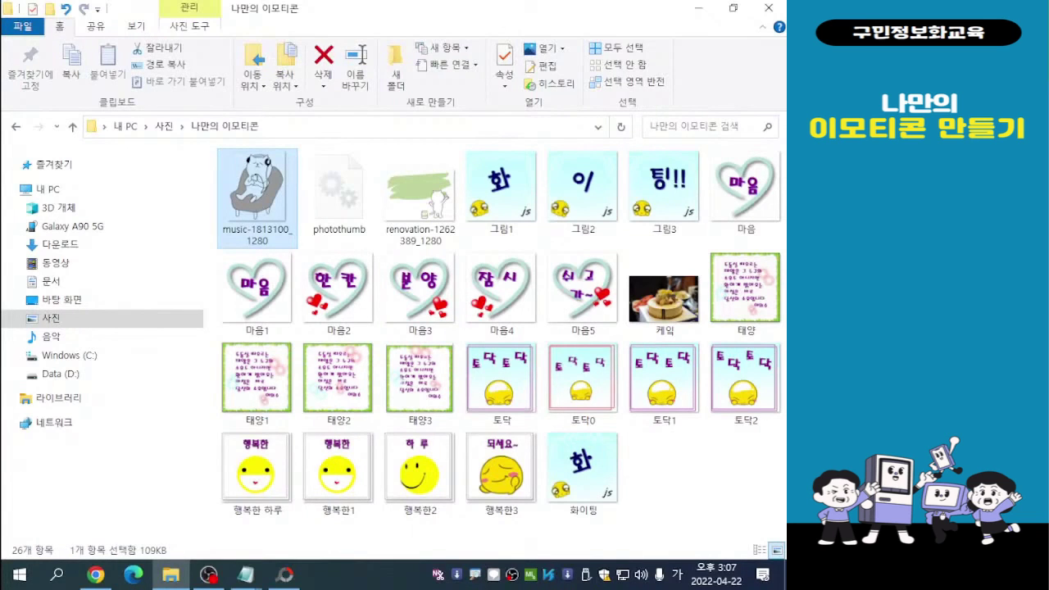
{"action": "key", "text": "F2"}
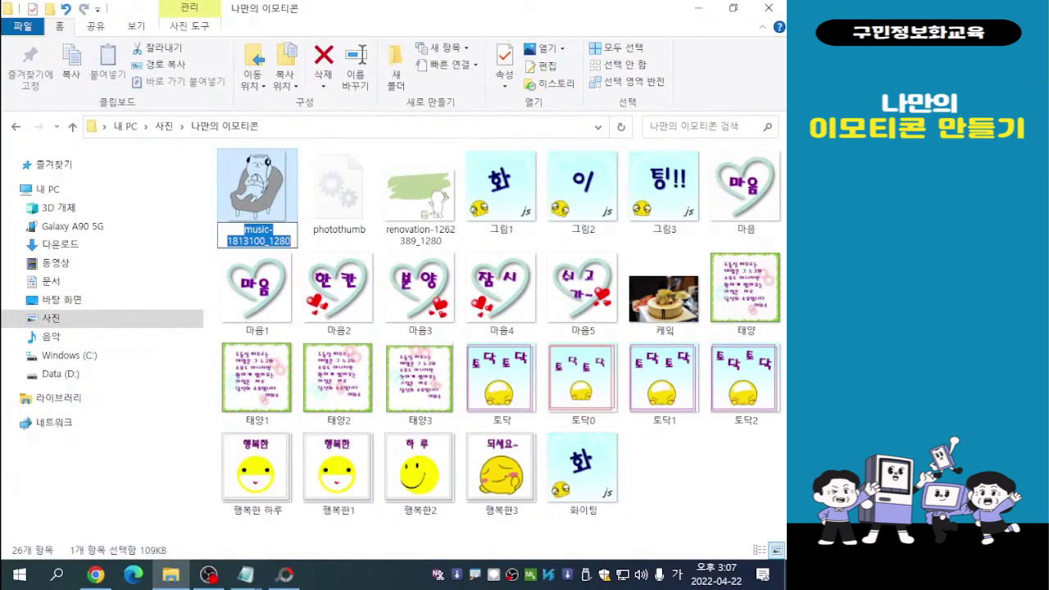
{"action": "type", "text": "고양이"}
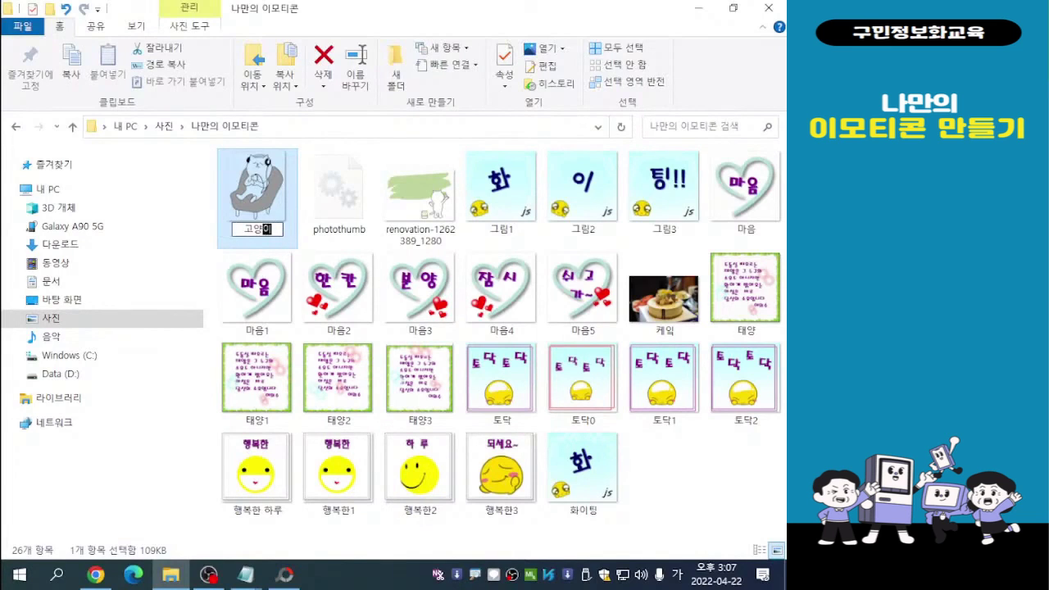
{"action": "key", "text": "Return"}
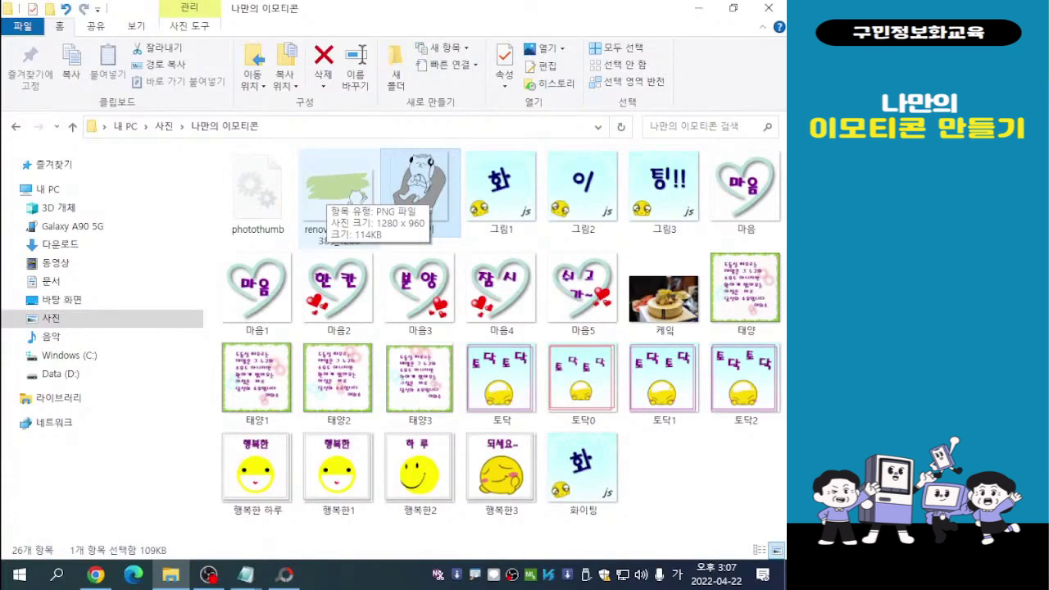
- Rename the cat image with the green paint, renovation-1262389_1280, as 고양이1
{"action": "left_click", "coordinate": [327, 190]}
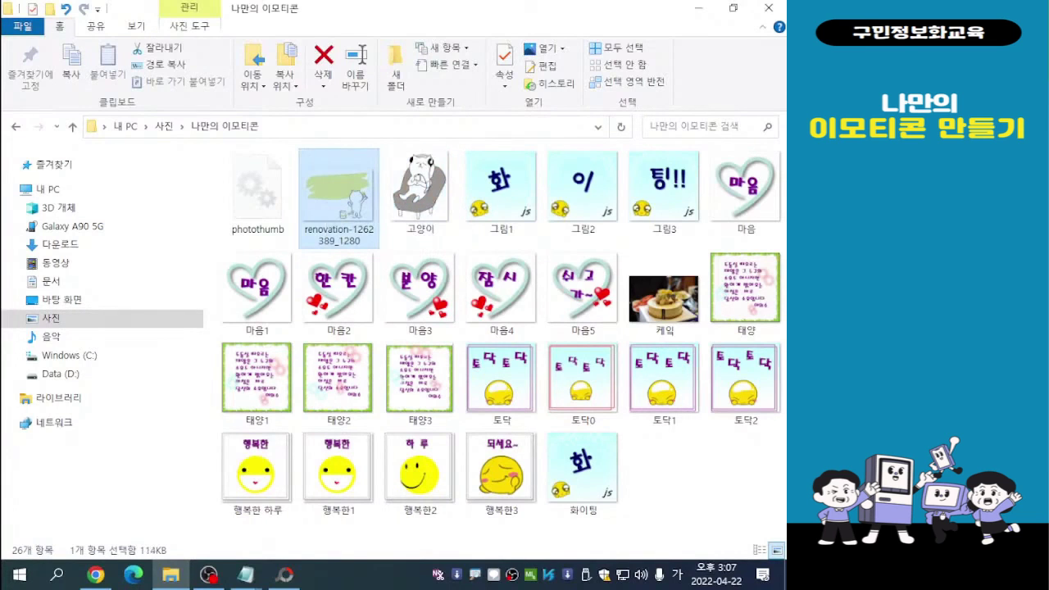
{"action": "key", "text": "F2"}
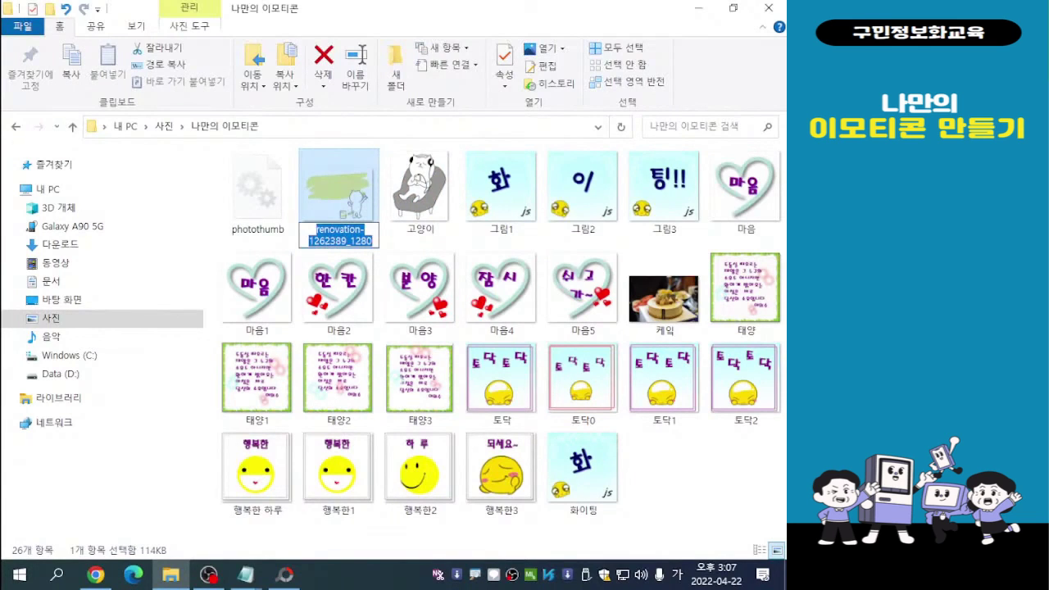
{"action": "type", "text": "고양이"}
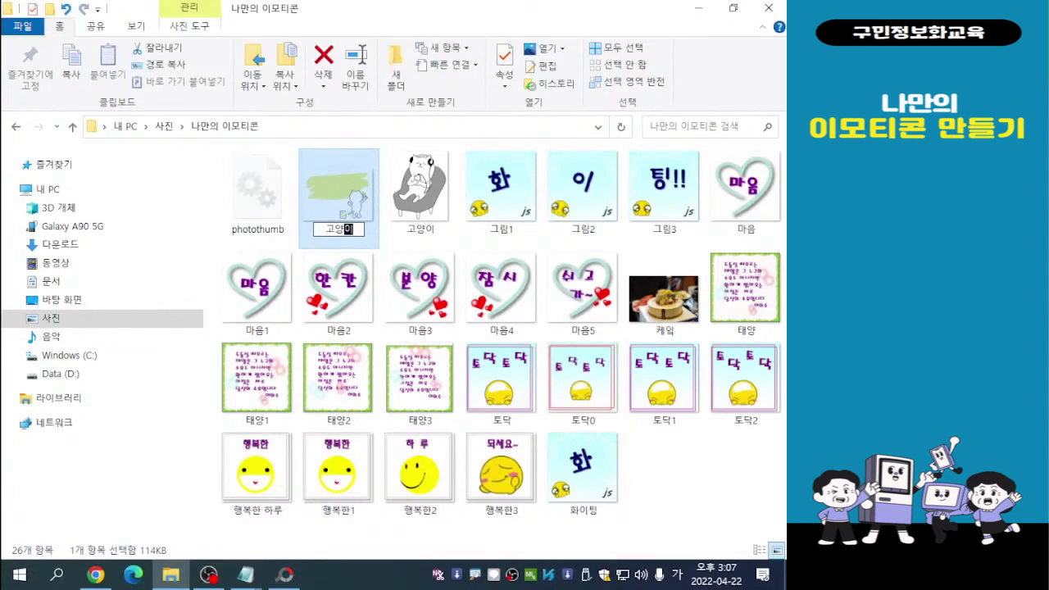
{"action": "type", "text": "1"}
{"action": "key", "text": "Return"}
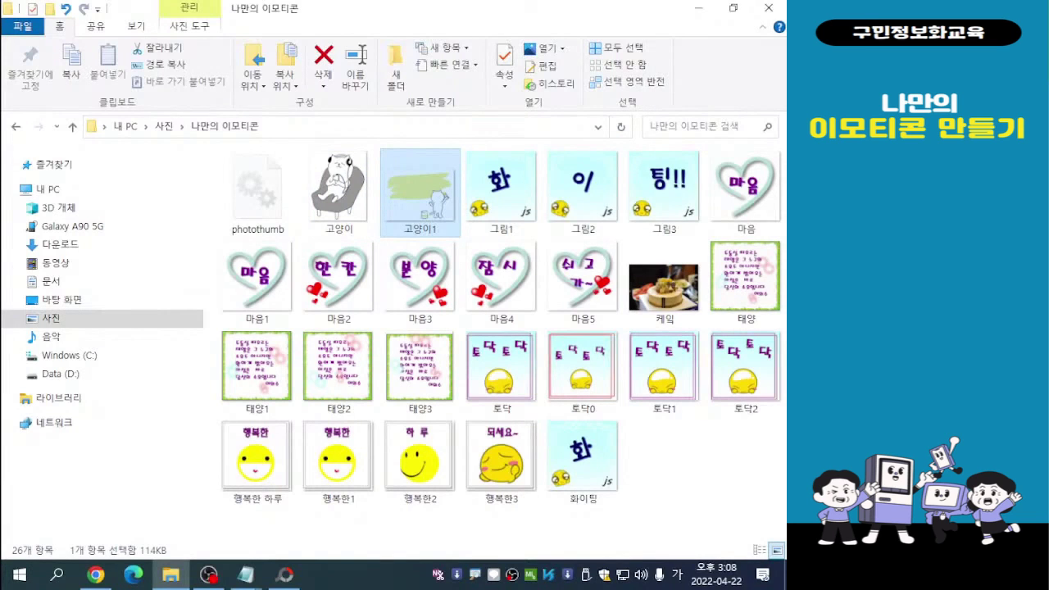
{"action": "left_click", "coordinate": [690, 473]}
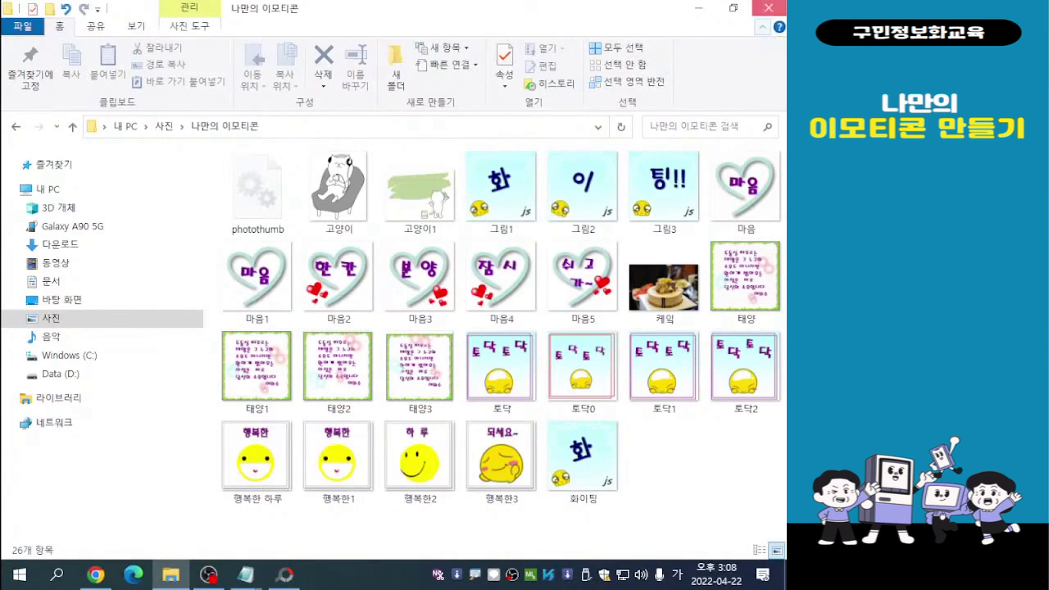
- Close the 나만의 이모티콘 folder window and switch to the photo editor (사진편집) in PhotoScape
{"action": "left_click", "coordinate": [766, 10]}
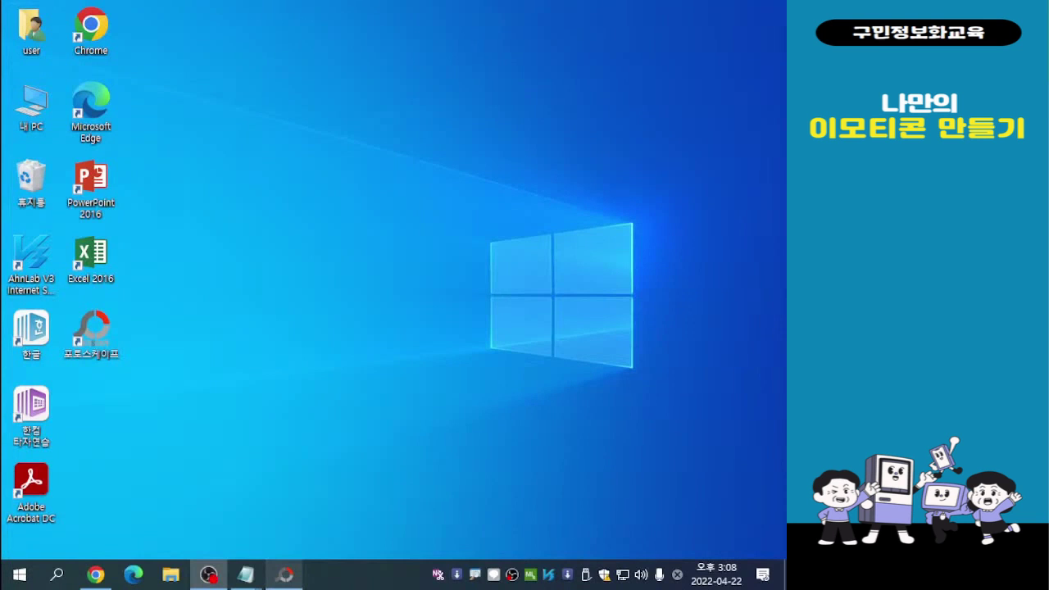
{"action": "mouse_move", "coordinate": [285, 575]}
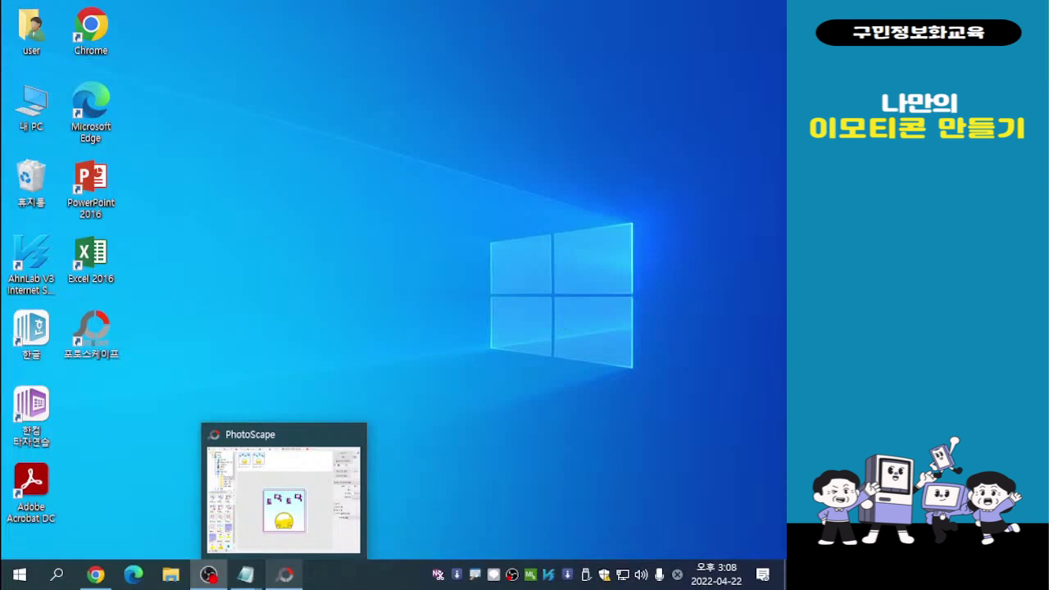
{"action": "left_click", "coordinate": [284, 575]}
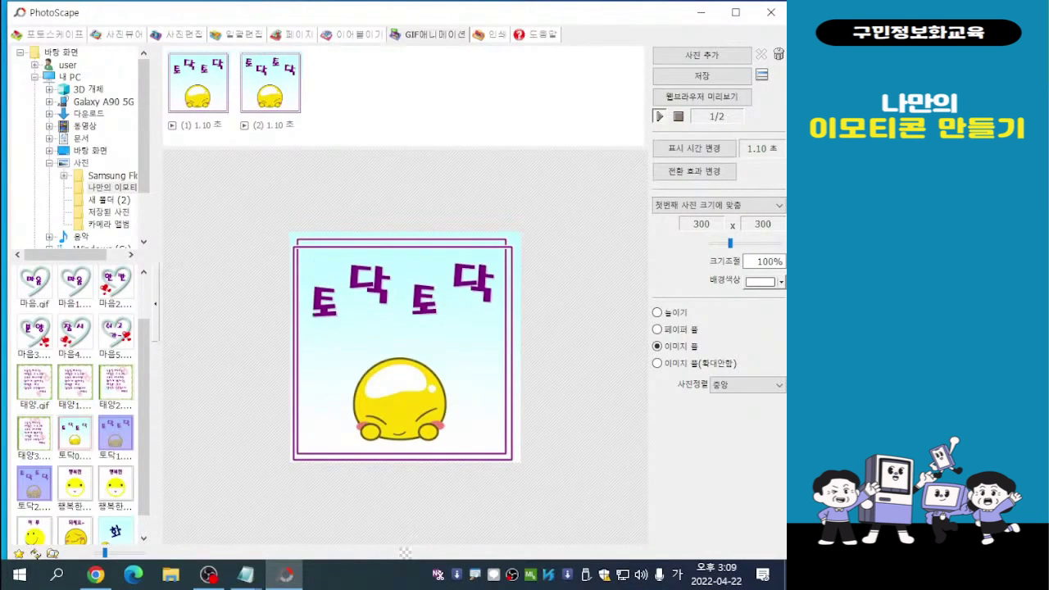
{"action": "left_click", "coordinate": [176, 34]}
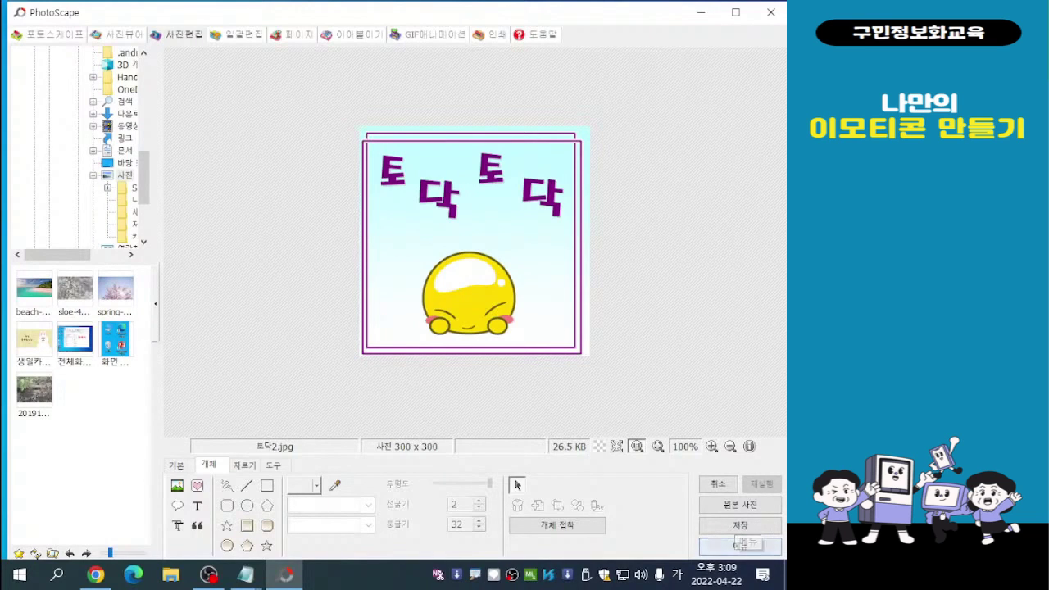
{"action": "left_click", "coordinate": [737, 543]}
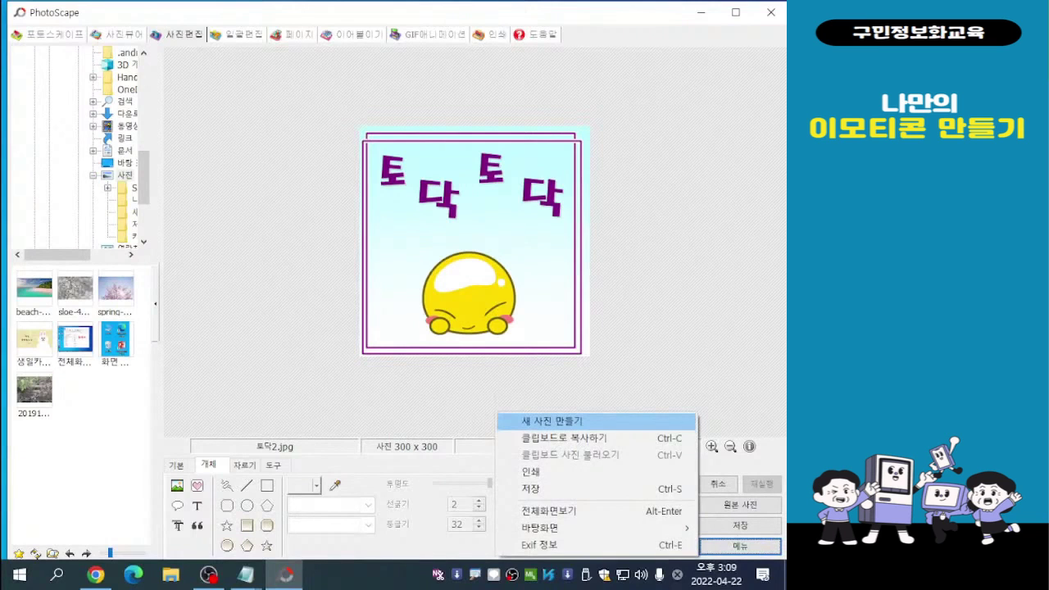
{"action": "left_click", "coordinate": [554, 421]}
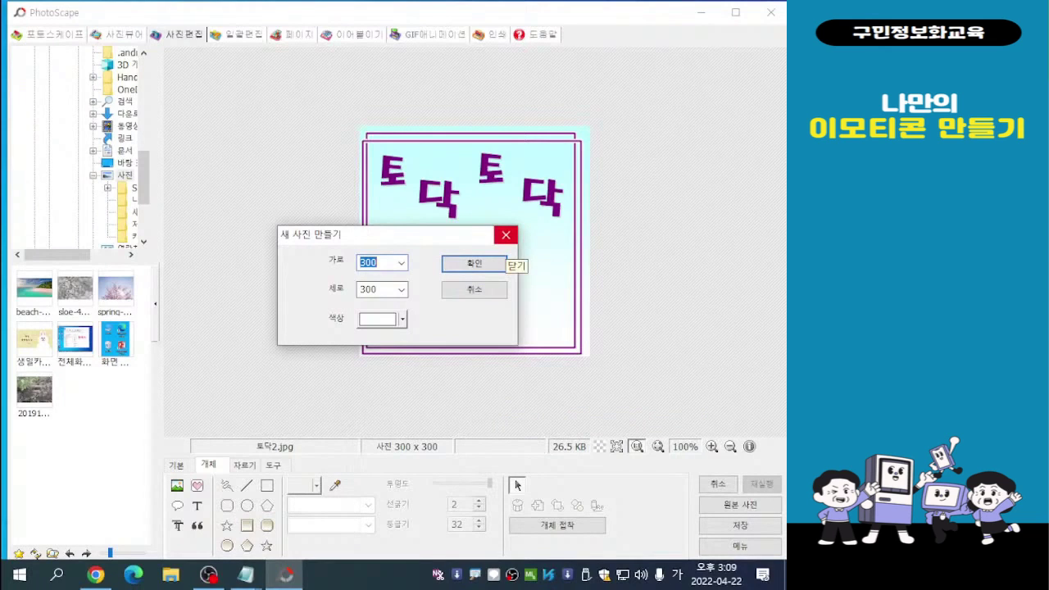
{"action": "left_click", "coordinate": [505, 235]}
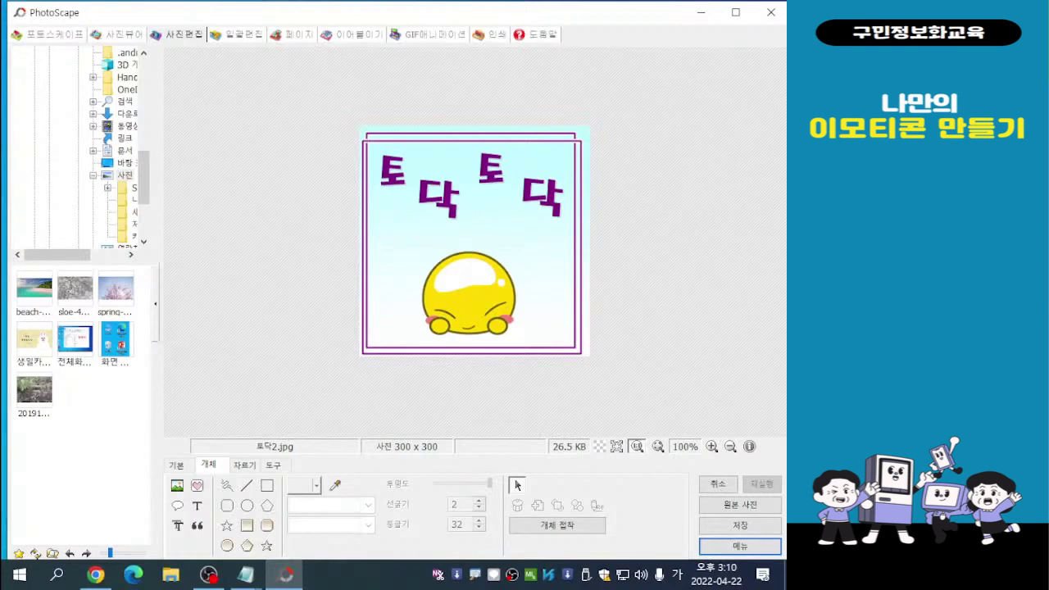
- Open the cake photo 케잌.jpg from the 나만의 이모티콘 folder for editing
{"action": "left_click_drag", "start_coordinate": [59, 255], "coordinate": [88, 255]}
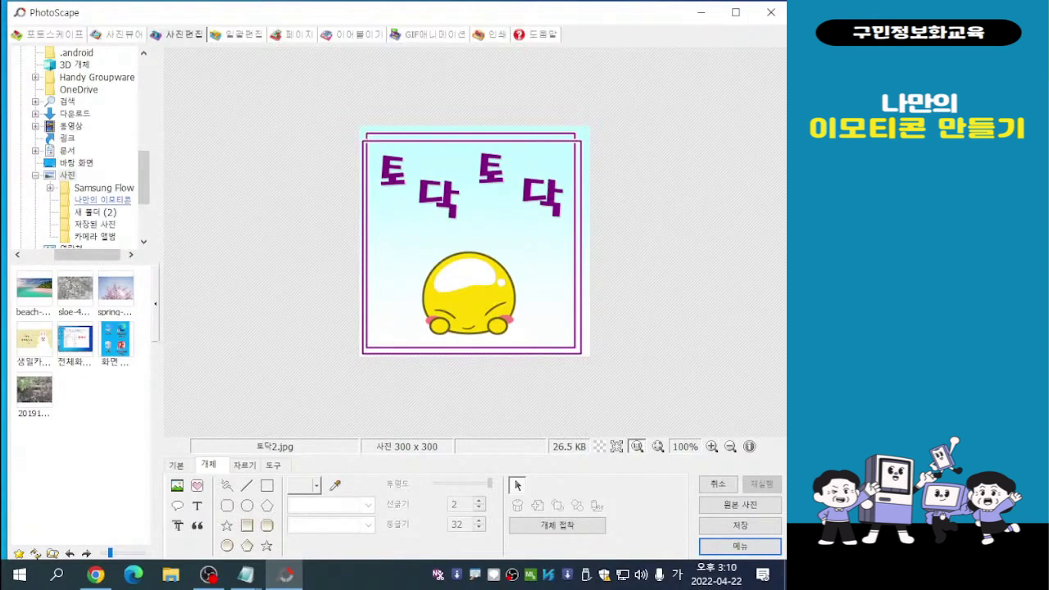
{"action": "left_click", "coordinate": [103, 199]}
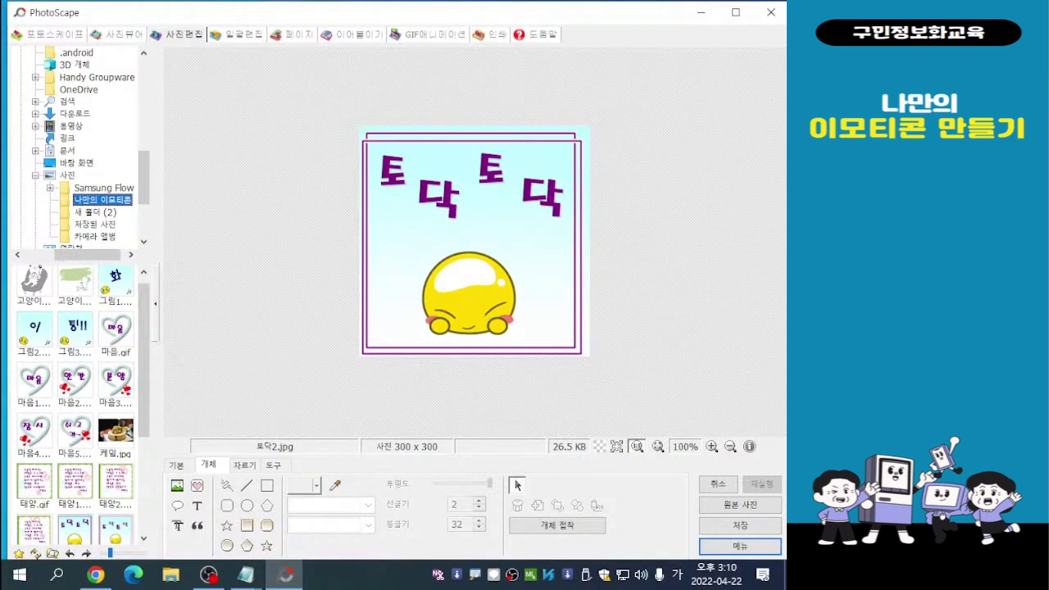
{"action": "left_click", "coordinate": [116, 431]}
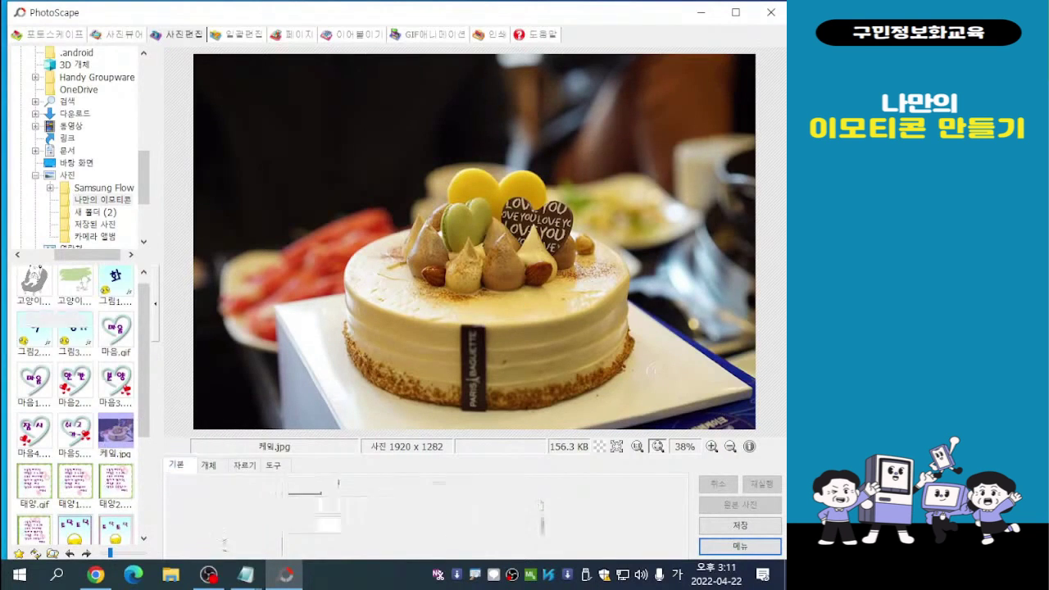
- Resize the cake photo to a width of 800 pixels with the aspect ratio kept
{"action": "left_click", "coordinate": [176, 465]}
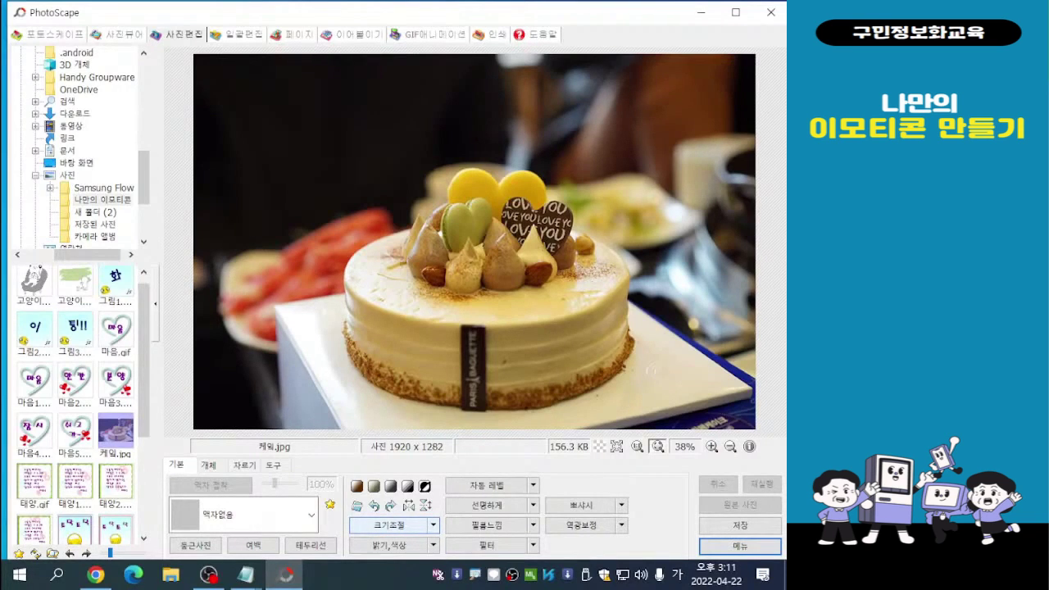
{"action": "key", "text": "ctrl"}
{"action": "left_click", "coordinate": [390, 525]}
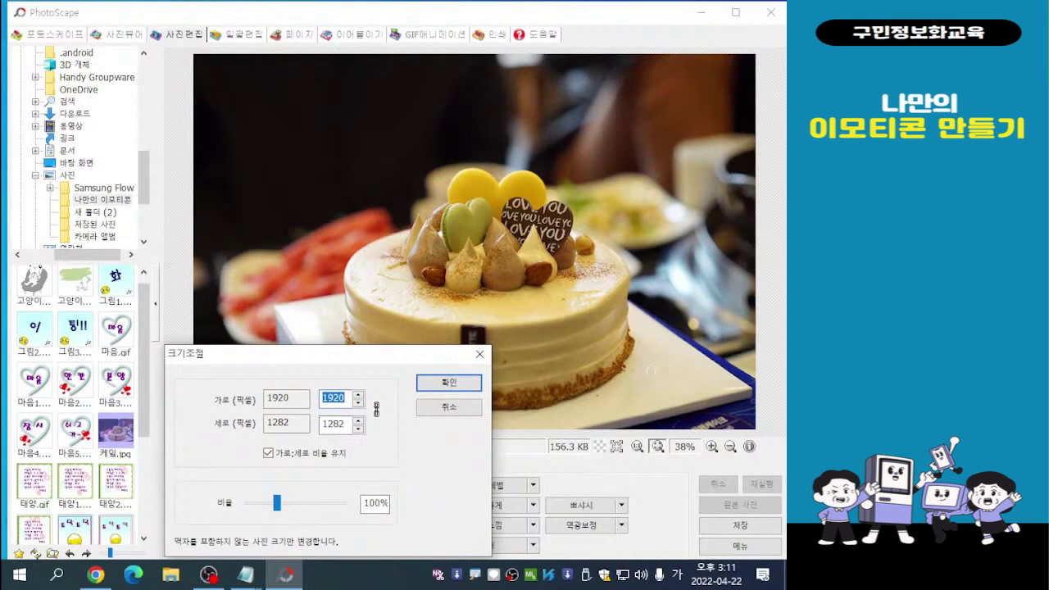
{"action": "left_click_drag", "start_coordinate": [344, 358], "coordinate": [258, 122]}
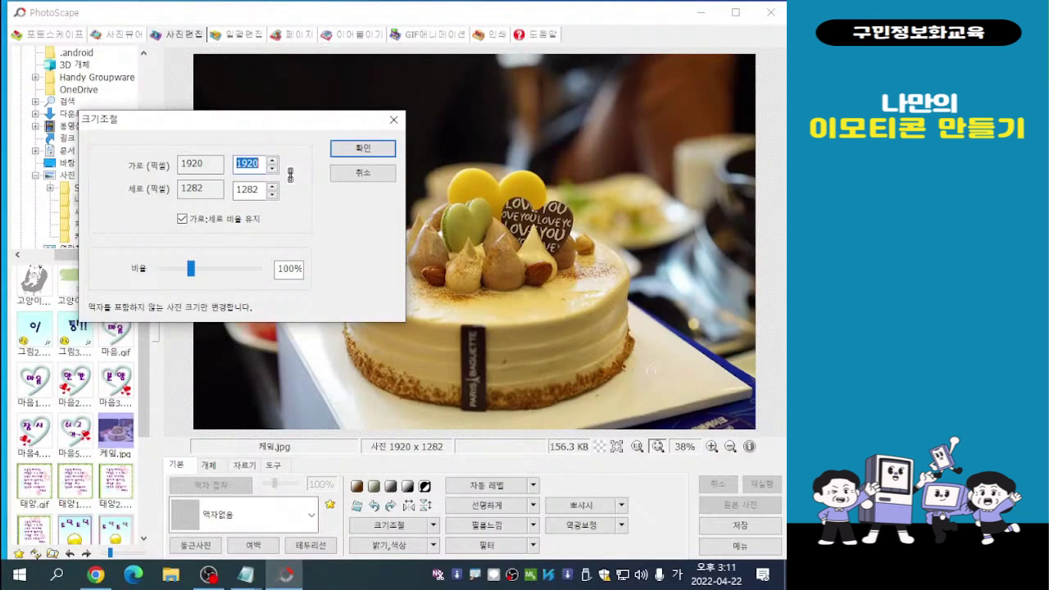
{"action": "left_click", "coordinate": [182, 219]}
{"action": "left_click", "coordinate": [182, 219]}
{"action": "left_click_drag", "start_coordinate": [259, 164], "coordinate": [236, 164]}
{"action": "type", "text": "800"}
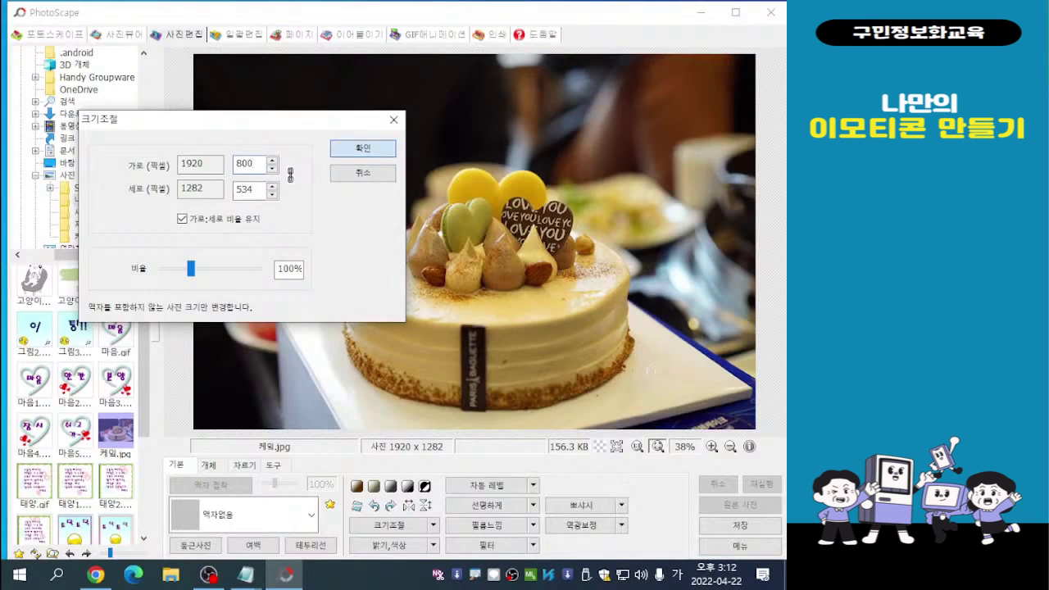
{"action": "key", "text": "Return"}
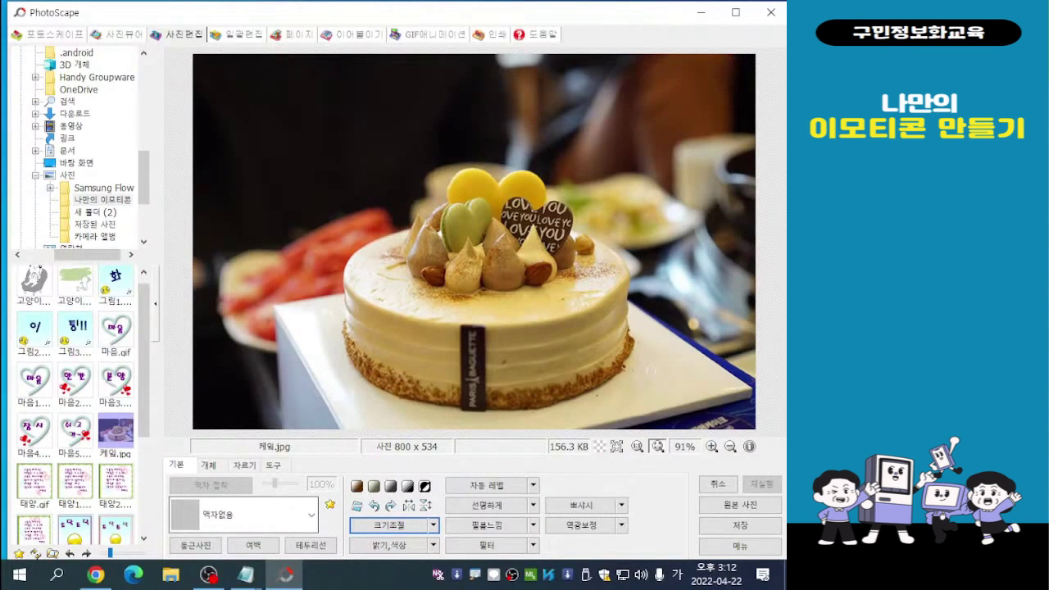
- Try the 노트 03 frame on the cake photo
{"action": "left_click", "coordinate": [311, 515]}
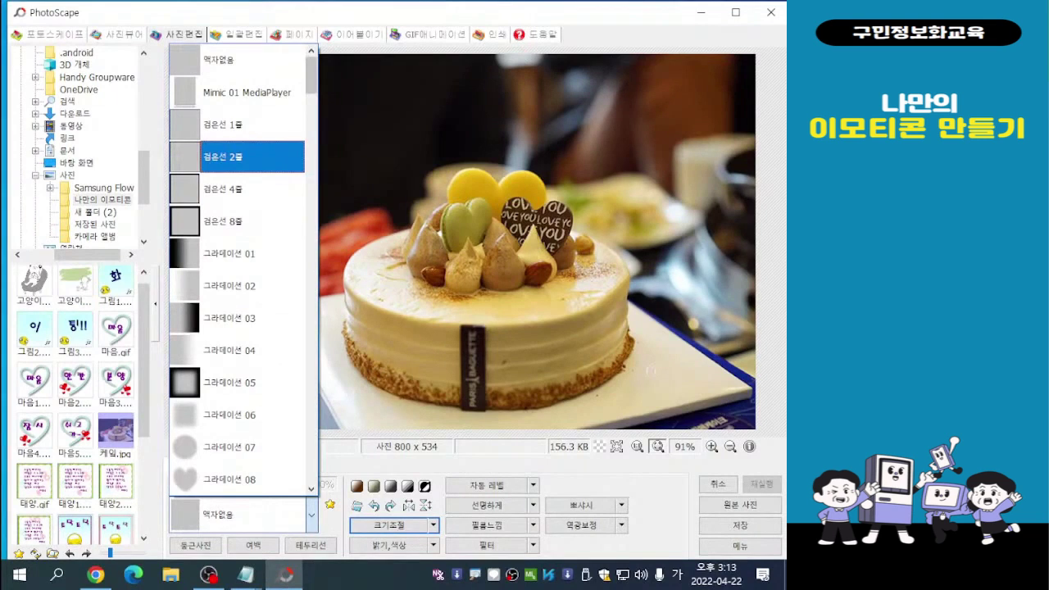
{"action": "scroll", "coordinate": [246, 221], "scroll_direction": "down", "scroll_amount": 3}
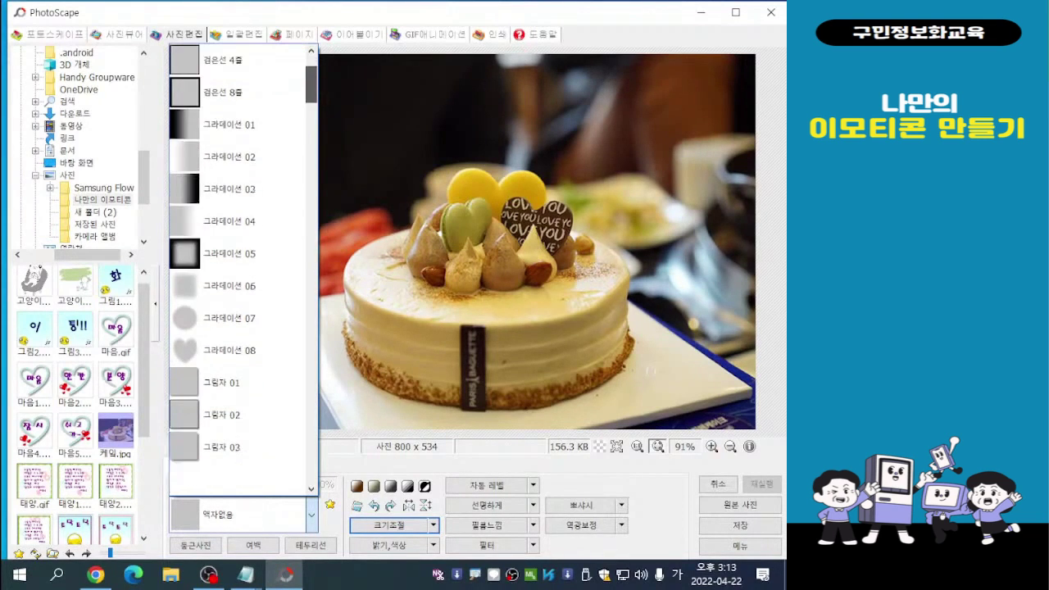
{"action": "scroll", "coordinate": [246, 350], "scroll_direction": "down", "scroll_amount": 3}
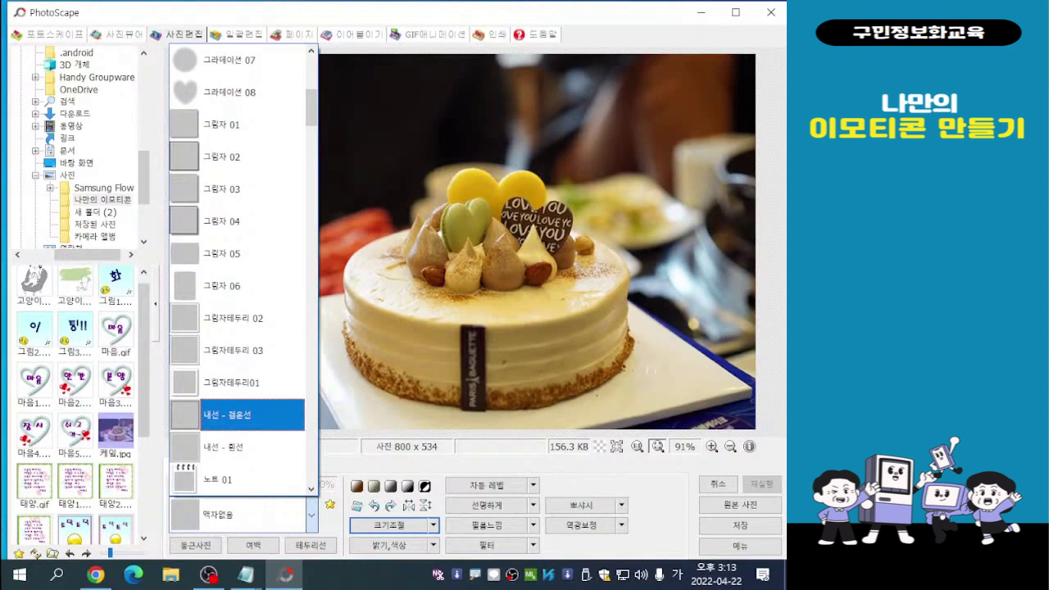
{"action": "scroll", "coordinate": [246, 415], "scroll_direction": "down", "scroll_amount": 3}
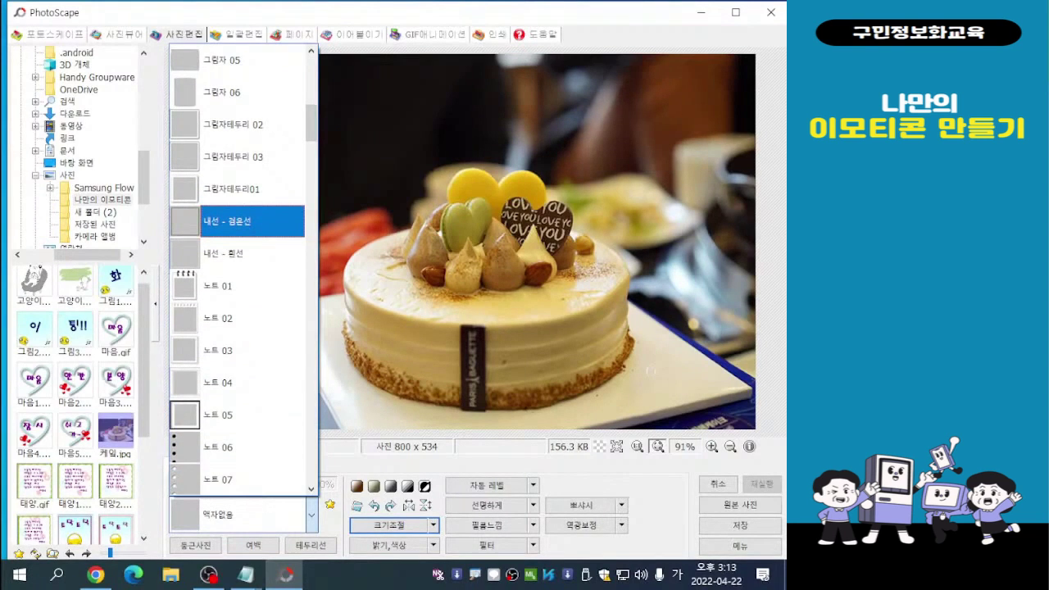
{"action": "left_click", "coordinate": [233, 350]}
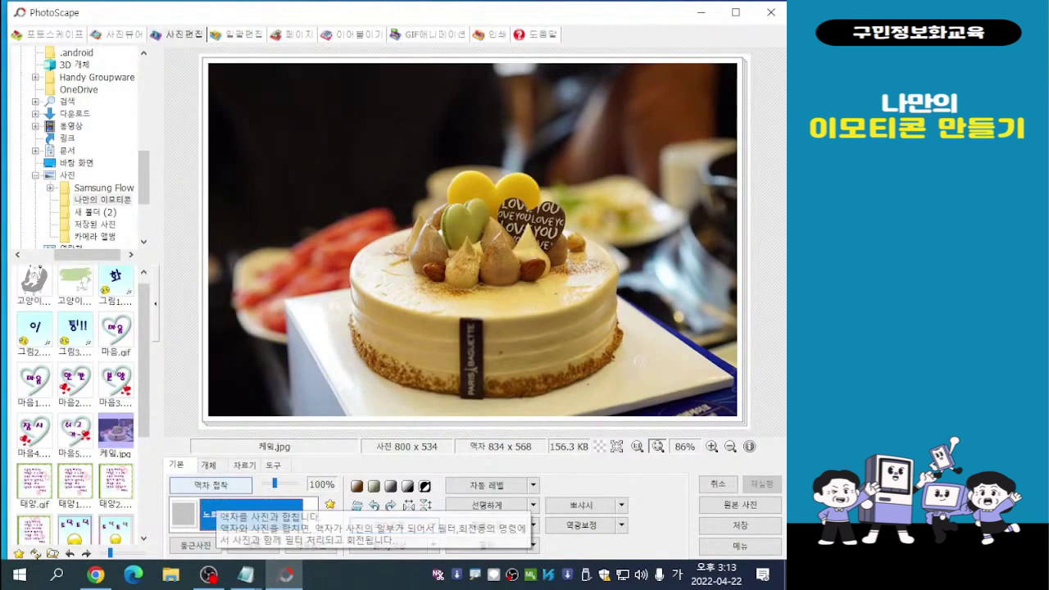
{"action": "left_click", "coordinate": [311, 515]}
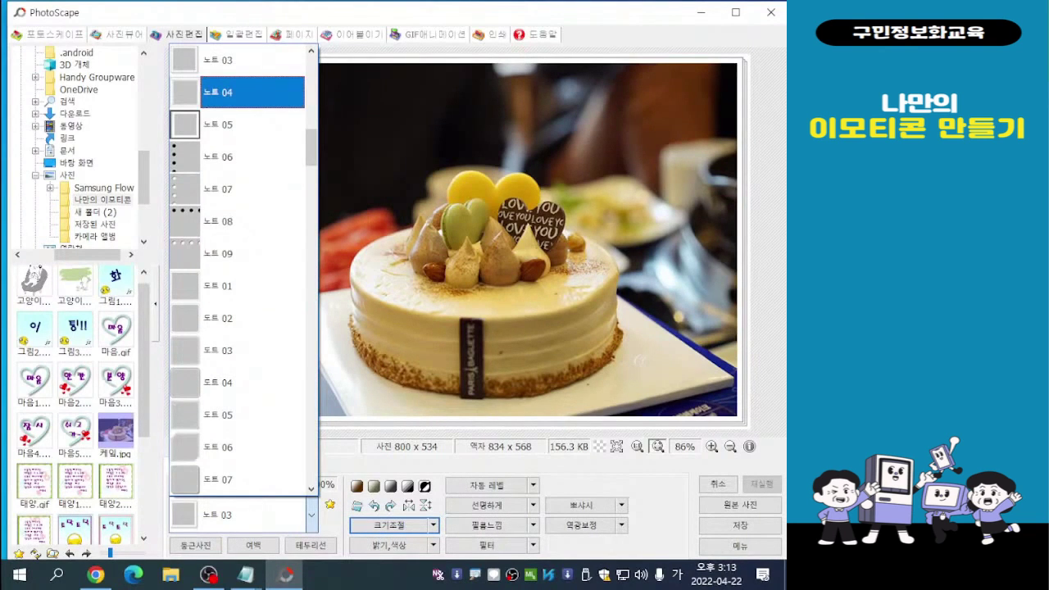
{"action": "left_click", "coordinate": [245, 61]}
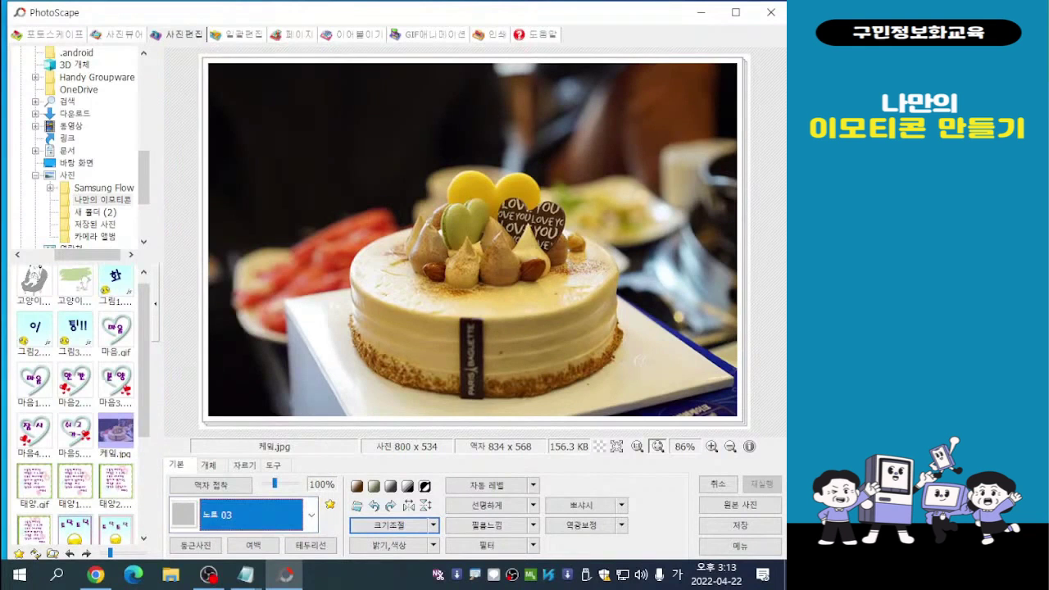
- Try the 여러장 01 frame on the cake photo
{"action": "left_click", "coordinate": [310, 514]}
{"action": "scroll", "coordinate": [252, 382], "scroll_direction": "down", "scroll_amount": 3}
{"action": "scroll", "coordinate": [237, 270], "scroll_direction": "down", "scroll_amount": 3}
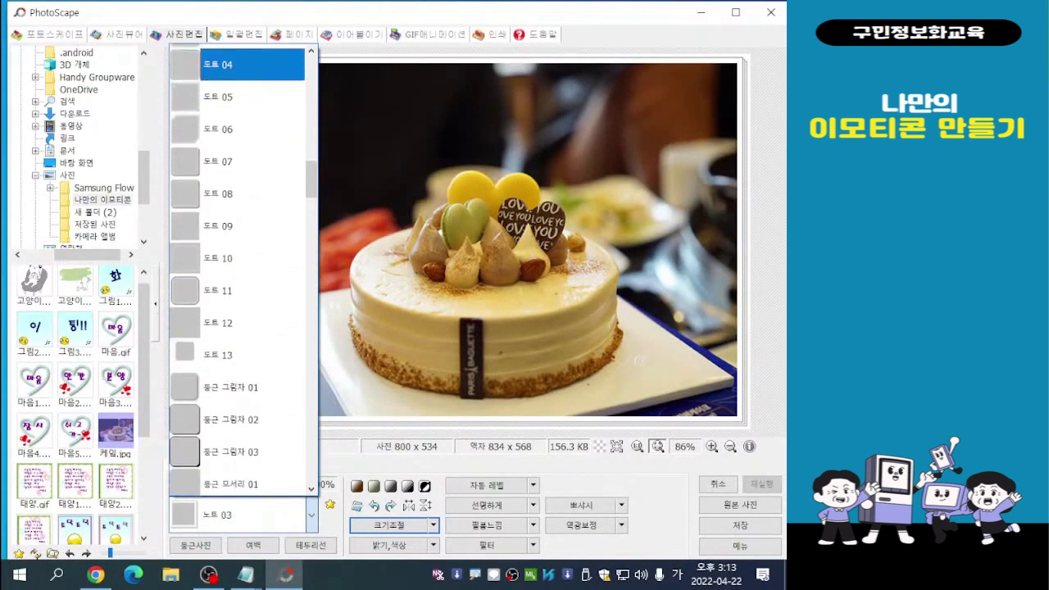
{"action": "scroll", "coordinate": [242, 270], "scroll_direction": "down", "scroll_amount": 4}
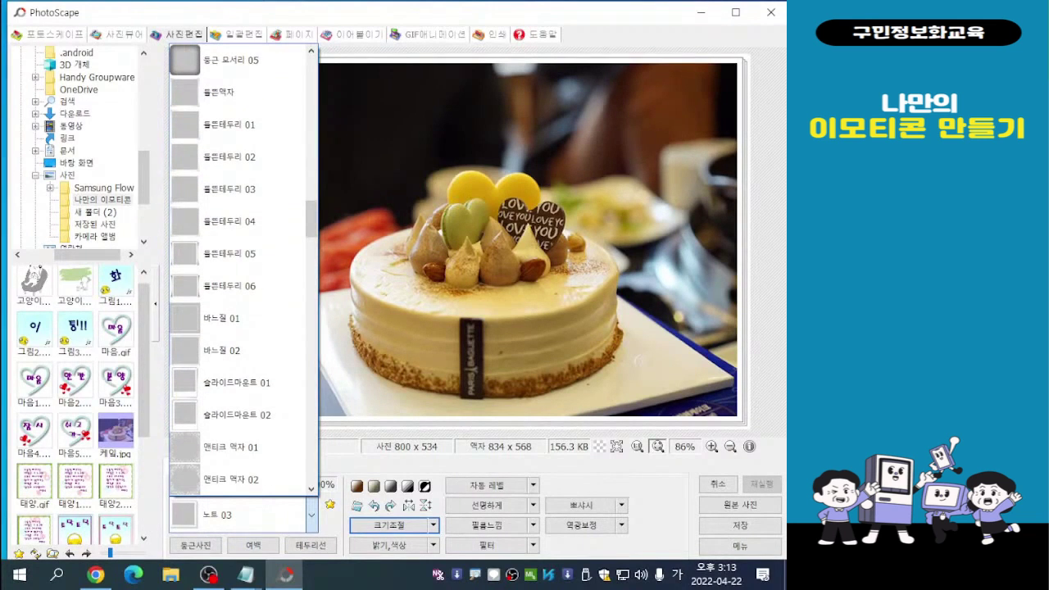
{"action": "scroll", "coordinate": [243, 270], "scroll_direction": "down", "scroll_amount": 2}
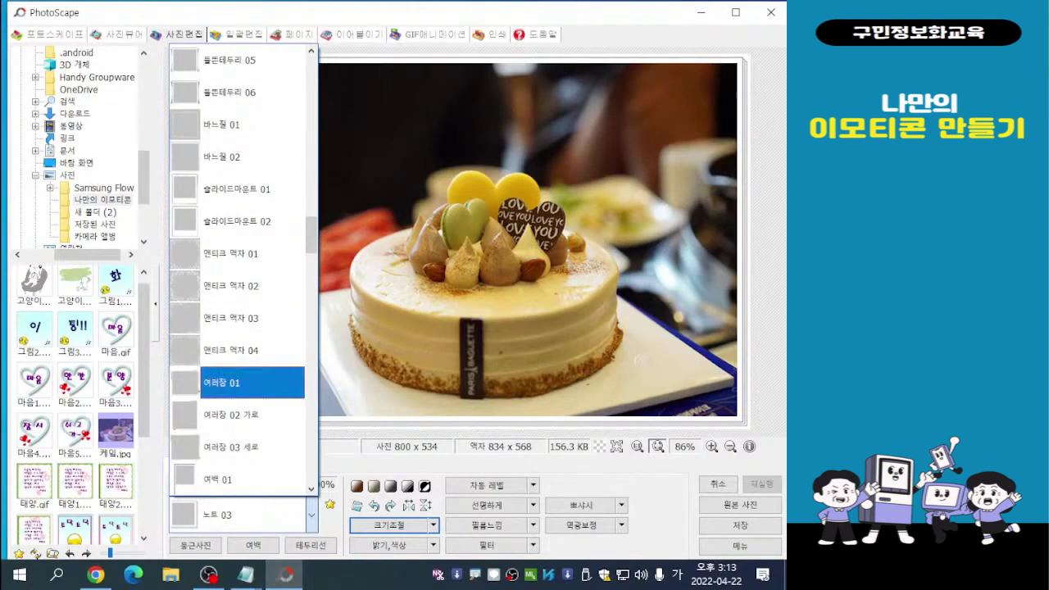
{"action": "left_click", "coordinate": [252, 382]}
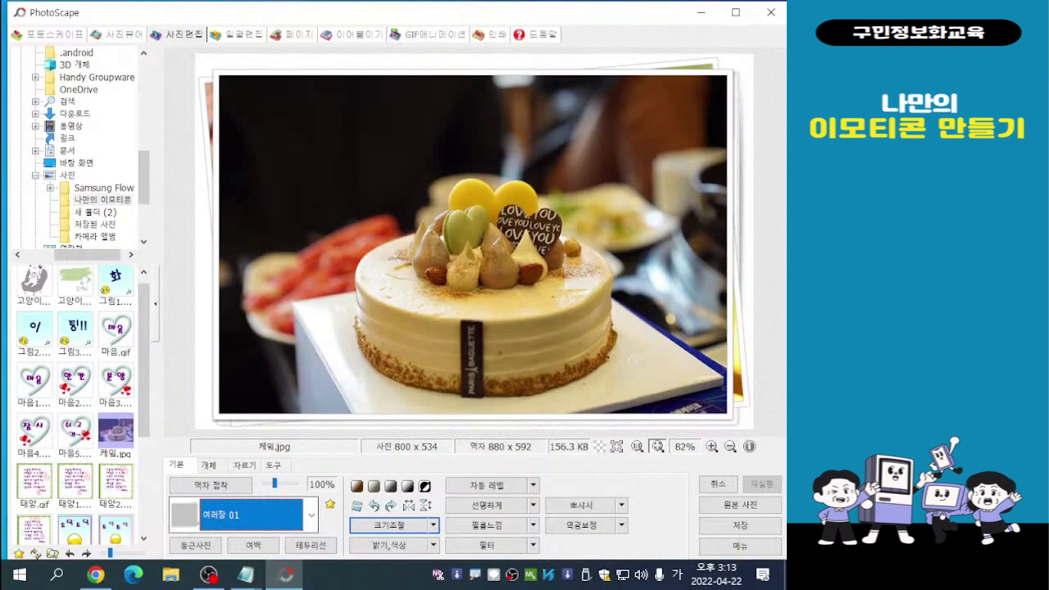
- Try the 여백 03 frame on the cake photo and settle on the 여백 05 frame
{"action": "left_click", "coordinate": [311, 515]}
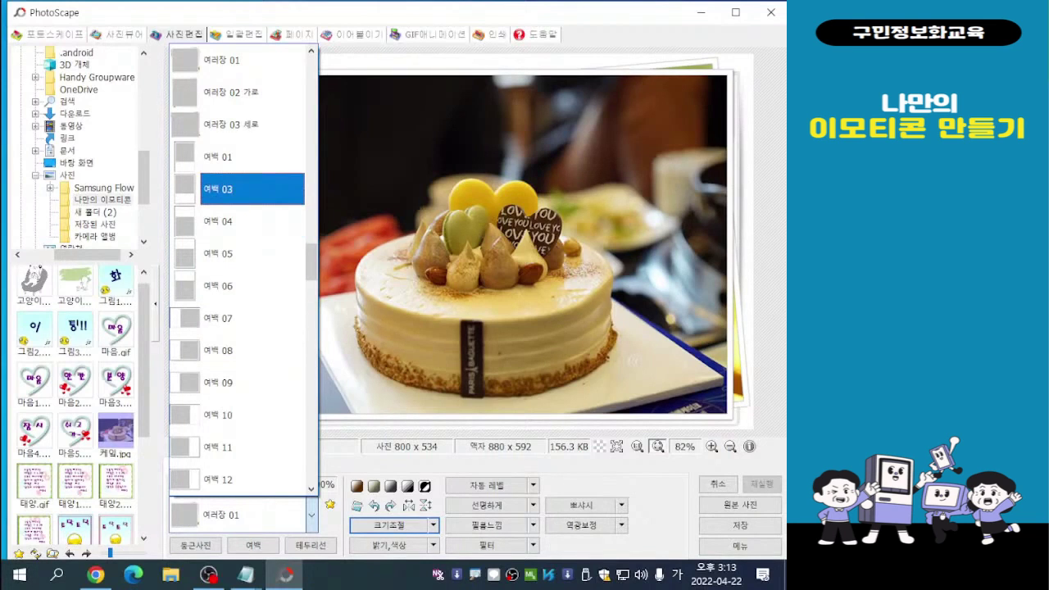
{"action": "left_click", "coordinate": [252, 188]}
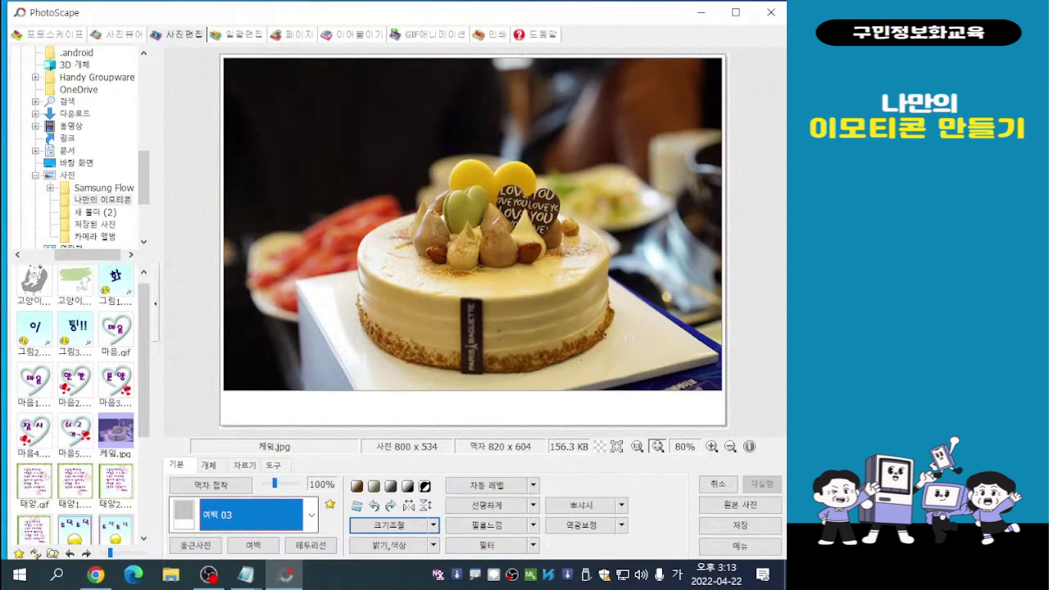
{"action": "left_click", "coordinate": [311, 515]}
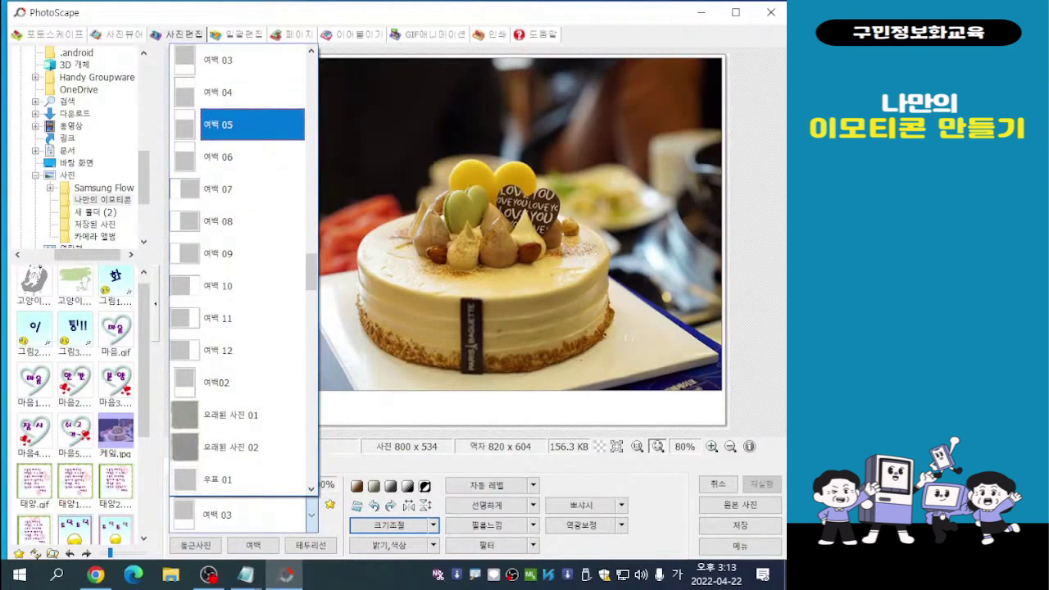
{"action": "left_click", "coordinate": [251, 125]}
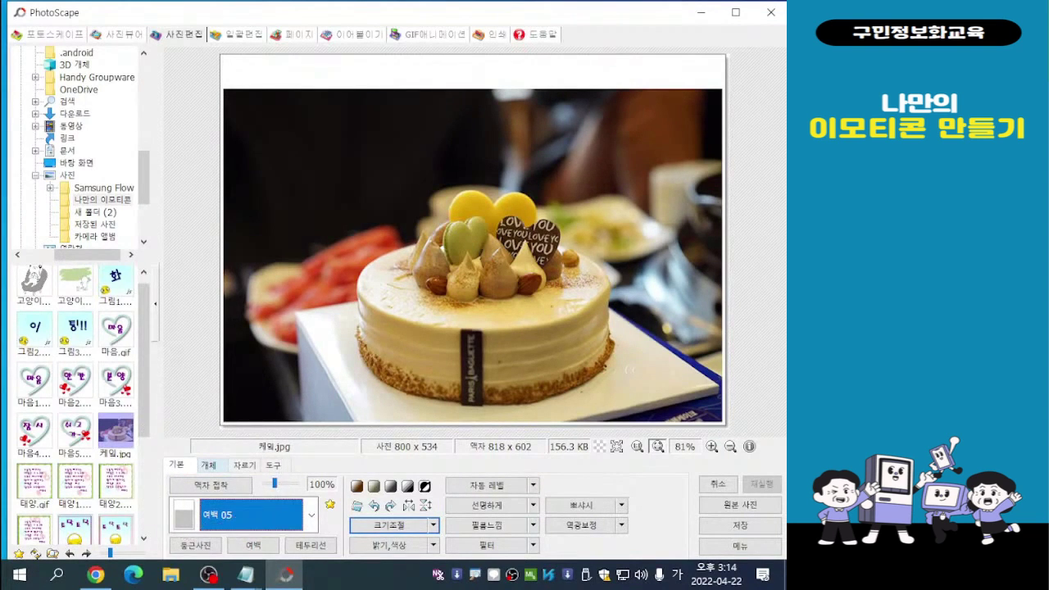
- Add a text object reading 생 to the framed cake photo
{"action": "left_click", "coordinate": [208, 464]}
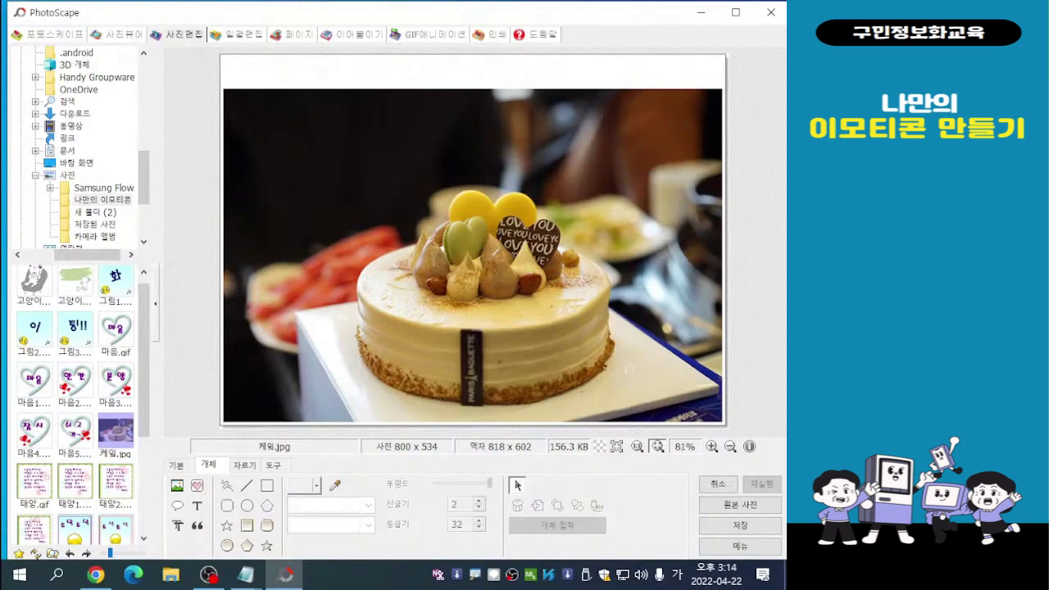
{"action": "left_click", "coordinate": [197, 505]}
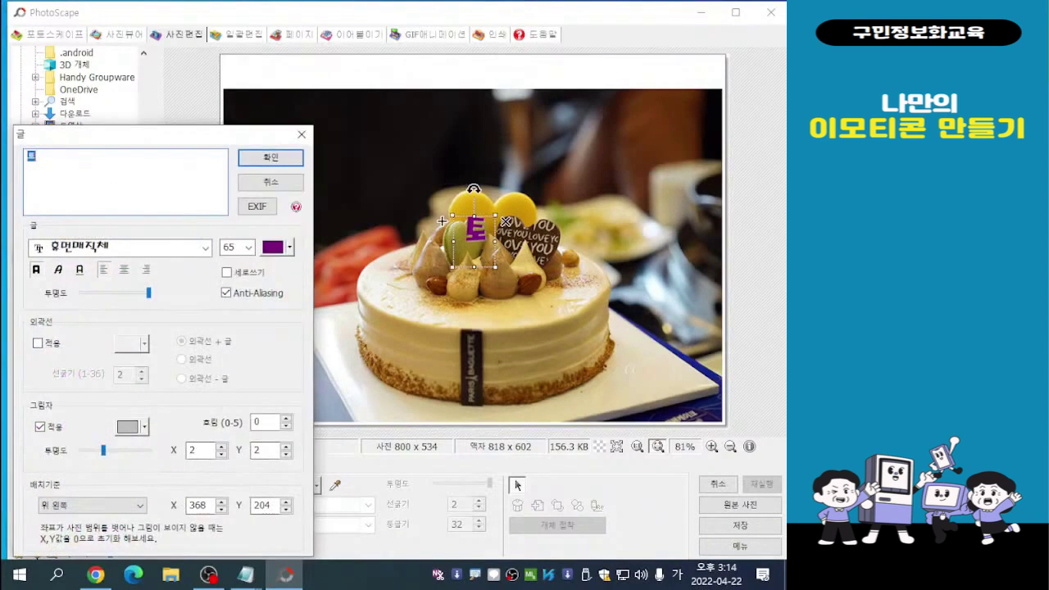
{"action": "left_click_drag", "start_coordinate": [153, 136], "coordinate": [232, 75]}
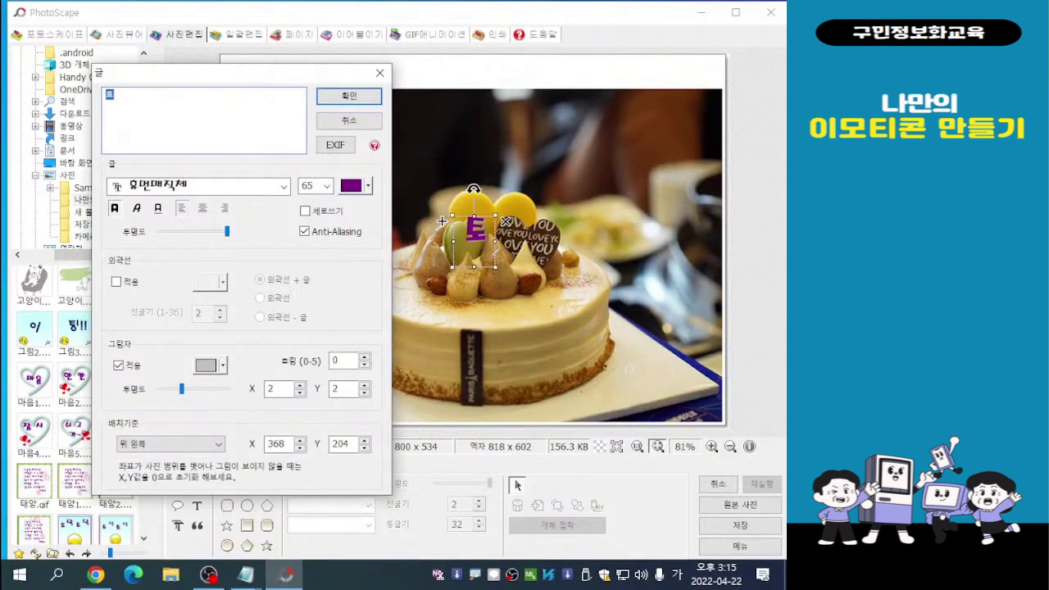
{"action": "key", "text": "BackSpace"}
{"action": "type", "text": "생"}
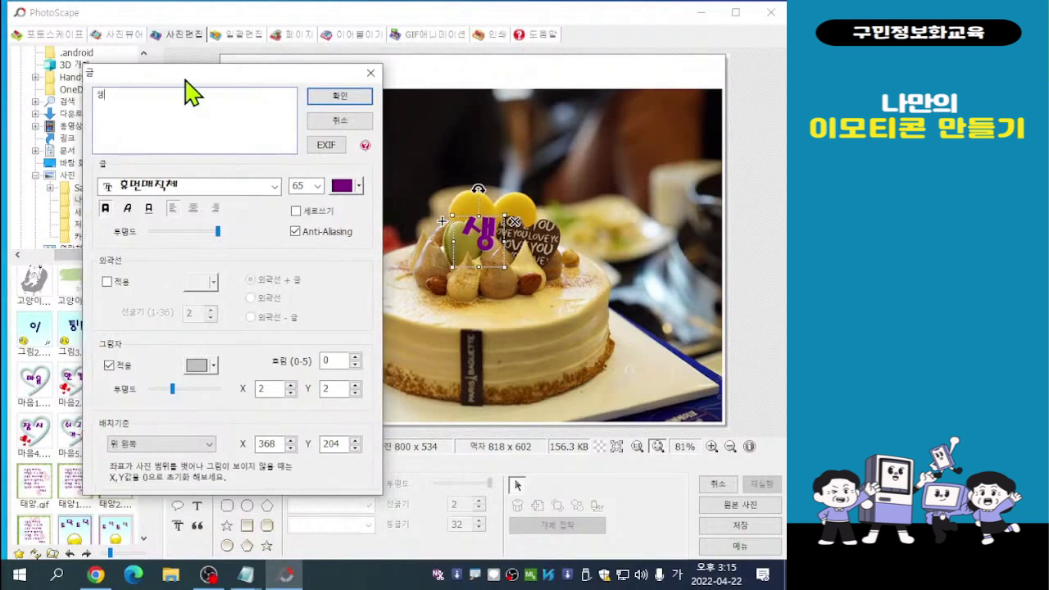
{"action": "left_click_drag", "start_coordinate": [198, 74], "coordinate": [168, 41]}
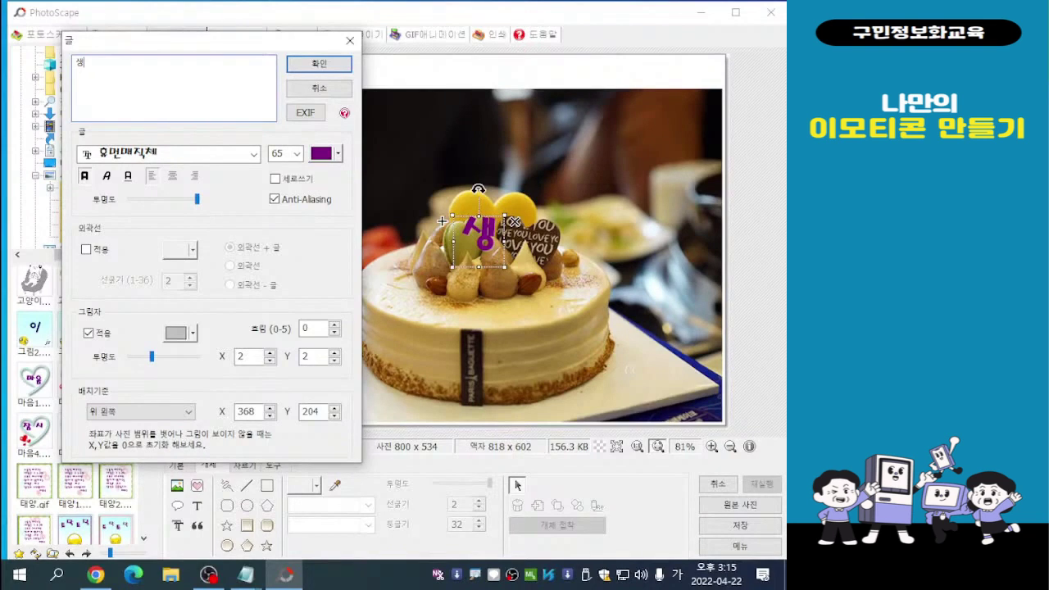
- Give the 생 text a black outline and keep its shadow applied
{"action": "left_click", "coordinate": [86, 249]}
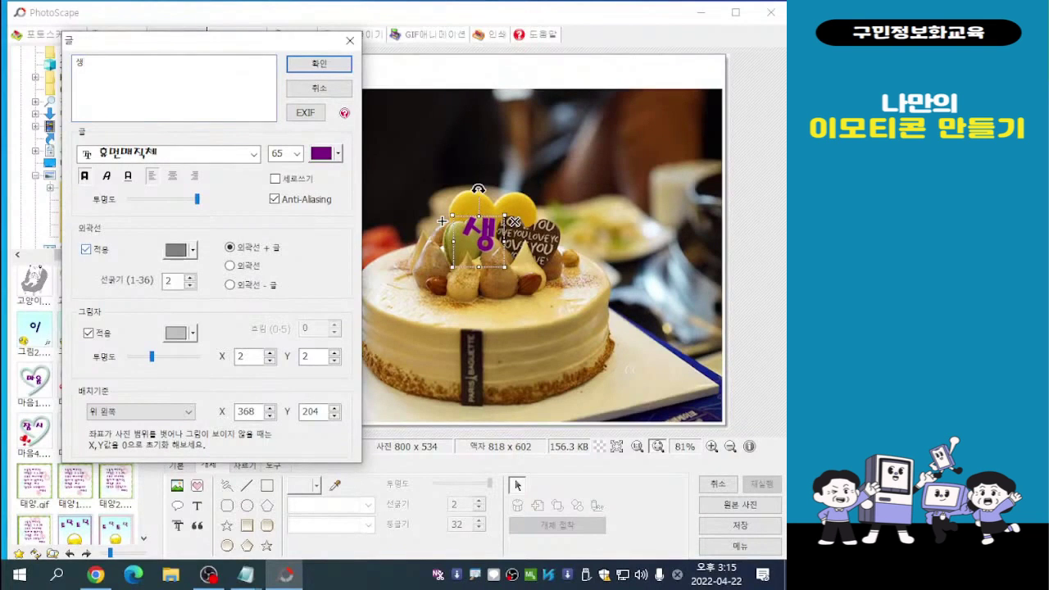
{"action": "left_click", "coordinate": [192, 250]}
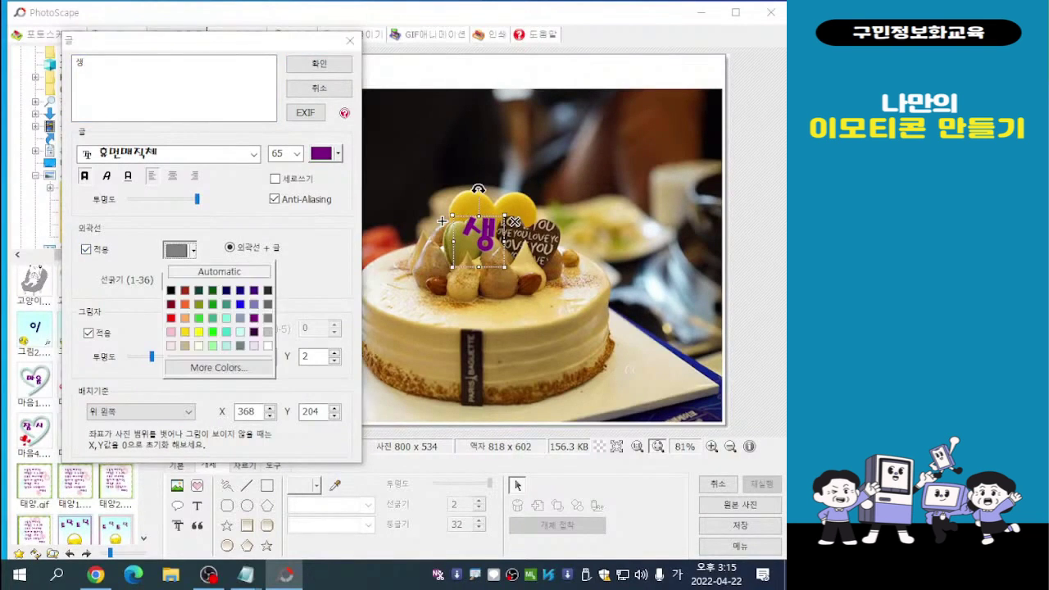
{"action": "left_click", "coordinate": [170, 289]}
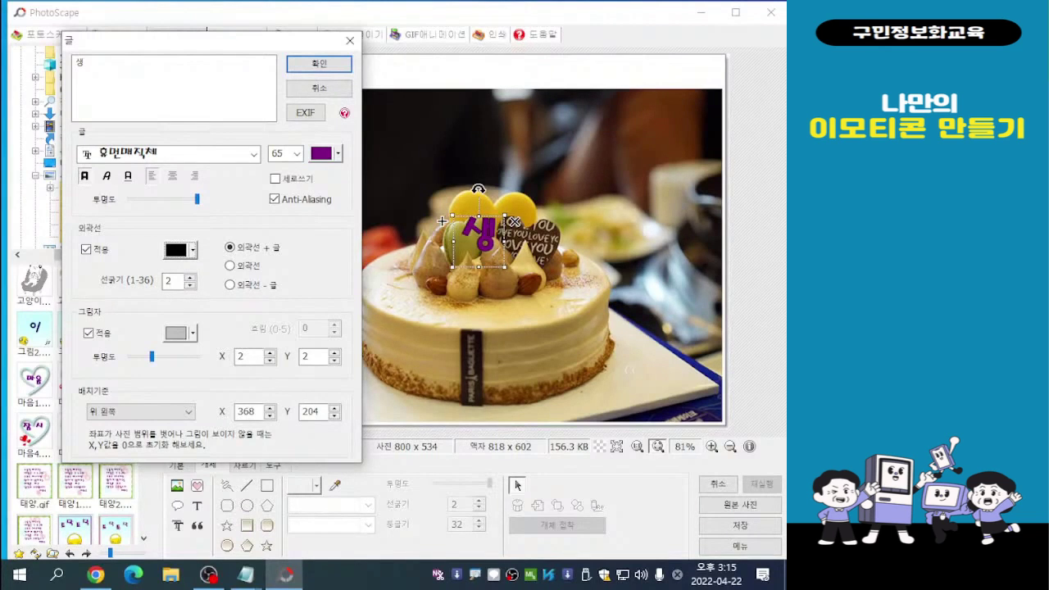
{"action": "left_click", "coordinate": [89, 332]}
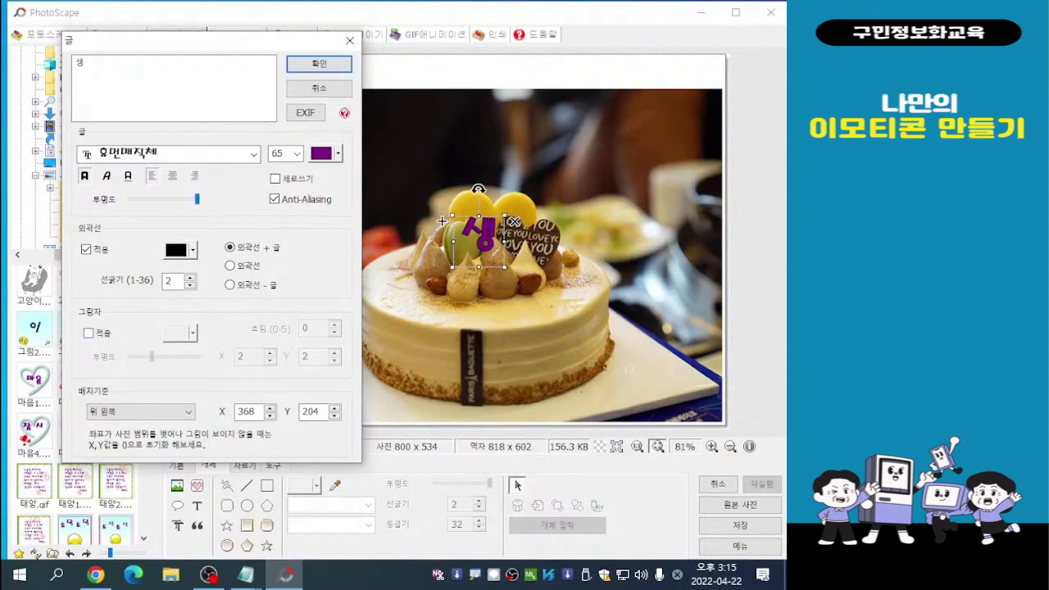
{"action": "left_click", "coordinate": [89, 332]}
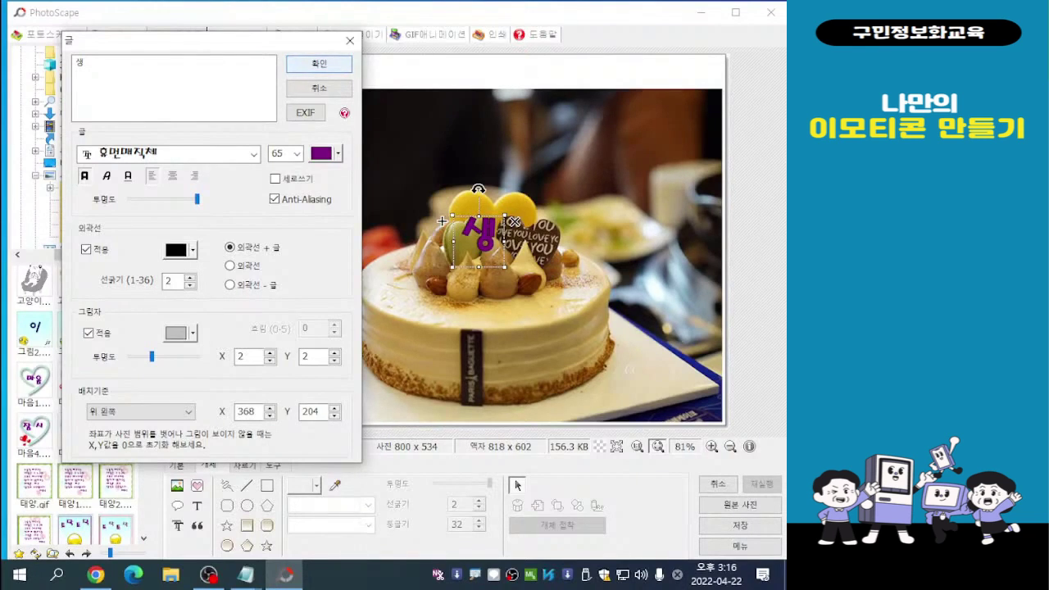
{"action": "left_click", "coordinate": [319, 63]}
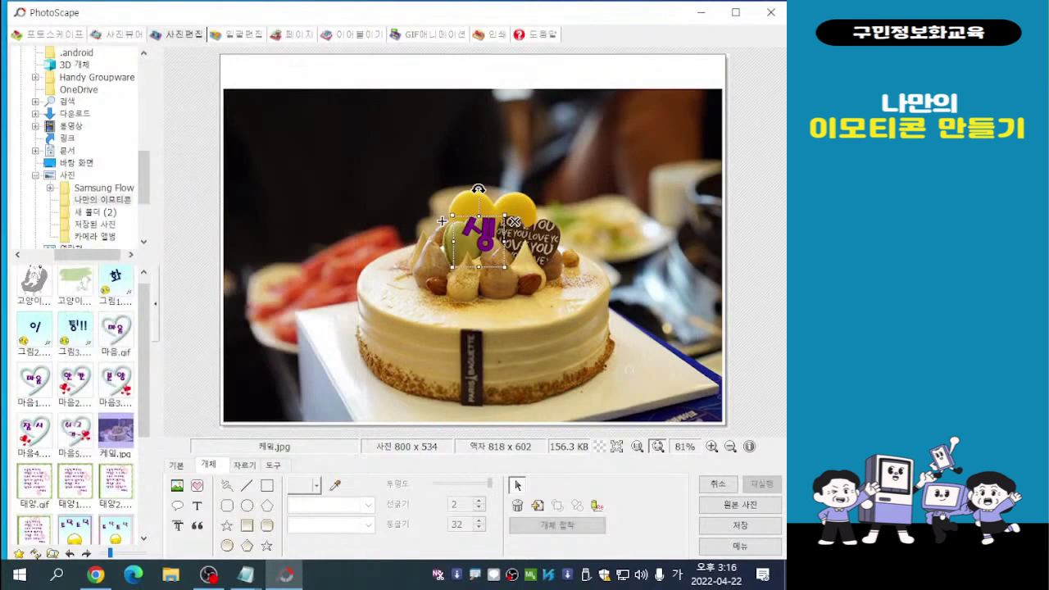
- Move 생 to the dark upper-left corner of the cake photo and enlarge it slightly to about size 72
{"action": "left_click_drag", "start_coordinate": [442, 222], "coordinate": [231, 77]}
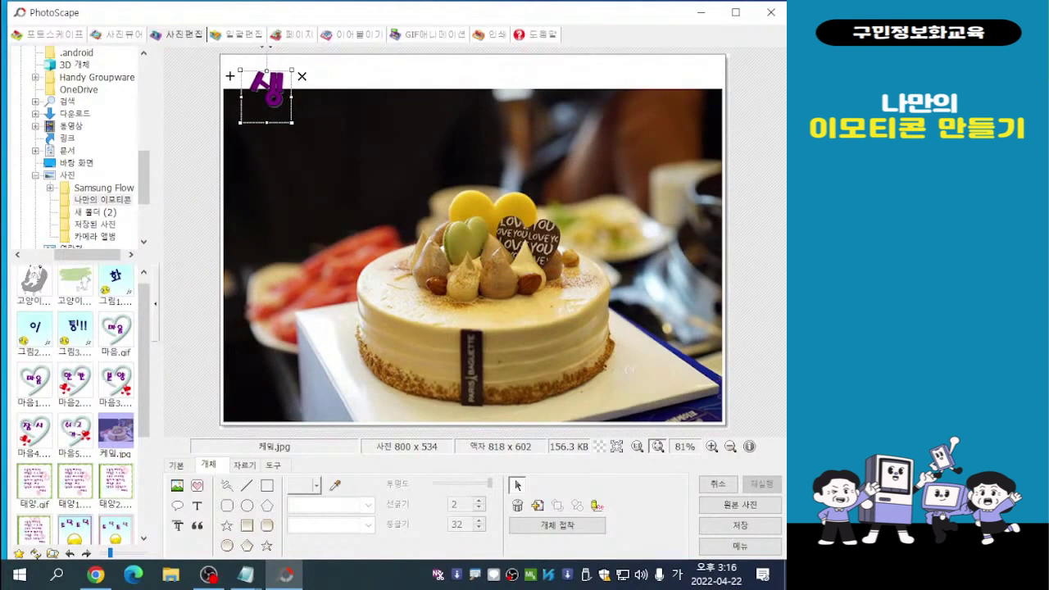
{"action": "left_click_drag", "start_coordinate": [293, 123], "coordinate": [298, 128]}
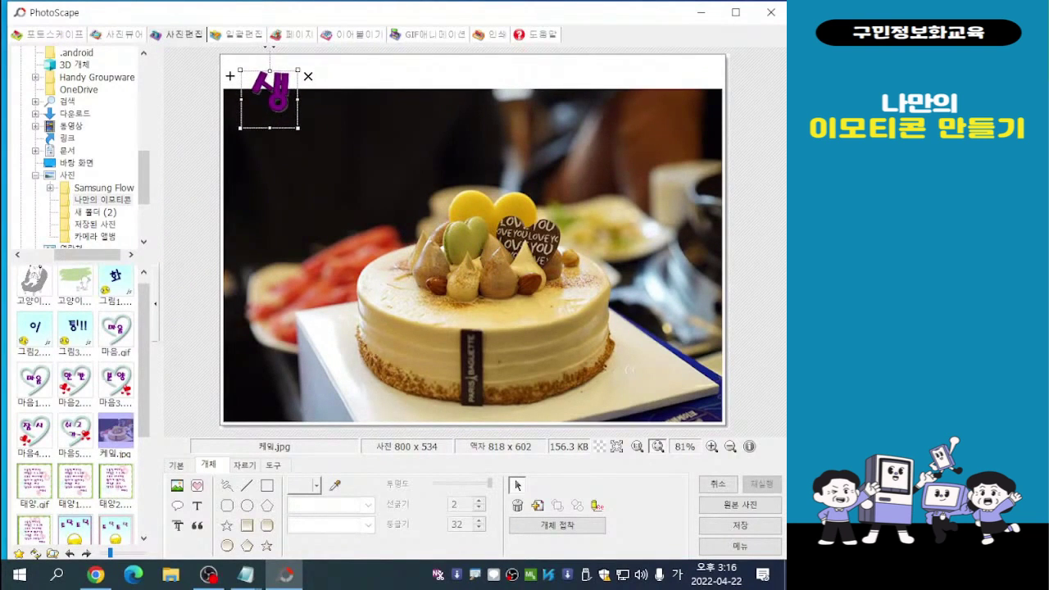
{"action": "left_click_drag", "start_coordinate": [230, 76], "coordinate": [231, 83]}
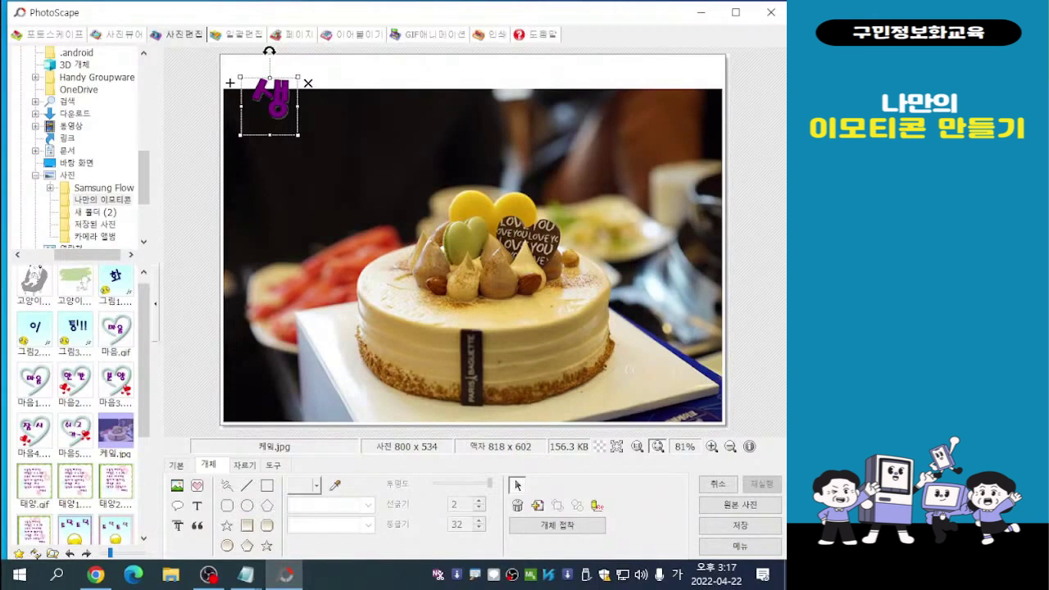
{"action": "left_click_drag", "start_coordinate": [230, 82], "coordinate": [232, 96]}
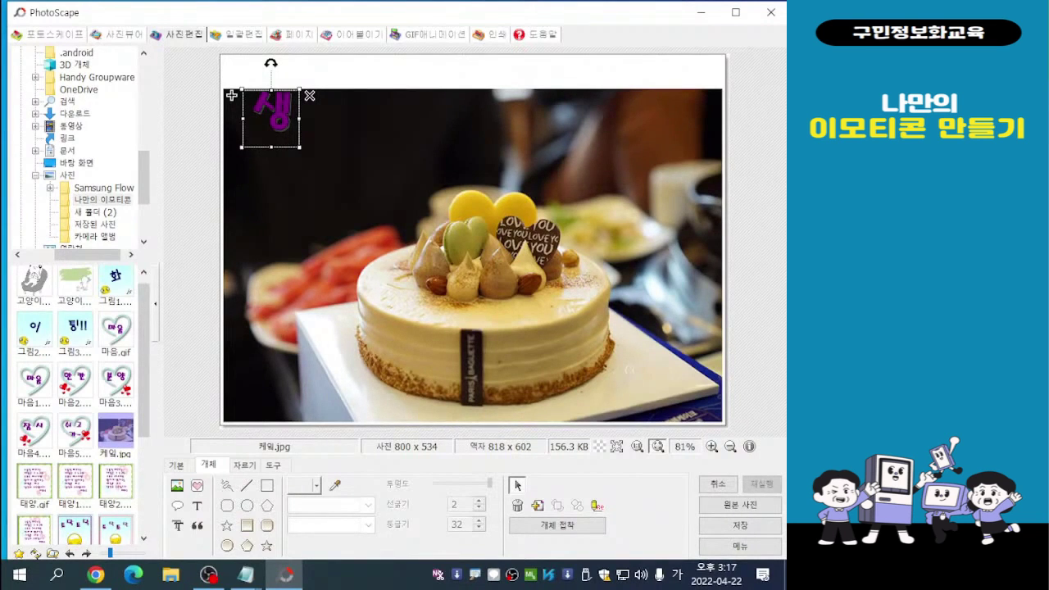
- Duplicate 생 just to its right and change the copy's text to 일
{"action": "mouse_move", "coordinate": [232, 95]}
{"action": "left_mouse_down"}
{"action": "mouse_move", "coordinate": [264, 103]}
{"action": "mouse_move", "coordinate": [295, 82]}
{"action": "left_mouse_up"}
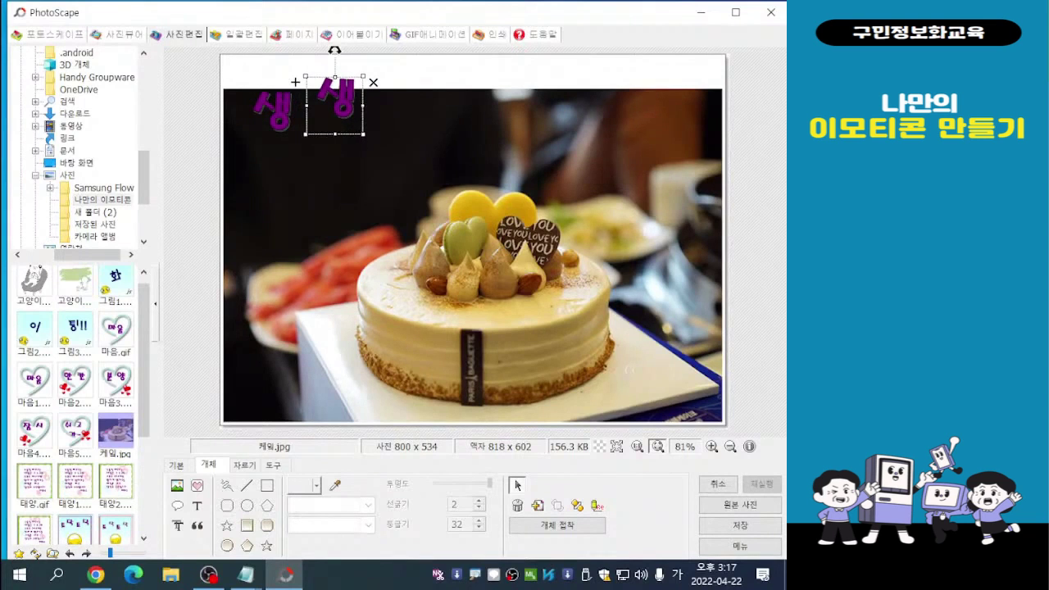
{"action": "double_click", "coordinate": [295, 82]}
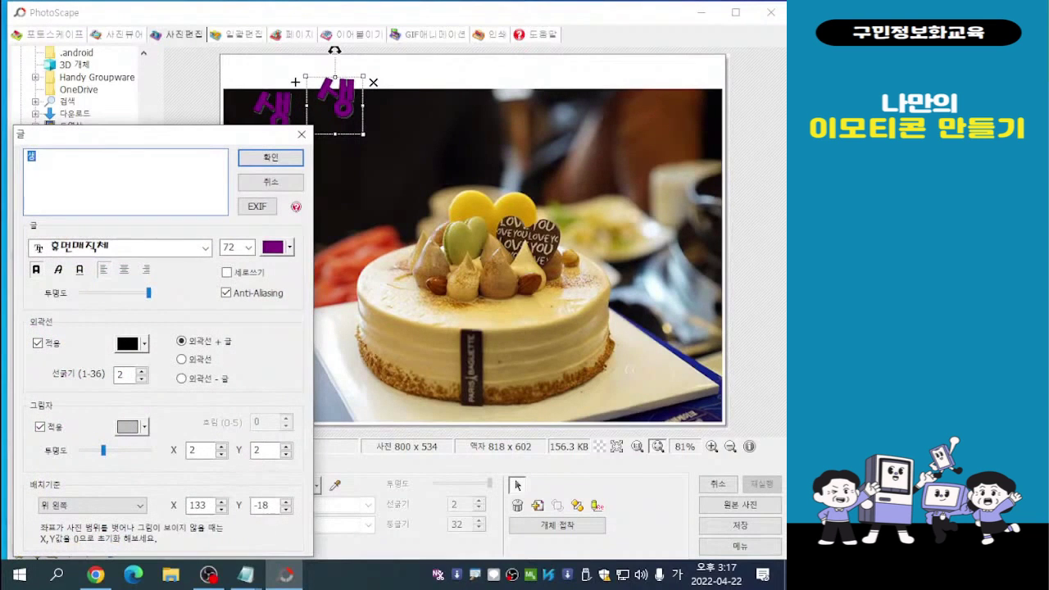
{"action": "type", "text": "일"}
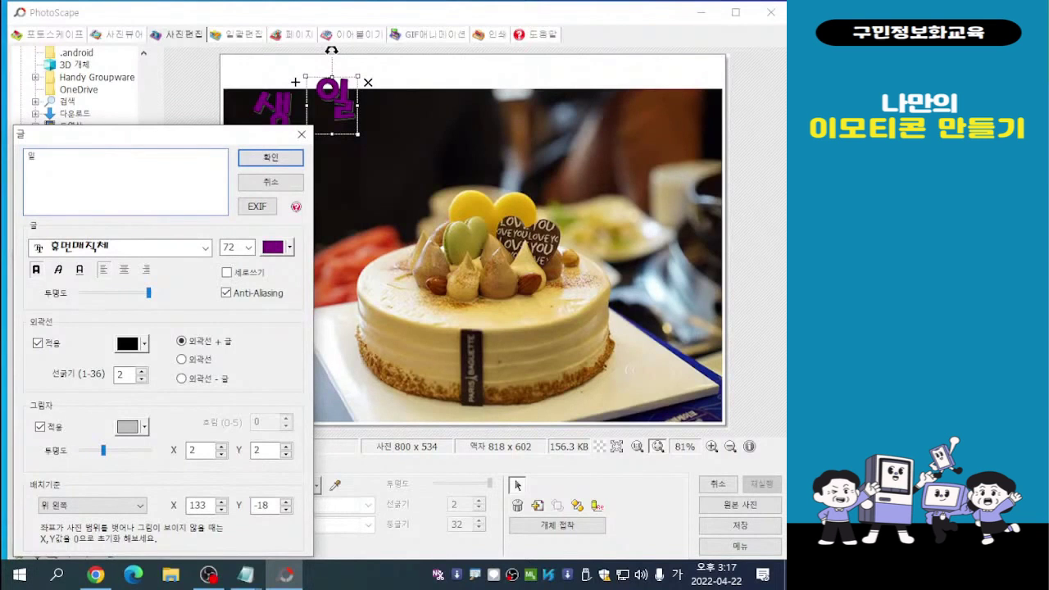
{"action": "key", "text": "Return"}
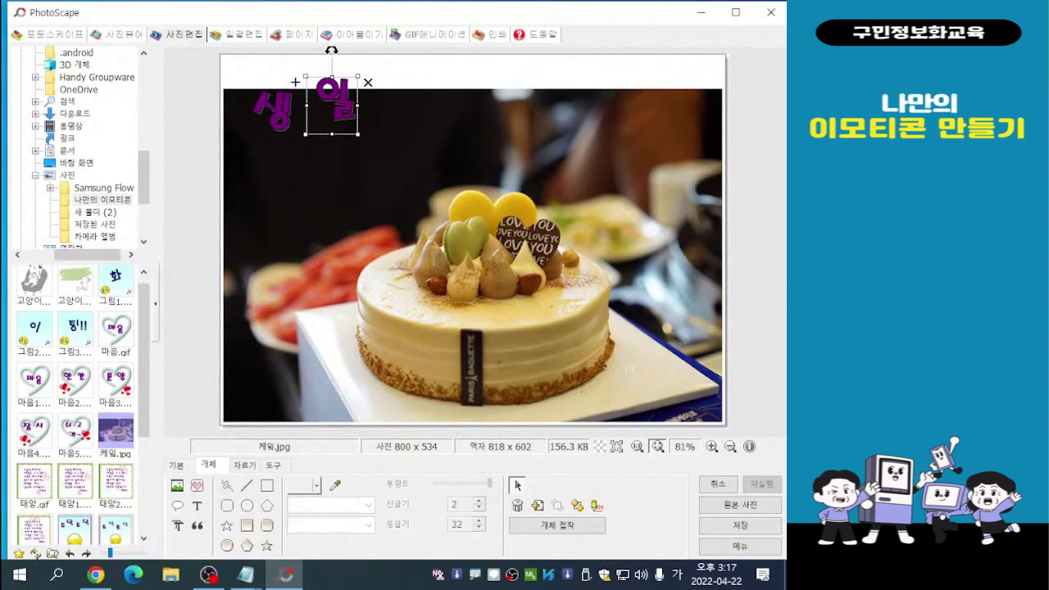
- Duplicate 일 to its right and change the copy's text to 추
{"action": "left_click_drag", "start_coordinate": [295, 82], "coordinate": [375, 79]}
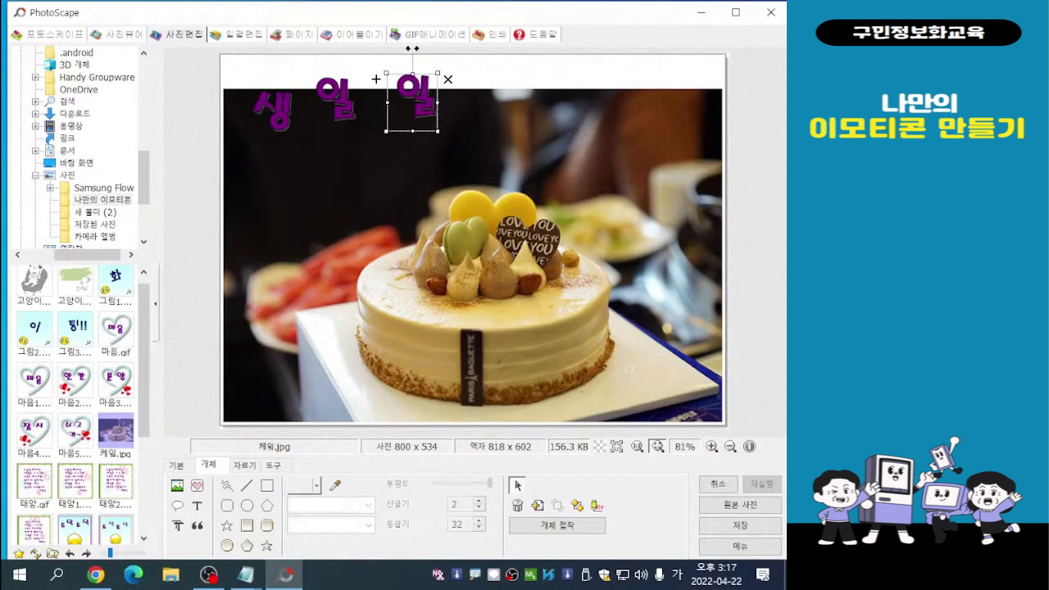
{"action": "double_click", "coordinate": [375, 79]}
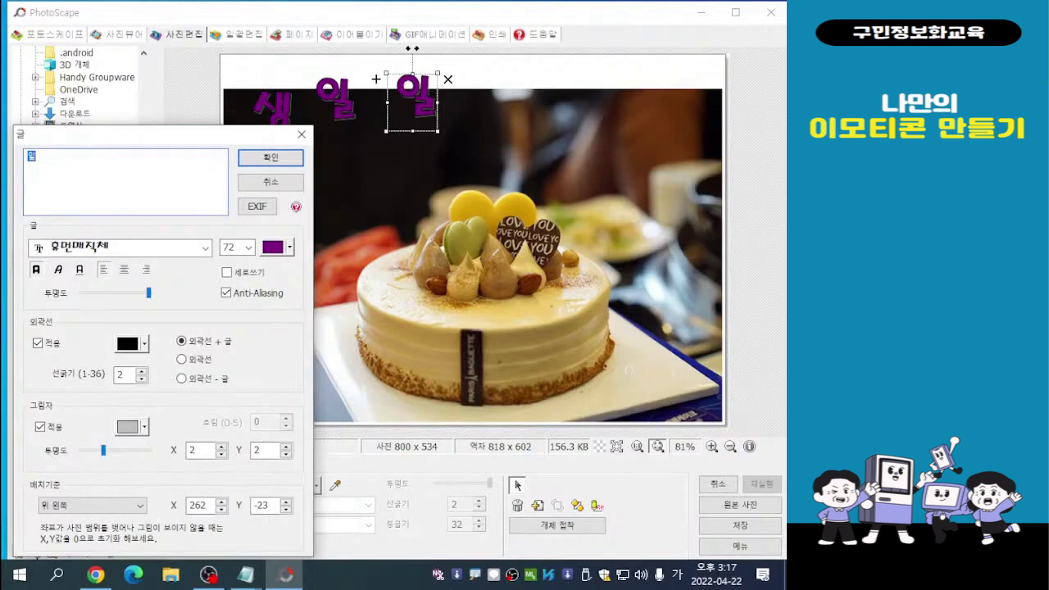
{"action": "type", "text": "추"}
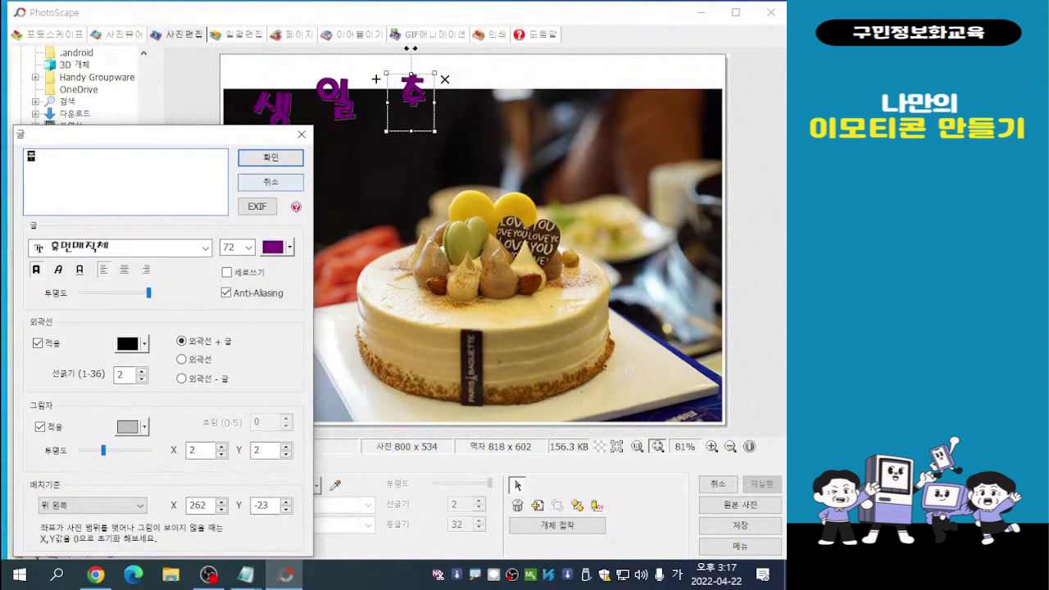
{"action": "key", "text": "Return"}
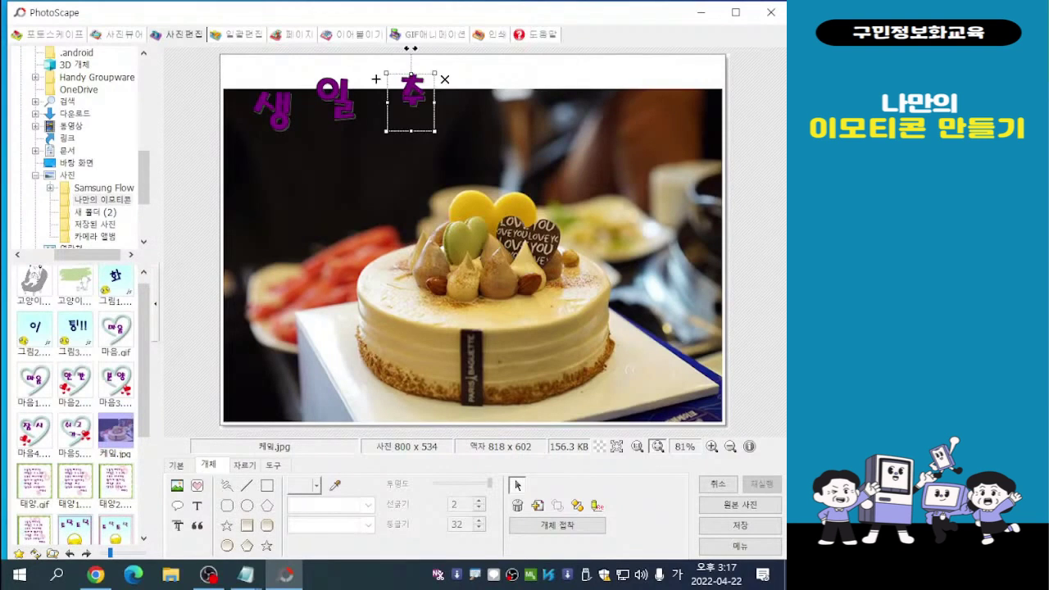
- Duplicate 추 to its right and change the copy's text to 카
{"action": "key", "text": "ctrl+v"}
{"action": "left_click_drag", "start_coordinate": [386, 89], "coordinate": [447, 82]}
{"action": "double_click", "coordinate": [447, 82]}
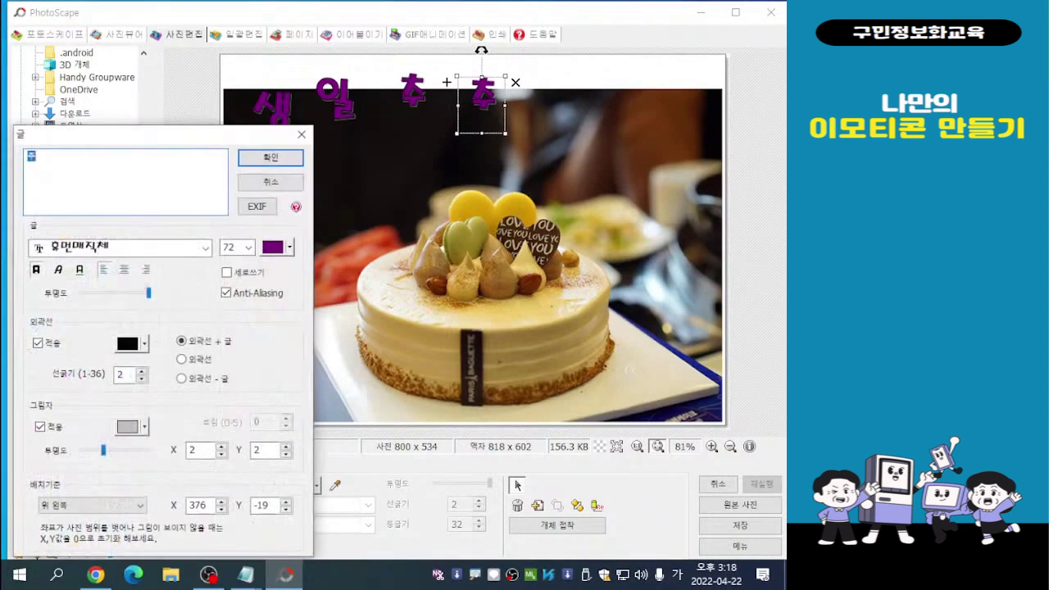
{"action": "type", "text": "카"}
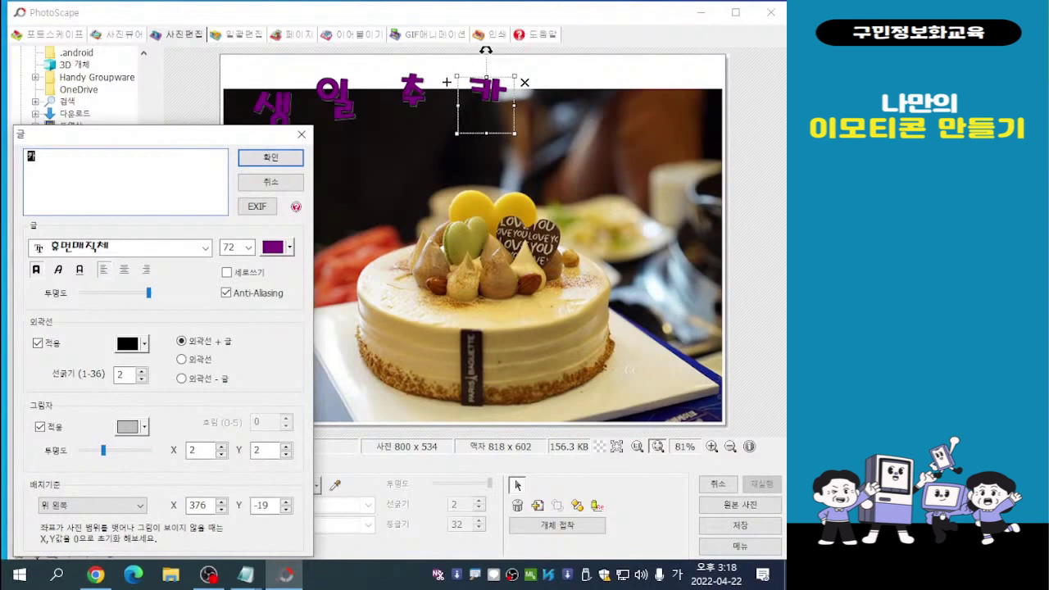
{"action": "key", "text": "Return"}
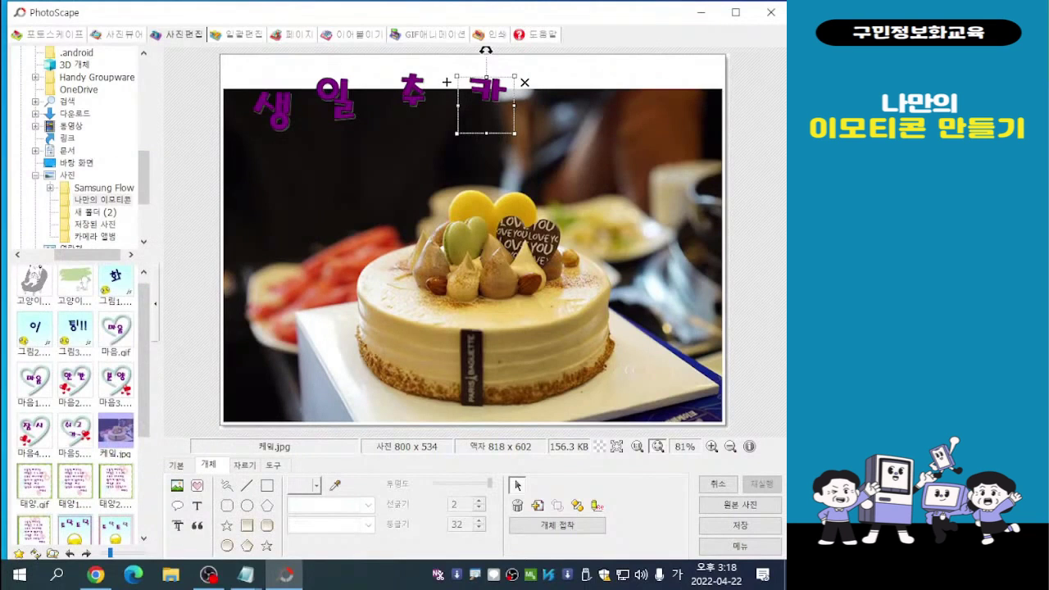
- Duplicate 카 near the photo's upper-right corner and place a copy of 추 between the two 카 characters
{"action": "left_click_drag", "start_coordinate": [492, 98], "coordinate": [667, 98]}
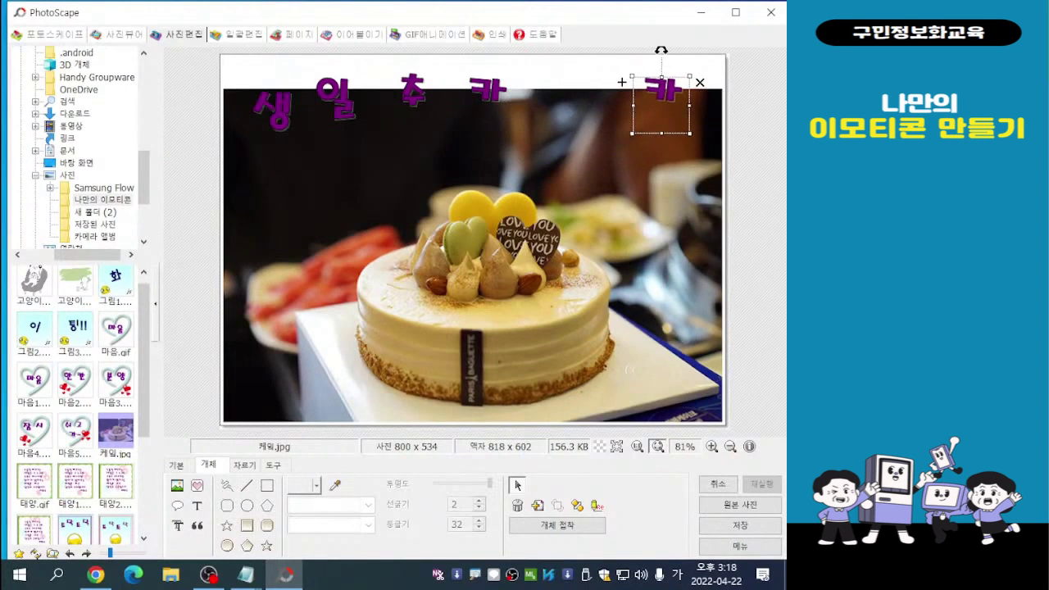
{"action": "left_click", "coordinate": [413, 92]}
{"action": "left_click_drag", "start_coordinate": [412, 92], "coordinate": [565, 90]}
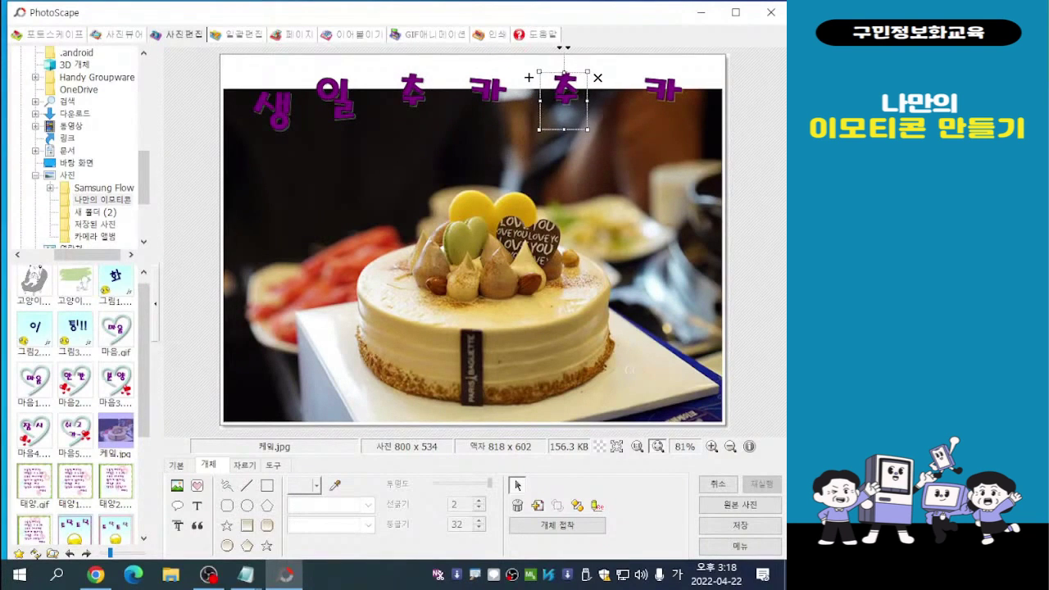
{"action": "double_click", "coordinate": [663, 92]}
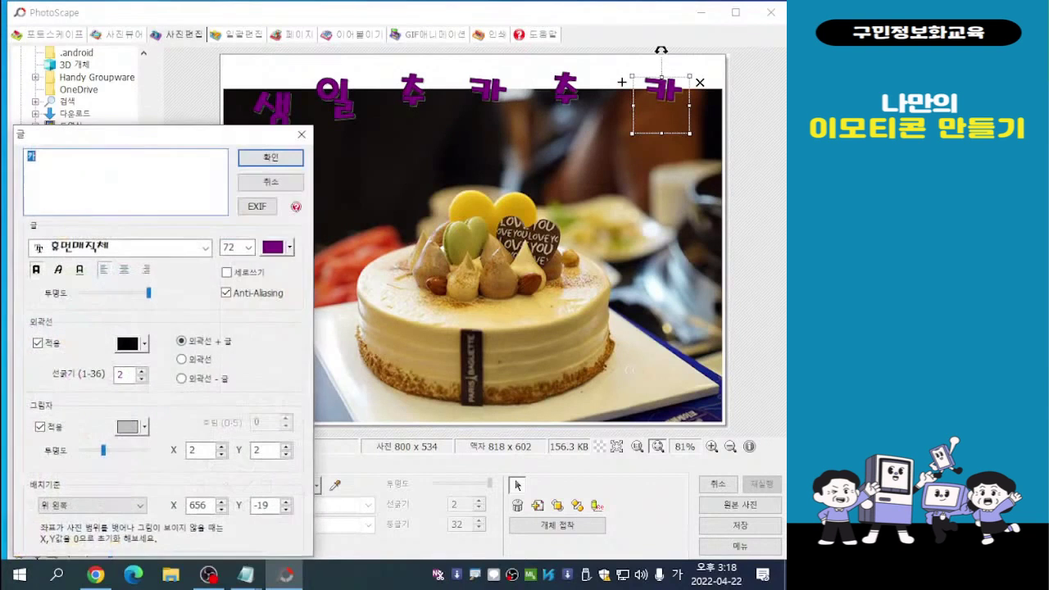
{"action": "left_click", "coordinate": [244, 181]}
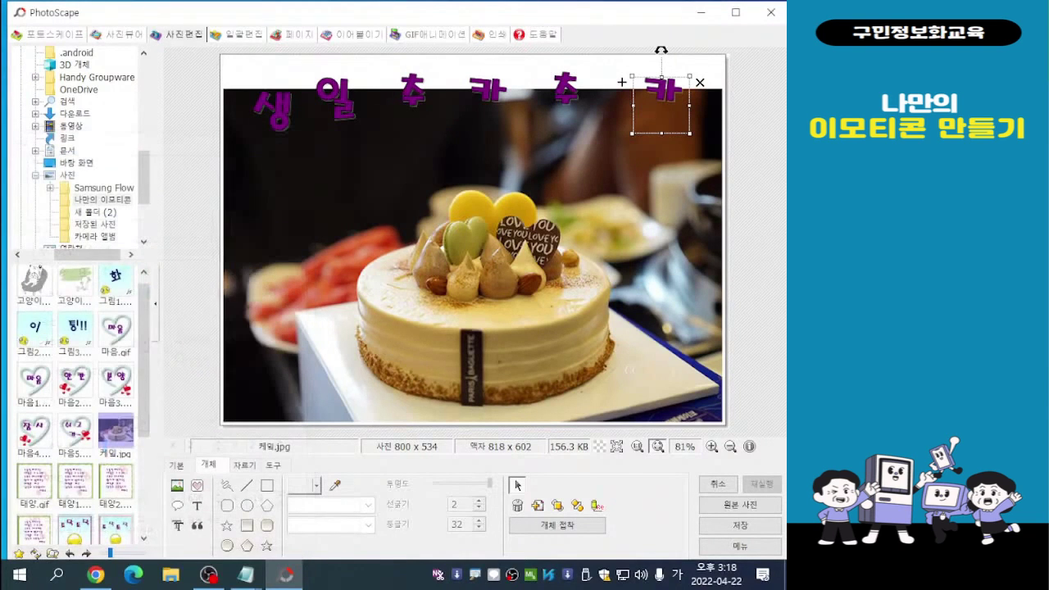
{"action": "mouse_move", "coordinate": [663, 92]}
{"action": "left_mouse_down"}
{"action": "mouse_move", "coordinate": [655, 102]}
{"action": "mouse_move", "coordinate": [667, 95]}
{"action": "left_mouse_up"}
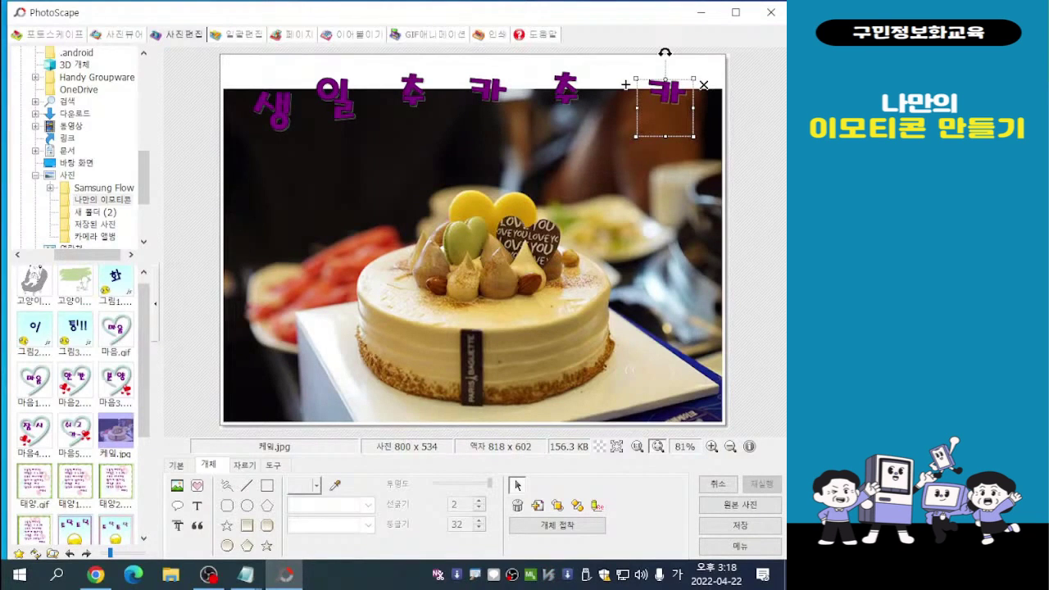
- Shift the first 추 slightly right and lower 생 and 일 on the photo, placing 생 well below 일
{"action": "left_click", "coordinate": [412, 92]}
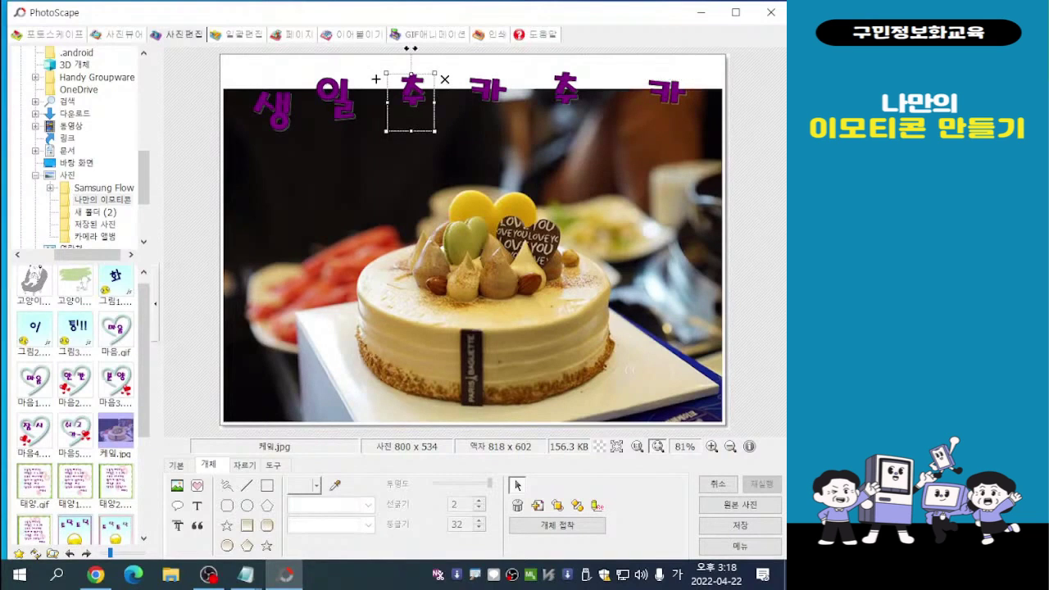
{"action": "left_click_drag", "start_coordinate": [410, 49], "coordinate": [416, 48]}
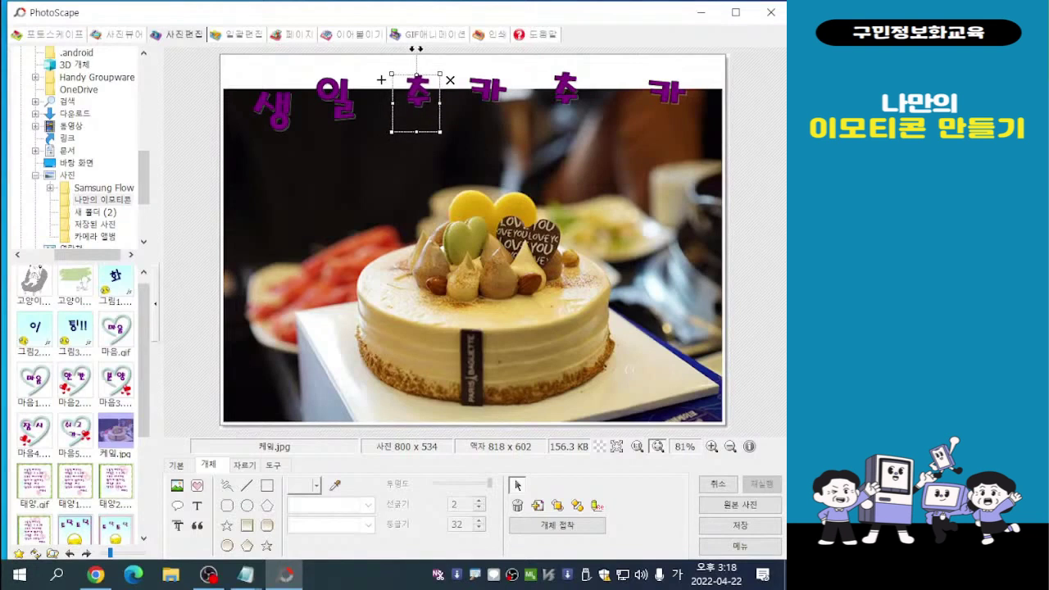
{"action": "left_click", "coordinate": [336, 100]}
{"action": "left_click_drag", "start_coordinate": [332, 50], "coordinate": [339, 50]}
{"action": "left_click", "coordinate": [273, 111]}
{"action": "left_click_drag", "start_coordinate": [273, 56], "coordinate": [273, 109]}
{"action": "left_click", "coordinate": [338, 102]}
{"action": "left_click_drag", "start_coordinate": [335, 50], "coordinate": [336, 65]}
- Reposition the 추카추카 characters along the dark upper part of the photo, with the last 카 lowest, and nudge 일 down
{"action": "left_click_drag", "start_coordinate": [418, 92], "coordinate": [424, 112]}
{"action": "left_click_drag", "start_coordinate": [489, 91], "coordinate": [464, 107]}
{"action": "mouse_move", "coordinate": [565, 89]}
{"action": "left_mouse_down"}
{"action": "mouse_move", "coordinate": [580, 96]}
{"action": "mouse_move", "coordinate": [584, 84]}
{"action": "left_mouse_up"}
{"action": "left_click_drag", "start_coordinate": [668, 92], "coordinate": [652, 123]}
{"action": "left_click_drag", "start_coordinate": [584, 82], "coordinate": [577, 102]}
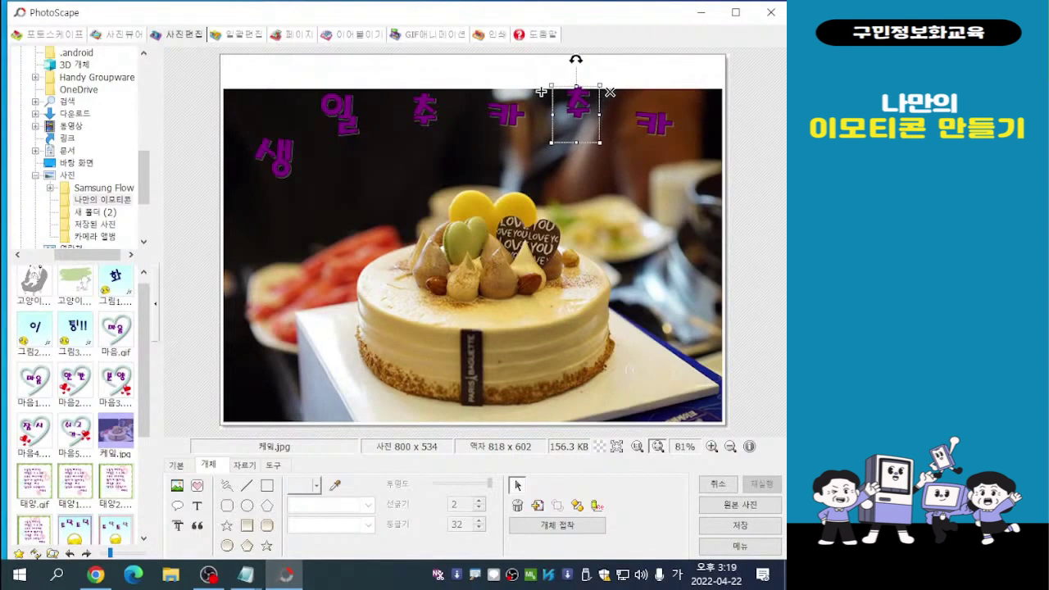
{"action": "left_click_drag", "start_coordinate": [338, 114], "coordinate": [337, 119]}
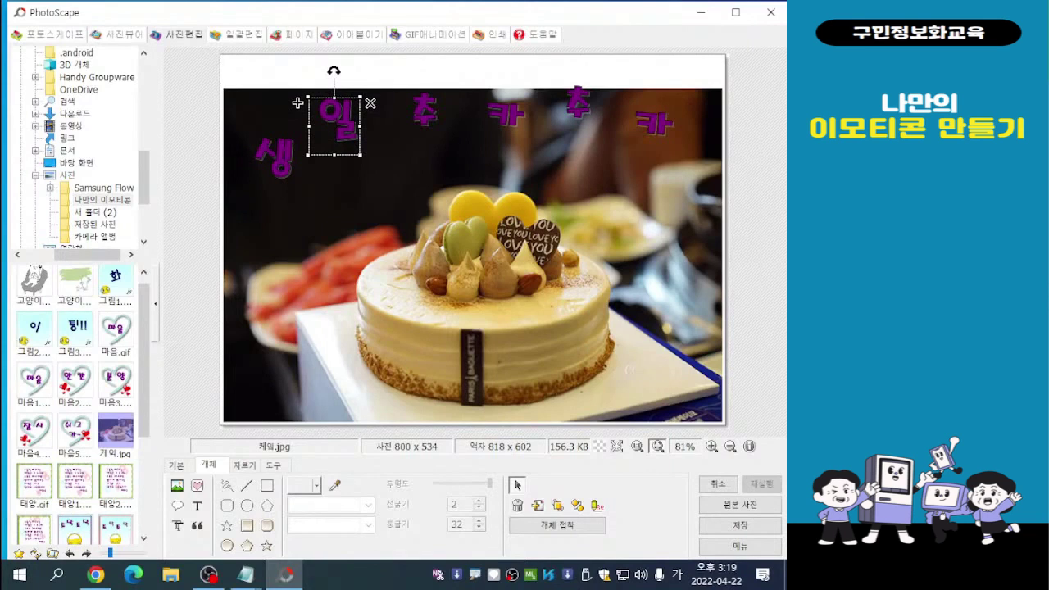
- Move all six characters of 생일추카추카 up into one row straddling the photo's upper edge and the white frame
{"action": "left_click_drag", "start_coordinate": [275, 155], "coordinate": [255, 86]}
{"action": "left_click_drag", "start_coordinate": [338, 120], "coordinate": [336, 96]}
{"action": "left_click_drag", "start_coordinate": [424, 112], "coordinate": [424, 94]}
{"action": "left_click_drag", "start_coordinate": [506, 115], "coordinate": [498, 92]}
{"action": "left_click_drag", "start_coordinate": [578, 105], "coordinate": [574, 79]}
{"action": "left_click_drag", "start_coordinate": [653, 123], "coordinate": [656, 85]}
{"action": "left_click_drag", "start_coordinate": [498, 92], "coordinate": [498, 81]}
{"action": "left_click_drag", "start_coordinate": [339, 97], "coordinate": [337, 82]}
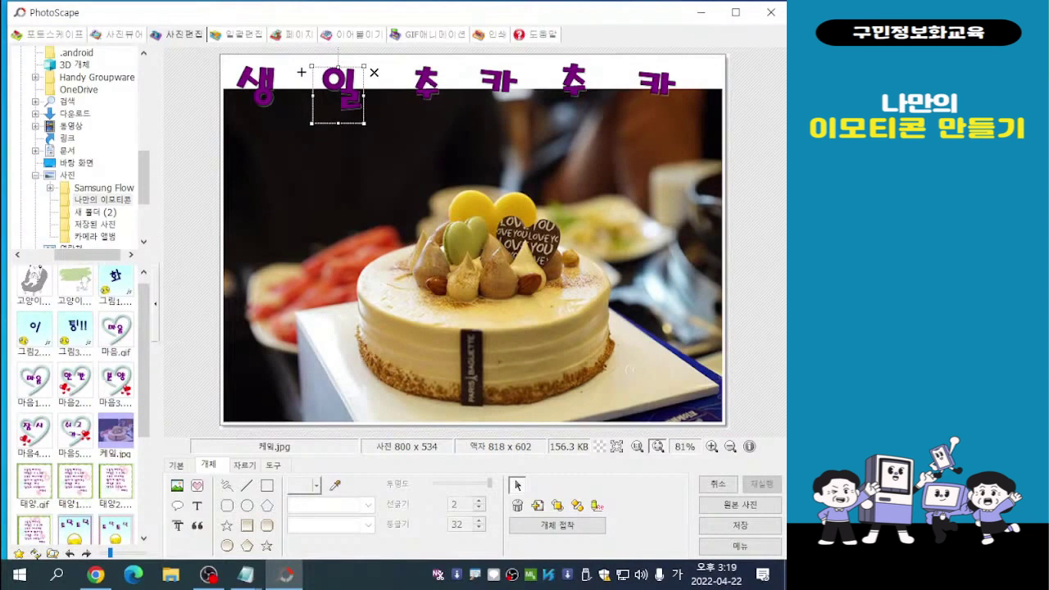
{"action": "key", "text": "Escape"}
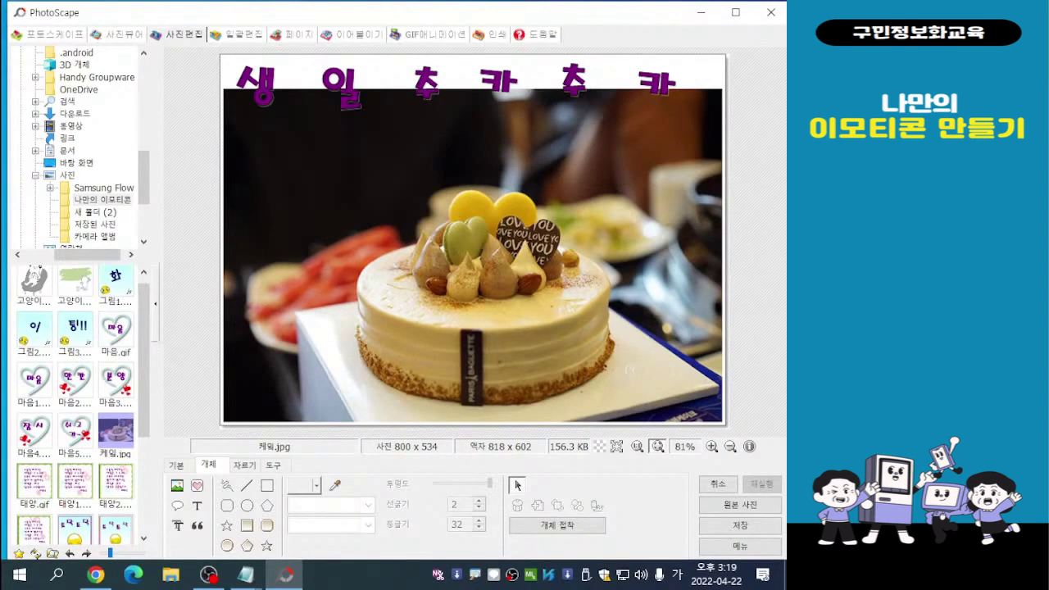
- Change the text colour of 생 to Light yellow and shift the character slightly down onto the photo
{"action": "double_click", "coordinate": [256, 86]}
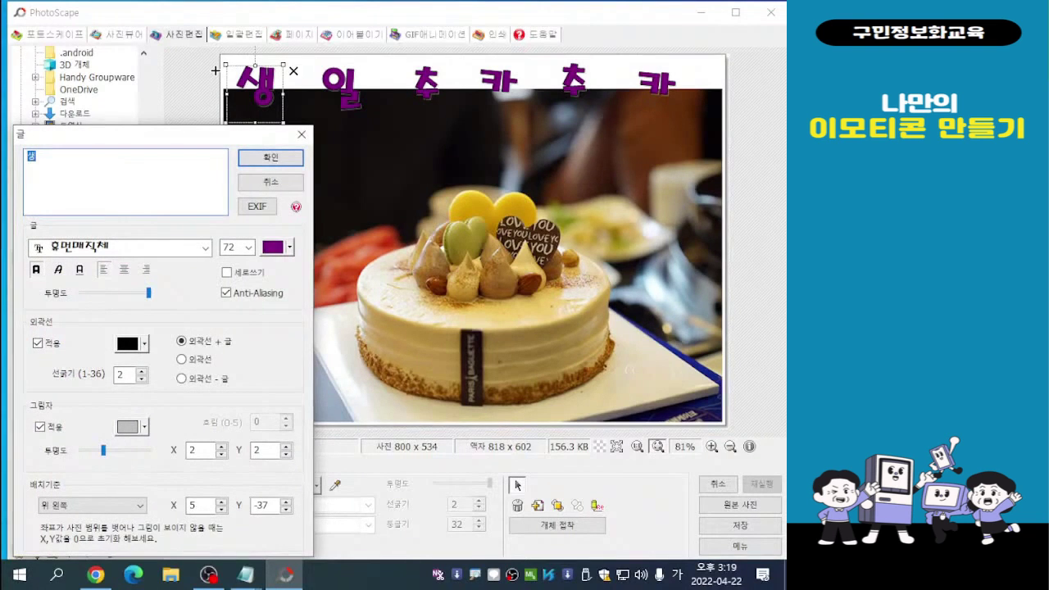
{"action": "left_click", "coordinate": [289, 247]}
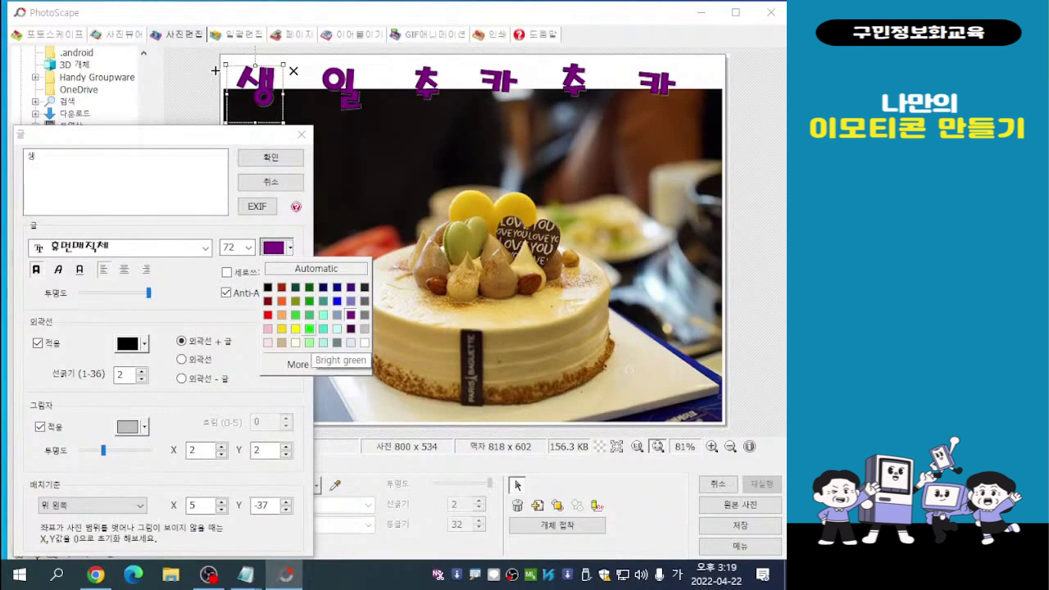
{"action": "left_click", "coordinate": [296, 343]}
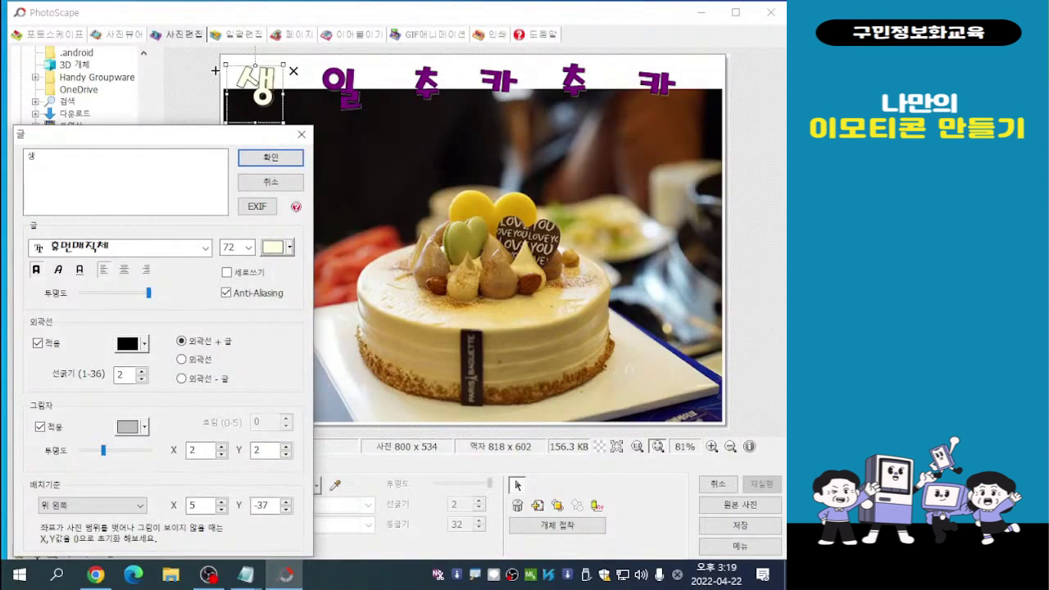
{"action": "left_click", "coordinate": [277, 248]}
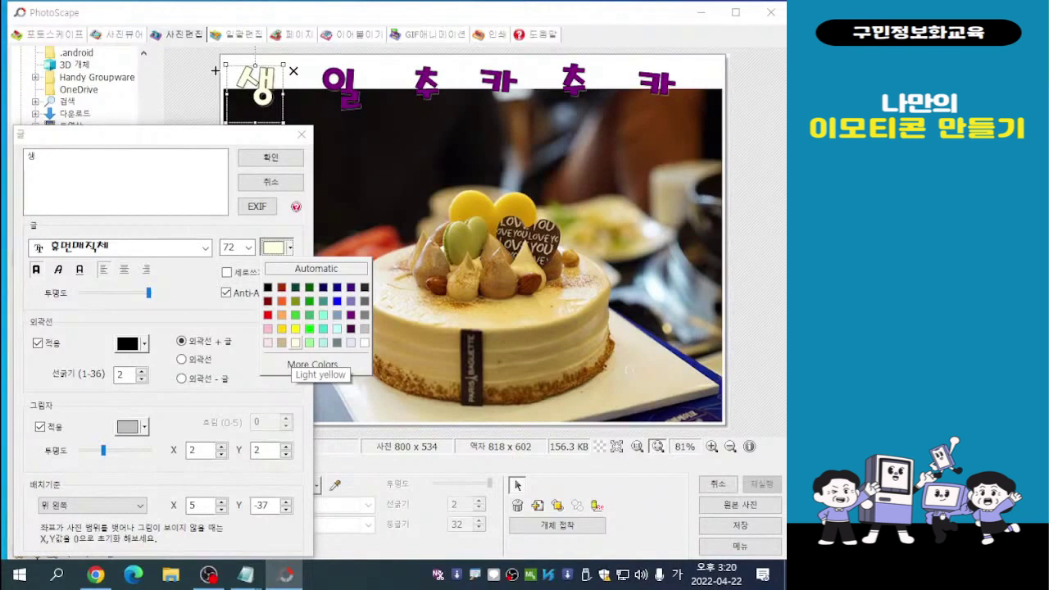
{"action": "left_click", "coordinate": [296, 342]}
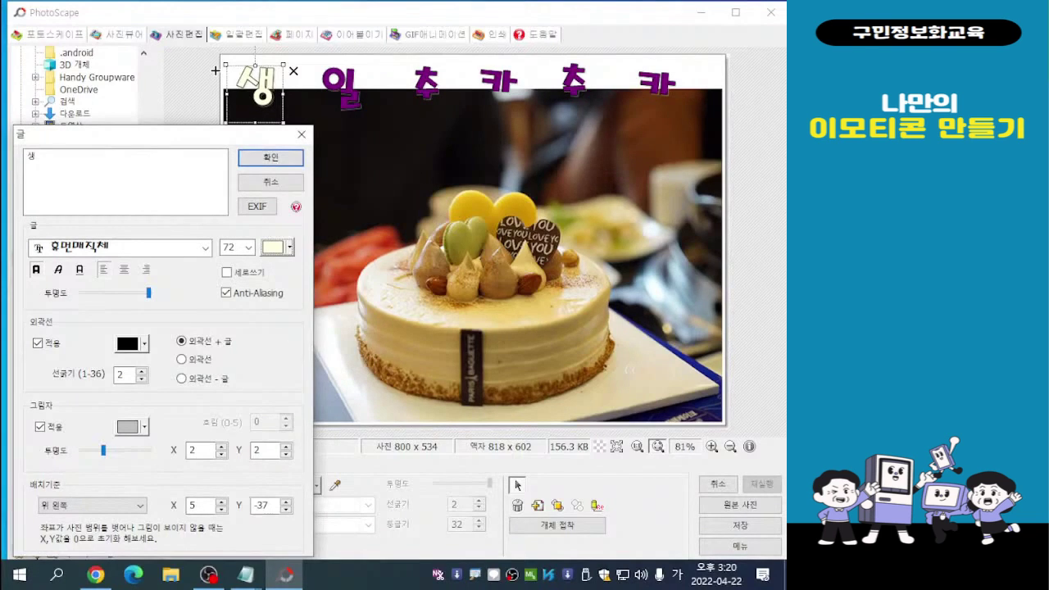
{"action": "left_click", "coordinate": [271, 157]}
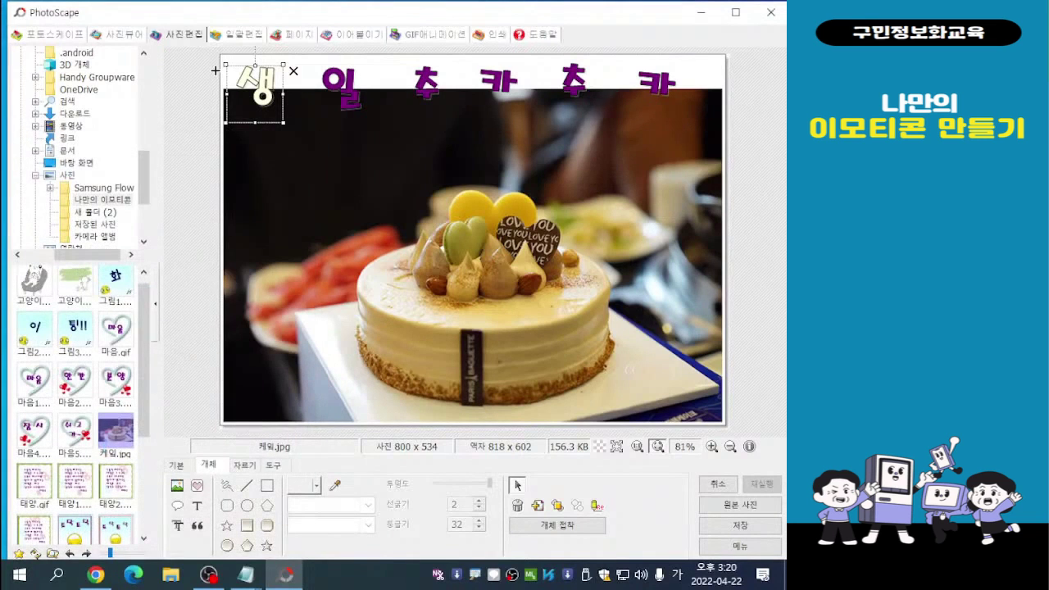
{"action": "left_click", "coordinate": [215, 71]}
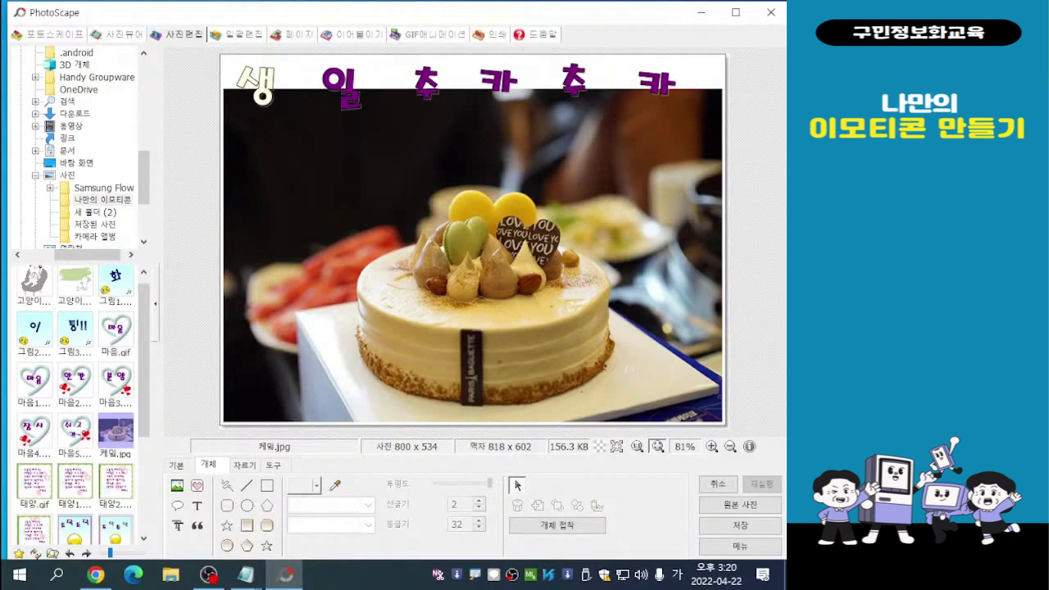
{"action": "left_click", "coordinate": [215, 70]}
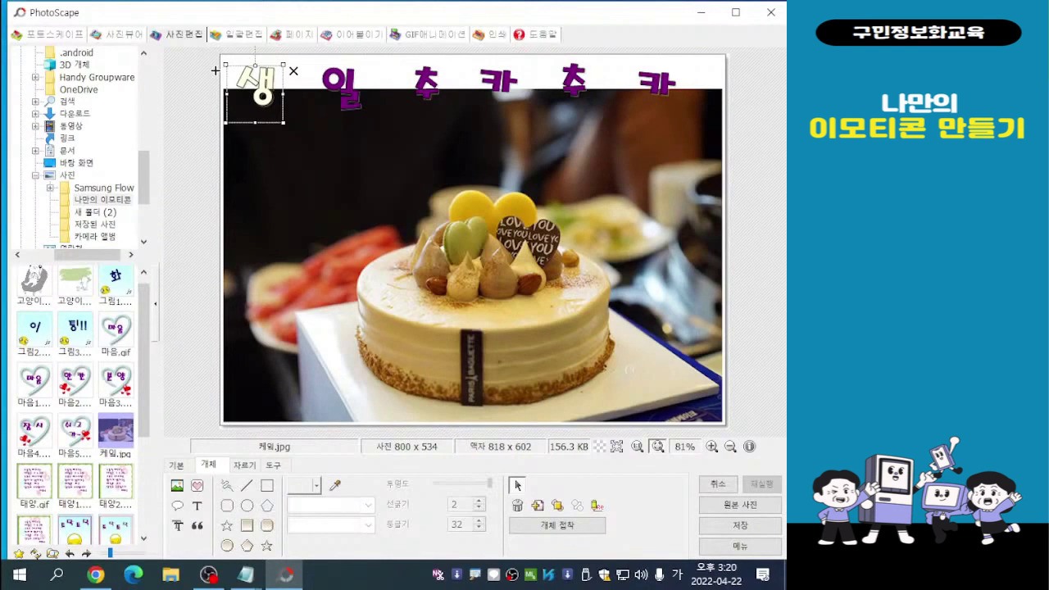
{"action": "left_click_drag", "start_coordinate": [214, 70], "coordinate": [219, 86]}
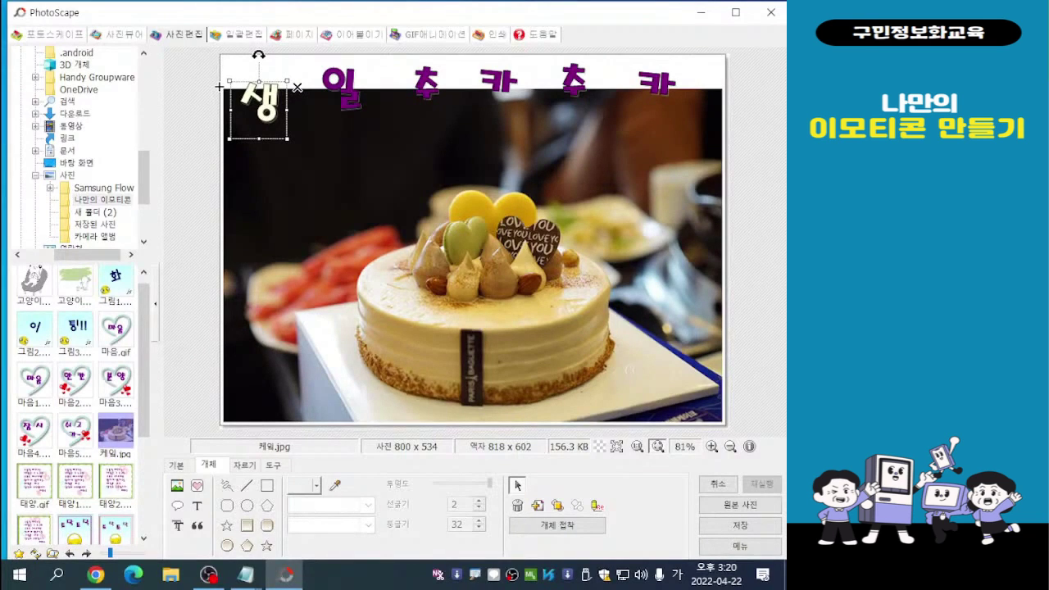
- Change the text colour of 일 to Light yellow
{"action": "left_click", "coordinate": [340, 91]}
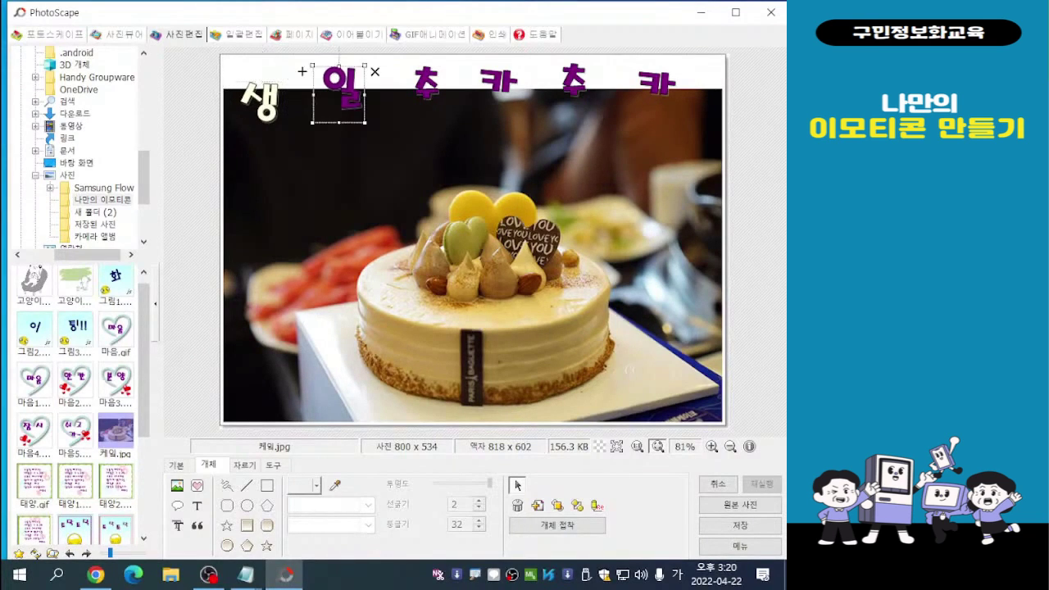
{"action": "double_click", "coordinate": [340, 91]}
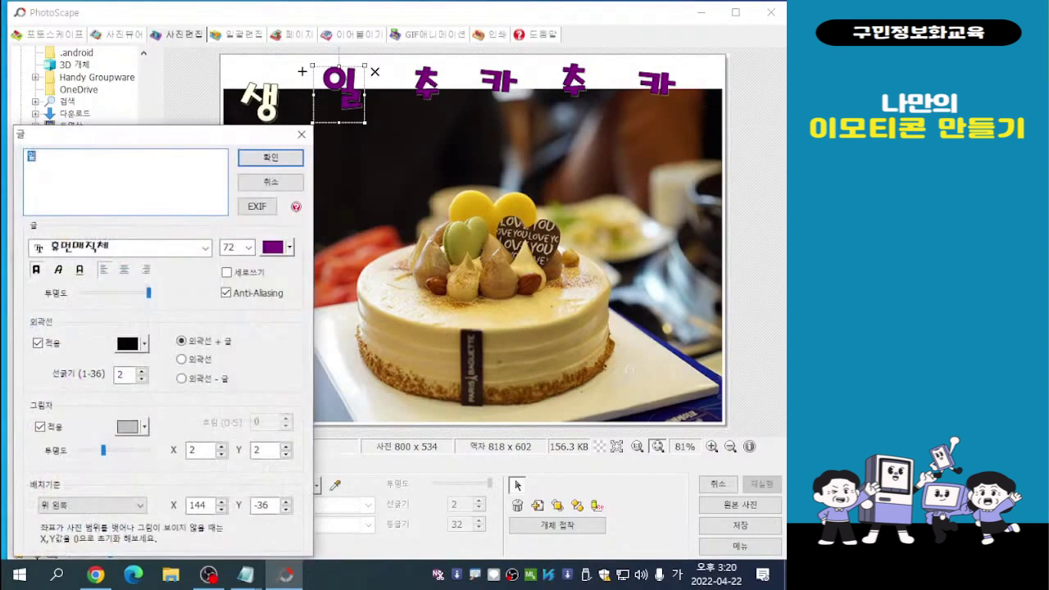
{"action": "left_click", "coordinate": [289, 246]}
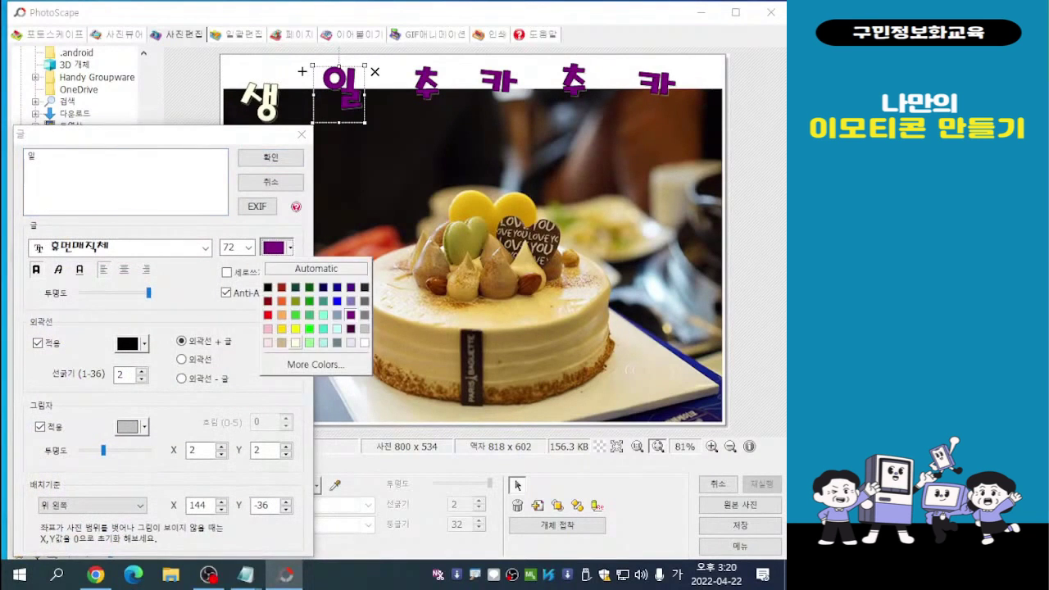
{"action": "left_click", "coordinate": [296, 342]}
{"action": "left_click", "coordinate": [271, 157]}
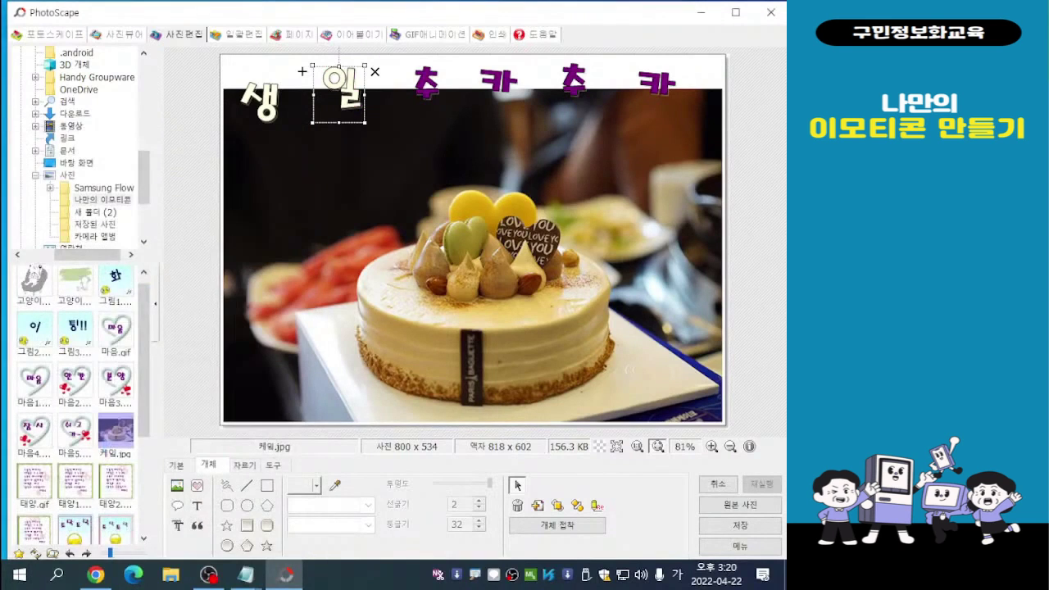
- Change the text colour of the first 추 and the first 카 to Light yellow
{"action": "double_click", "coordinate": [424, 85]}
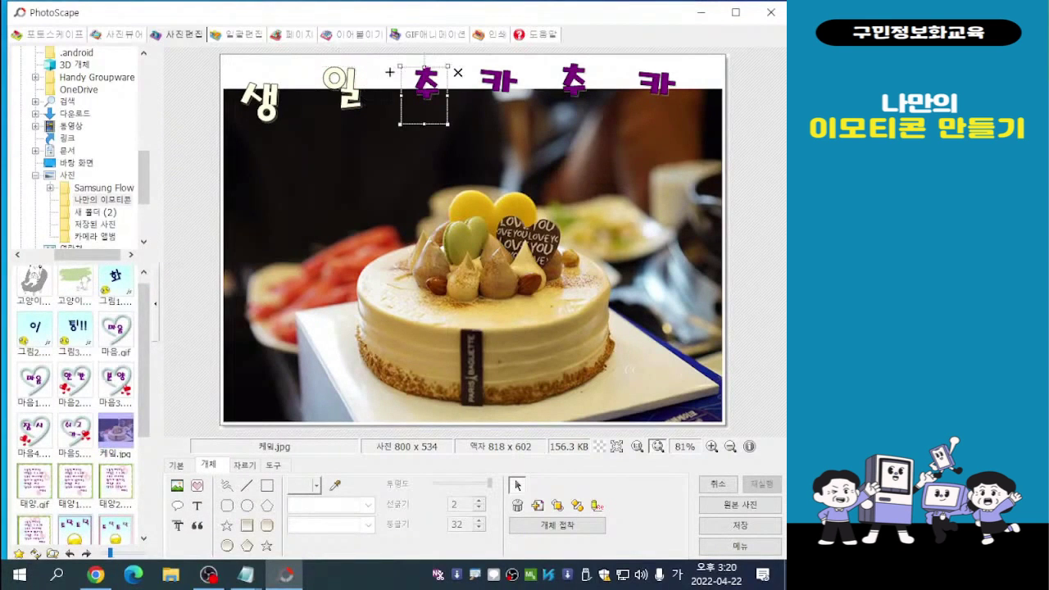
{"action": "left_click", "coordinate": [290, 246]}
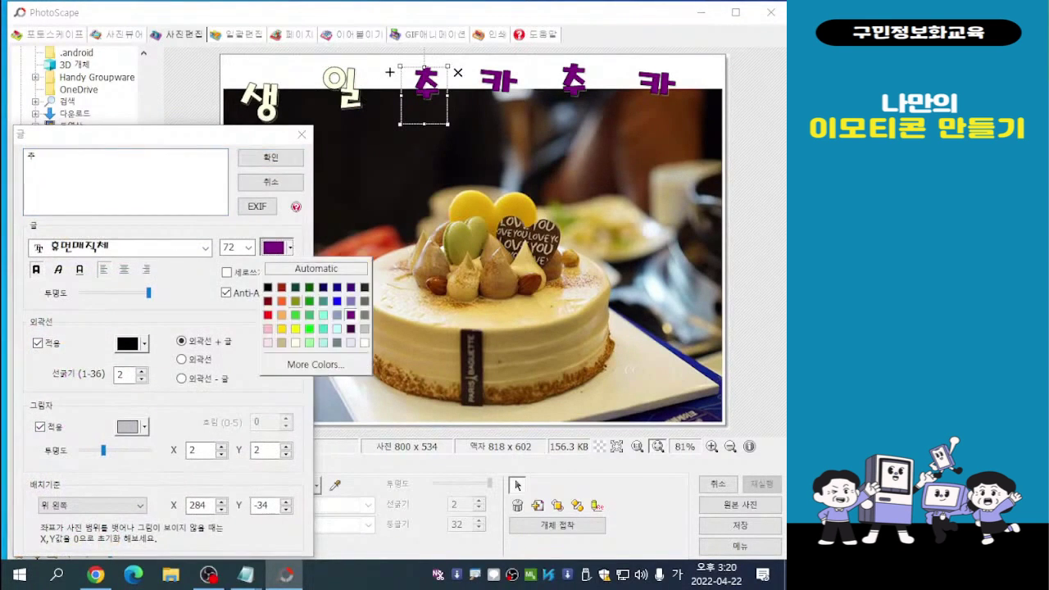
{"action": "left_click", "coordinate": [296, 343]}
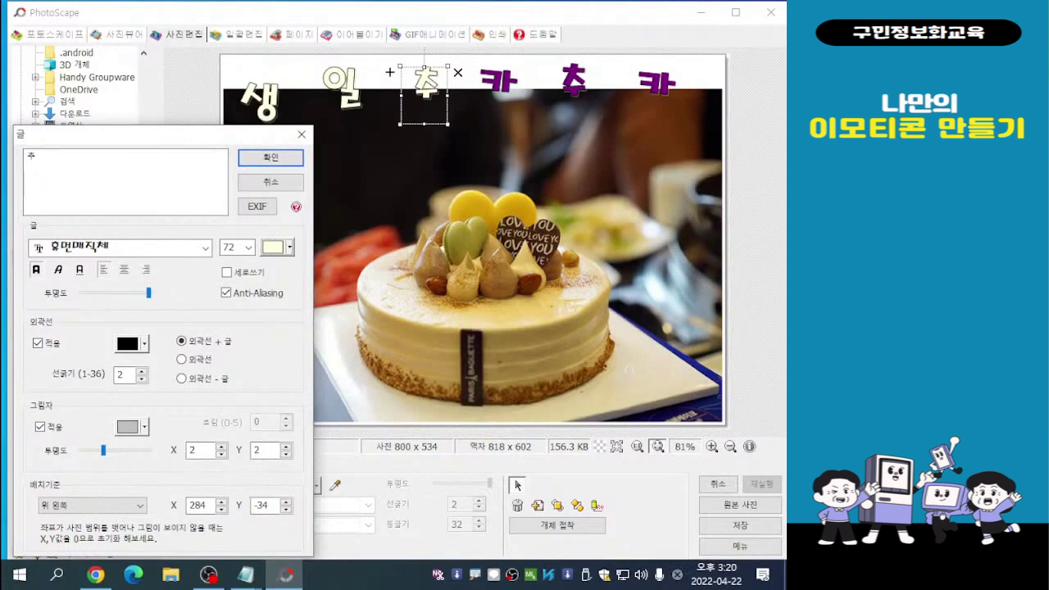
{"action": "left_click", "coordinate": [291, 158]}
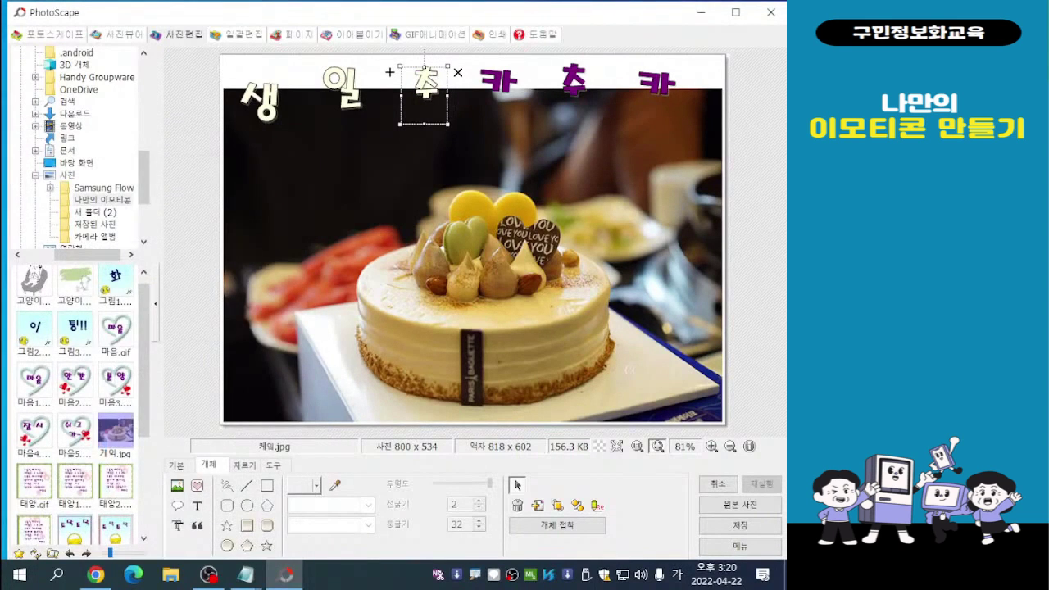
{"action": "double_click", "coordinate": [499, 82]}
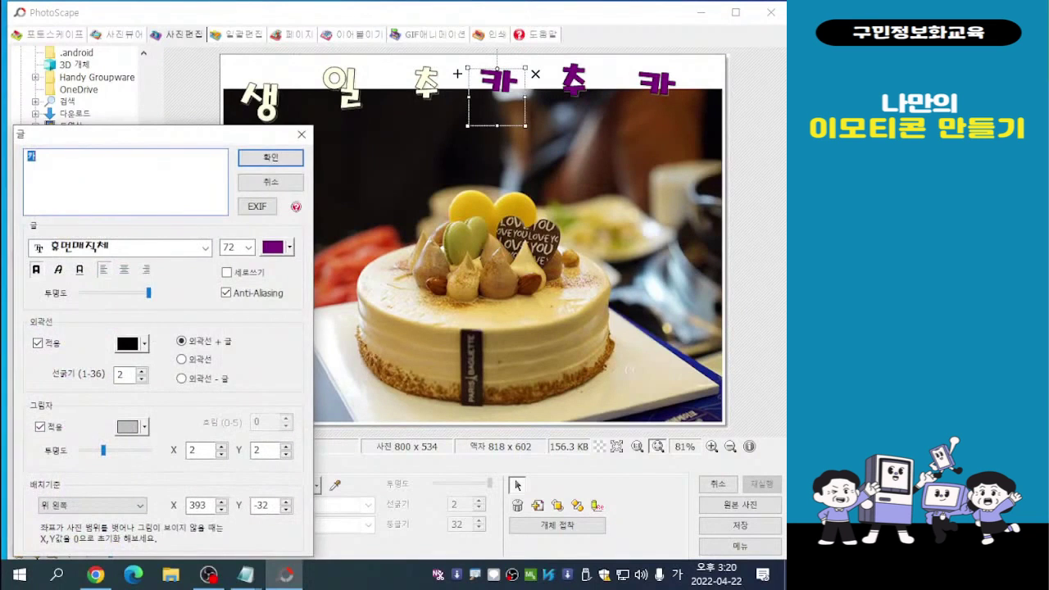
{"action": "left_click", "coordinate": [290, 247]}
{"action": "left_click", "coordinate": [296, 343]}
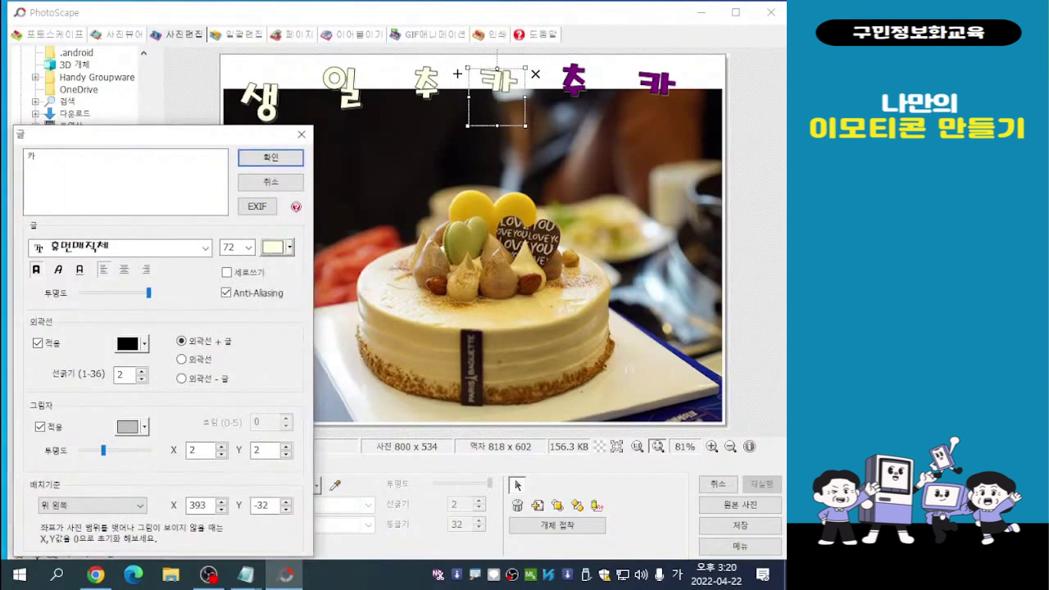
{"action": "left_click", "coordinate": [271, 158]}
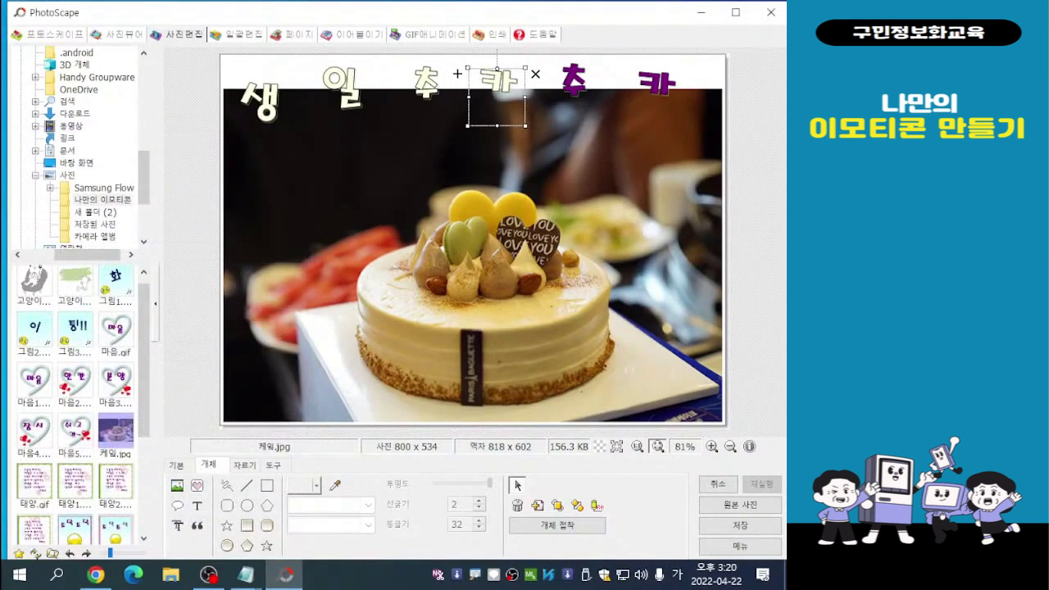
- Change the text colour of the second 추 and the last 카 to Light yellow, and deselect the text
{"action": "double_click", "coordinate": [574, 82]}
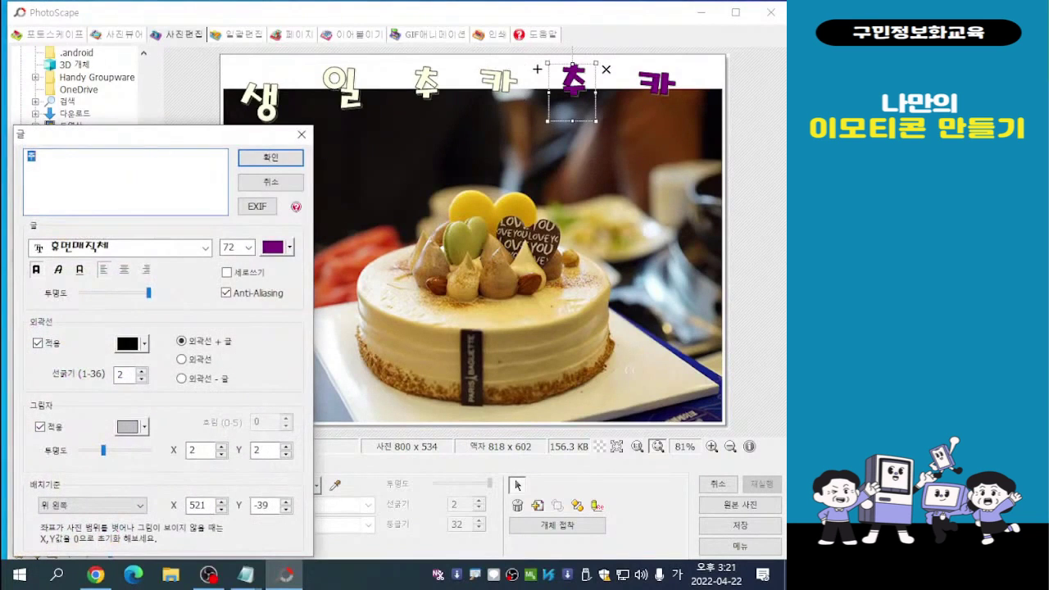
{"action": "left_click", "coordinate": [290, 247]}
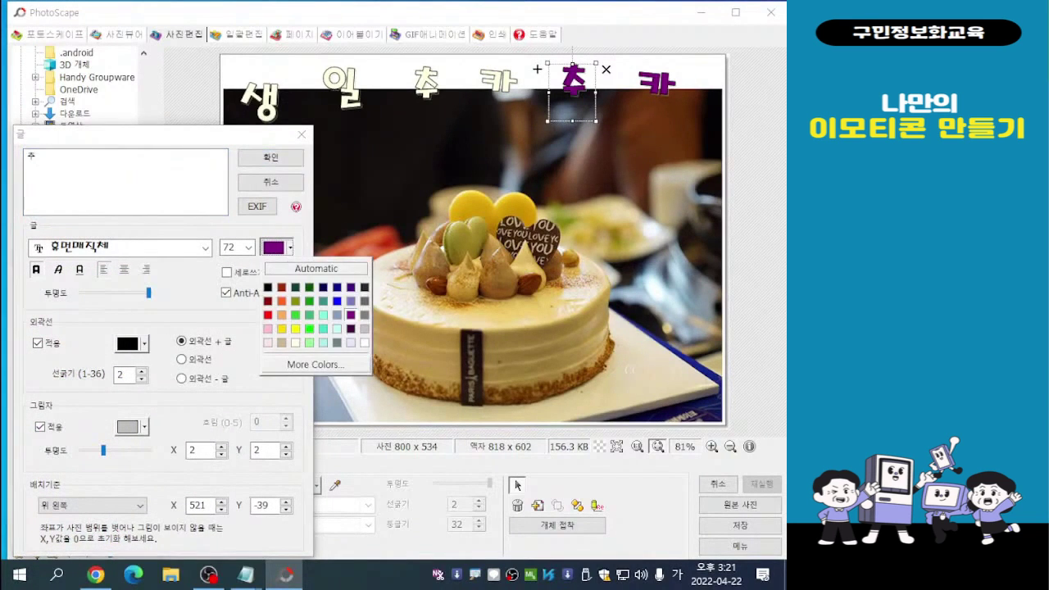
{"action": "left_click", "coordinate": [295, 342]}
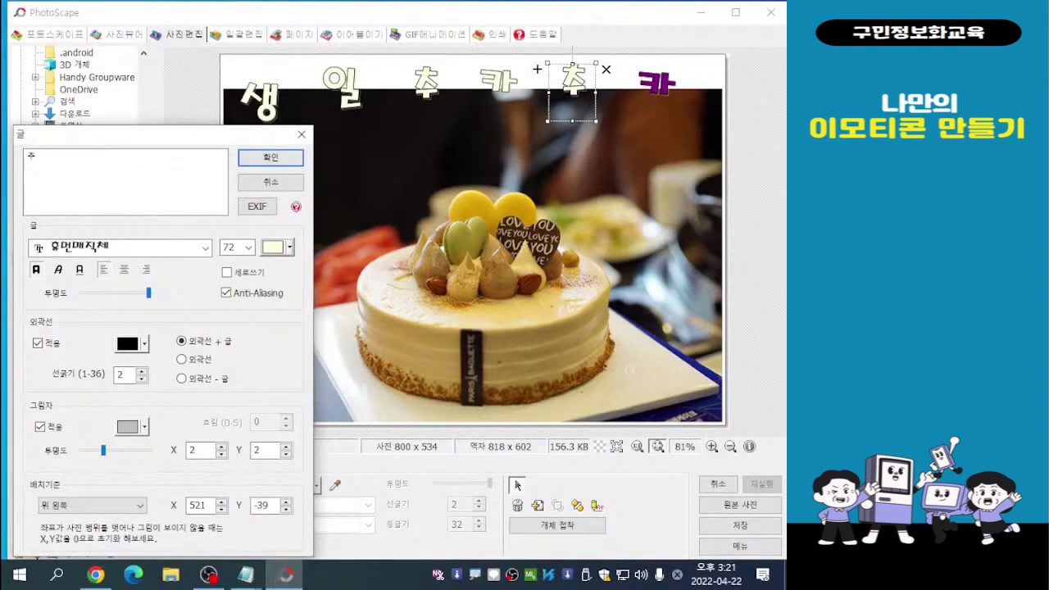
{"action": "key", "text": "Return"}
{"action": "double_click", "coordinate": [656, 83]}
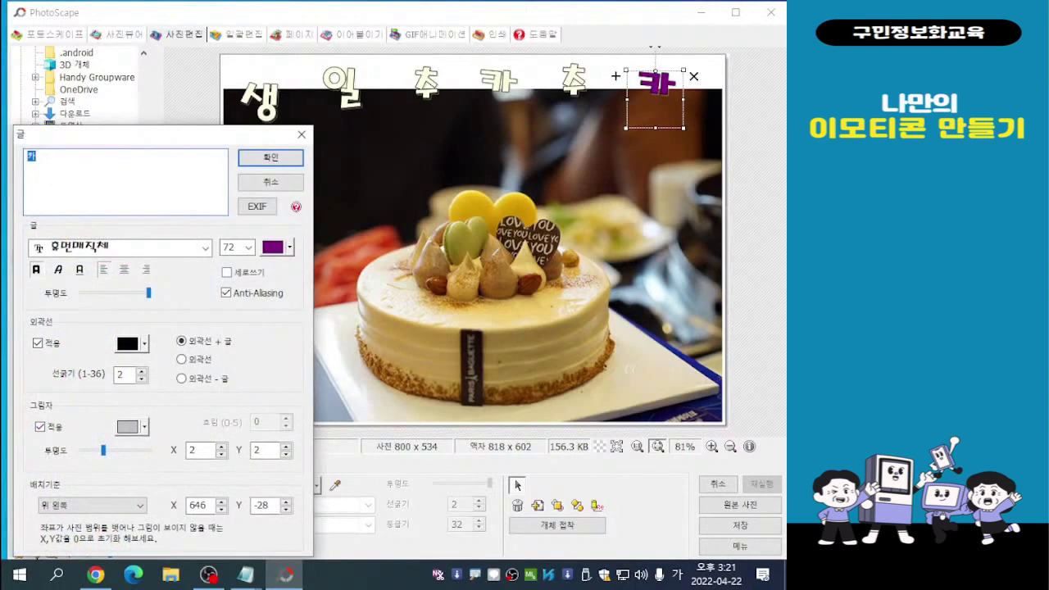
{"action": "left_click", "coordinate": [274, 246]}
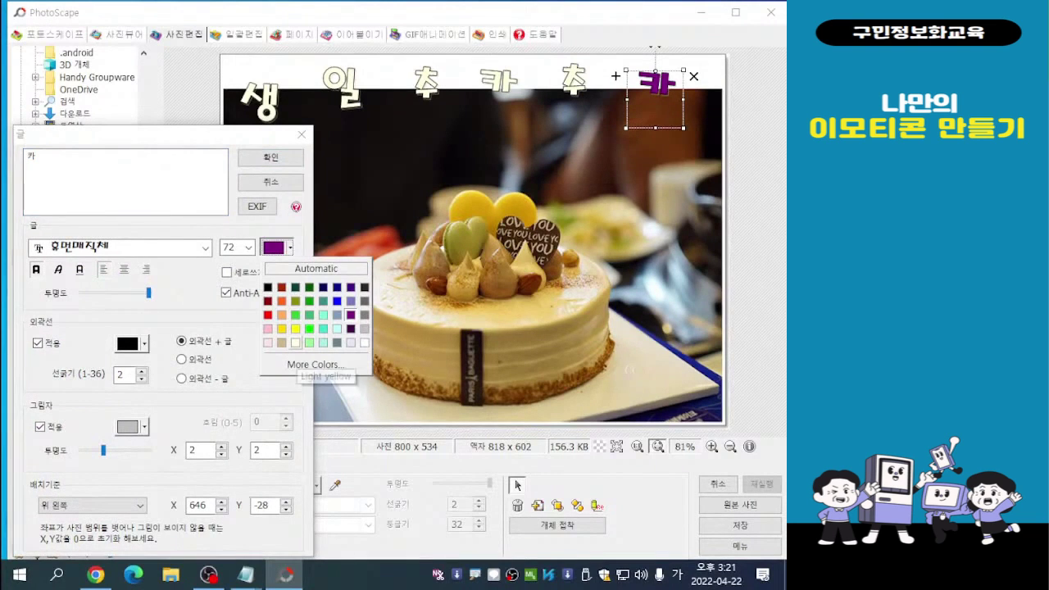
{"action": "left_click", "coordinate": [295, 342]}
{"action": "key", "text": "Return"}
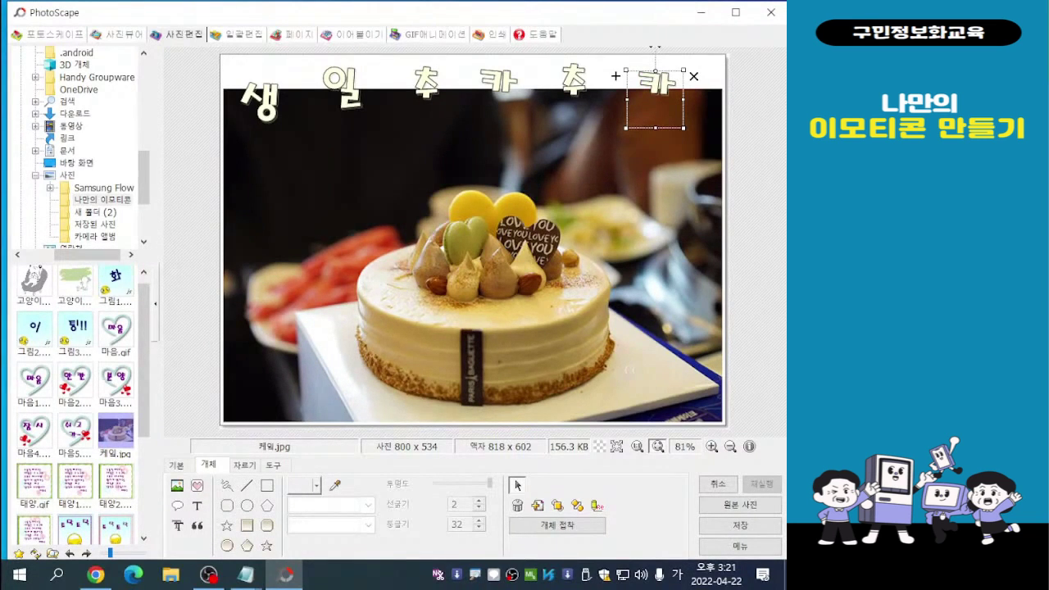
{"action": "left_click", "coordinate": [629, 370]}
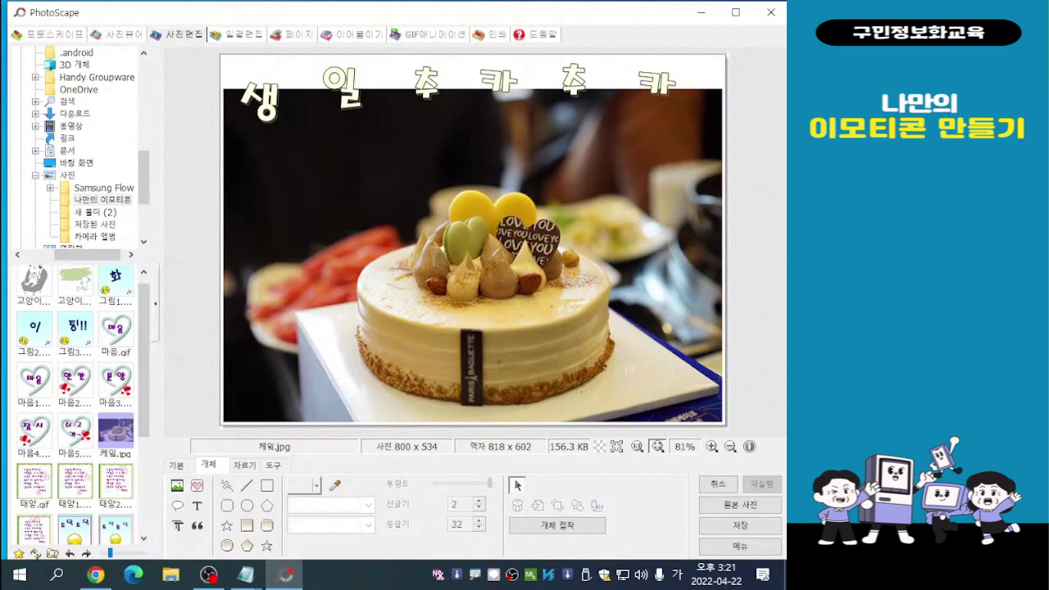
- Nudge all six light yellow characters slightly down and to the right along the photo's upper edge
{"action": "left_click", "coordinate": [259, 103]}
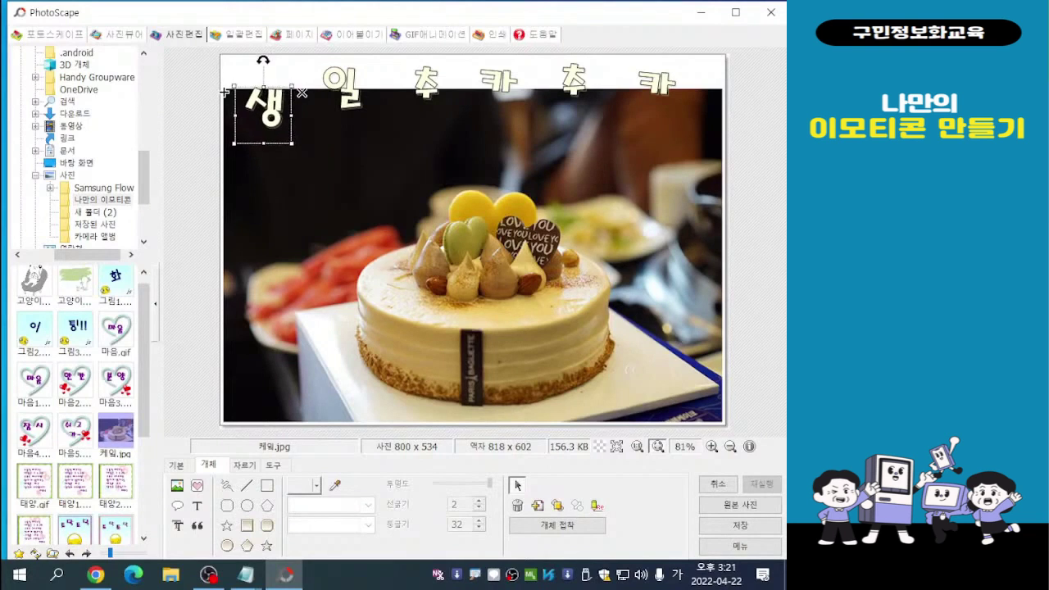
{"action": "left_click_drag", "start_coordinate": [343, 90], "coordinate": [348, 93]}
{"action": "left_click_drag", "start_coordinate": [425, 82], "coordinate": [431, 90]}
{"action": "left_click_drag", "start_coordinate": [498, 82], "coordinate": [508, 88]}
{"action": "left_click_drag", "start_coordinate": [573, 80], "coordinate": [580, 90]}
{"action": "left_click_drag", "start_coordinate": [657, 82], "coordinate": [663, 90]}
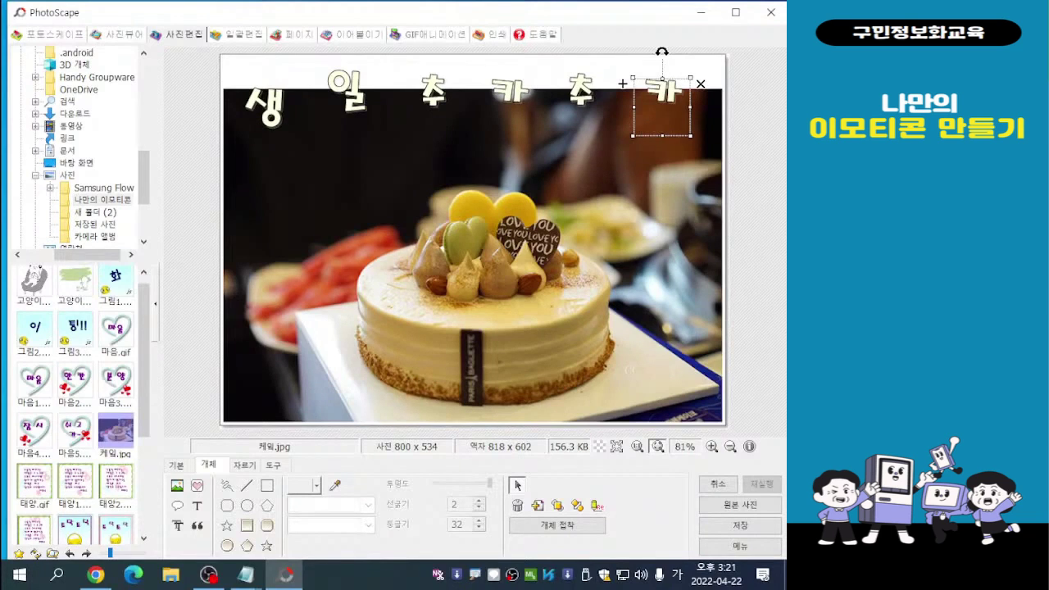
{"action": "left_click", "coordinate": [629, 370]}
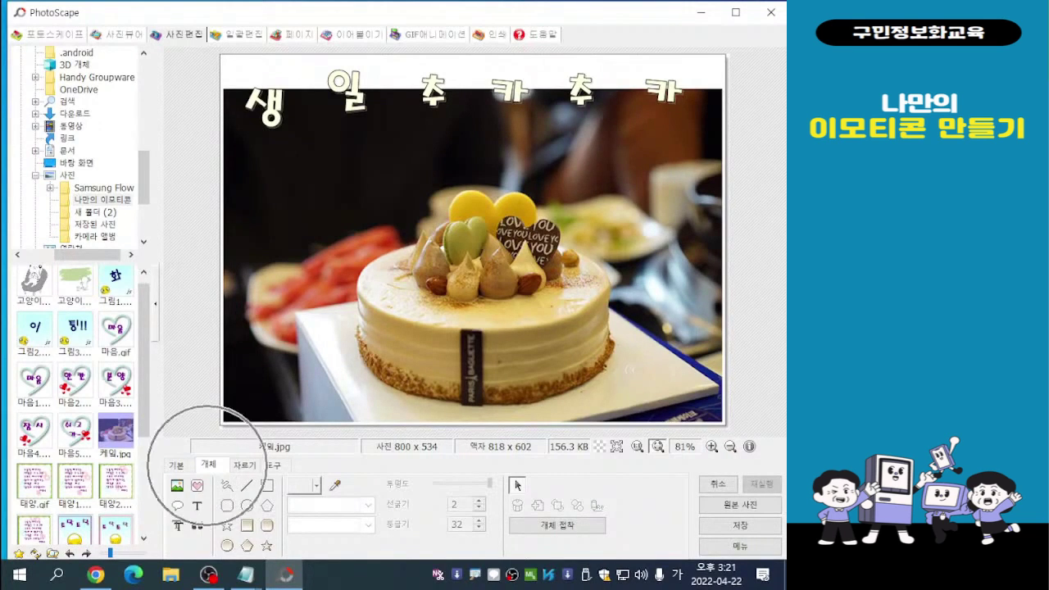
- Insert the crossed-sparkle icon effect011.png from the 특수효과 icon category onto the cake photo
{"action": "left_click", "coordinate": [197, 485]}
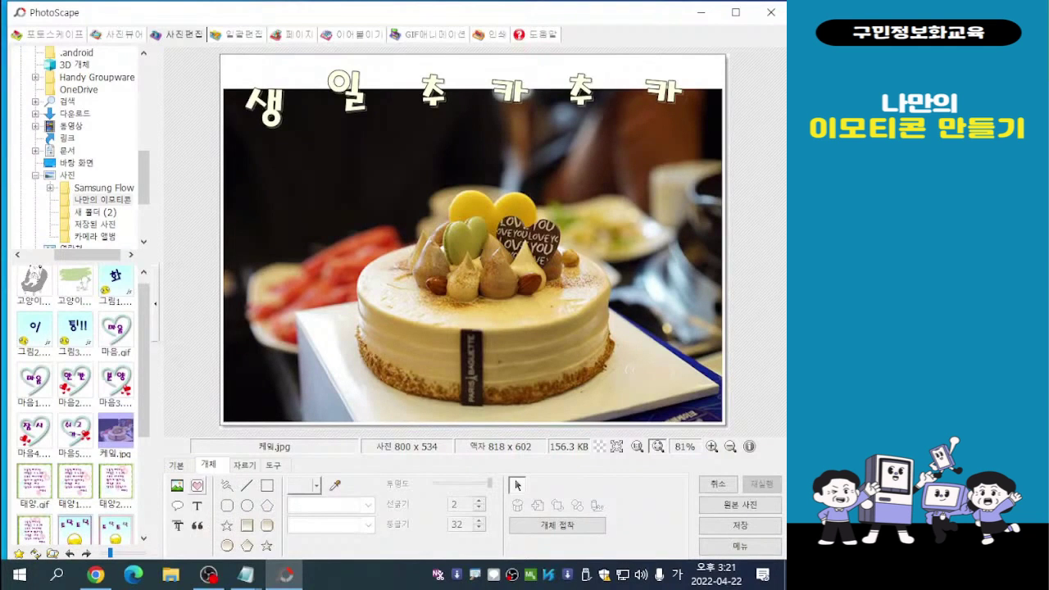
{"action": "left_click", "coordinate": [196, 485]}
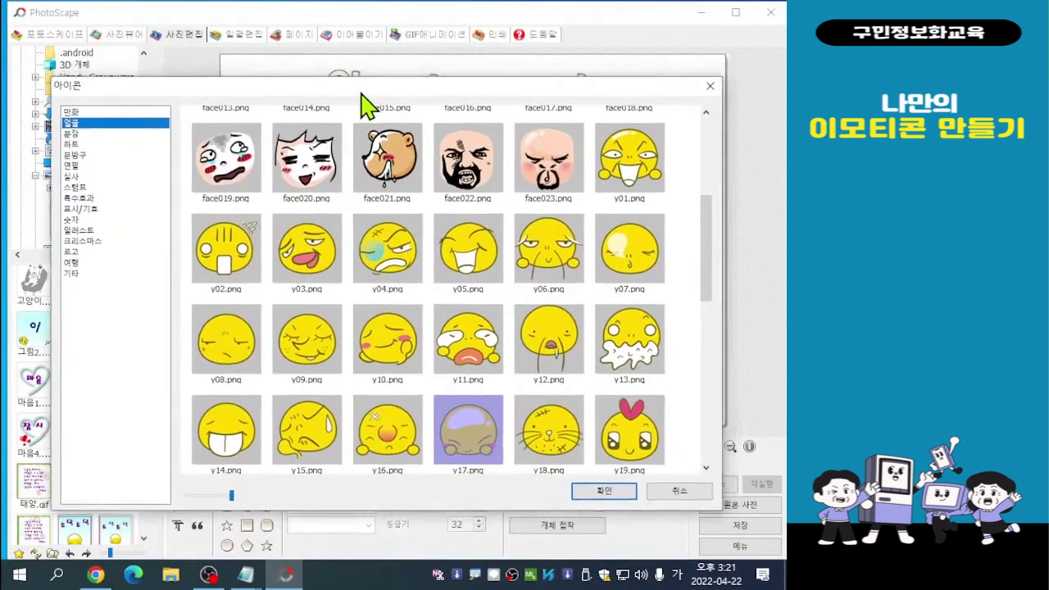
{"action": "left_click_drag", "start_coordinate": [368, 77], "coordinate": [338, 85]}
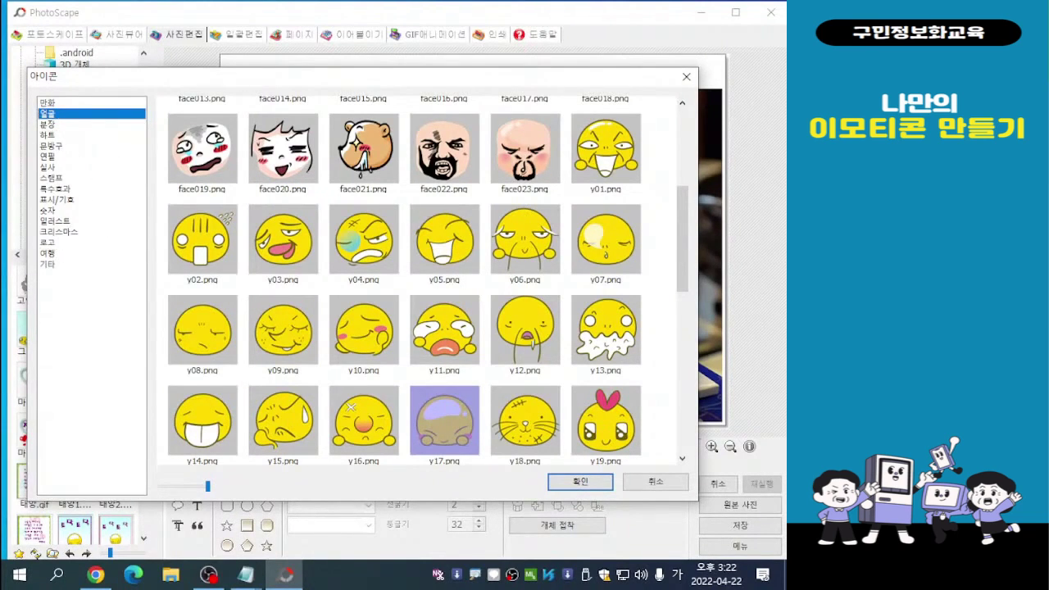
{"action": "left_click", "coordinate": [56, 189]}
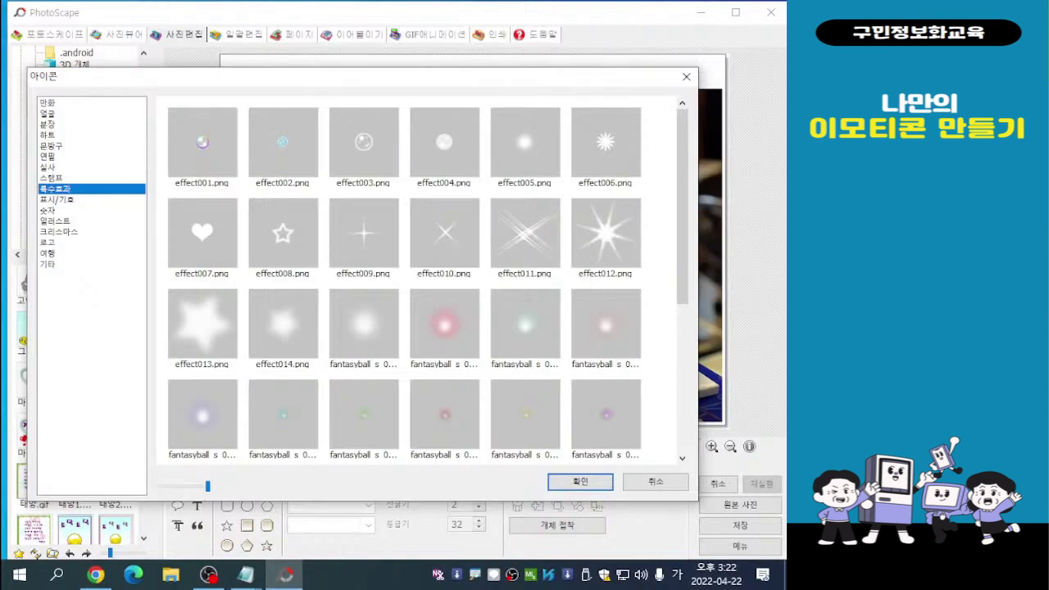
{"action": "mouse_move", "coordinate": [682, 206]}
{"action": "left_mouse_down"}
{"action": "mouse_move", "coordinate": [682, 299]}
{"action": "mouse_move", "coordinate": [682, 205]}
{"action": "left_mouse_up"}
{"action": "double_click", "coordinate": [525, 234]}
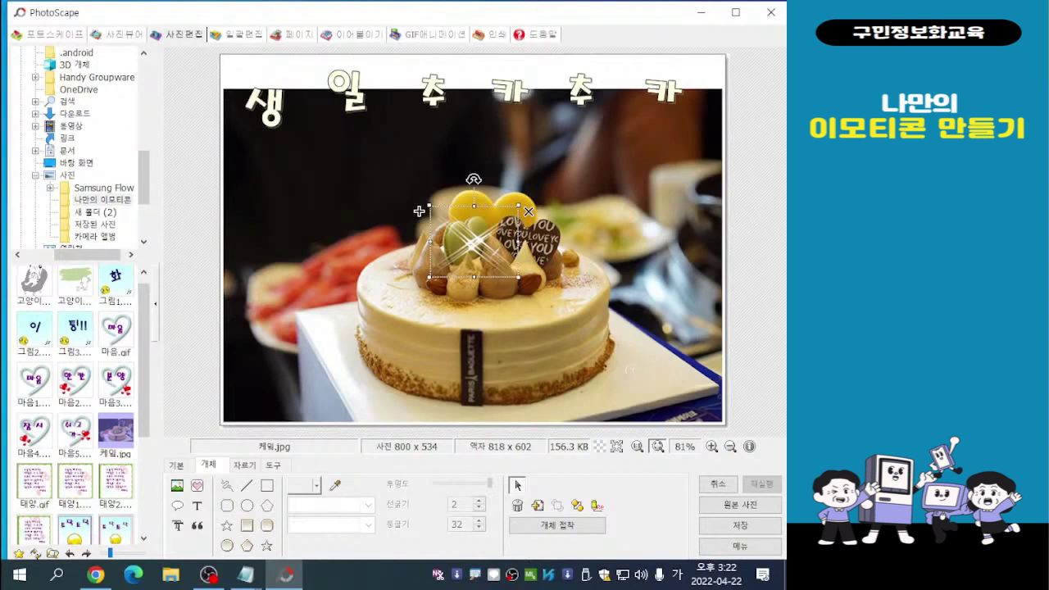
- Move the sparkle to the left side of the cake's topping, enlarge it by about half, and deselect it
{"action": "left_click_drag", "start_coordinate": [418, 211], "coordinate": [366, 229]}
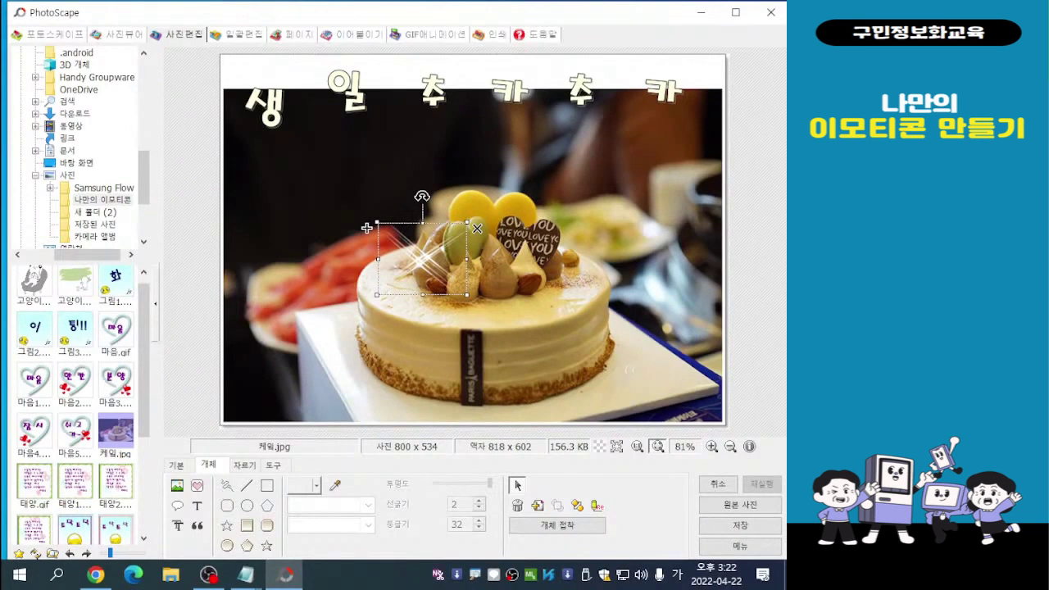
{"action": "left_click_drag", "start_coordinate": [367, 229], "coordinate": [360, 233]}
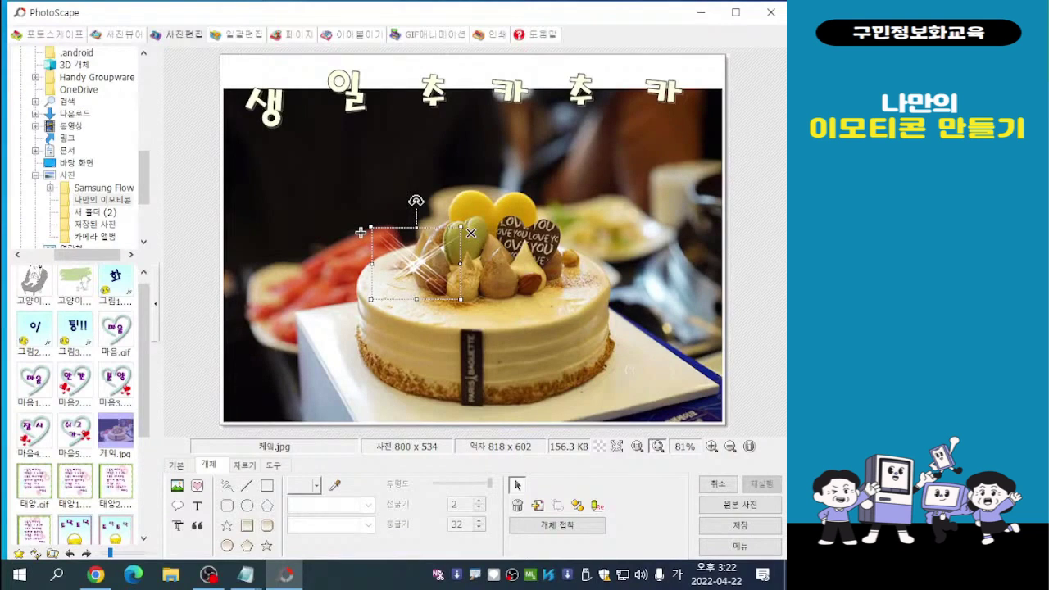
{"action": "left_click_drag", "start_coordinate": [471, 233], "coordinate": [516, 206]}
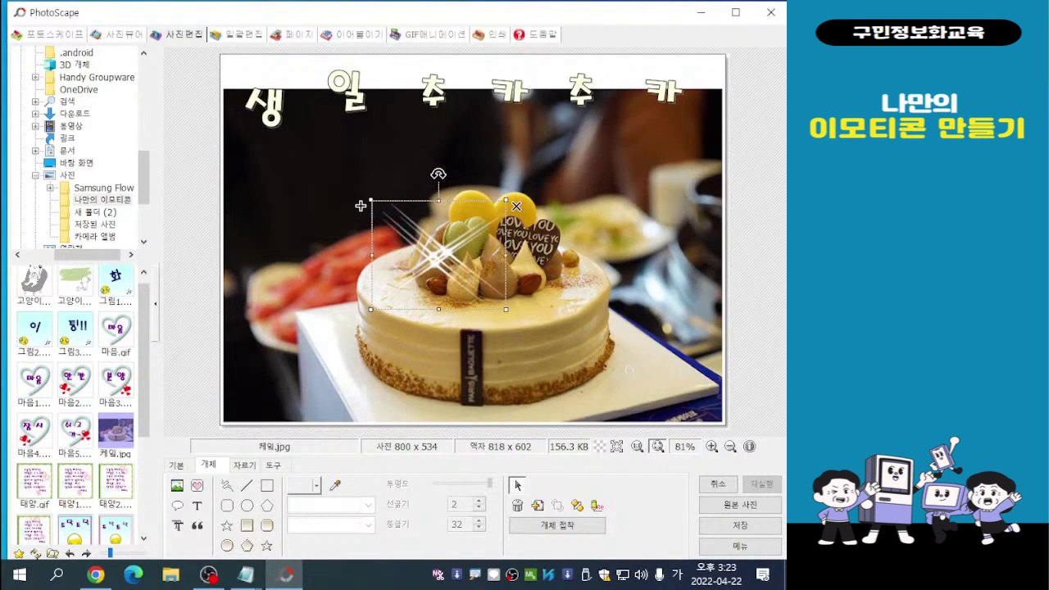
{"action": "left_click", "coordinate": [630, 370]}
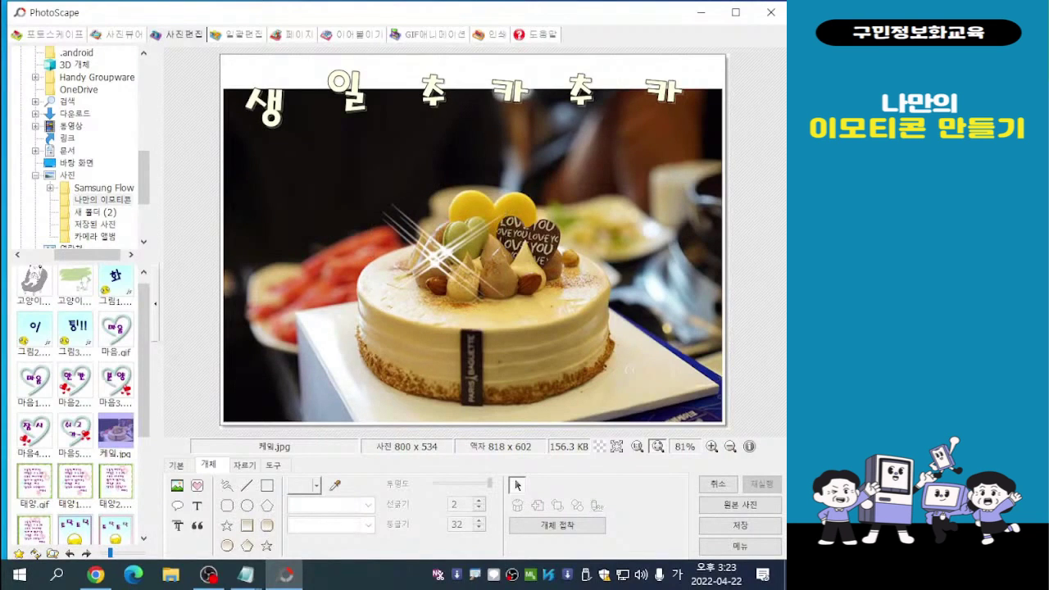
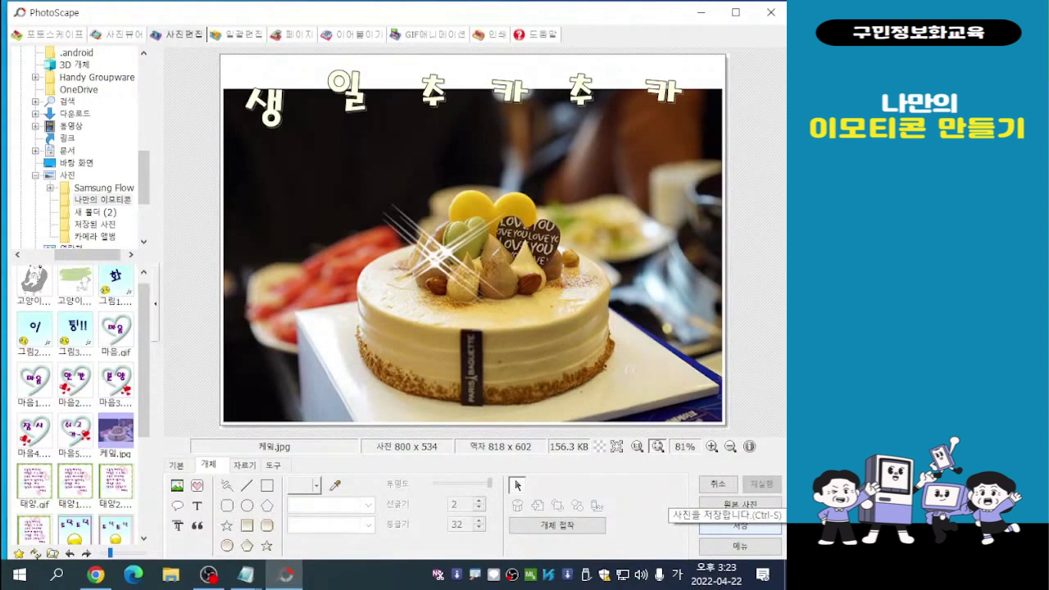
- Save the decorated photo under the new name 케잌1 as a JPEG in the 나만의 이모티콘 folder
{"action": "left_click", "coordinate": [740, 526]}
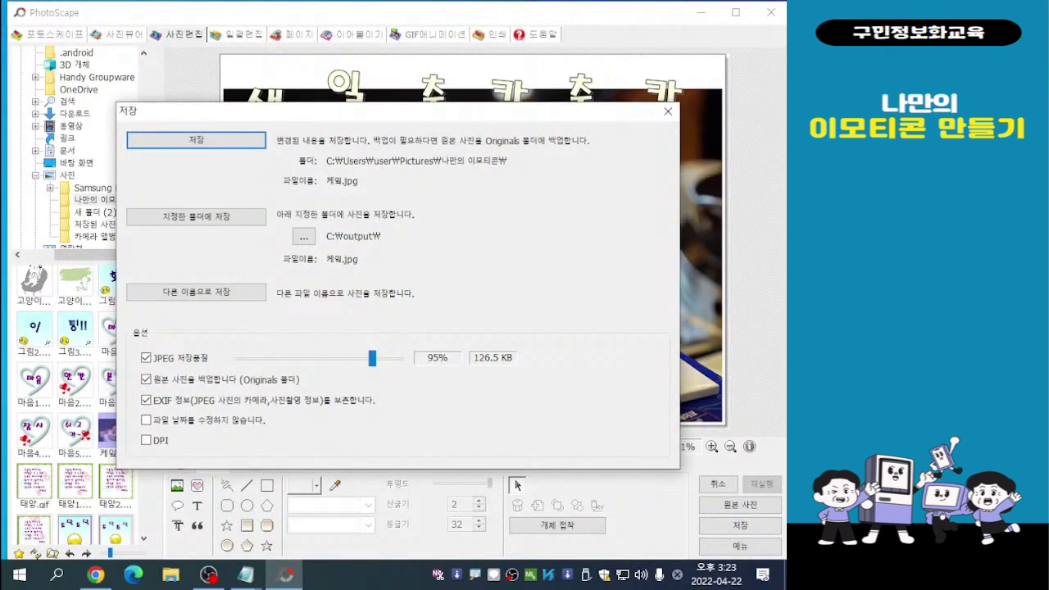
{"action": "left_click_drag", "start_coordinate": [401, 111], "coordinate": [518, 185]}
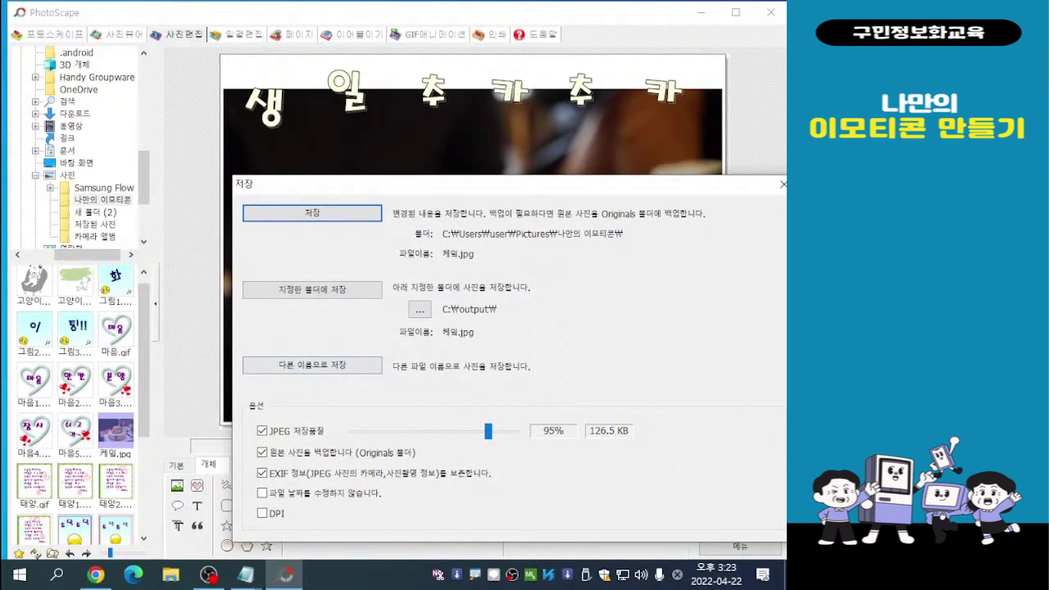
{"action": "left_click", "coordinate": [312, 365]}
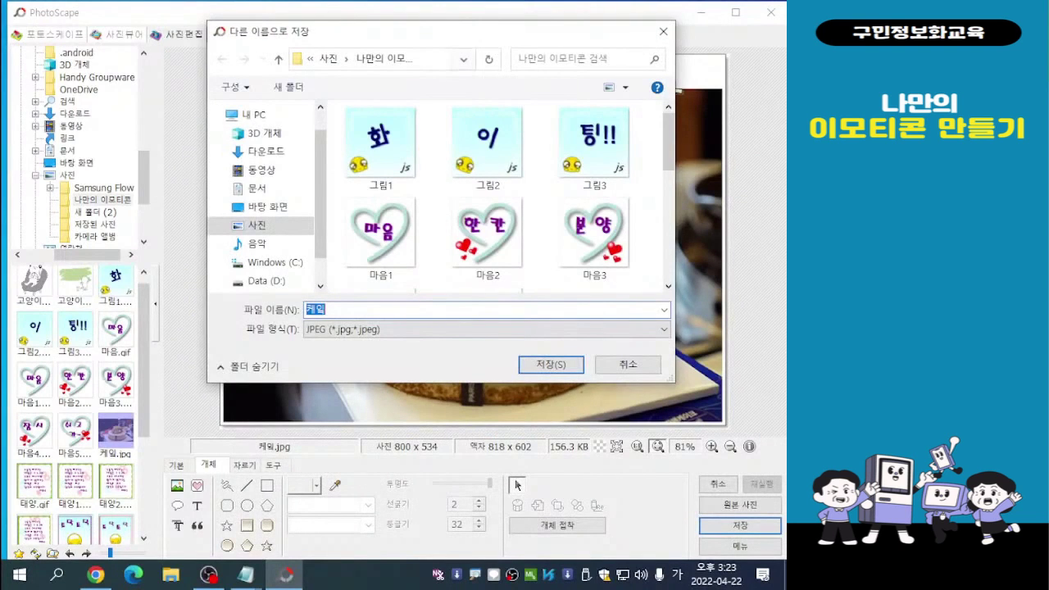
{"action": "left_click_drag", "start_coordinate": [445, 33], "coordinate": [310, 38]}
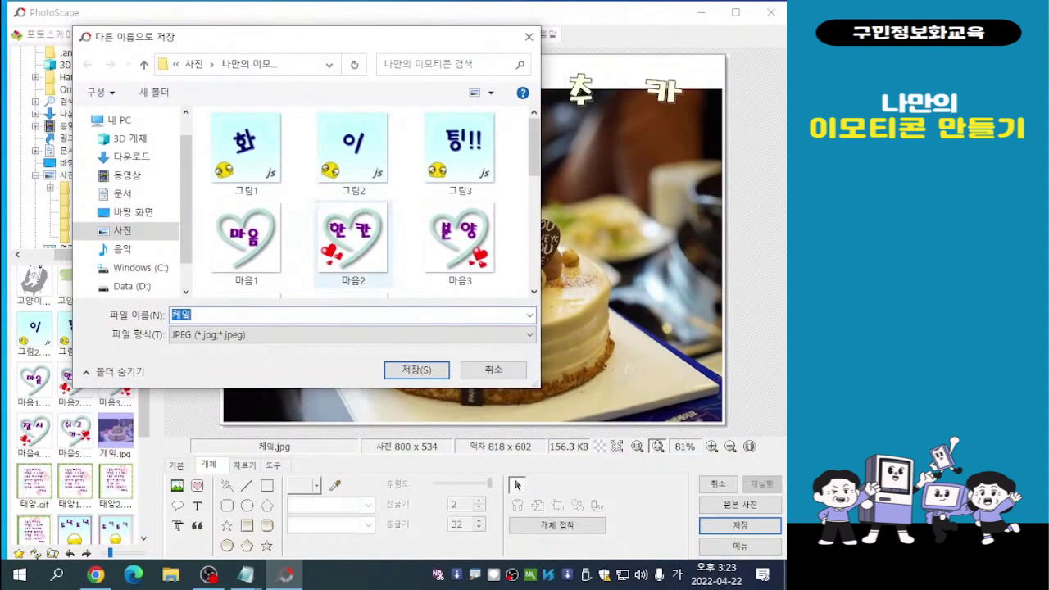
{"action": "left_click", "coordinate": [192, 315]}
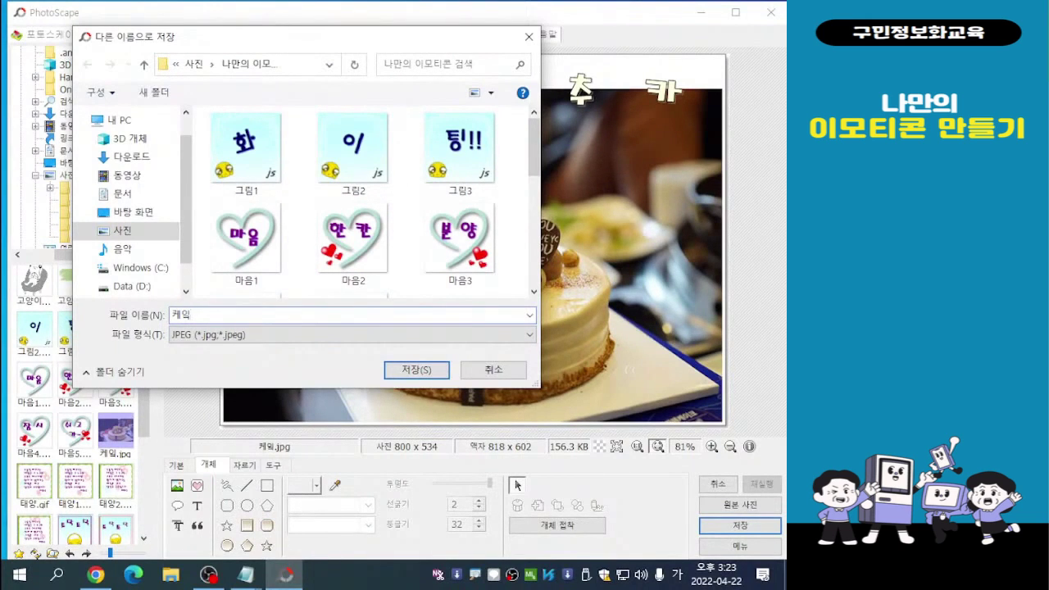
{"action": "type", "text": "1"}
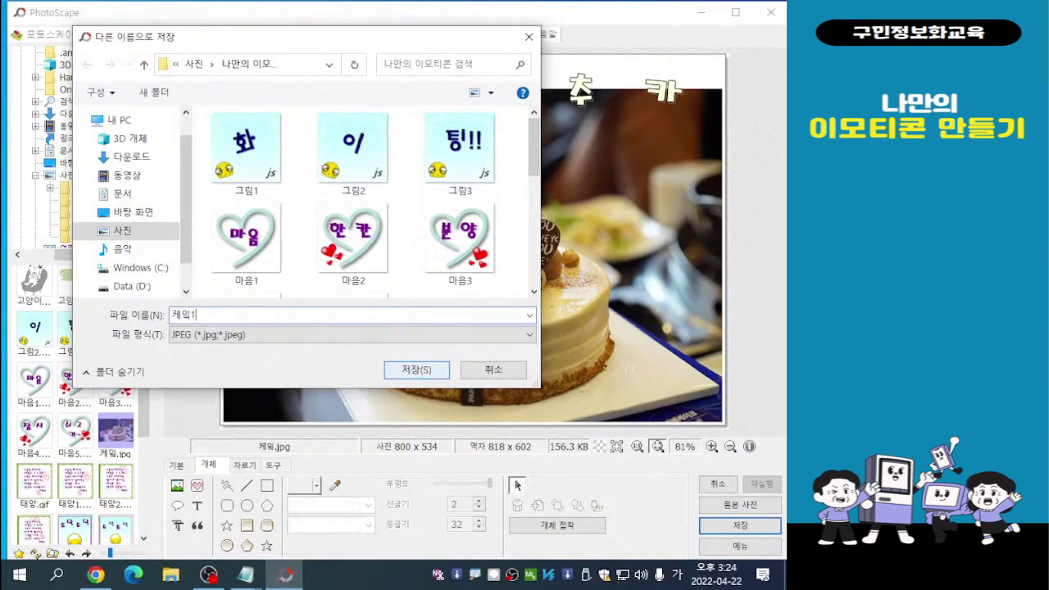
{"action": "key", "text": "Return"}
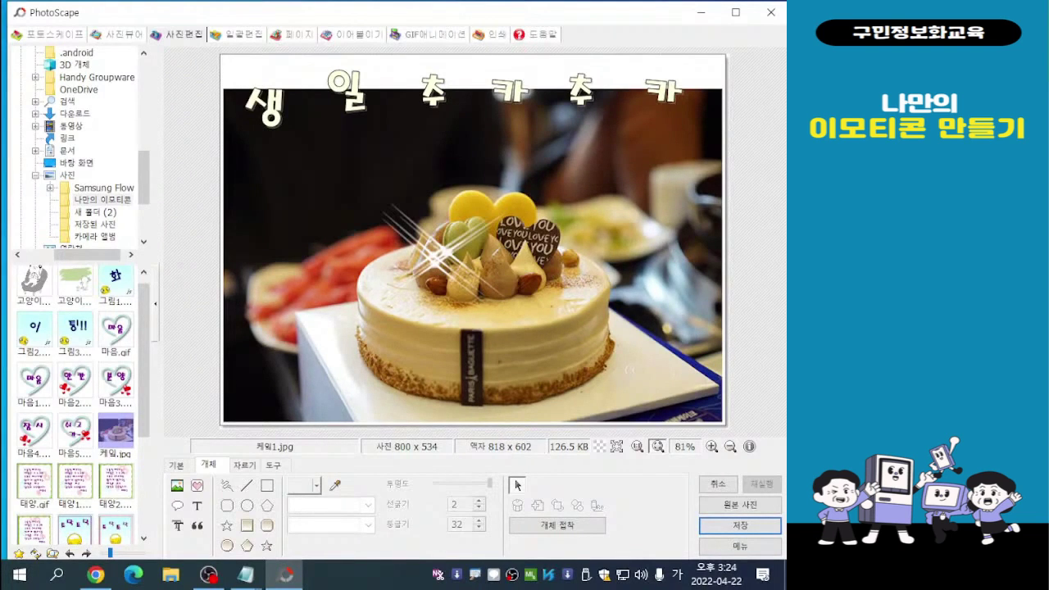
- Tilt 생 slightly counterclockwise and 일 slightly clockwise, nudging 일 a little down and to the right
{"action": "left_click", "coordinate": [227, 92]}
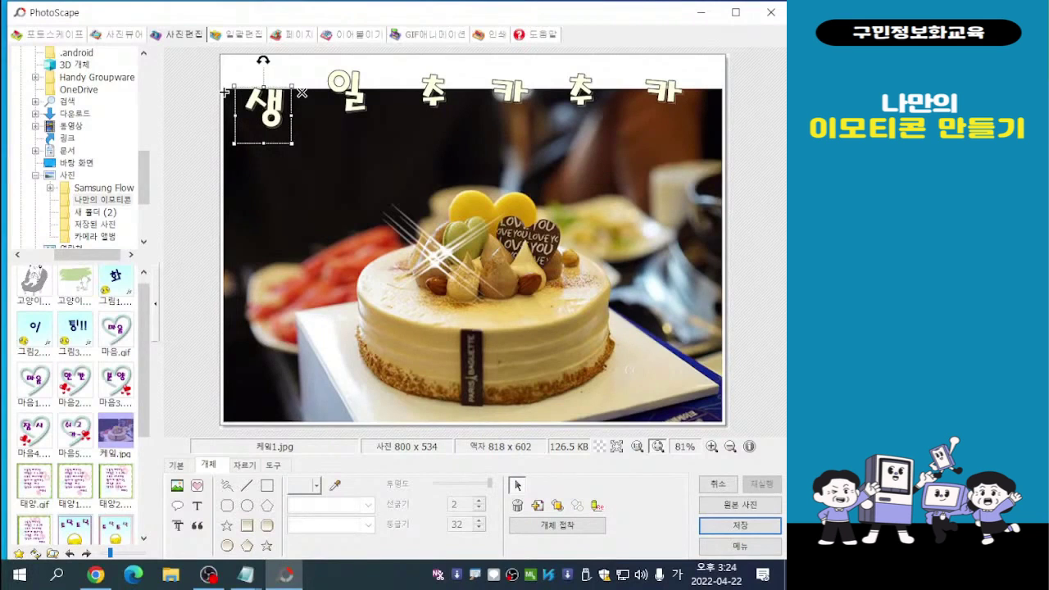
{"action": "left_click_drag", "start_coordinate": [226, 93], "coordinate": [219, 104]}
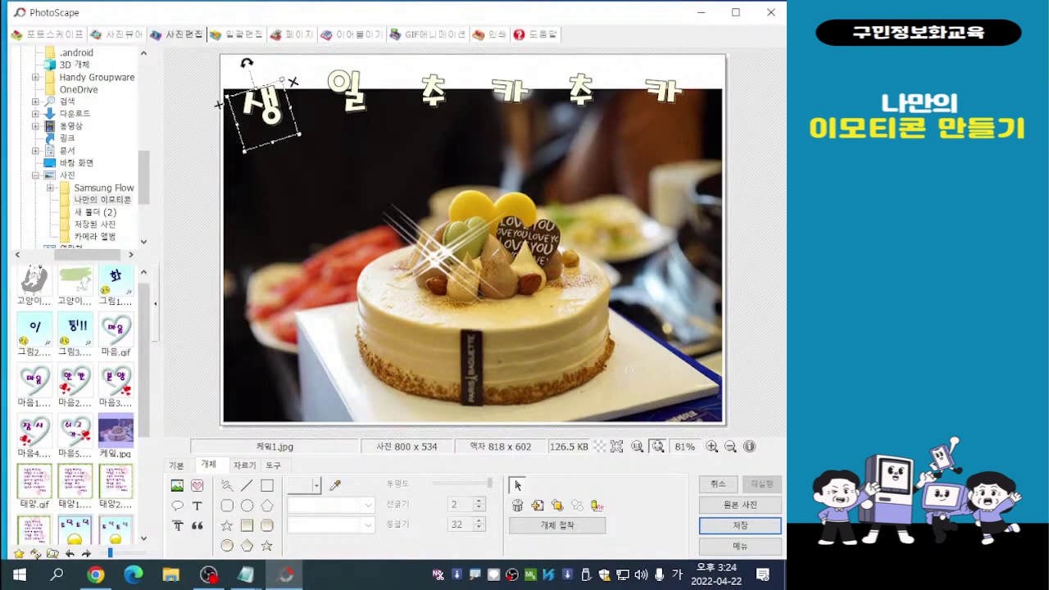
{"action": "left_click", "coordinate": [344, 94]}
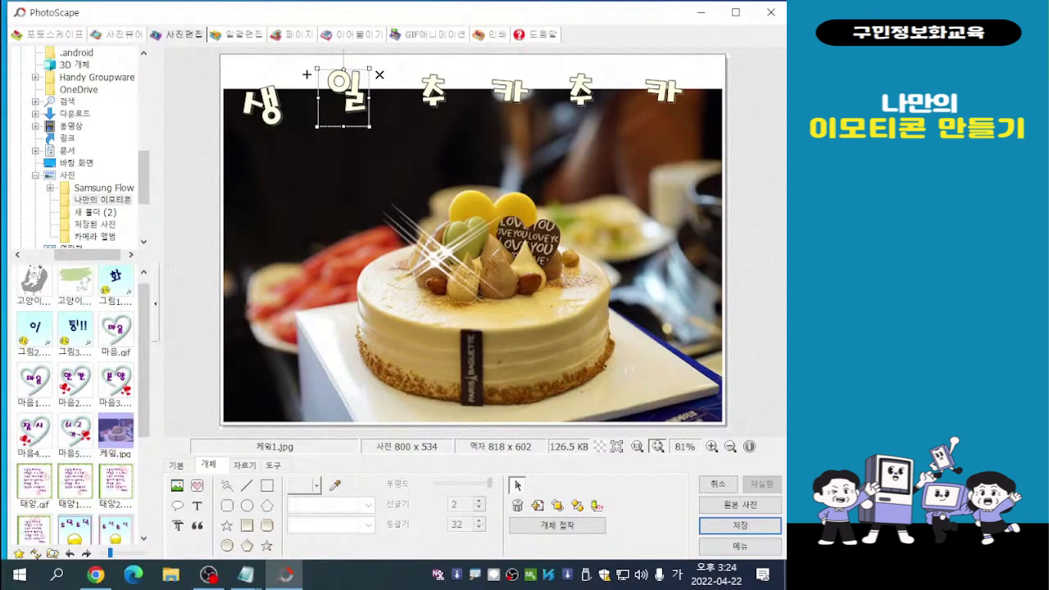
{"action": "left_click_drag", "start_coordinate": [346, 95], "coordinate": [347, 101]}
{"action": "left_click_drag", "start_coordinate": [344, 49], "coordinate": [358, 51]}
{"action": "mouse_move", "coordinate": [350, 102]}
{"action": "left_mouse_down"}
{"action": "mouse_move", "coordinate": [338, 92]}
{"action": "mouse_move", "coordinate": [351, 103]}
{"action": "left_mouse_up"}
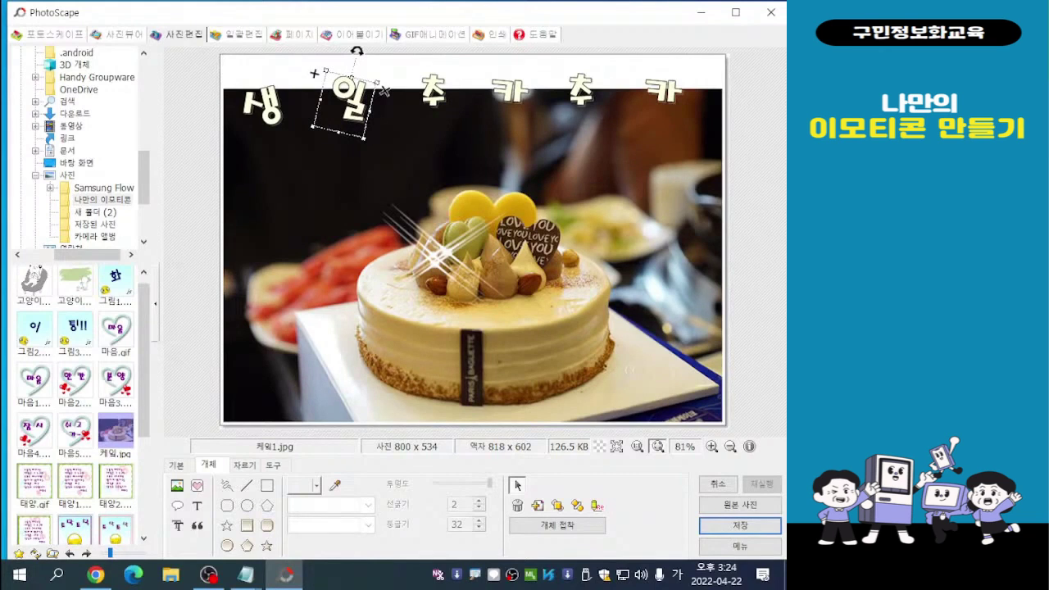
- Enlarge the first 추 to nearly twice its size, shift it slightly up and left, and deselect it
{"action": "left_click", "coordinate": [432, 90]}
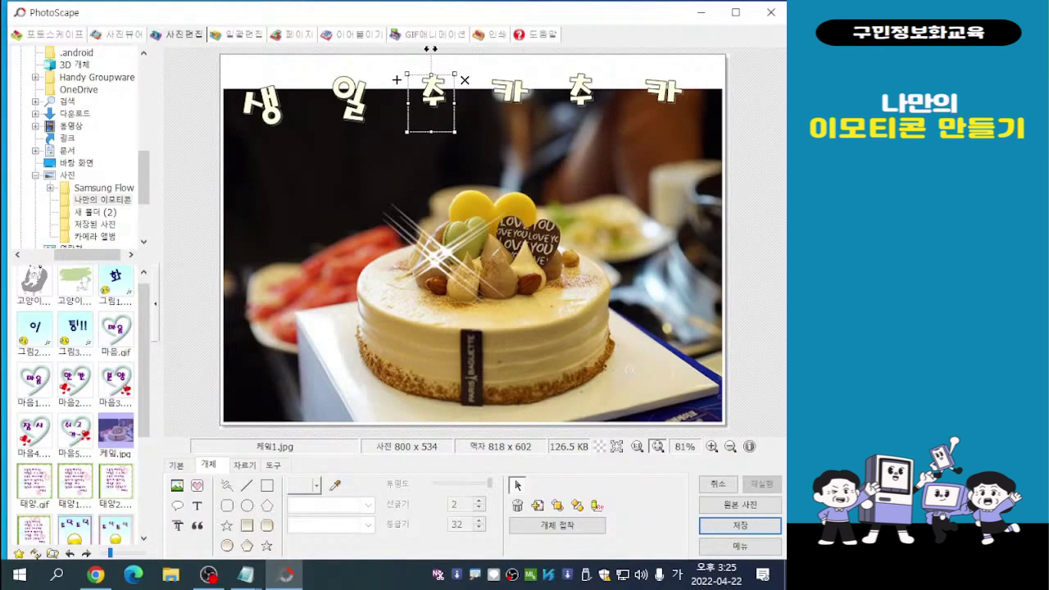
{"action": "left_click_drag", "start_coordinate": [455, 131], "coordinate": [494, 179]}
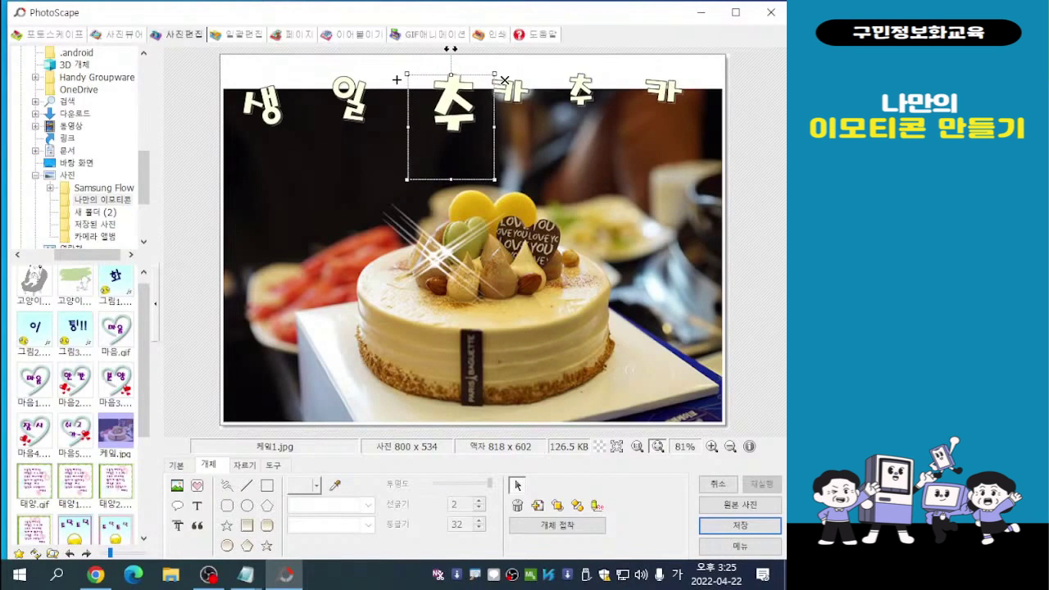
{"action": "left_click_drag", "start_coordinate": [451, 106], "coordinate": [437, 100]}
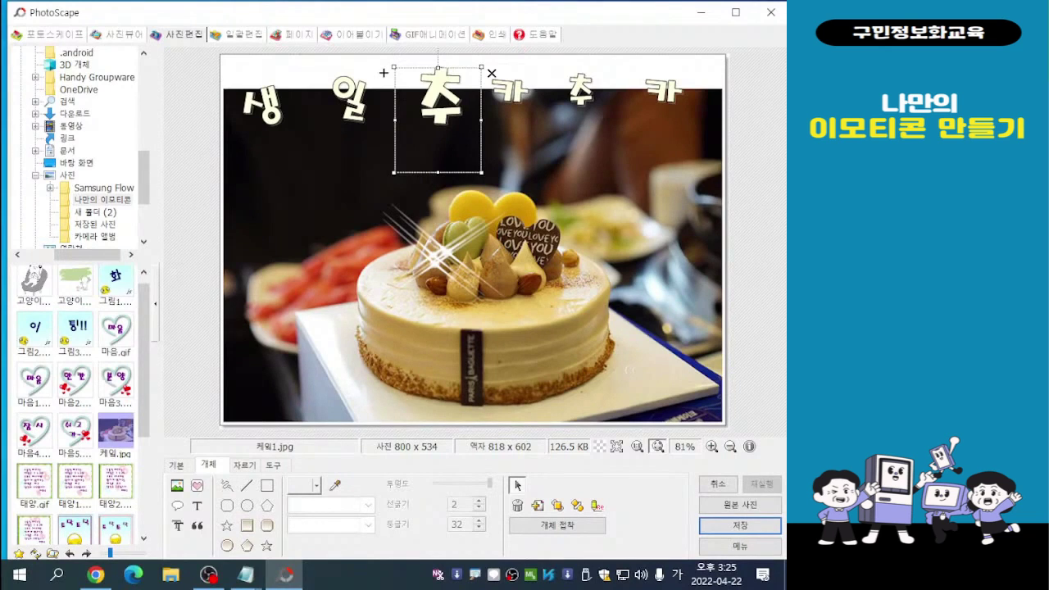
{"action": "key", "text": "Escape"}
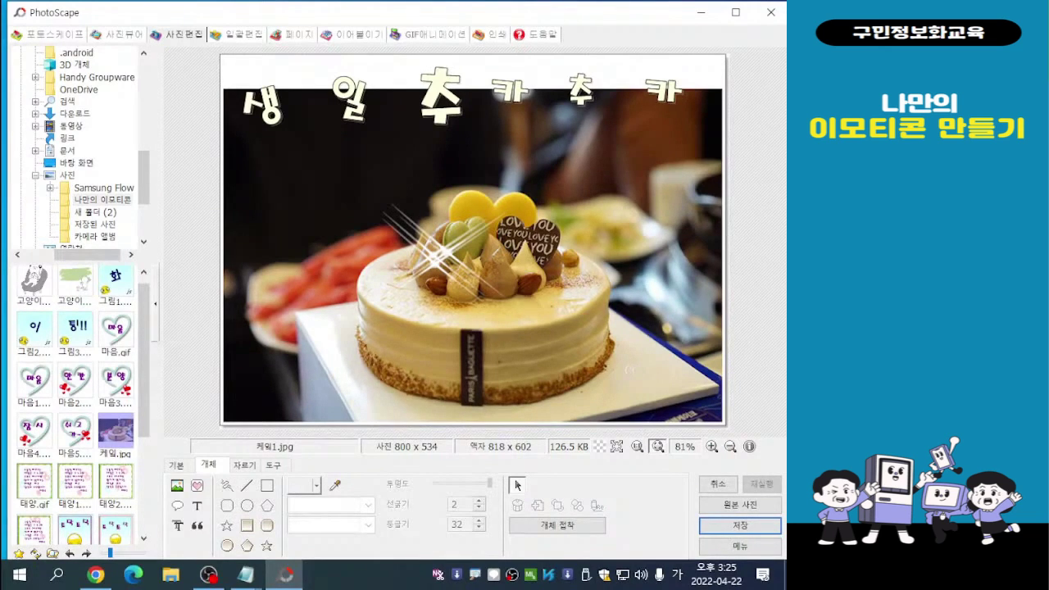
- Enlarge the second 추 to about twice its size, recentre it between the two 카 characters, and deselect it
{"action": "left_click", "coordinate": [579, 82]}
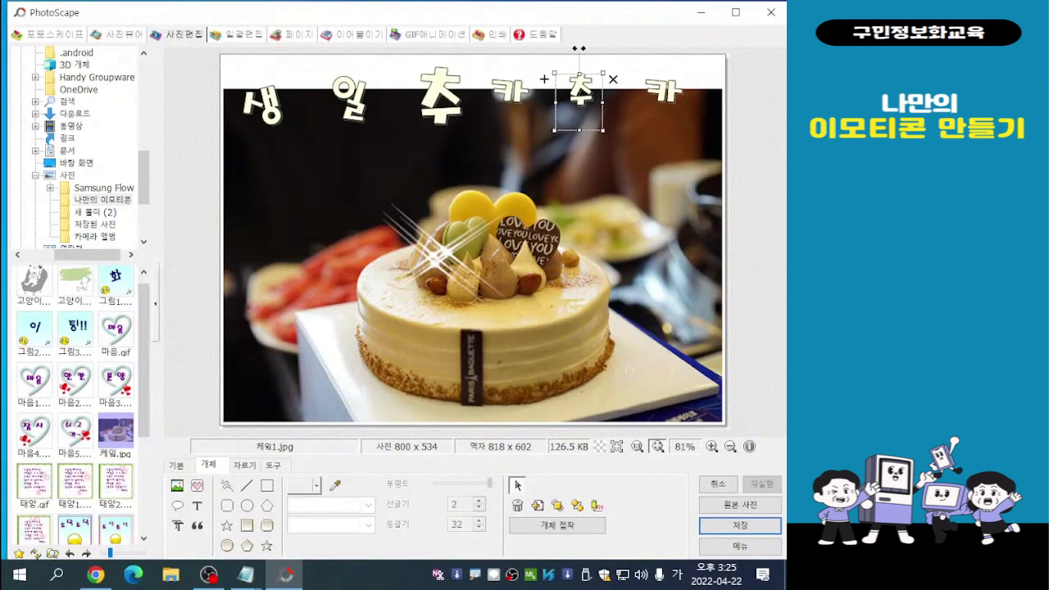
{"action": "left_click_drag", "start_coordinate": [602, 130], "coordinate": [650, 187]}
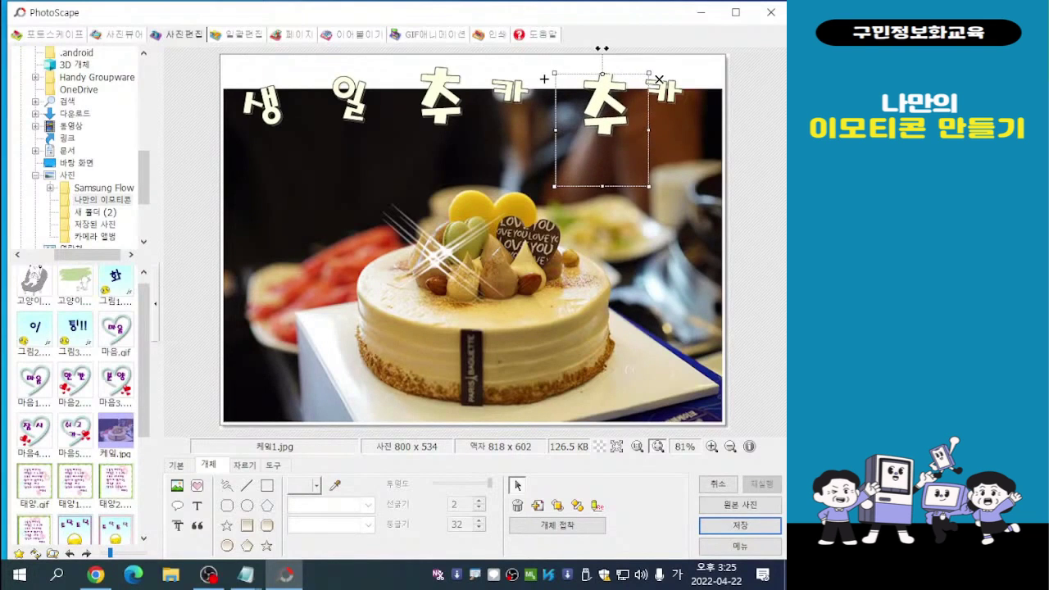
{"action": "mouse_move", "coordinate": [544, 78]}
{"action": "left_mouse_down"}
{"action": "mouse_move", "coordinate": [520, 79]}
{"action": "mouse_move", "coordinate": [528, 71]}
{"action": "left_mouse_up"}
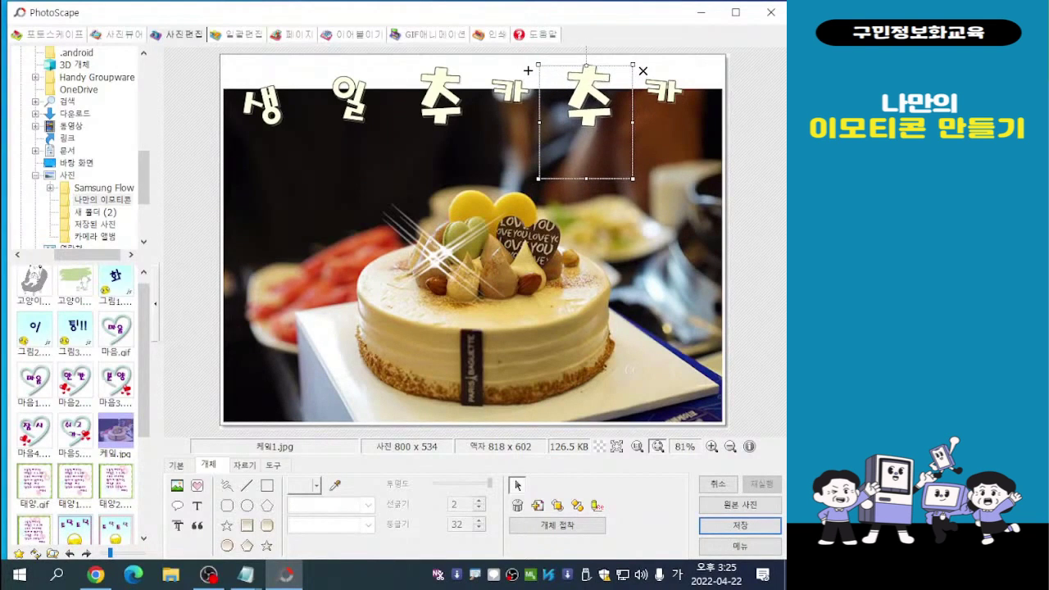
{"action": "key", "text": "Escape"}
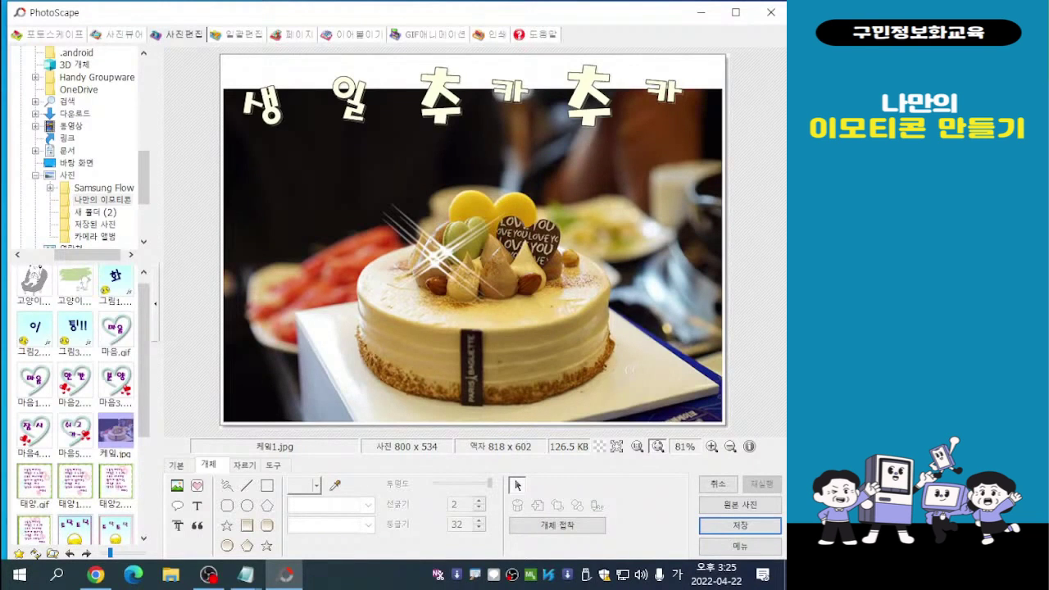
- Duplicate the sparkle, place the copy on the cake's front upper edge above the label, and deselect it
{"action": "left_click", "coordinate": [361, 206]}
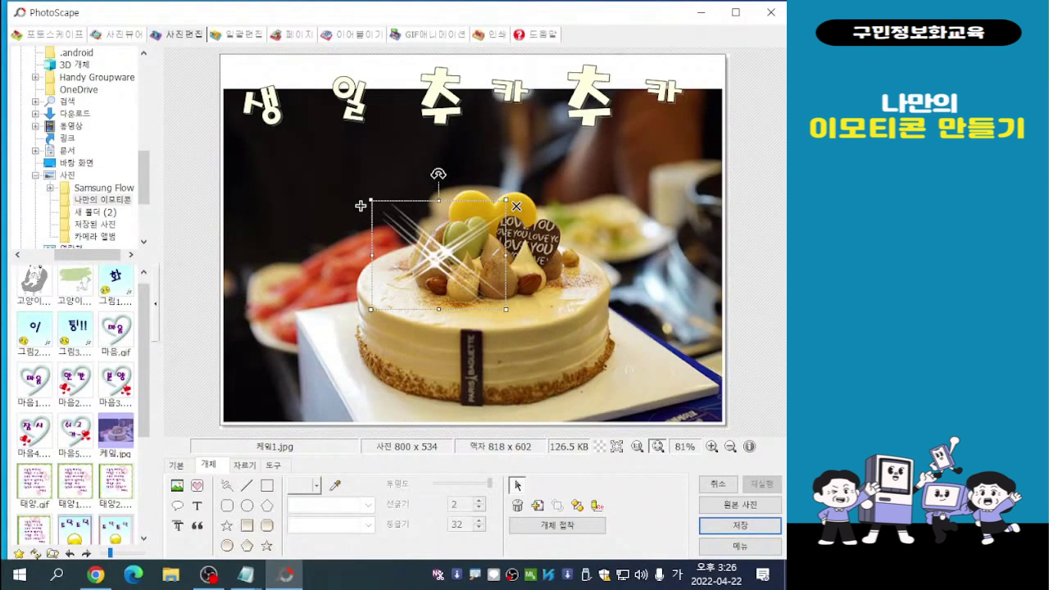
{"action": "left_click_drag", "start_coordinate": [361, 205], "coordinate": [371, 215]}
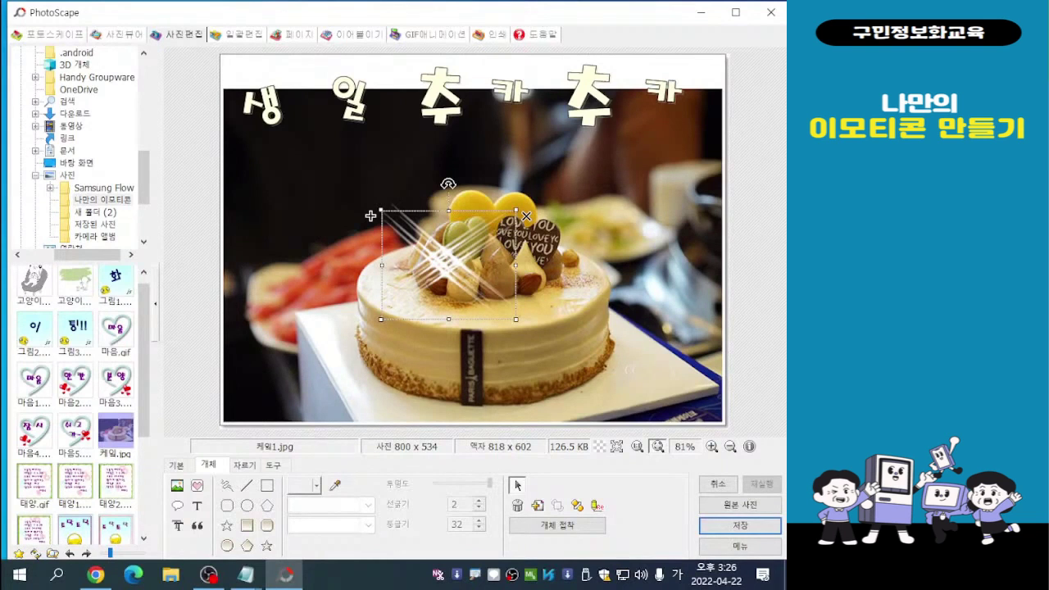
{"action": "key", "text": "alt+Tab"}
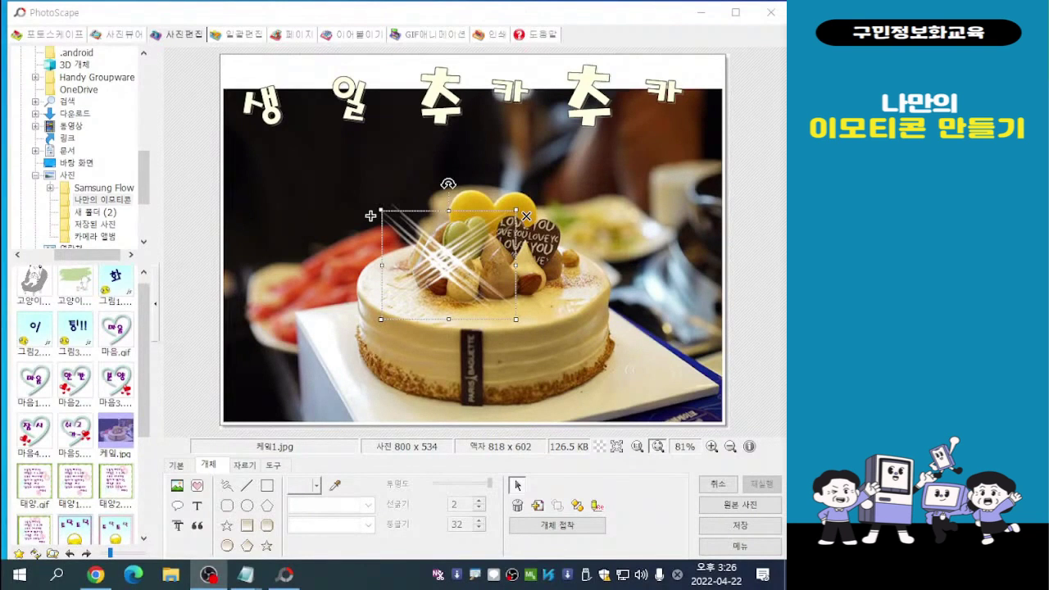
{"action": "left_click_drag", "start_coordinate": [370, 216], "coordinate": [418, 244]}
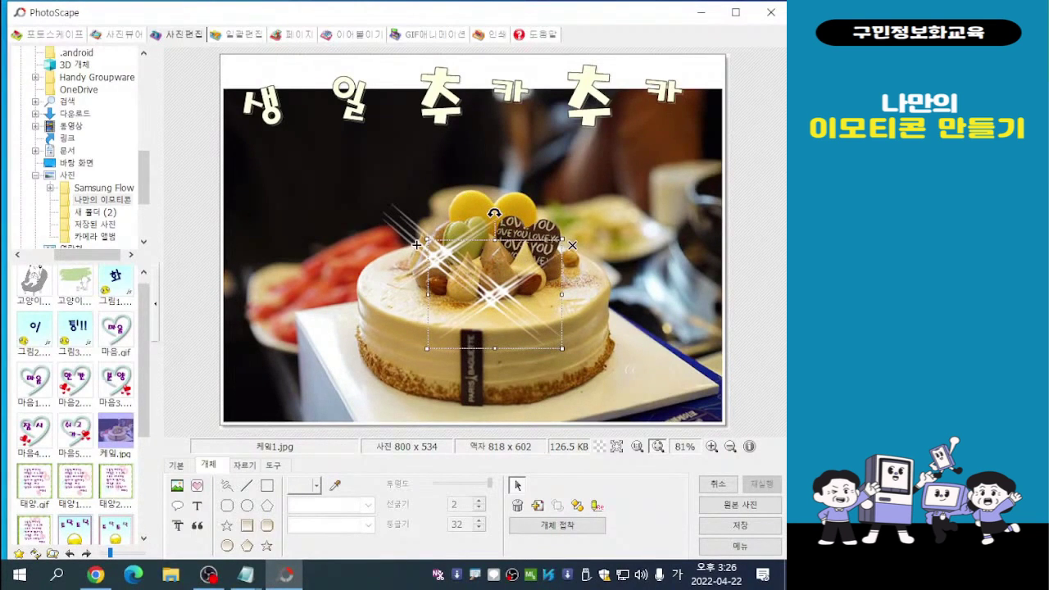
{"action": "left_click", "coordinate": [517, 486]}
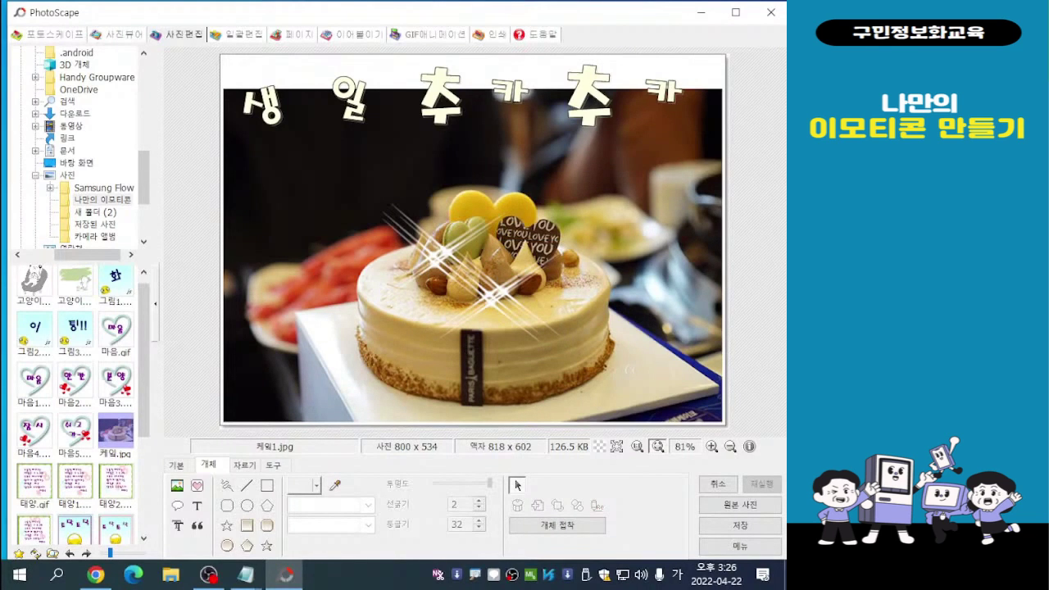
{"action": "left_click_drag", "start_coordinate": [491, 297], "coordinate": [510, 311]}
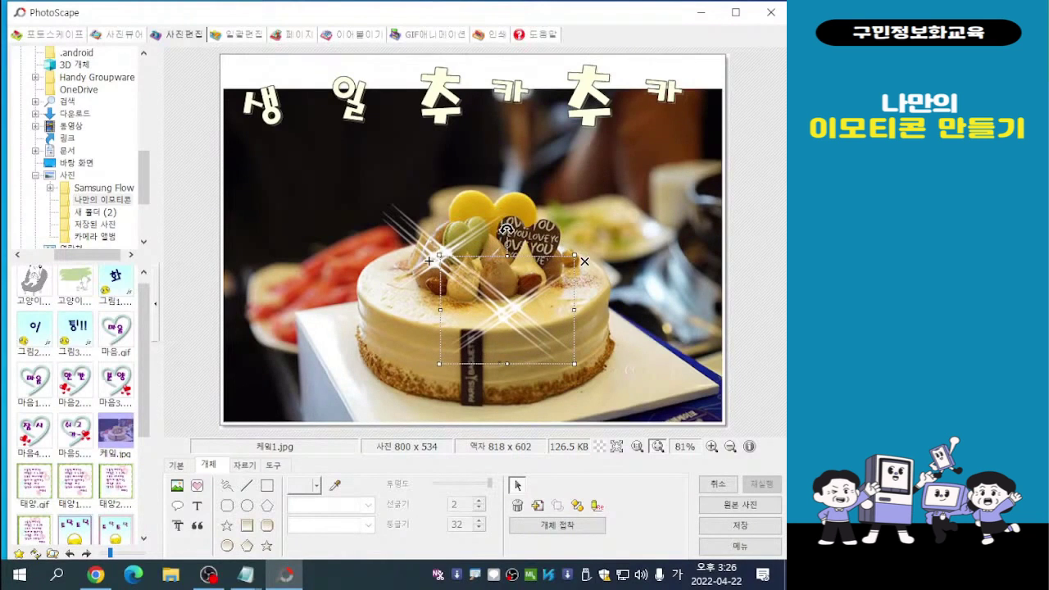
{"action": "left_click", "coordinate": [517, 485]}
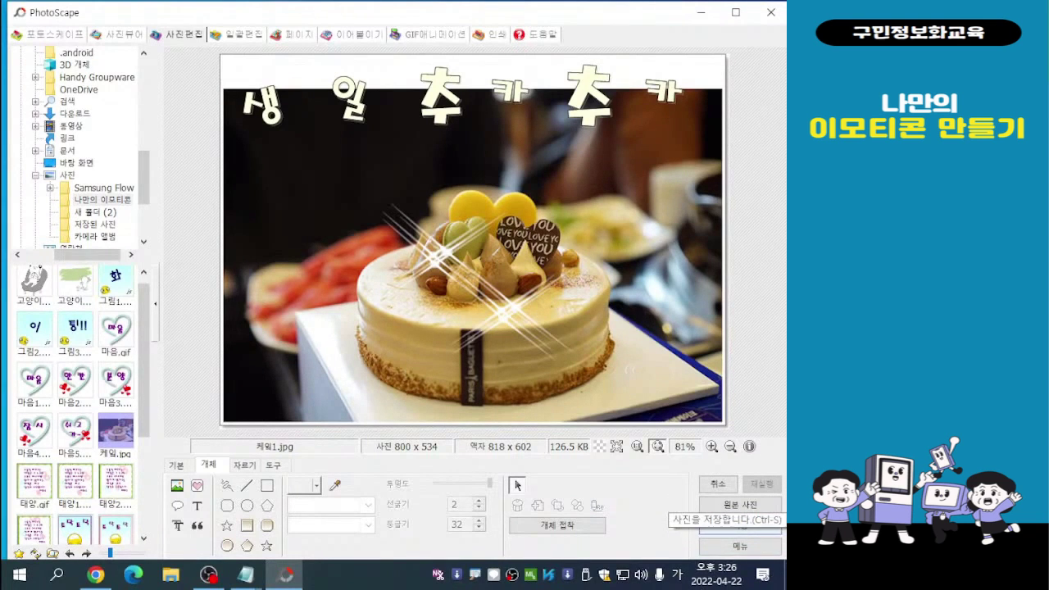
- Save the cake photo with the enlarged 추 characters and the second sparkle
{"action": "key", "text": "ctrl+s"}
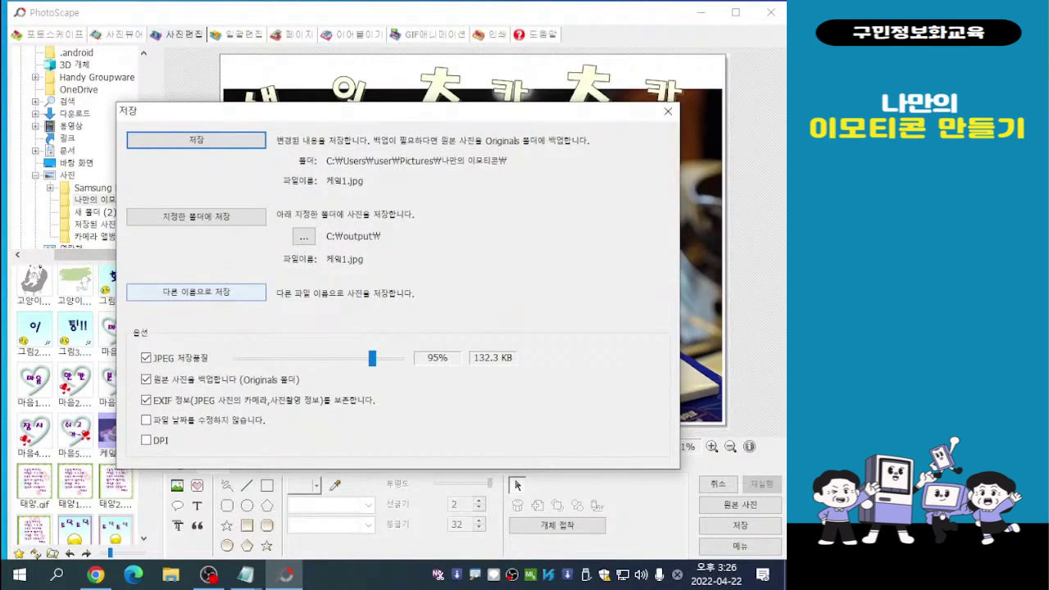
- Save the edited cake photo as a new JPEG file named 케잌2
{"action": "left_click", "coordinate": [209, 292]}
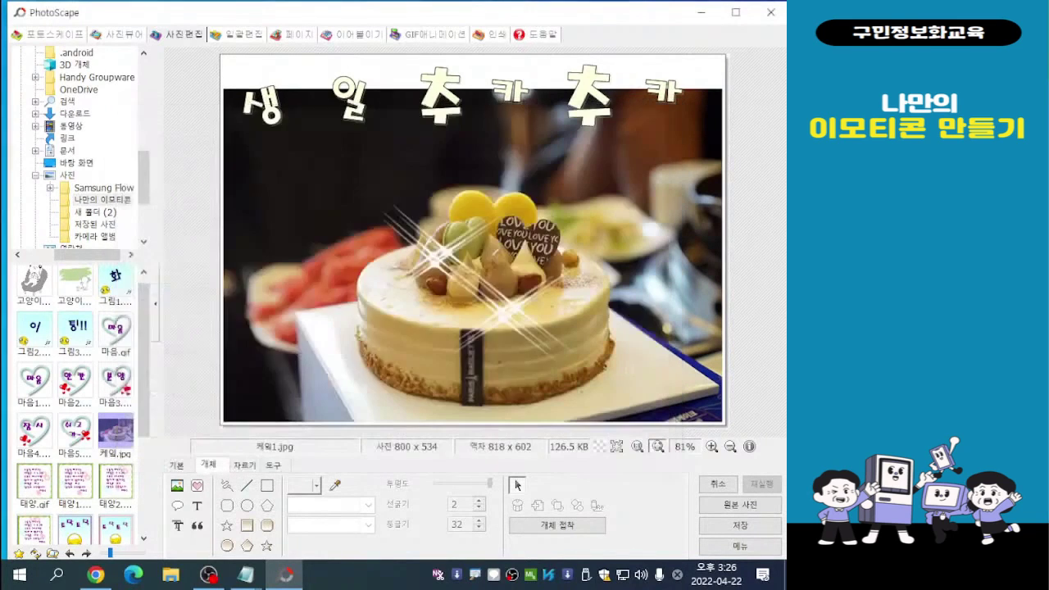
{"action": "key", "text": "End"}
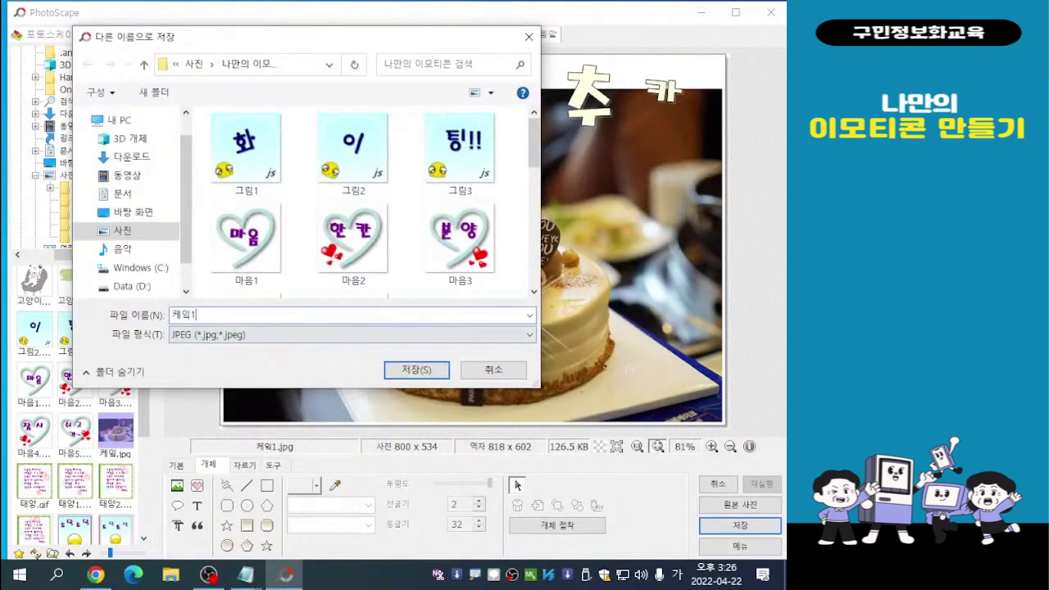
{"action": "key", "text": "BackSpace"}
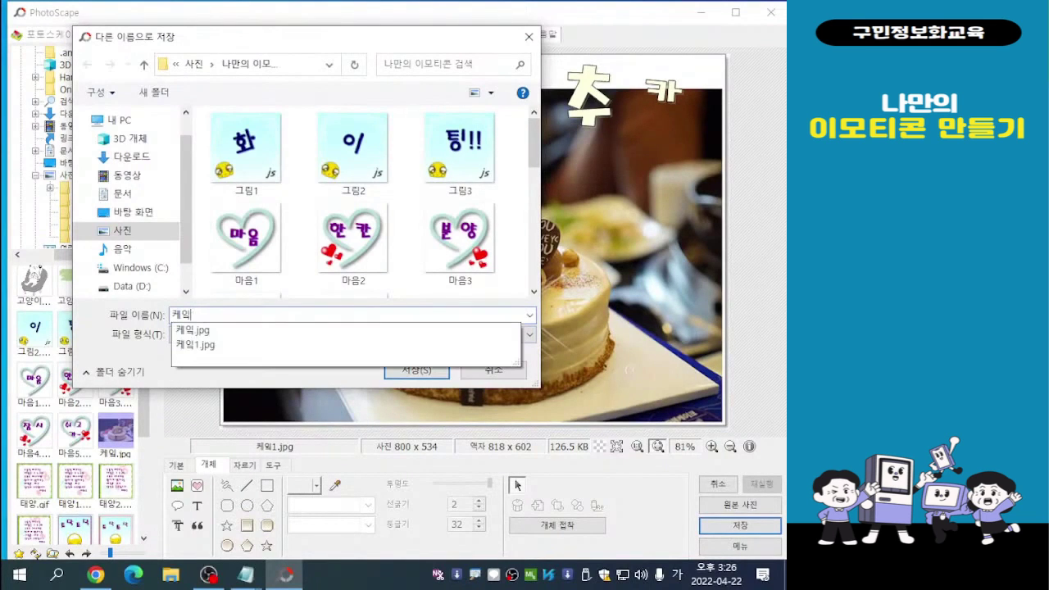
{"action": "type", "text": "2"}
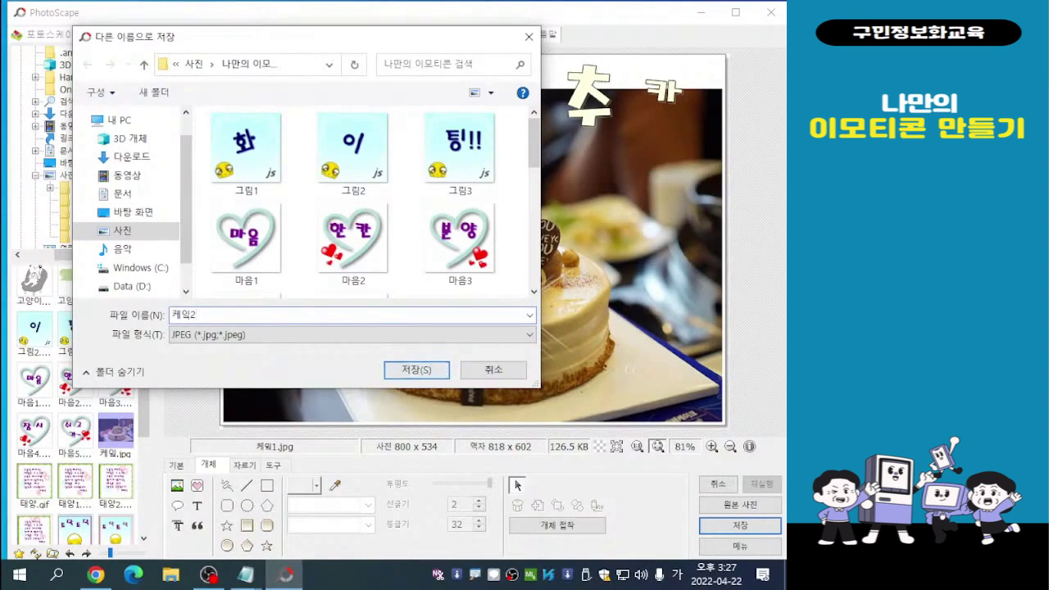
{"action": "key", "text": "Return"}
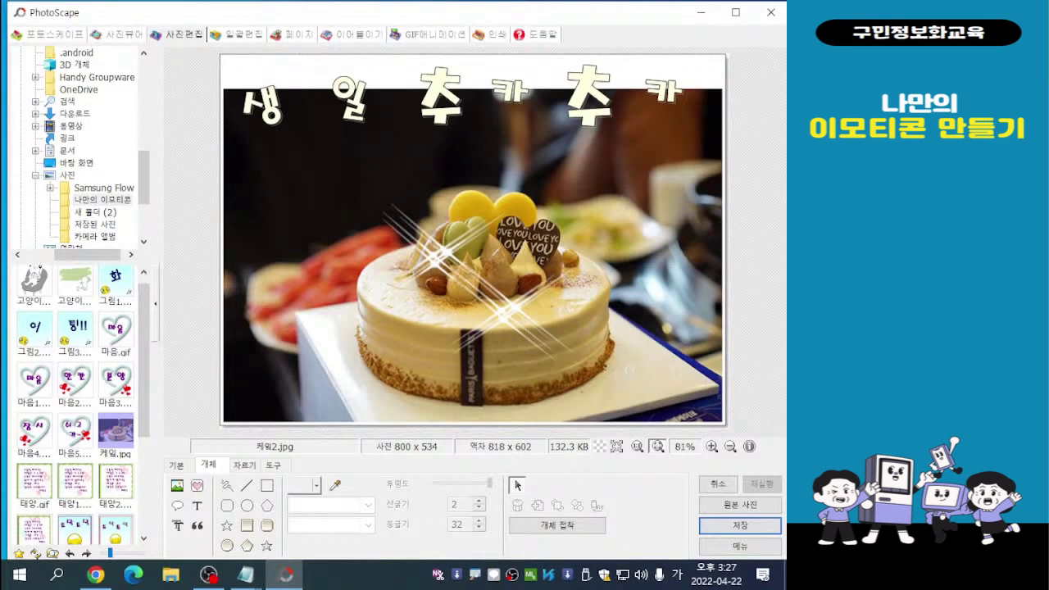
- Rotate the letter 생 clockwise and the letter 일 counter-clockwise in the birthday text above the cake
{"action": "left_click", "coordinate": [256, 109]}
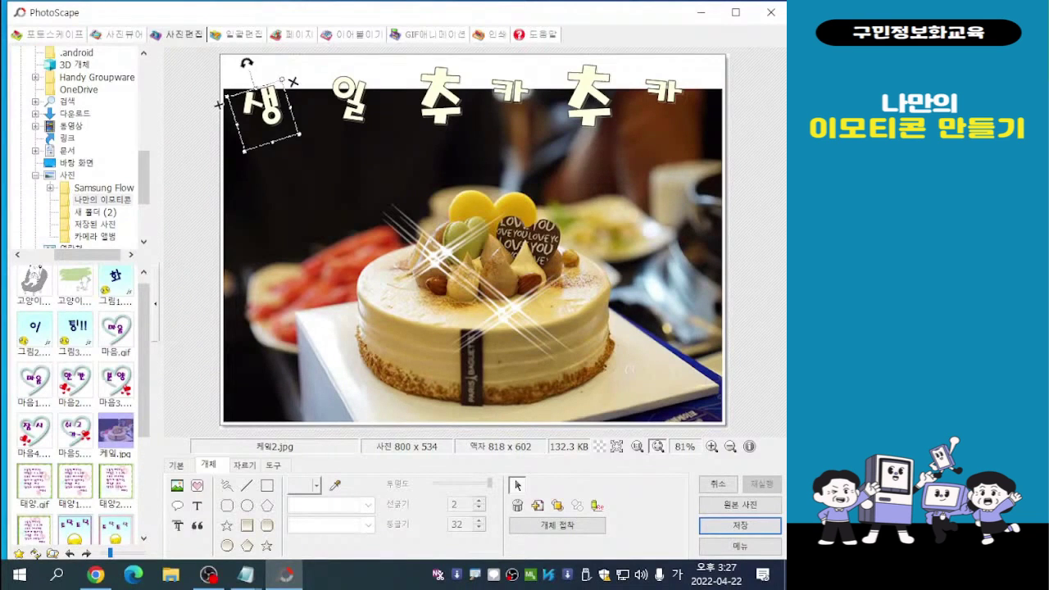
{"action": "left_click_drag", "start_coordinate": [246, 63], "coordinate": [278, 62]}
{"action": "left_click", "coordinate": [349, 101]}
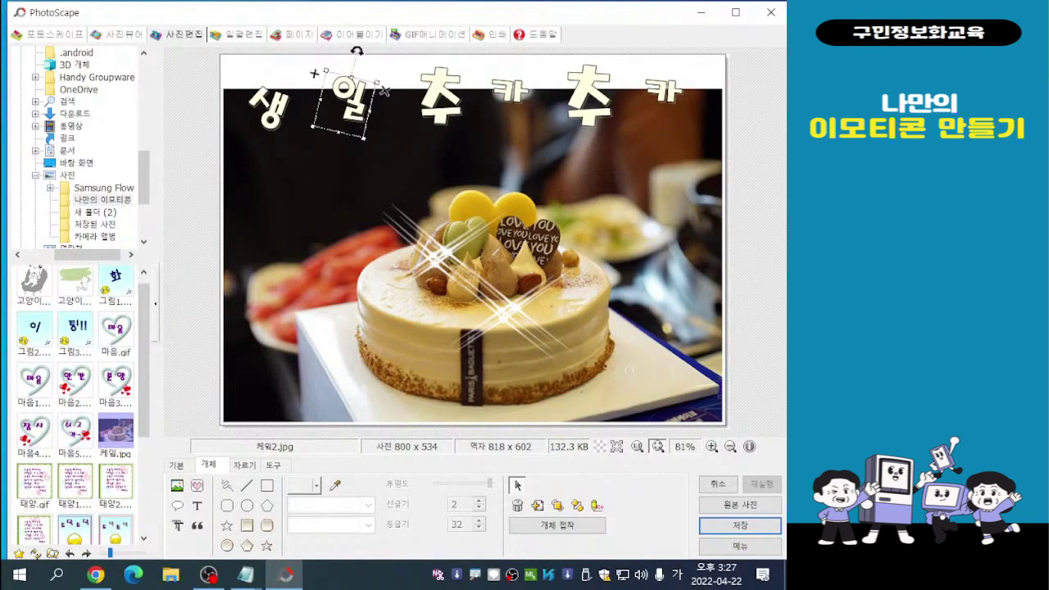
{"action": "left_click_drag", "start_coordinate": [357, 50], "coordinate": [323, 54]}
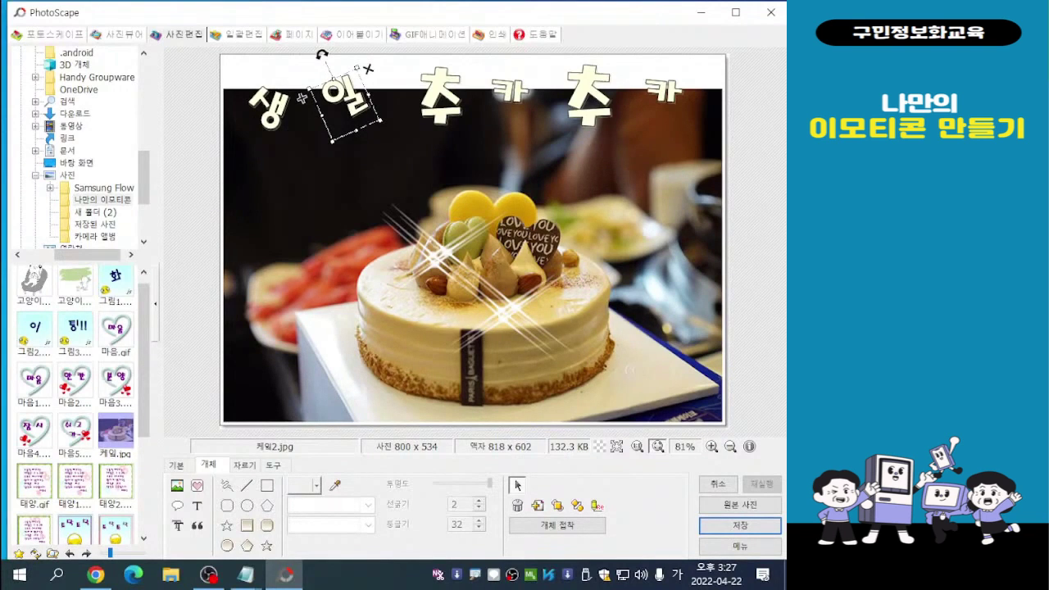
- Shrink the first 추 and enlarge the first 카, placing it midway between the two 추 letters
{"action": "left_click", "coordinate": [440, 99]}
{"action": "left_click_drag", "start_coordinate": [482, 172], "coordinate": [465, 153]}
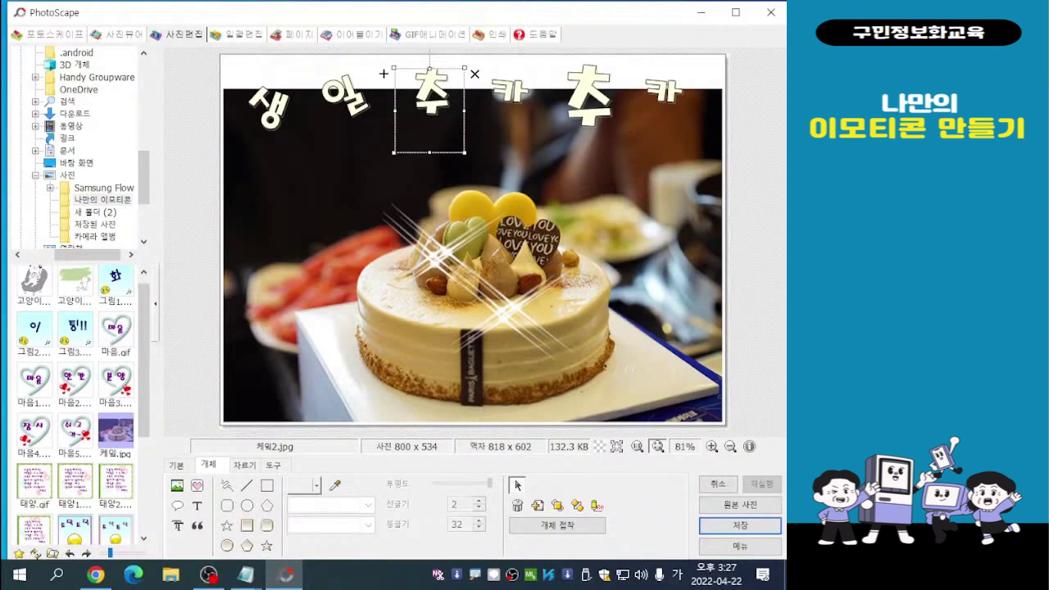
{"action": "left_click", "coordinate": [509, 92]}
{"action": "left_click_drag", "start_coordinate": [537, 136], "coordinate": [588, 186]}
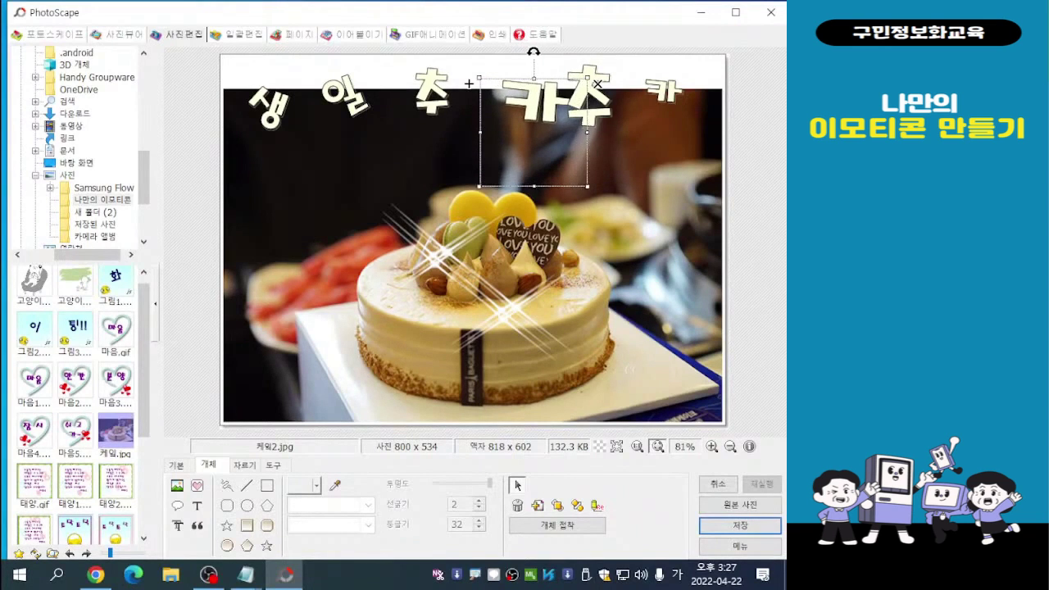
{"action": "left_click_drag", "start_coordinate": [469, 84], "coordinate": [444, 86]}
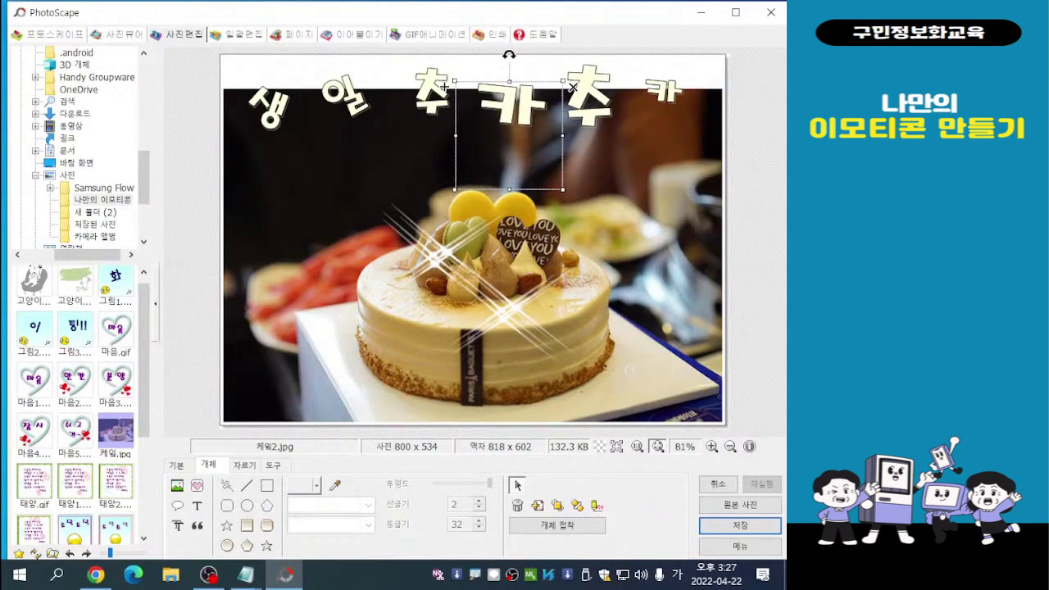
- Shrink the second 추 slightly, then enlarge the last 카, tilt it slightly clockwise and keep it inside the photo's right edge
{"action": "left_click", "coordinate": [588, 99]}
{"action": "mouse_move", "coordinate": [528, 71]}
{"action": "left_mouse_down"}
{"action": "mouse_move", "coordinate": [545, 93]}
{"action": "mouse_move", "coordinate": [545, 81]}
{"action": "left_mouse_up"}
{"action": "left_click", "coordinate": [662, 92]}
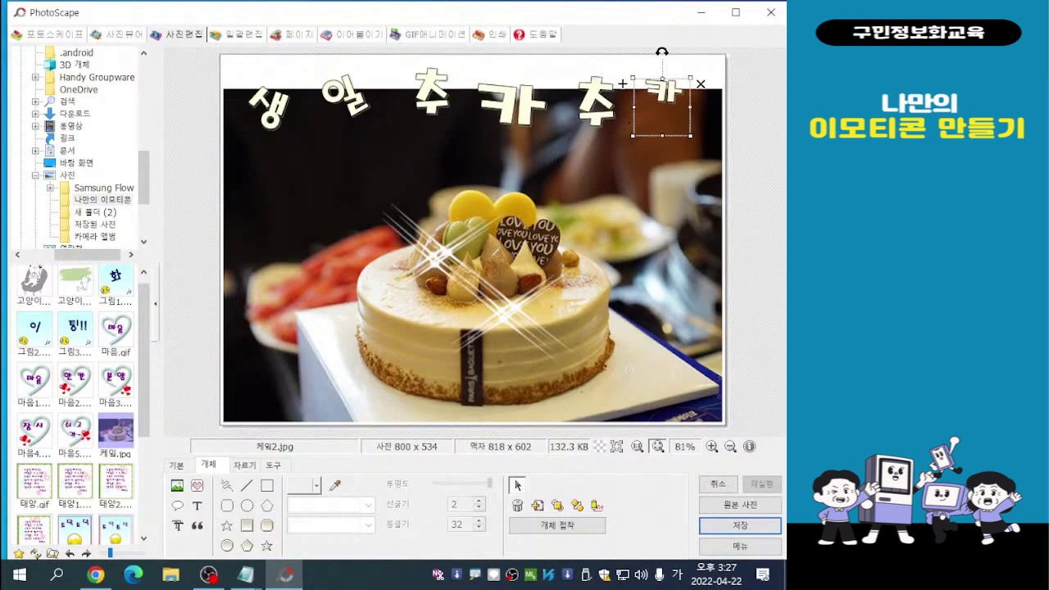
{"action": "left_click_drag", "start_coordinate": [691, 136], "coordinate": [751, 197]}
{"action": "left_click_drag", "start_coordinate": [622, 84], "coordinate": [595, 78]}
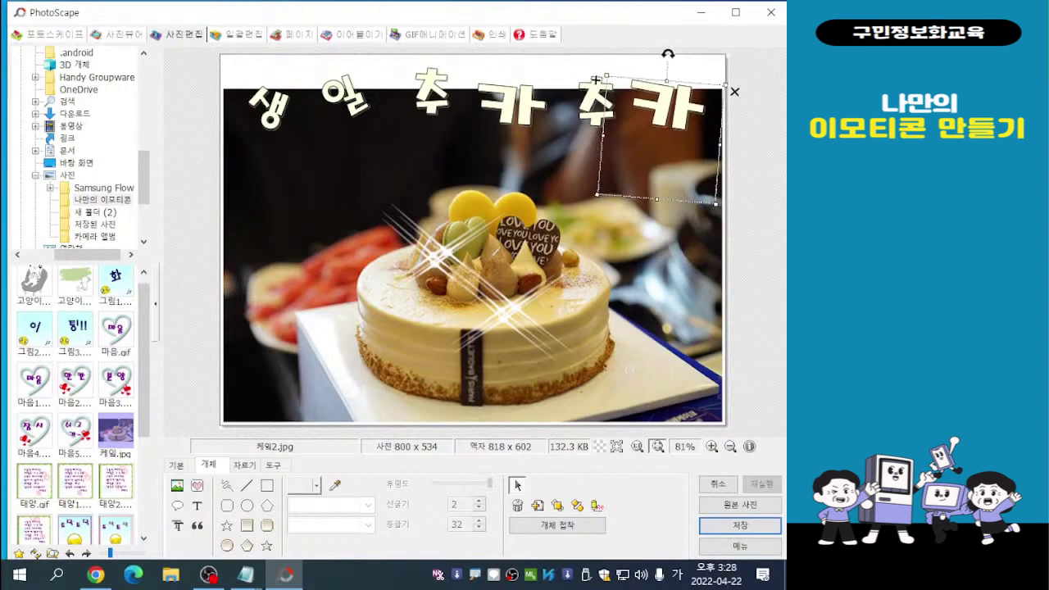
{"action": "left_click", "coordinate": [648, 254]}
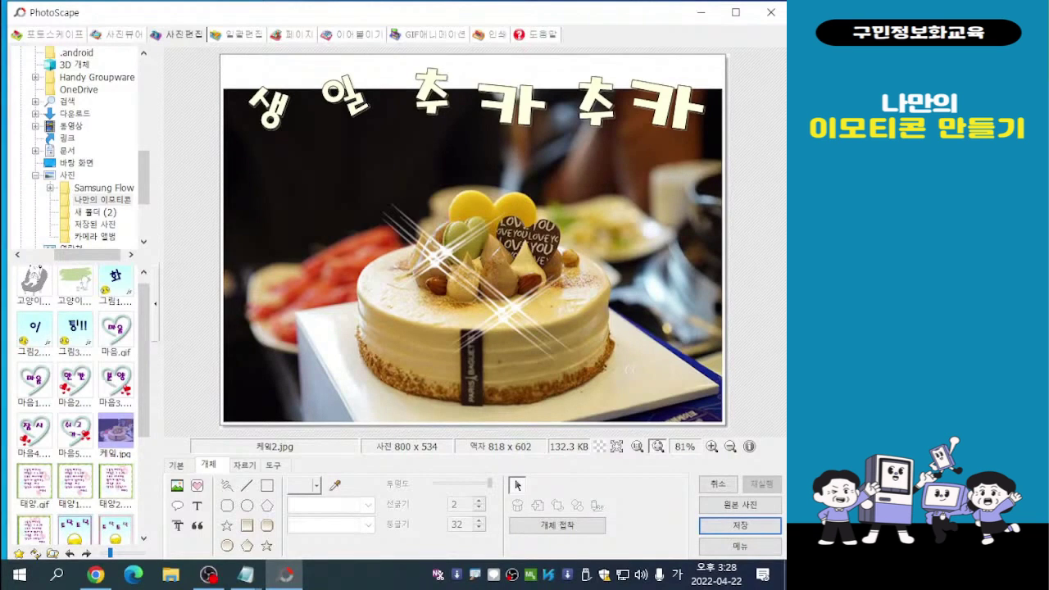
- Duplicate the front sparkle, make the copy slant the opposite way, and place it at the cake's right edge
{"action": "left_click", "coordinate": [501, 310]}
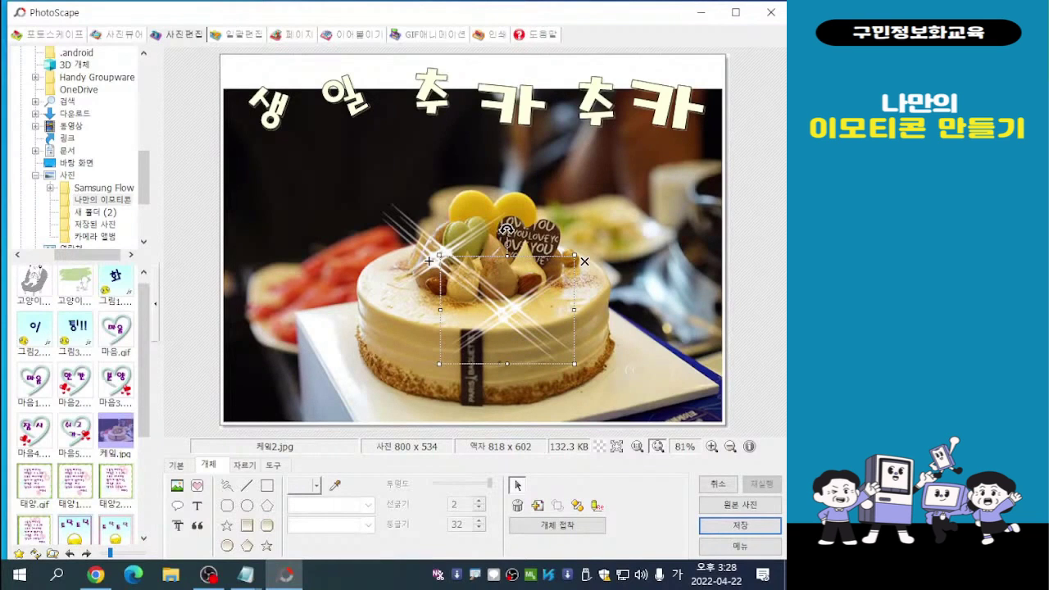
{"action": "left_click_drag", "start_coordinate": [506, 230], "coordinate": [629, 229]}
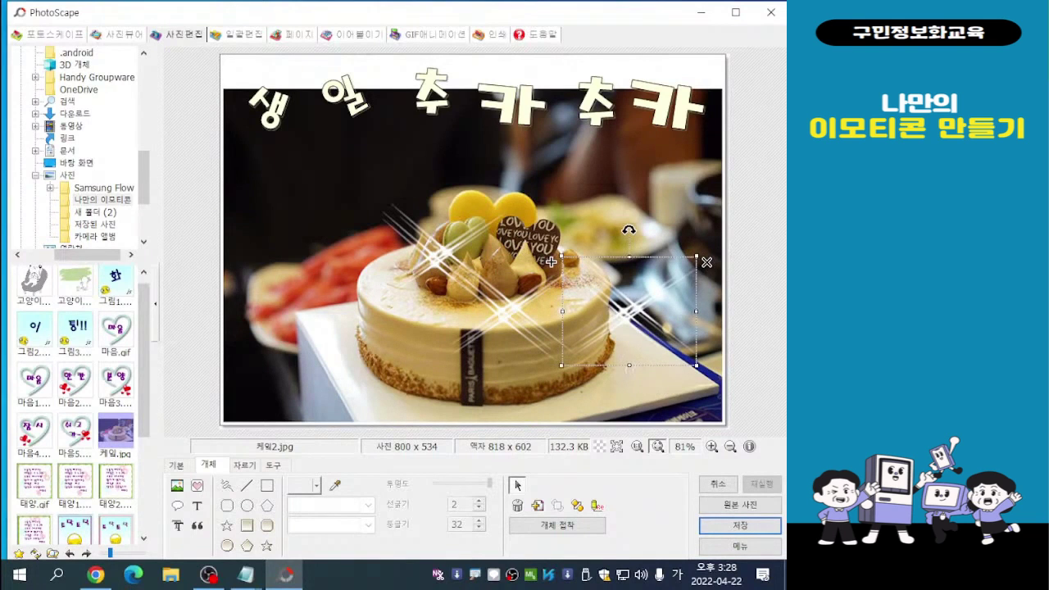
{"action": "mouse_move", "coordinate": [245, 573]}
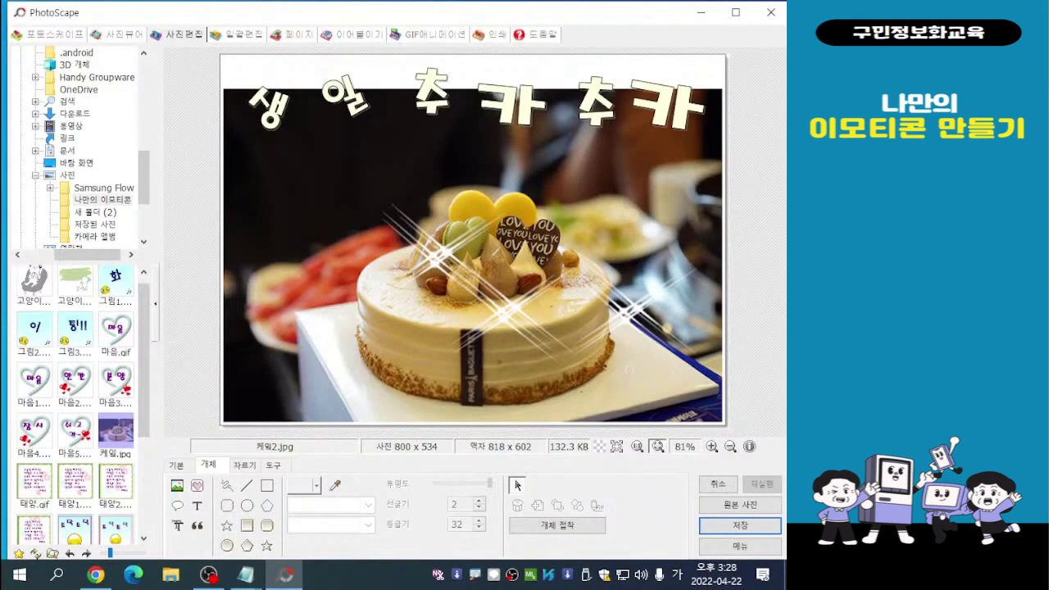
{"action": "left_click_drag", "start_coordinate": [629, 312], "coordinate": [621, 297]}
{"action": "mouse_move", "coordinate": [544, 248]}
{"action": "left_mouse_down"}
{"action": "mouse_move", "coordinate": [540, 235]}
{"action": "mouse_move", "coordinate": [552, 248]}
{"action": "left_mouse_up"}
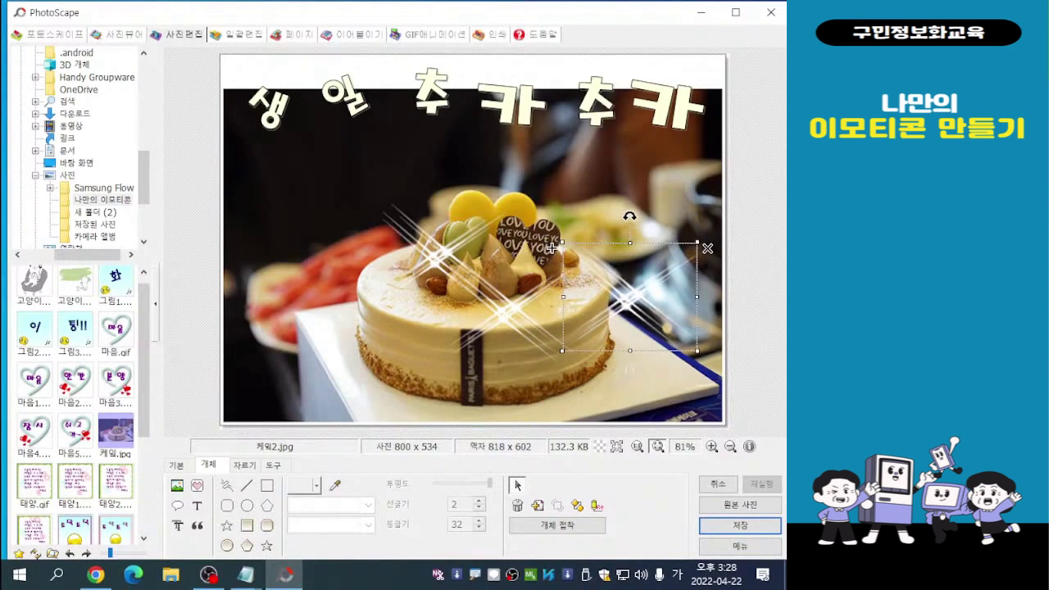
{"action": "left_click", "coordinate": [630, 370]}
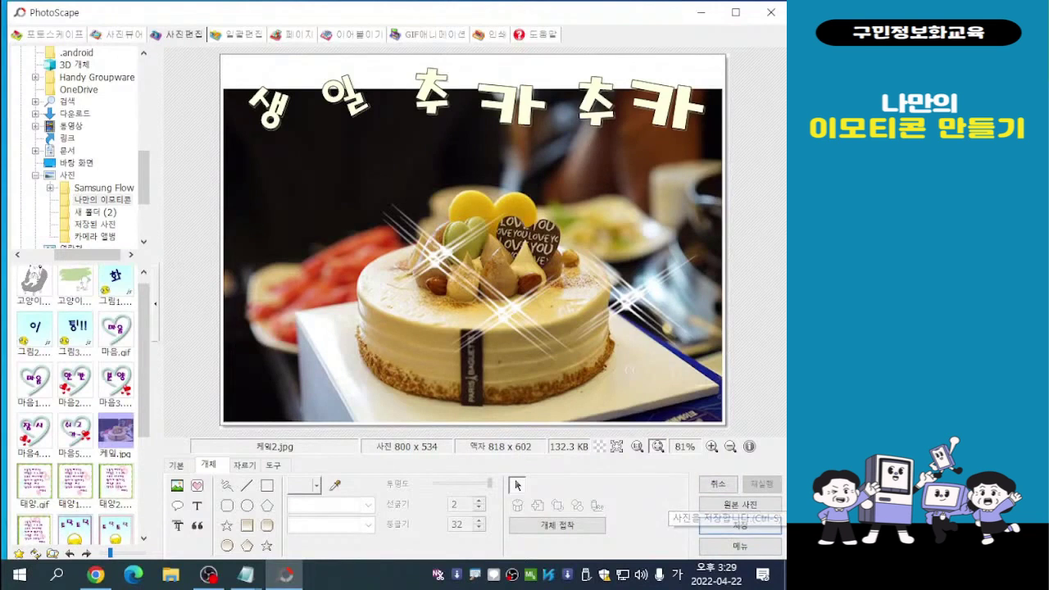
- Save the photo with the added sparkle as a new JPEG file named 케잌3
{"action": "left_click", "coordinate": [737, 525]}
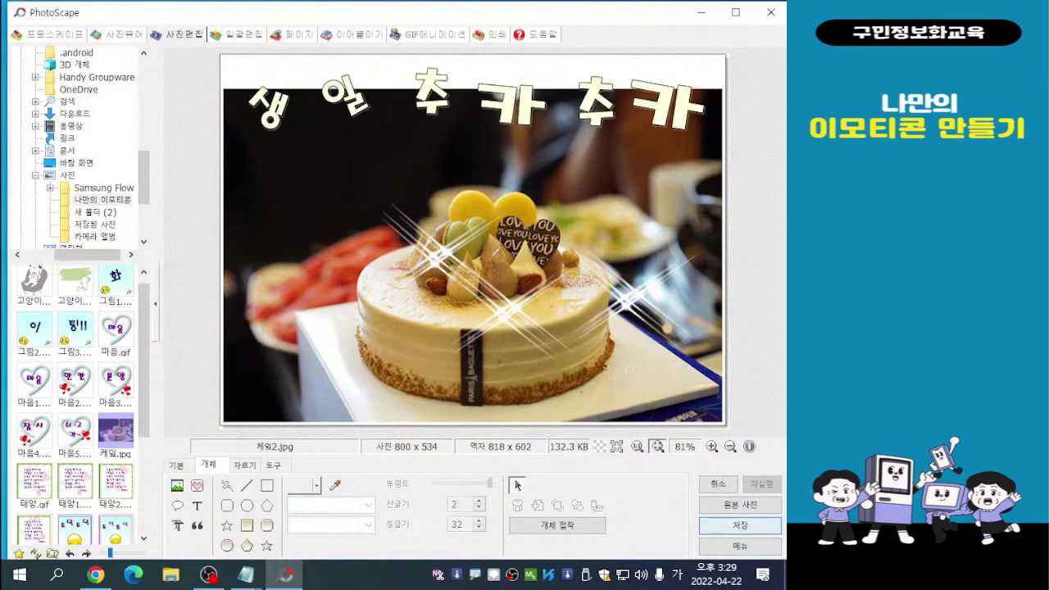
{"action": "left_click", "coordinate": [738, 526]}
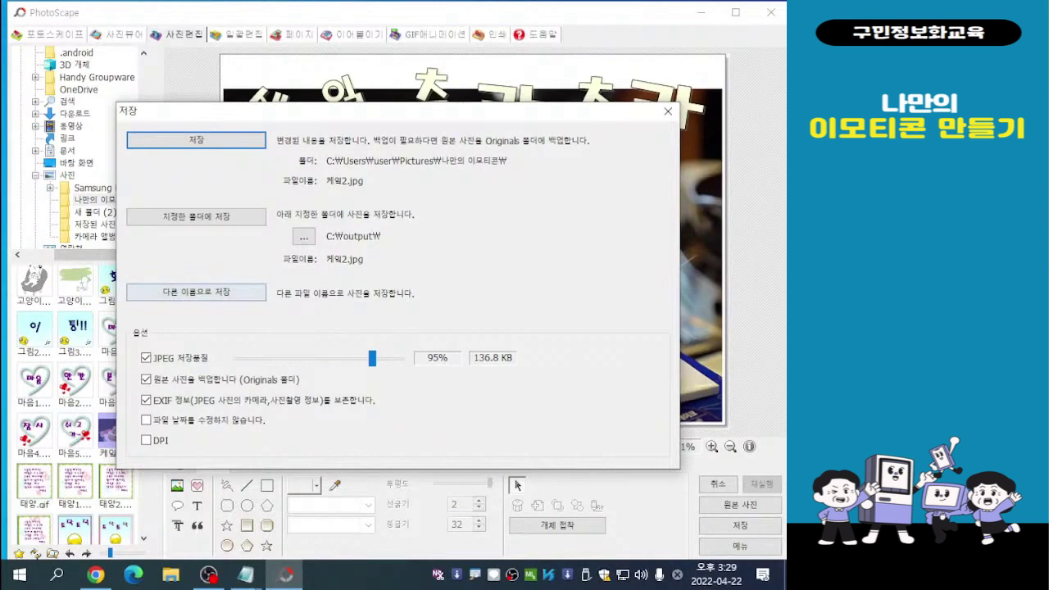
{"action": "left_click", "coordinate": [196, 293]}
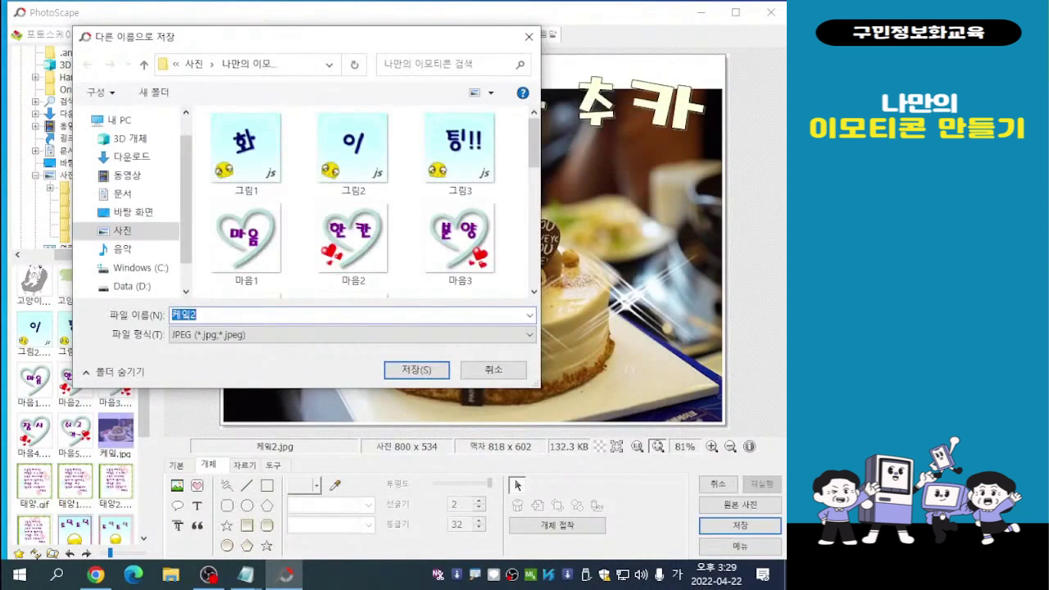
{"action": "left_click", "coordinate": [198, 314]}
{"action": "key", "text": "BackSpace"}
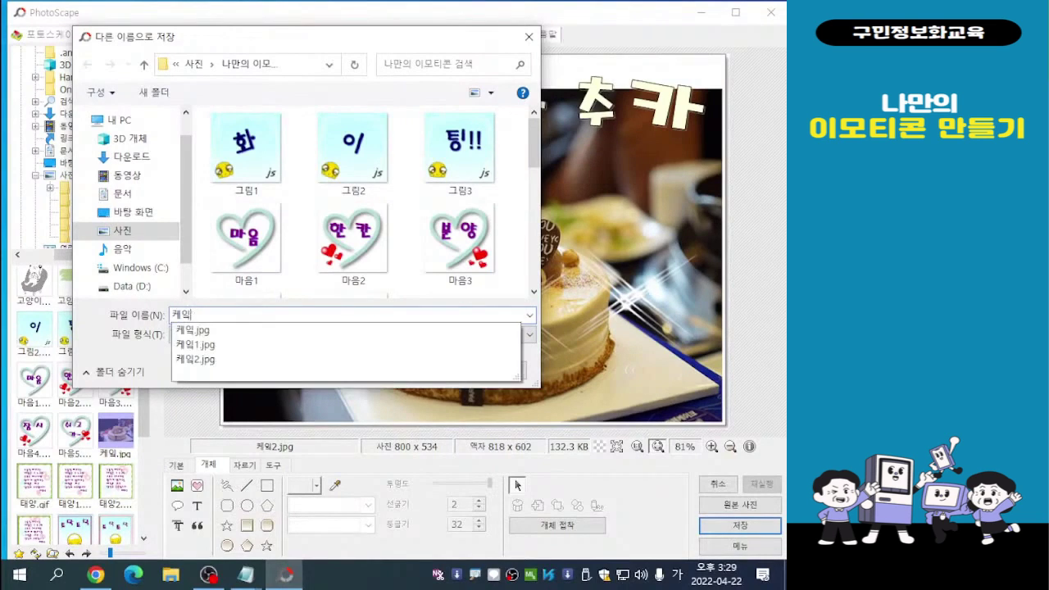
{"action": "type", "text": "3"}
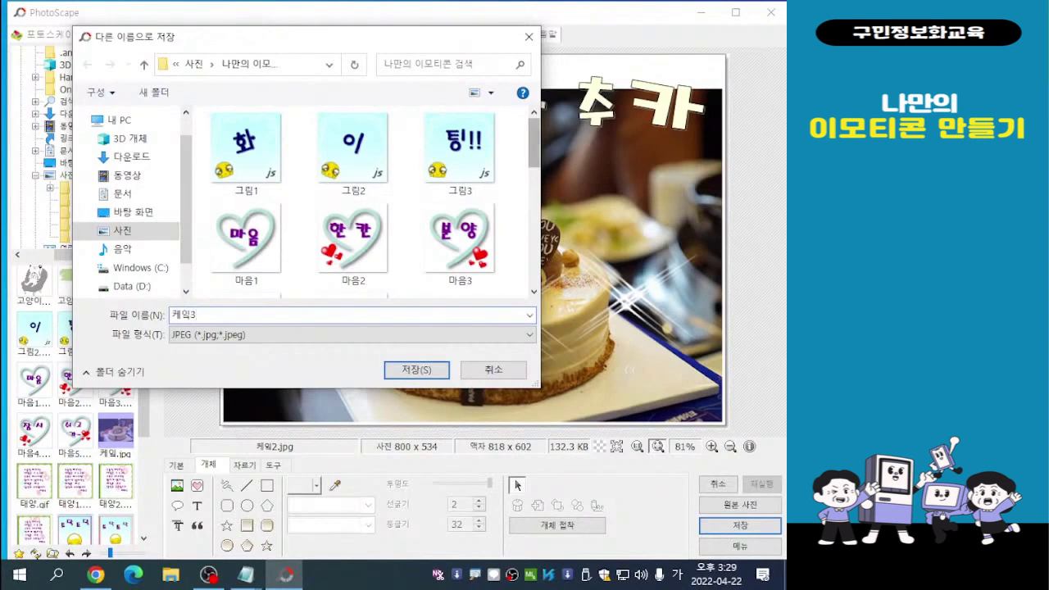
{"action": "scroll", "coordinate": [361, 200], "scroll_direction": "down", "scroll_amount": 1}
{"action": "scroll", "coordinate": [361, 201], "scroll_direction": "down", "scroll_amount": 1}
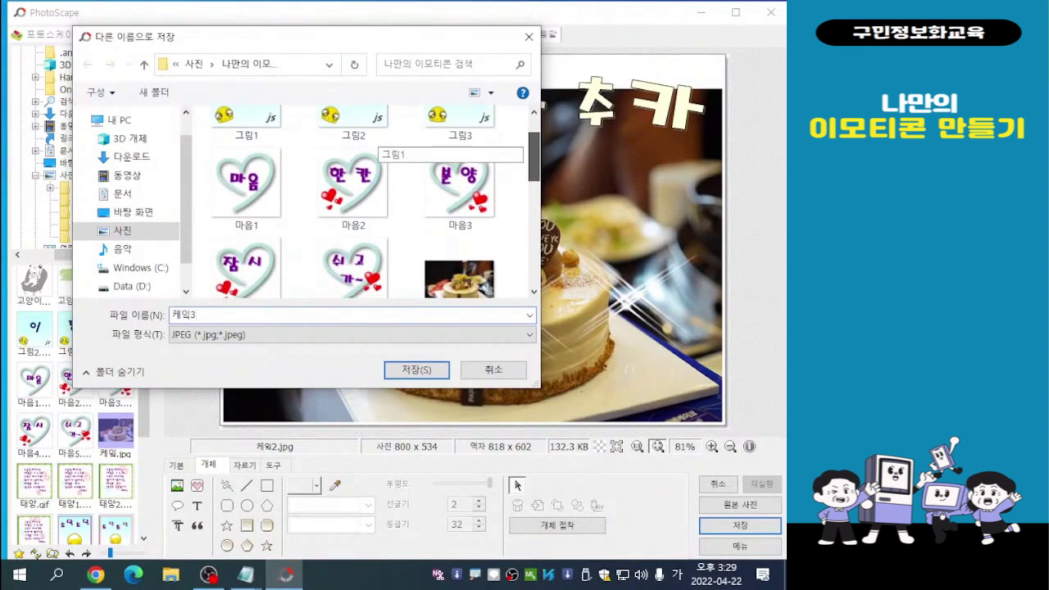
{"action": "scroll", "coordinate": [361, 201], "scroll_direction": "down", "scroll_amount": 1}
{"action": "scroll", "coordinate": [373, 143], "scroll_direction": "up", "scroll_amount": 3}
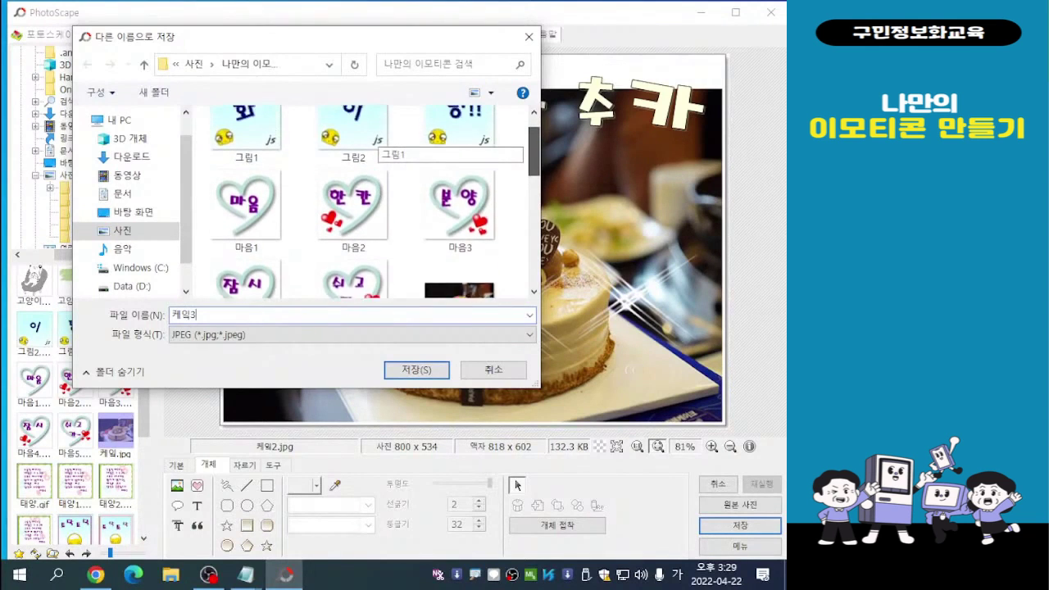
{"action": "key", "text": "Return"}
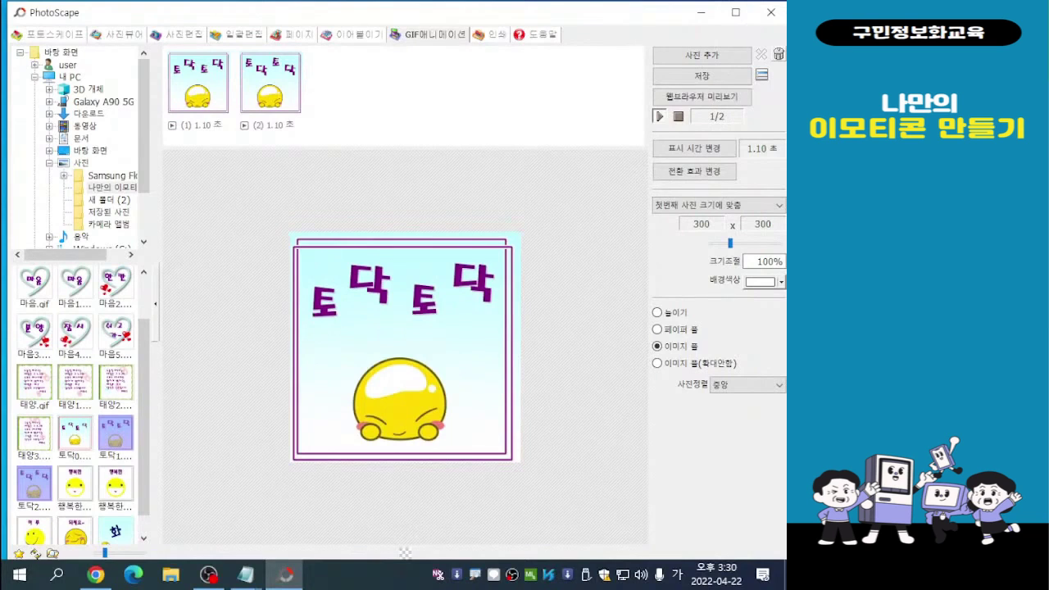
- Remove all existing frames from the GIF animation list and reload the 나만의 이모티콘 folder
{"action": "left_click", "coordinate": [761, 54]}
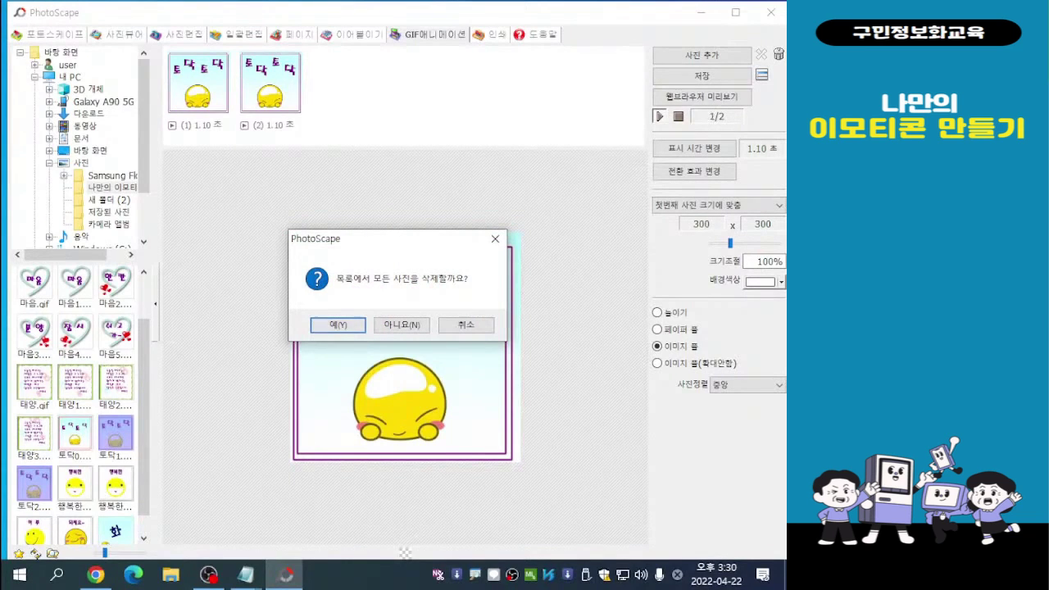
{"action": "left_click", "coordinate": [338, 325]}
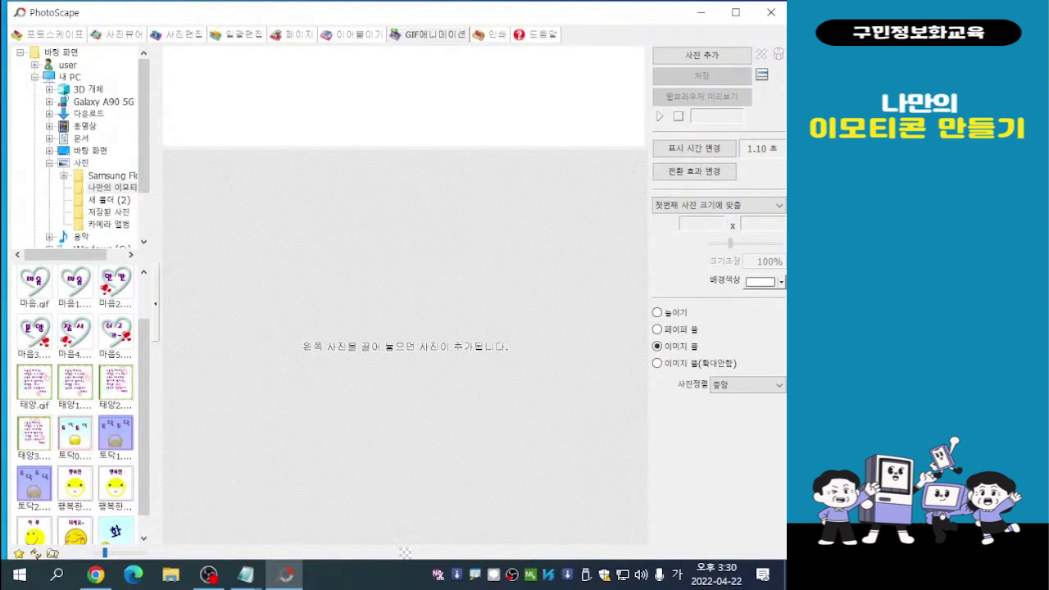
{"action": "left_click_drag", "start_coordinate": [144, 418], "coordinate": [145, 377]}
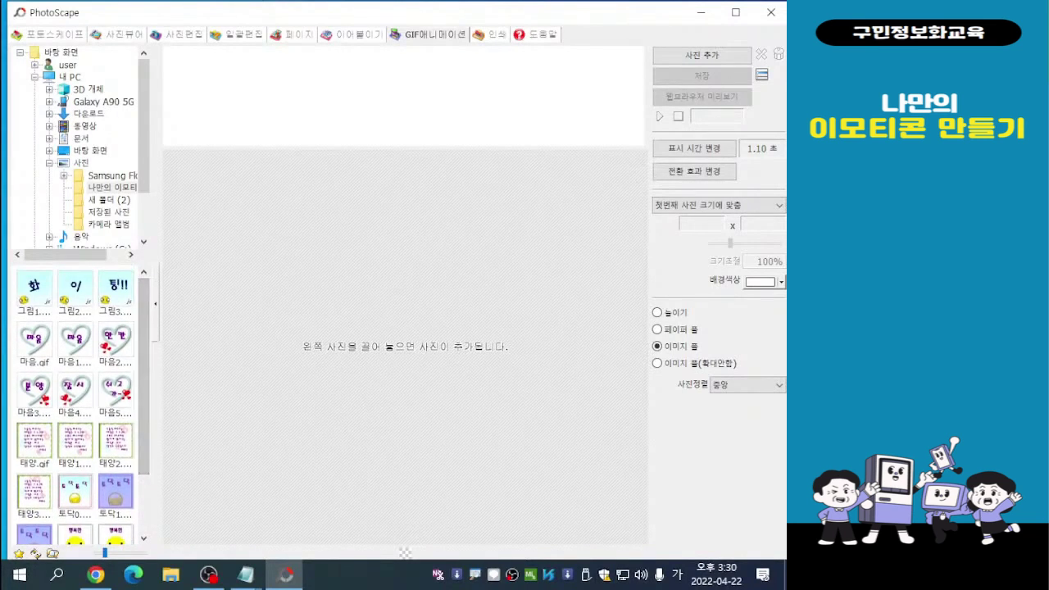
{"action": "left_click", "coordinate": [112, 188]}
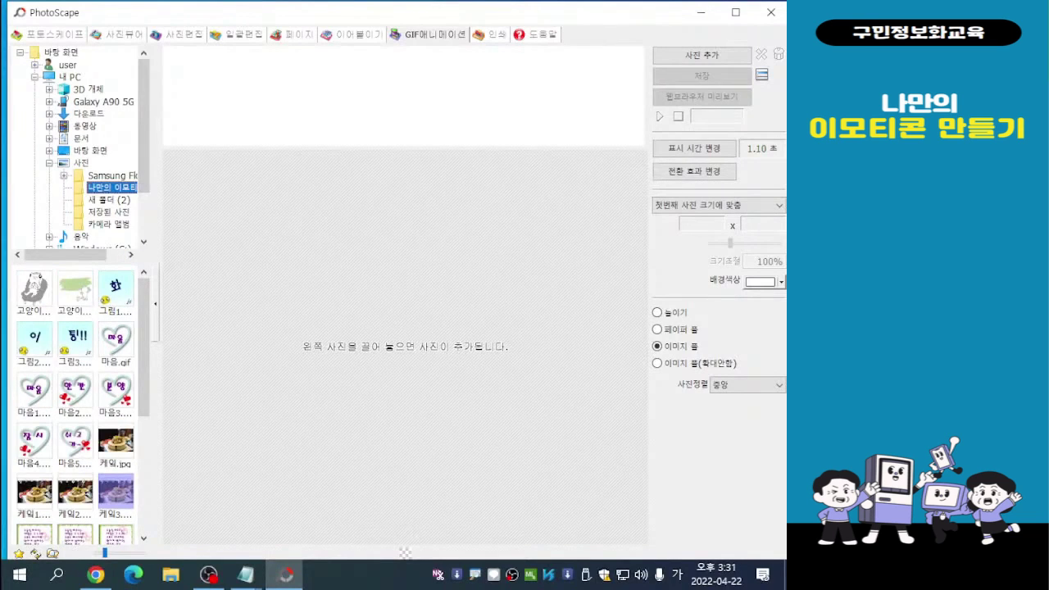
- Add the images 케잌1, 케잌2 and 케잌3 together as frames of the GIF animation
{"action": "left_click_drag", "start_coordinate": [144, 344], "coordinate": [144, 364]}
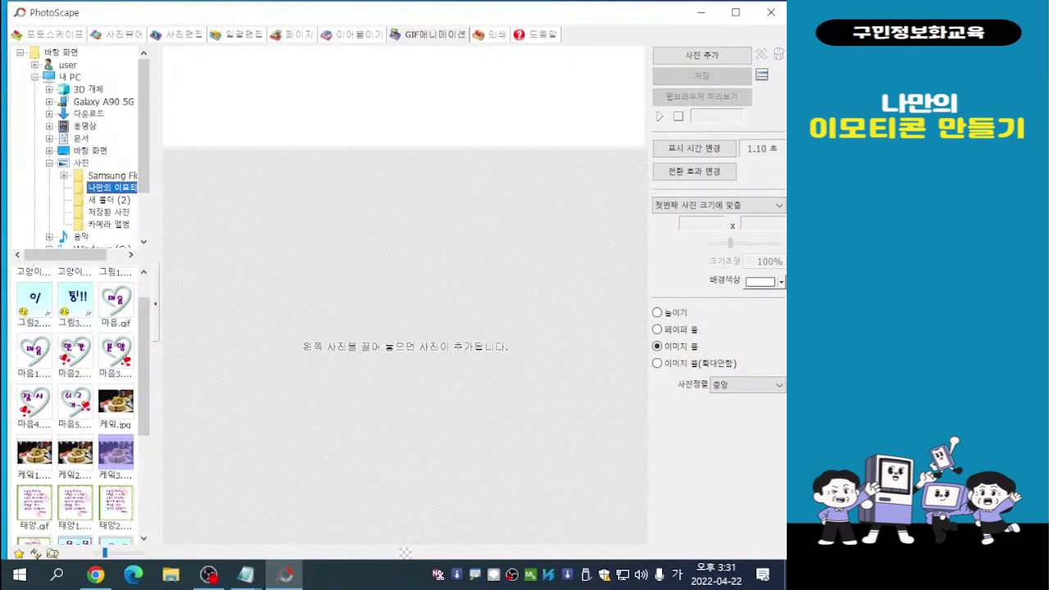
{"action": "left_click", "coordinate": [35, 454]}
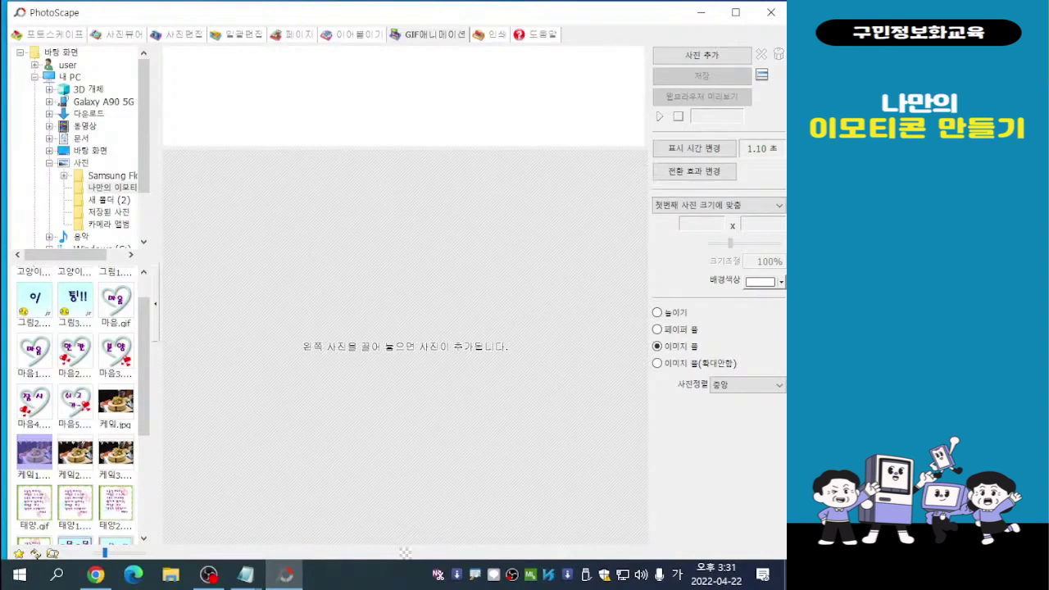
{"action": "left_click", "coordinate": [116, 453], "text": "shift"}
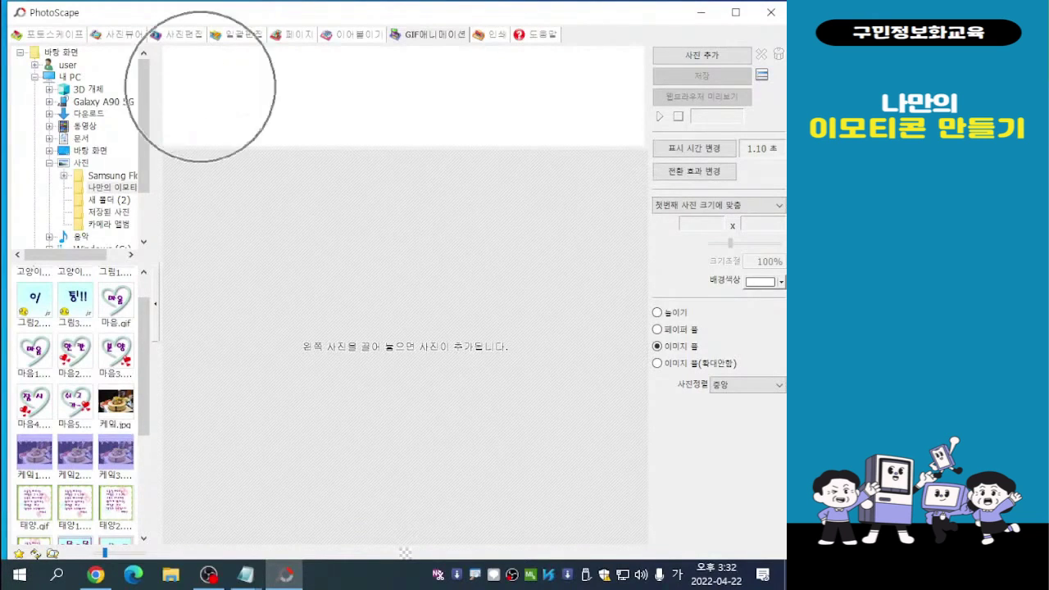
{"action": "left_click_drag", "start_coordinate": [75, 452], "coordinate": [201, 86]}
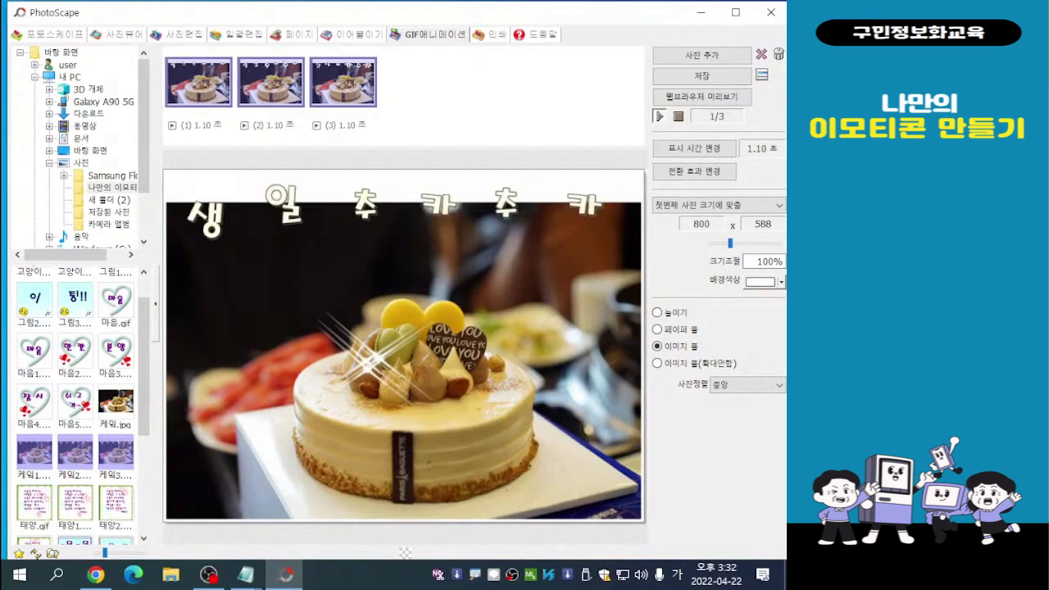
- Return to editing the cake photo and delete all three sparkles from the cake
{"action": "left_click", "coordinate": [176, 34]}
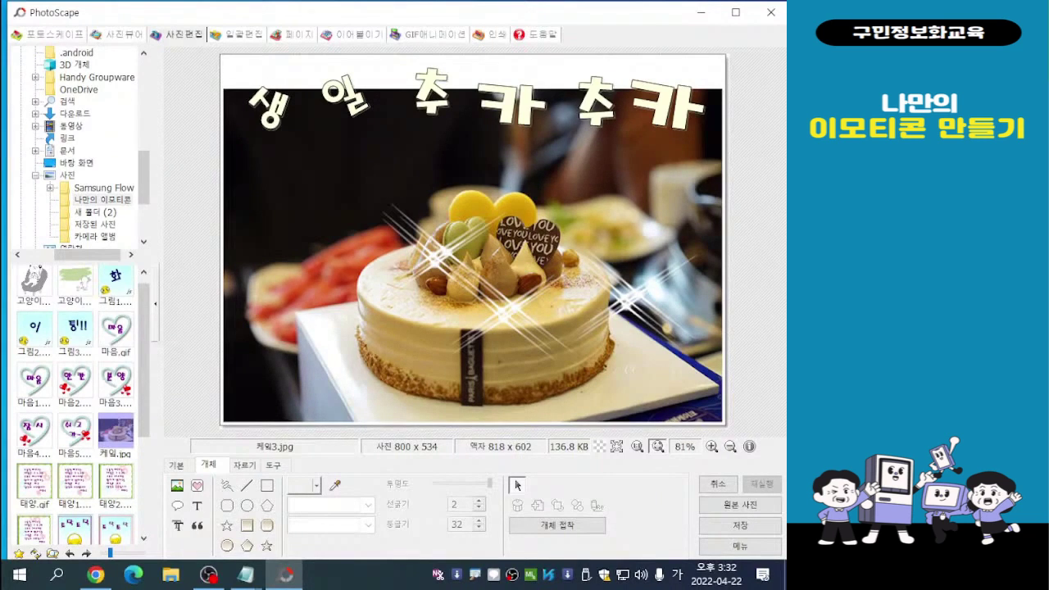
{"action": "left_click", "coordinate": [507, 311]}
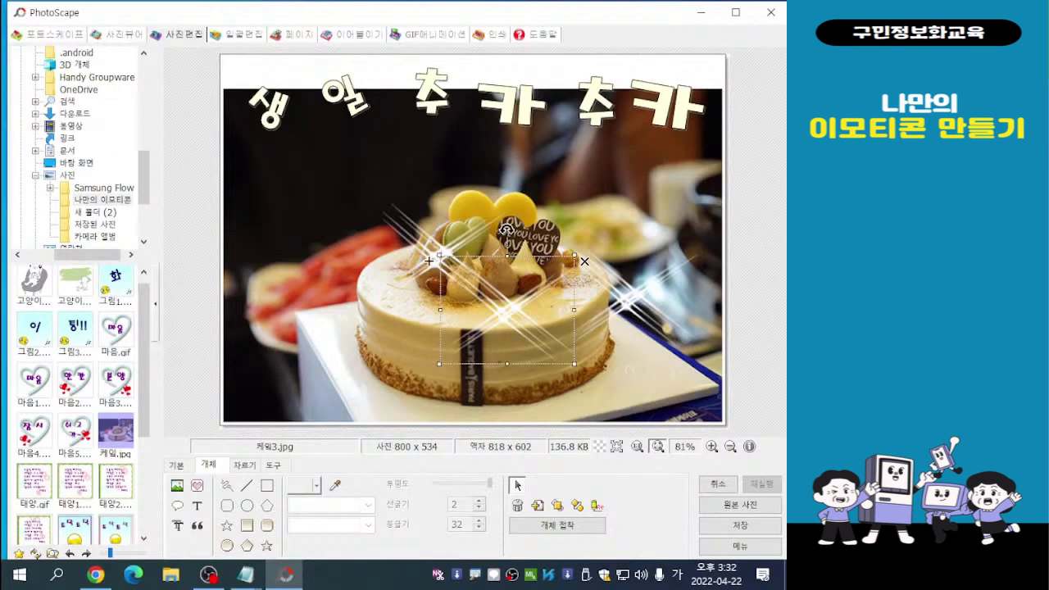
{"action": "left_click_drag", "start_coordinate": [506, 310], "coordinate": [439, 254]}
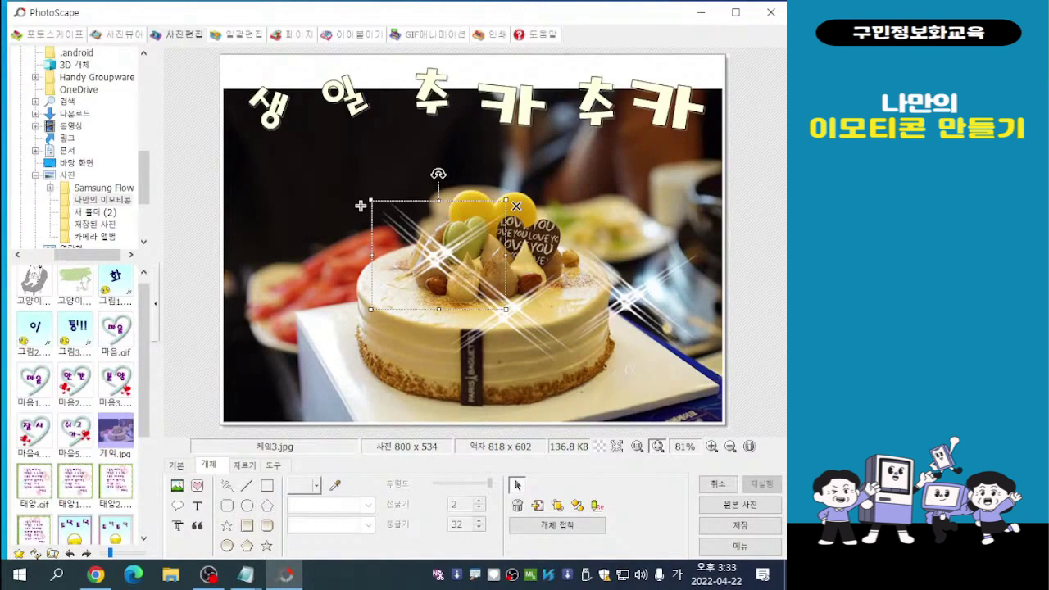
{"action": "key", "text": "Delete"}
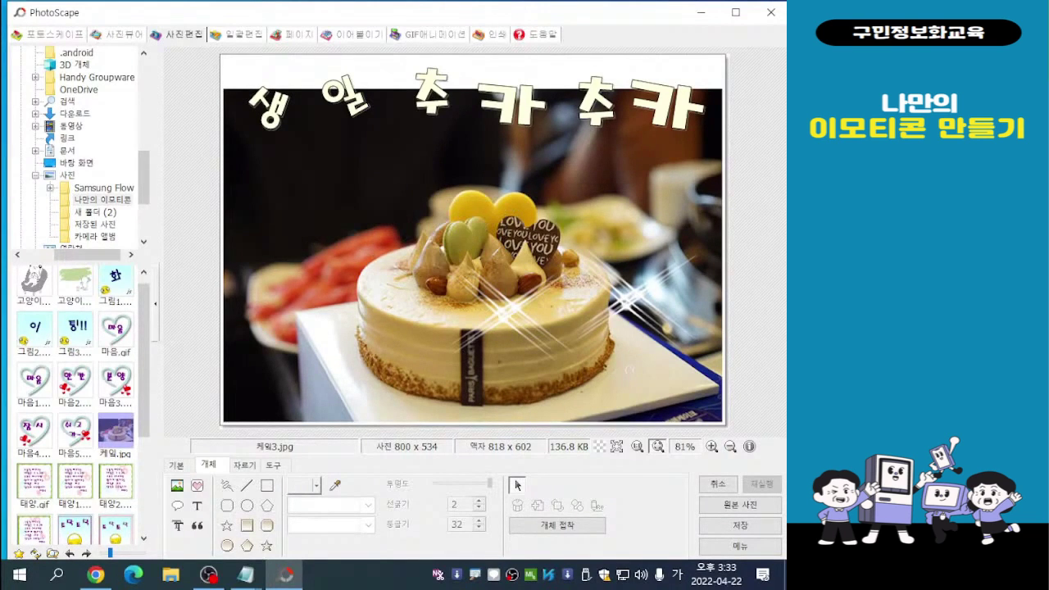
{"action": "left_click", "coordinate": [507, 312]}
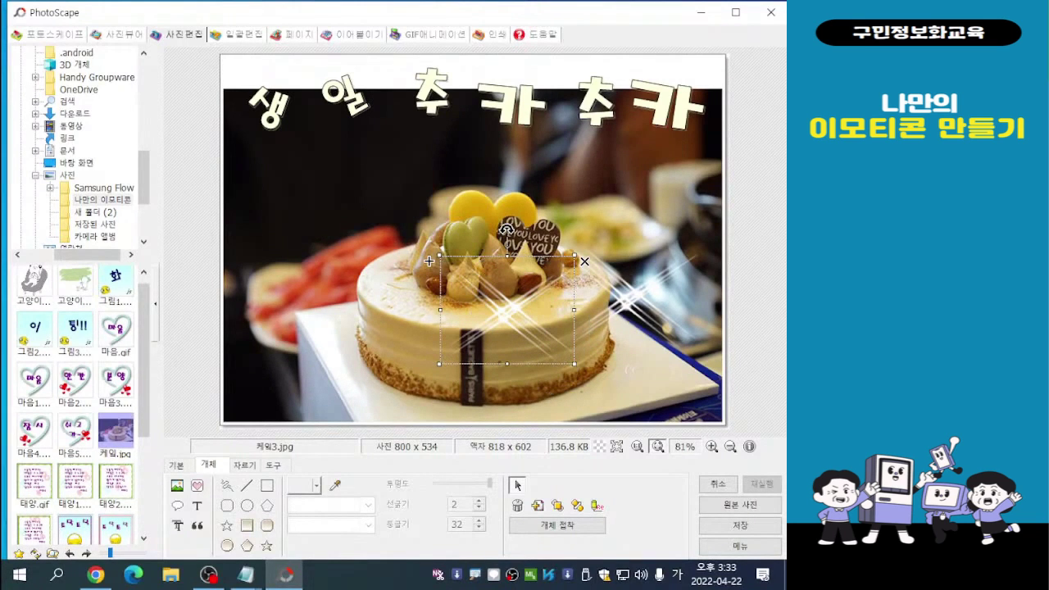
{"action": "key", "text": "Delete"}
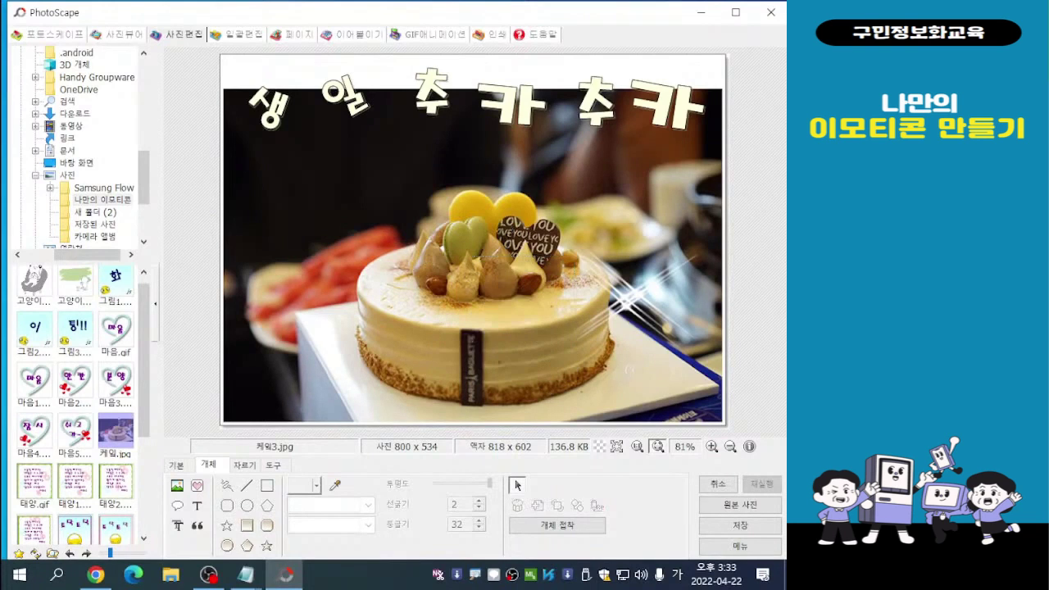
{"action": "left_click", "coordinate": [552, 247]}
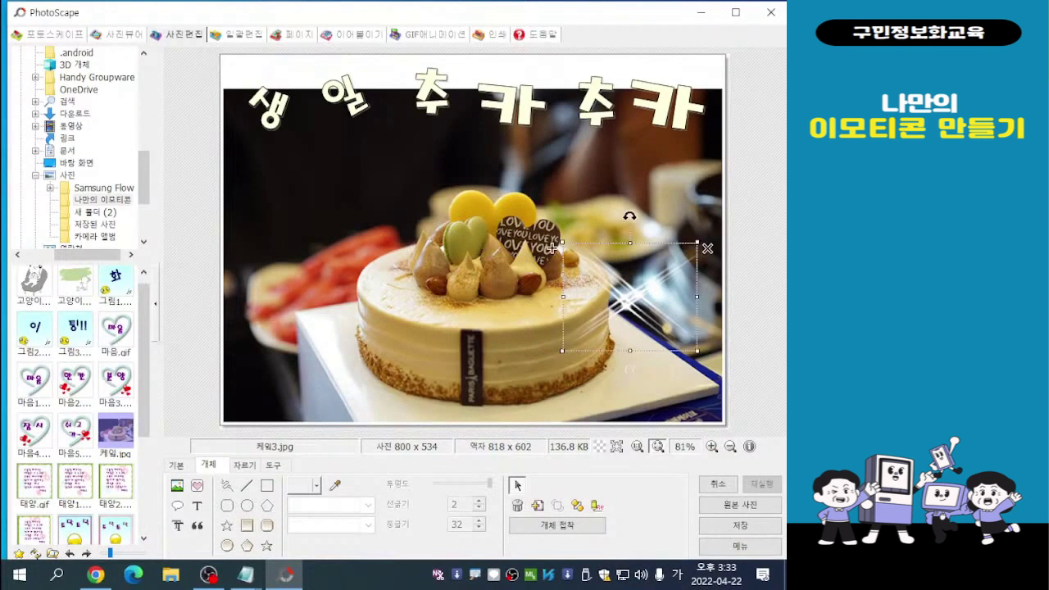
{"action": "key", "text": "Delete"}
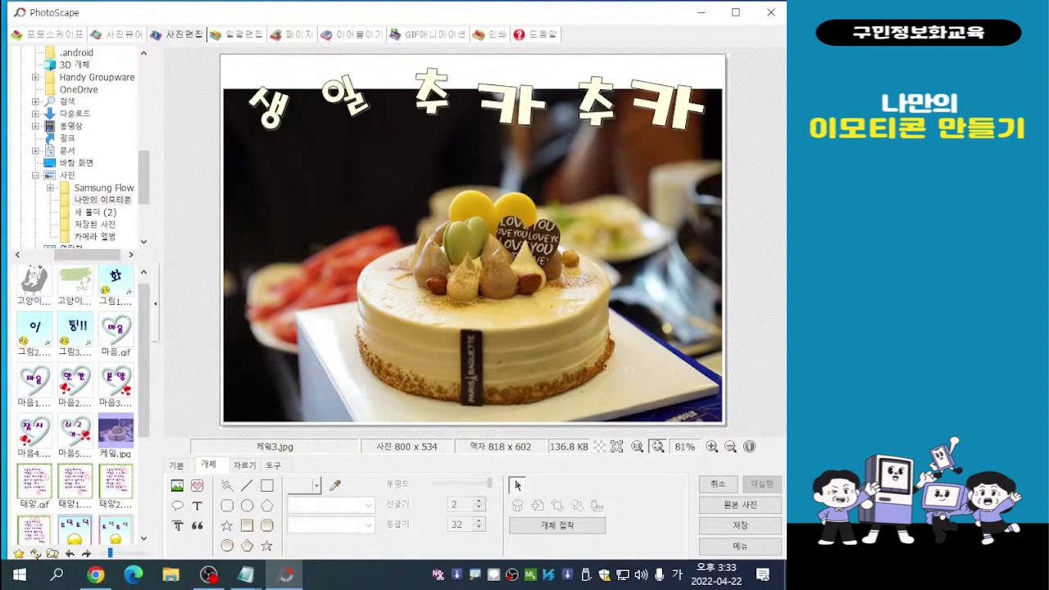
- Enlarge the letters 생 and 일 at the start of the birthday greeting
{"action": "left_click", "coordinate": [269, 110]}
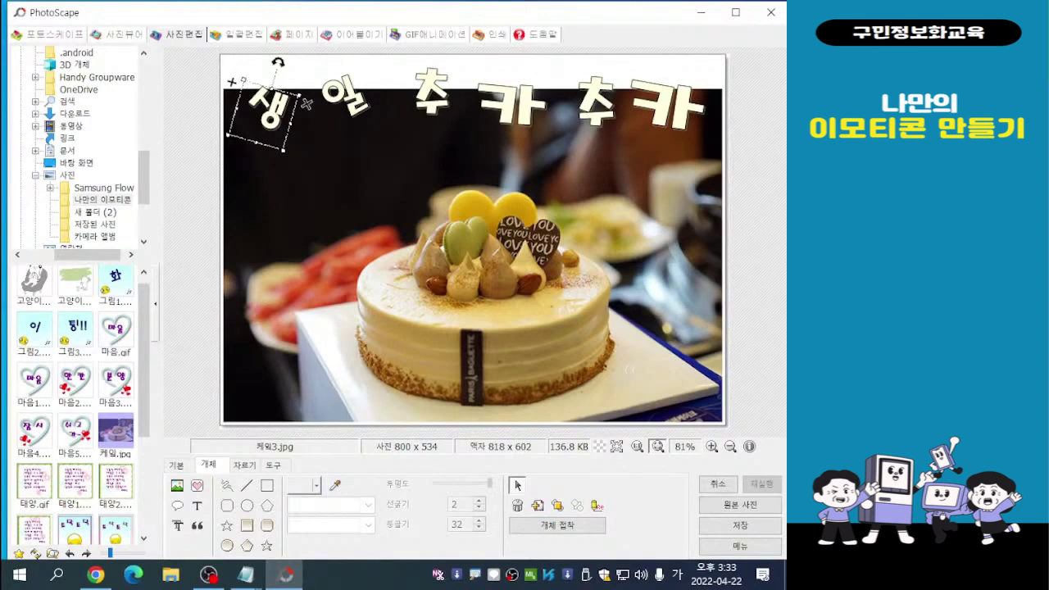
{"action": "left_click_drag", "start_coordinate": [306, 103], "coordinate": [339, 107]}
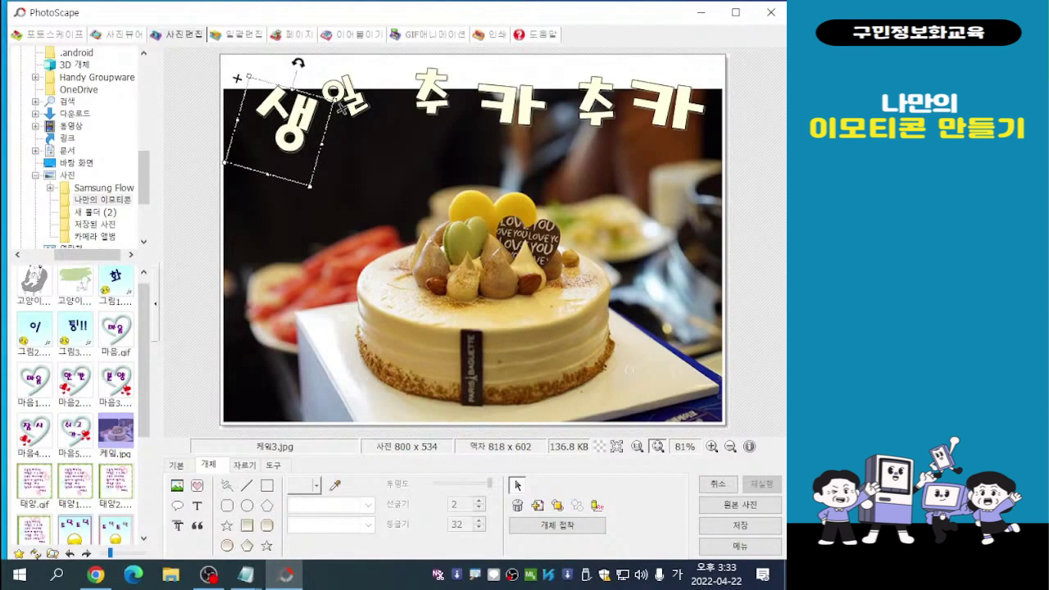
{"action": "left_click", "coordinate": [339, 106]}
{"action": "left_click_drag", "start_coordinate": [380, 121], "coordinate": [427, 155]}
{"action": "left_click", "coordinate": [299, 102]}
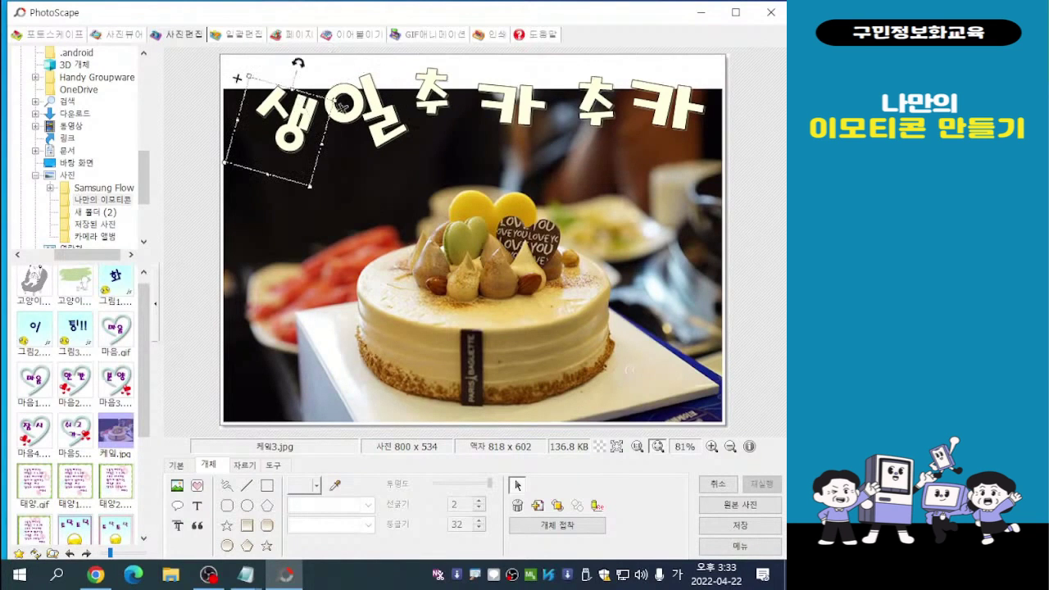
{"action": "left_click_drag", "start_coordinate": [343, 105], "coordinate": [344, 109]}
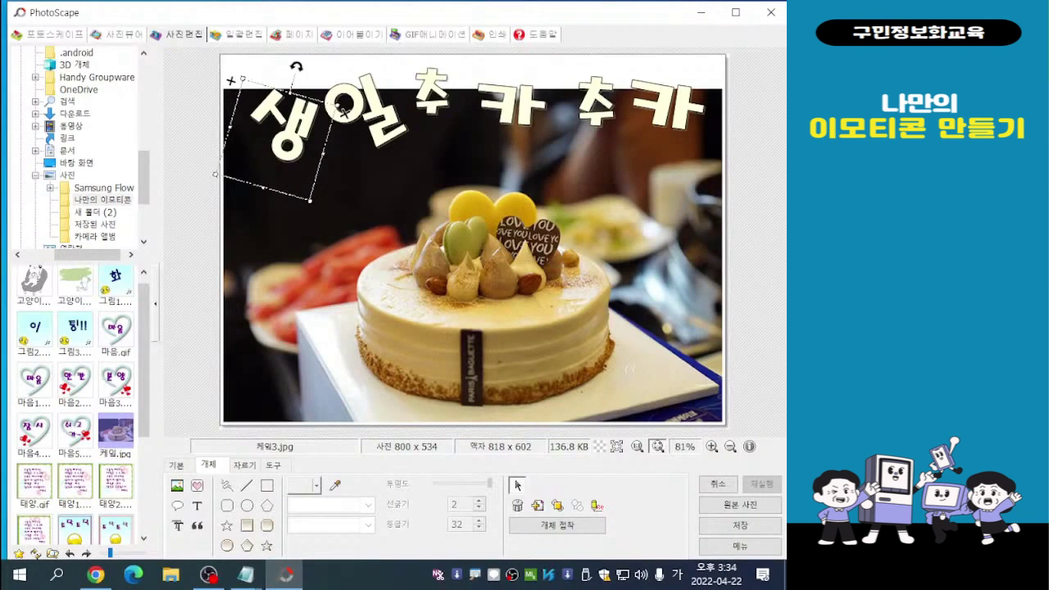
- Tilt the first 추 clockwise and the first 카 counterclockwise, and set them close together after 일
{"action": "left_click", "coordinate": [431, 97]}
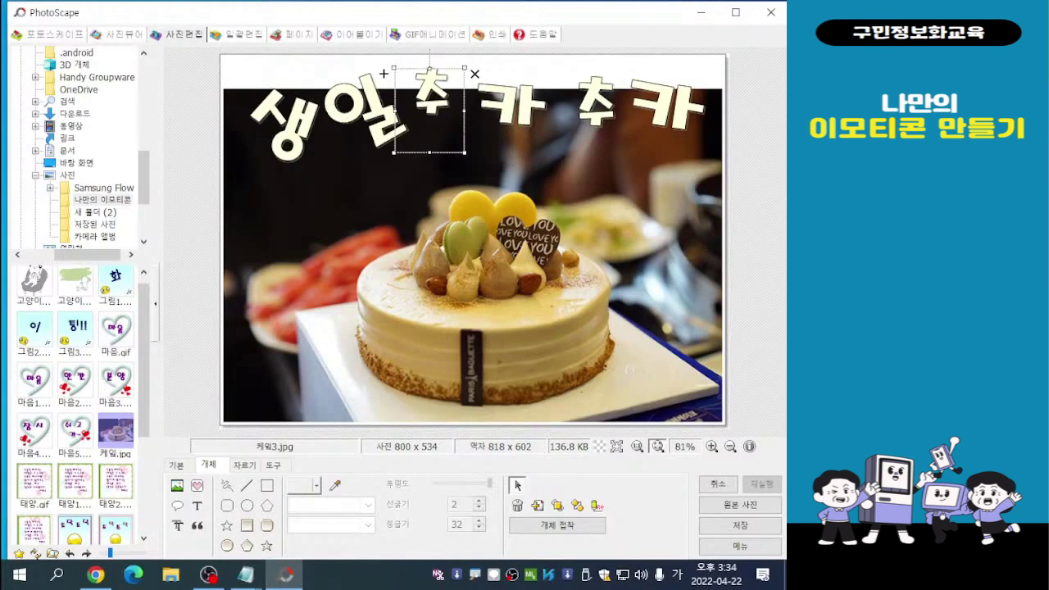
{"action": "left_click", "coordinate": [511, 106]}
{"action": "left_click_drag", "start_coordinate": [444, 85], "coordinate": [402, 77]}
{"action": "left_click_drag", "start_coordinate": [442, 112], "coordinate": [443, 101]}
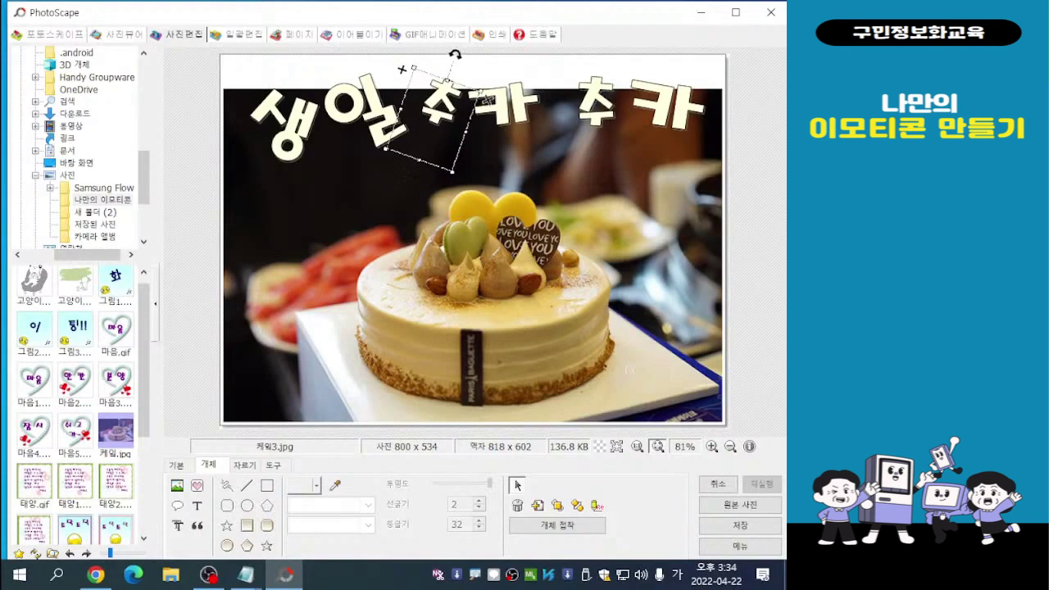
{"action": "left_click_drag", "start_coordinate": [509, 105], "coordinate": [521, 103]}
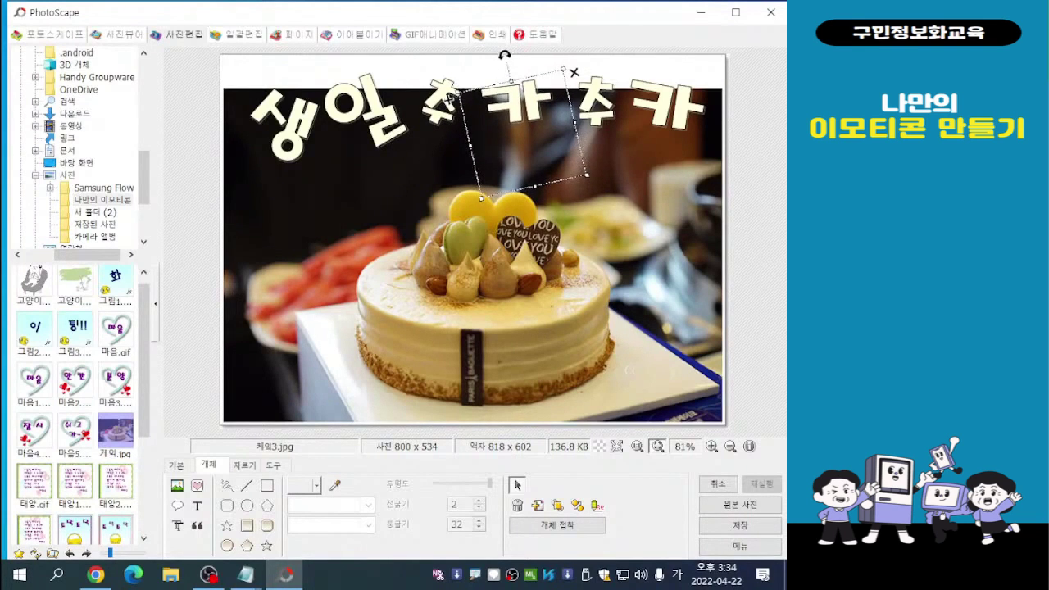
{"action": "left_click_drag", "start_coordinate": [448, 100], "coordinate": [458, 100]}
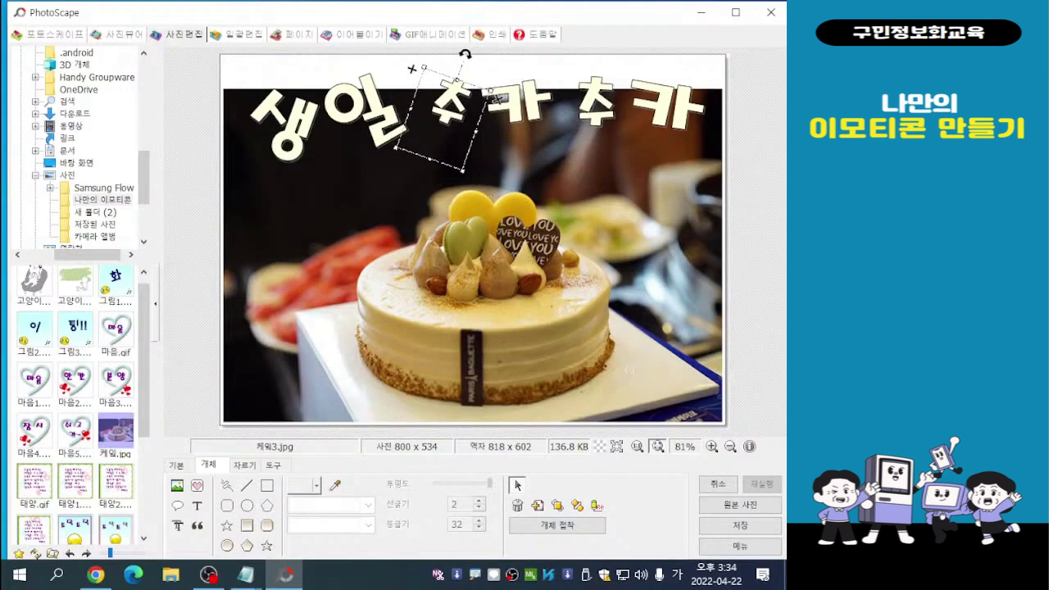
- Shrink the last 카 slightly, then shift the second 추 a little left and tilt it counterclockwise
{"action": "left_click", "coordinate": [596, 103]}
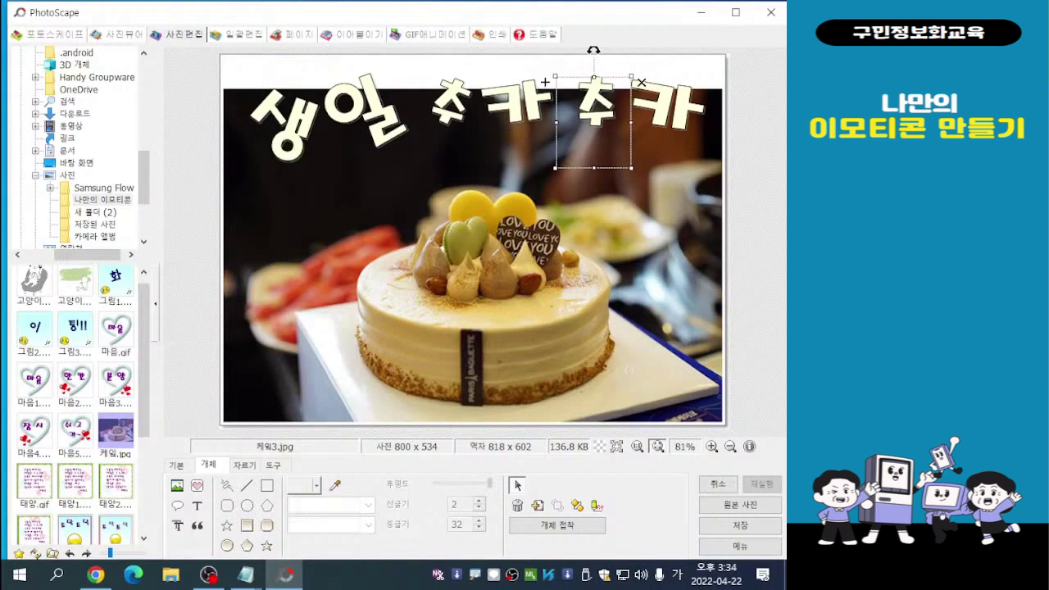
{"action": "left_click", "coordinate": [667, 104]}
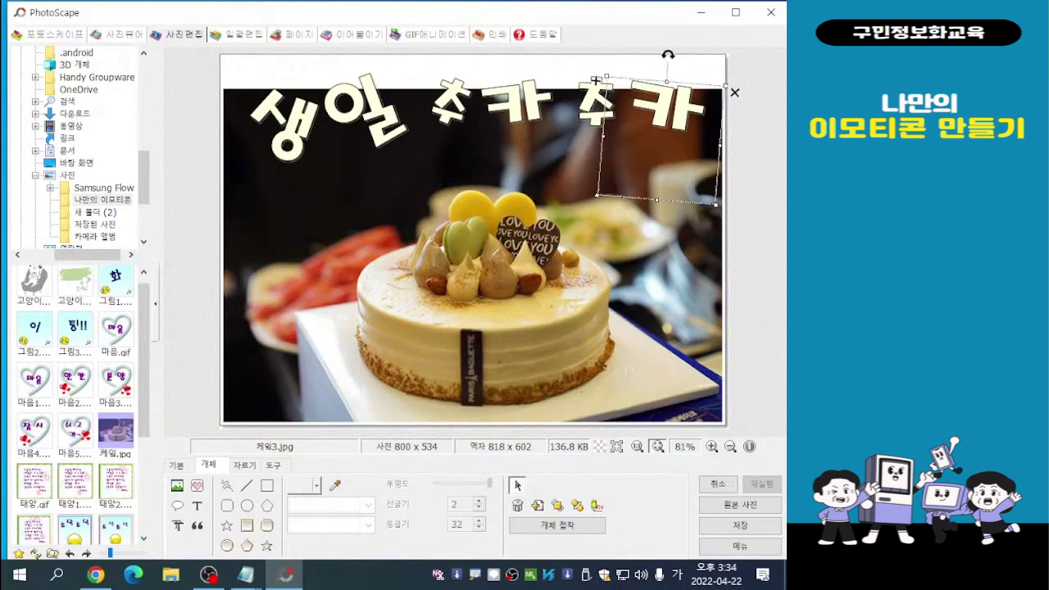
{"action": "left_click_drag", "start_coordinate": [715, 205], "coordinate": [699, 188]}
{"action": "left_click", "coordinate": [595, 106]}
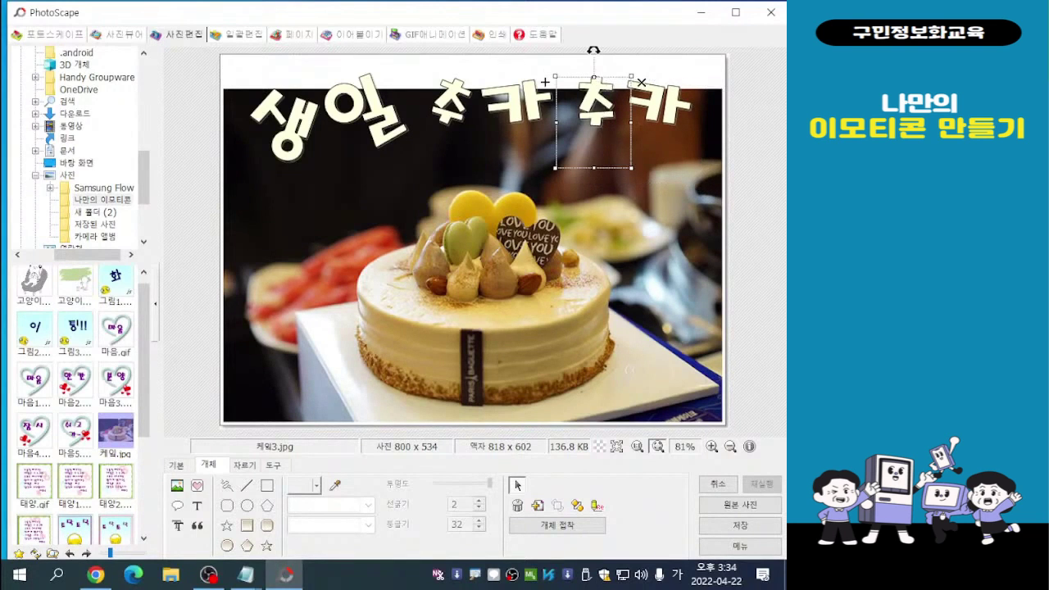
{"action": "left_click_drag", "start_coordinate": [595, 106], "coordinate": [588, 106]}
{"action": "left_click_drag", "start_coordinate": [587, 50], "coordinate": [579, 50]}
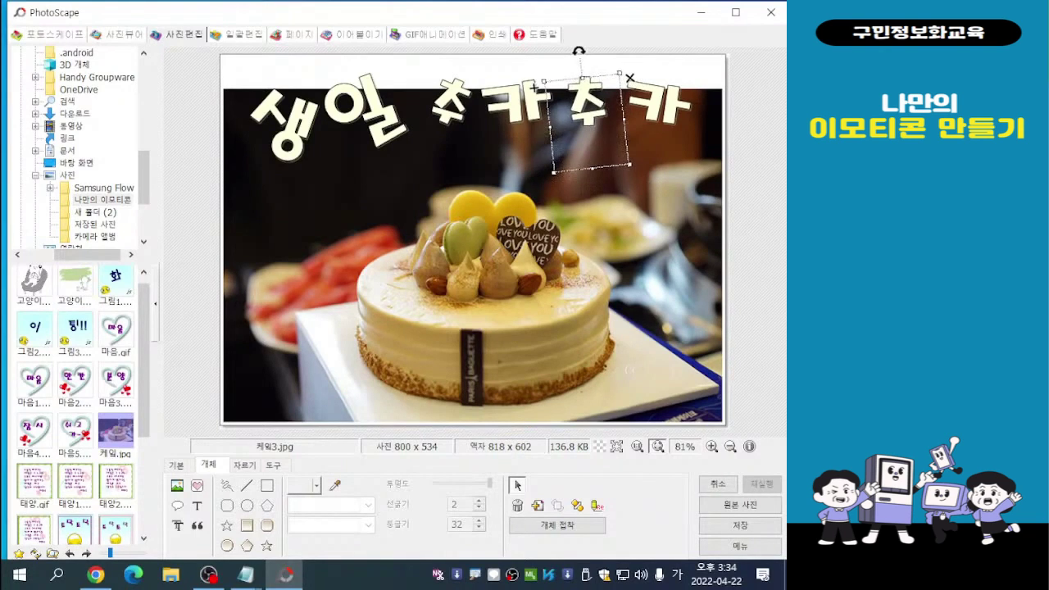
{"action": "left_click", "coordinate": [594, 79]}
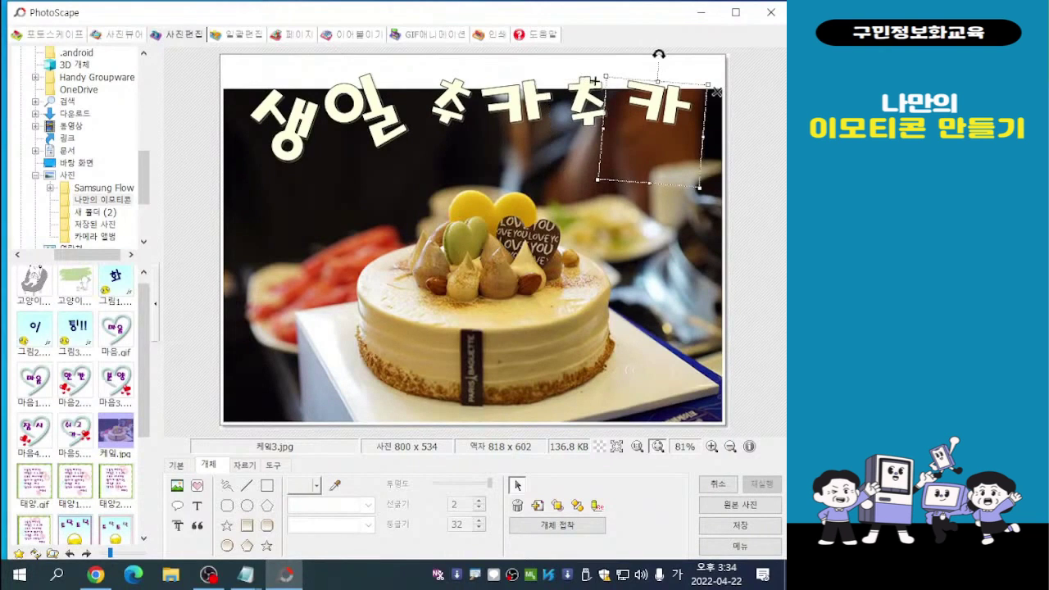
{"action": "left_click", "coordinate": [629, 371]}
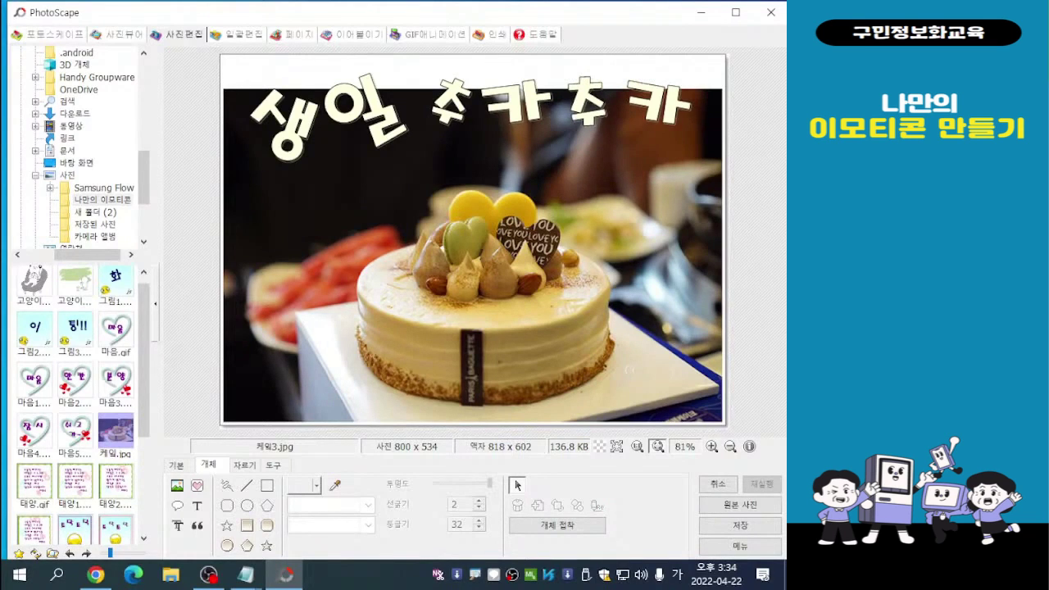
- Move 일 right and down next to the first 추, and enlarge 생 slightly while shifting it lower
{"action": "left_click", "coordinate": [344, 111]}
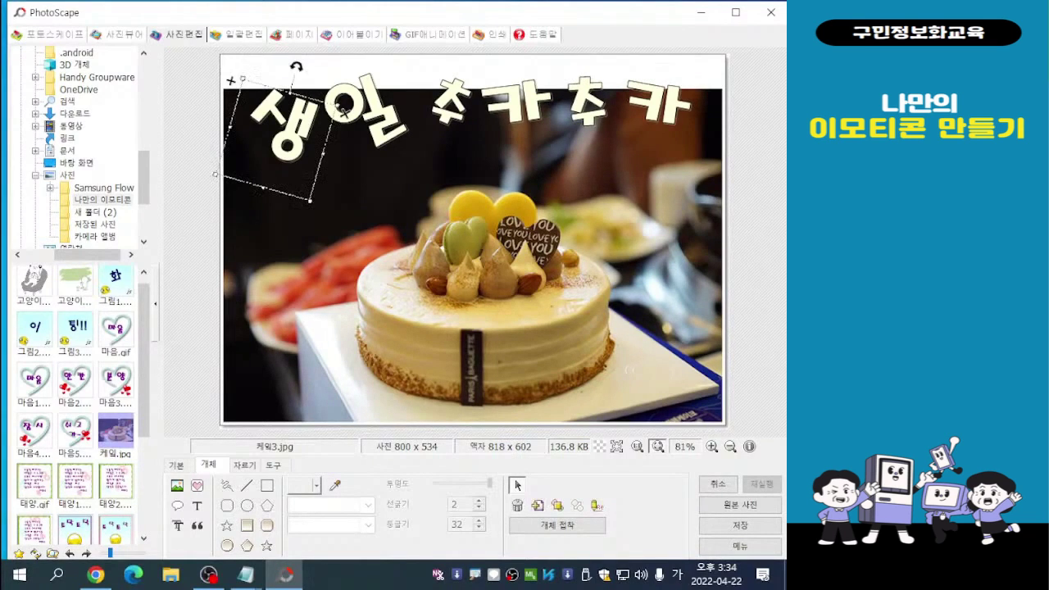
{"action": "left_click_drag", "start_coordinate": [344, 109], "coordinate": [378, 124]}
{"action": "left_click", "coordinate": [312, 115]}
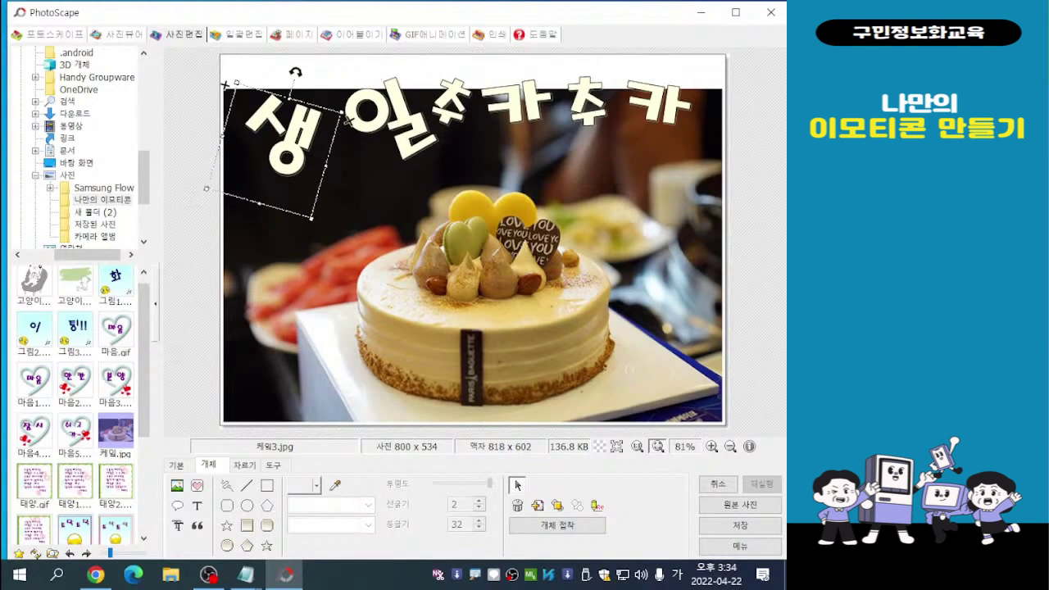
{"action": "left_click", "coordinate": [348, 121]}
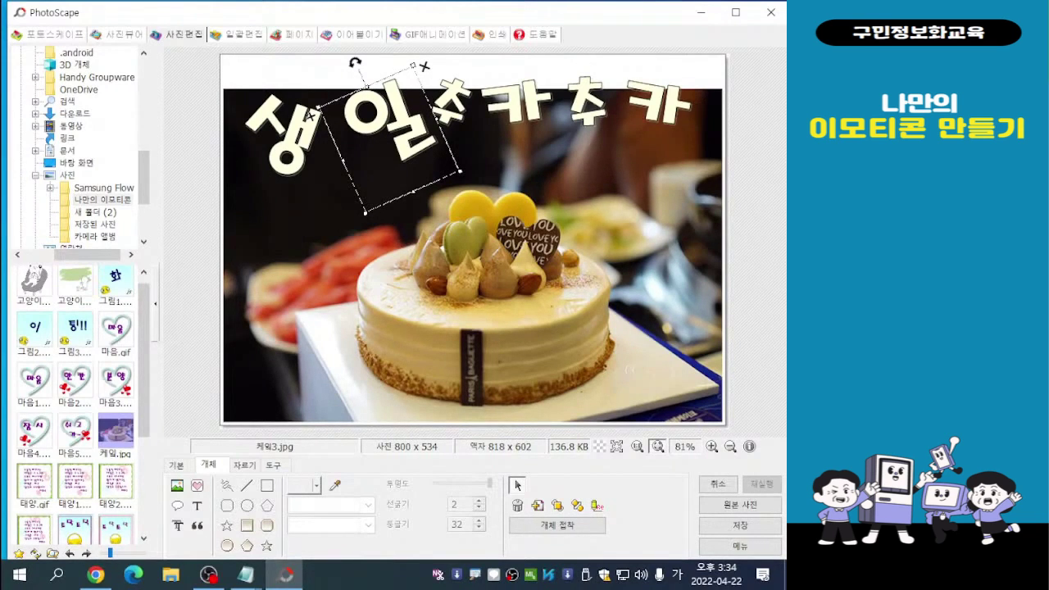
{"action": "left_click", "coordinate": [630, 369]}
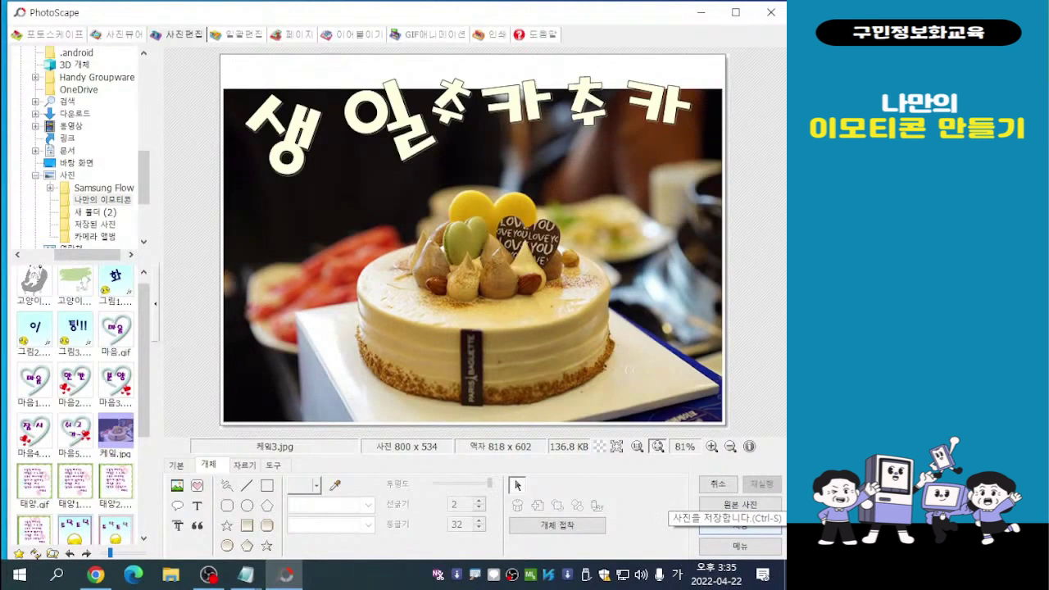
- Save the sparkle-free photo with the rearranged letters as a new JPEG file named 케잌4
{"action": "left_click", "coordinate": [740, 525]}
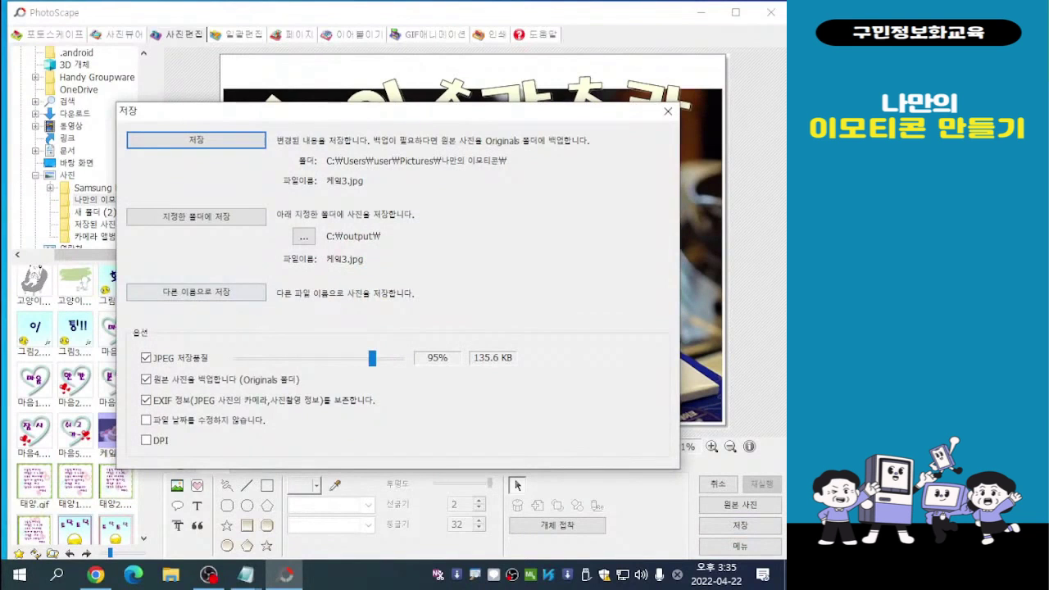
{"action": "left_click", "coordinate": [164, 292]}
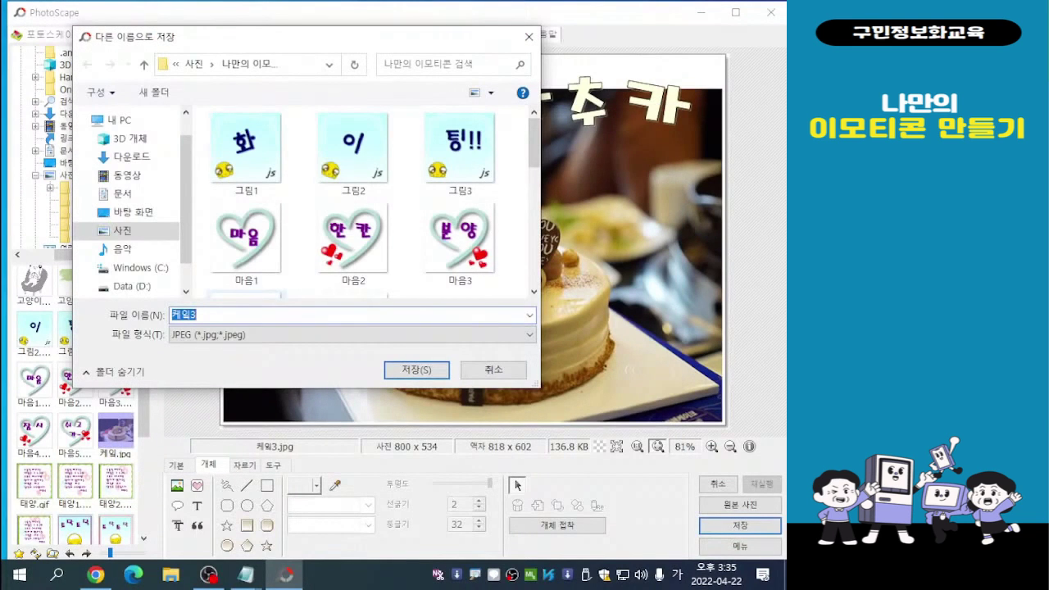
{"action": "left_click", "coordinate": [200, 315]}
{"action": "key", "text": "BackSpace"}
{"action": "type", "text": "4"}
{"action": "key", "text": "Return"}
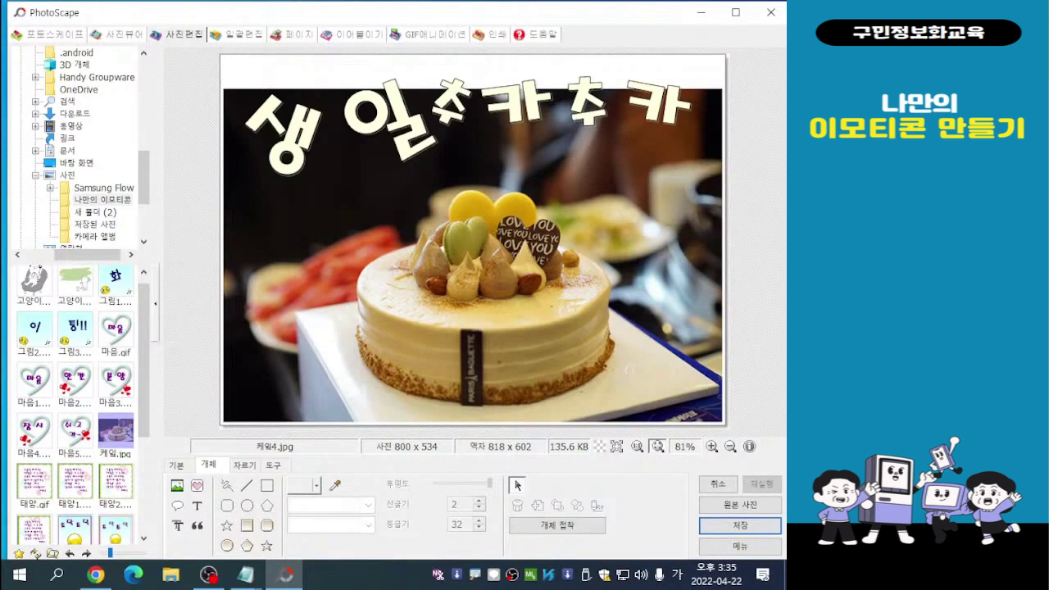
- Add the 케잌4 photo from the 나만의 이모티콘 folder to the GIF animation as its fourth frame
{"action": "left_click", "coordinate": [434, 35]}
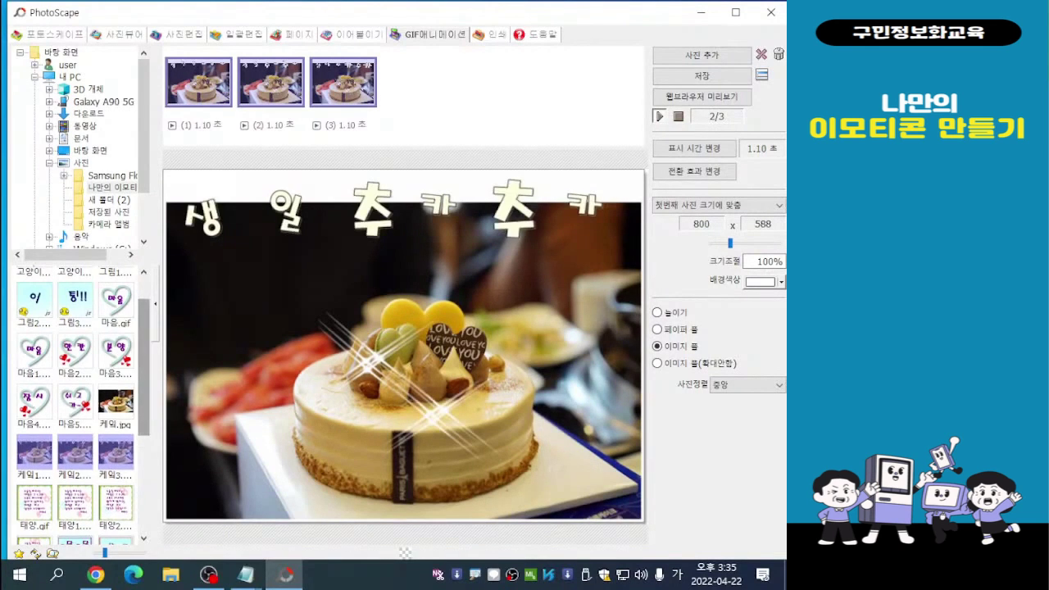
{"action": "scroll", "coordinate": [82, 405], "scroll_direction": "down", "scroll_amount": 2}
{"action": "scroll", "coordinate": [81, 406], "scroll_direction": "down", "scroll_amount": 3}
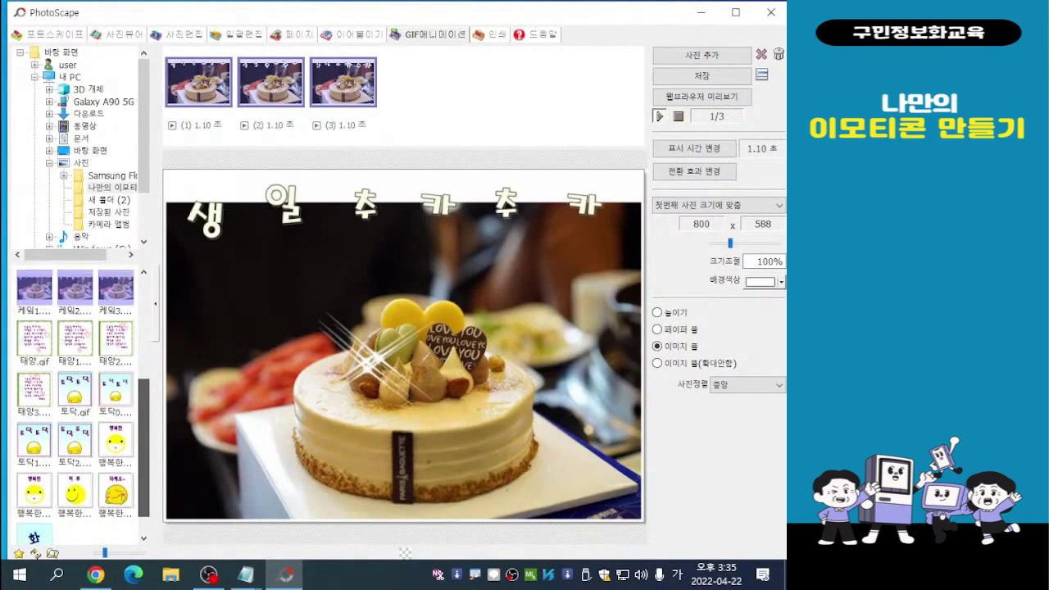
{"action": "scroll", "coordinate": [82, 406], "scroll_direction": "up", "scroll_amount": 3}
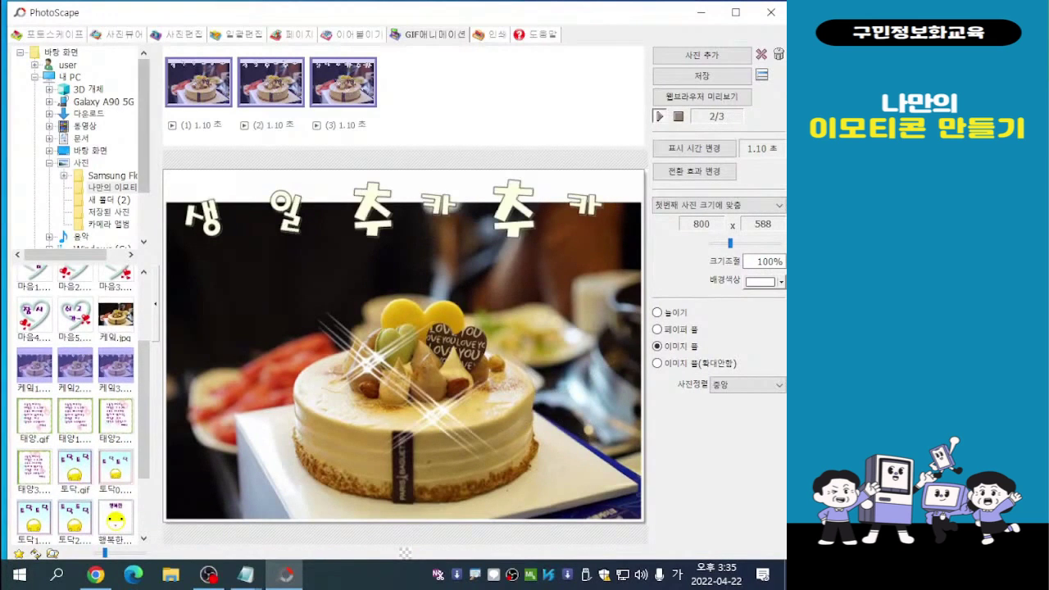
{"action": "key", "text": "ctrl"}
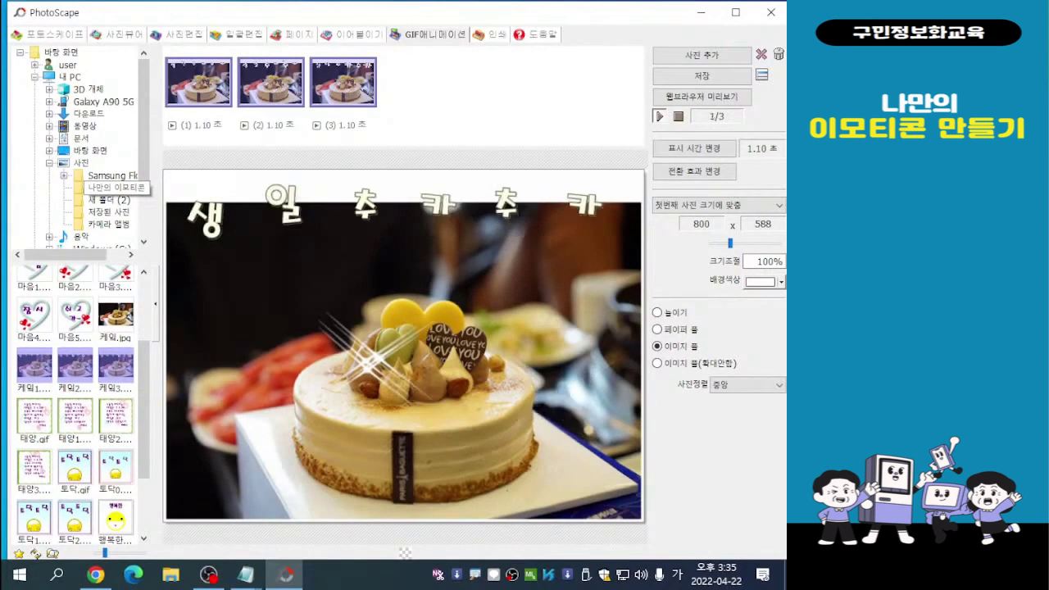
{"action": "left_click", "coordinate": [113, 186]}
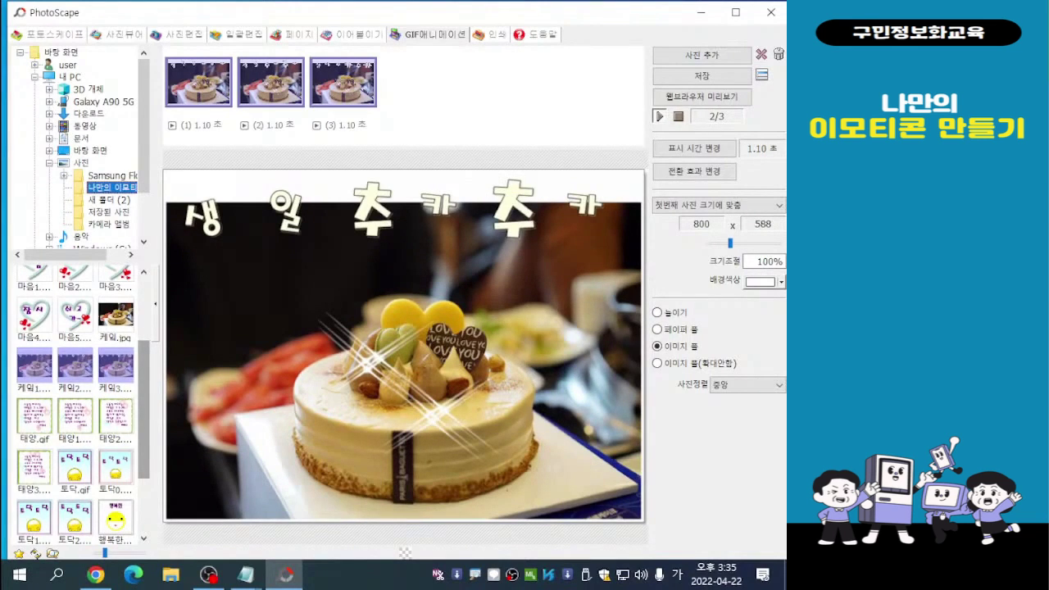
{"action": "scroll", "coordinate": [76, 404], "scroll_direction": "up", "scroll_amount": 1}
{"action": "scroll", "coordinate": [76, 404], "scroll_direction": "down", "scroll_amount": 2}
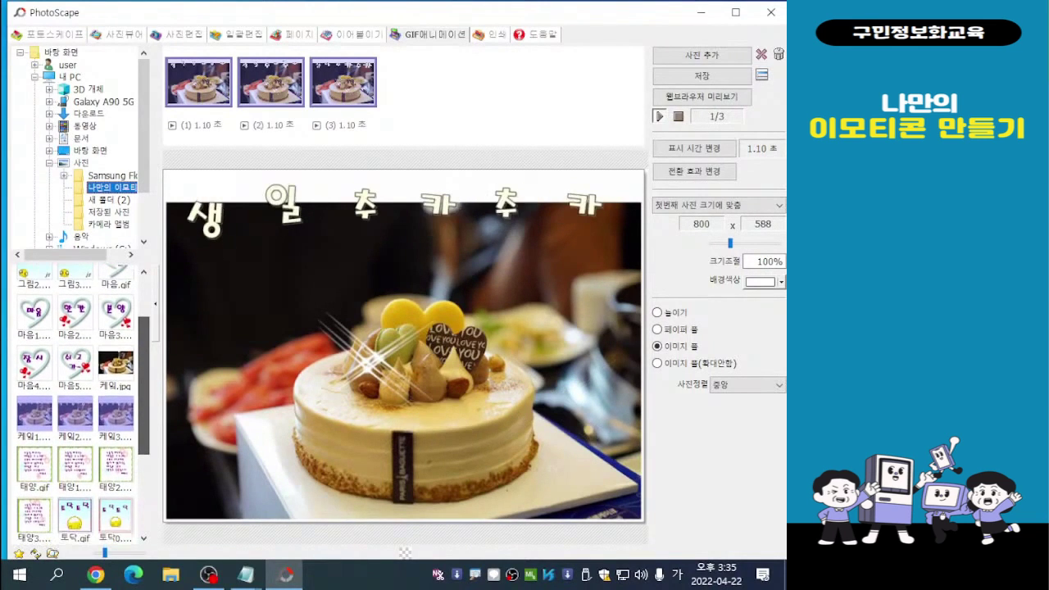
{"action": "scroll", "coordinate": [76, 404], "scroll_direction": "down", "scroll_amount": 3}
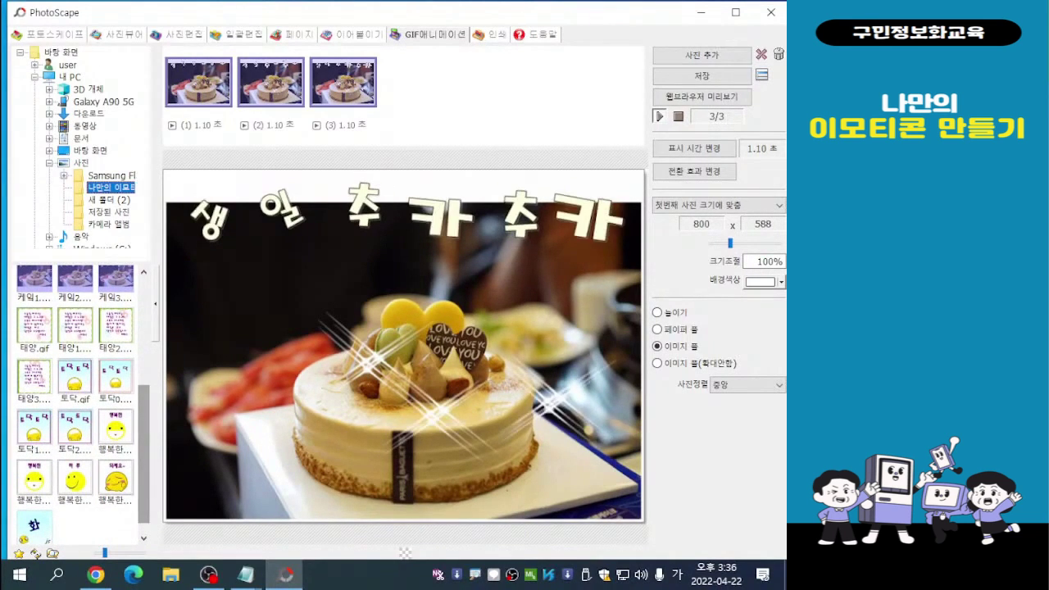
{"action": "scroll", "coordinate": [76, 402], "scroll_direction": "up", "scroll_amount": 4}
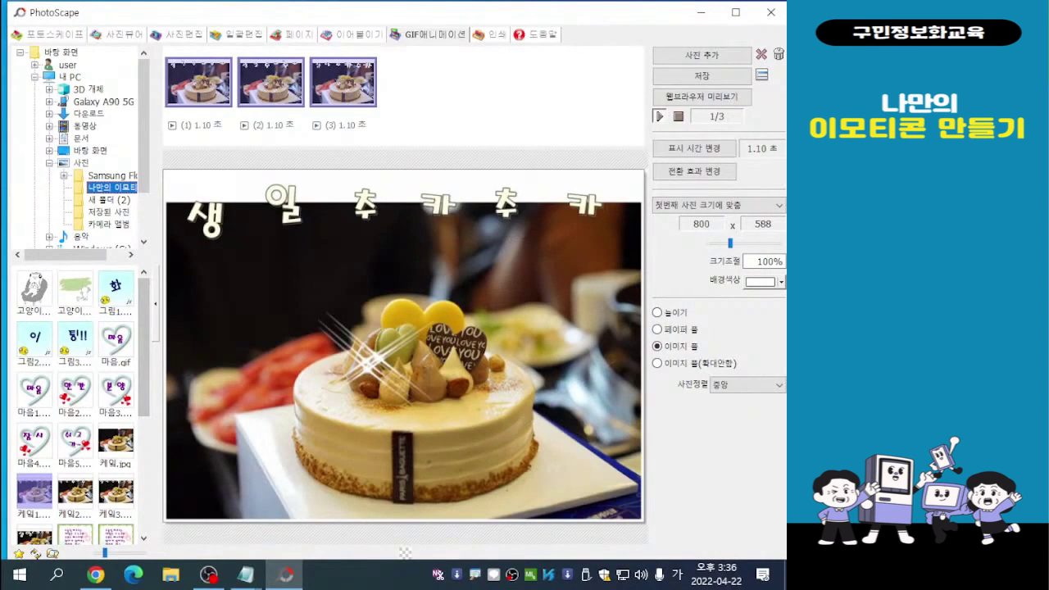
{"action": "scroll", "coordinate": [76, 402], "scroll_direction": "down", "scroll_amount": 2}
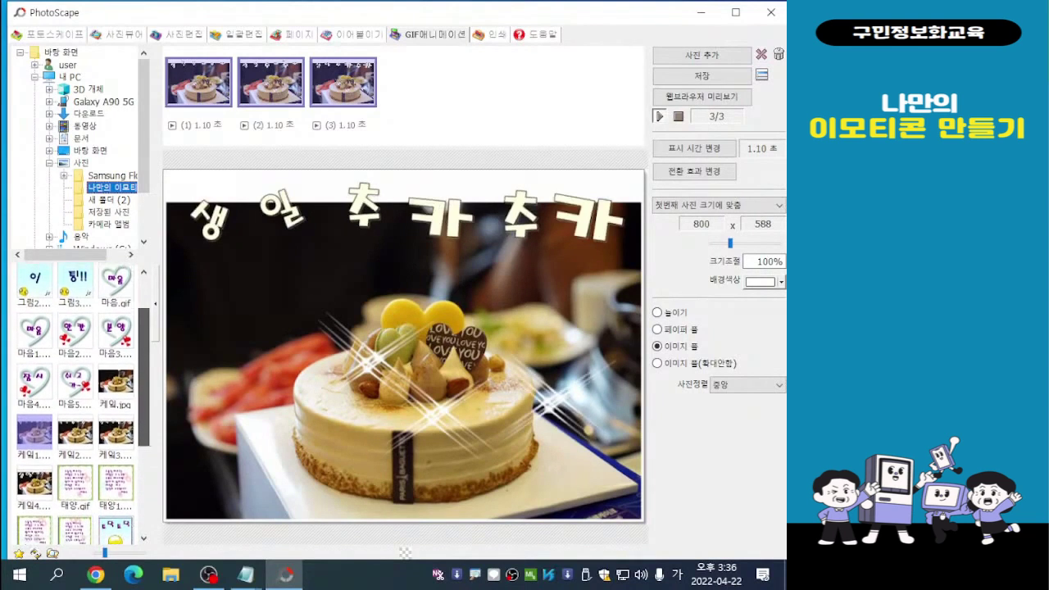
{"action": "scroll", "coordinate": [75, 401], "scroll_direction": "down", "scroll_amount": 1}
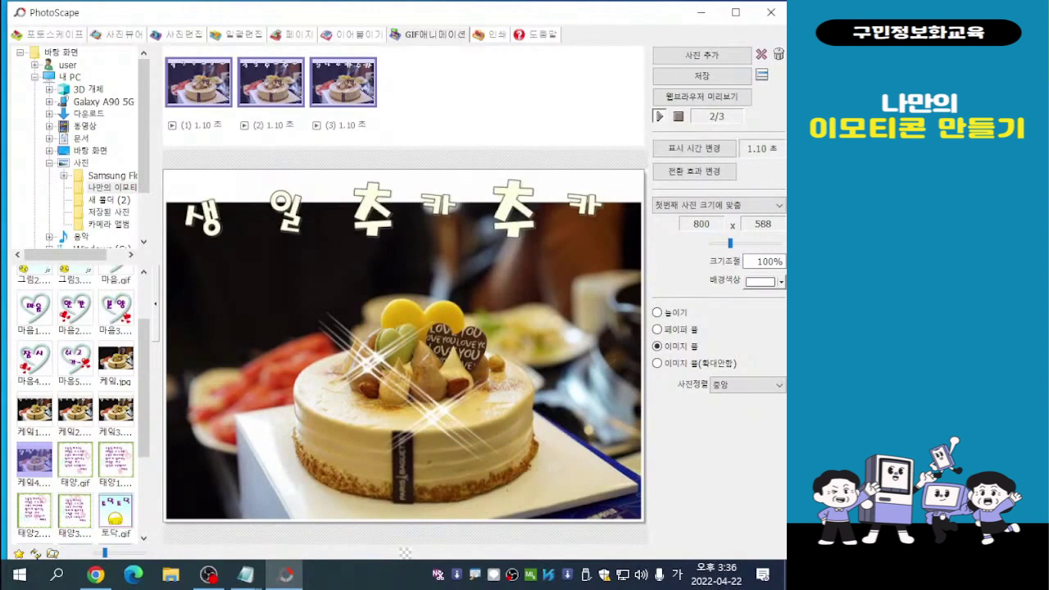
{"action": "left_click_drag", "start_coordinate": [35, 460], "coordinate": [416, 83]}
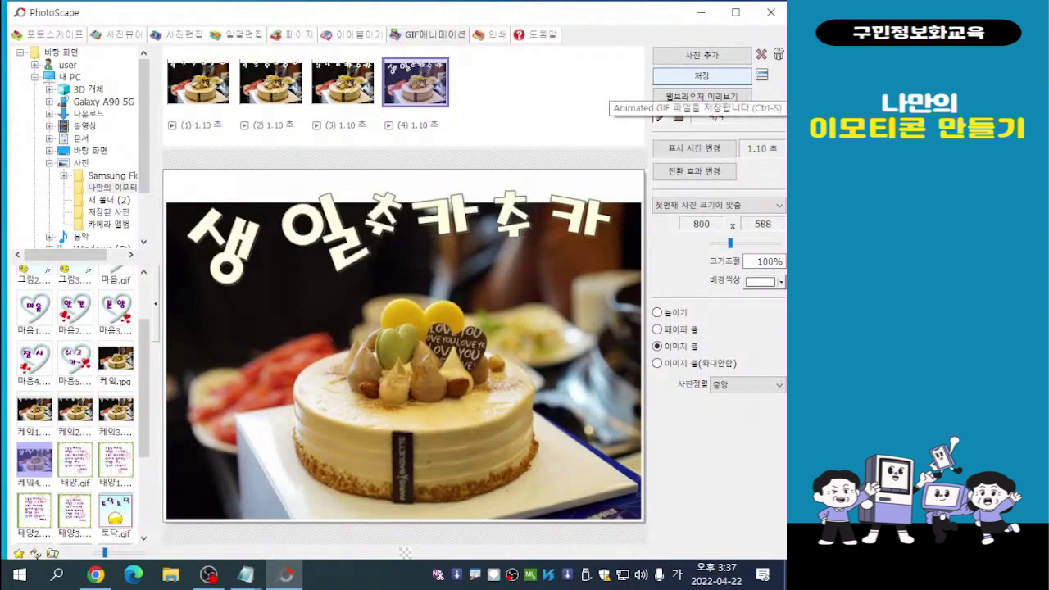
- Save the four-frame cake animation at its current canvas size as a GIF file named 생일
{"action": "left_click", "coordinate": [704, 75]}
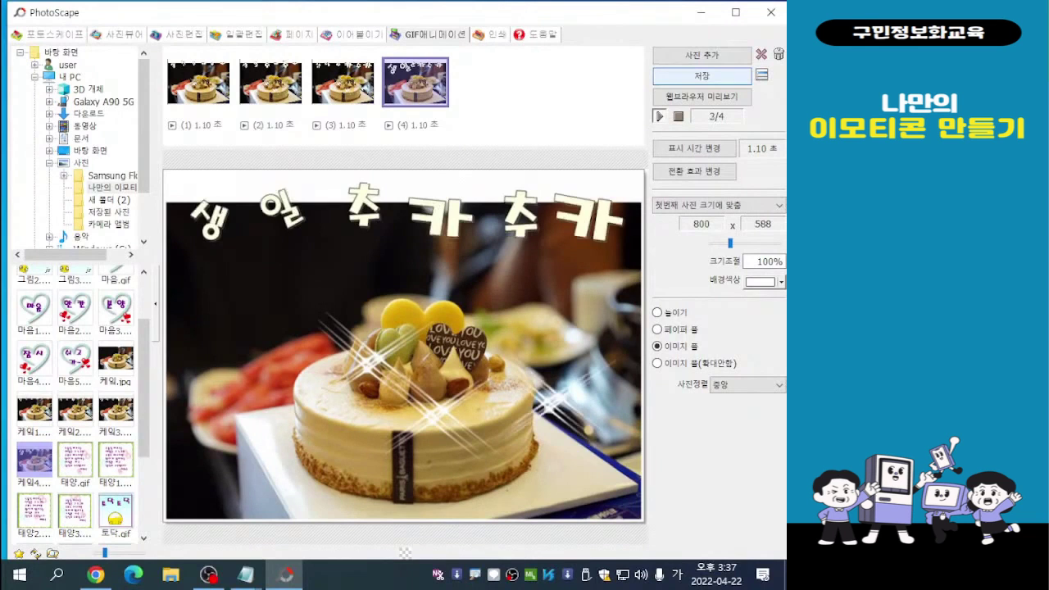
{"action": "key", "text": "ctrl"}
{"action": "key", "text": "ctrl"}
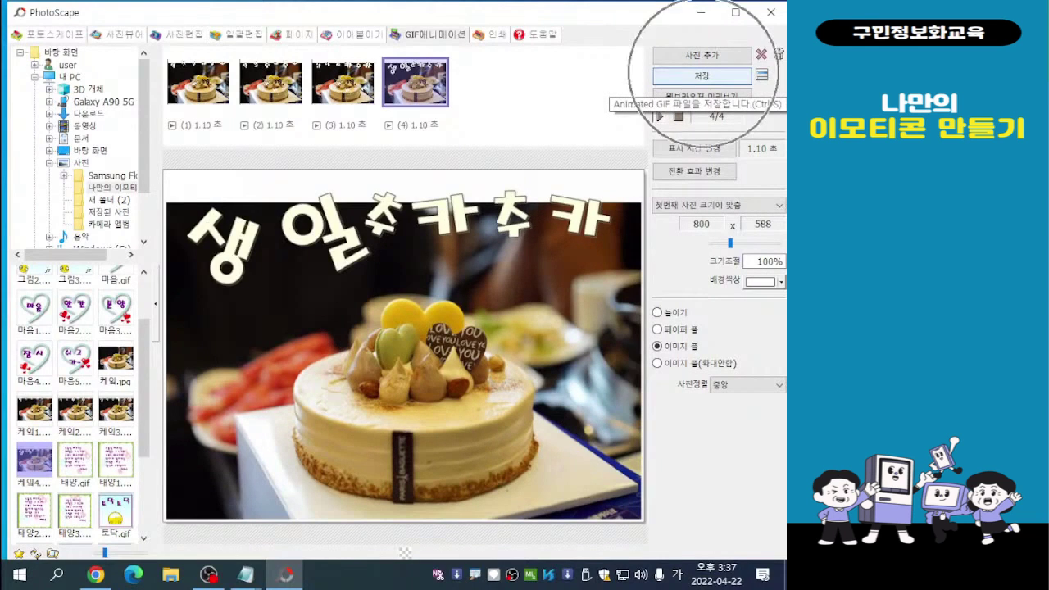
{"action": "left_click", "coordinate": [701, 76]}
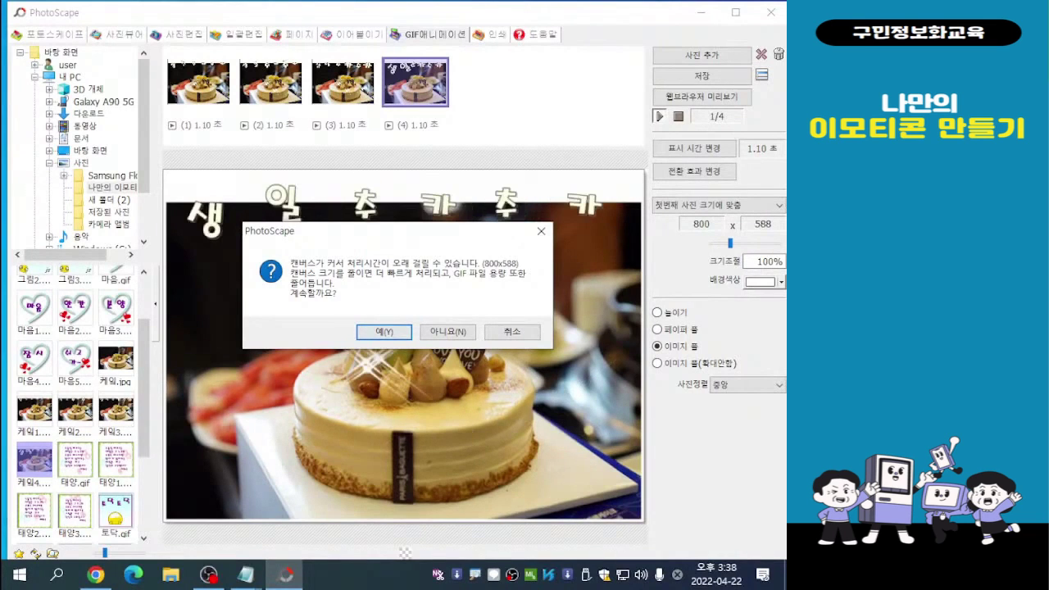
{"action": "key", "text": "Return"}
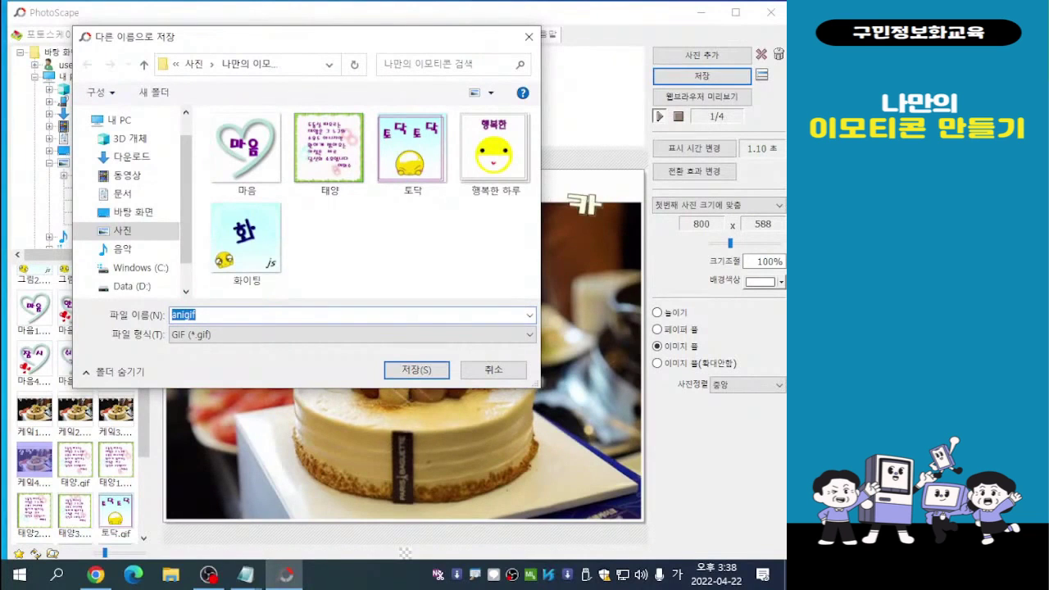
{"action": "type", "text": "새ㅇ일"}
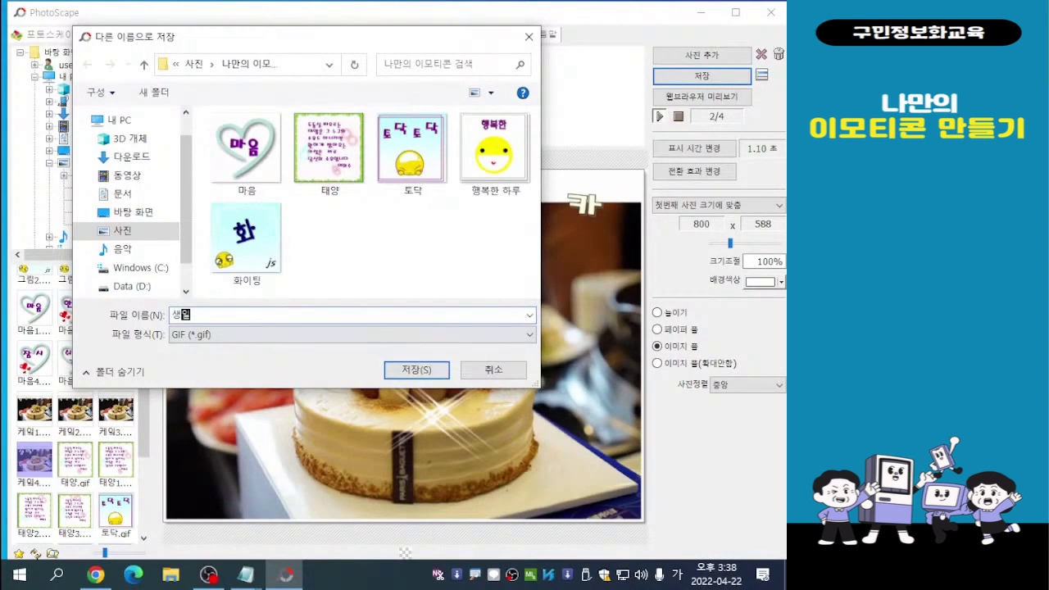
{"action": "key", "text": "Return"}
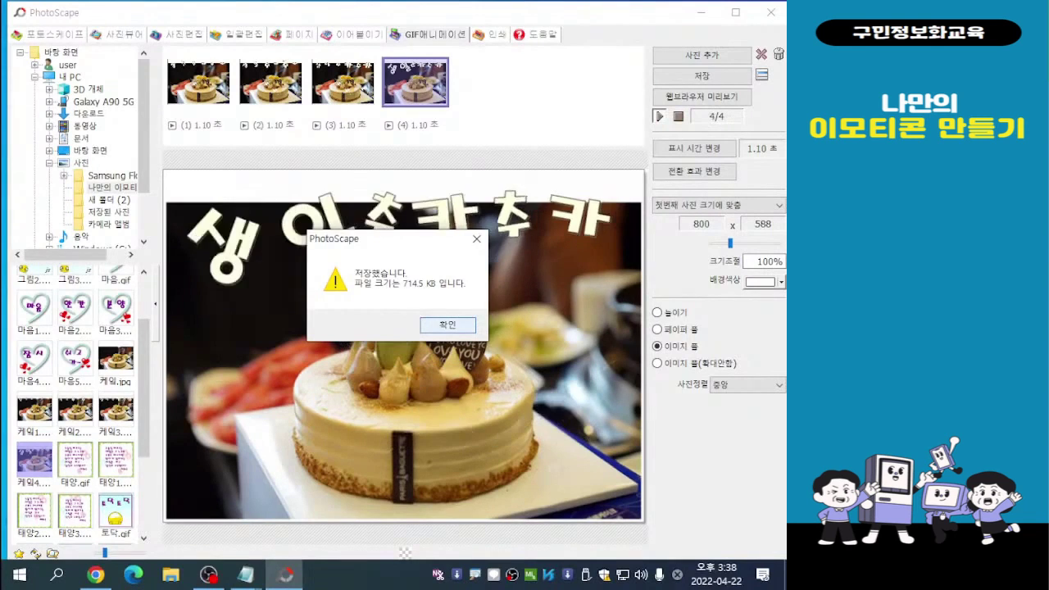
{"action": "key", "text": "Return"}
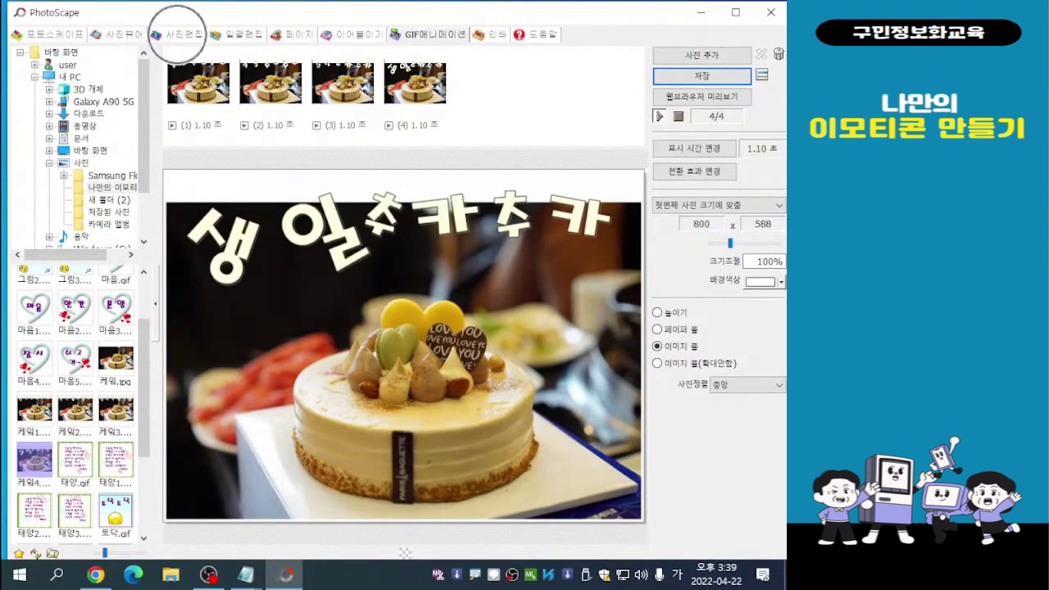
- Open the painting-cat picture 고양이1.png in the photo editor
{"action": "left_click", "coordinate": [179, 35]}
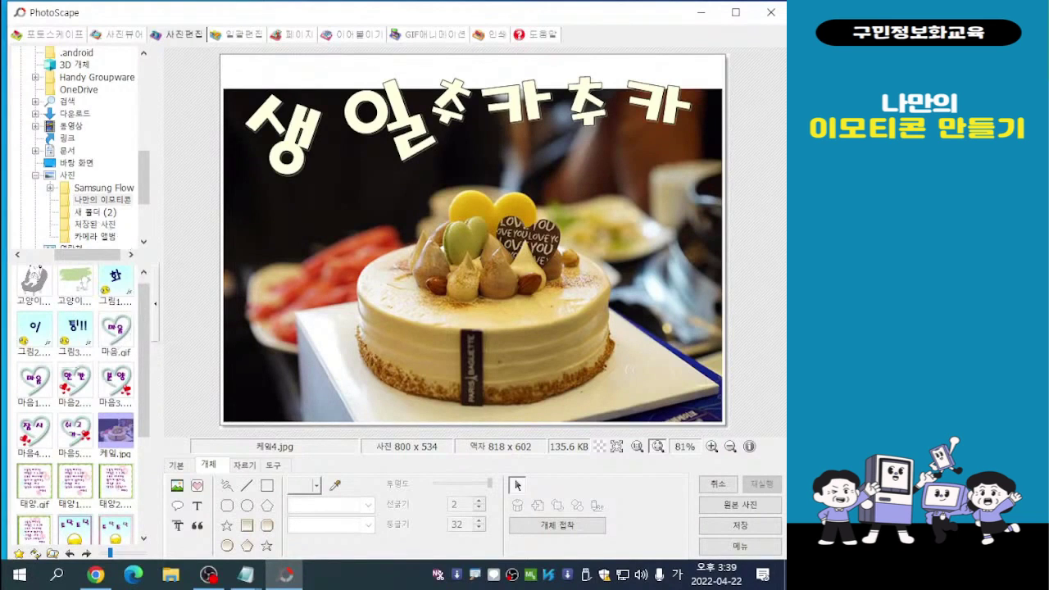
{"action": "key", "text": "ctrl"}
{"action": "key", "text": "ctrl"}
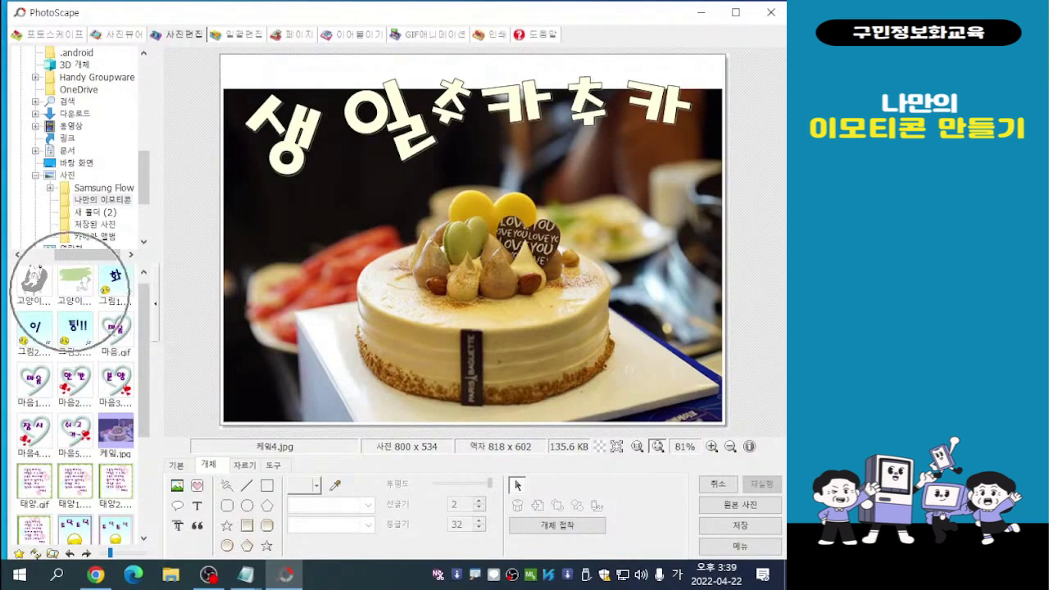
{"action": "key", "text": "ctrl"}
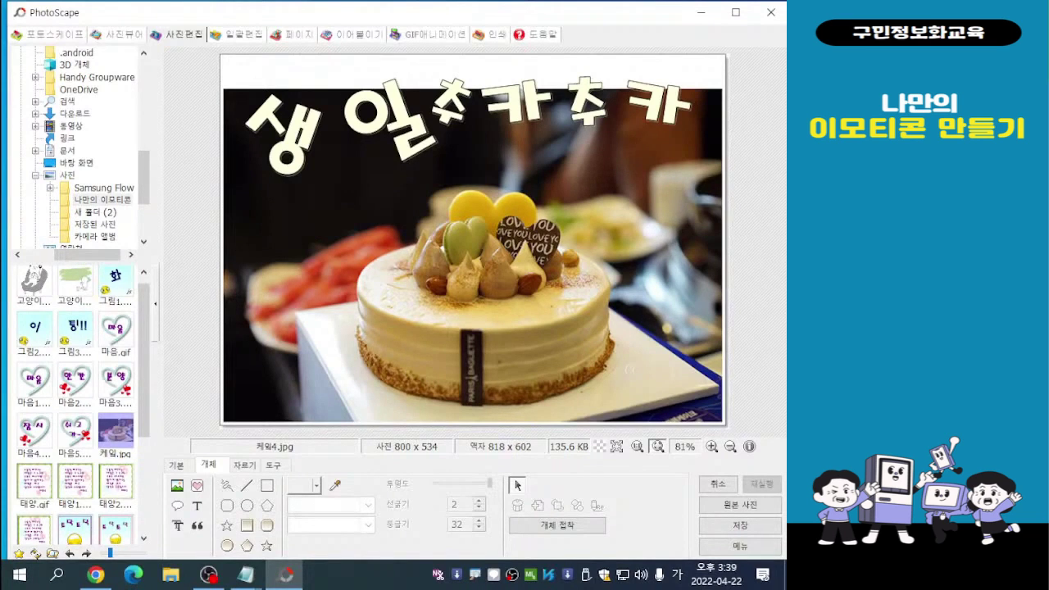
{"action": "left_click", "coordinate": [75, 281]}
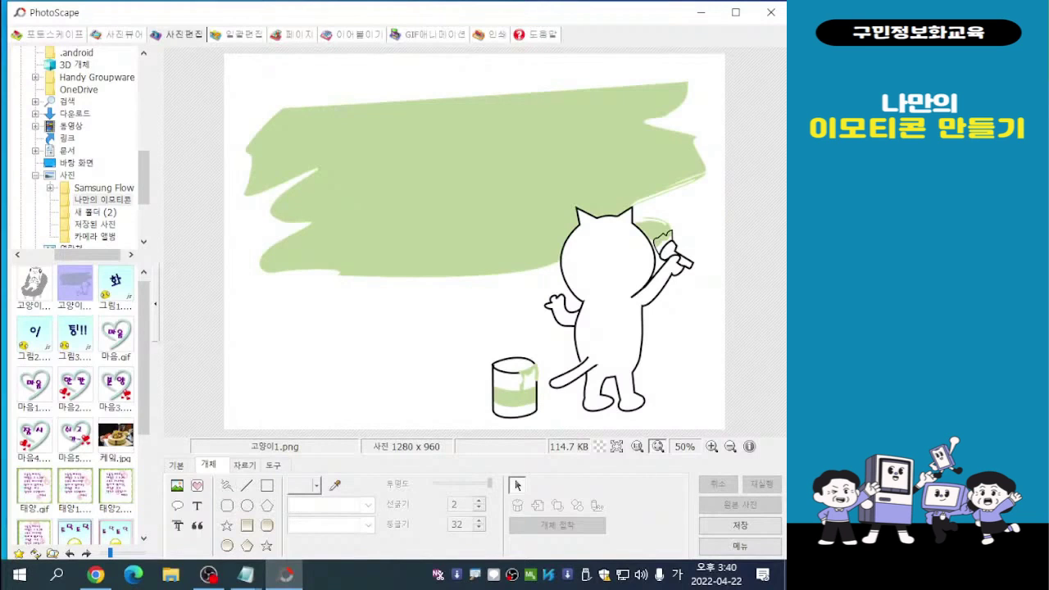
- Put the 들뜬액자 frame around the painting-cat picture
{"action": "left_click", "coordinate": [177, 466]}
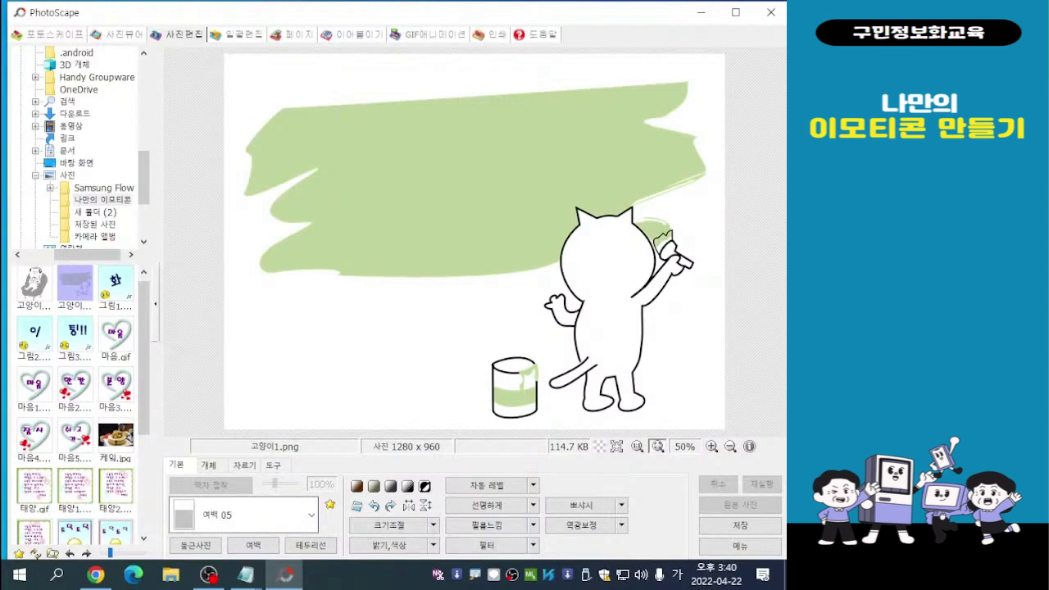
{"action": "left_click", "coordinate": [311, 515]}
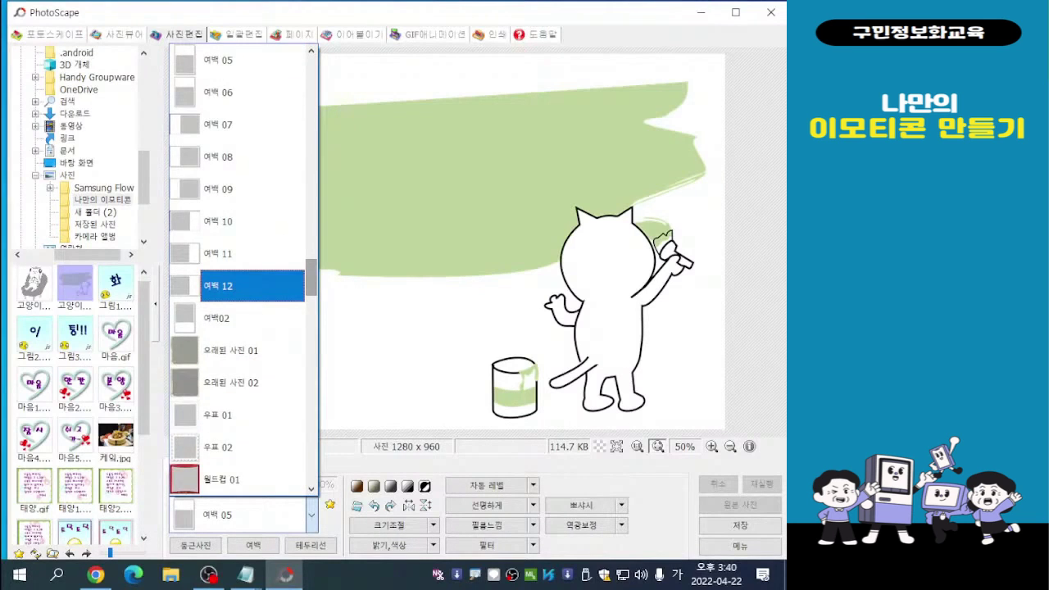
{"action": "scroll", "coordinate": [242, 271], "scroll_direction": "up", "scroll_amount": 6}
{"action": "scroll", "coordinate": [242, 270], "scroll_direction": "up", "scroll_amount": 6}
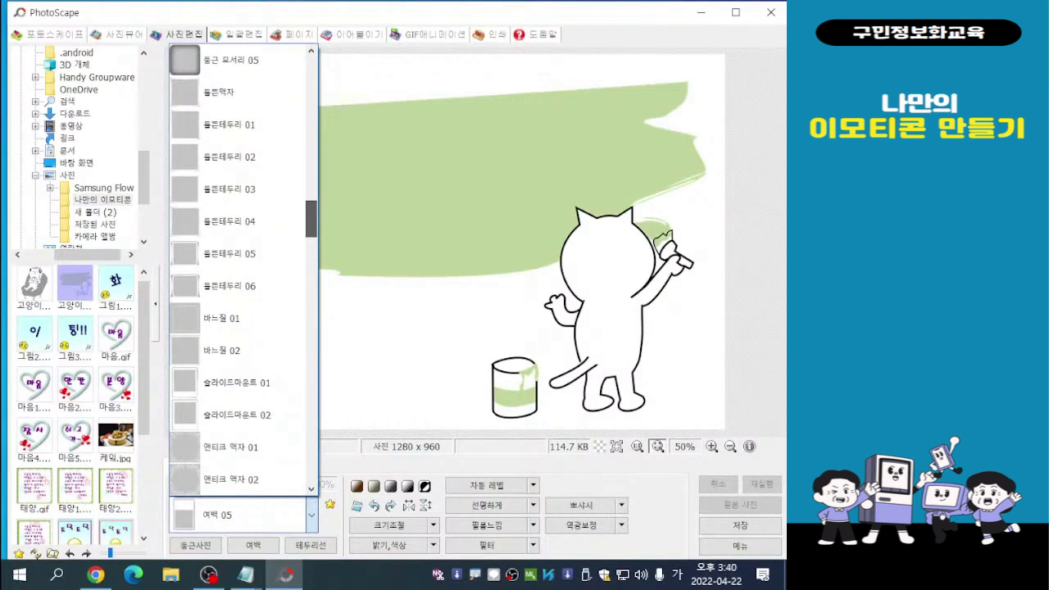
{"action": "left_click", "coordinate": [225, 92]}
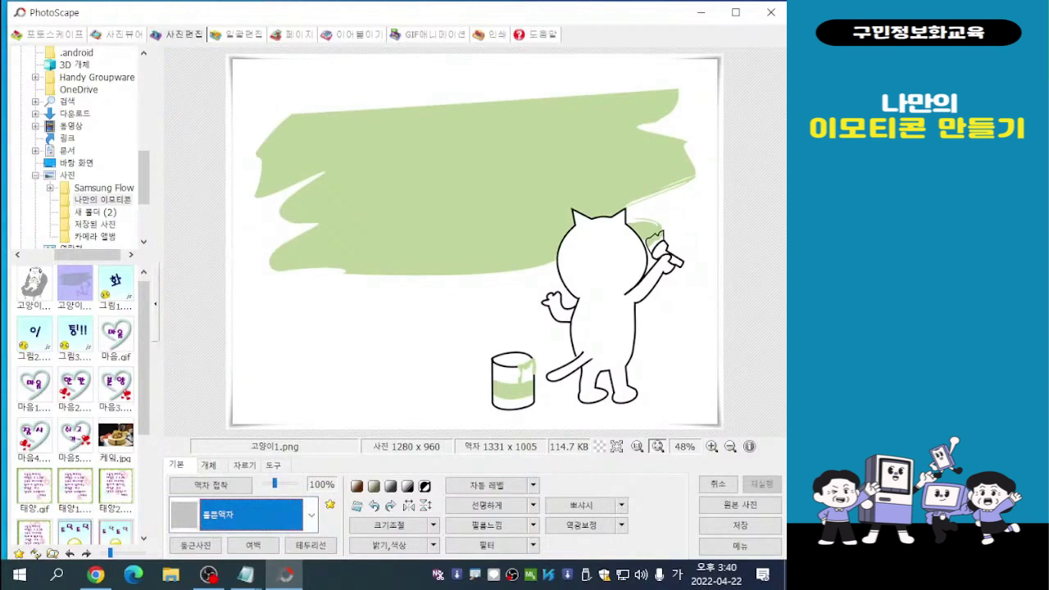
- Try the 들뜬테두리 01 frame on the cat picture and switch back to the 들뜬액자 frame
{"action": "left_click", "coordinate": [311, 515]}
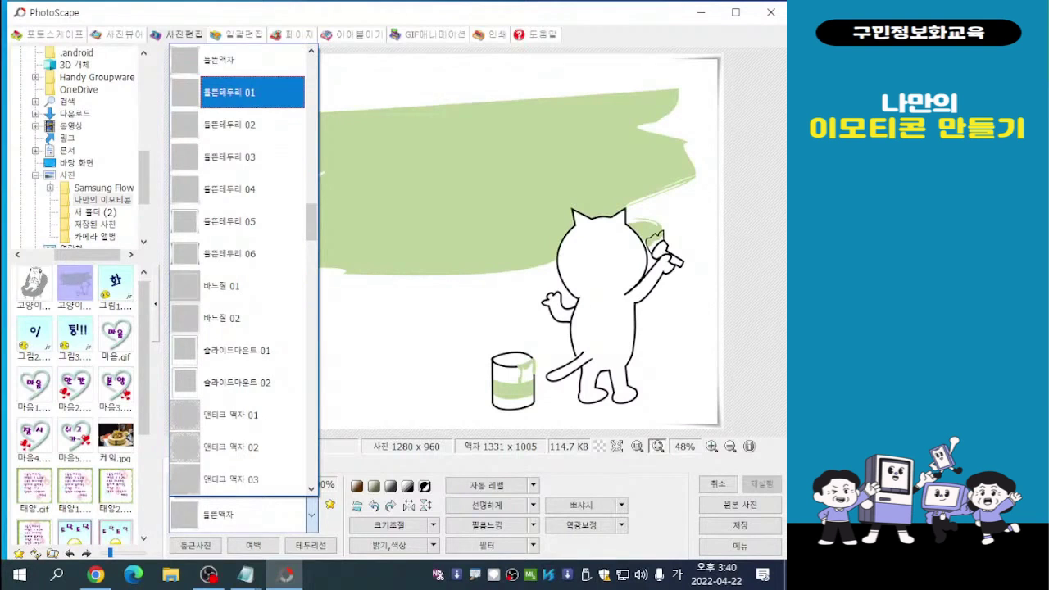
{"action": "left_click", "coordinate": [246, 92]}
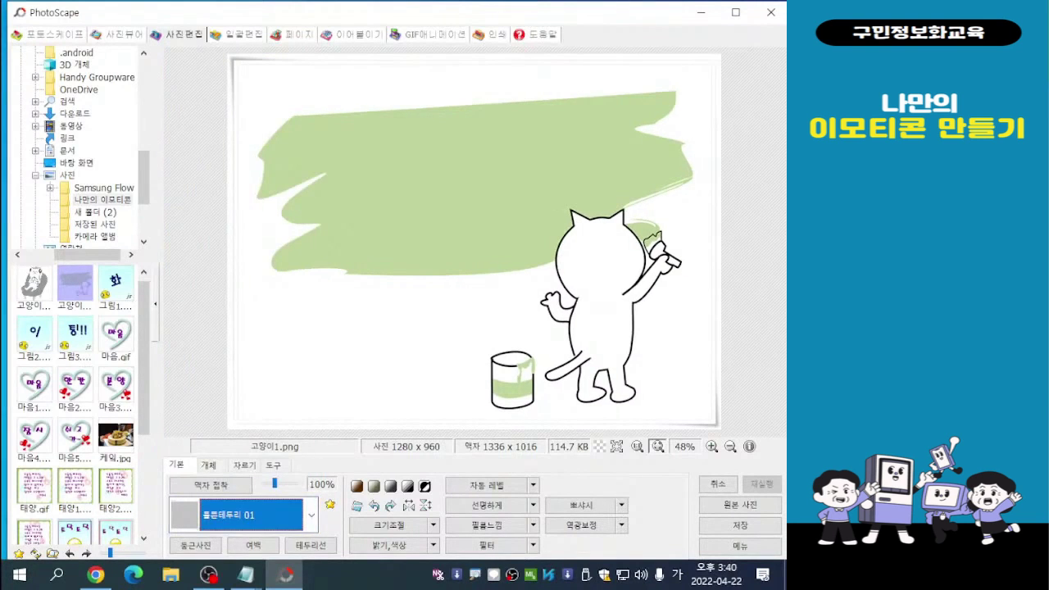
{"action": "left_click", "coordinate": [311, 515]}
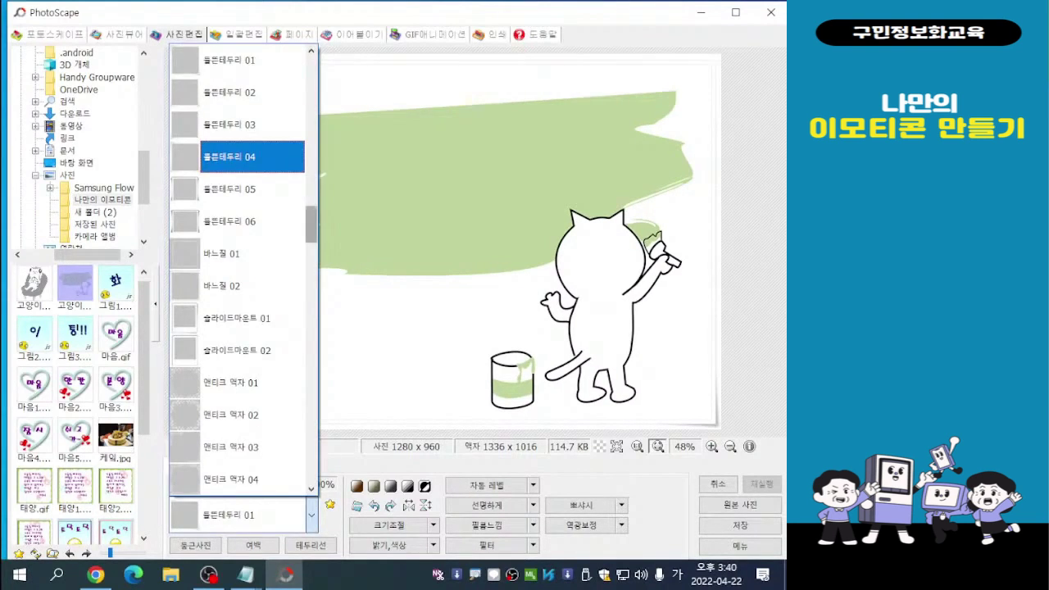
{"action": "scroll", "coordinate": [243, 271], "scroll_direction": "up", "scroll_amount": 1}
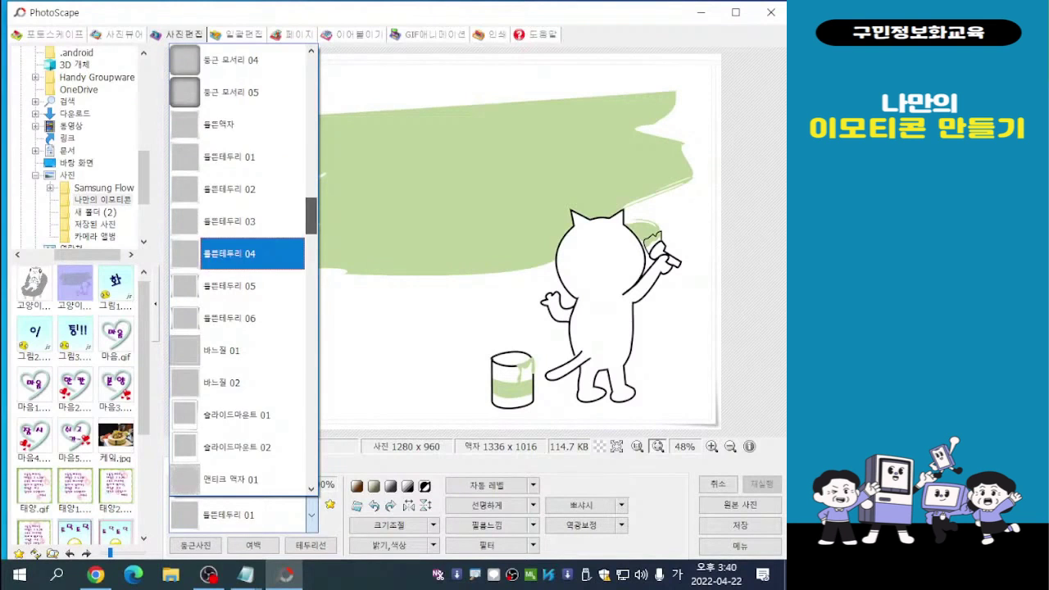
{"action": "left_click", "coordinate": [230, 123]}
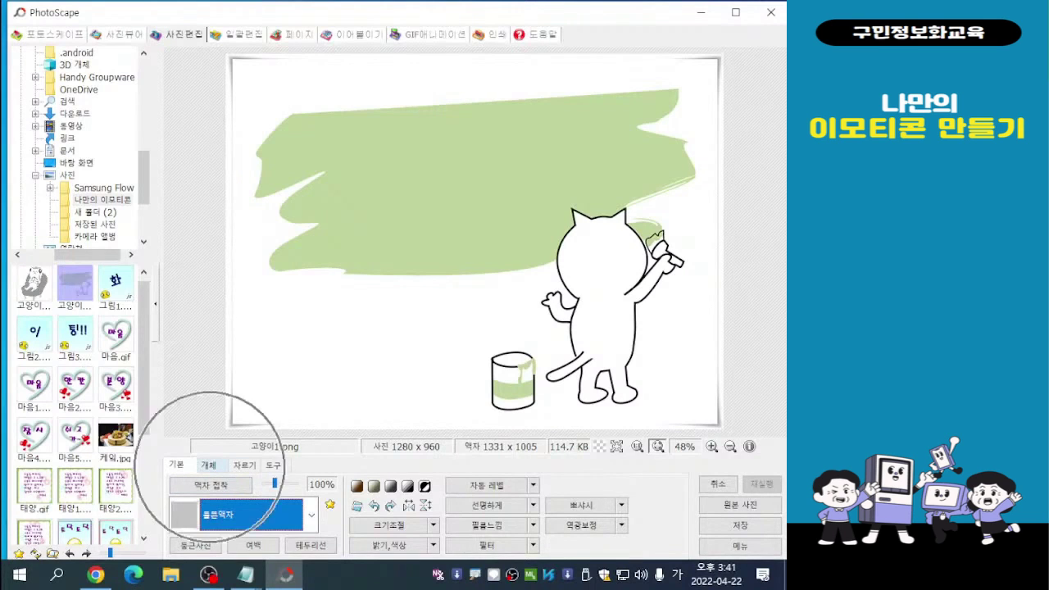
- Add the text 행복해져라~ to the framed painting-cat picture in the 휴먼매직체 font
{"action": "left_click", "coordinate": [209, 464]}
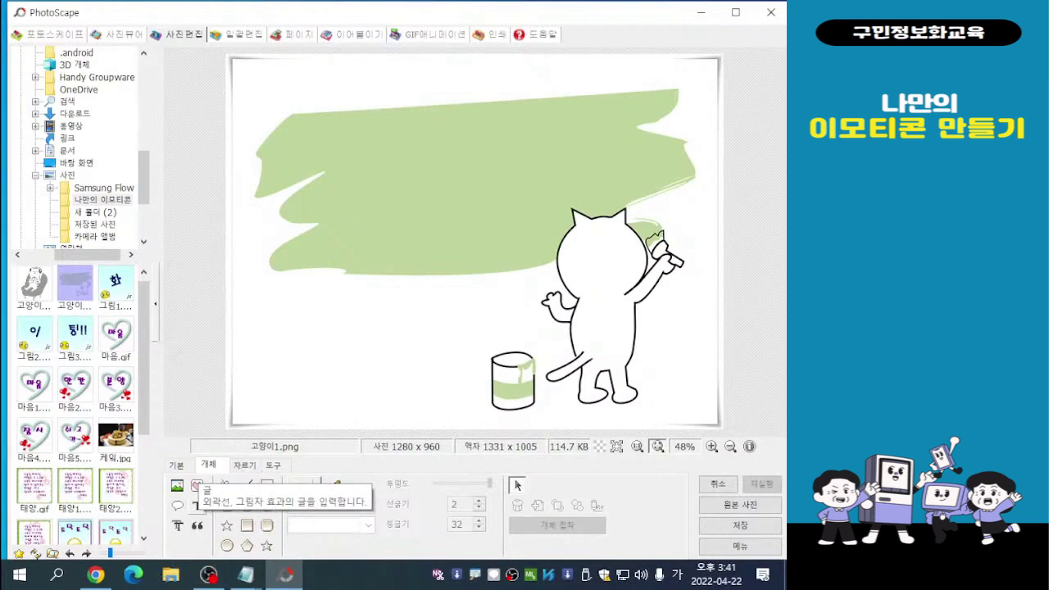
{"action": "left_click", "coordinate": [196, 486]}
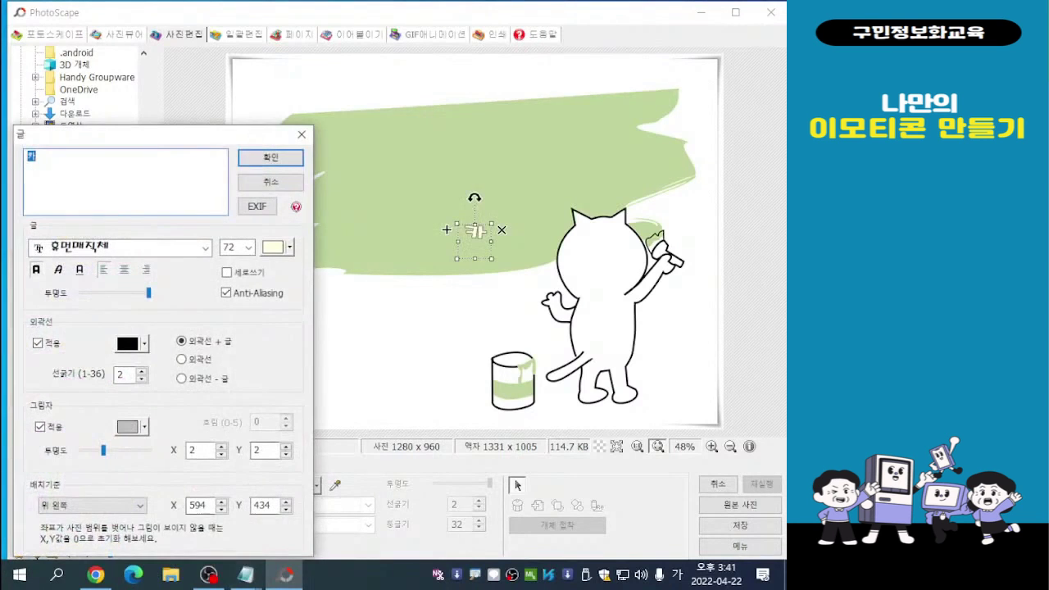
{"action": "left_click_drag", "start_coordinate": [164, 135], "coordinate": [197, 102]}
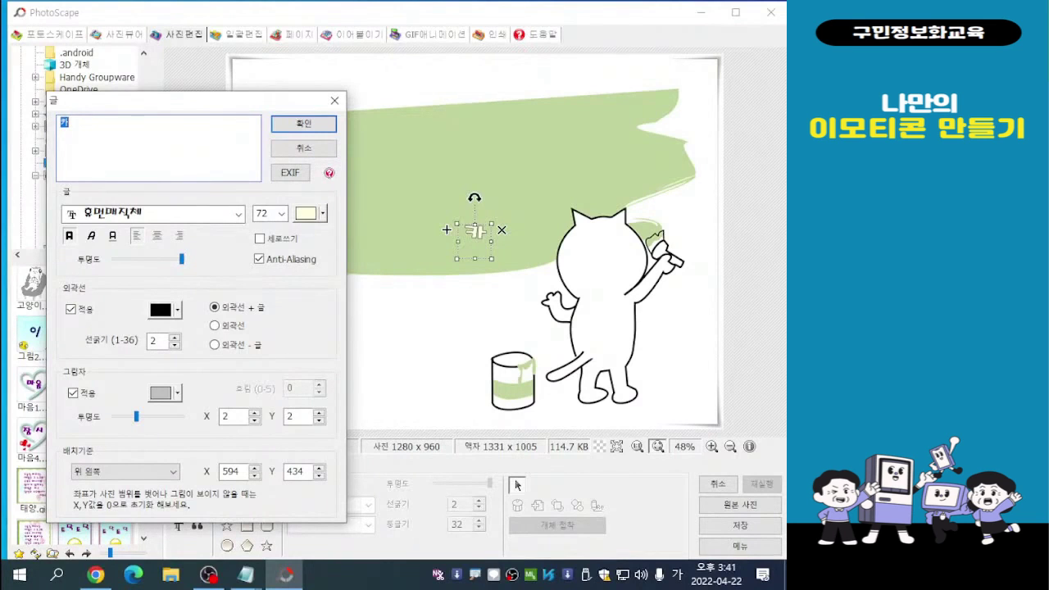
{"action": "left_click_drag", "start_coordinate": [197, 102], "coordinate": [144, 209]}
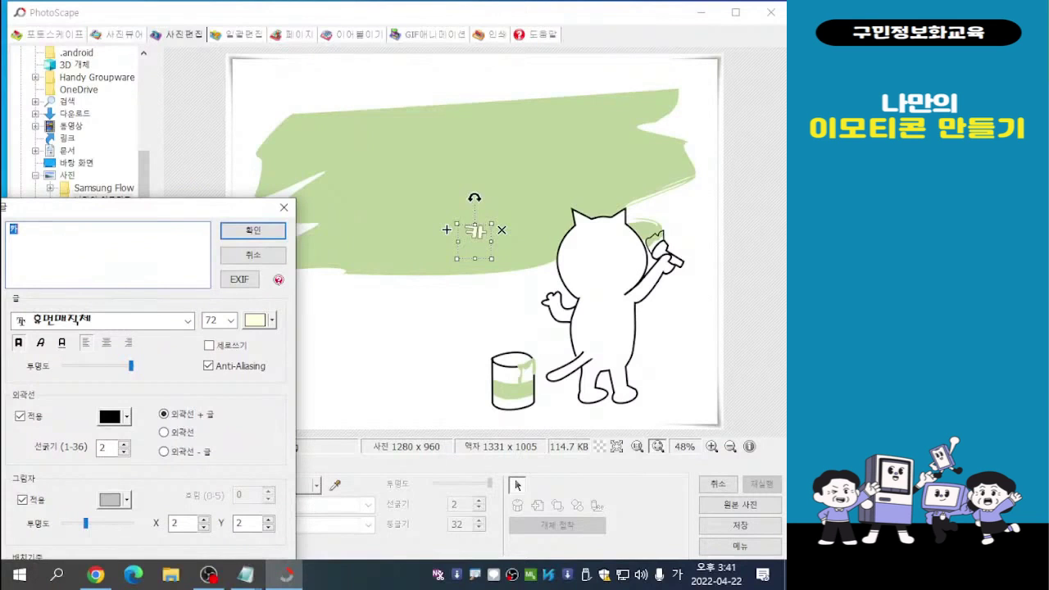
{"action": "left_click_drag", "start_coordinate": [156, 208], "coordinate": [266, 97]}
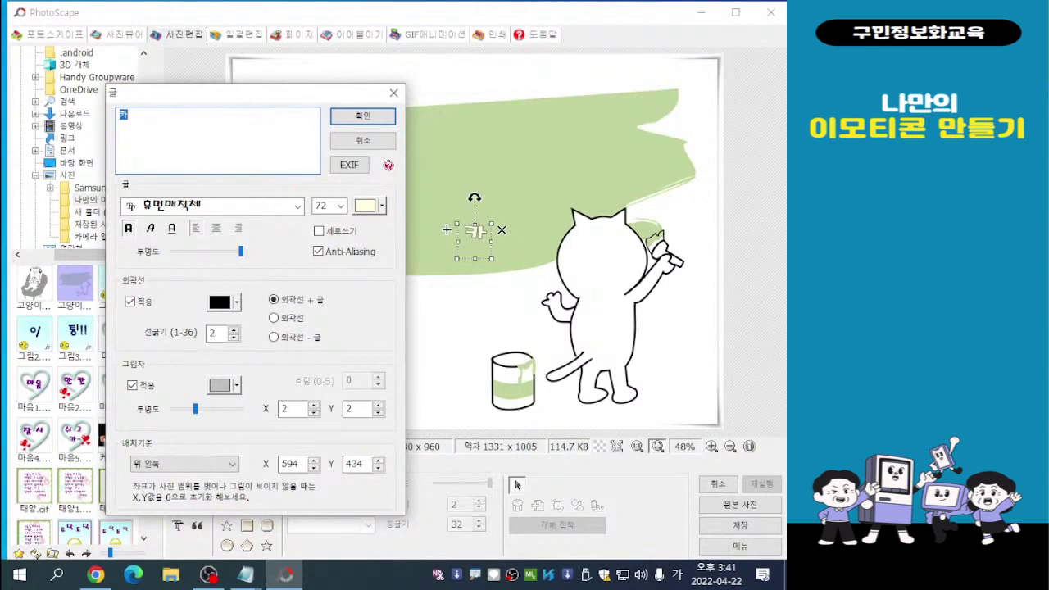
{"action": "type", "text": "행"}
{"action": "type", "text": "복해져라"}
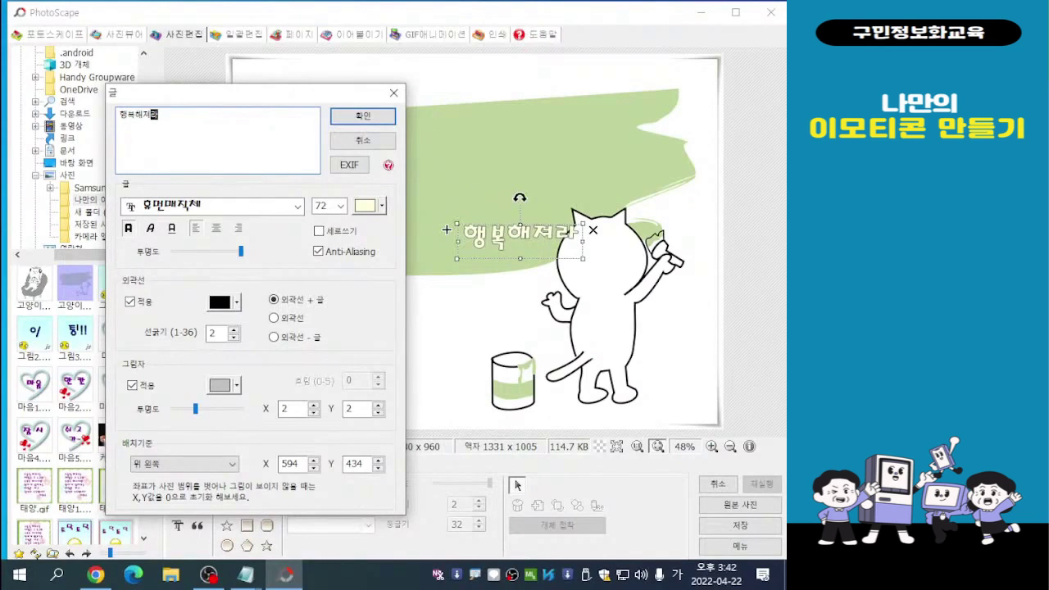
{"action": "type", "text": "~"}
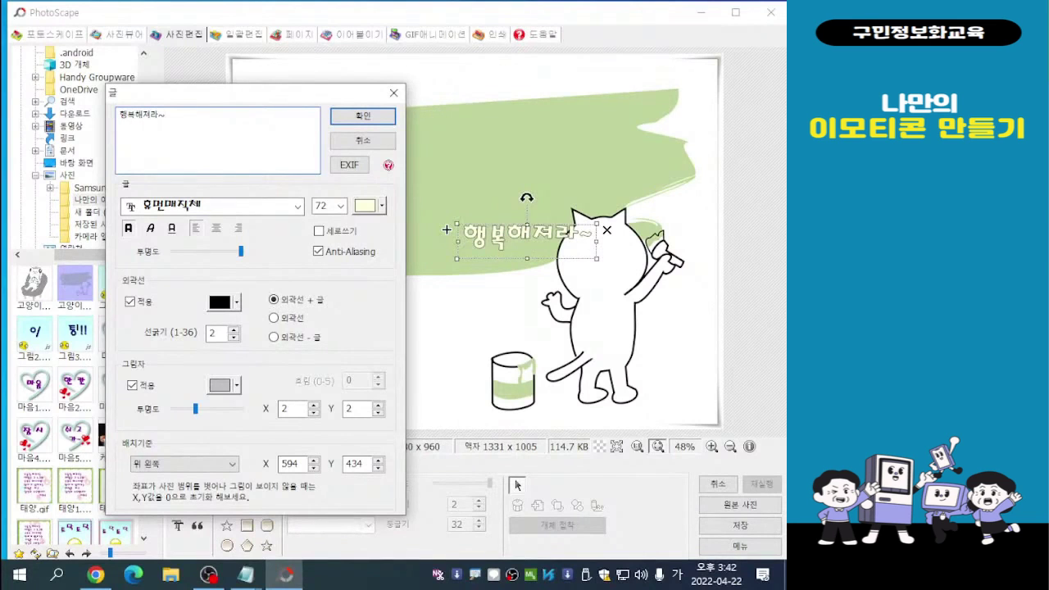
{"action": "left_click_drag", "start_coordinate": [229, 93], "coordinate": [179, 76]}
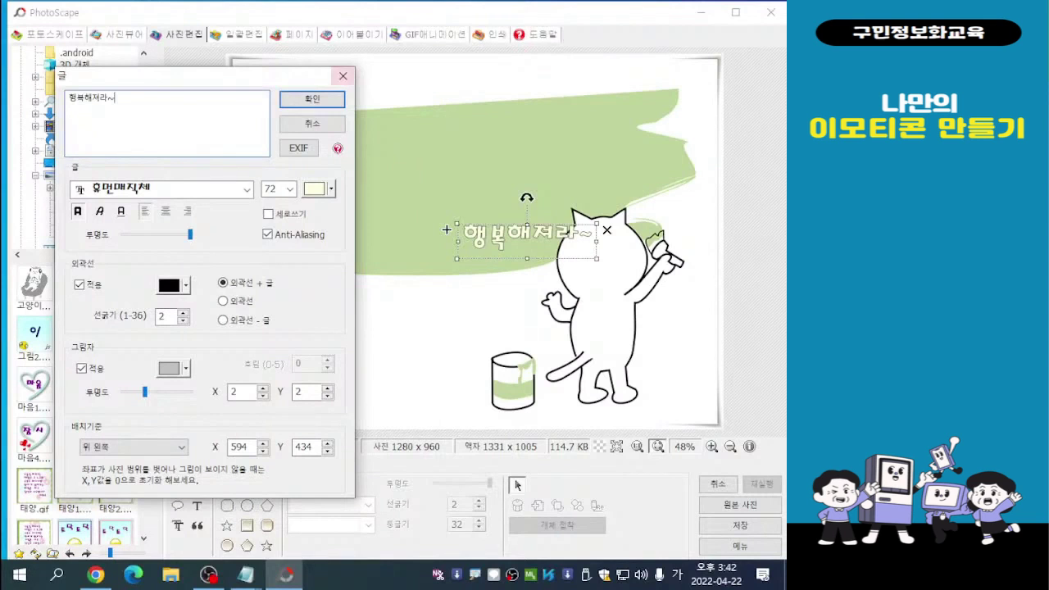
{"action": "left_click_drag", "start_coordinate": [206, 77], "coordinate": [185, 57]}
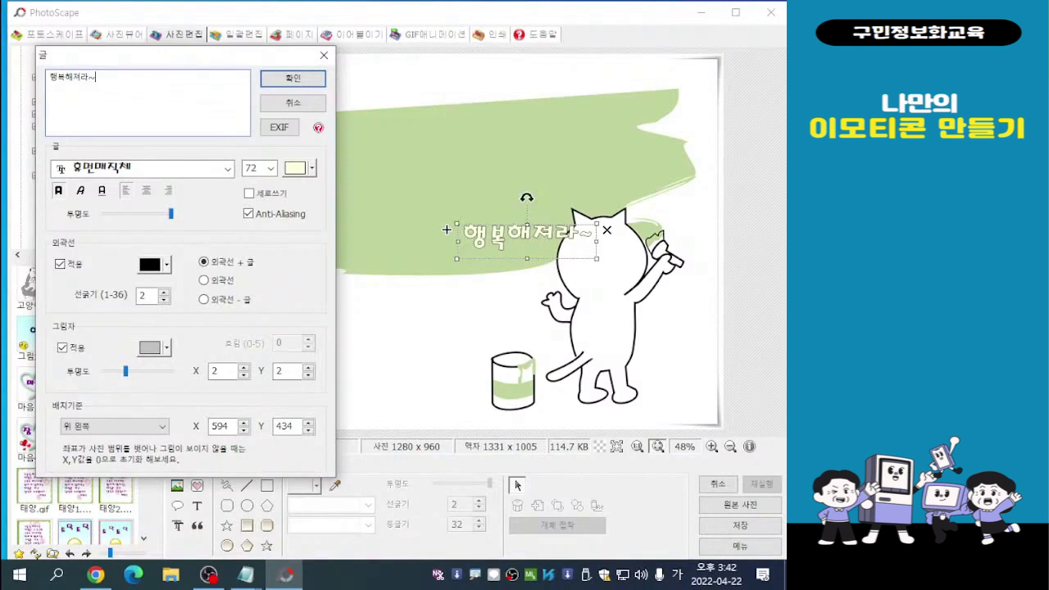
{"action": "left_click_drag", "start_coordinate": [208, 58], "coordinate": [191, 58]}
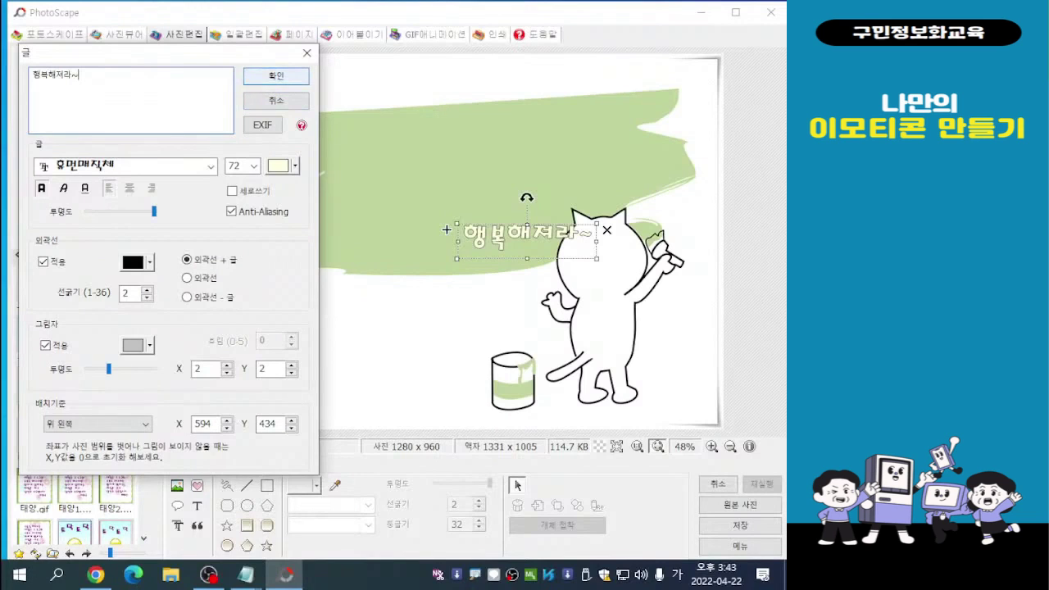
{"action": "left_click", "coordinate": [276, 77]}
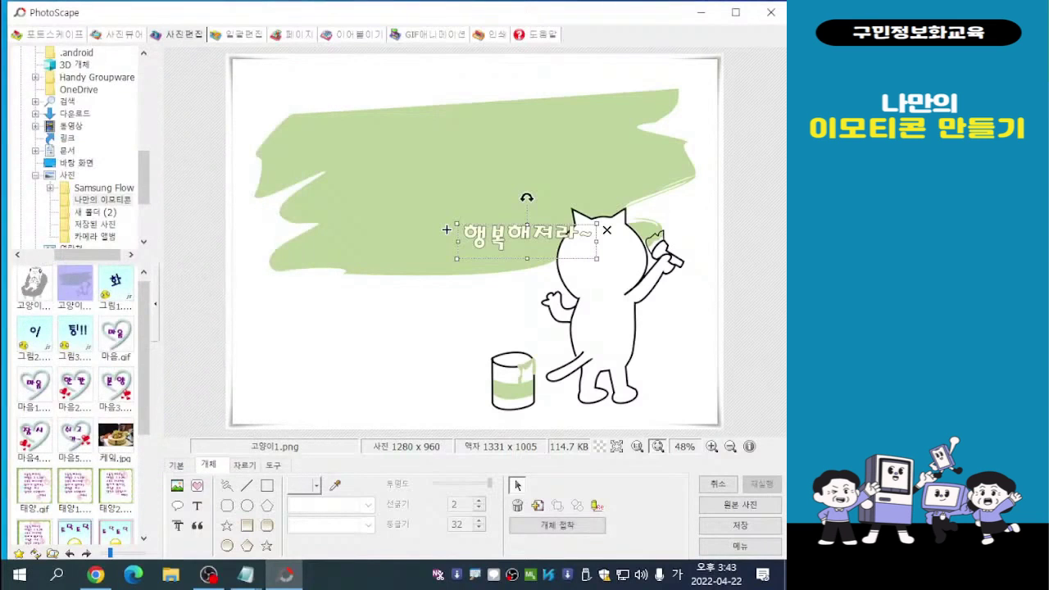
- Enlarge the 행복해져라~ text across the green paint stroke and tilt it upward to the right, then deselect it
{"action": "mouse_move", "coordinate": [527, 237]}
{"action": "left_mouse_down"}
{"action": "mouse_move", "coordinate": [503, 240]}
{"action": "mouse_move", "coordinate": [447, 173]}
{"action": "mouse_move", "coordinate": [454, 151]}
{"action": "left_mouse_up"}
{"action": "left_click_drag", "start_coordinate": [373, 144], "coordinate": [313, 143]}
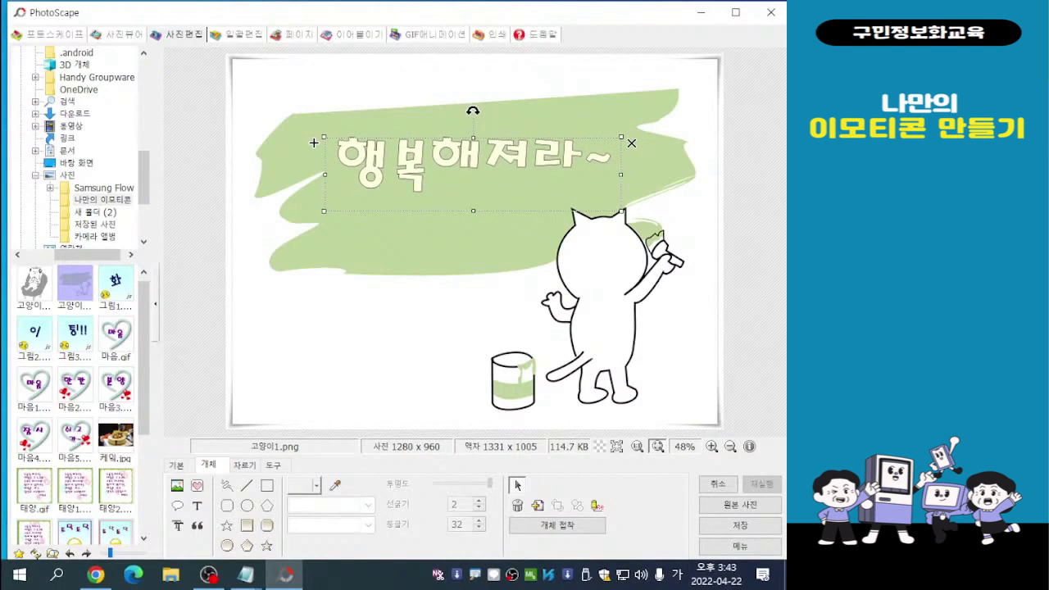
{"action": "left_click_drag", "start_coordinate": [621, 211], "coordinate": [677, 225]}
{"action": "mouse_move", "coordinate": [313, 143]}
{"action": "left_mouse_down"}
{"action": "mouse_move", "coordinate": [300, 133]}
{"action": "mouse_move", "coordinate": [305, 160]}
{"action": "mouse_move", "coordinate": [303, 148]}
{"action": "left_mouse_up"}
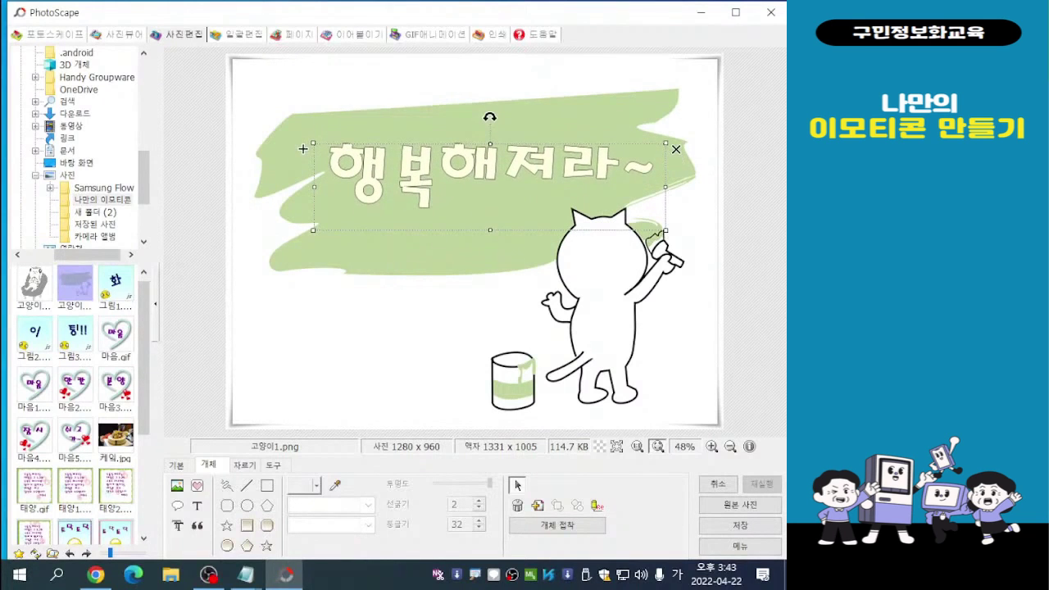
{"action": "left_click_drag", "start_coordinate": [302, 149], "coordinate": [301, 161]}
{"action": "mouse_move", "coordinate": [300, 173]}
{"action": "left_mouse_down"}
{"action": "mouse_move", "coordinate": [300, 193]}
{"action": "mouse_move", "coordinate": [287, 189]}
{"action": "left_mouse_up"}
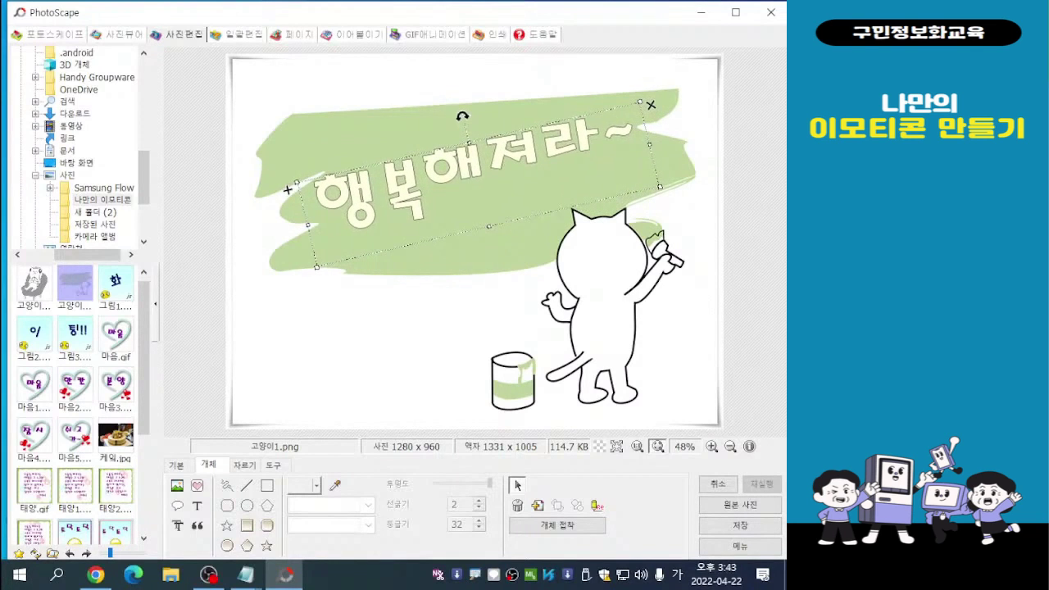
{"action": "key", "text": "Escape"}
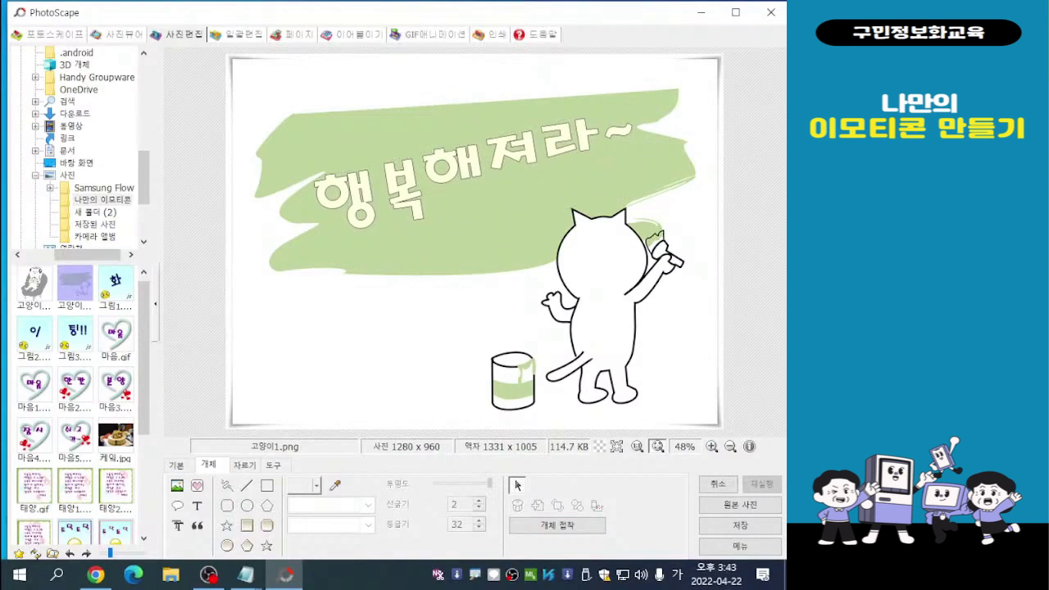
- Open the settings of the 행복해져라~ text for editing, keeping the picture's text in view
{"action": "double_click", "coordinate": [475, 164]}
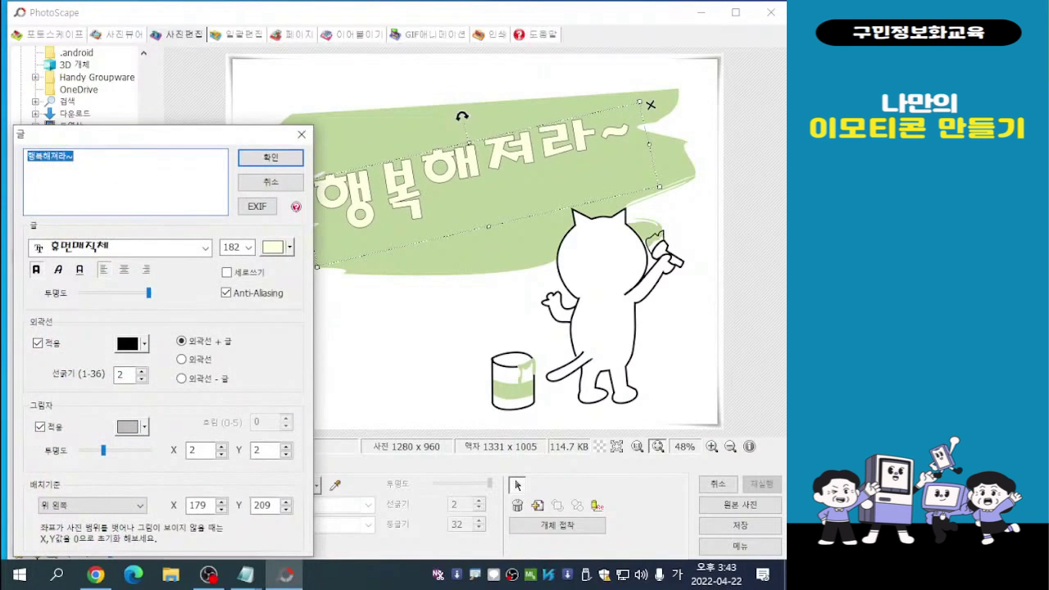
{"action": "left_click_drag", "start_coordinate": [215, 133], "coordinate": [218, 54]}
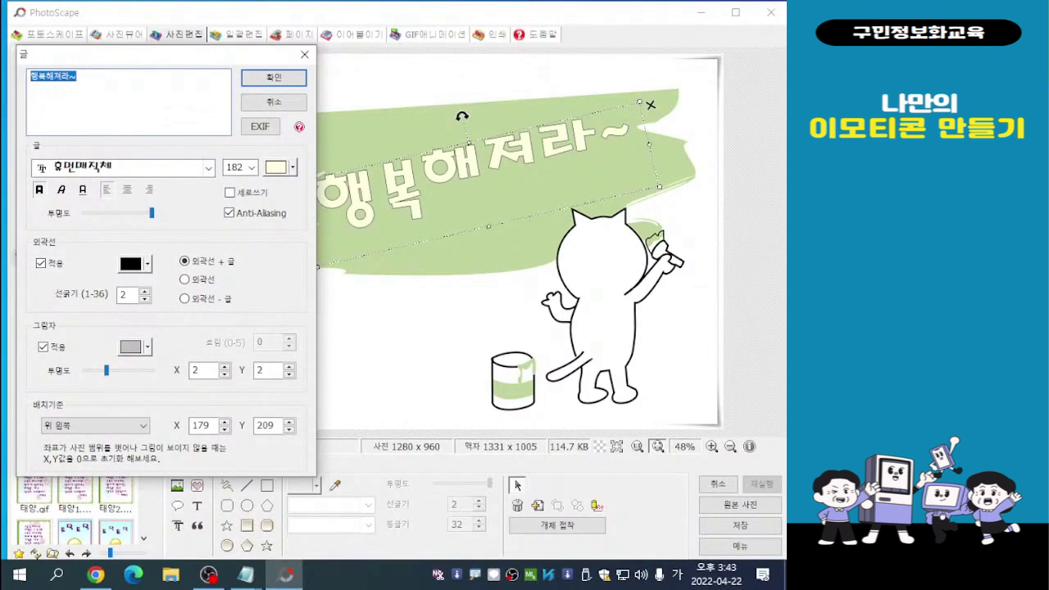
- Try white, pale pink, red, orange and purple as the fill colour of the text
{"action": "left_click", "coordinate": [283, 167]}
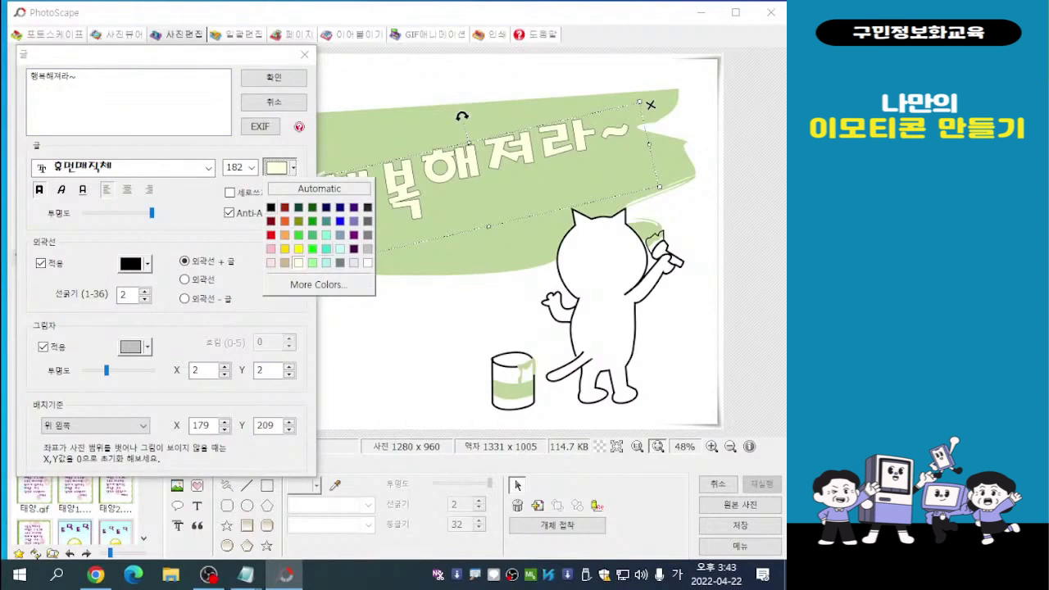
{"action": "left_click", "coordinate": [368, 262]}
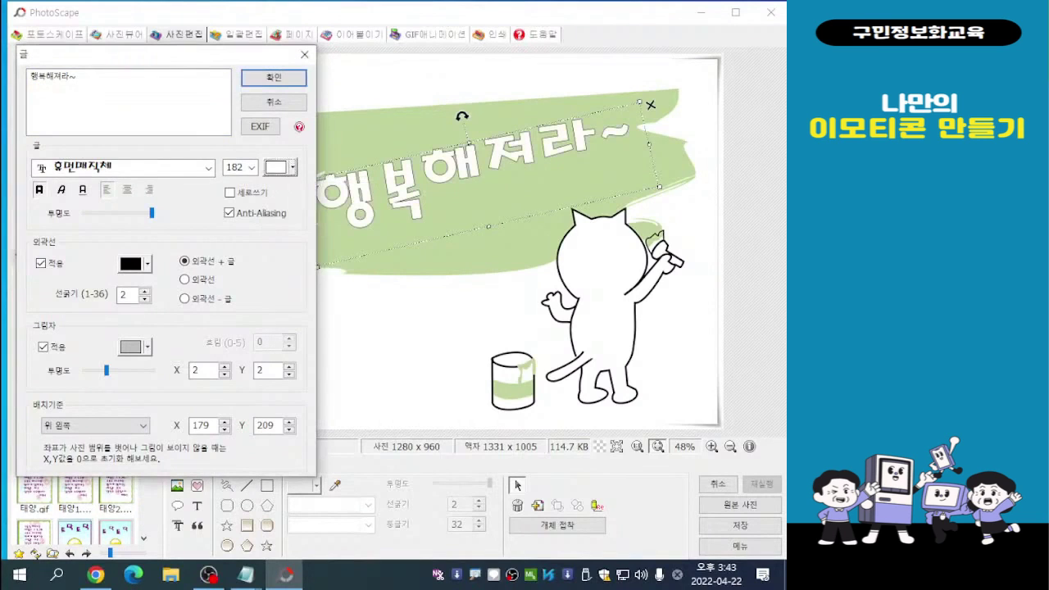
{"action": "left_click", "coordinate": [279, 167]}
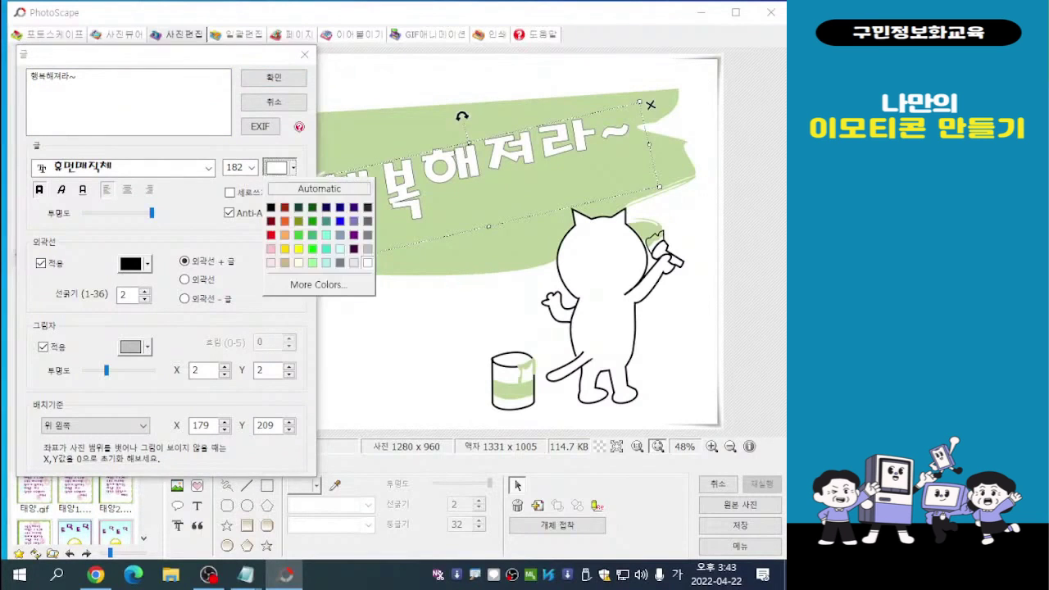
{"action": "left_click", "coordinate": [271, 262]}
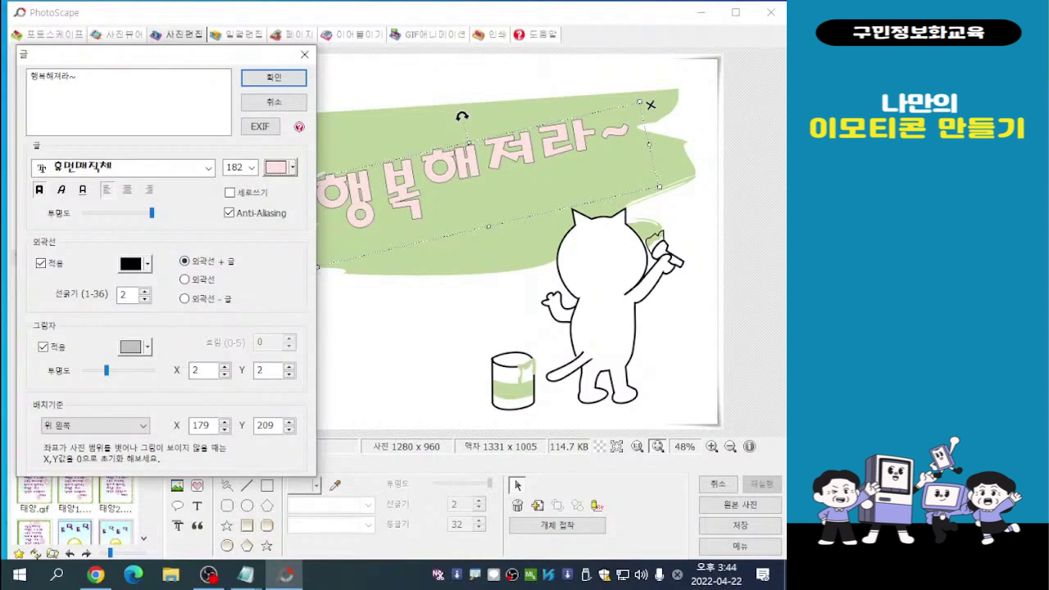
{"action": "left_click", "coordinate": [279, 167]}
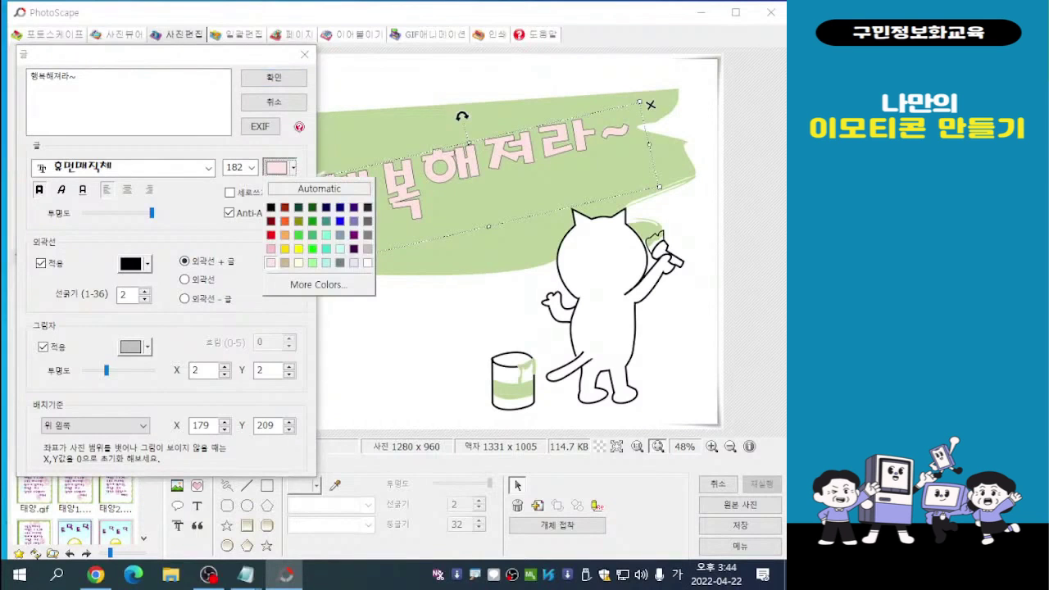
{"action": "left_click", "coordinate": [272, 235]}
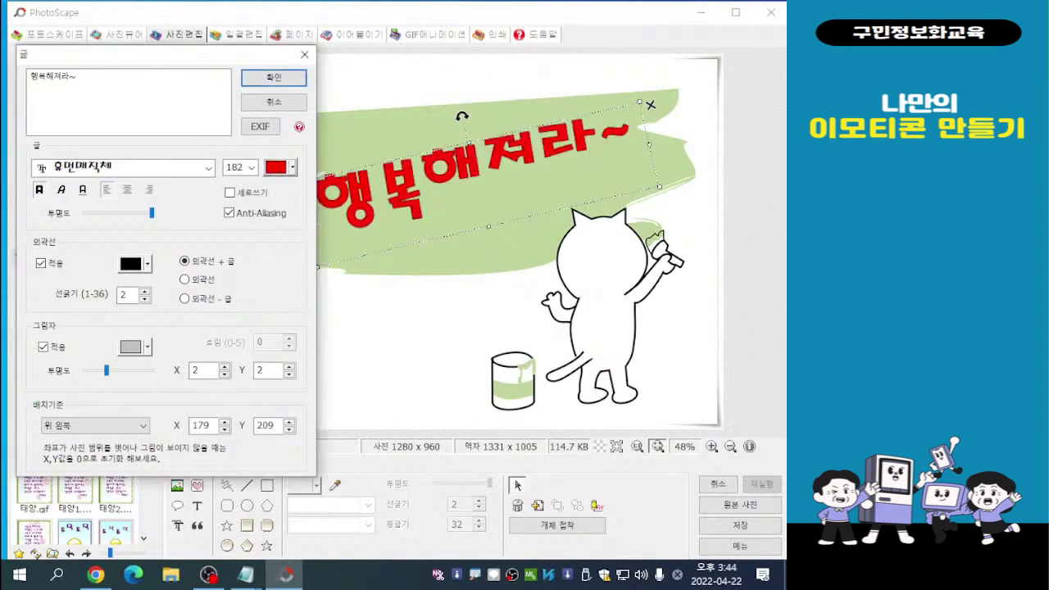
{"action": "left_click", "coordinate": [279, 168]}
{"action": "left_click", "coordinate": [284, 222]}
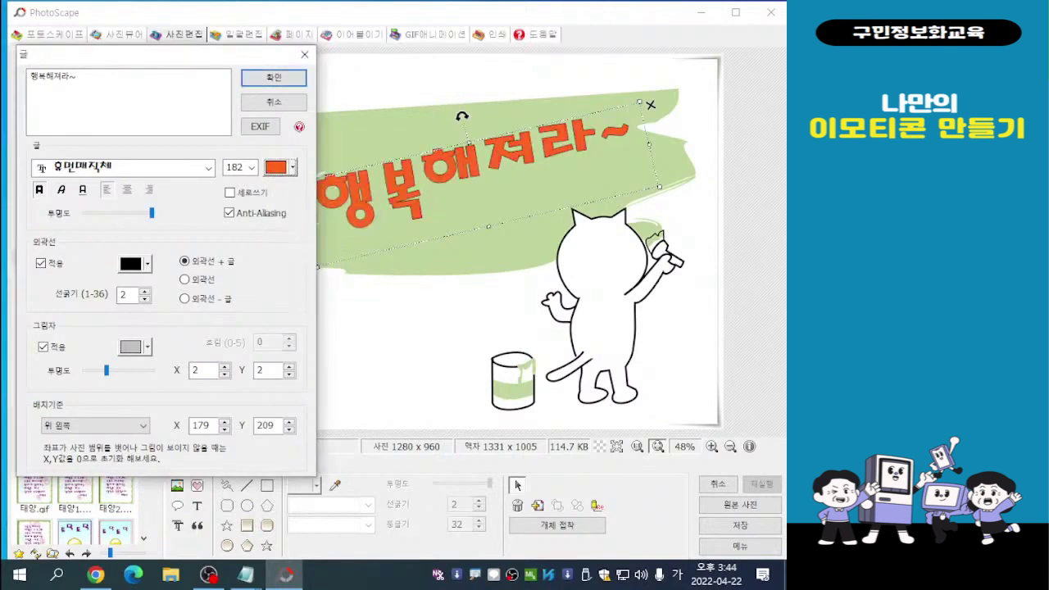
{"action": "left_click", "coordinate": [279, 168]}
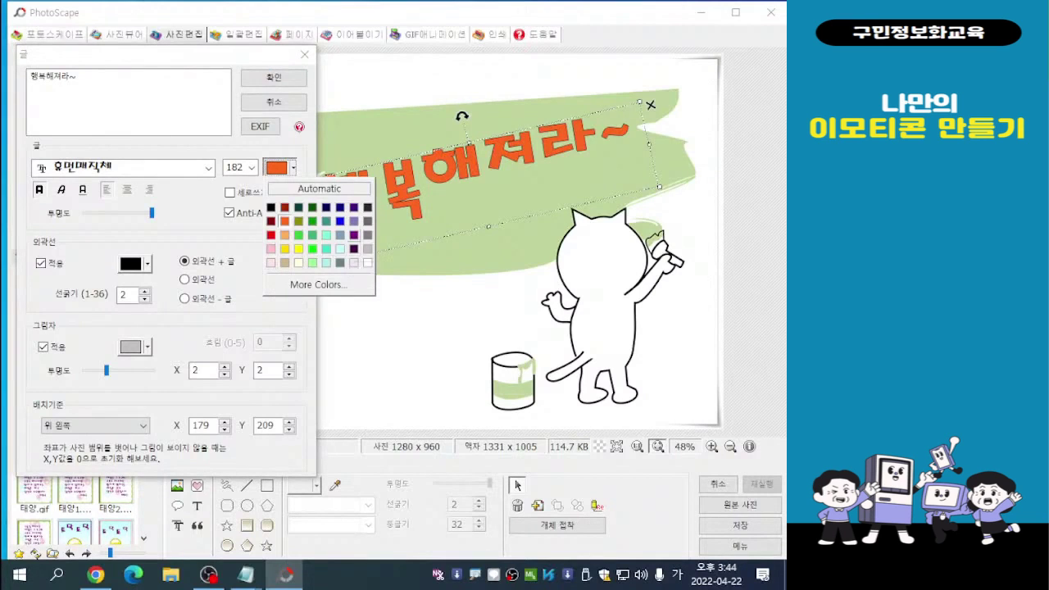
{"action": "left_click", "coordinate": [353, 235]}
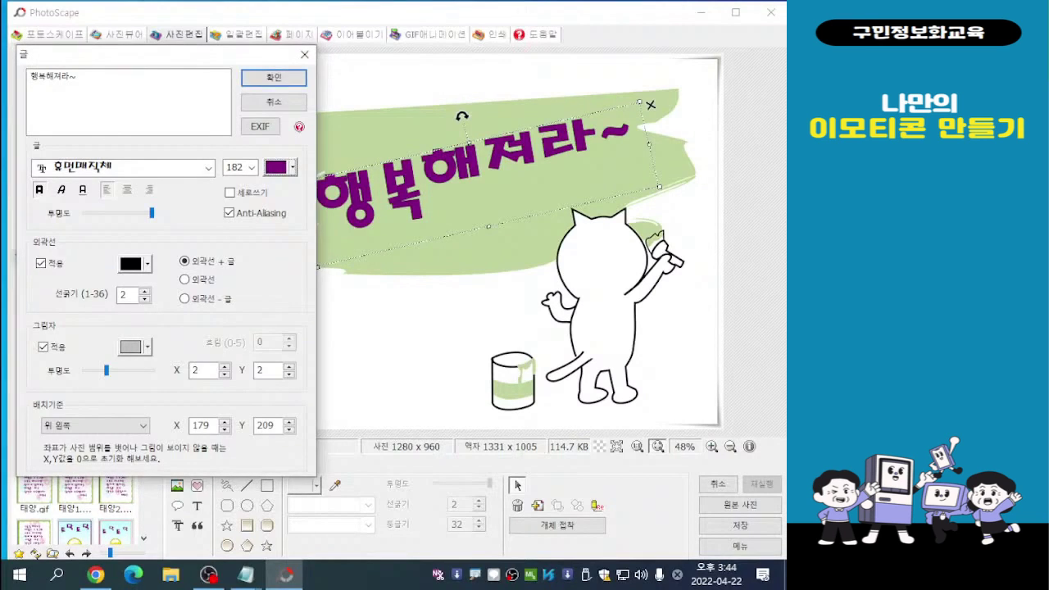
- Set the text's fill colour to tan
{"action": "left_click", "coordinate": [279, 167]}
{"action": "left_click", "coordinate": [284, 262]}
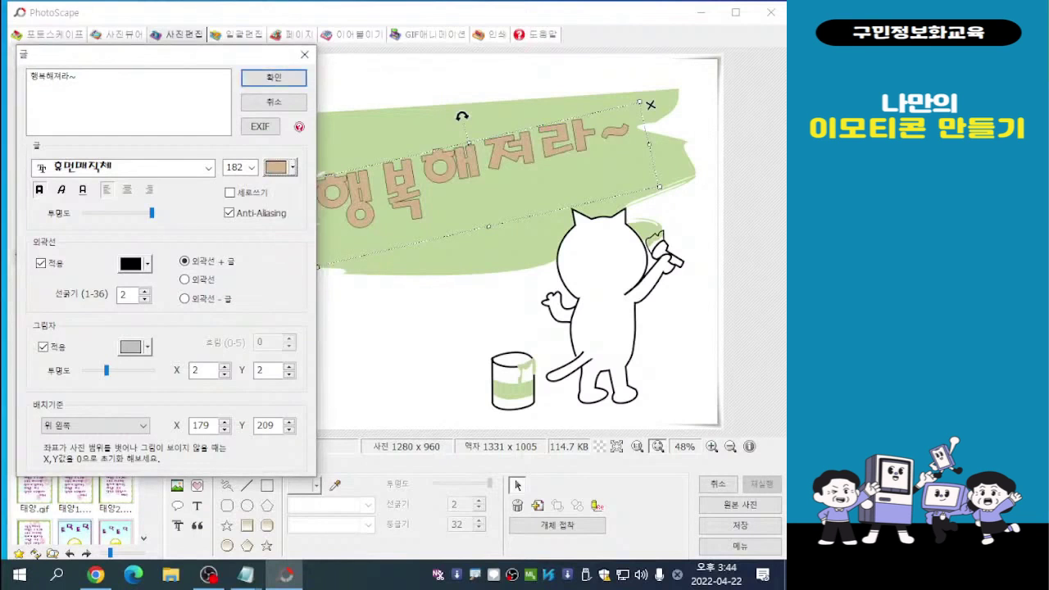
{"action": "mouse_move", "coordinate": [205, 57]}
{"action": "left_mouse_down"}
{"action": "mouse_move", "coordinate": [199, 183]}
{"action": "mouse_move", "coordinate": [213, 159]}
{"action": "mouse_move", "coordinate": [199, 57]}
{"action": "left_mouse_up"}
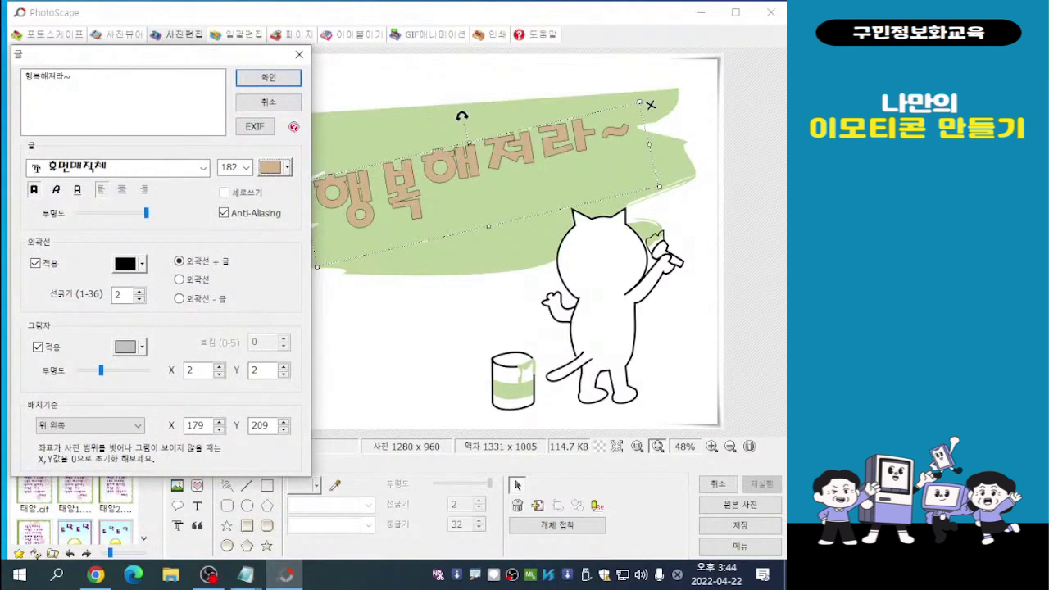
{"action": "left_click", "coordinate": [280, 167]}
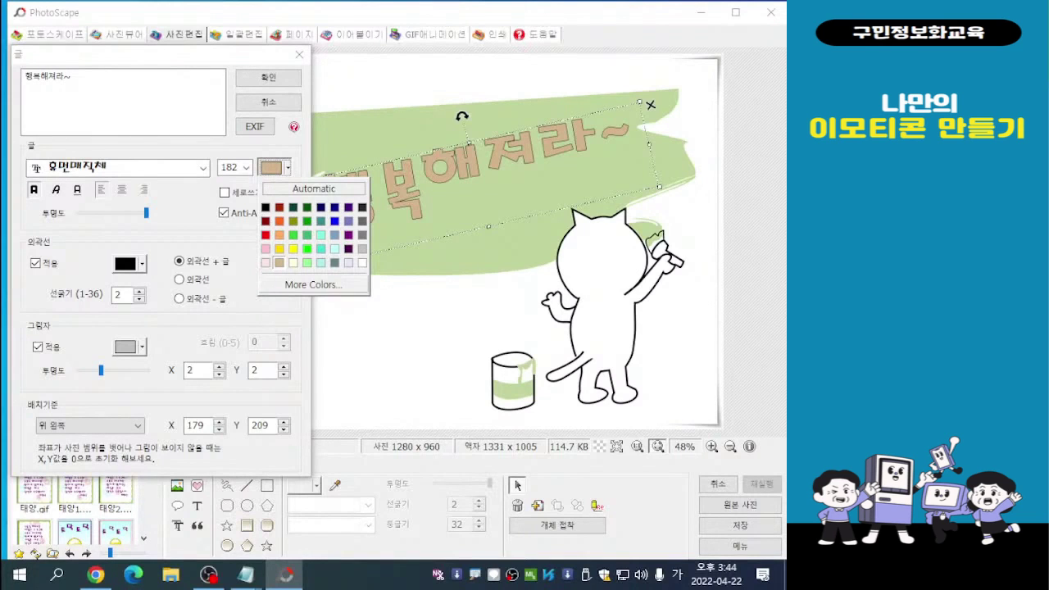
{"action": "left_click", "coordinate": [280, 262]}
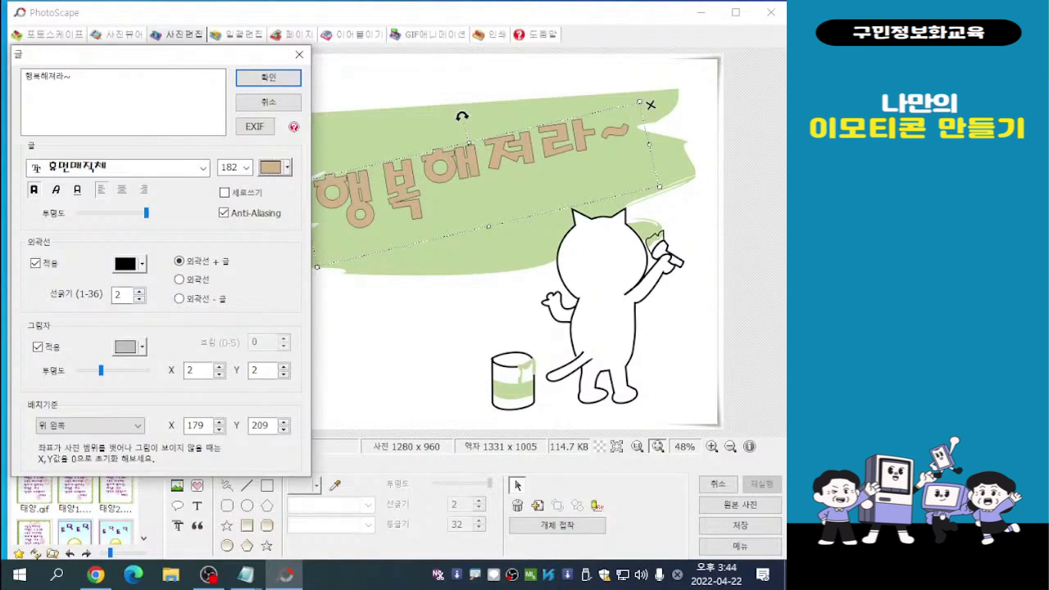
- Set the text's outline thickness to 5, turn off its shadow and apply the changes
{"action": "left_click", "coordinate": [139, 291]}
{"action": "left_click", "coordinate": [140, 290]}
{"action": "left_click", "coordinate": [139, 290]}
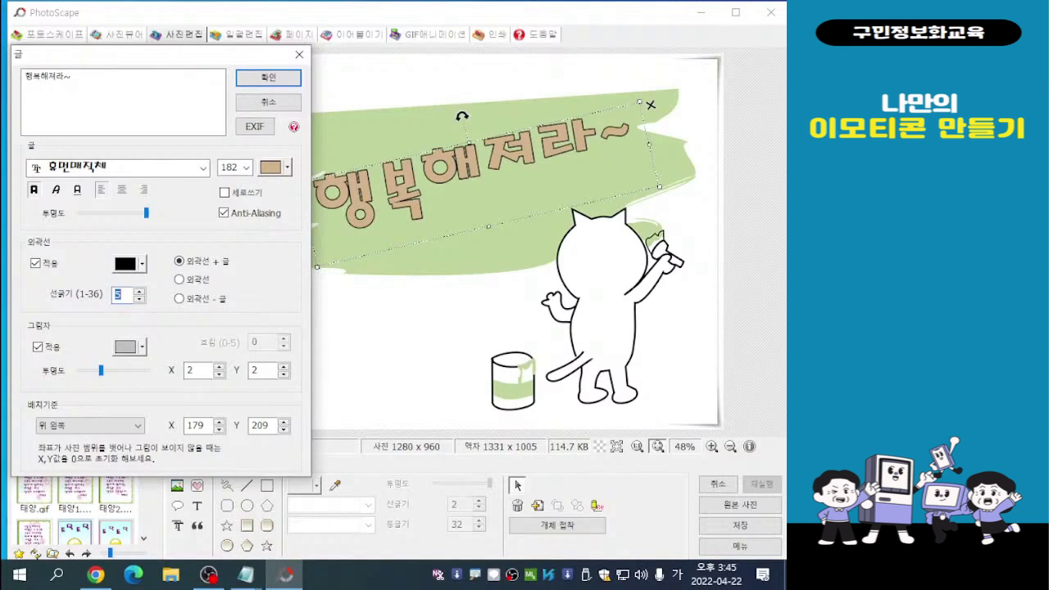
{"action": "mouse_move", "coordinate": [101, 370]}
{"action": "left_mouse_down"}
{"action": "mouse_move", "coordinate": [128, 371]}
{"action": "mouse_move", "coordinate": [87, 370]}
{"action": "left_mouse_up"}
{"action": "left_click", "coordinate": [37, 346]}
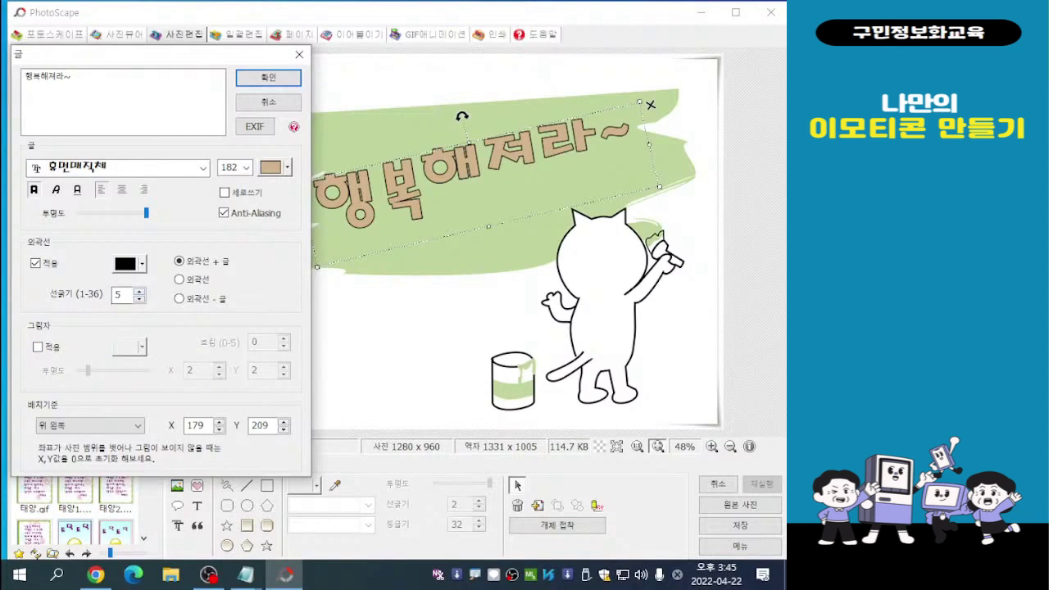
{"action": "left_click_drag", "start_coordinate": [142, 56], "coordinate": [143, 98]}
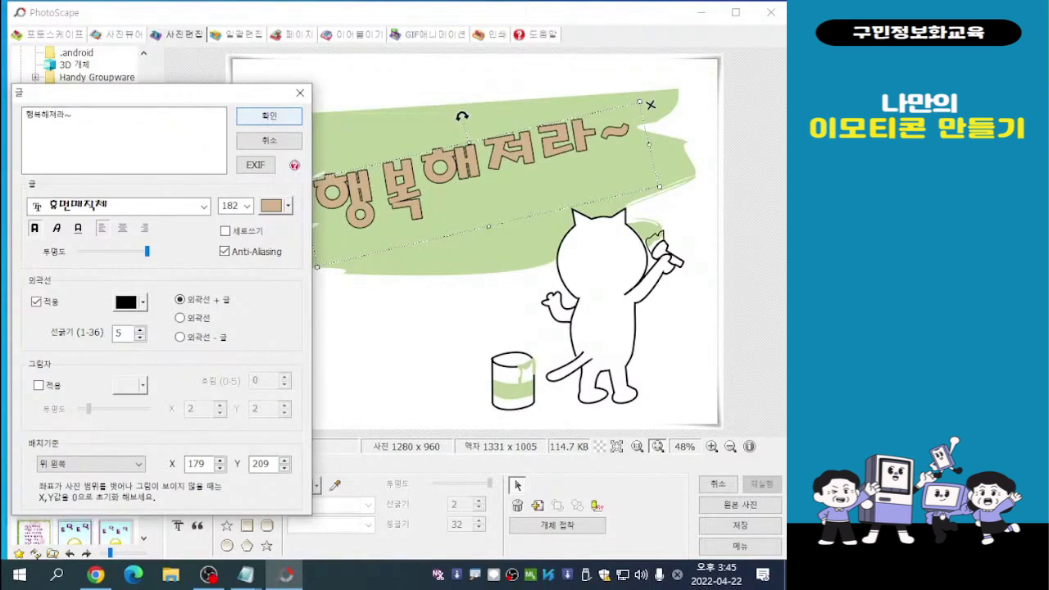
{"action": "left_click", "coordinate": [269, 115]}
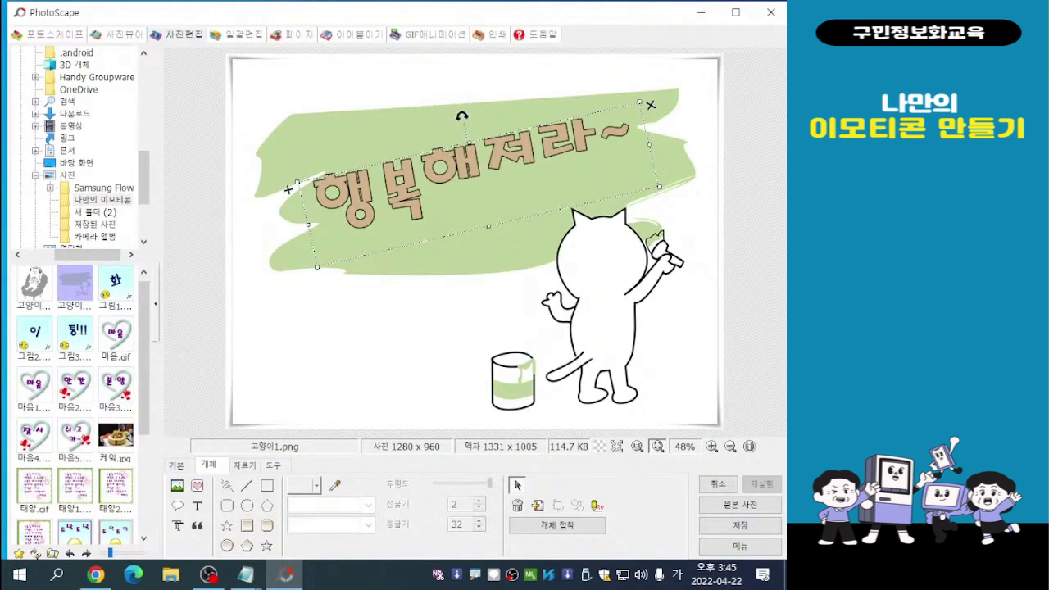
- Rotate the 행복해져라~ text until it is nearly horizontal across the green paint area and deselect it
{"action": "left_click_drag", "start_coordinate": [288, 190], "coordinate": [290, 153]}
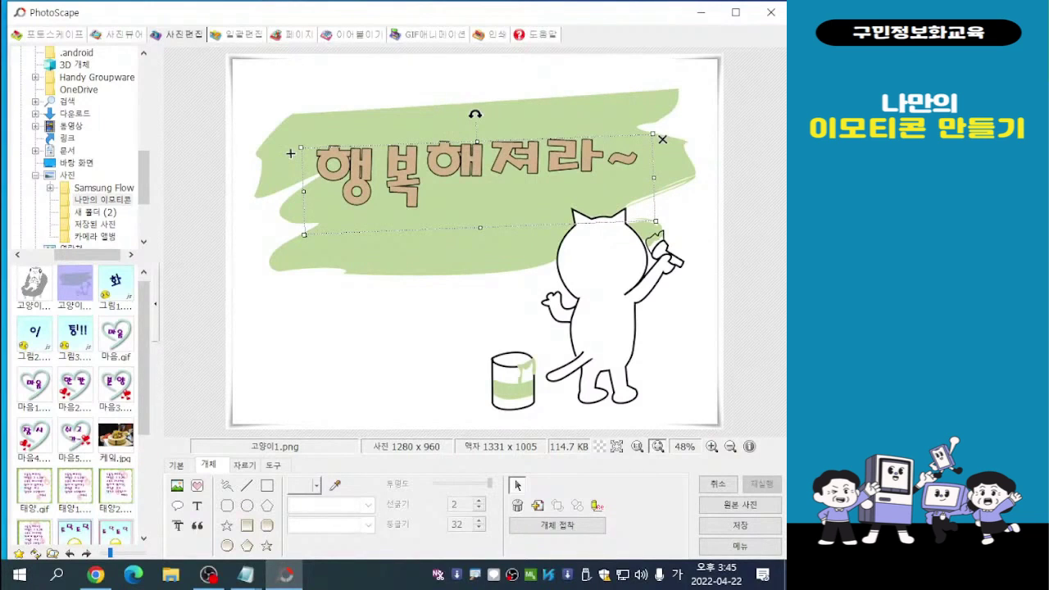
{"action": "key", "text": "Escape"}
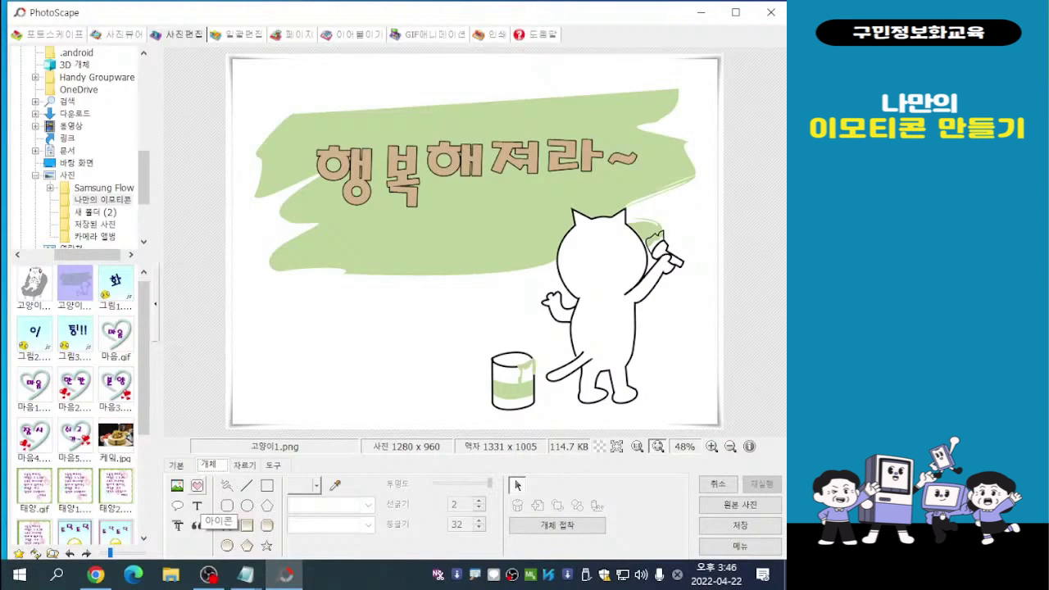
- Insert the face icon y10.png and place it just below the 행복해져라~ text on the green paint area
{"action": "left_click", "coordinate": [197, 485]}
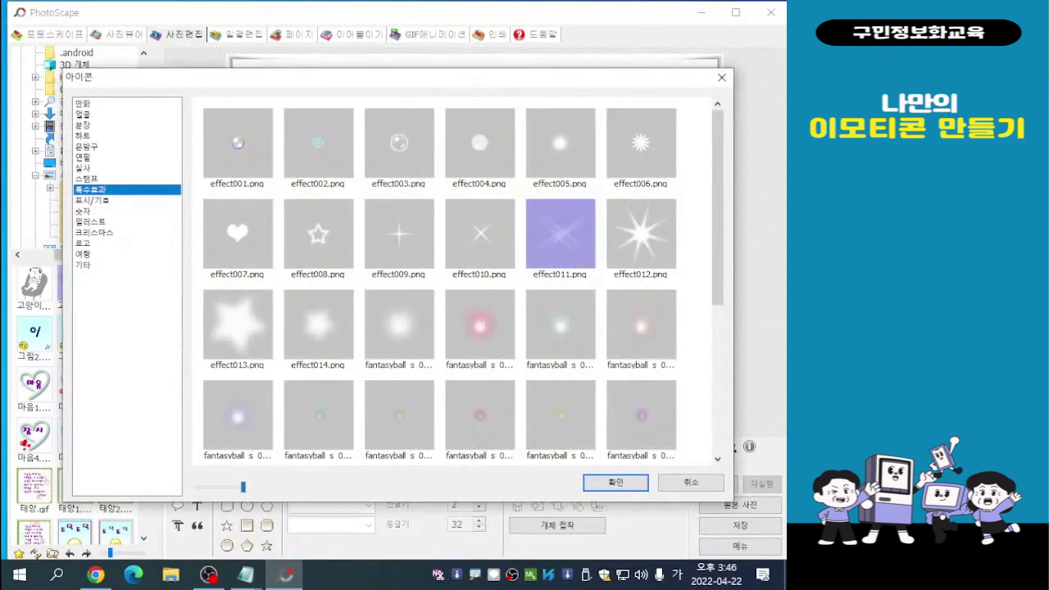
{"action": "left_click_drag", "start_coordinate": [465, 83], "coordinate": [424, 86]}
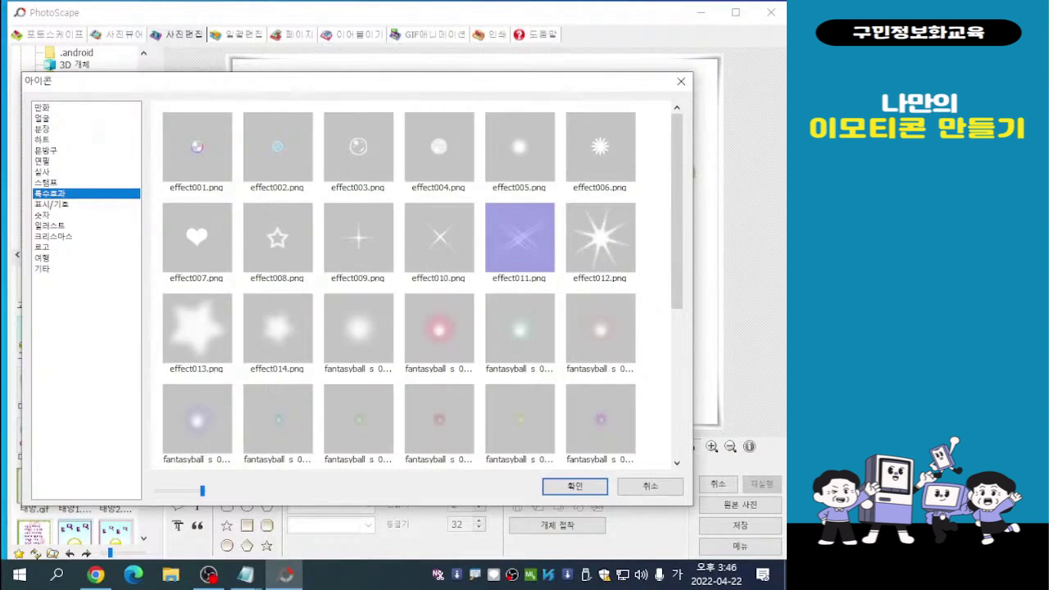
{"action": "left_click", "coordinate": [42, 119]}
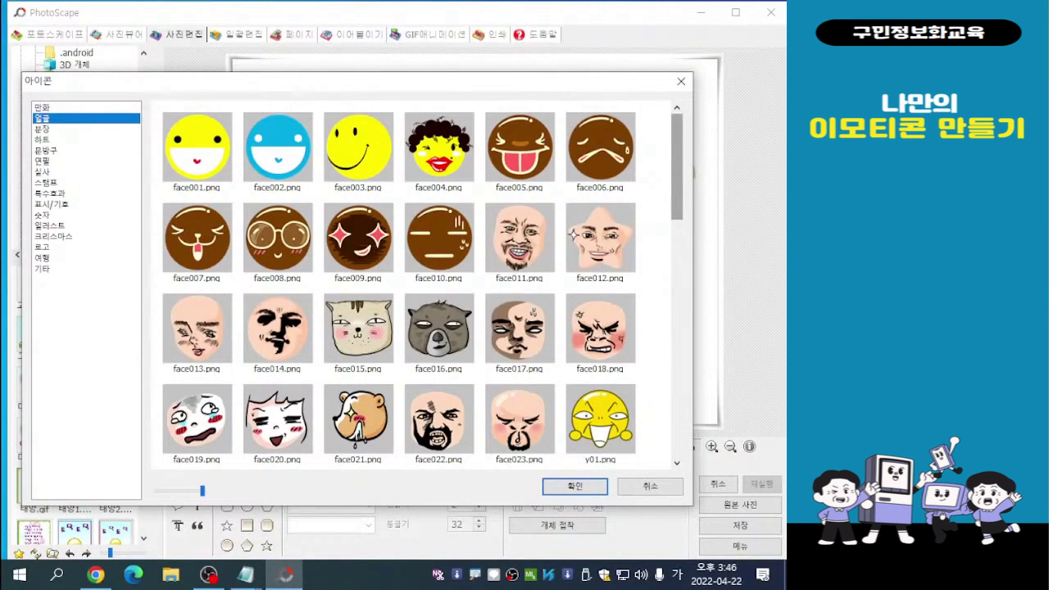
{"action": "left_click_drag", "start_coordinate": [677, 164], "coordinate": [677, 268]}
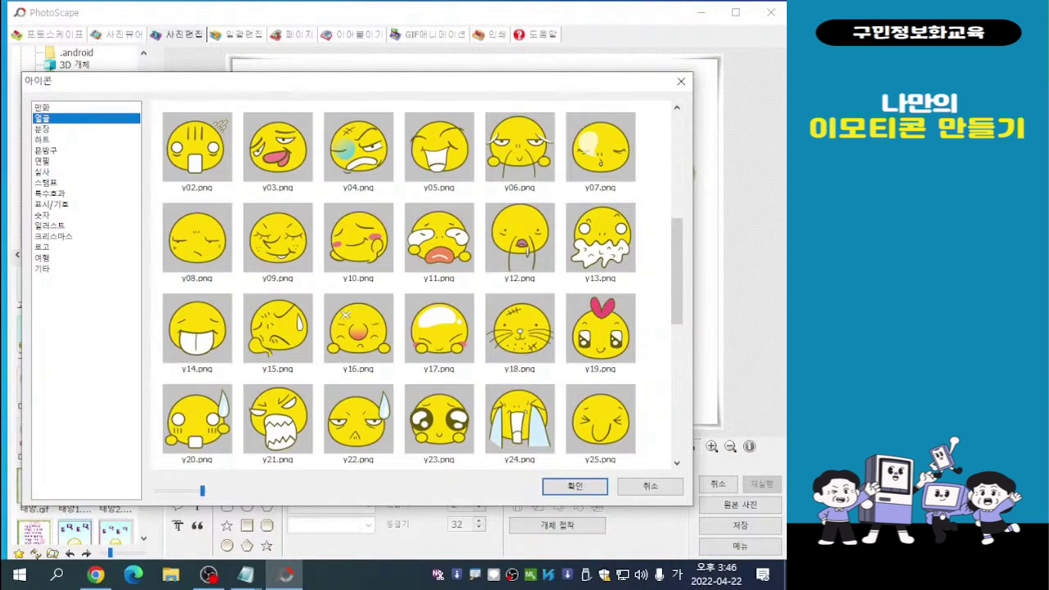
{"action": "double_click", "coordinate": [352, 246]}
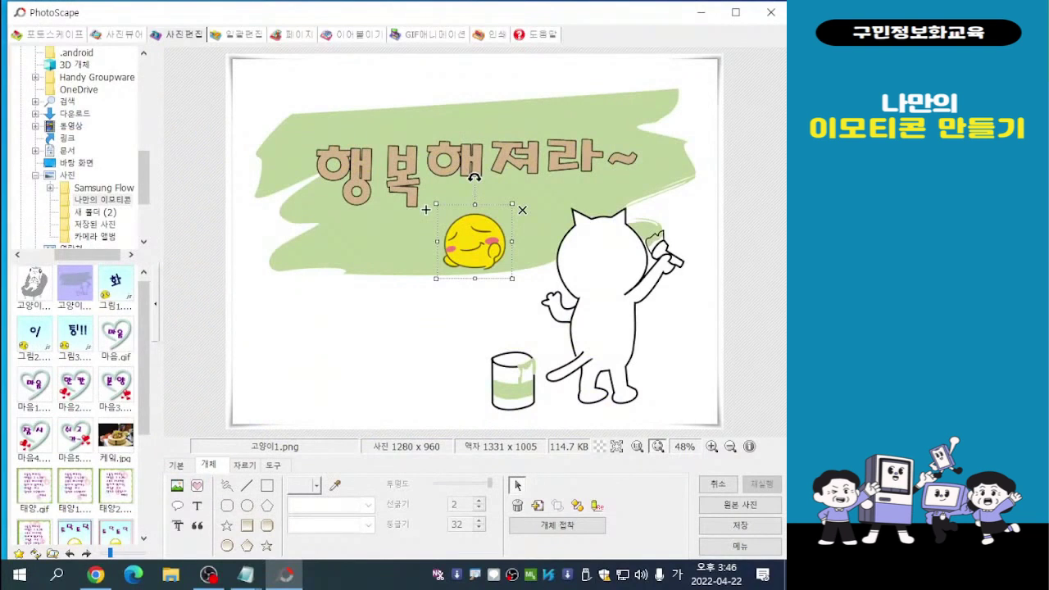
{"action": "left_click_drag", "start_coordinate": [475, 242], "coordinate": [499, 290]}
{"action": "left_click_drag", "start_coordinate": [443, 214], "coordinate": [426, 193]}
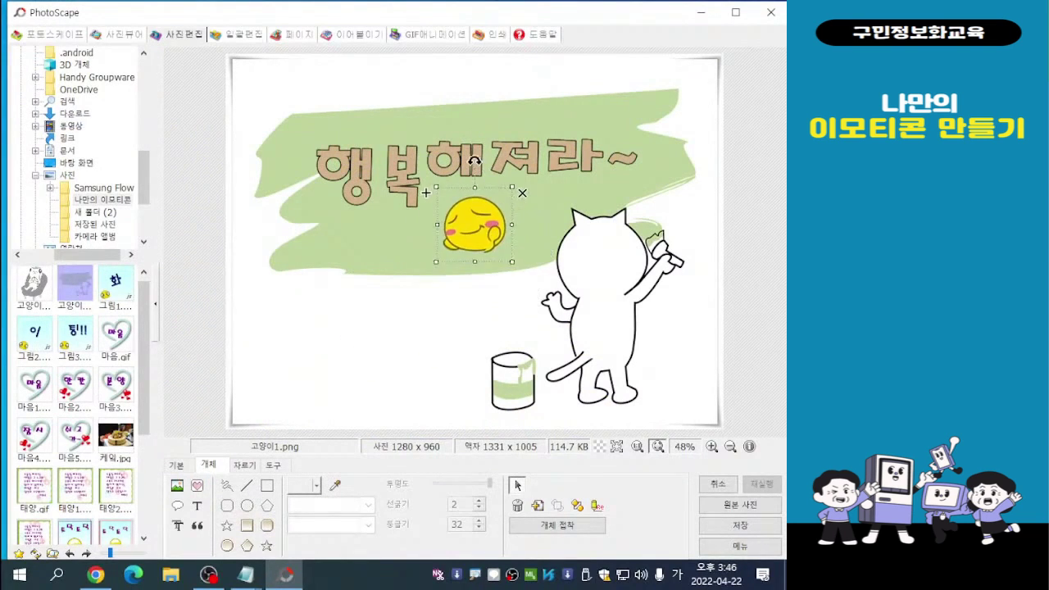
{"action": "left_click", "coordinate": [427, 192]}
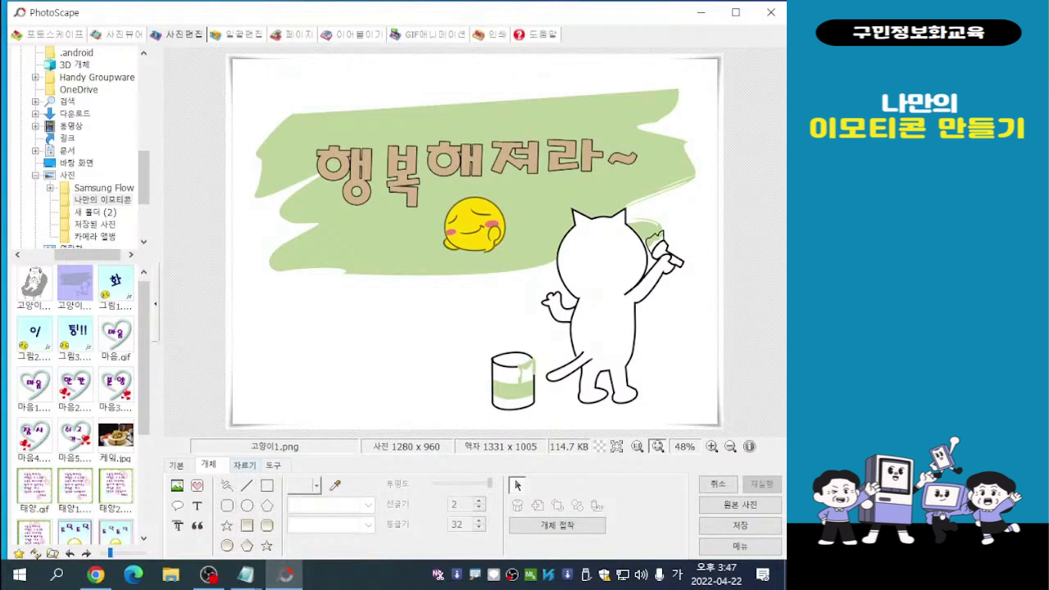
{"action": "mouse_move", "coordinate": [245, 575]}
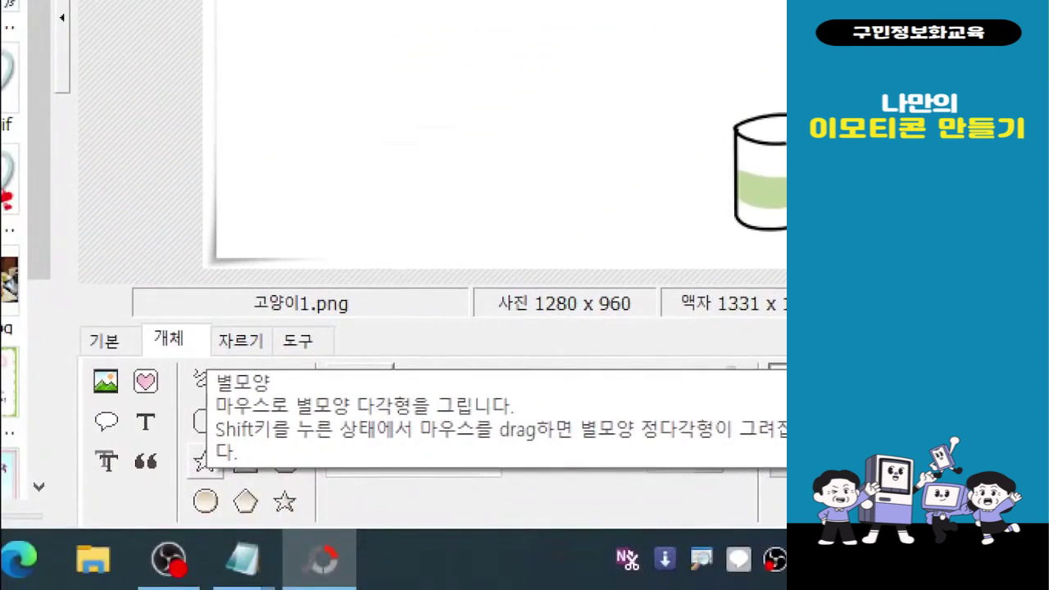
{"action": "left_click", "coordinate": [249, 477]}
{"action": "mouse_move", "coordinate": [190, 443]}
{"action": "left_mouse_down"}
{"action": "mouse_move", "coordinate": [213, 446]}
{"action": "mouse_move", "coordinate": [227, 470]}
{"action": "mouse_move", "coordinate": [189, 471]}
{"action": "left_mouse_up"}
{"action": "mouse_move", "coordinate": [269, 486]}
{"action": "left_mouse_down"}
{"action": "mouse_move", "coordinate": [288, 486]}
{"action": "mouse_move", "coordinate": [269, 485]}
{"action": "left_mouse_up"}
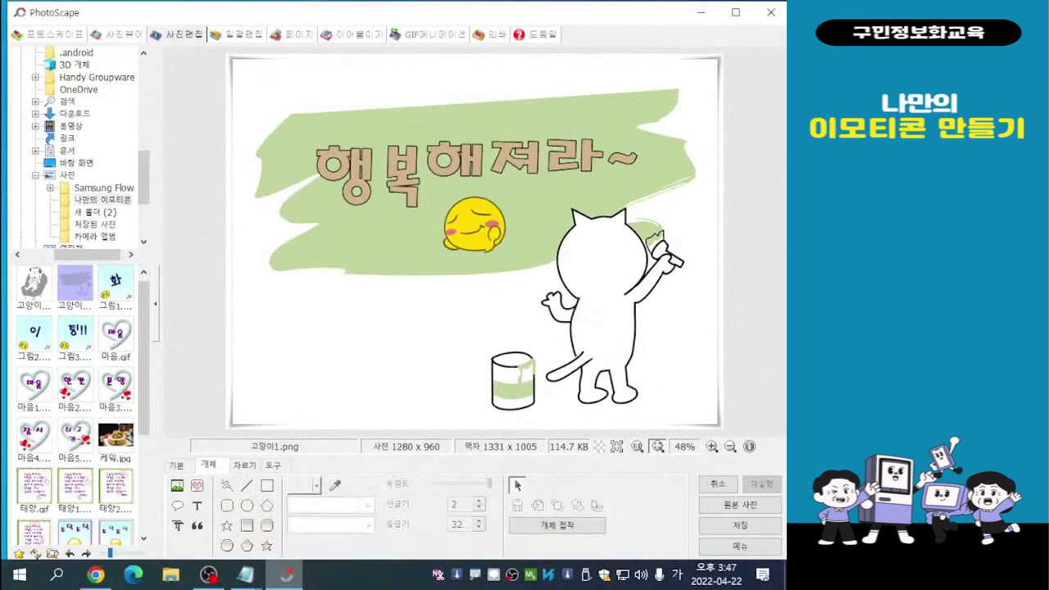
- Set up the star shape tool with the 10각형(별) option and purple as its line colour
{"action": "mouse_move", "coordinate": [324, 557]}
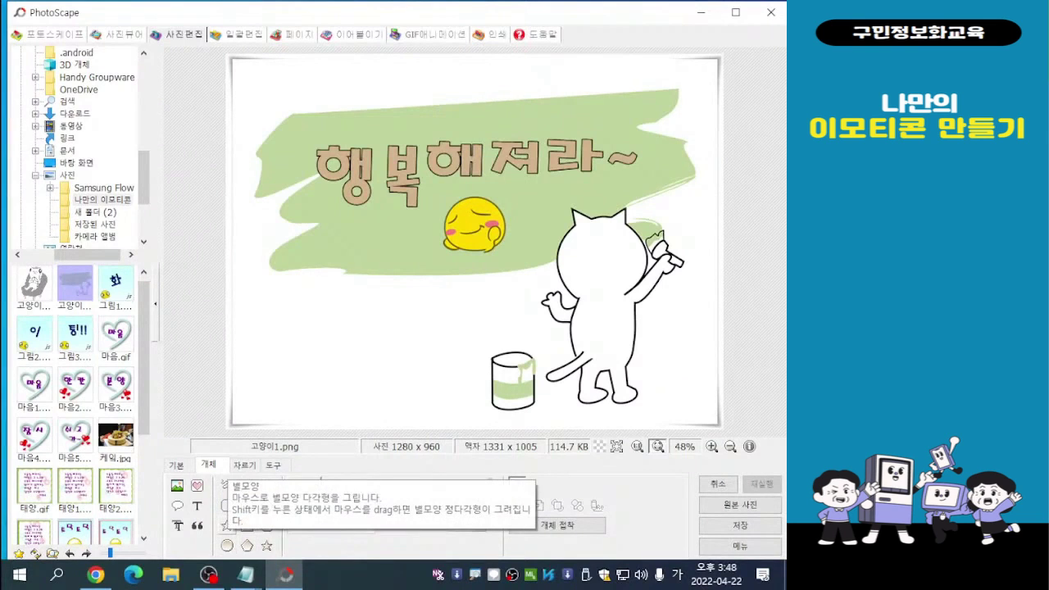
{"action": "left_click", "coordinate": [227, 525]}
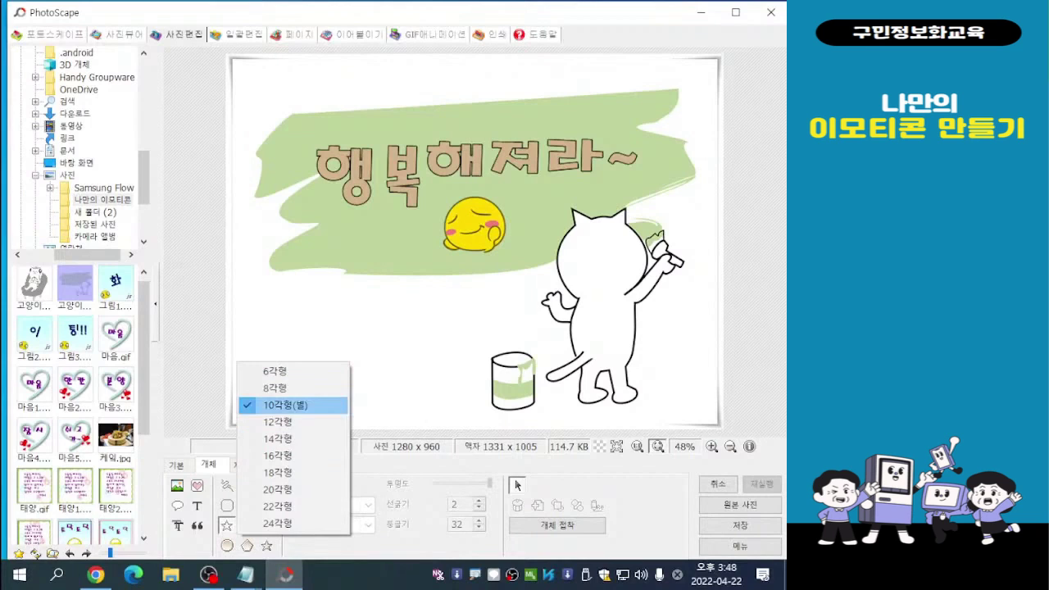
{"action": "left_click", "coordinate": [516, 485]}
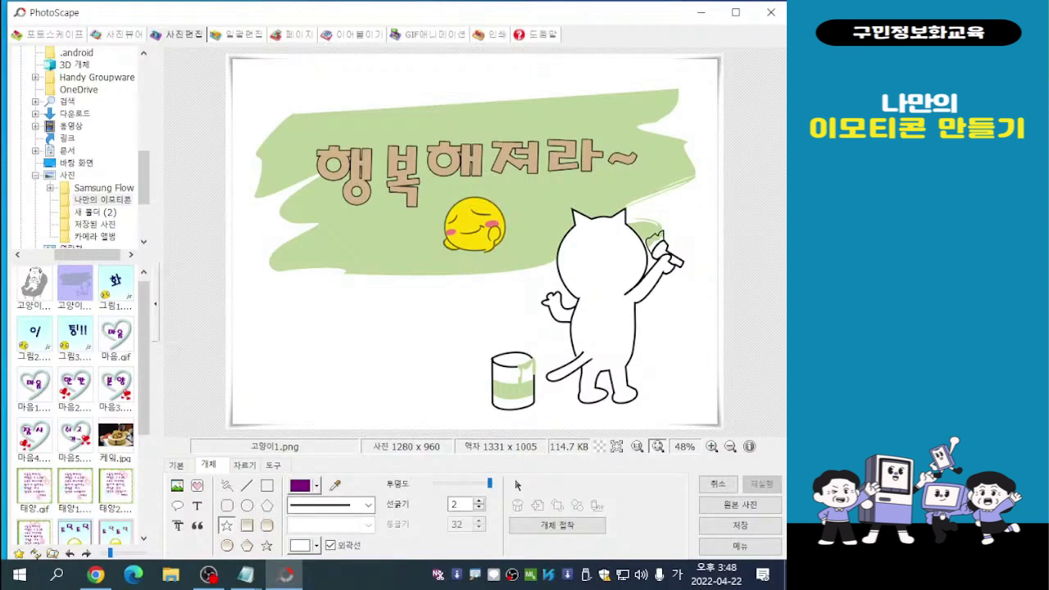
{"action": "left_click", "coordinate": [305, 486]}
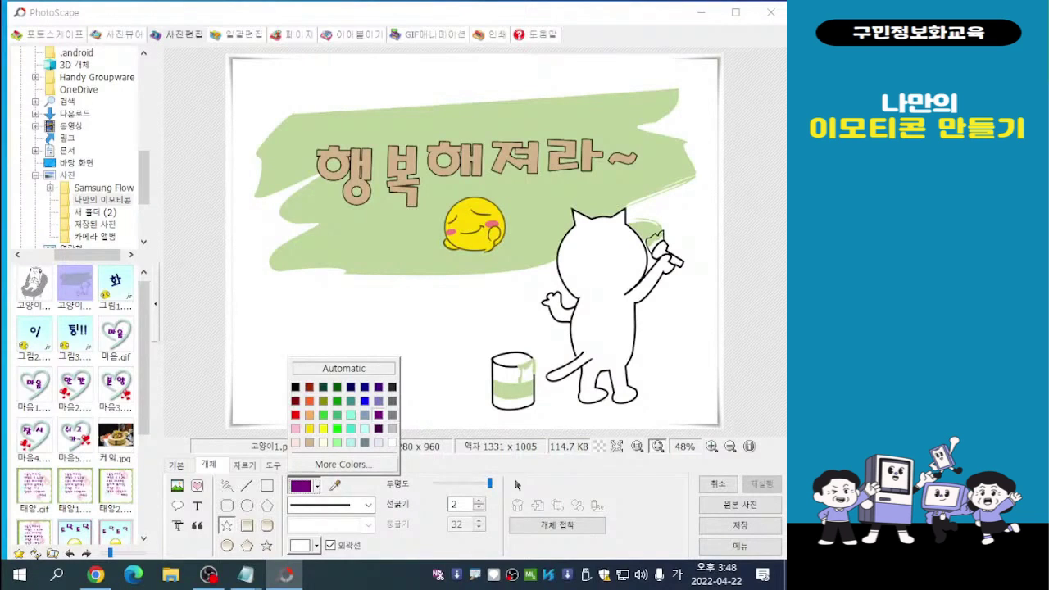
{"action": "left_click", "coordinate": [378, 416]}
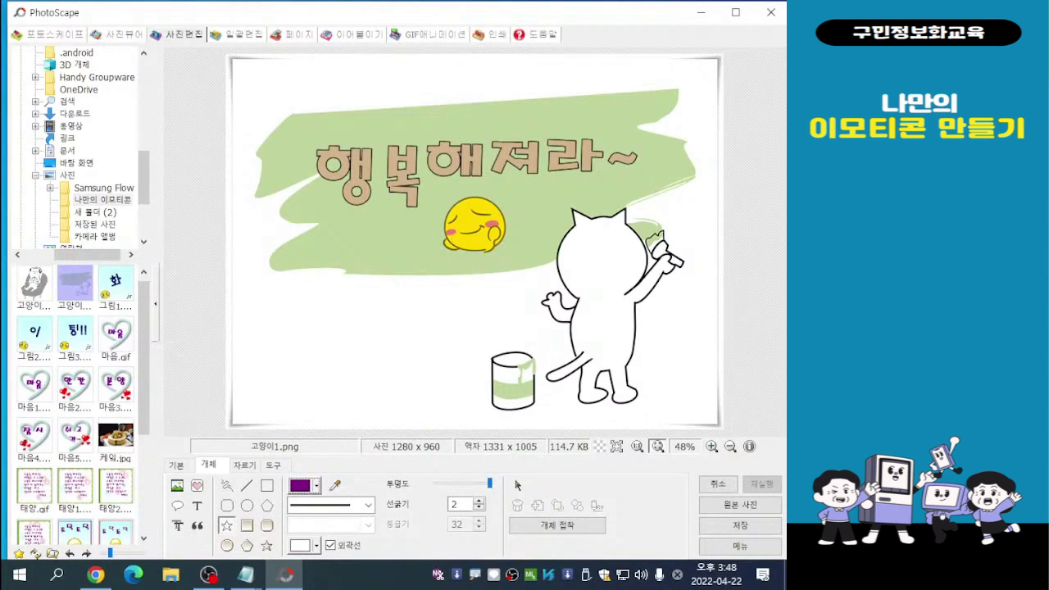
- Try drawing a purple star with line thickness 2 in the white area below the paint, and undo it
{"action": "key", "text": "ctrl"}
{"action": "left_click_drag", "start_coordinate": [289, 311], "coordinate": [354, 362]}
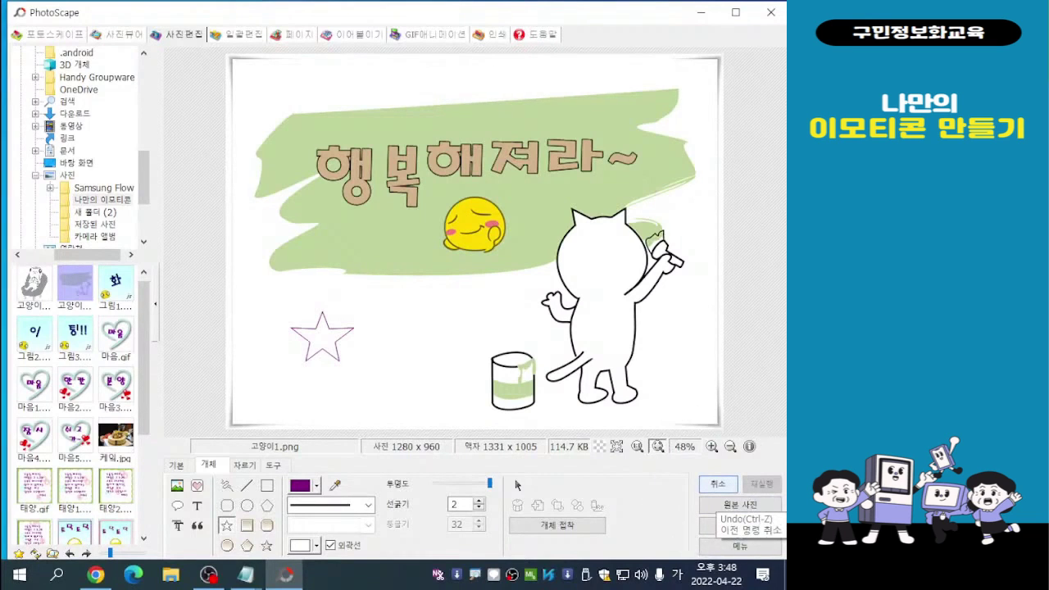
{"action": "key", "text": "ctrl+z"}
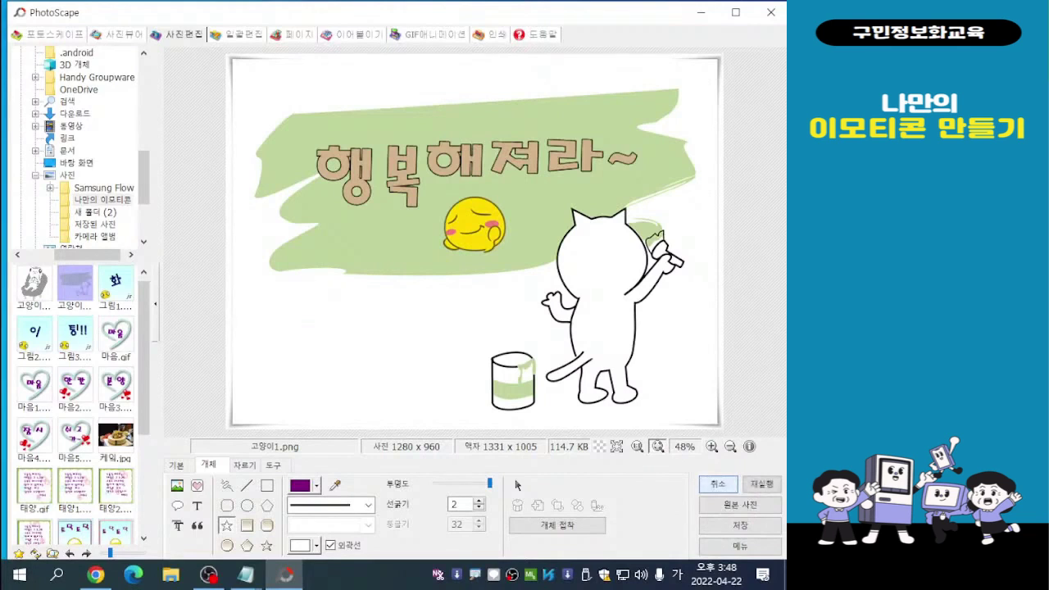
- Set the line thickness to 5 and draw two purple stars in the white area between the paint and the bucket
{"action": "left_click", "coordinate": [479, 502]}
{"action": "left_click", "coordinate": [479, 501]}
{"action": "key", "text": "Up"}
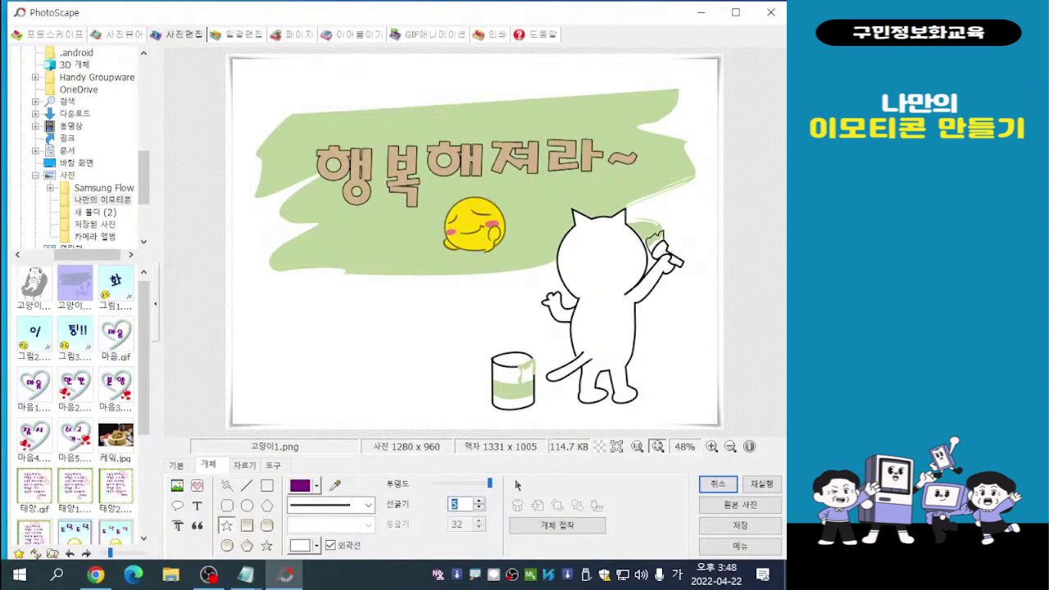
{"action": "left_click_drag", "start_coordinate": [283, 301], "coordinate": [356, 366]}
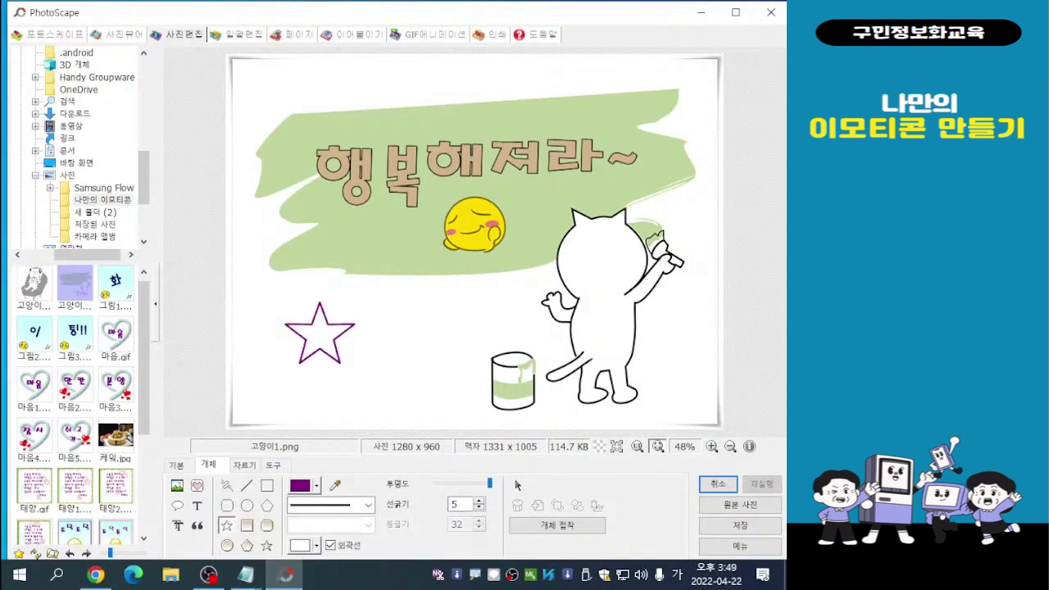
{"action": "left_click_drag", "start_coordinate": [367, 341], "coordinate": [456, 406]}
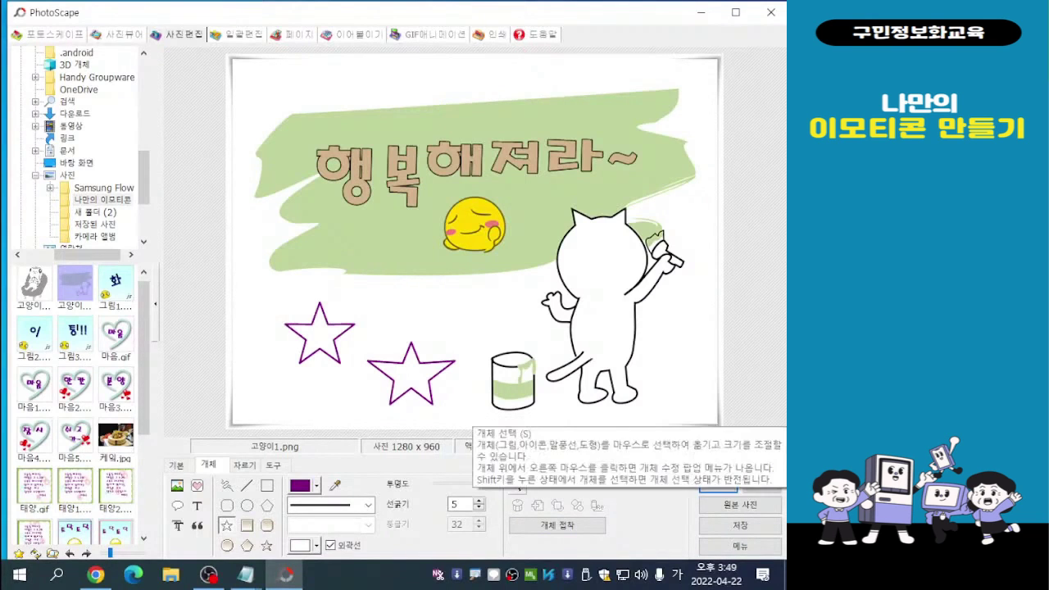
- Tilt the second star, move both stars together so they slightly overlap, and deselect them
{"action": "left_click", "coordinate": [517, 486]}
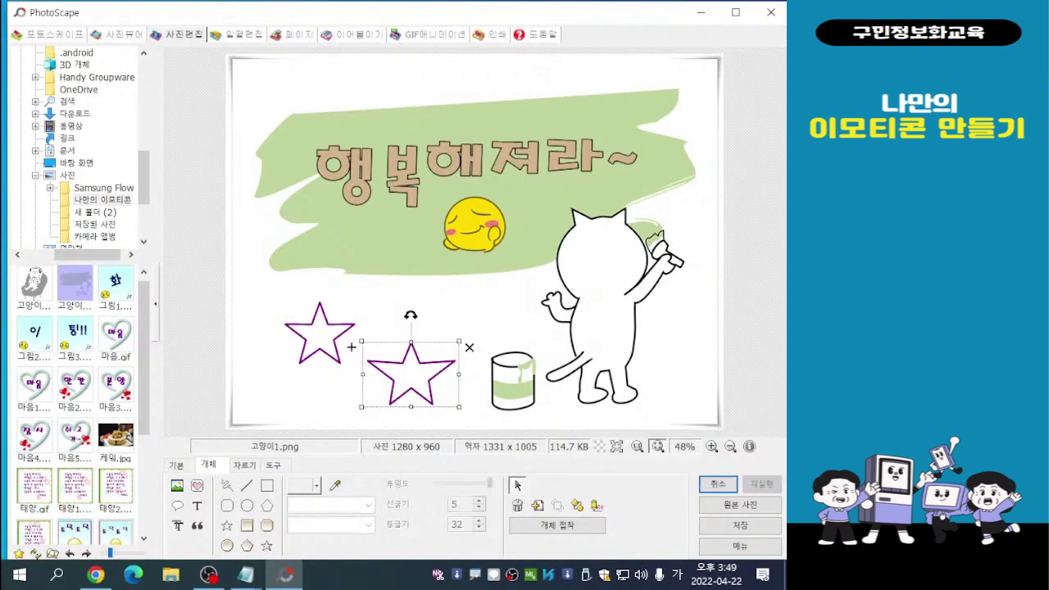
{"action": "mouse_move", "coordinate": [351, 347]}
{"action": "left_mouse_down"}
{"action": "mouse_move", "coordinate": [354, 328]}
{"action": "mouse_move", "coordinate": [350, 359]}
{"action": "mouse_move", "coordinate": [319, 341]}
{"action": "mouse_move", "coordinate": [348, 343]}
{"action": "mouse_move", "coordinate": [338, 350]}
{"action": "left_mouse_up"}
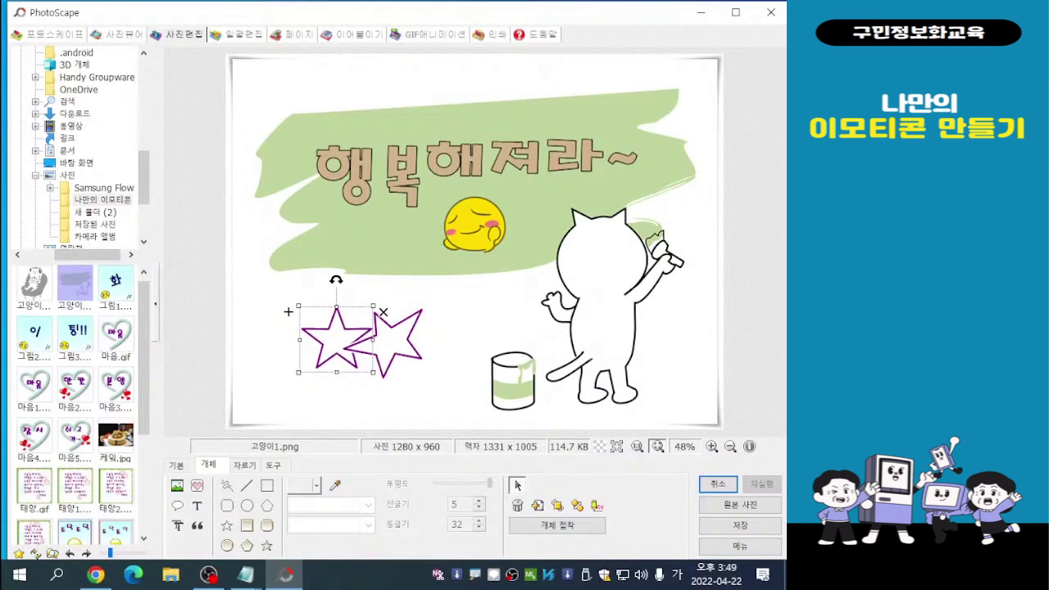
{"action": "left_click", "coordinate": [516, 484]}
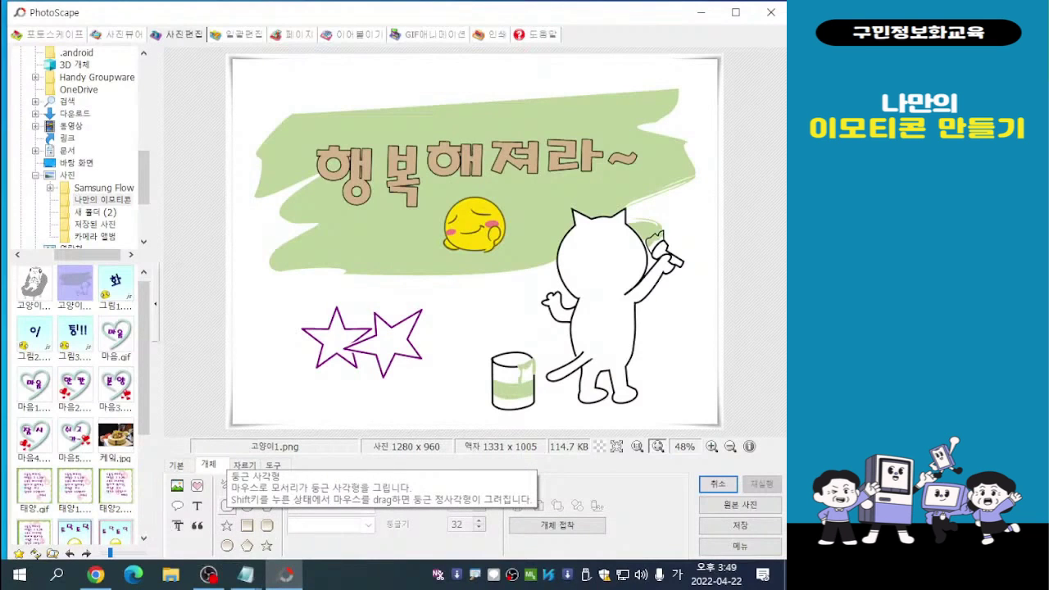
- Draw a purple rounded rectangle with line thickness 5 and corner roundness 32 as a border just inside the picture's frame
{"action": "left_click", "coordinate": [227, 506]}
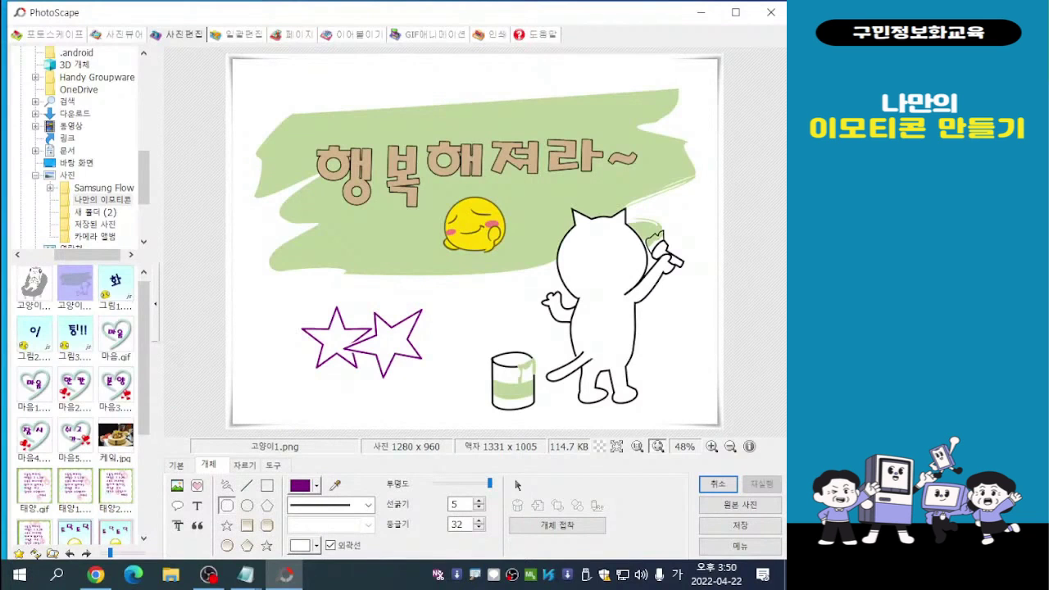
{"action": "left_click_drag", "start_coordinate": [249, 67], "coordinate": [710, 420]}
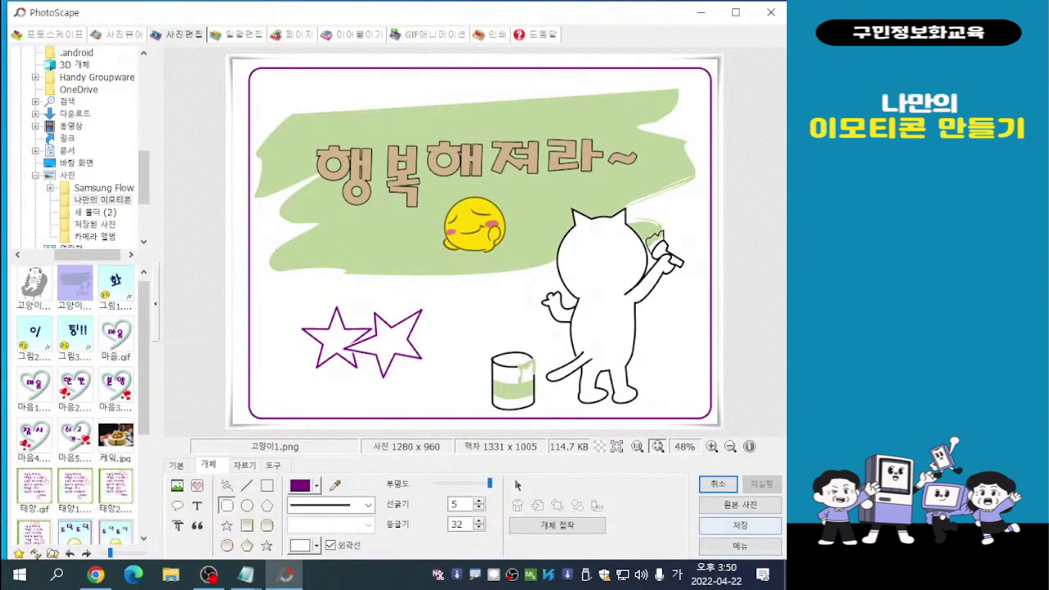
- Save the picture under the new name 행복1 as PNG in the 나만의 이모티콘 folder
{"action": "left_click", "coordinate": [740, 525]}
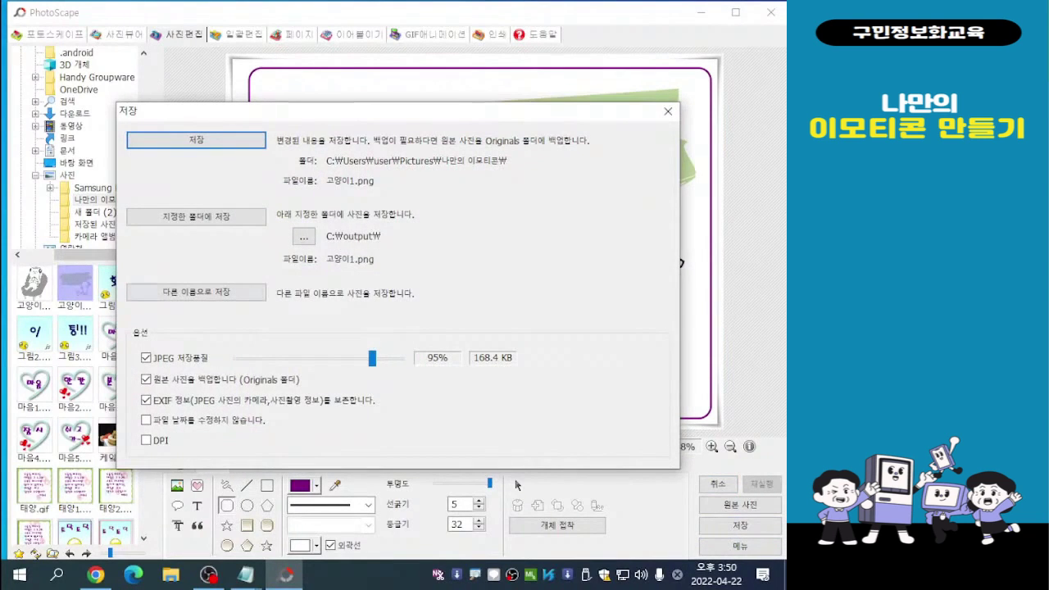
{"action": "left_click", "coordinate": [196, 291]}
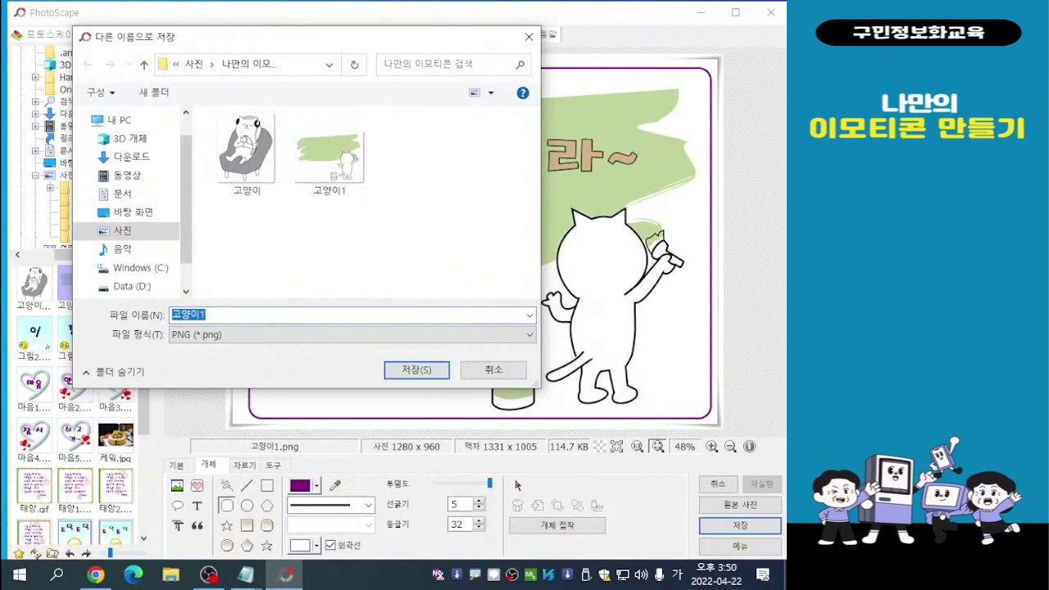
{"action": "left_click", "coordinate": [208, 314]}
{"action": "key", "text": "BackSpace"}
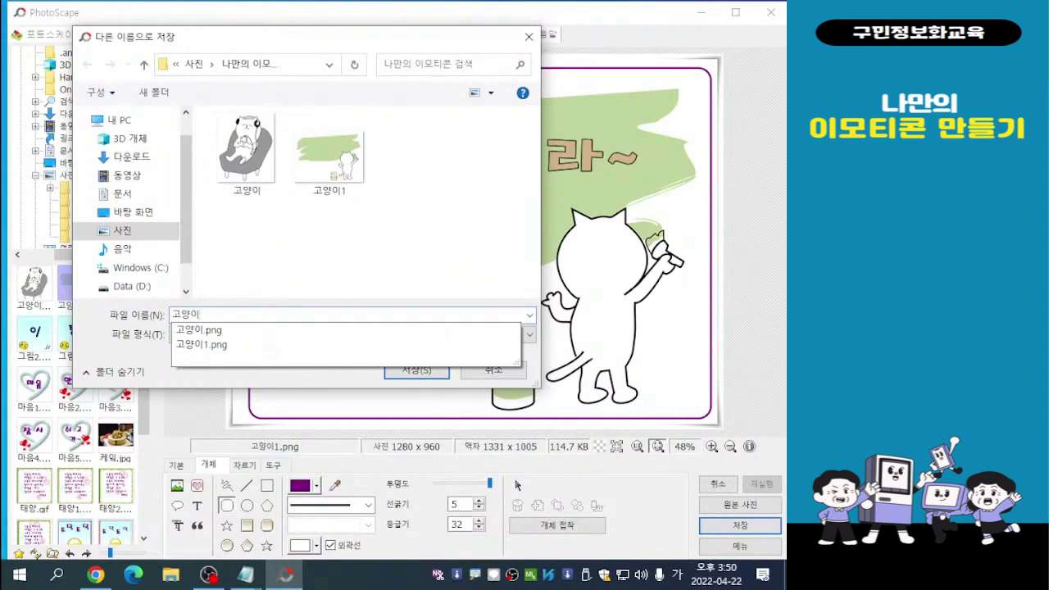
{"action": "key", "text": "BackSpace"}
{"action": "key", "text": "BackSpace"}
{"action": "key", "text": "BackSpace"}
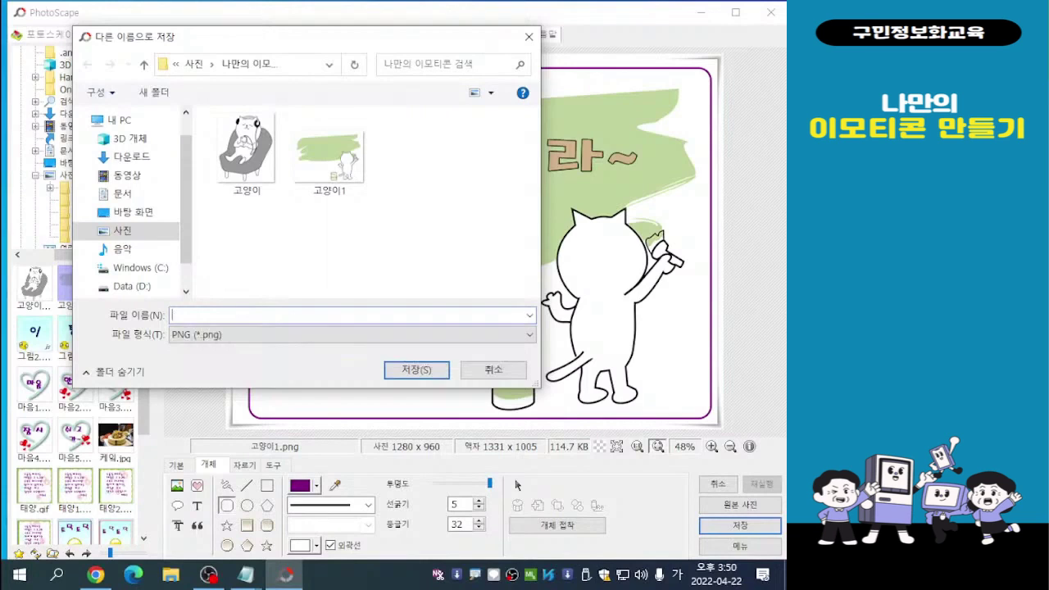
{"action": "type", "text": "행ㅂ"}
{"action": "key", "text": "BackSpace"}
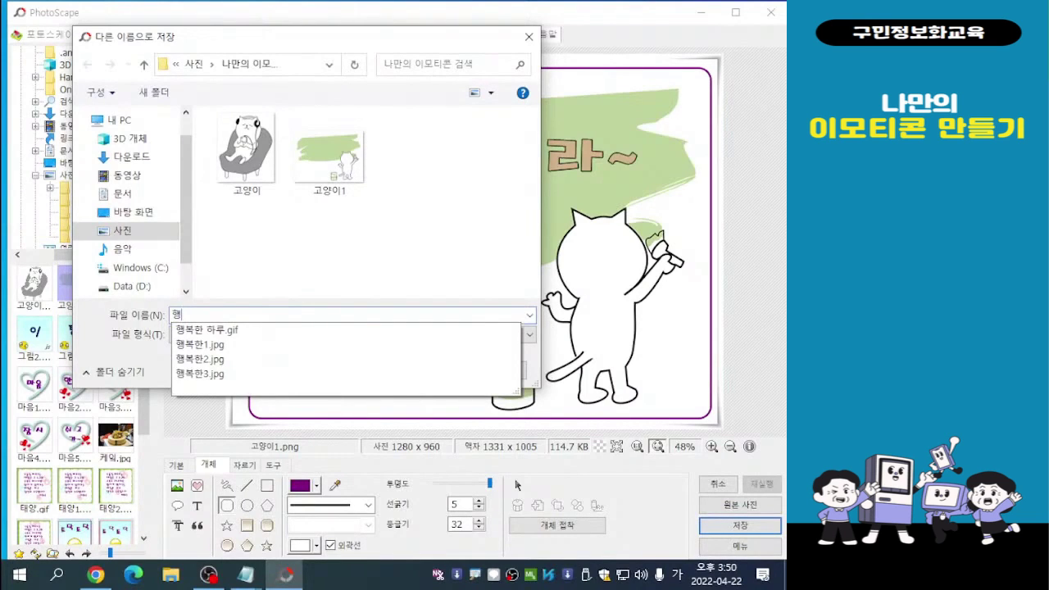
{"action": "type", "text": "ㅂㅗㄱ1"}
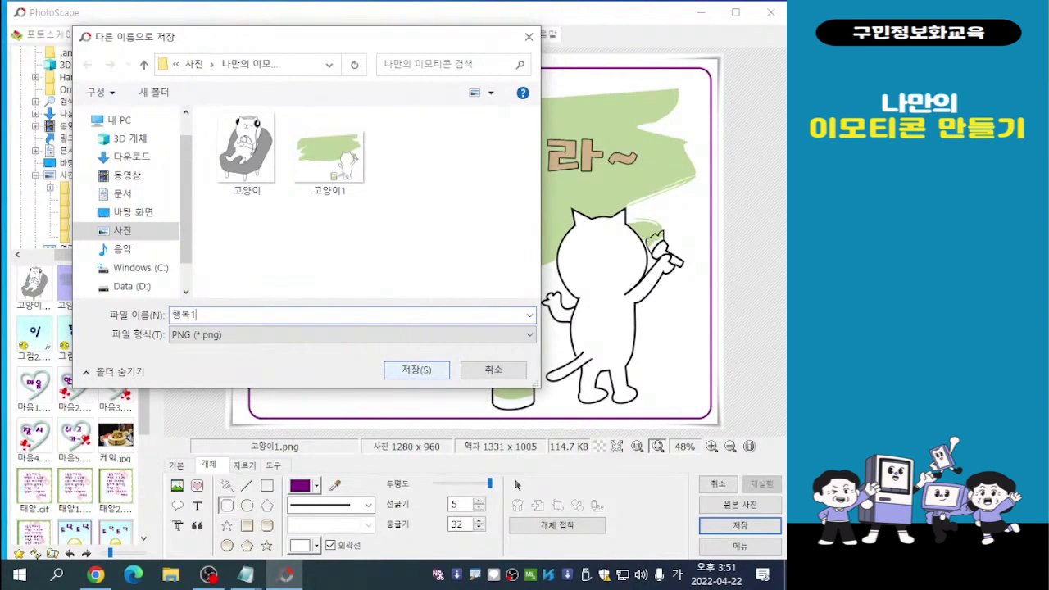
{"action": "key", "text": "Return"}
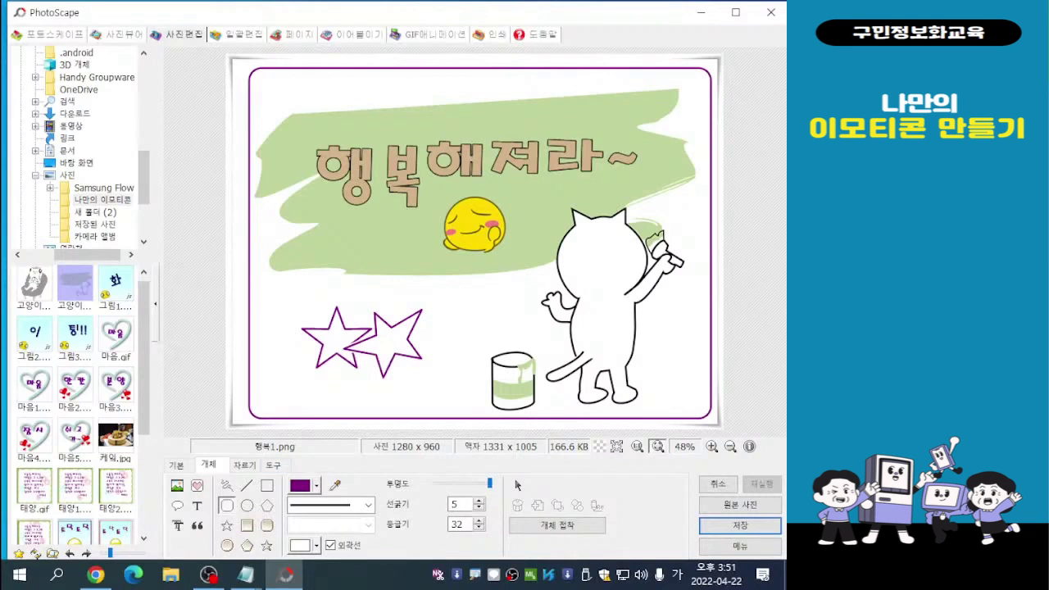
- Start adding another 행복해져라~ text to the picture and cancel it
{"action": "left_click", "coordinate": [196, 505]}
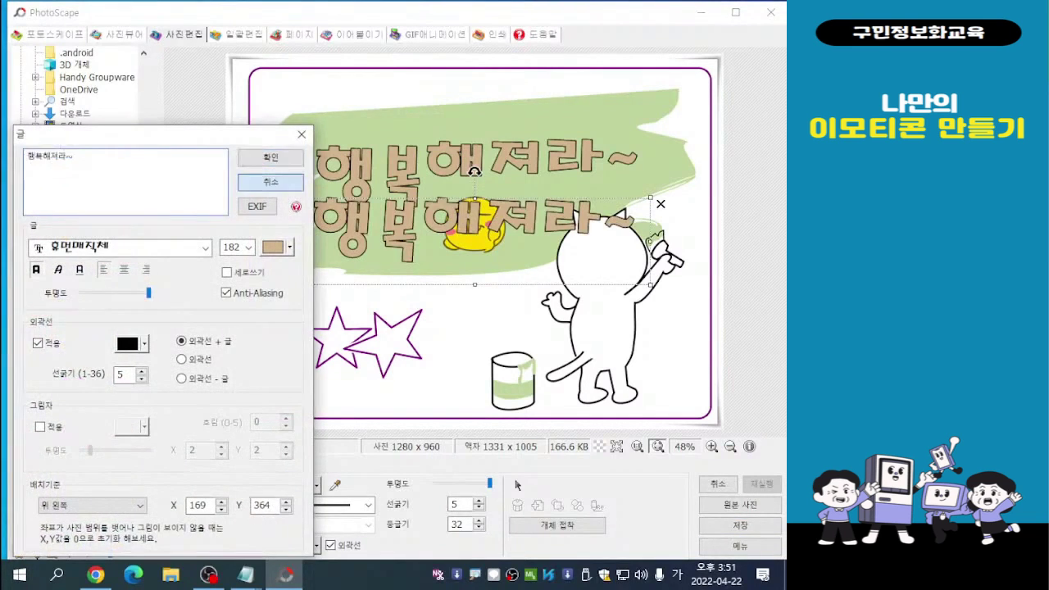
{"action": "key", "text": "Escape"}
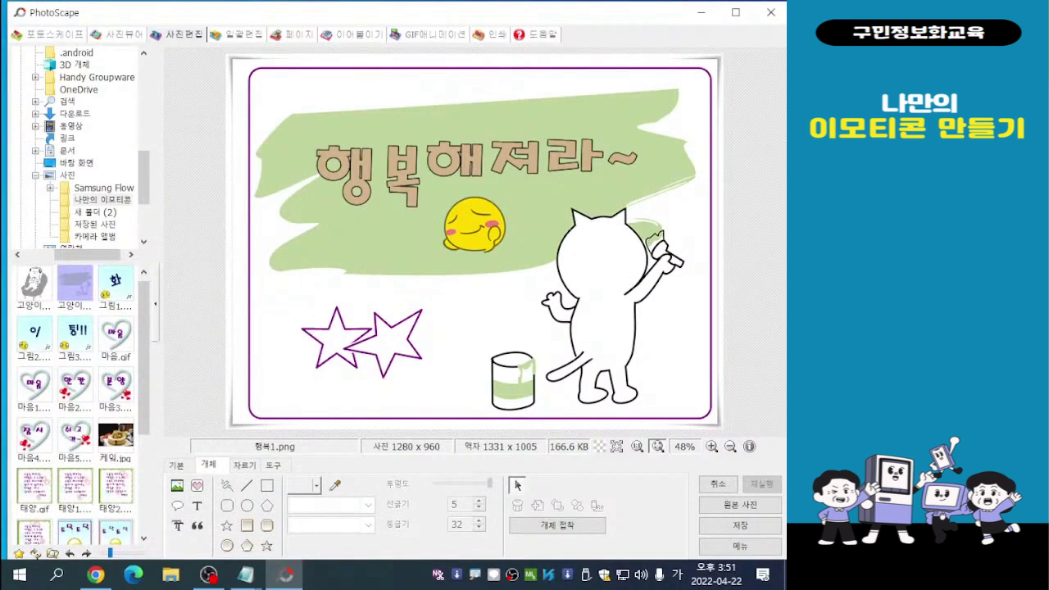
- Delete the 행복해져라~ text and the yellow smiley from the painting-cat picture
{"action": "left_click", "coordinate": [479, 190]}
{"action": "left_click", "coordinate": [459, 161]}
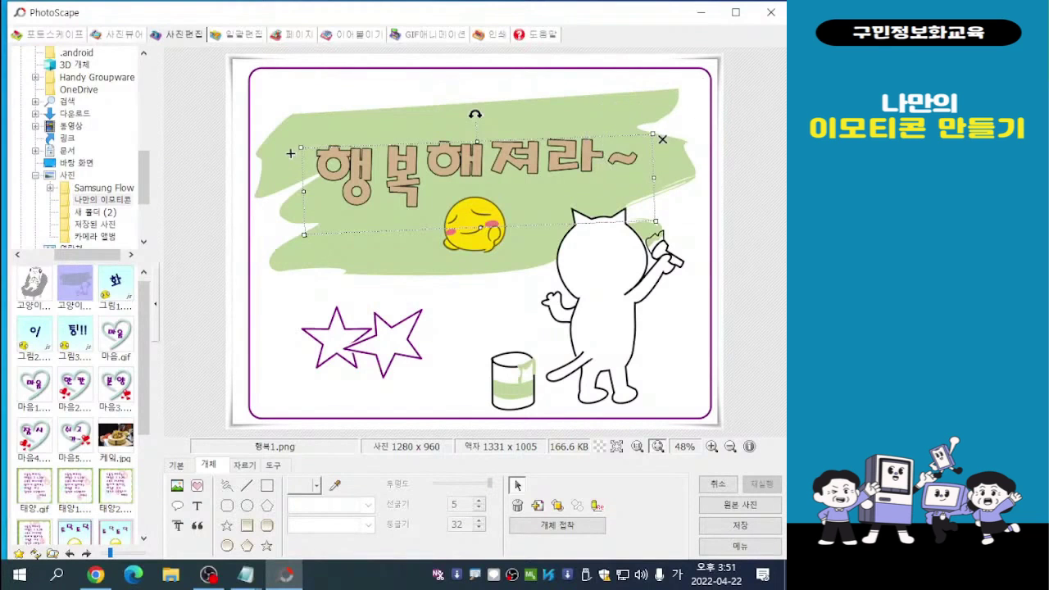
{"action": "key", "text": "Delete"}
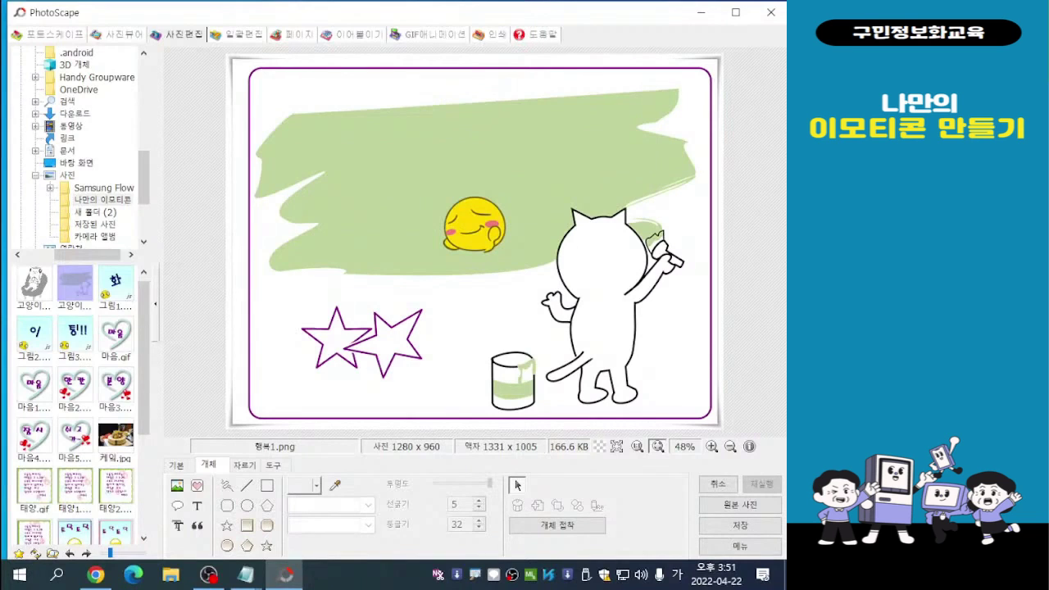
{"action": "left_click", "coordinate": [459, 168]}
{"action": "left_click", "coordinate": [475, 225]}
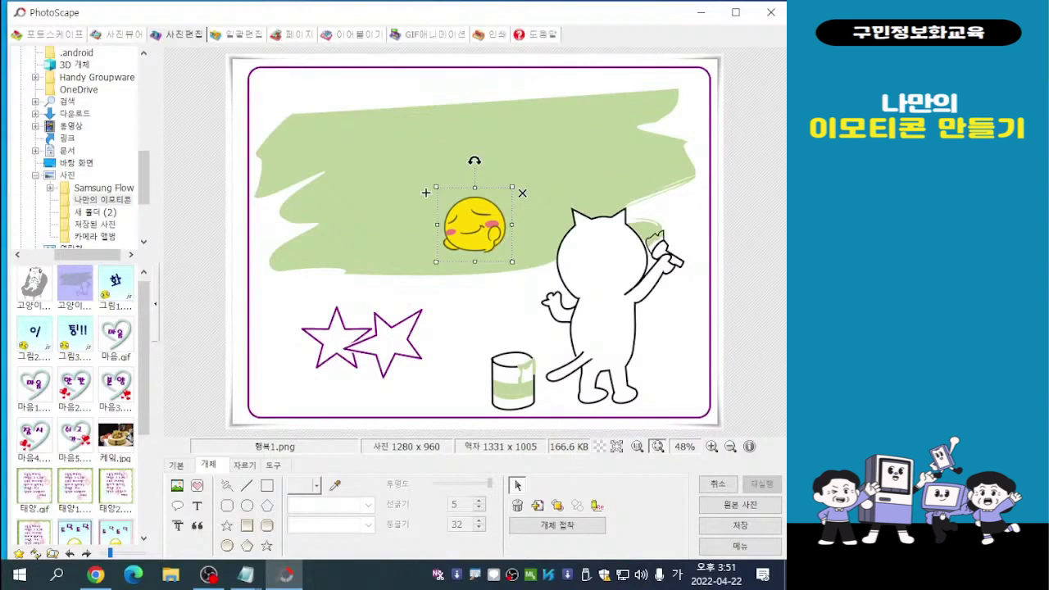
{"action": "key", "text": "Delete"}
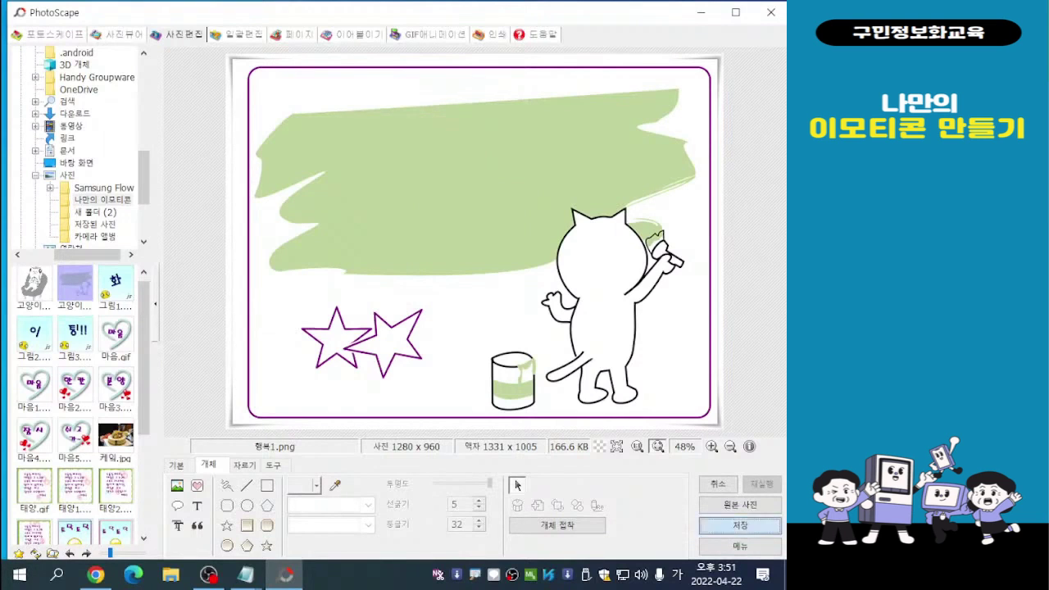
- Save the picture under the new name 행복2 as PNG in the 나만의 이모티콘 folder
{"action": "left_click", "coordinate": [740, 526]}
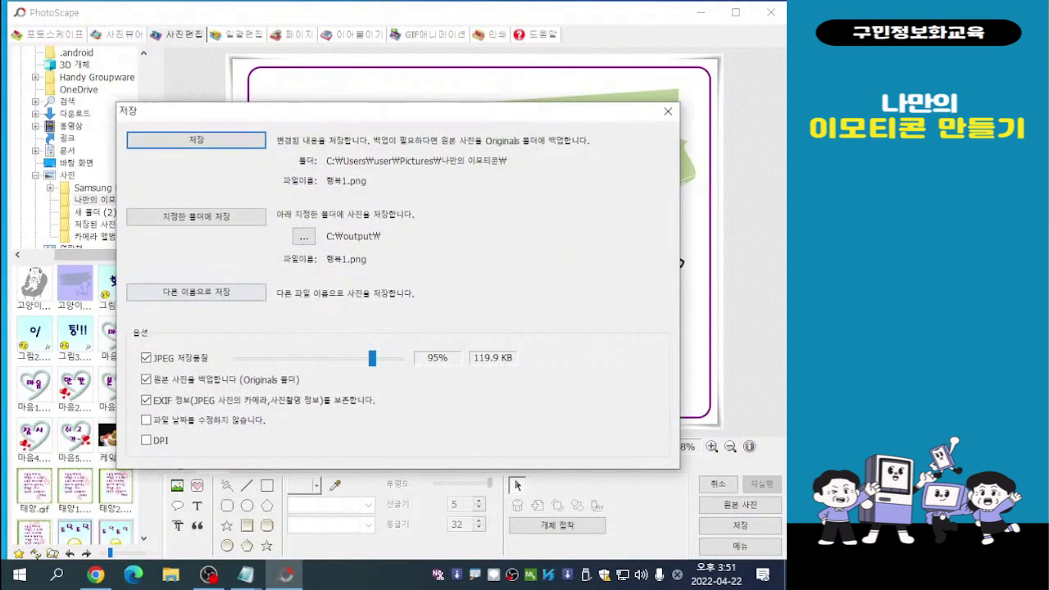
{"action": "left_click", "coordinate": [196, 292]}
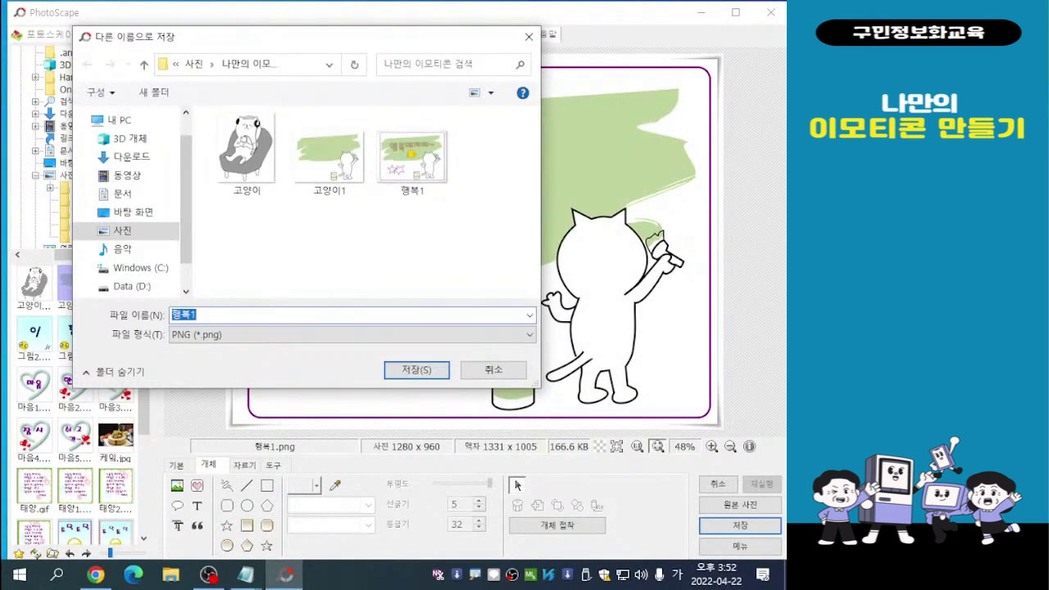
{"action": "left_click", "coordinate": [197, 314]}
{"action": "key", "text": "BackSpace"}
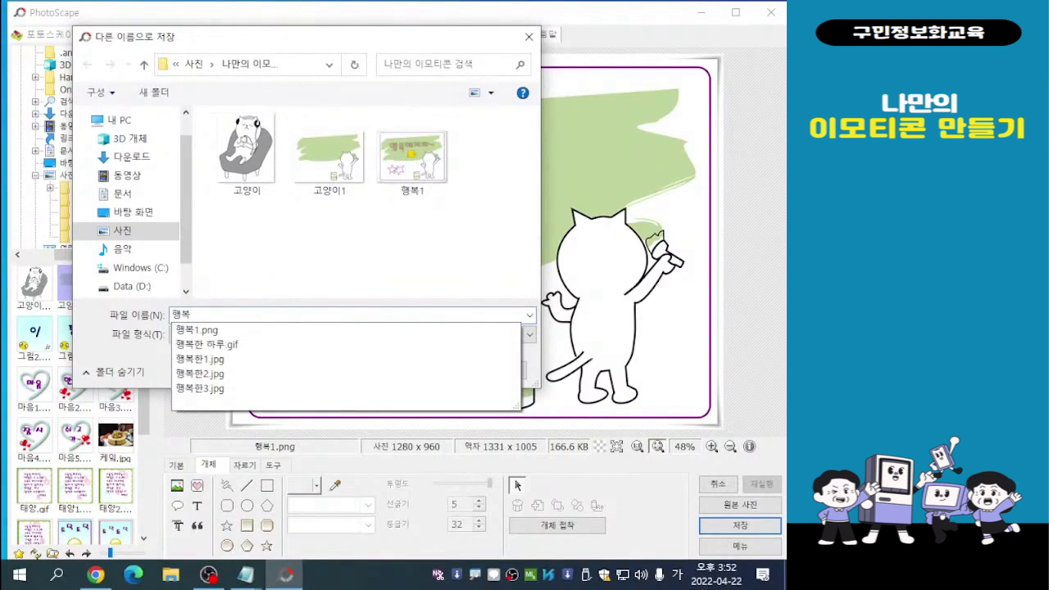
{"action": "type", "text": "2"}
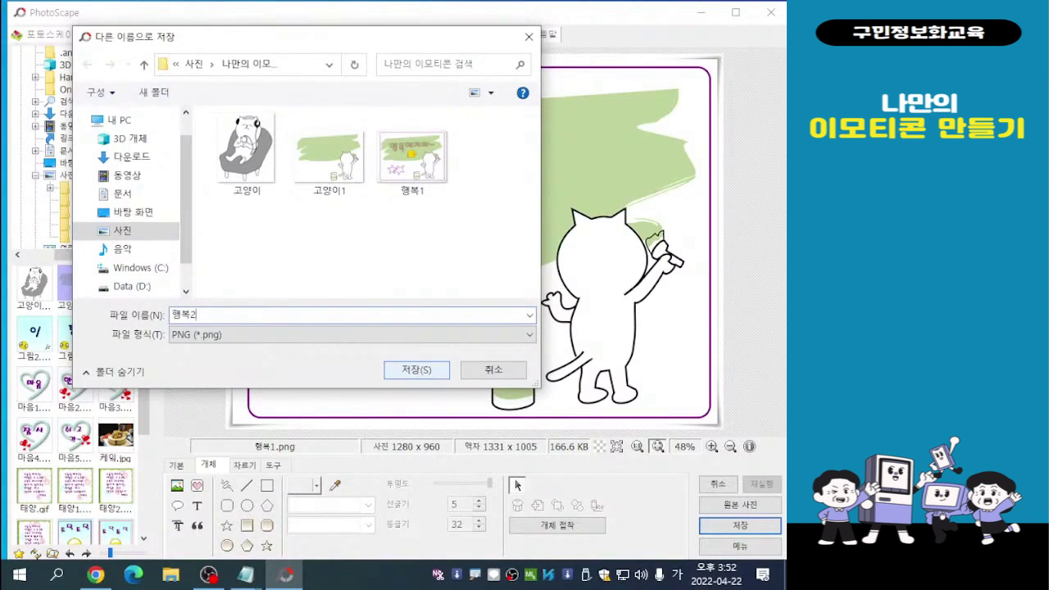
{"action": "left_click", "coordinate": [418, 369]}
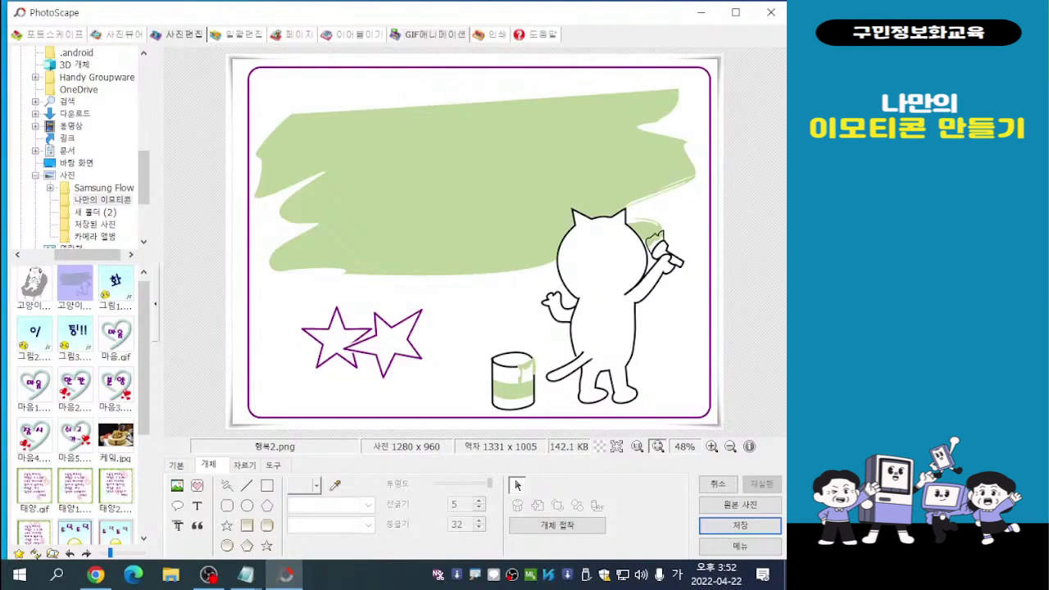
- Remove all the birthday-cake frames from the GIF animation
{"action": "left_click", "coordinate": [428, 34]}
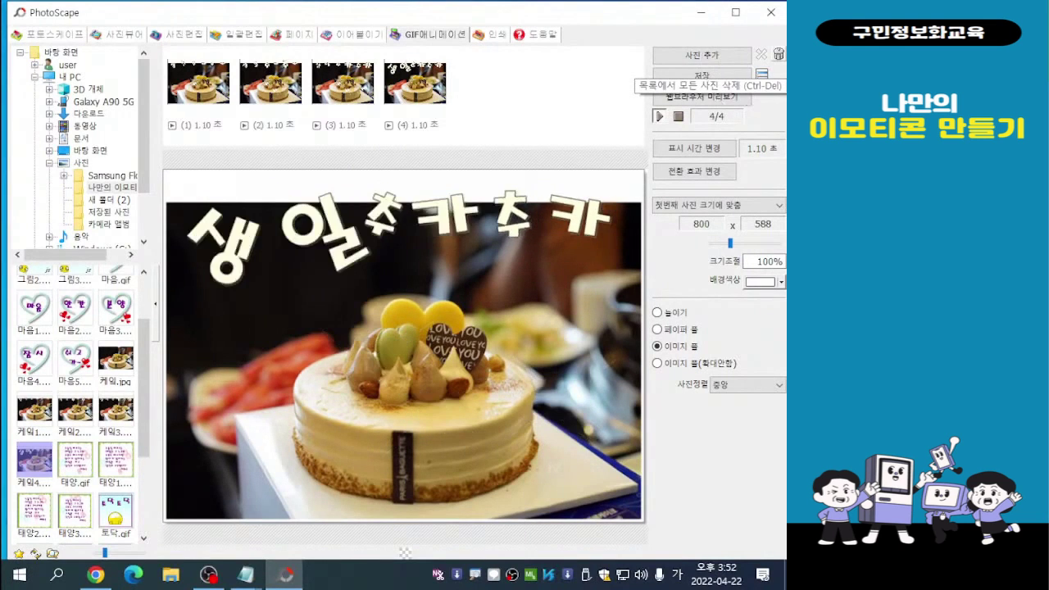
{"action": "left_click", "coordinate": [778, 55]}
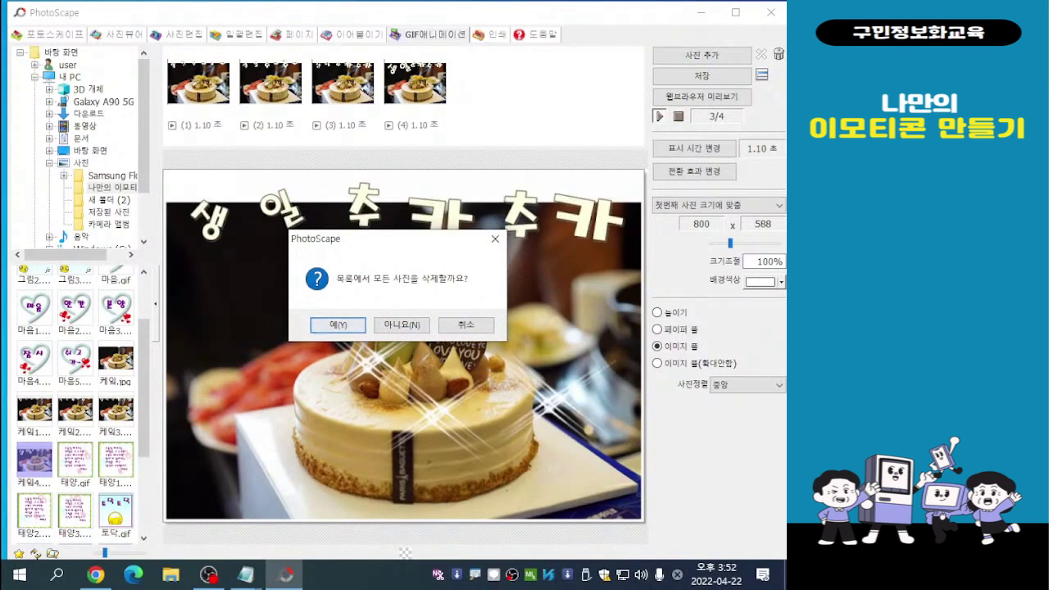
{"action": "left_click", "coordinate": [337, 324]}
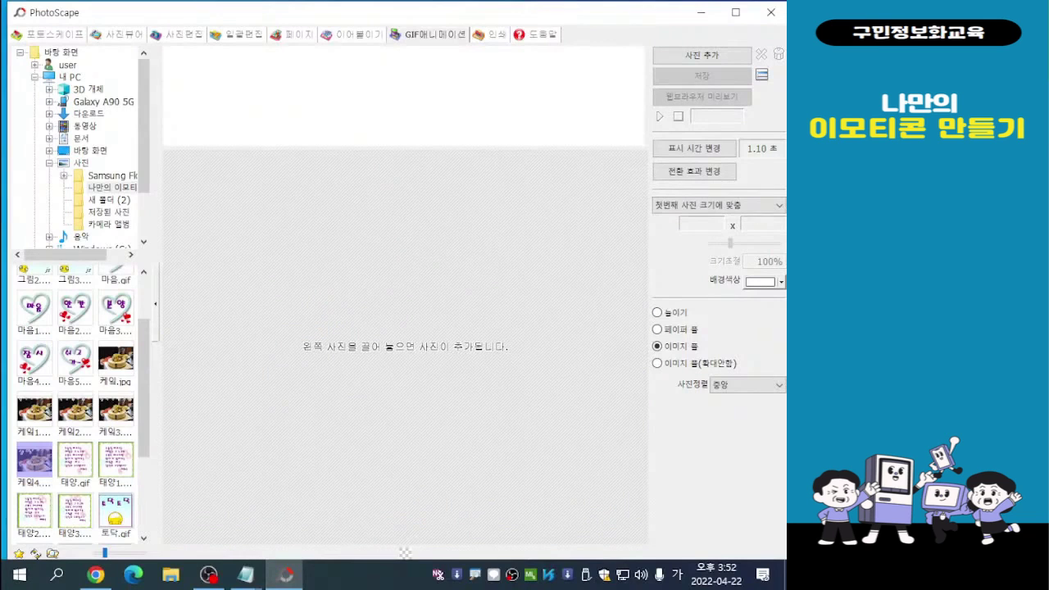
- Refresh the 나만의 이모티콘 folder's file list and add 행복1 and 행복2 together as frames of the GIF animation
{"action": "left_click", "coordinate": [35, 554]}
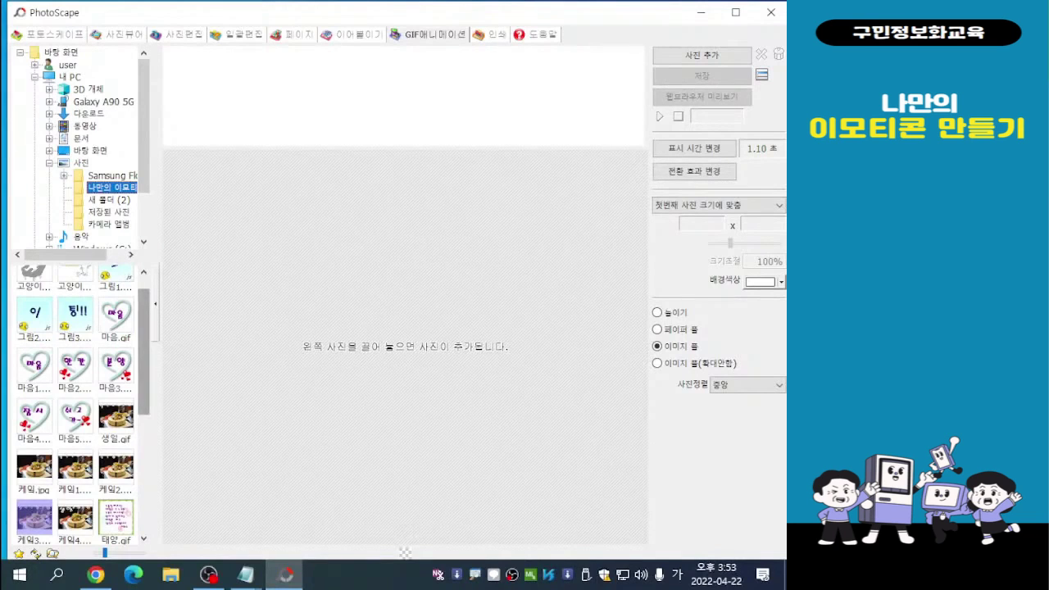
{"action": "scroll", "coordinate": [82, 406], "scroll_direction": "down", "scroll_amount": 4}
{"action": "scroll", "coordinate": [82, 406], "scroll_direction": "down", "scroll_amount": 2}
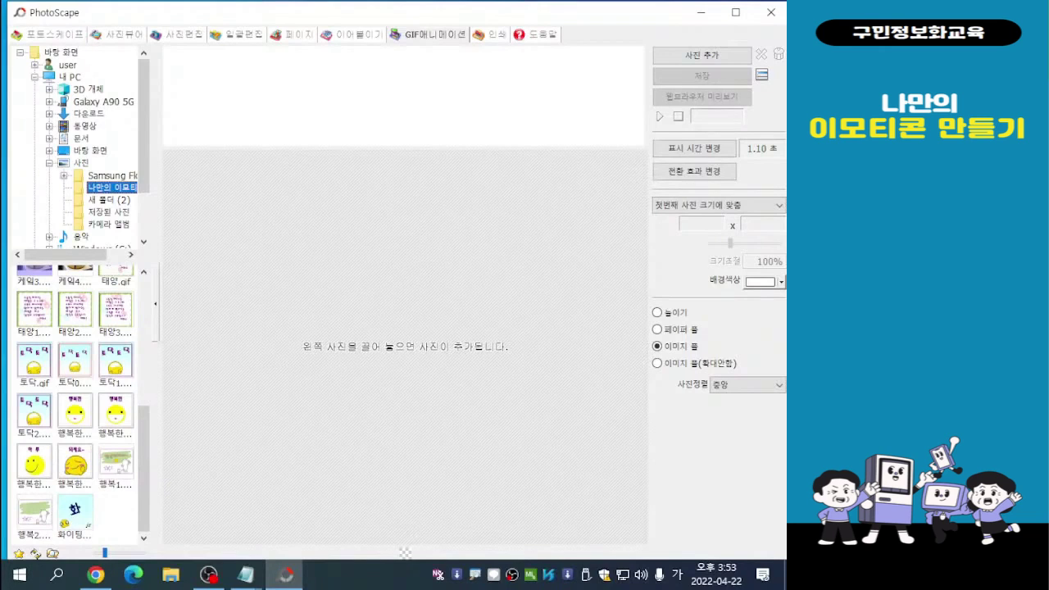
{"action": "left_click", "coordinate": [115, 462]}
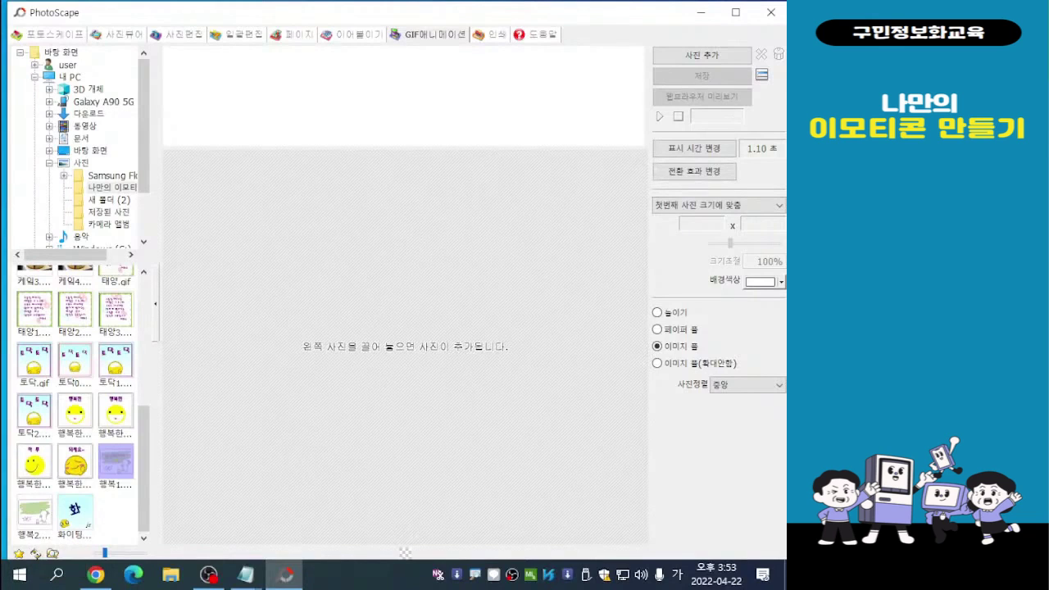
{"action": "left_click", "coordinate": [34, 512], "text": "ctrl"}
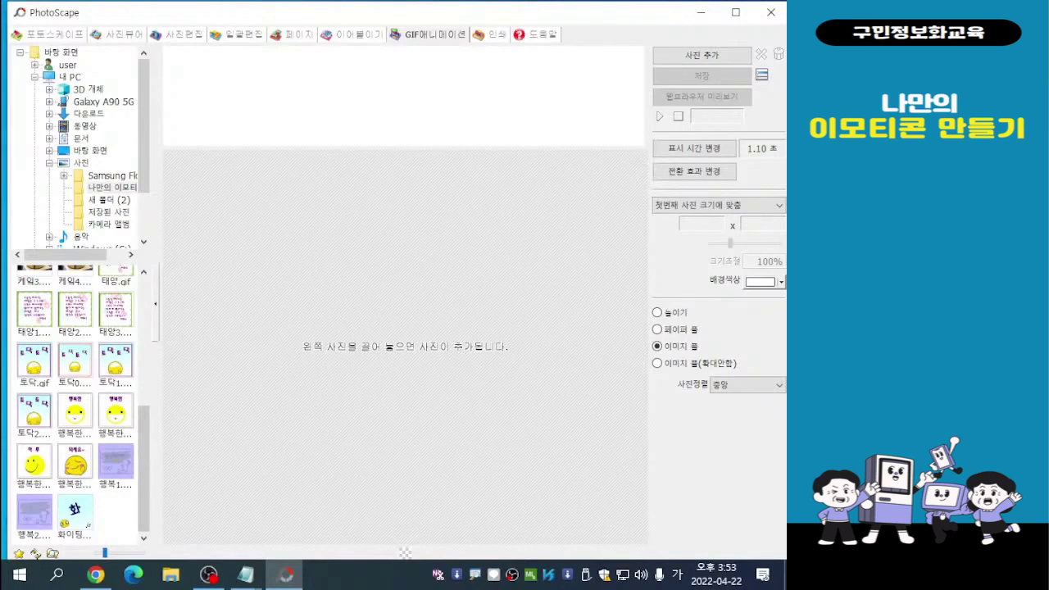
{"action": "left_click_drag", "start_coordinate": [35, 512], "coordinate": [405, 328]}
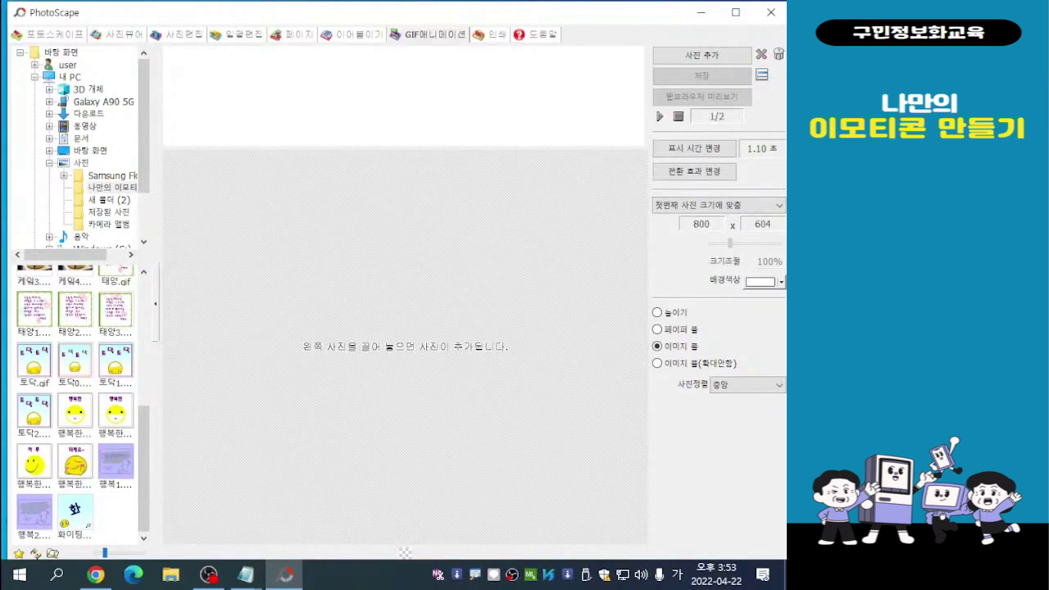
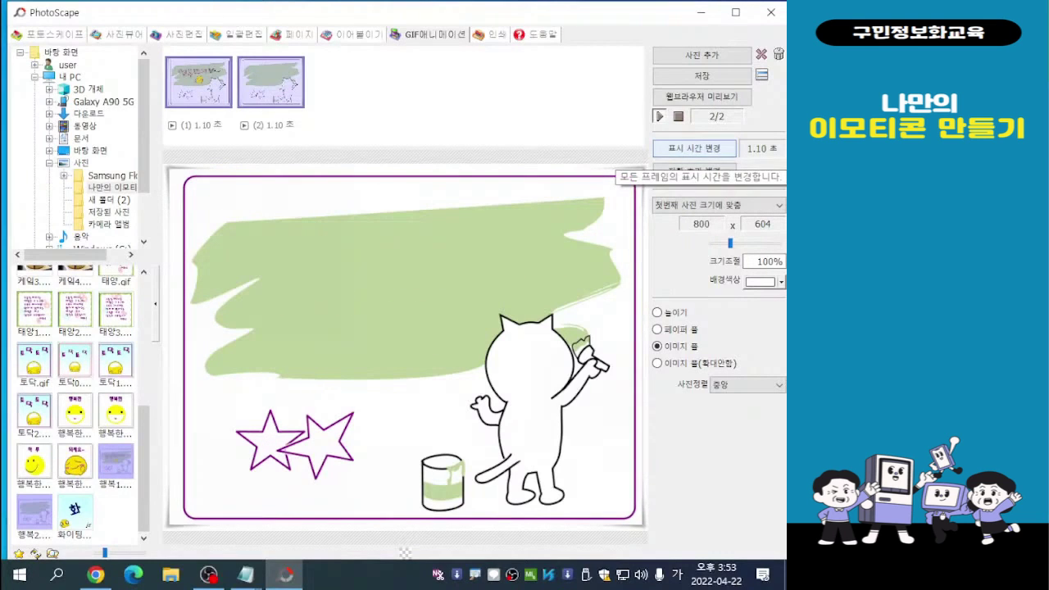
- Set the display time of all frames in the GIF animation to 90 (0.90 seconds)
{"action": "left_click", "coordinate": [694, 148]}
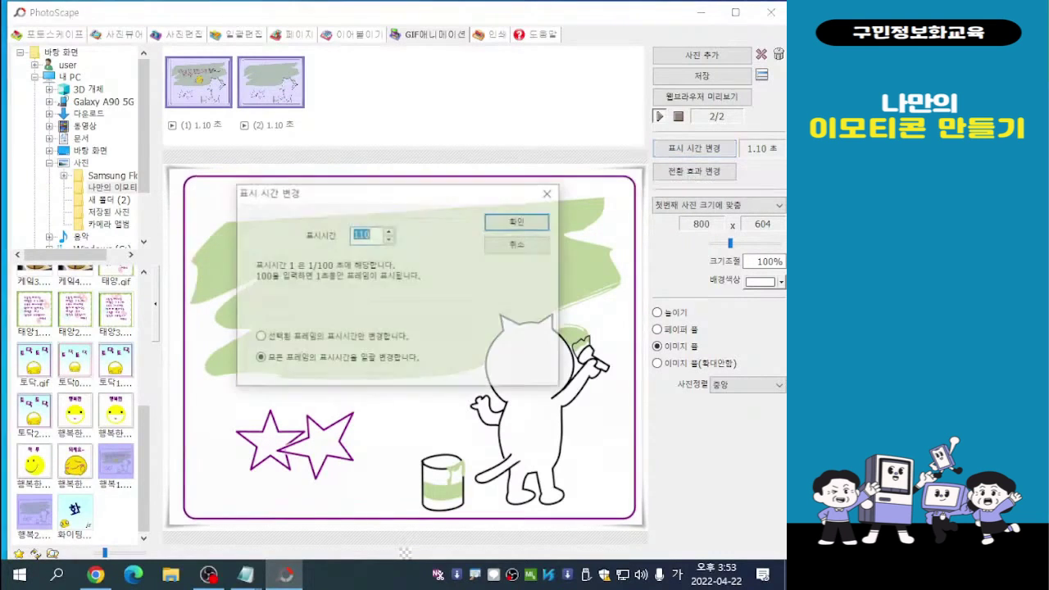
{"action": "left_click_drag", "start_coordinate": [361, 193], "coordinate": [614, 36]}
{"action": "left_click", "coordinate": [560, 77]}
{"action": "double_click", "coordinate": [558, 77]}
{"action": "type", "text": "90"}
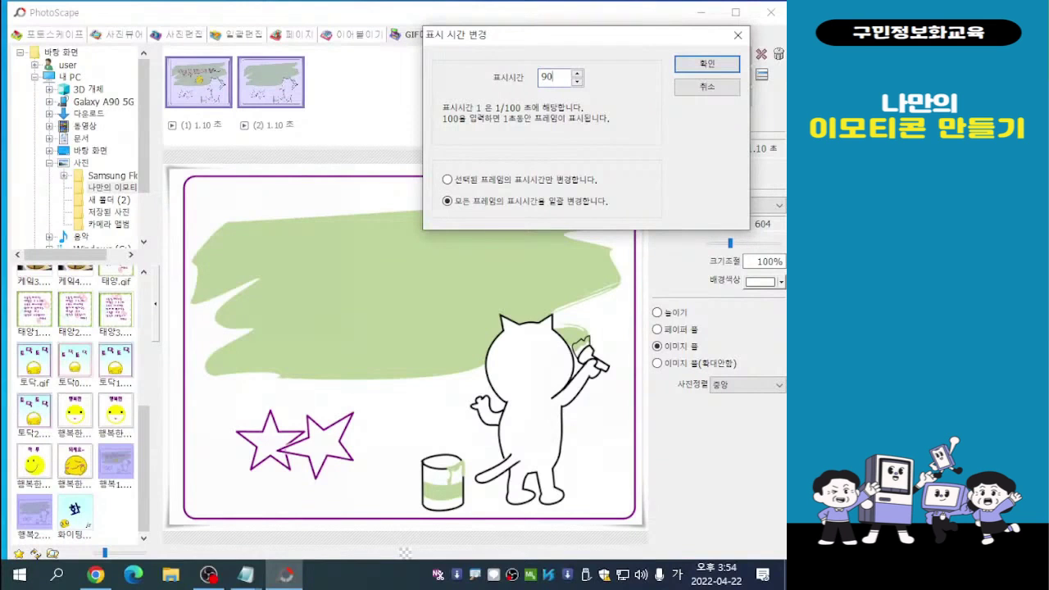
{"action": "left_click", "coordinate": [708, 64]}
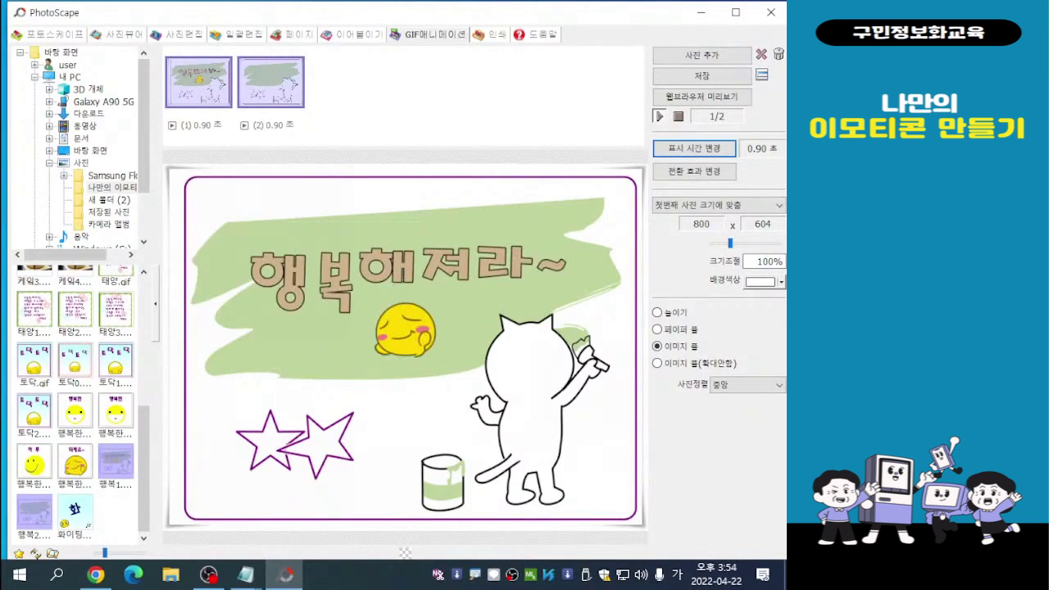
{"action": "key", "text": "space"}
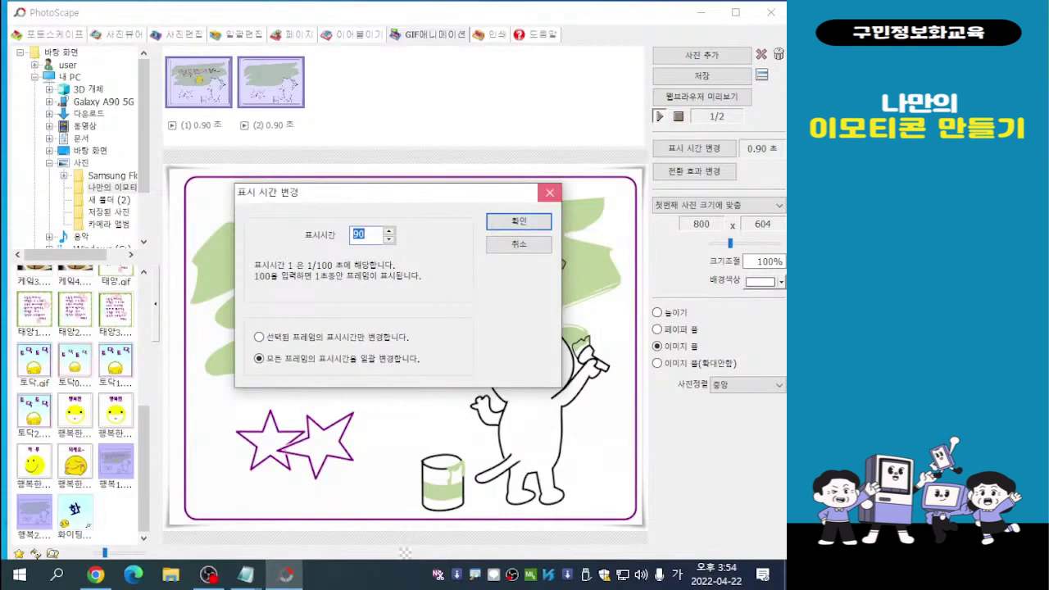
{"action": "left_click", "coordinate": [549, 192]}
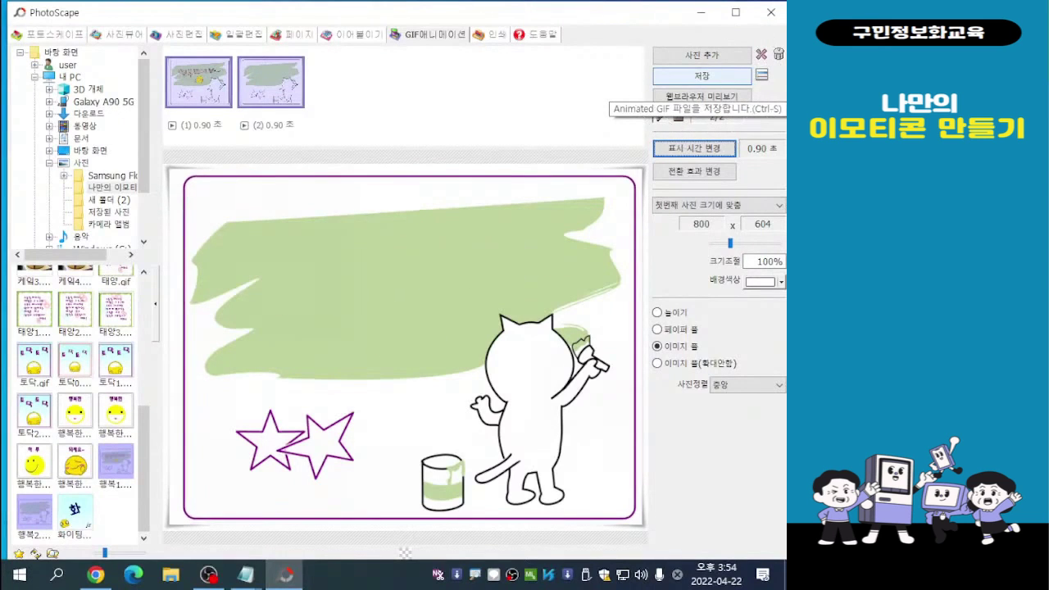
- Save the animation as a GIF named 행복 in the 나만의 이모티콘 folder, accepting the 800x604 canvas size
{"action": "left_click", "coordinate": [702, 78]}
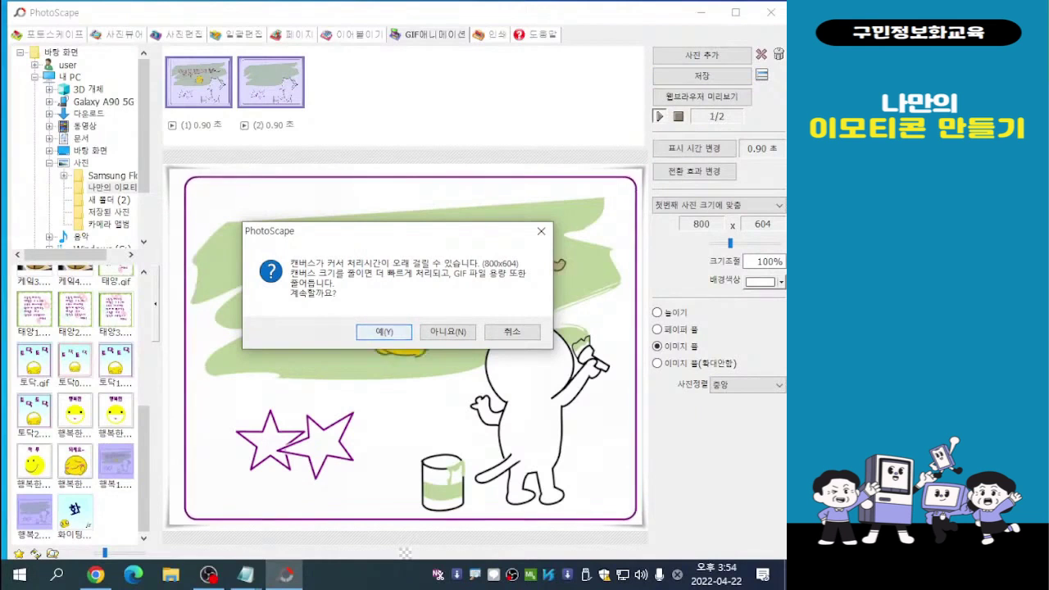
{"action": "key", "text": "Return"}
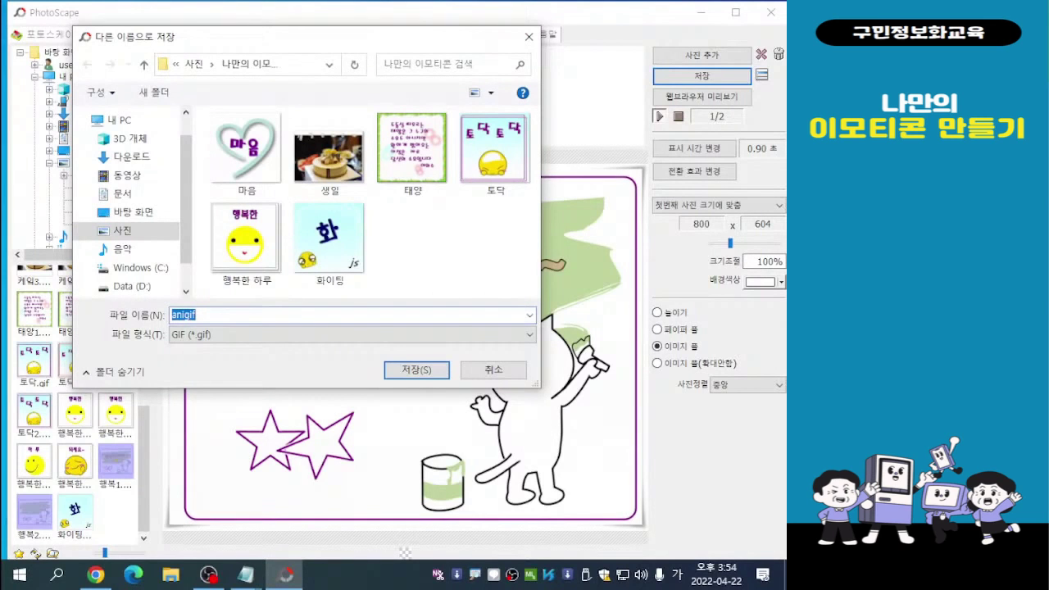
{"action": "left_click_drag", "start_coordinate": [343, 39], "coordinate": [365, 47]}
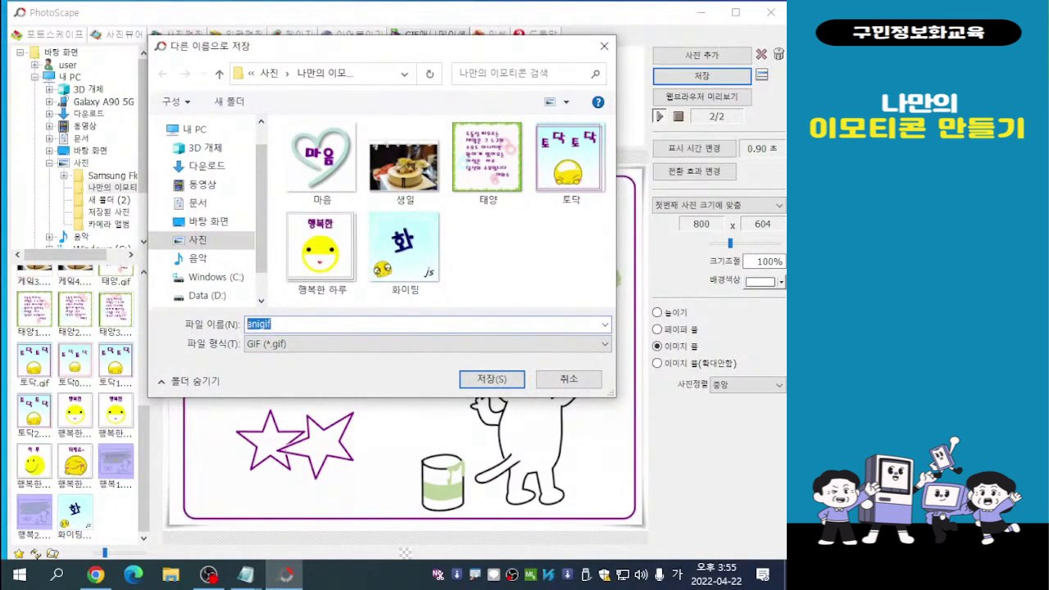
{"action": "type", "text": "행ㅂ"}
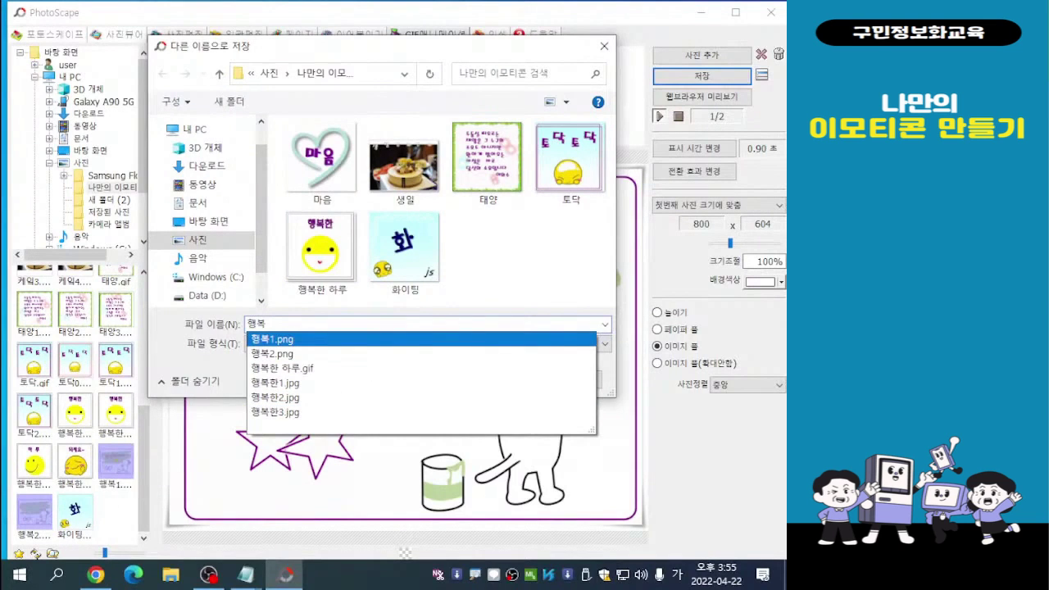
{"action": "key", "text": "Return"}
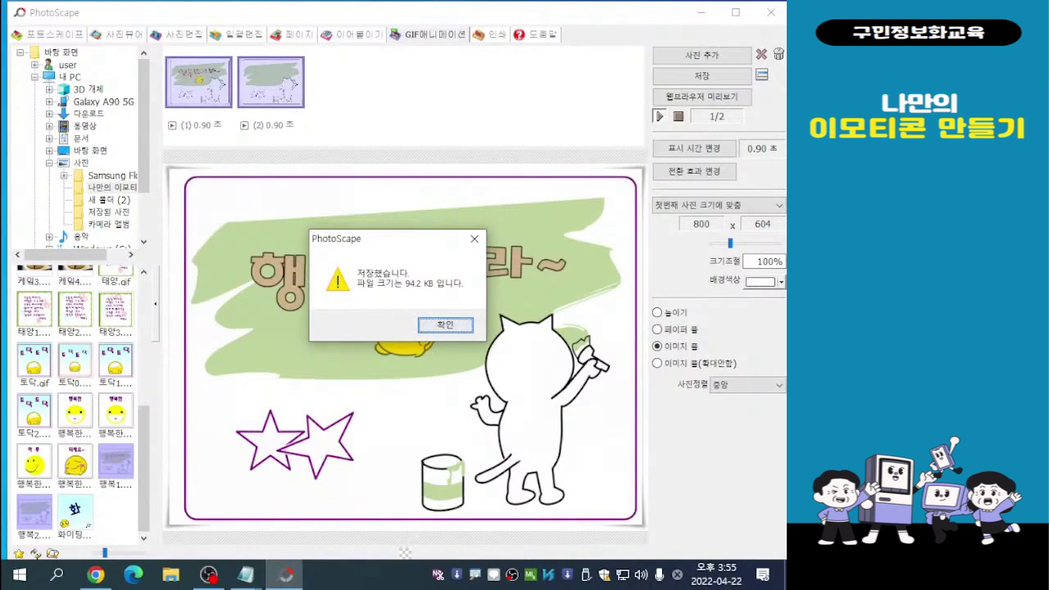
{"action": "left_click", "coordinate": [445, 325]}
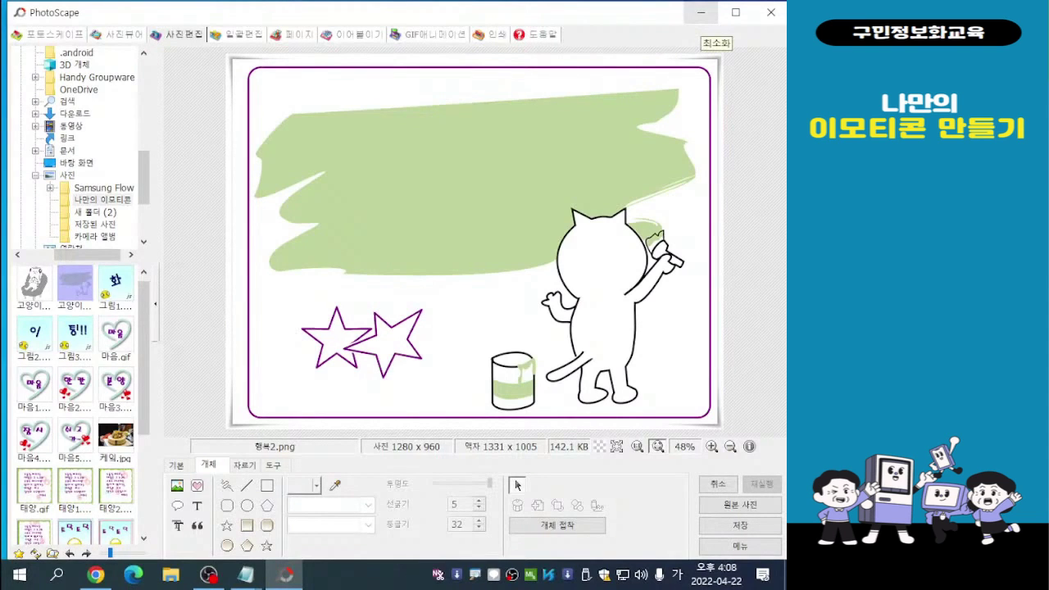
- Switch to Microsoft Edge and open the Pixabay website through a web search for vlrtkkqpdl
{"action": "left_click", "coordinate": [700, 12]}
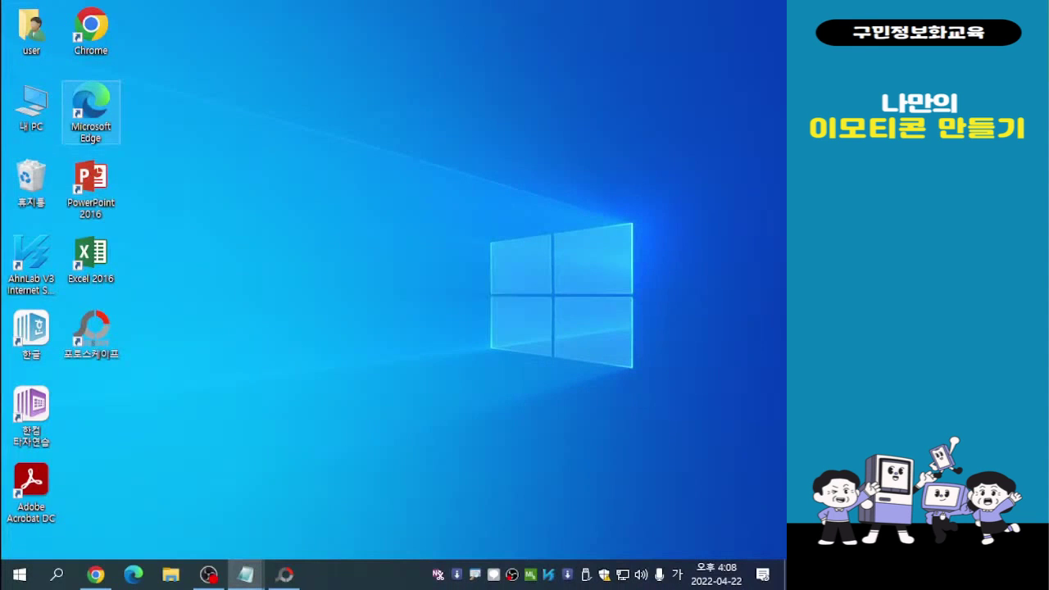
{"action": "double_click", "coordinate": [90, 106]}
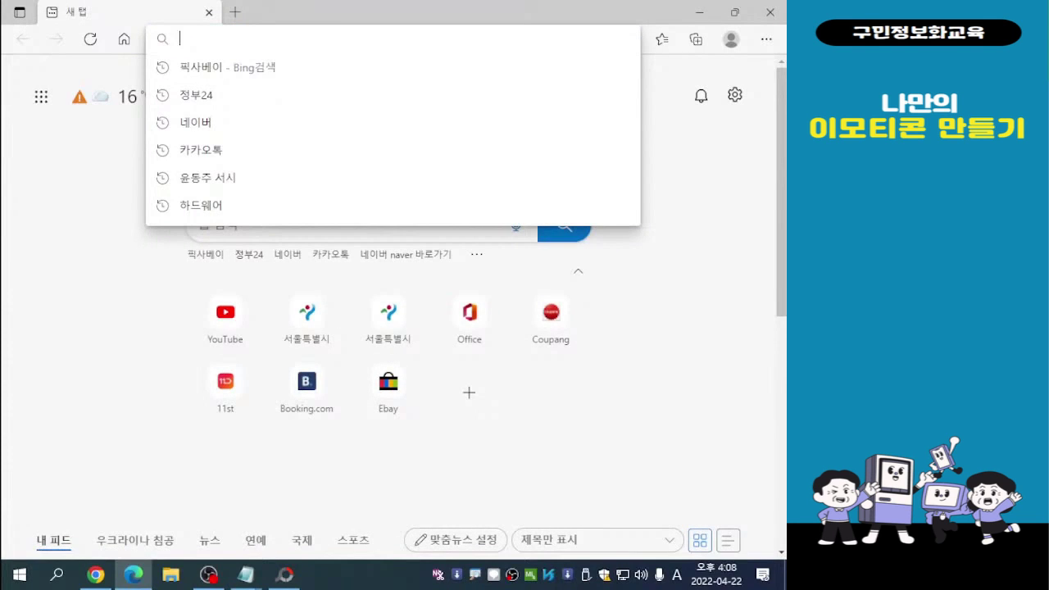
{"action": "type", "text": "vlrtkkqpdl"}
{"action": "key", "text": "Return"}
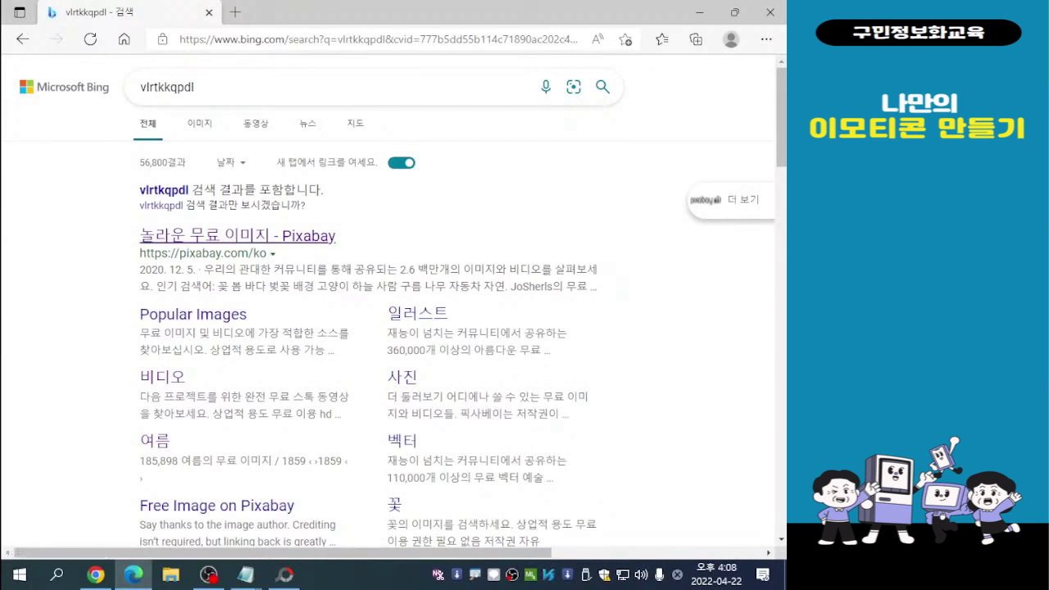
{"action": "left_click", "coordinate": [238, 237]}
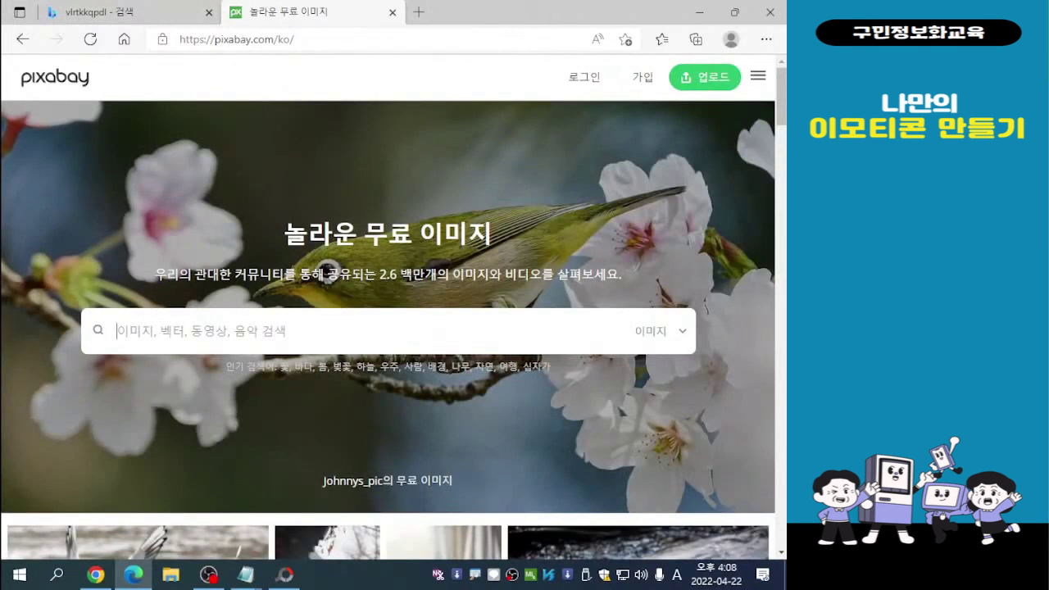
- Search Pixabay for images of 비타민
{"action": "scroll", "coordinate": [393, 307], "scroll_direction": "down", "scroll_amount": 2}
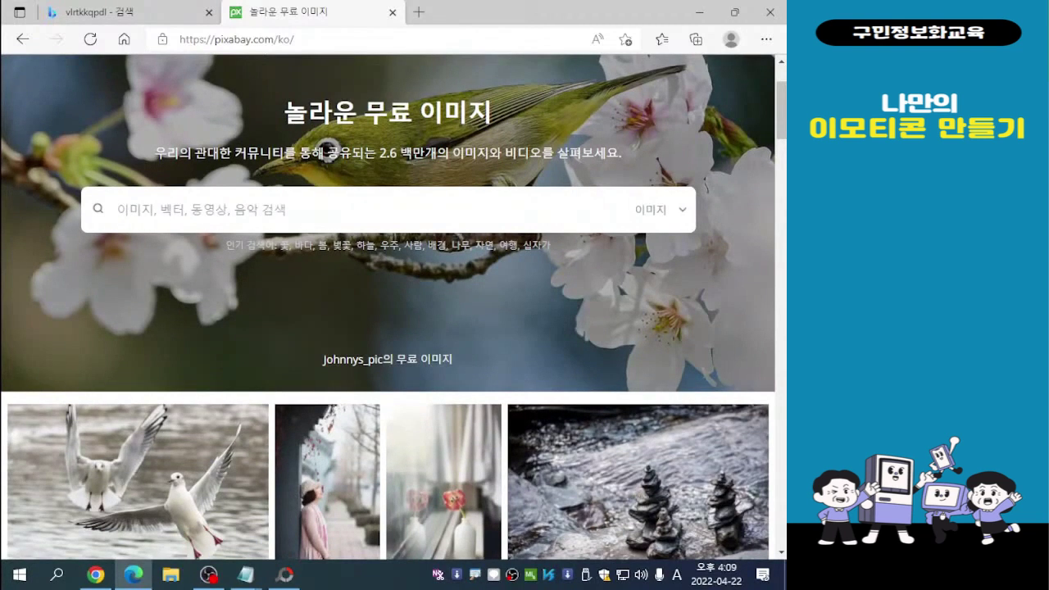
{"action": "key", "text": "ctrl"}
{"action": "key", "text": "ctrl"}
{"action": "type", "text": "q"}
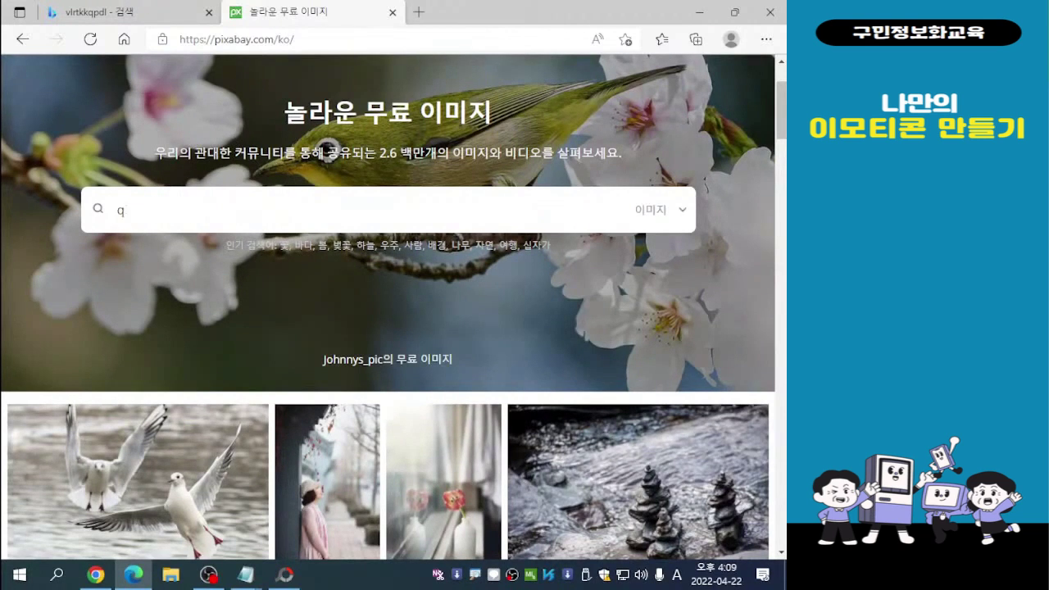
{"action": "key", "text": "BackSpace"}
{"action": "type", "text": "비타민"}
{"action": "key", "text": "Return"}
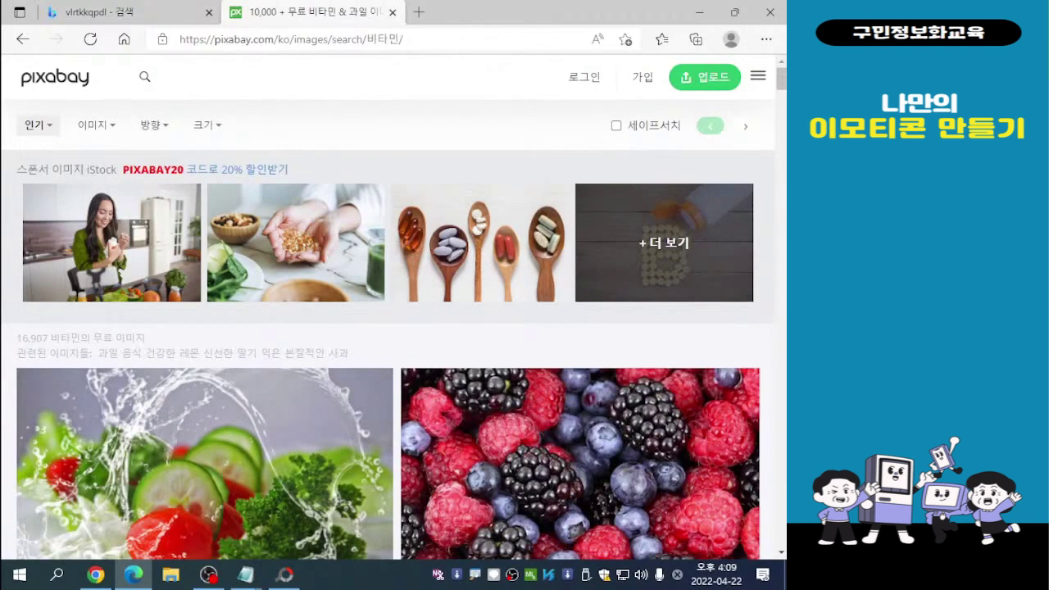
- Download the photo of vegetables with splashing water from the 비타민 results as a 1920×1221 JPG, passing the robot check
{"action": "scroll", "coordinate": [393, 309], "scroll_direction": "down", "scroll_amount": 4}
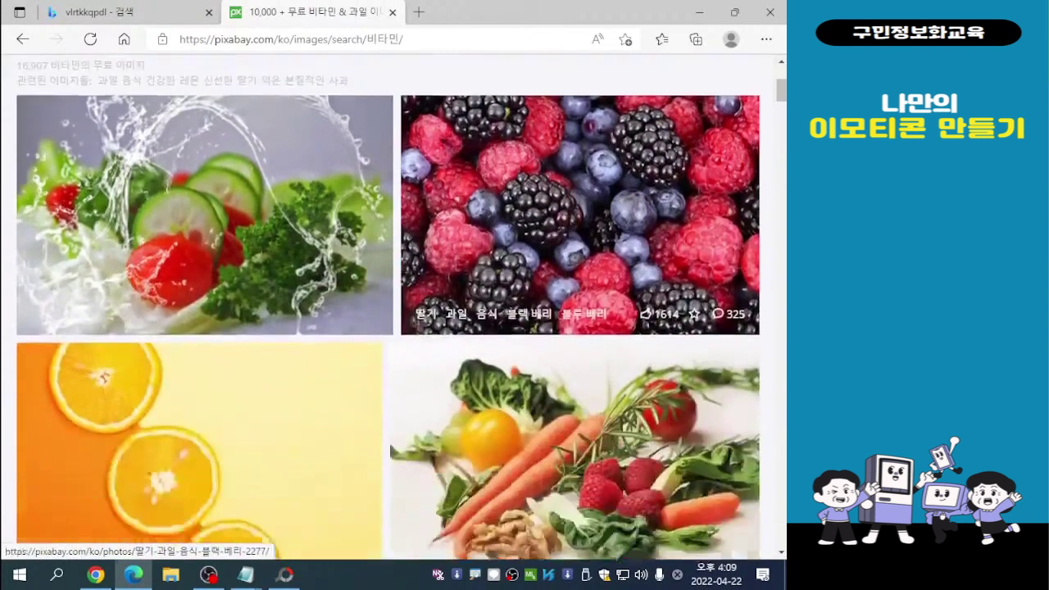
{"action": "scroll", "coordinate": [390, 308], "scroll_direction": "down", "scroll_amount": 3}
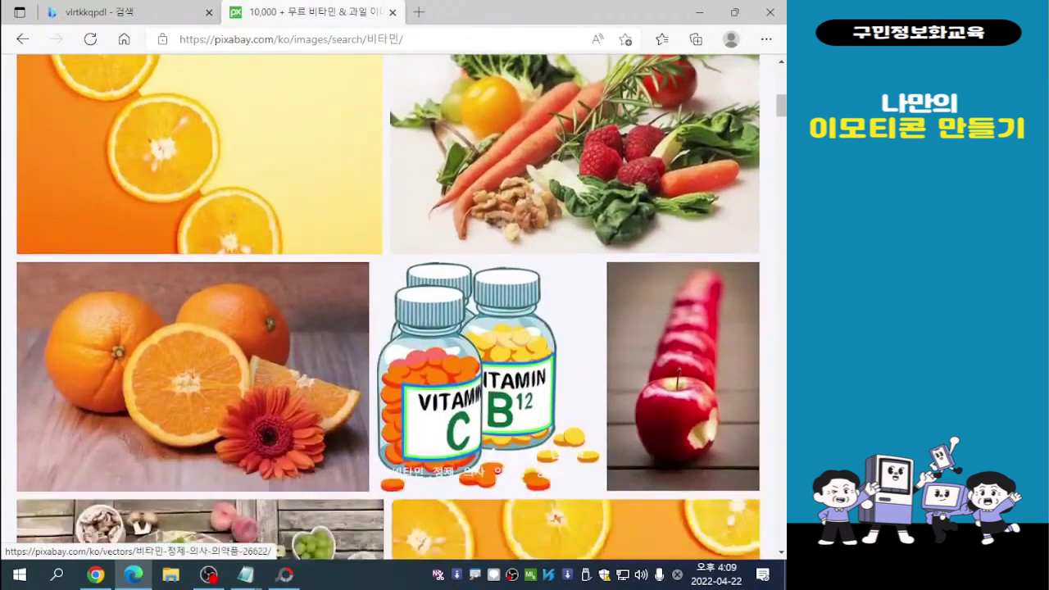
{"action": "scroll", "coordinate": [394, 309], "scroll_direction": "up", "scroll_amount": 5}
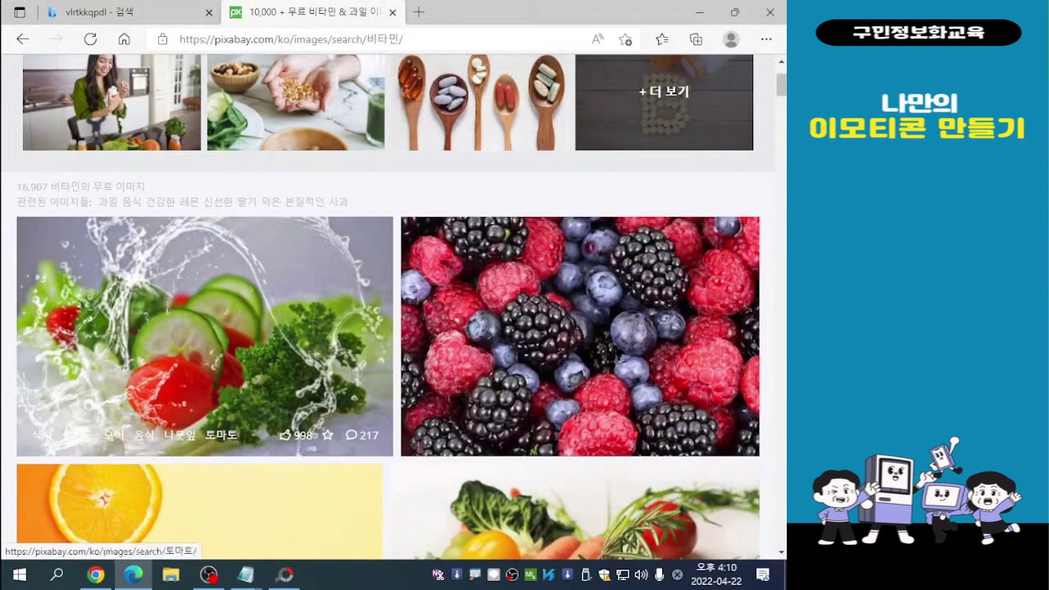
{"action": "scroll", "coordinate": [398, 278], "scroll_direction": "down", "scroll_amount": 2}
{"action": "scroll", "coordinate": [393, 308], "scroll_direction": "up", "scroll_amount": 2}
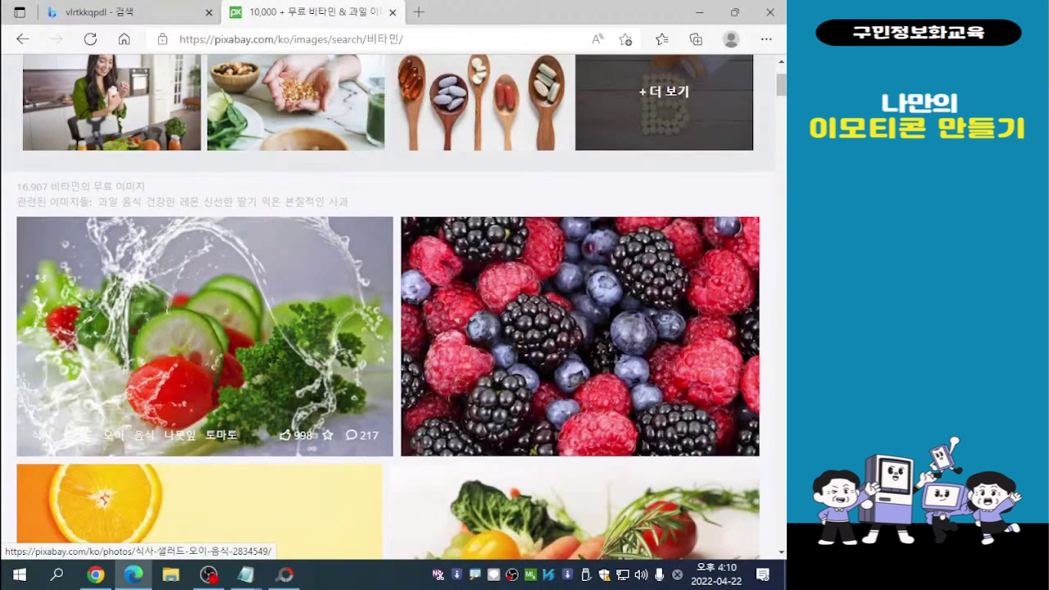
{"action": "left_click", "coordinate": [205, 336]}
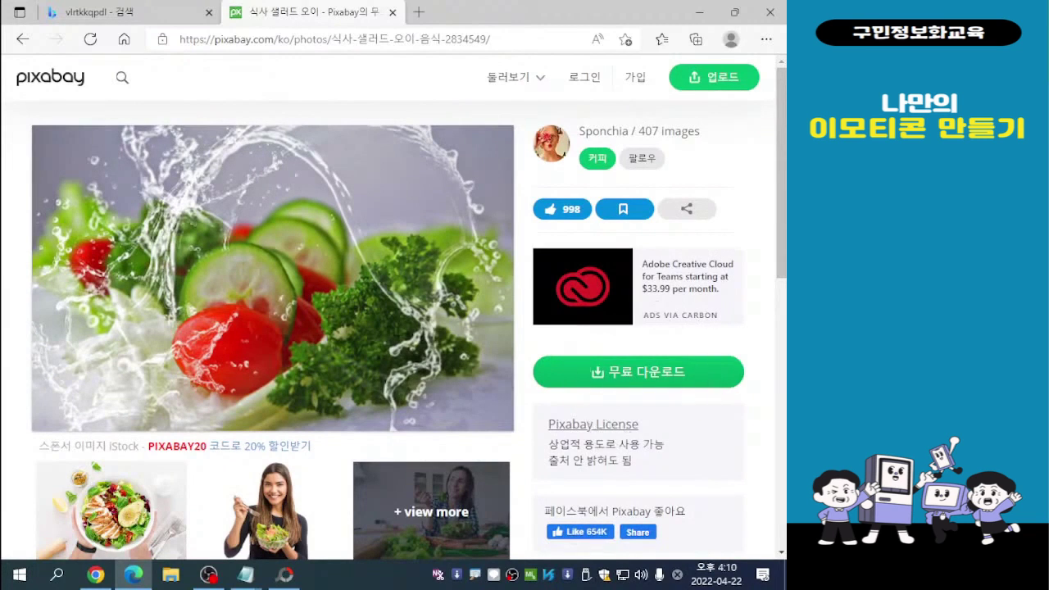
{"action": "left_click", "coordinate": [639, 371]}
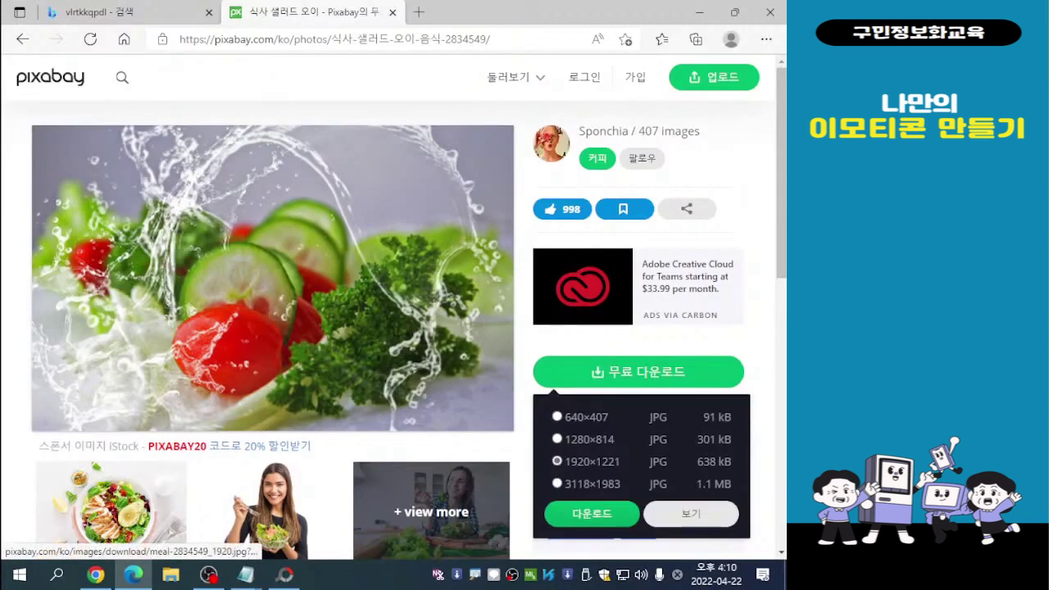
{"action": "left_click", "coordinate": [592, 514]}
{"action": "left_click", "coordinate": [293, 324]}
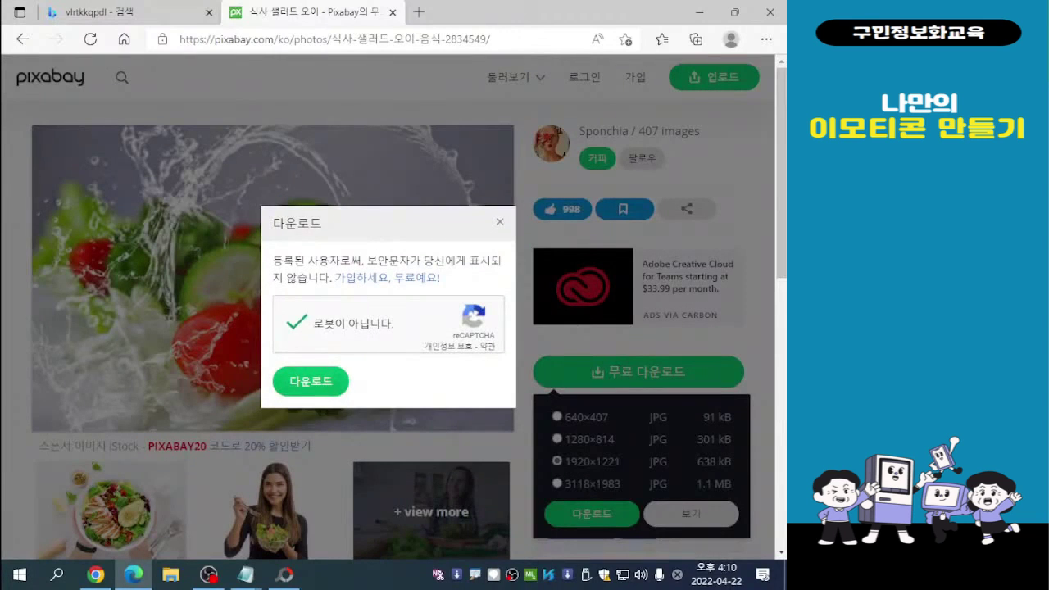
{"action": "left_click", "coordinate": [311, 382]}
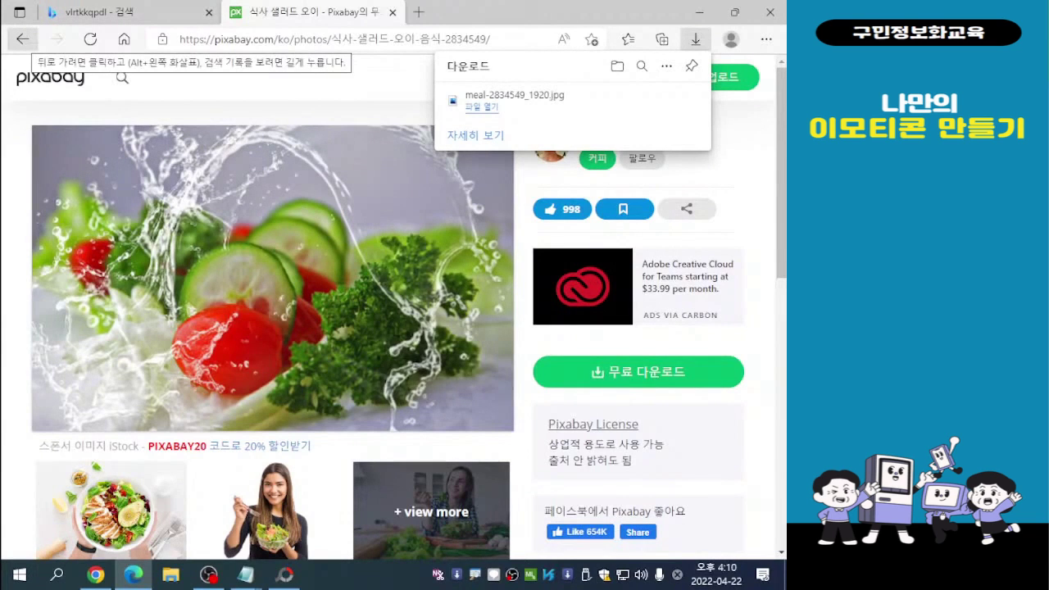
- Return to the 비타민 results and download the photo of oranges with a red flower as a 1920×1251 JPG, passing the robot check
{"action": "left_click", "coordinate": [22, 39]}
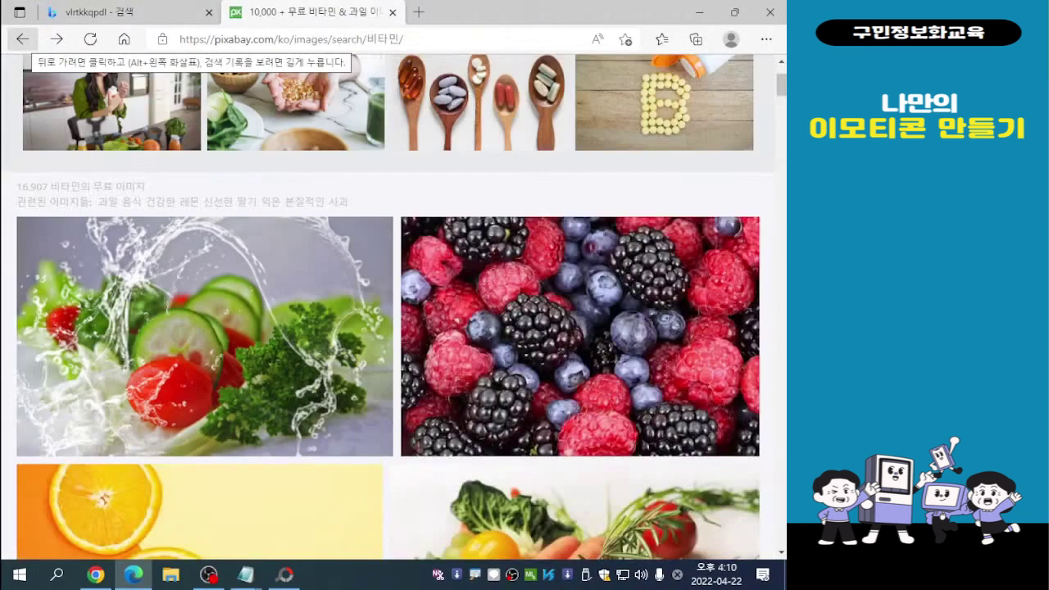
{"action": "scroll", "coordinate": [385, 311], "scroll_direction": "down", "scroll_amount": 5}
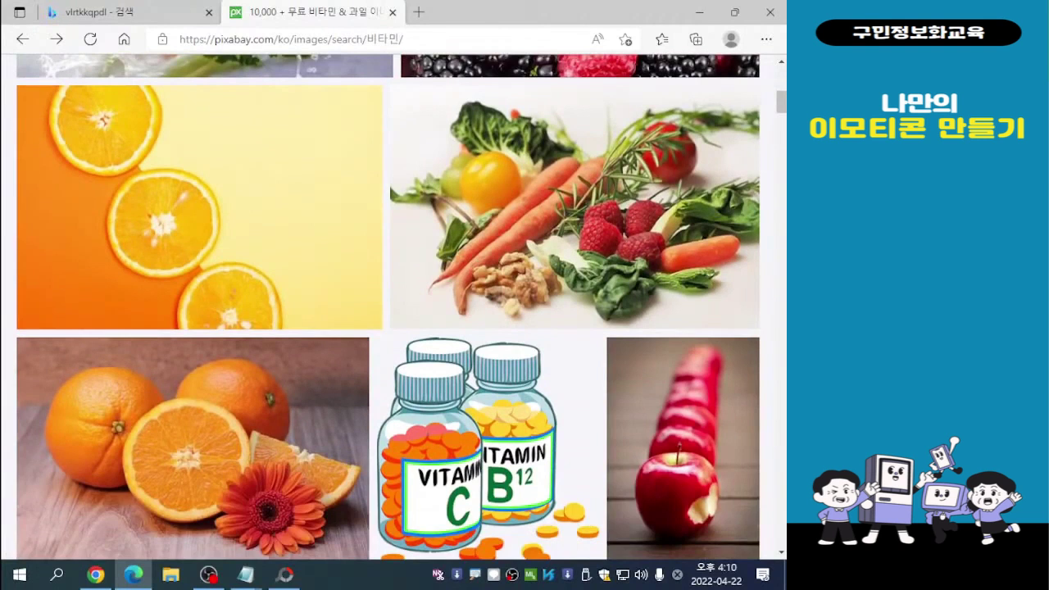
{"action": "scroll", "coordinate": [197, 286], "scroll_direction": "up", "scroll_amount": 1}
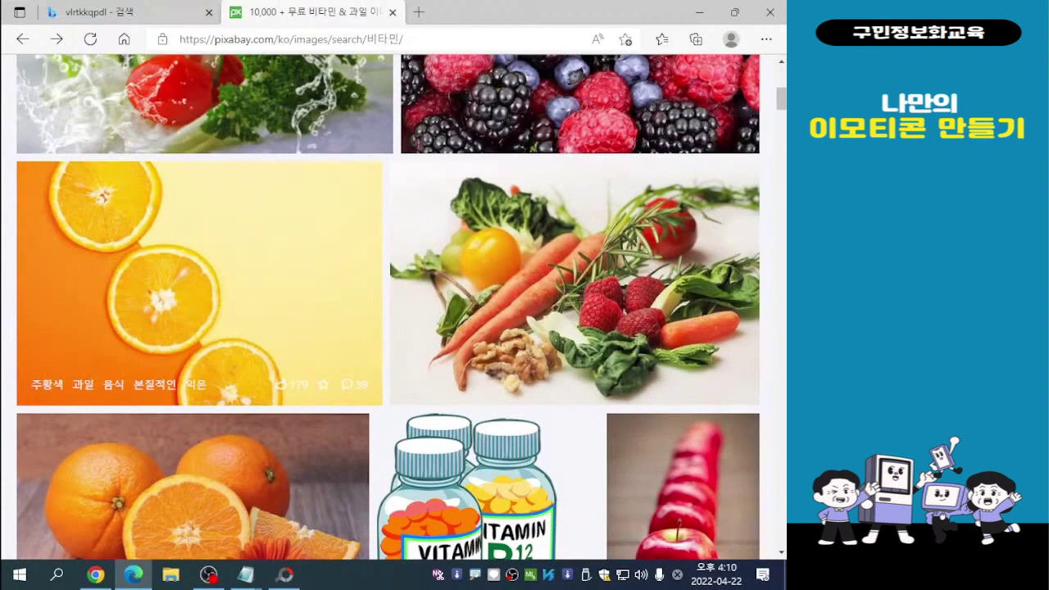
{"action": "scroll", "coordinate": [197, 328], "scroll_direction": "down", "scroll_amount": 2}
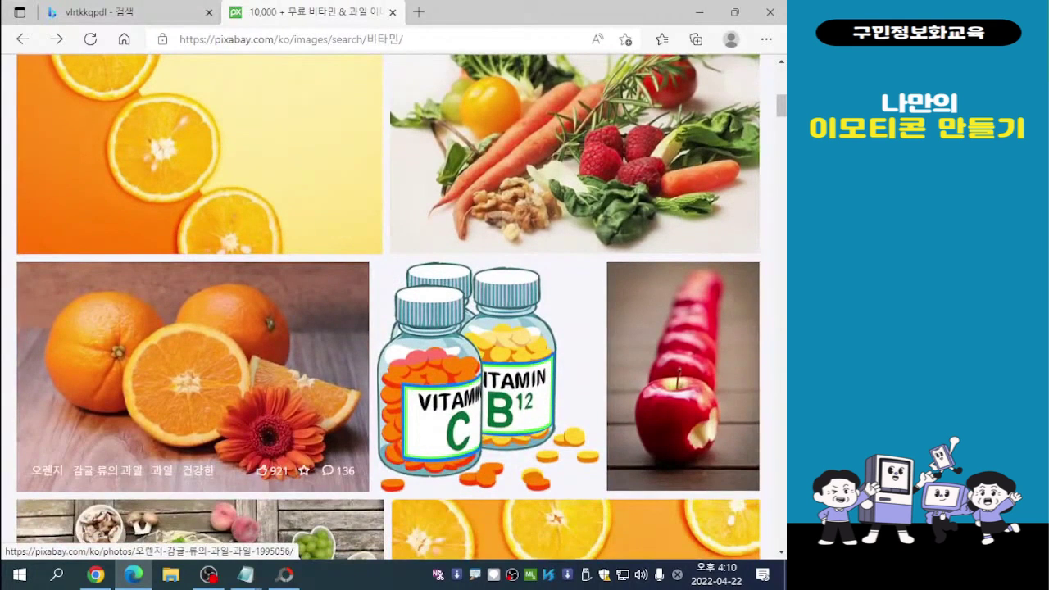
{"action": "left_click", "coordinate": [196, 345]}
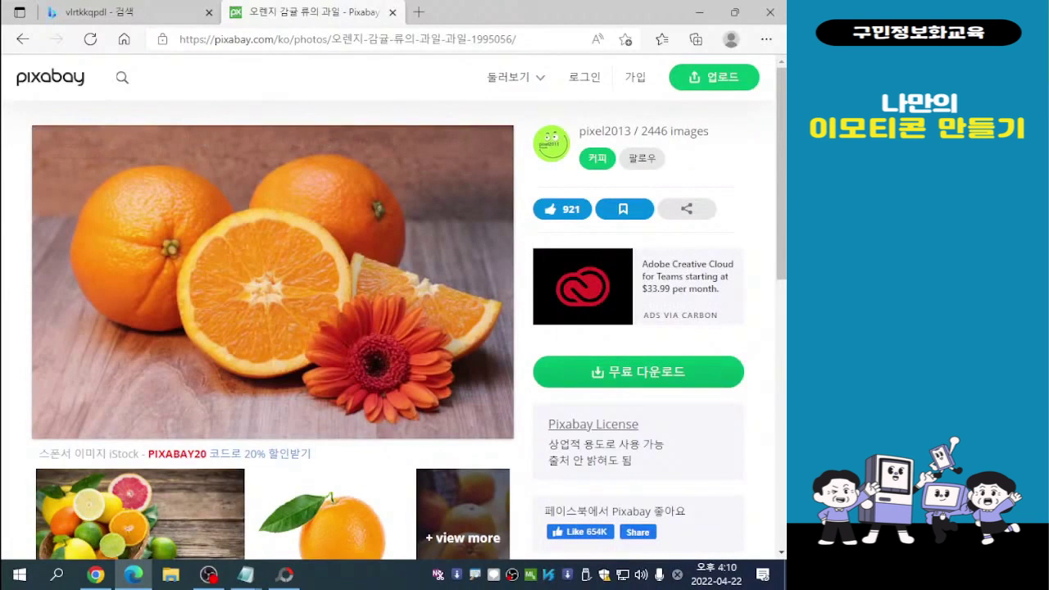
{"action": "left_click", "coordinate": [636, 374]}
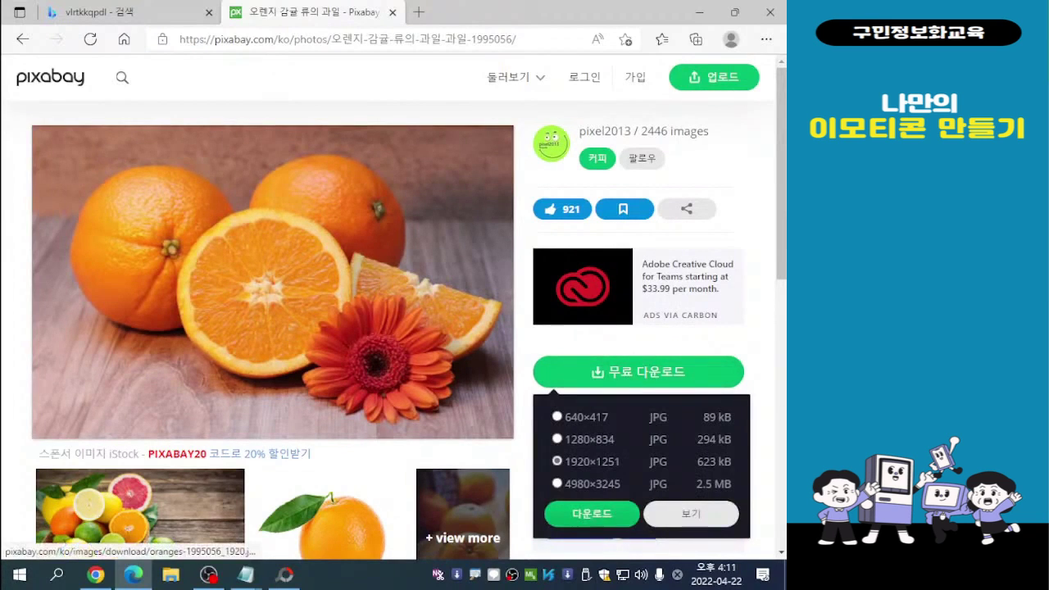
{"action": "left_click", "coordinate": [592, 514]}
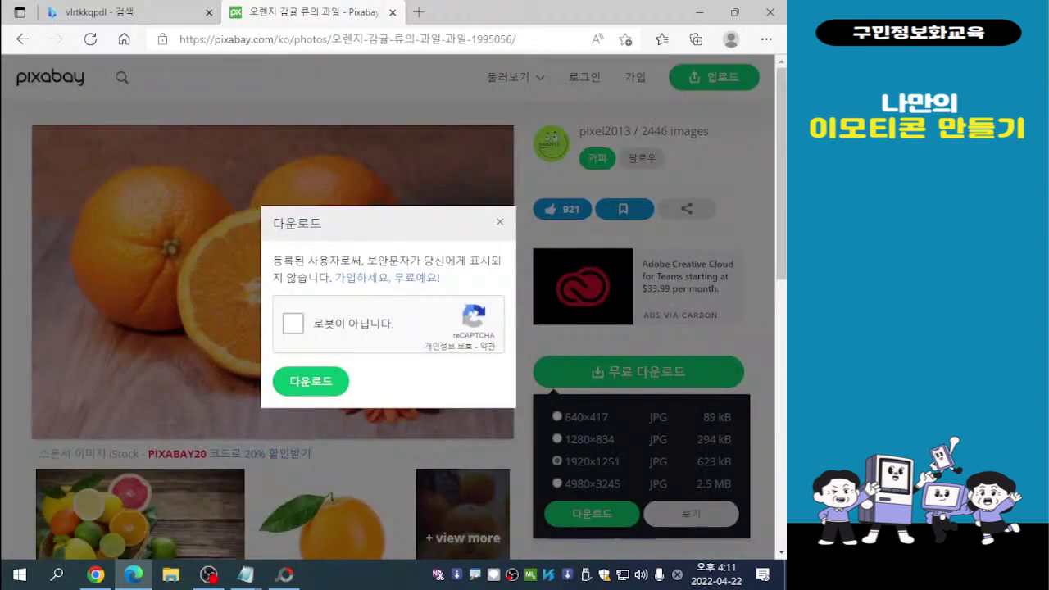
{"action": "left_click", "coordinate": [292, 324]}
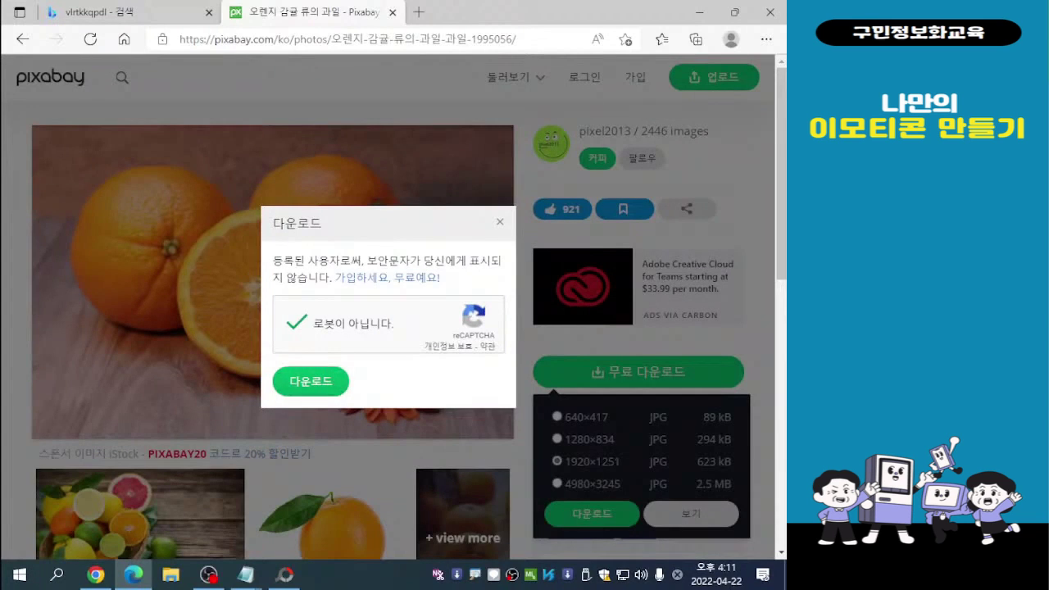
{"action": "left_click", "coordinate": [310, 381]}
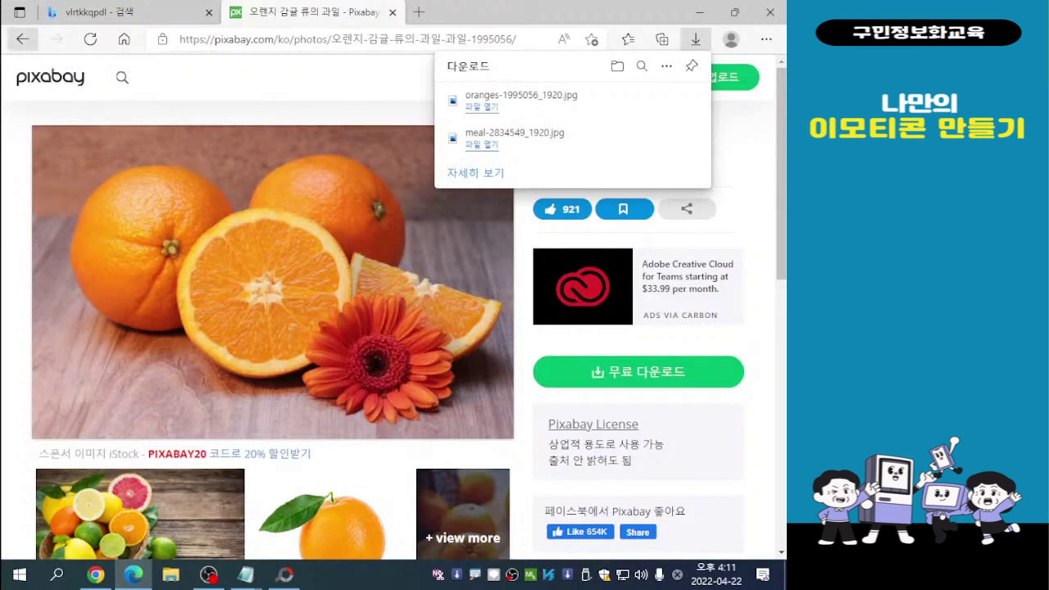
- Return to the 비타민 results and look through the fruit and vegetable images for another suitable picture
{"action": "left_click", "coordinate": [22, 38]}
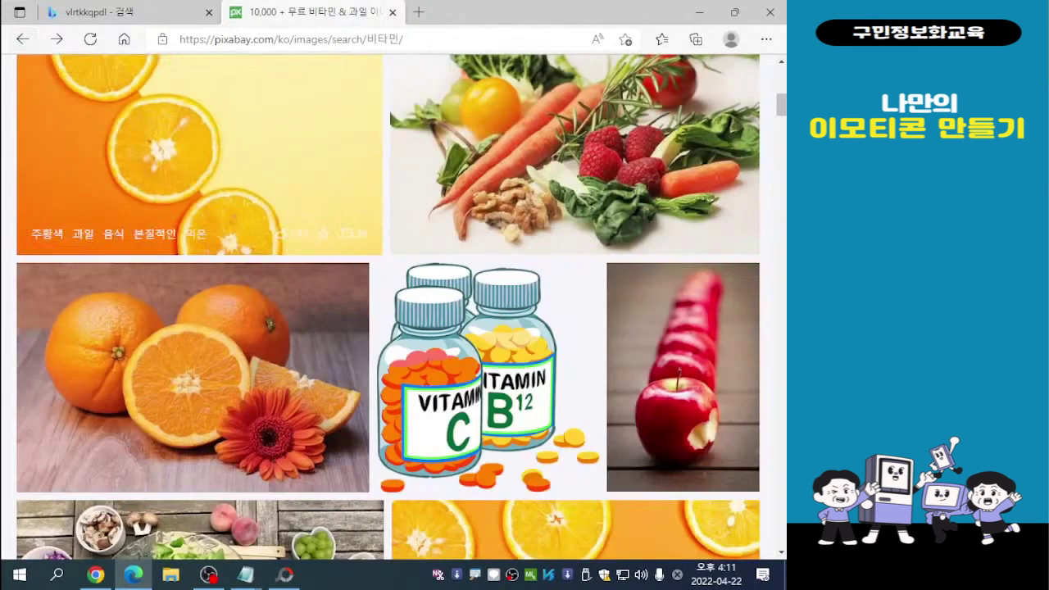
{"action": "scroll", "coordinate": [197, 394], "scroll_direction": "down", "scroll_amount": 3}
{"action": "scroll", "coordinate": [196, 393], "scroll_direction": "down", "scroll_amount": 3}
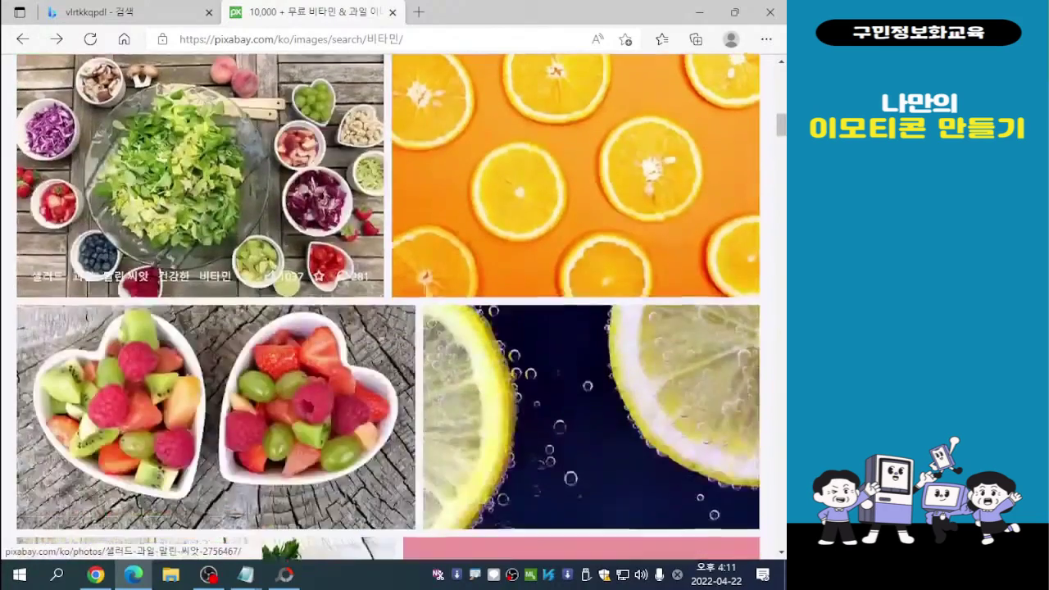
{"action": "scroll", "coordinate": [197, 393], "scroll_direction": "down", "scroll_amount": 3}
{"action": "scroll", "coordinate": [197, 393], "scroll_direction": "down", "scroll_amount": 6}
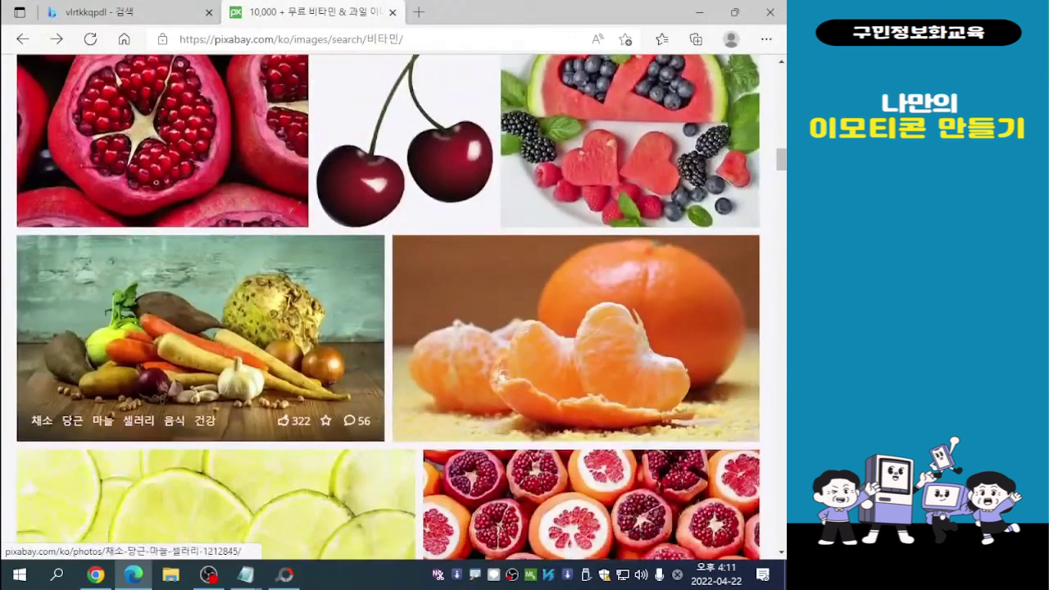
{"action": "scroll", "coordinate": [197, 394], "scroll_direction": "down", "scroll_amount": 2}
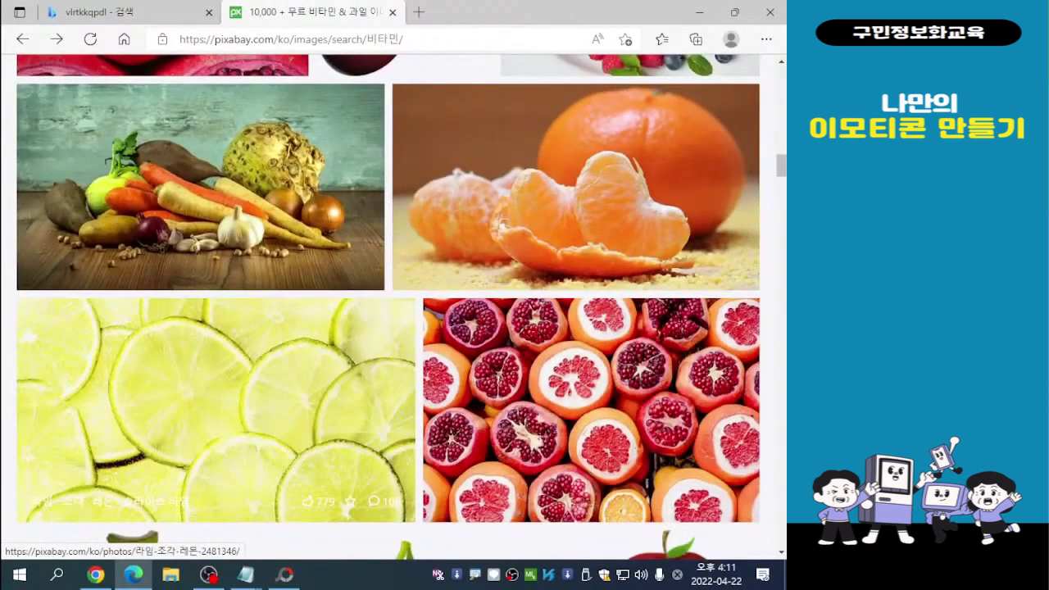
{"action": "scroll", "coordinate": [196, 328], "scroll_direction": "down", "scroll_amount": 2}
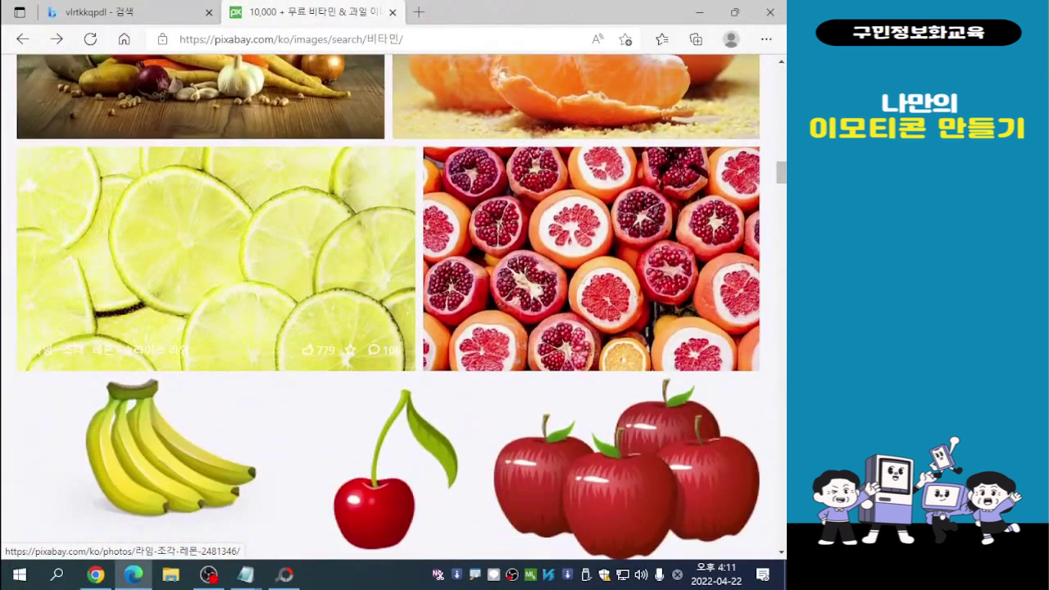
{"action": "scroll", "coordinate": [197, 328], "scroll_direction": "up", "scroll_amount": 6}
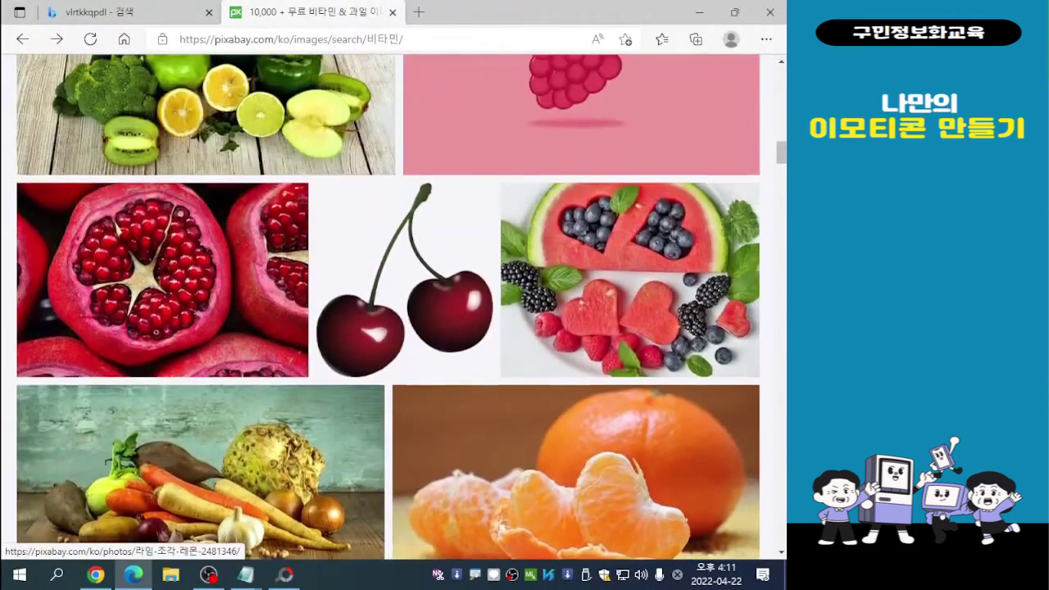
{"action": "scroll", "coordinate": [197, 328], "scroll_direction": "up", "scroll_amount": 5}
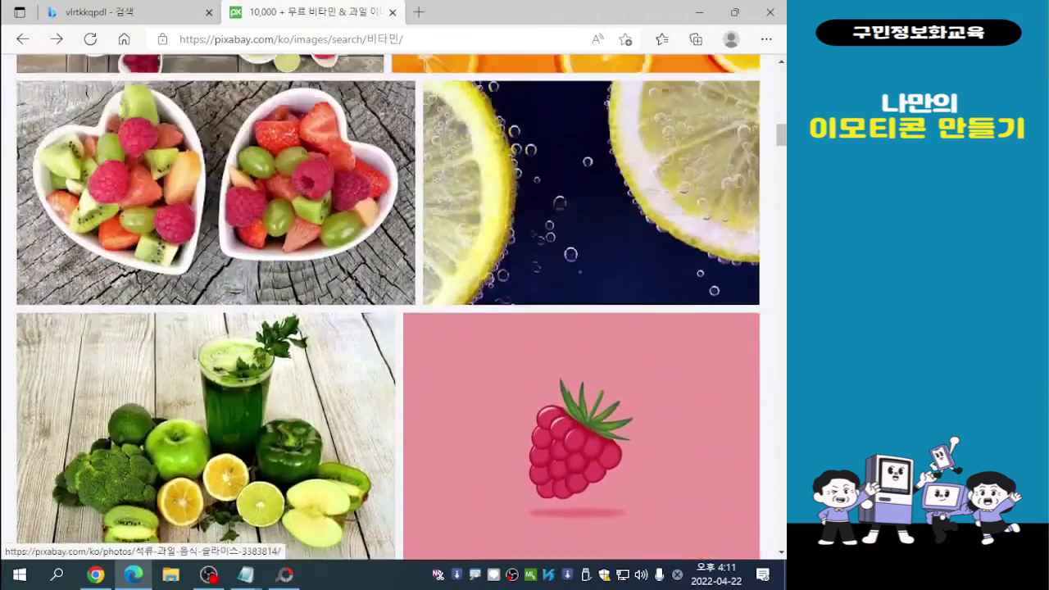
{"action": "scroll", "coordinate": [197, 328], "scroll_direction": "up", "scroll_amount": 5}
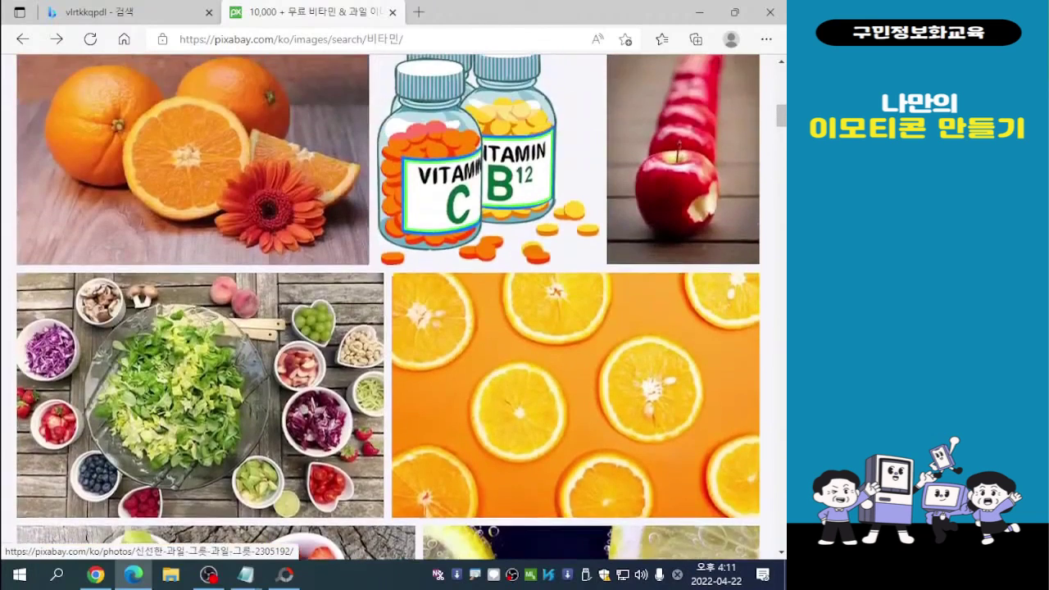
{"action": "scroll", "coordinate": [573, 394], "scroll_direction": "down", "scroll_amount": 1}
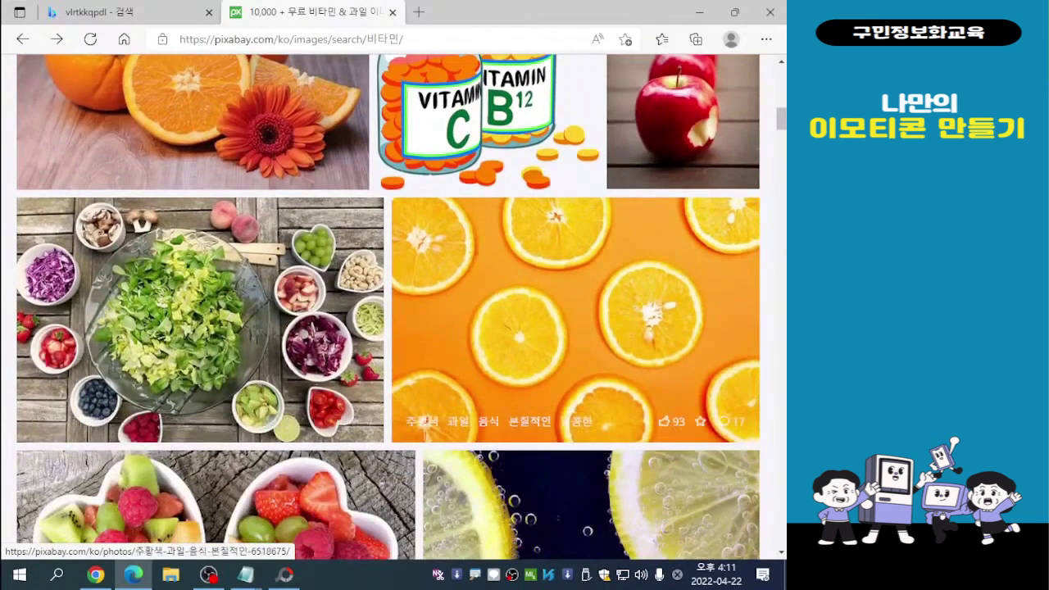
{"action": "scroll", "coordinate": [574, 393], "scroll_direction": "up", "scroll_amount": 2}
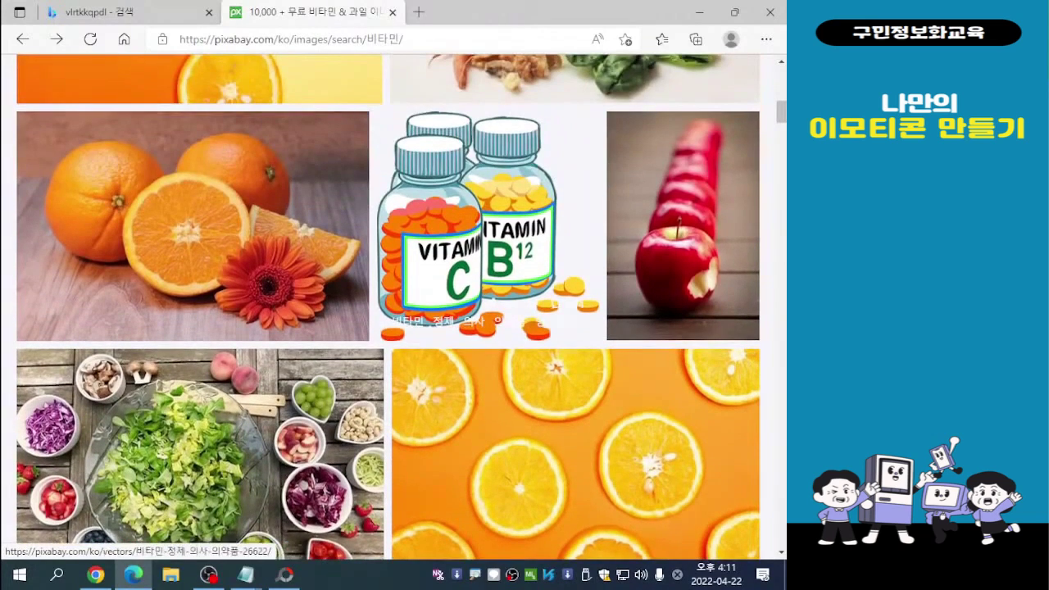
{"action": "scroll", "coordinate": [492, 246], "scroll_direction": "up", "scroll_amount": 7}
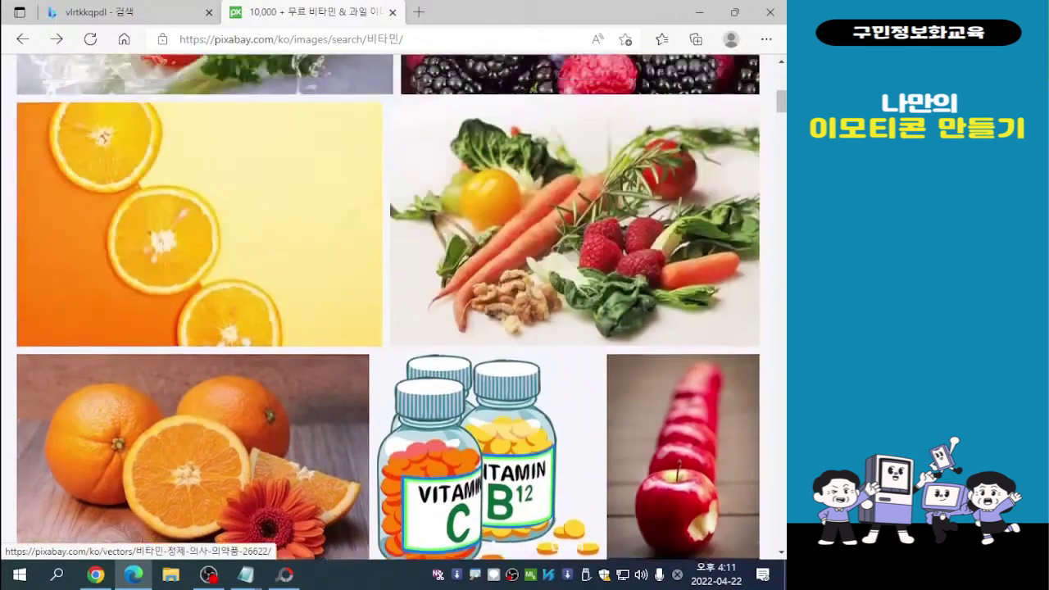
{"action": "scroll", "coordinate": [574, 262], "scroll_direction": "down", "scroll_amount": 1}
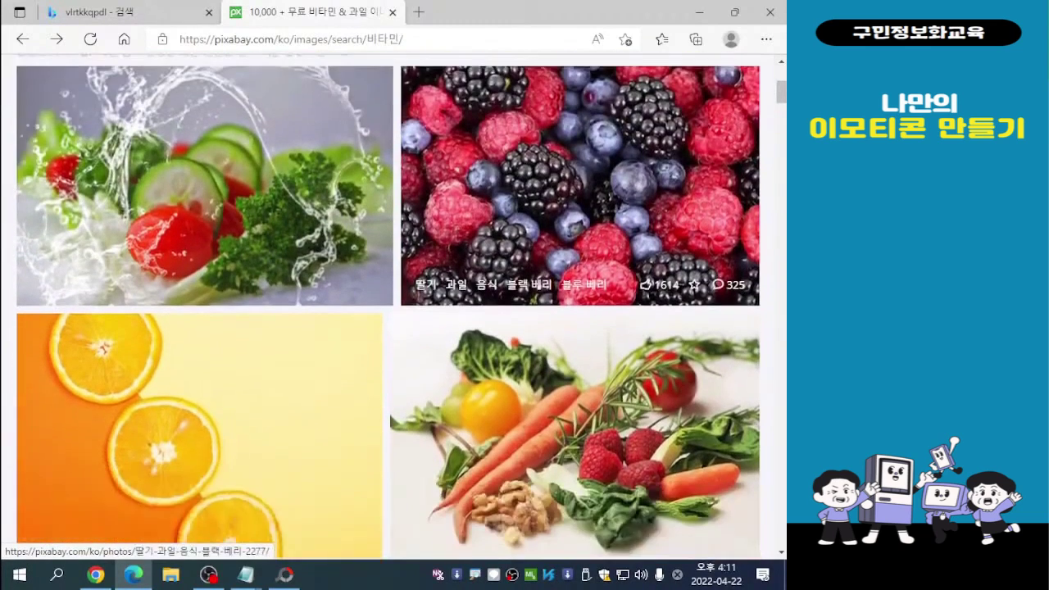
- Download the photo of raspberries, blackberries and blueberries from the 비타민 results as a 1920×1280 JPG, passing the robot check
{"action": "scroll", "coordinate": [574, 245], "scroll_direction": "up", "scroll_amount": 1}
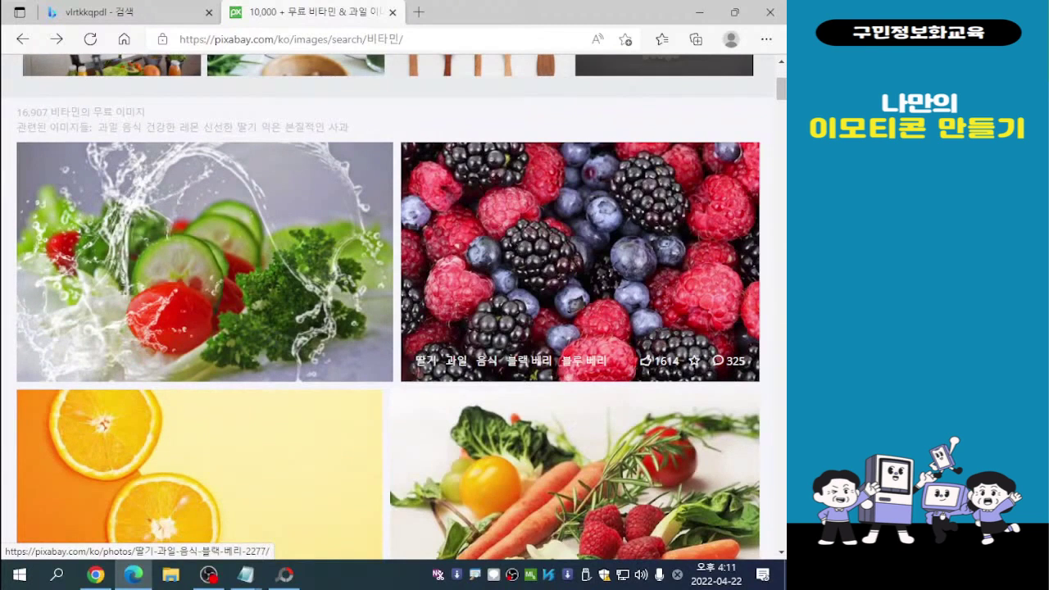
{"action": "left_click", "coordinate": [579, 263]}
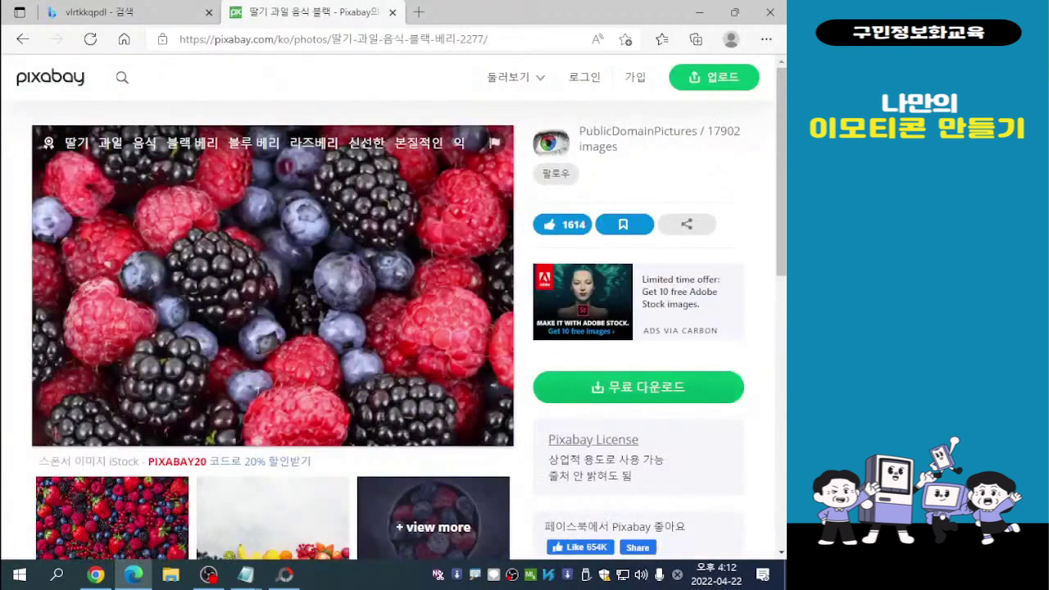
{"action": "left_click", "coordinate": [638, 387]}
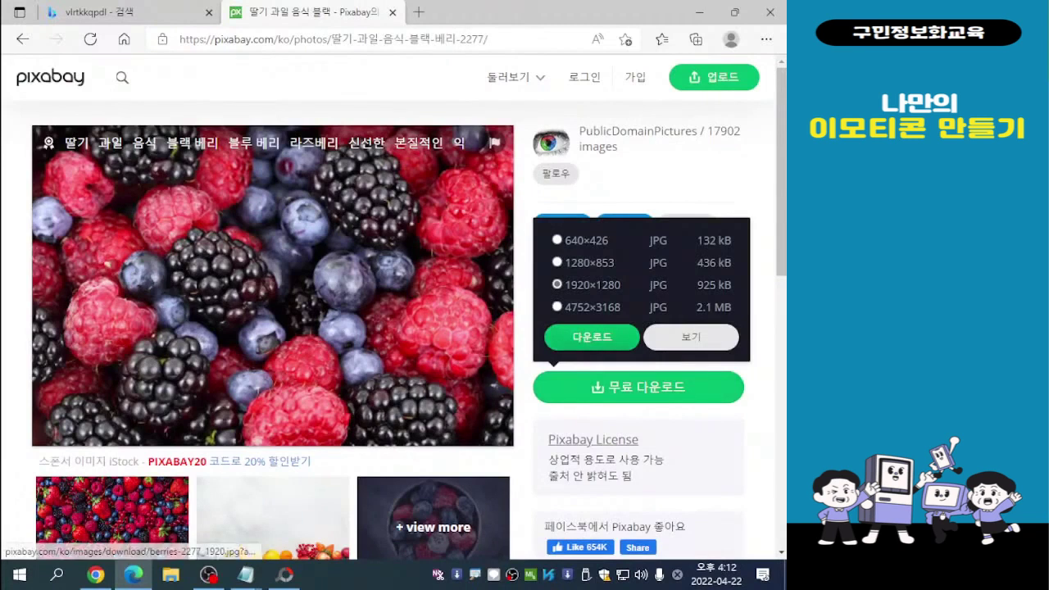
{"action": "left_click", "coordinate": [592, 336]}
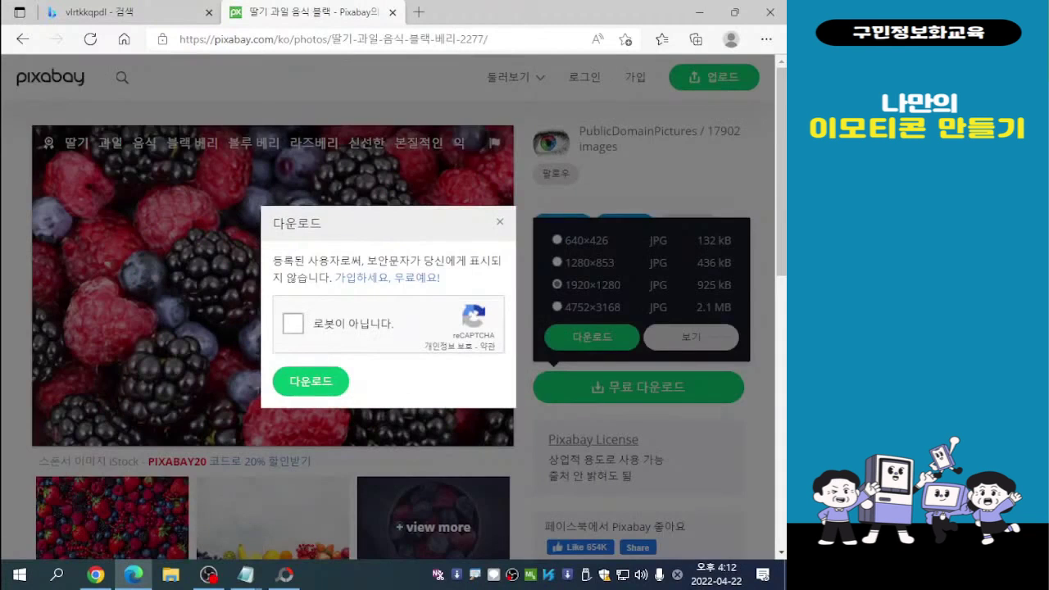
{"action": "left_click", "coordinate": [292, 323]}
{"action": "left_click", "coordinate": [310, 381]}
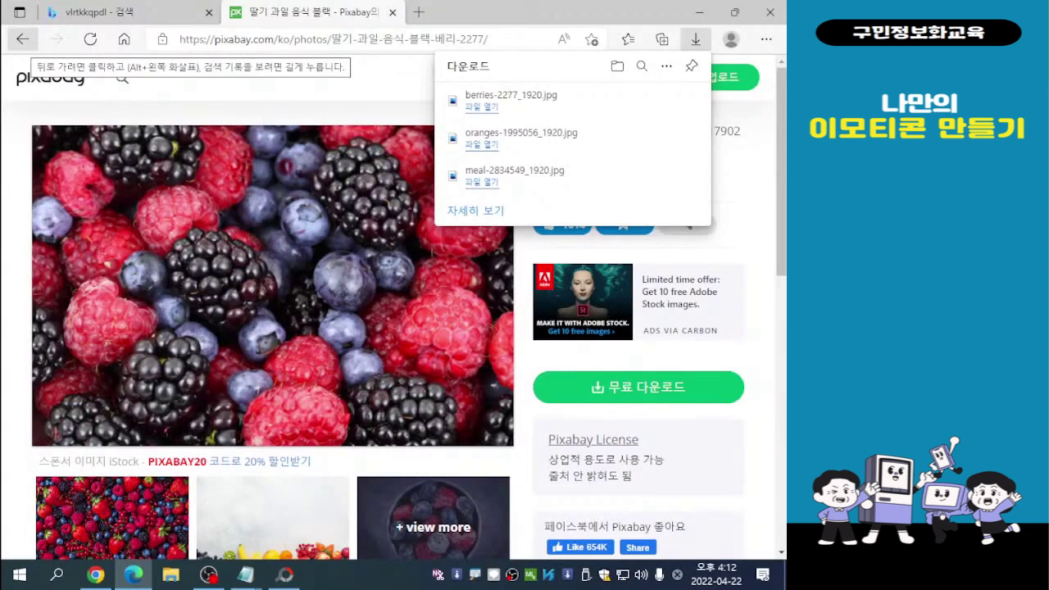
- Return to the 비타민 results and download the photo of lime slices as a 1920×1079 JPG, passing the robot check
{"action": "left_click", "coordinate": [23, 39]}
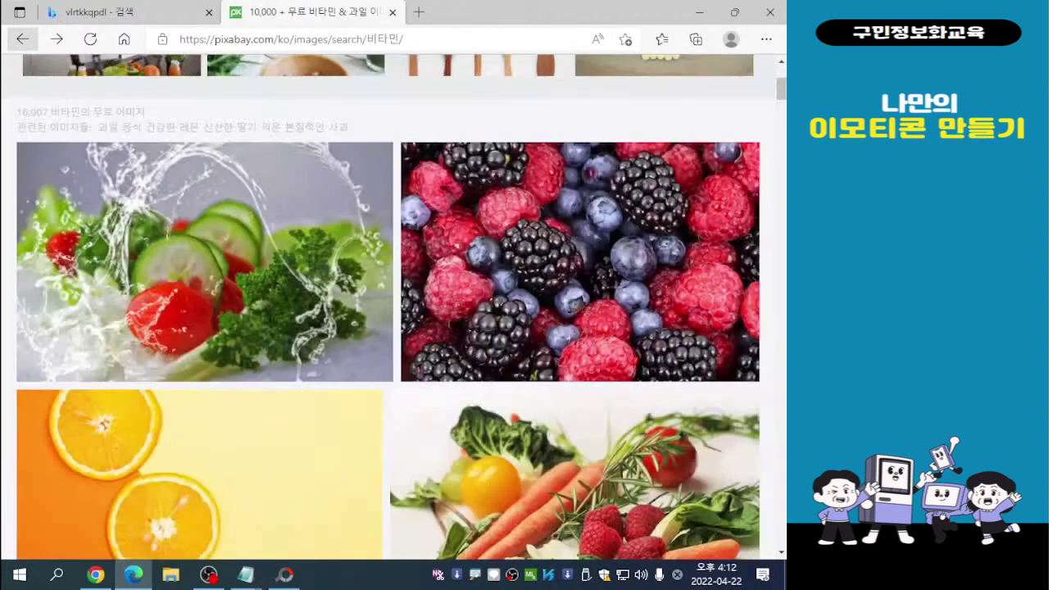
{"action": "scroll", "coordinate": [197, 491], "scroll_direction": "down", "scroll_amount": 5}
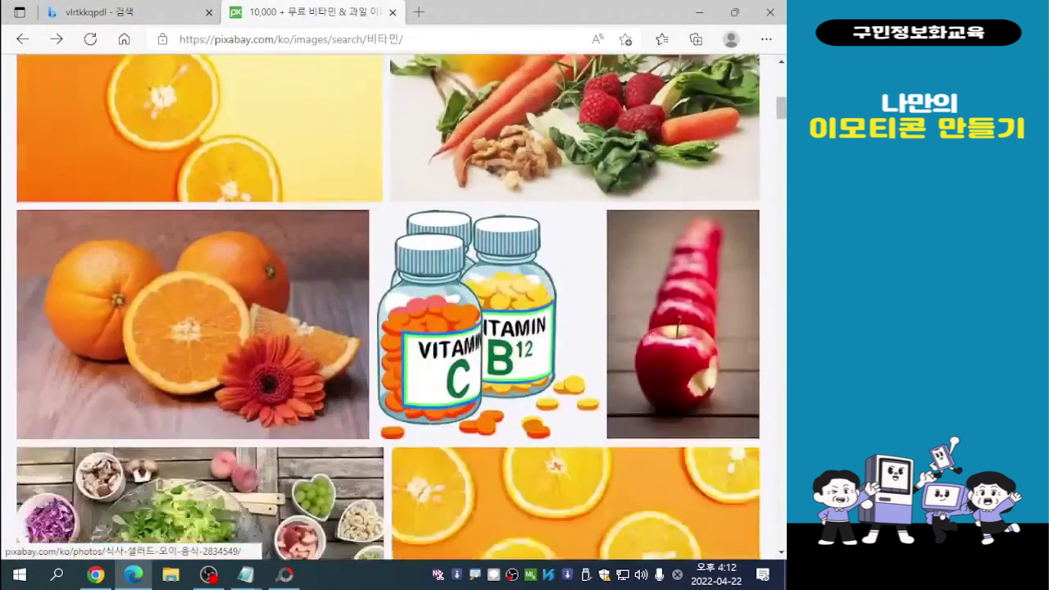
{"action": "scroll", "coordinate": [197, 369], "scroll_direction": "down", "scroll_amount": 8}
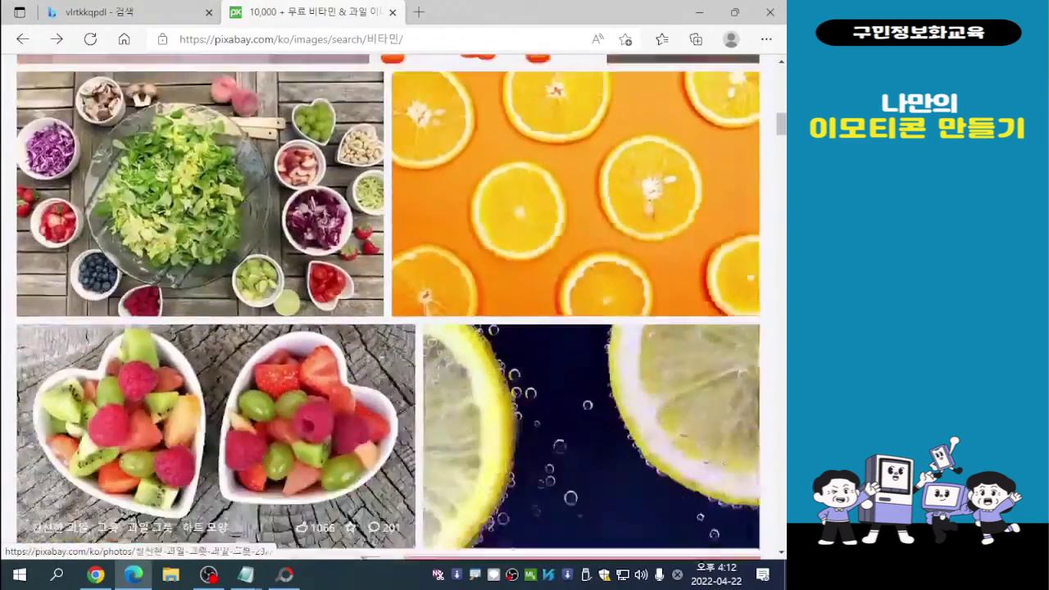
{"action": "scroll", "coordinate": [109, 366], "scroll_direction": "down", "scroll_amount": 6}
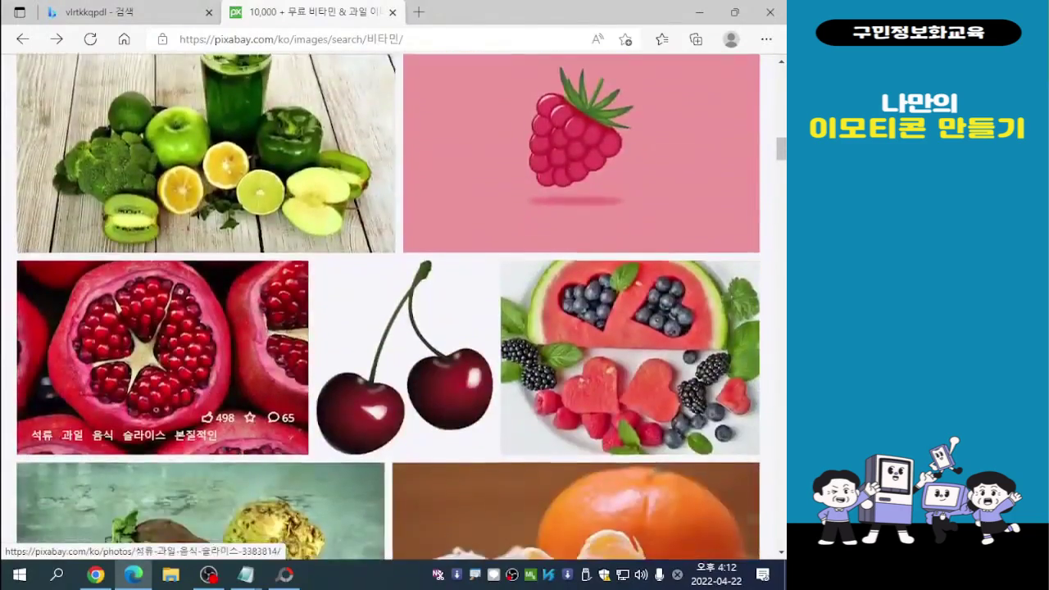
{"action": "scroll", "coordinate": [109, 366], "scroll_direction": "down", "scroll_amount": 1}
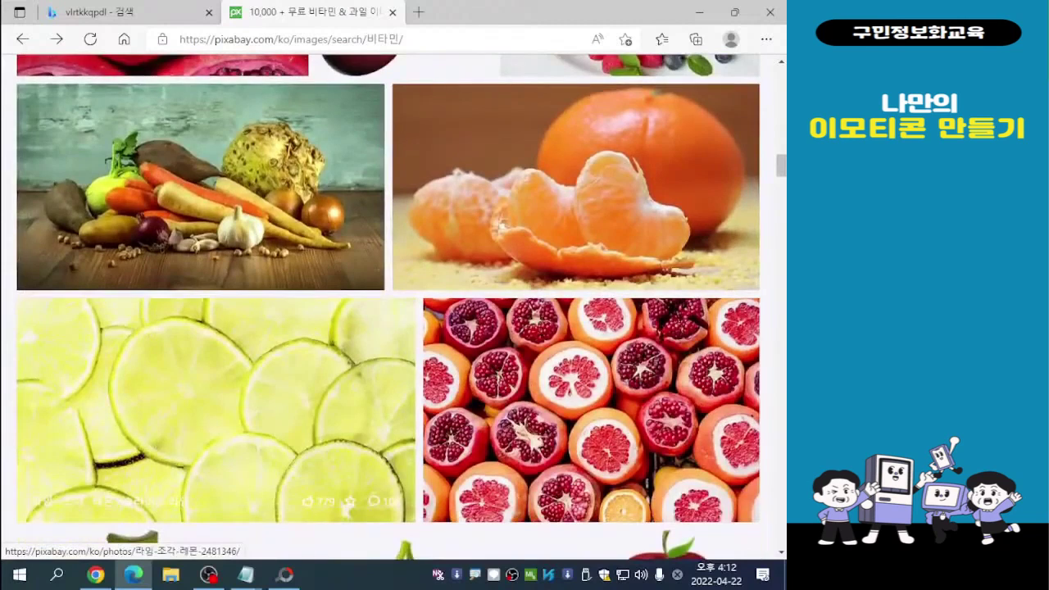
{"action": "scroll", "coordinate": [109, 366], "scroll_direction": "down", "scroll_amount": 2}
{"action": "scroll", "coordinate": [217, 295], "scroll_direction": "up", "scroll_amount": 1}
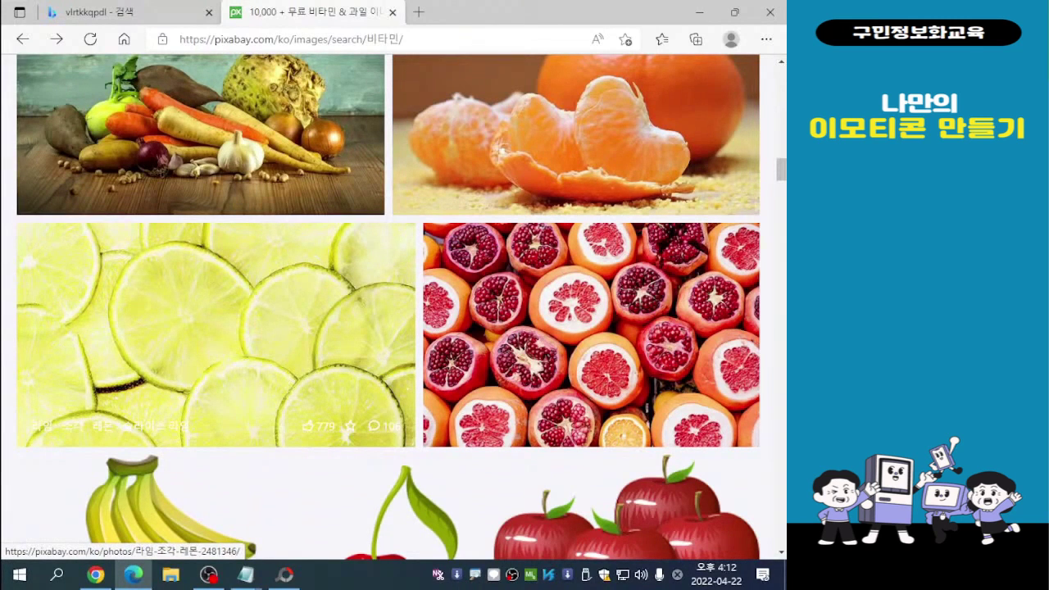
{"action": "left_click", "coordinate": [216, 328]}
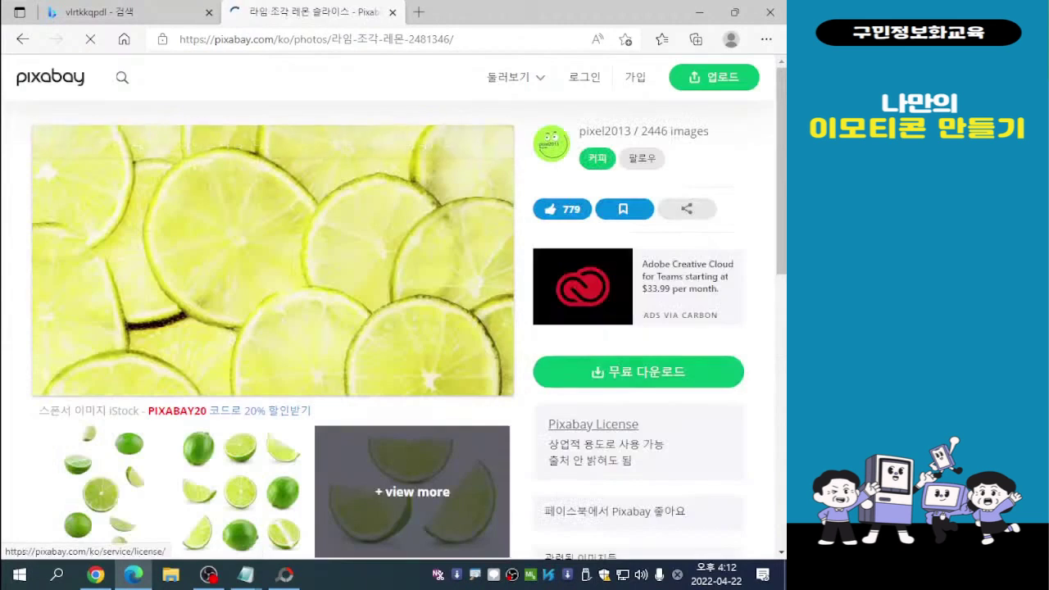
{"action": "left_click", "coordinate": [638, 371]}
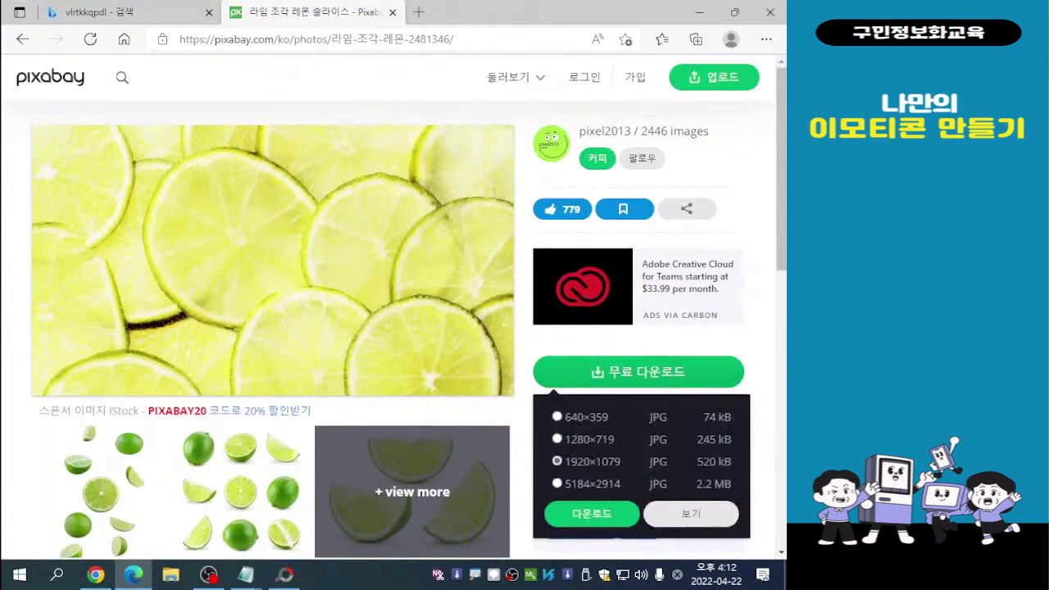
{"action": "left_click", "coordinate": [592, 513]}
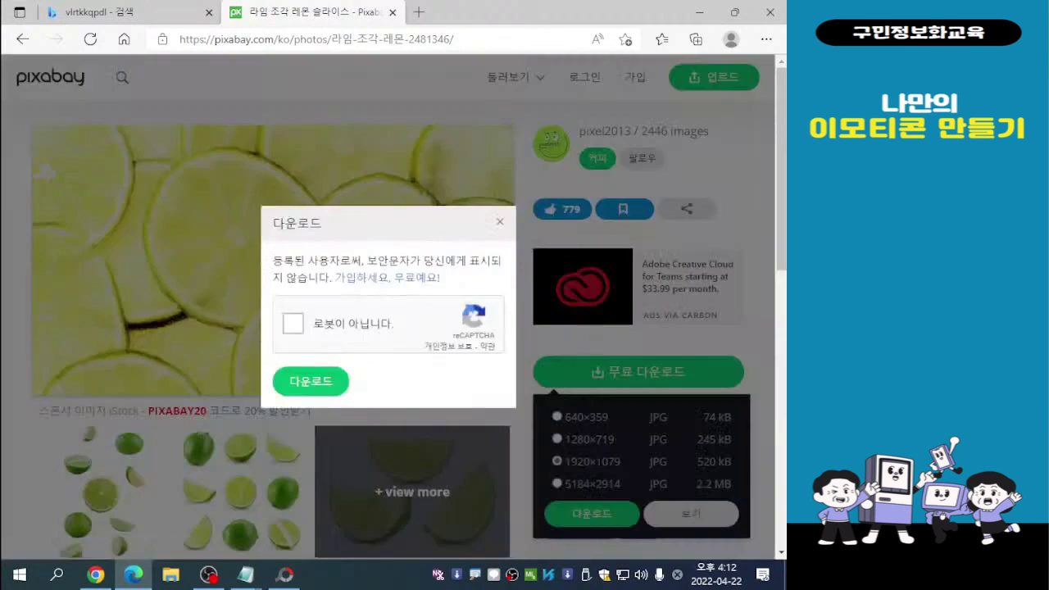
{"action": "left_click", "coordinate": [293, 323]}
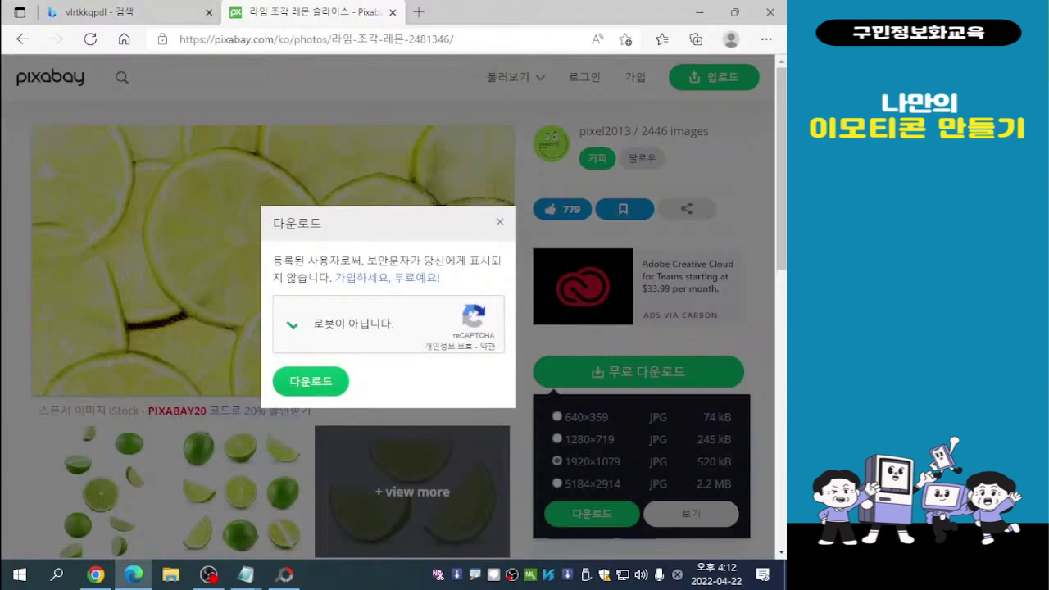
{"action": "left_click", "coordinate": [310, 381]}
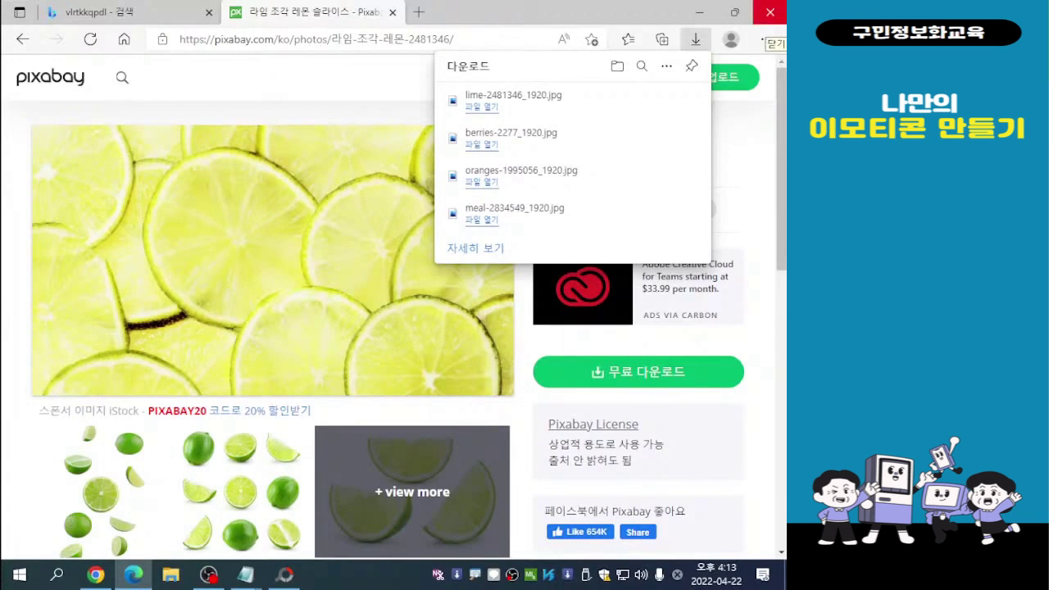
- Close the browser and switch to PhotoScape's batch editor (일괄편집)
{"action": "left_click", "coordinate": [768, 18]}
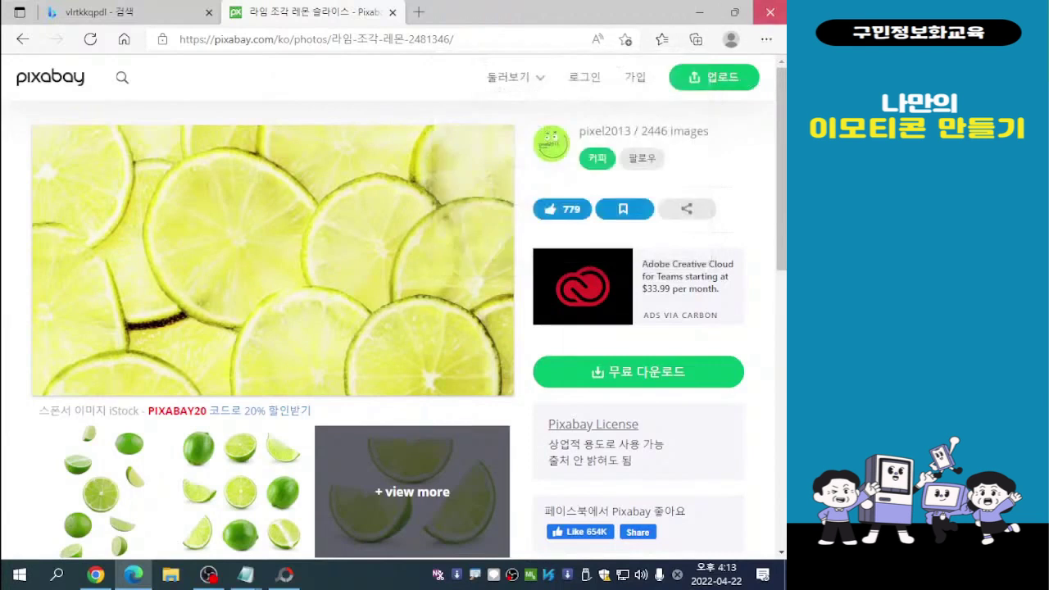
{"action": "left_click", "coordinate": [769, 18]}
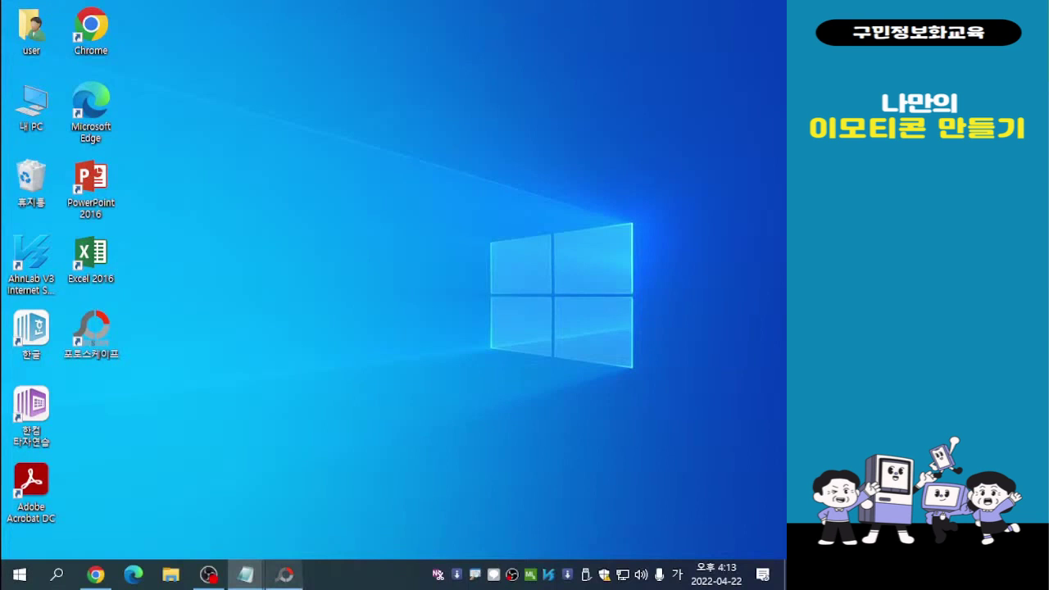
{"action": "mouse_move", "coordinate": [285, 575]}
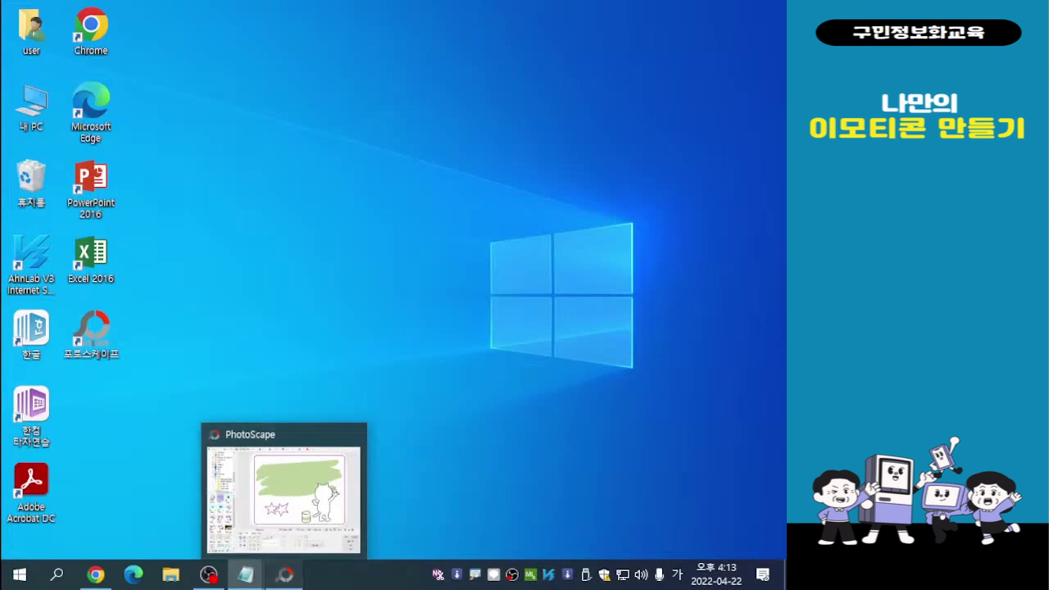
{"action": "left_click", "coordinate": [284, 574]}
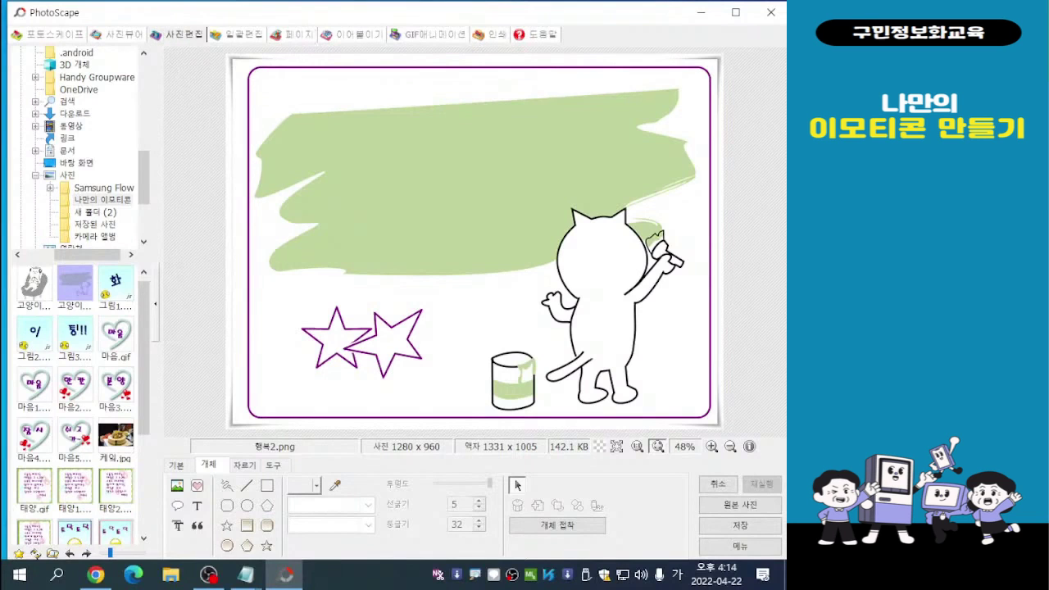
{"action": "left_click", "coordinate": [238, 33]}
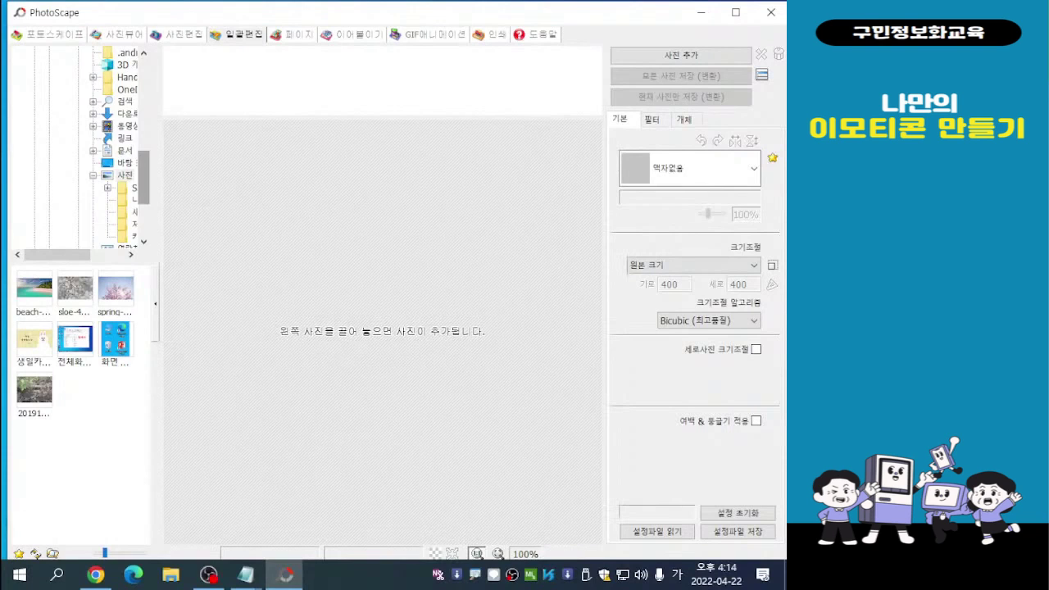
- Open the 다운로드 folder and add the berries, lime, meal and oranges photos to the batch editing list
{"action": "left_click_drag", "start_coordinate": [143, 178], "coordinate": [143, 174]}
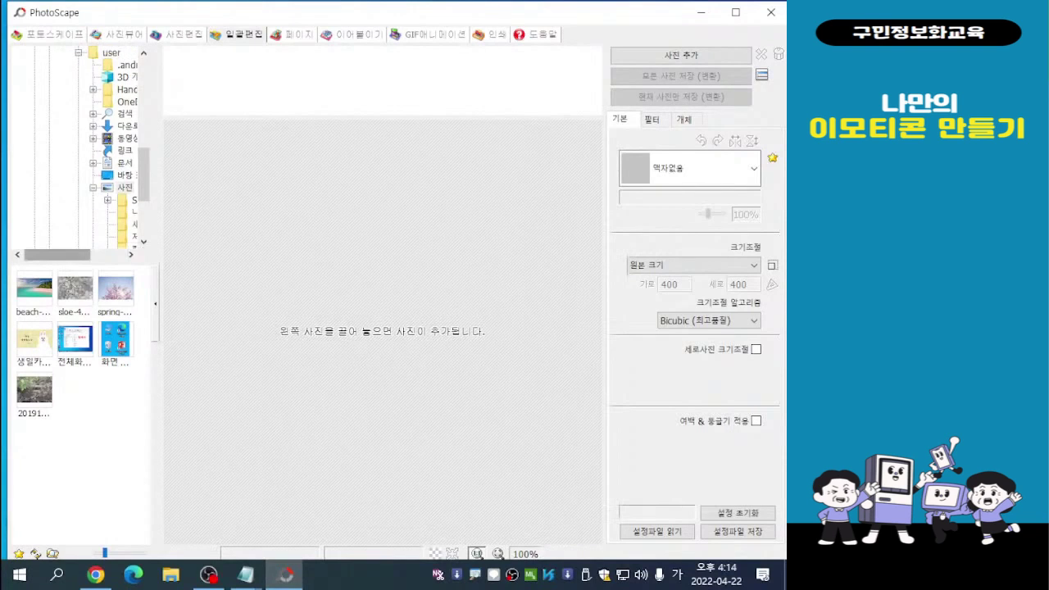
{"action": "left_click_drag", "start_coordinate": [58, 254], "coordinate": [82, 254]}
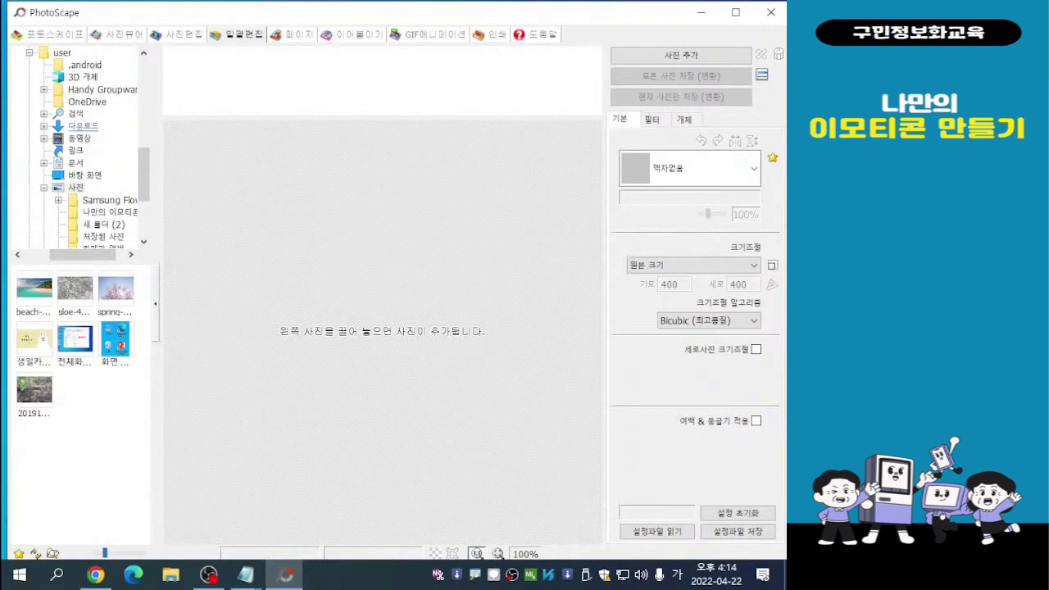
{"action": "double_click", "coordinate": [83, 126]}
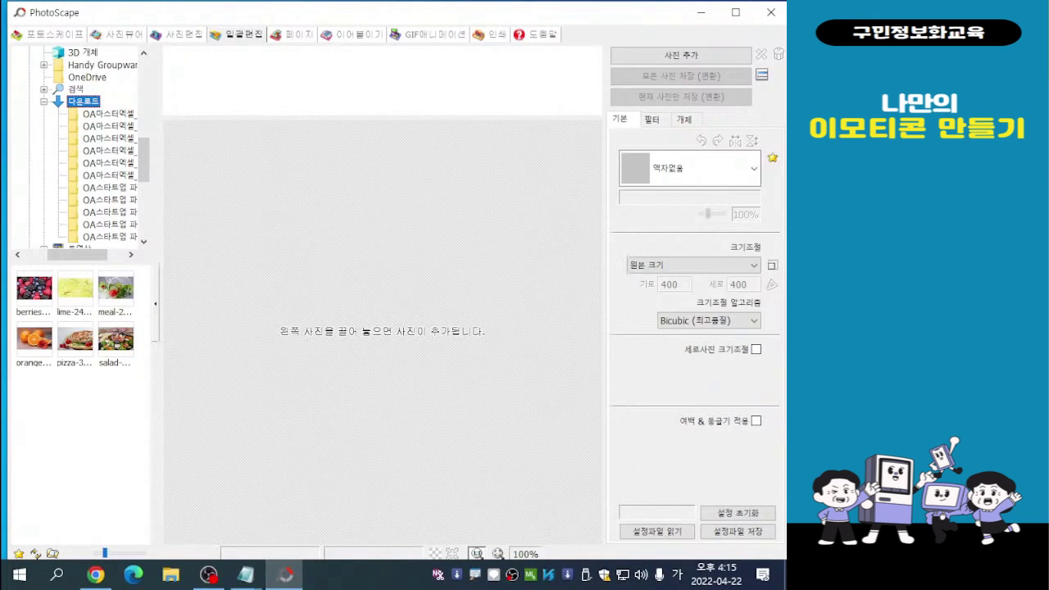
{"action": "left_click", "coordinate": [34, 288]}
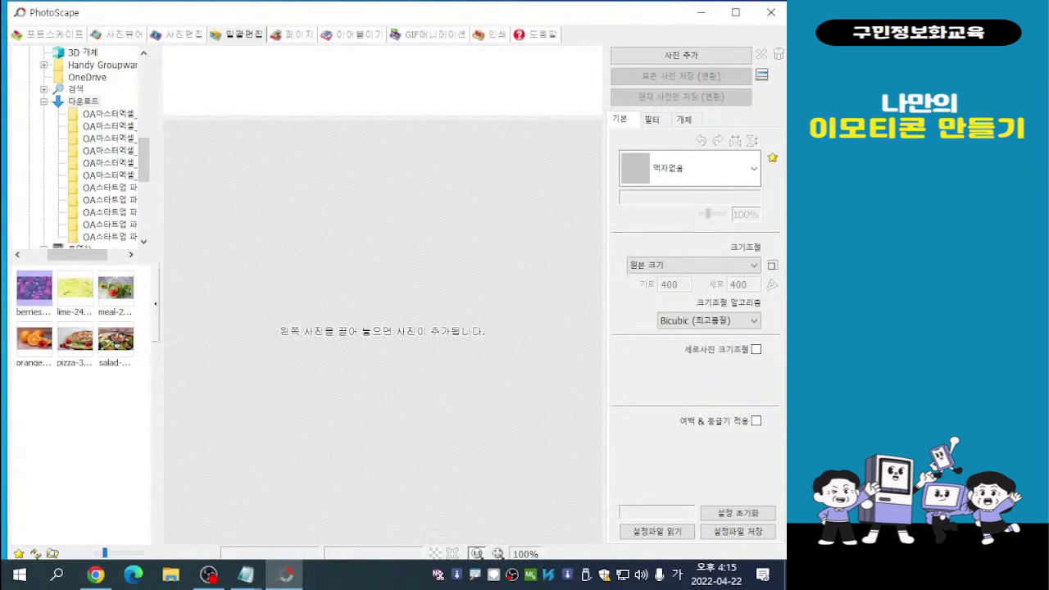
{"action": "left_click", "coordinate": [34, 340], "text": "shift"}
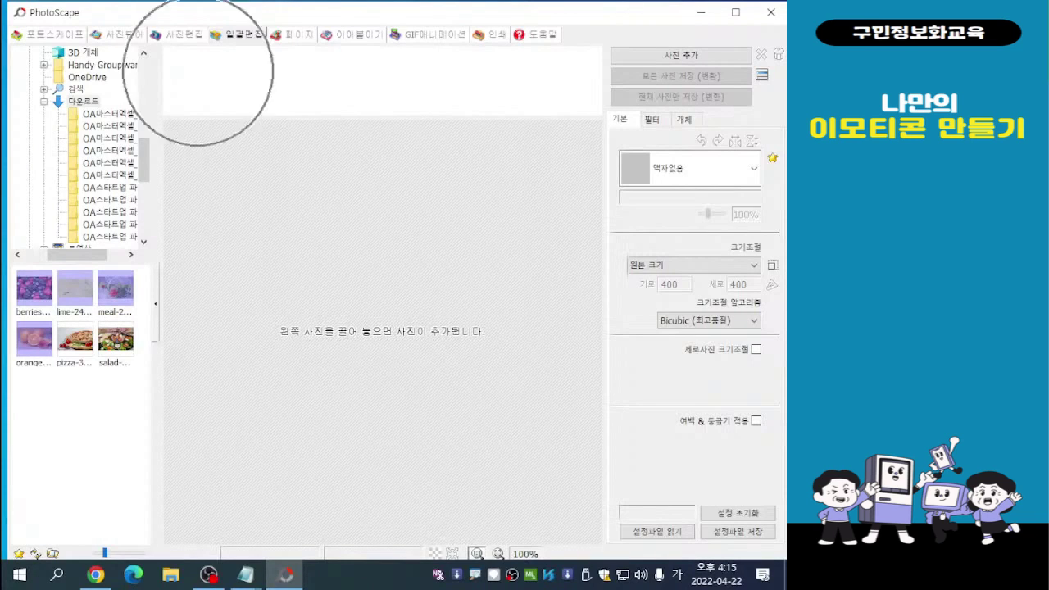
{"action": "left_click_drag", "start_coordinate": [34, 340], "coordinate": [197, 70]}
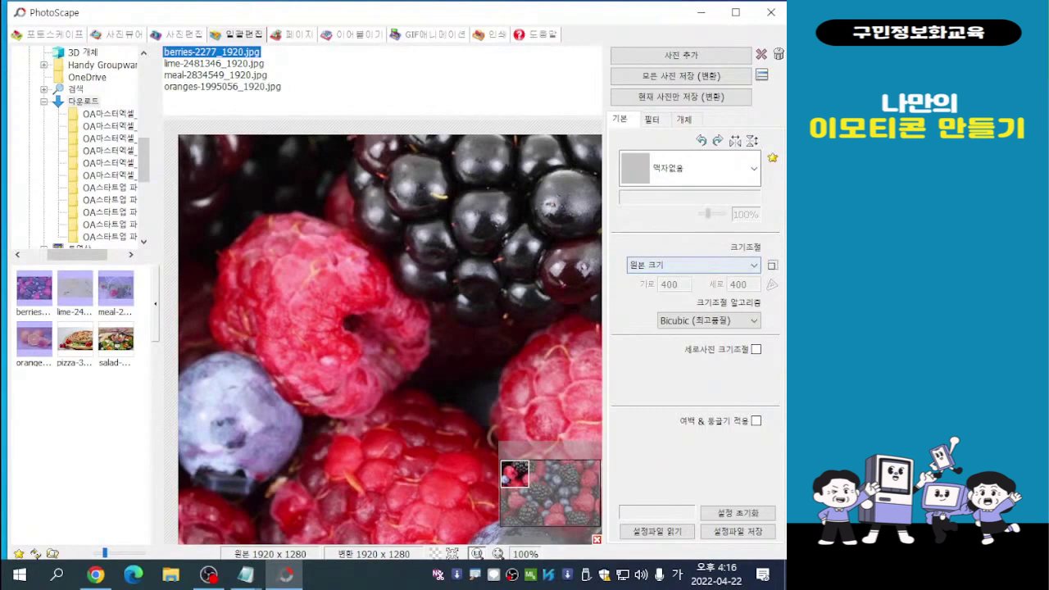
- Set the batch photos to resize by width (가로 조절) with a width of 500
{"action": "left_click", "coordinate": [693, 264]}
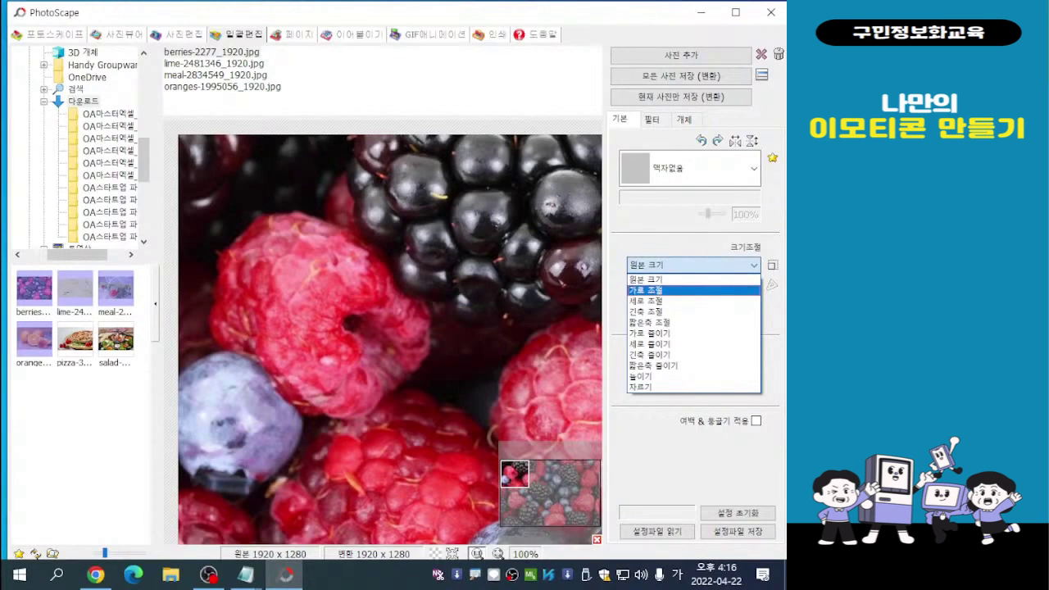
{"action": "left_click", "coordinate": [647, 290]}
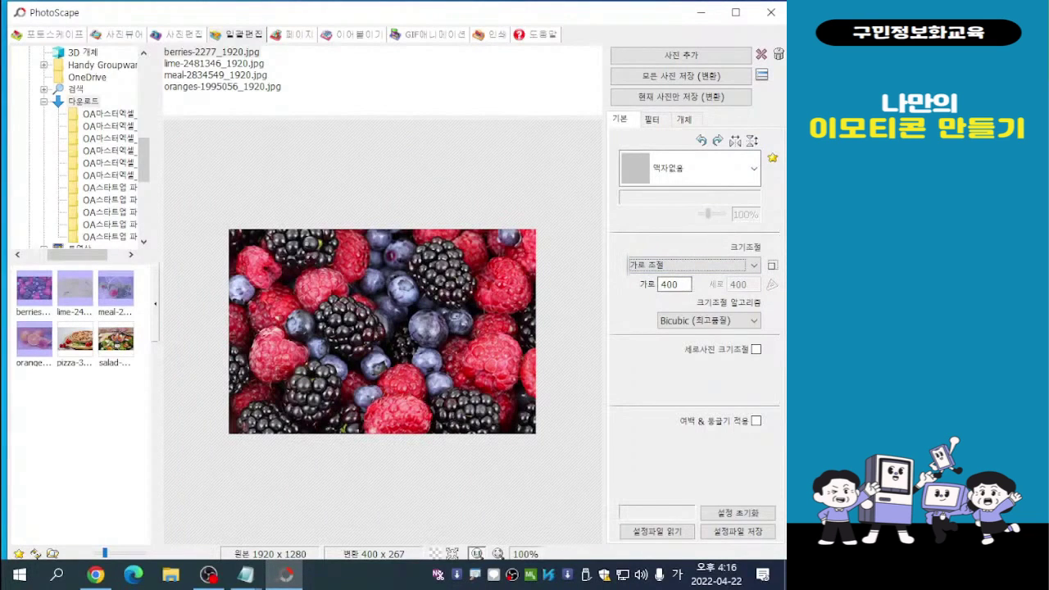
{"action": "left_click", "coordinate": [680, 284]}
{"action": "key", "text": "BackSpace"}
{"action": "key", "text": "BackSpace"}
{"action": "key", "text": "BackSpace"}
{"action": "type", "text": "500"}
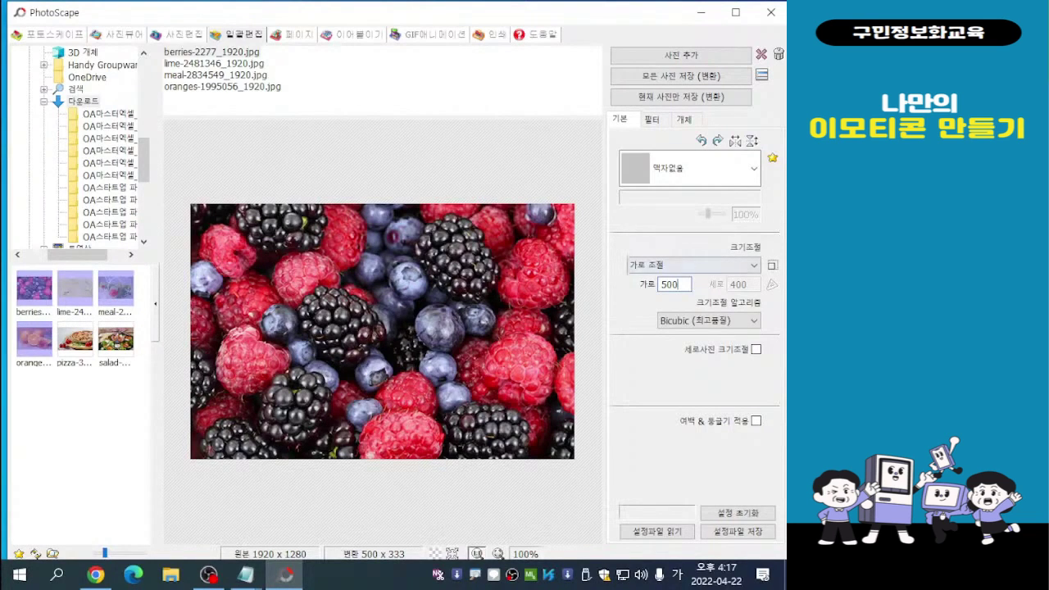
- Switch the batch resizing to height (세로 조절) with a height of 400
{"action": "left_click", "coordinate": [694, 265]}
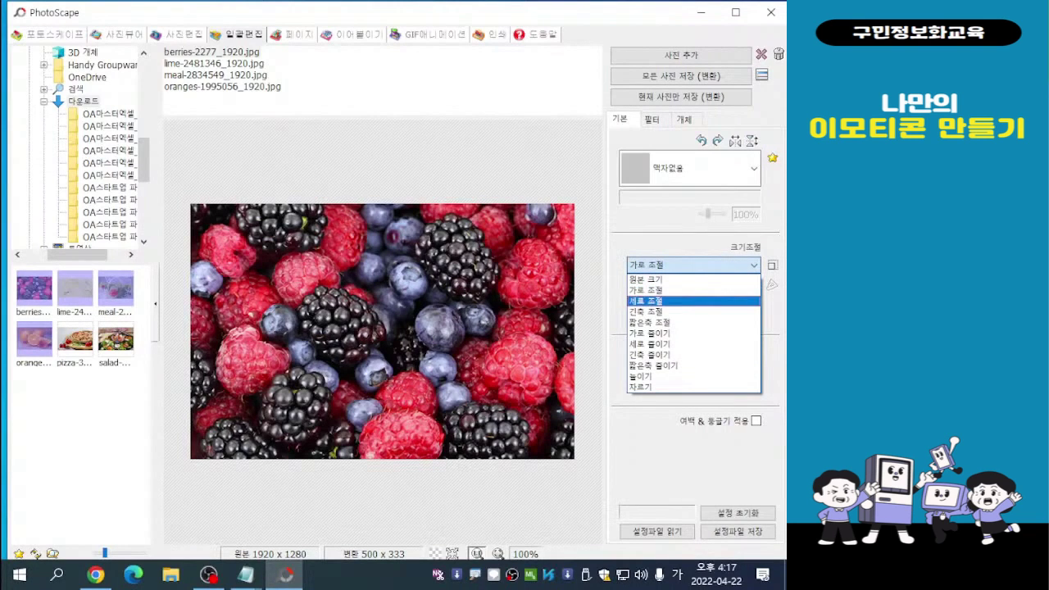
{"action": "left_click", "coordinate": [694, 301]}
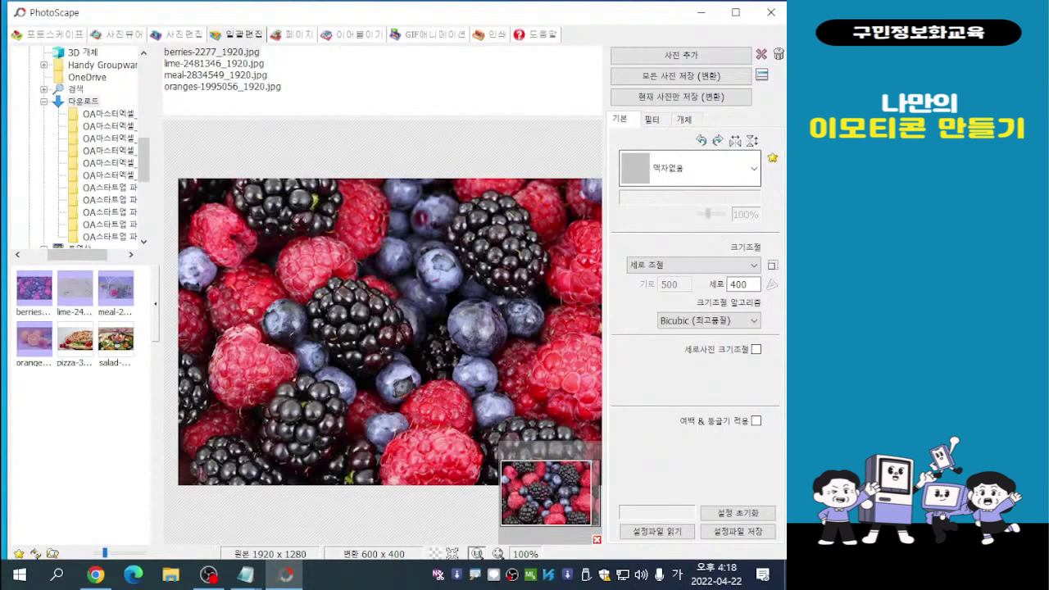
- Apply the 여백 01 frame to the batch photos
{"action": "left_click", "coordinate": [754, 169]}
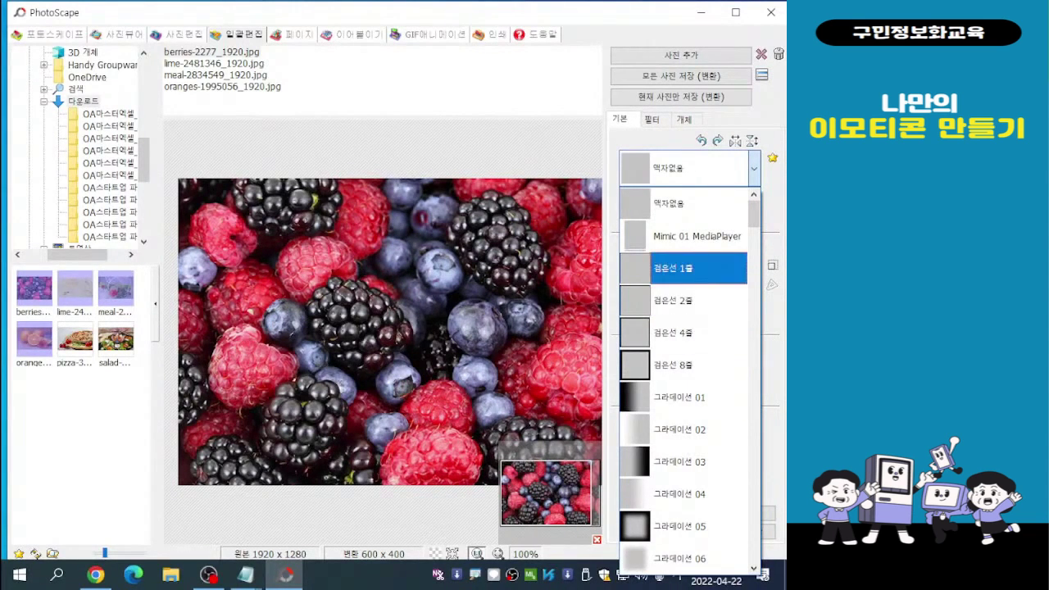
{"action": "scroll", "coordinate": [683, 332], "scroll_direction": "down", "scroll_amount": 3}
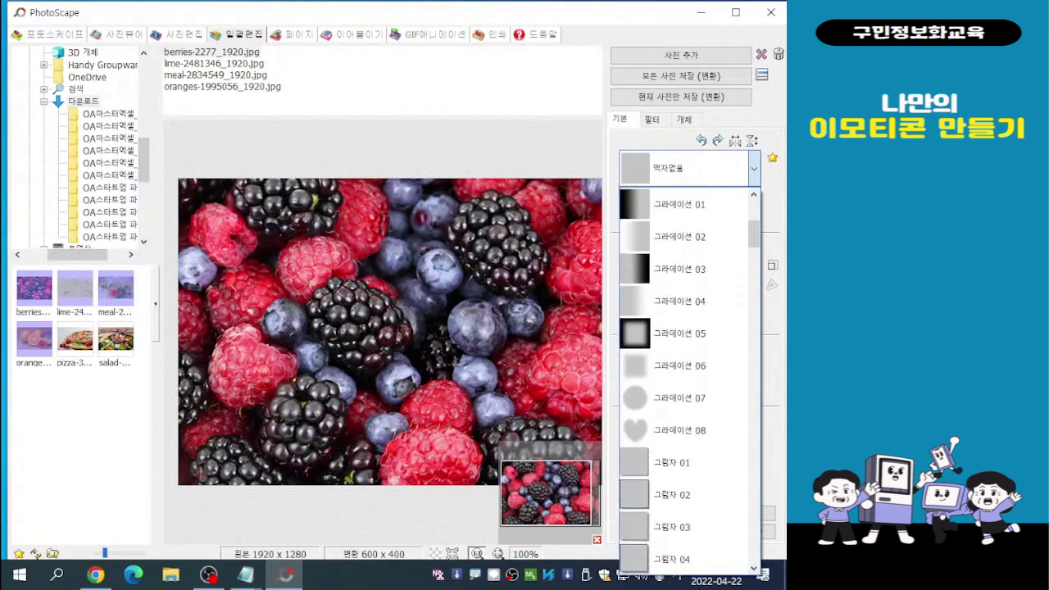
{"action": "scroll", "coordinate": [683, 332], "scroll_direction": "down", "scroll_amount": 2}
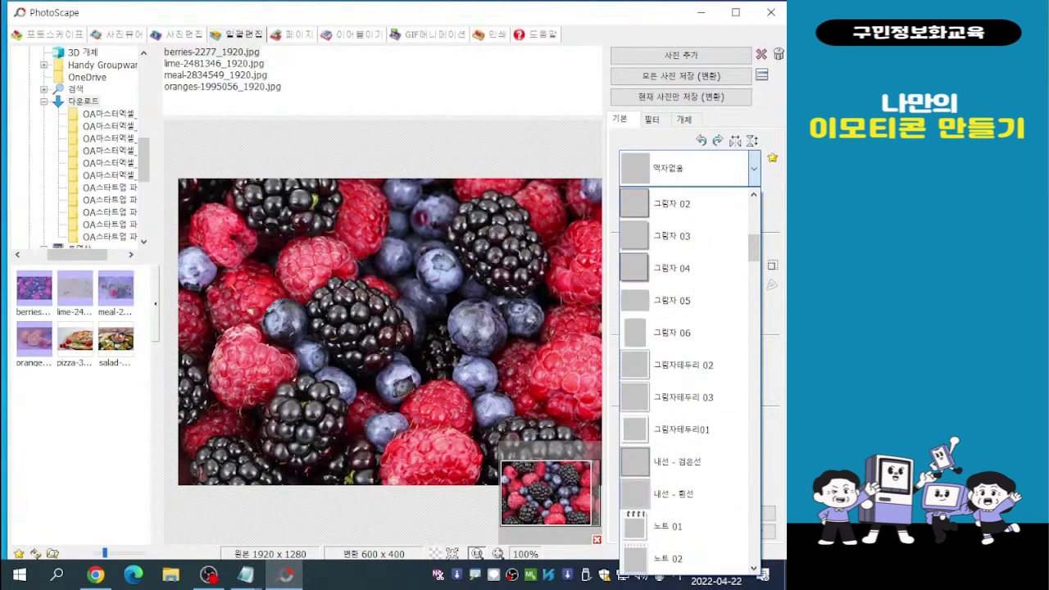
{"action": "scroll", "coordinate": [688, 377], "scroll_direction": "down", "scroll_amount": 2}
{"action": "scroll", "coordinate": [689, 377], "scroll_direction": "down", "scroll_amount": 4}
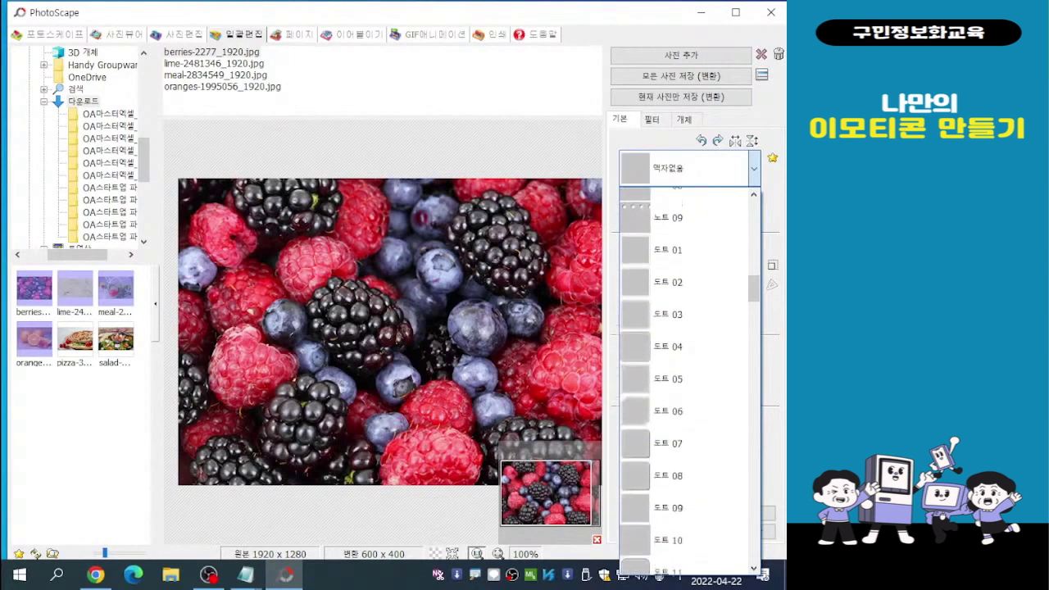
{"action": "scroll", "coordinate": [688, 364], "scroll_direction": "down", "scroll_amount": 3}
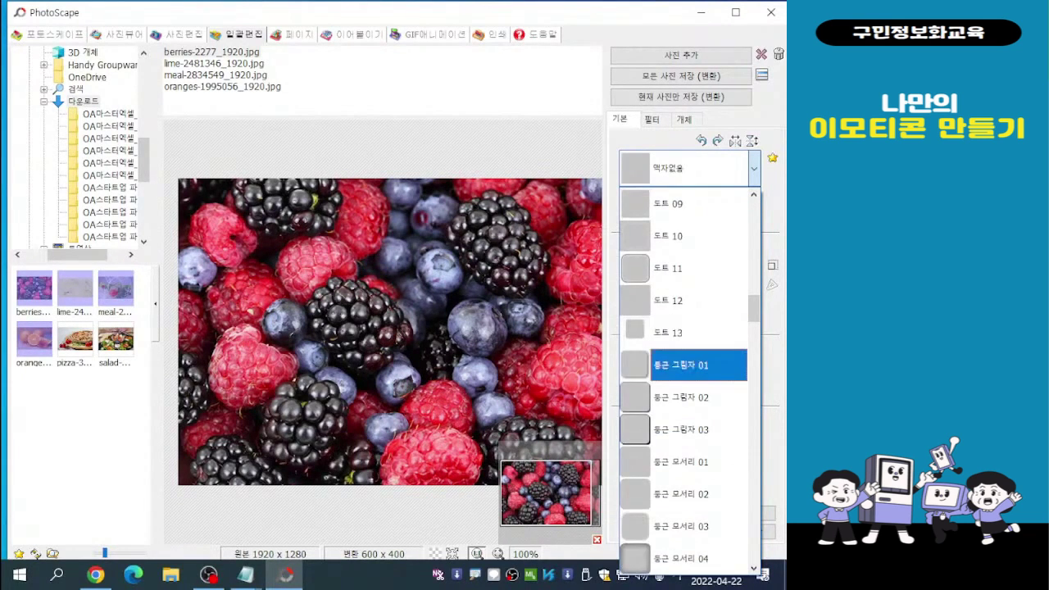
{"action": "scroll", "coordinate": [689, 364], "scroll_direction": "down", "scroll_amount": 4}
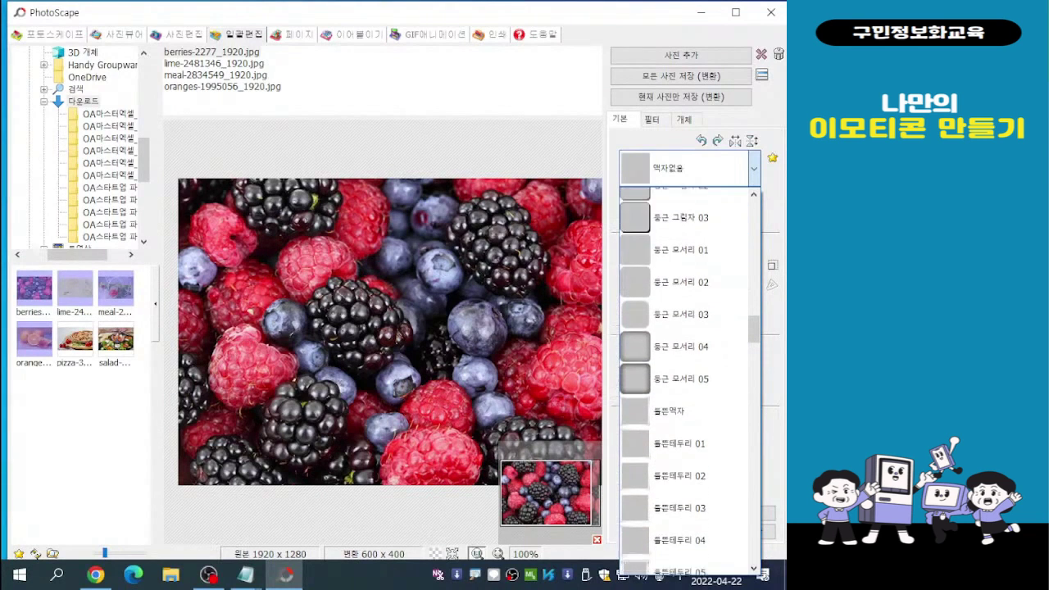
{"action": "scroll", "coordinate": [689, 378], "scroll_direction": "down", "scroll_amount": 2}
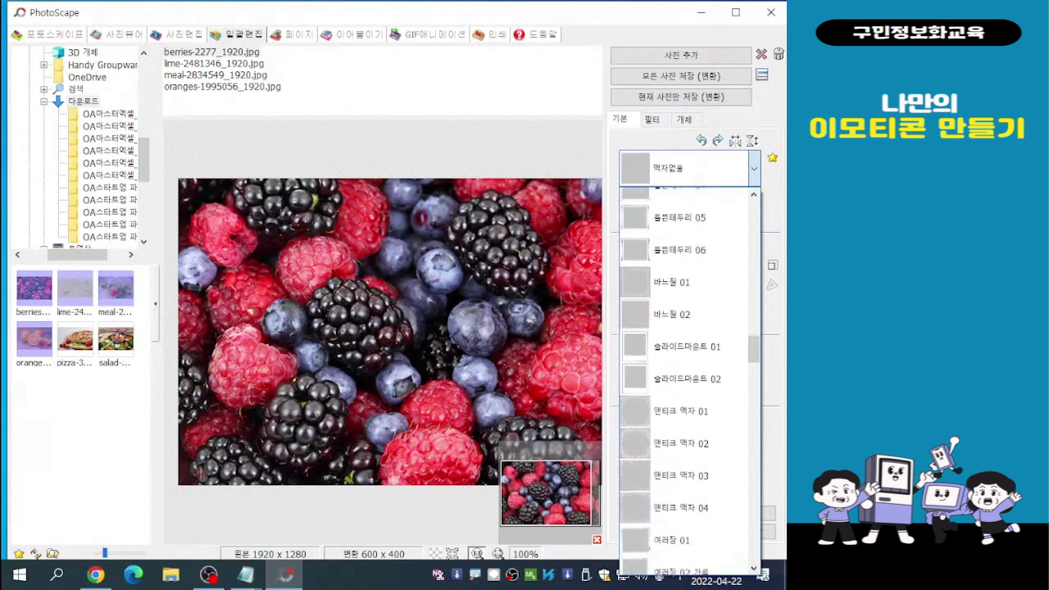
{"action": "scroll", "coordinate": [688, 377], "scroll_direction": "down", "scroll_amount": 2}
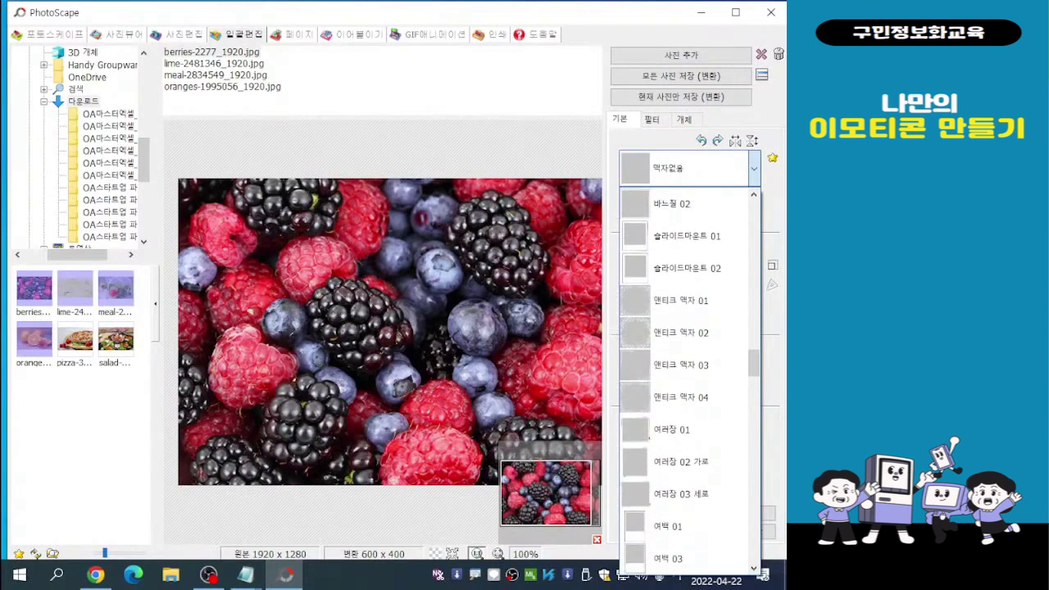
{"action": "scroll", "coordinate": [689, 377], "scroll_direction": "down", "scroll_amount": 1}
{"action": "scroll", "coordinate": [688, 377], "scroll_direction": "down", "scroll_amount": 1}
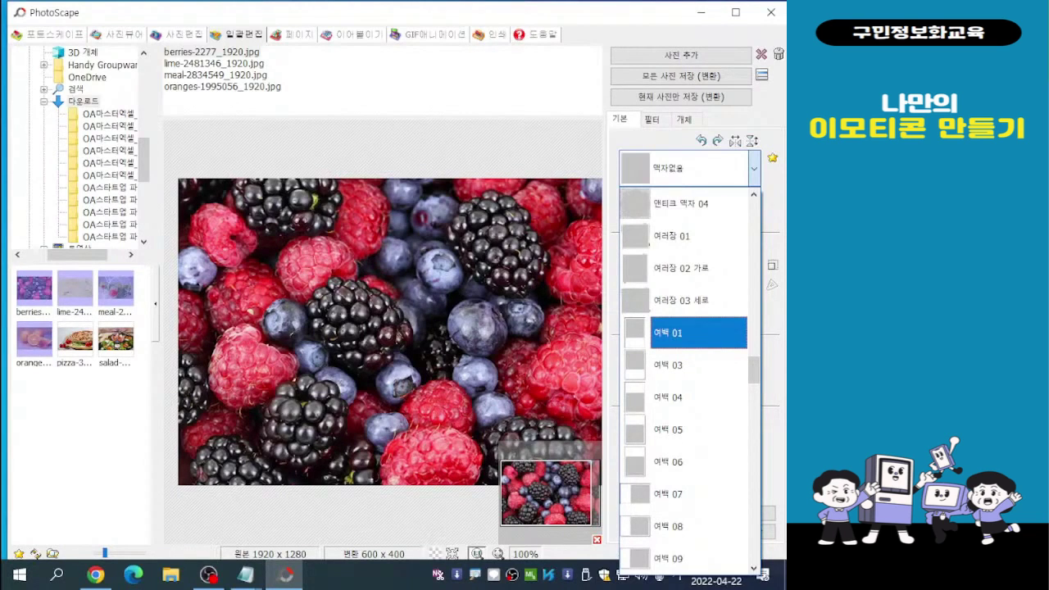
{"action": "left_click", "coordinate": [699, 326]}
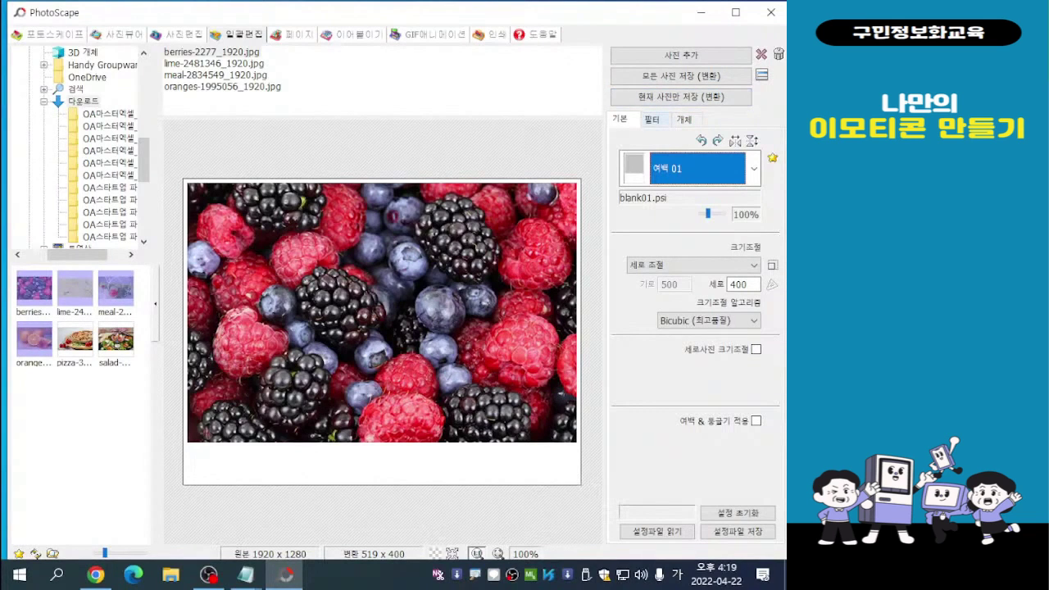
- Enable the first text object (글 1) on the batch photos and set its wording to "너는 나의 비타민^^"
{"action": "left_click", "coordinate": [652, 120]}
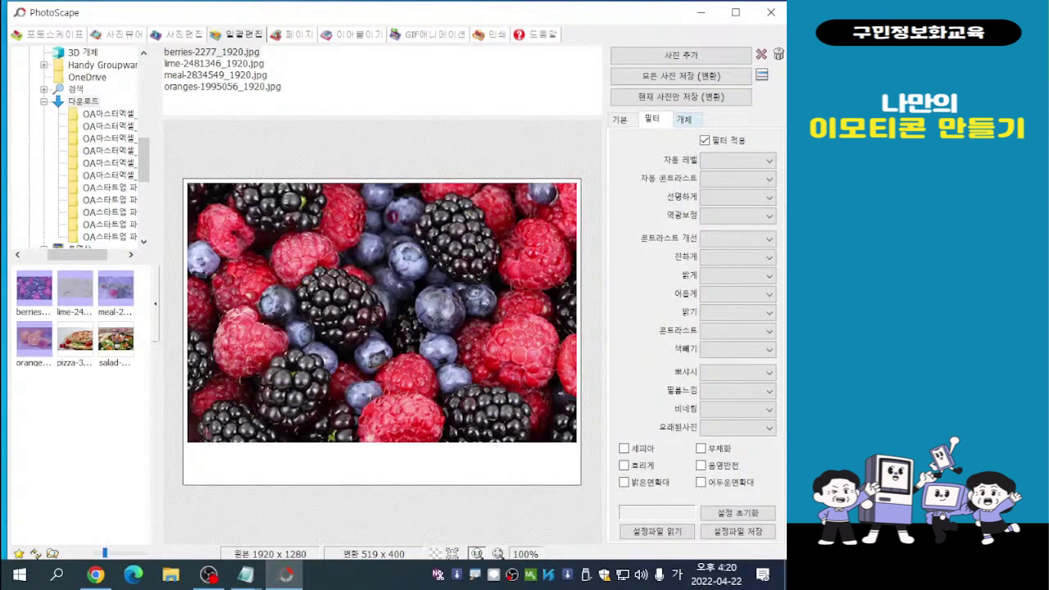
{"action": "left_click", "coordinate": [686, 120]}
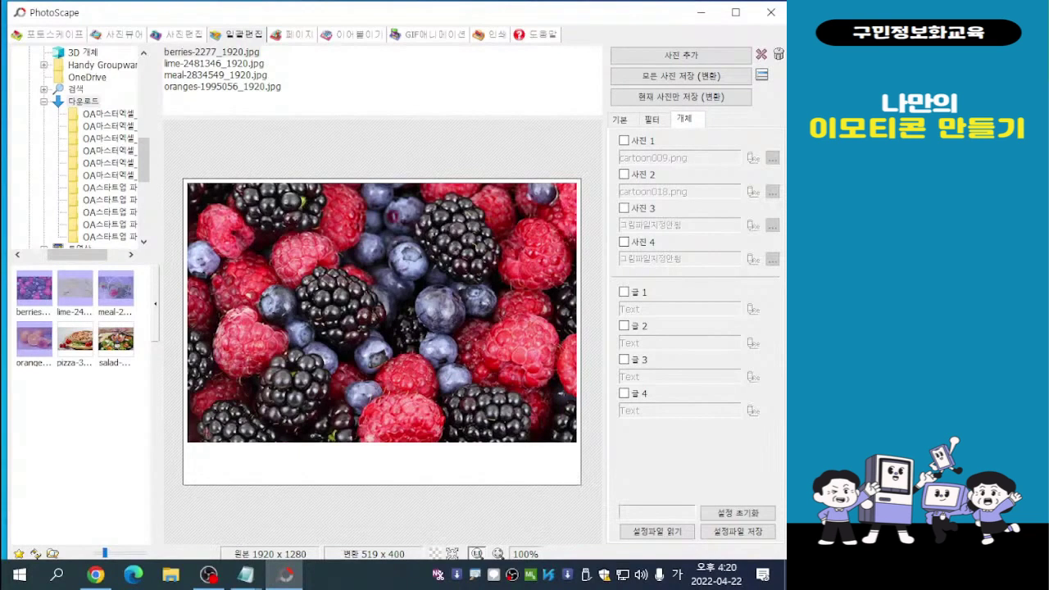
{"action": "left_click", "coordinate": [625, 291]}
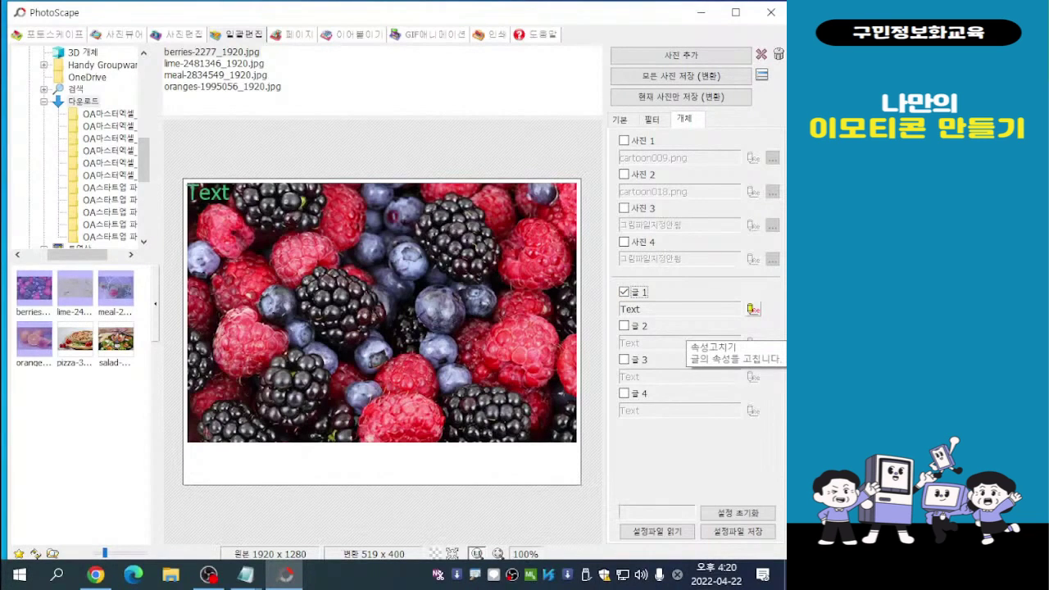
{"action": "left_click", "coordinate": [752, 309]}
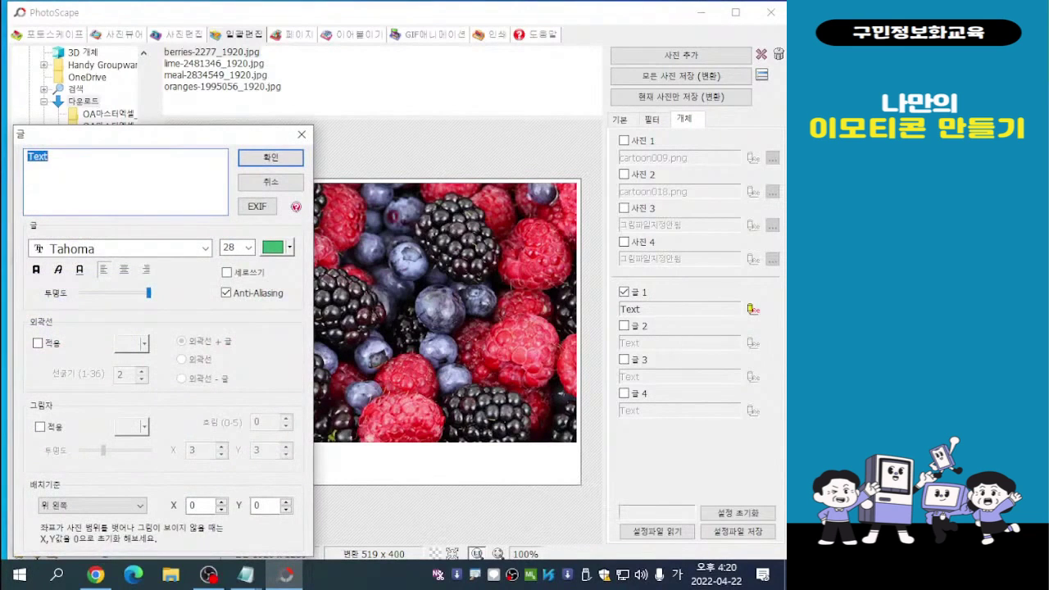
{"action": "left_click_drag", "start_coordinate": [166, 137], "coordinate": [464, 64]}
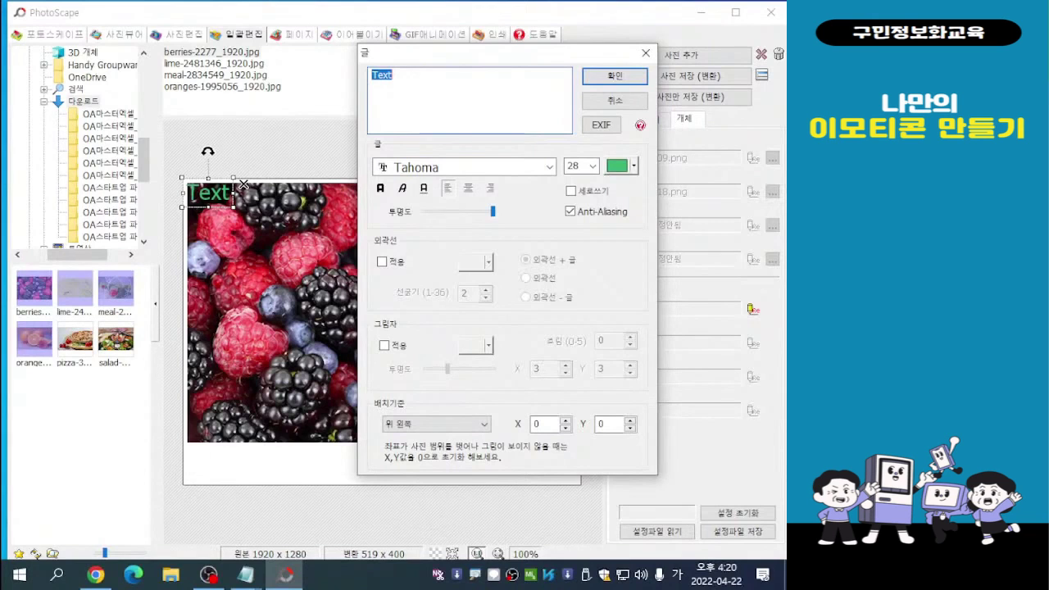
{"action": "type", "text": "너는 나의 비타민"}
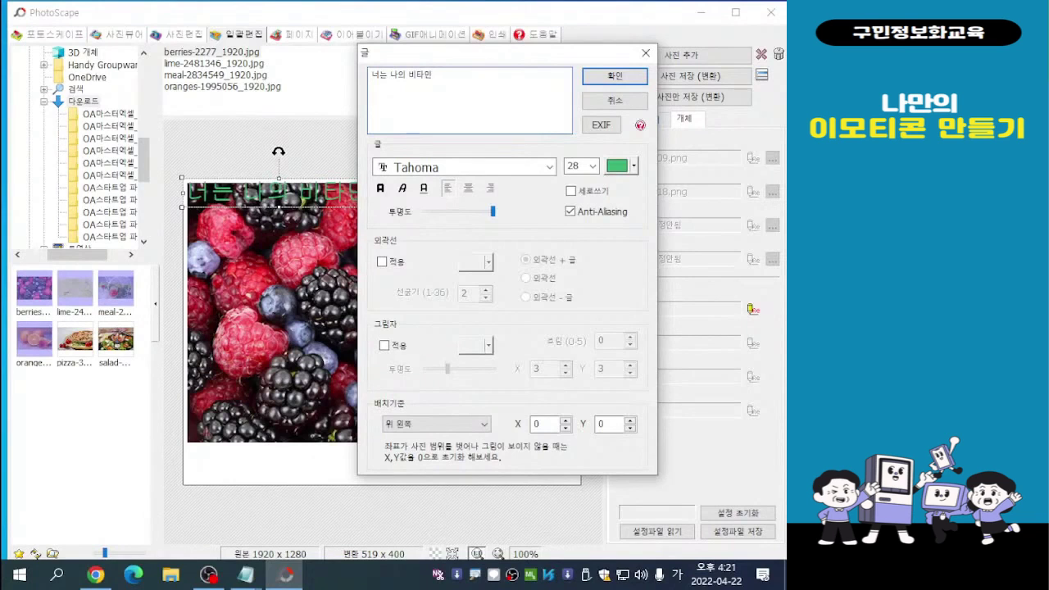
{"action": "type", "text": "^^"}
{"action": "left_click_drag", "start_coordinate": [495, 53], "coordinate": [529, 54]}
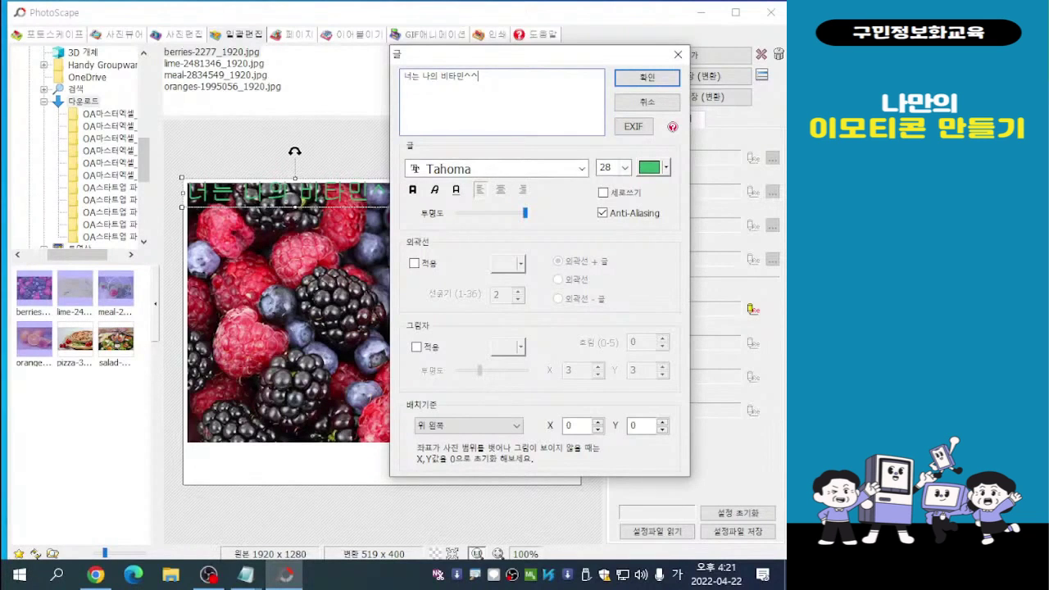
- Set the caption's font to 휴먼옛체
{"action": "left_click", "coordinate": [500, 168]}
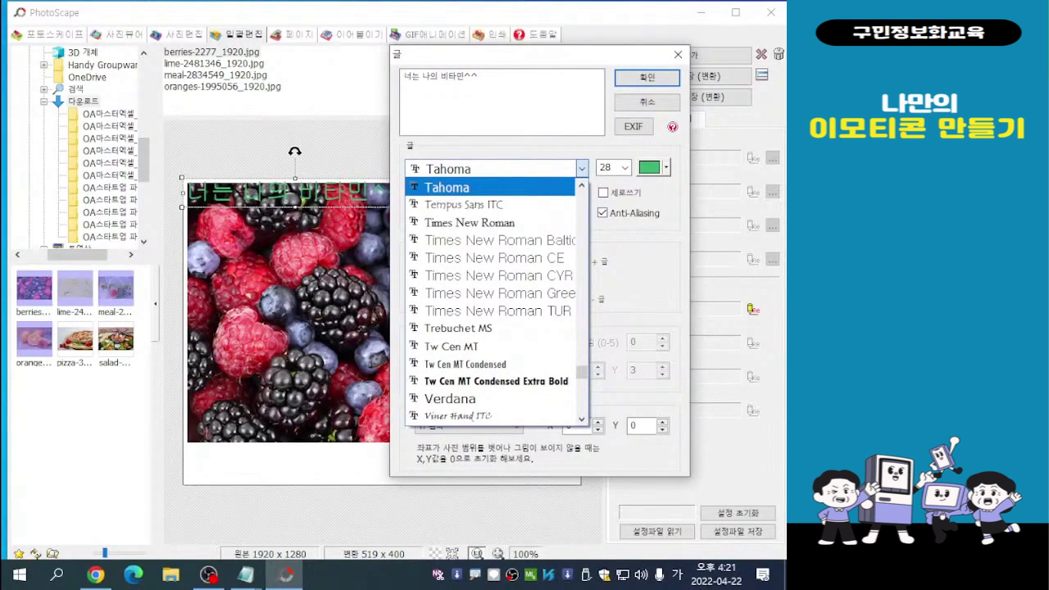
{"action": "scroll", "coordinate": [491, 301], "scroll_direction": "down", "scroll_amount": 1}
{"action": "scroll", "coordinate": [497, 301], "scroll_direction": "down", "scroll_amount": 7}
{"action": "scroll", "coordinate": [497, 301], "scroll_direction": "down", "scroll_amount": 4}
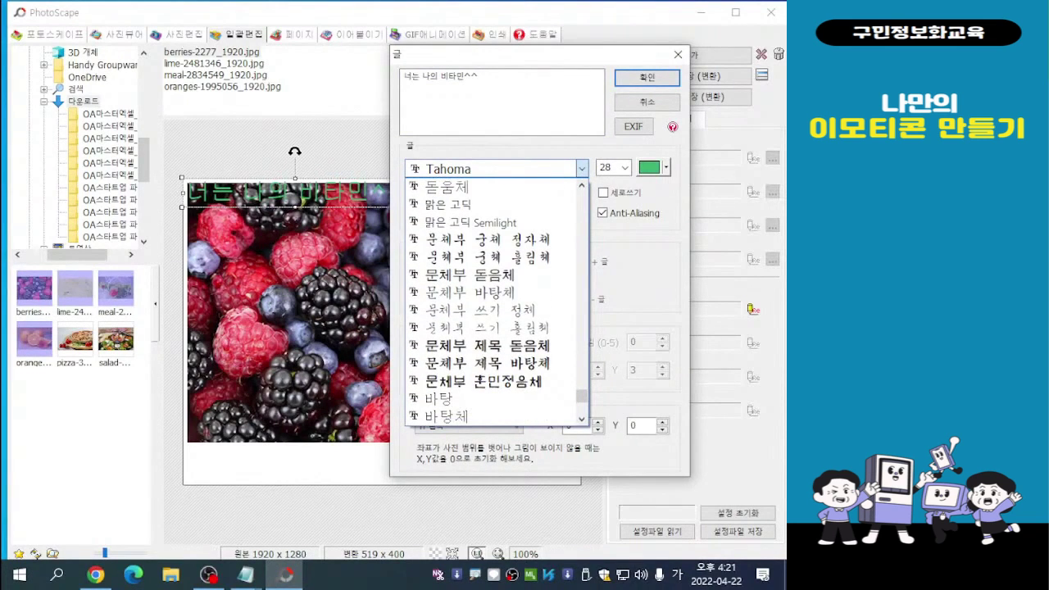
{"action": "scroll", "coordinate": [496, 300], "scroll_direction": "down", "scroll_amount": 5}
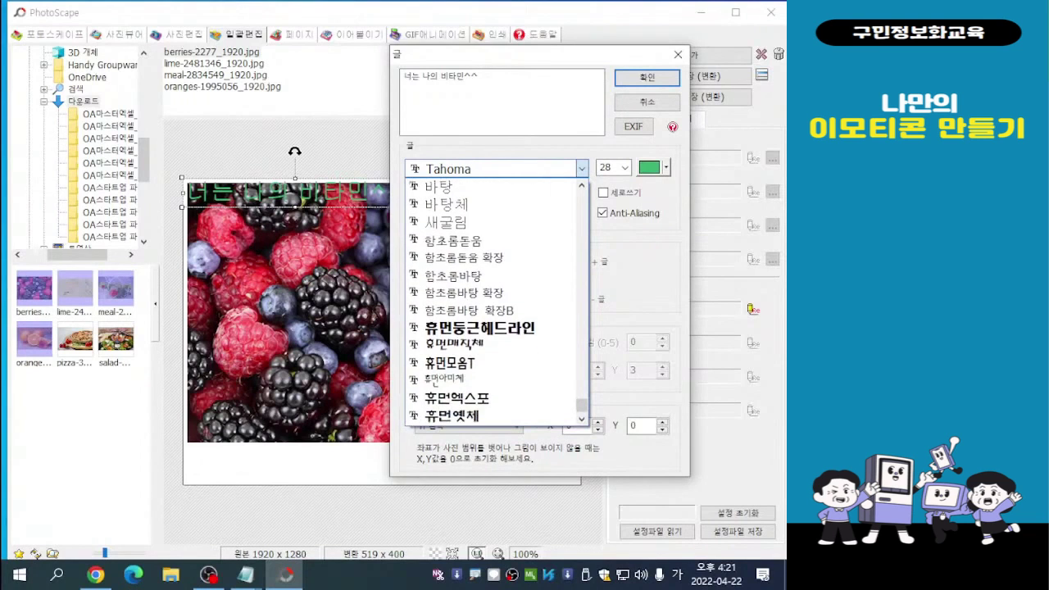
{"action": "left_click", "coordinate": [453, 416]}
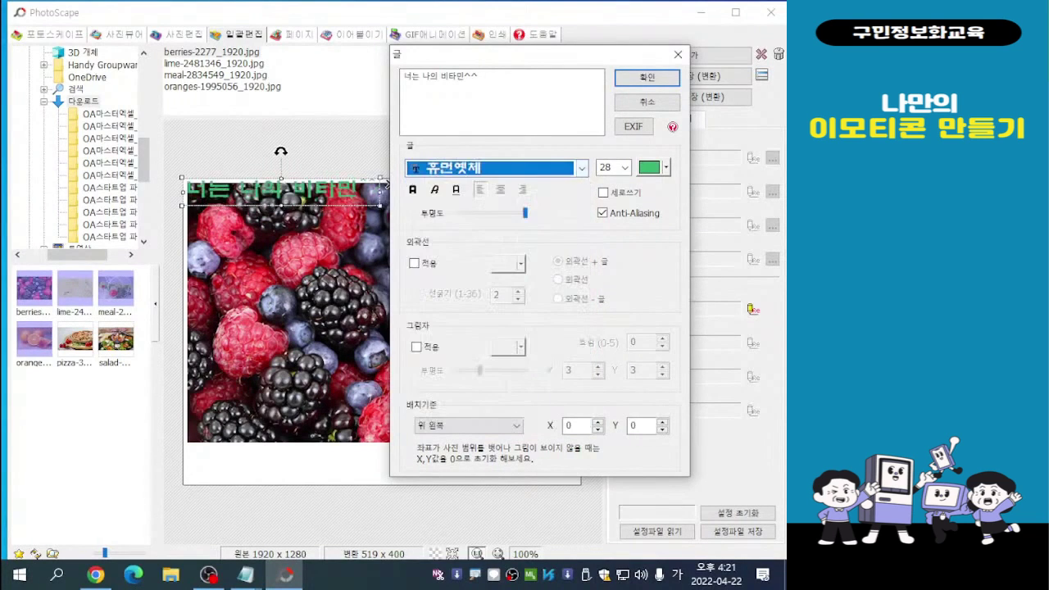
- Switch the caption's font to 휴먼편지체 and make the text bold
{"action": "left_click", "coordinate": [582, 168]}
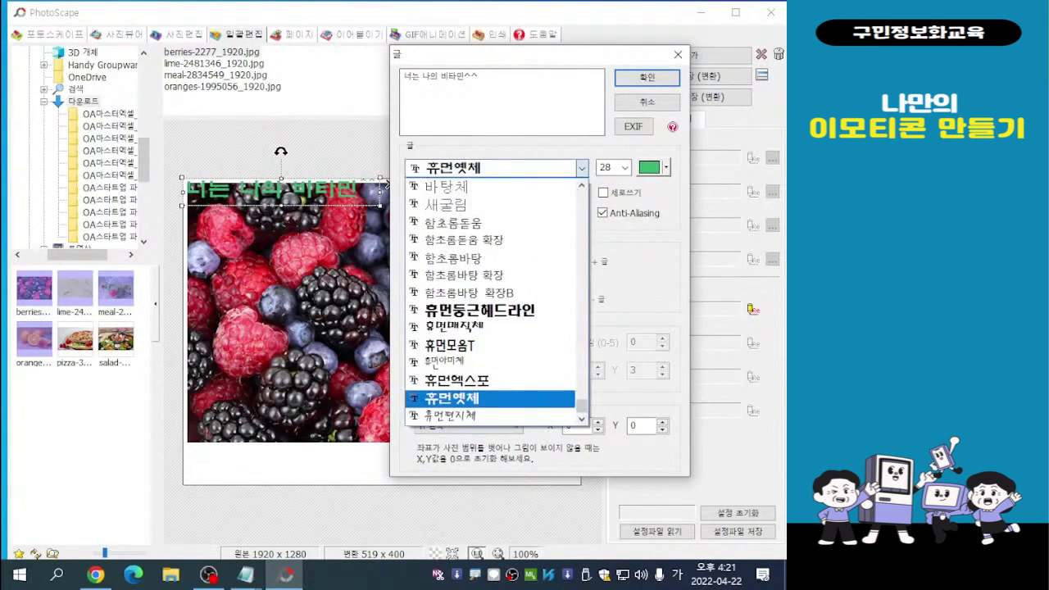
{"action": "left_click", "coordinate": [449, 415]}
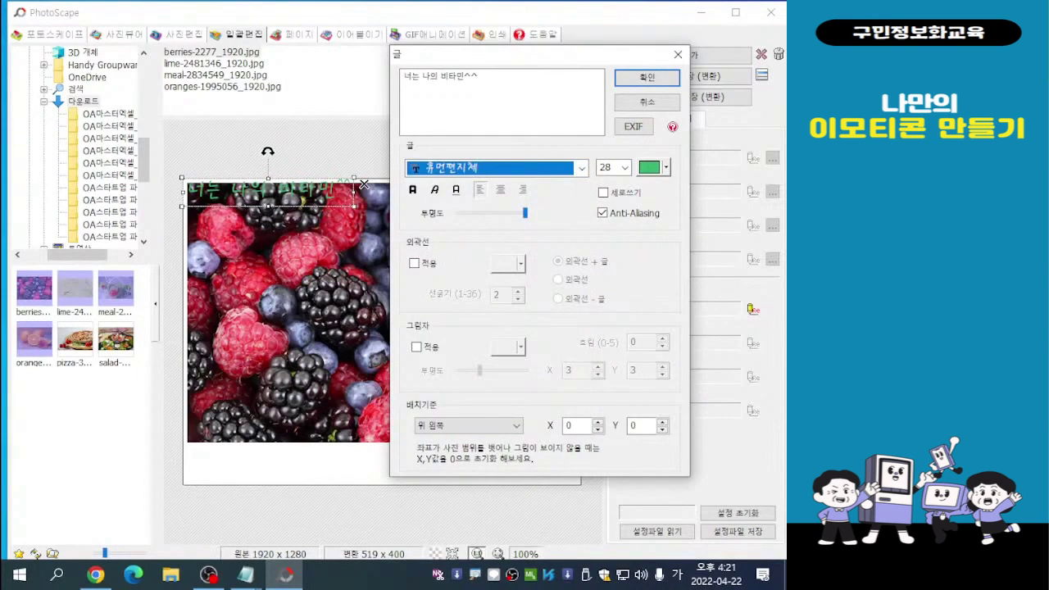
{"action": "left_click", "coordinate": [412, 190]}
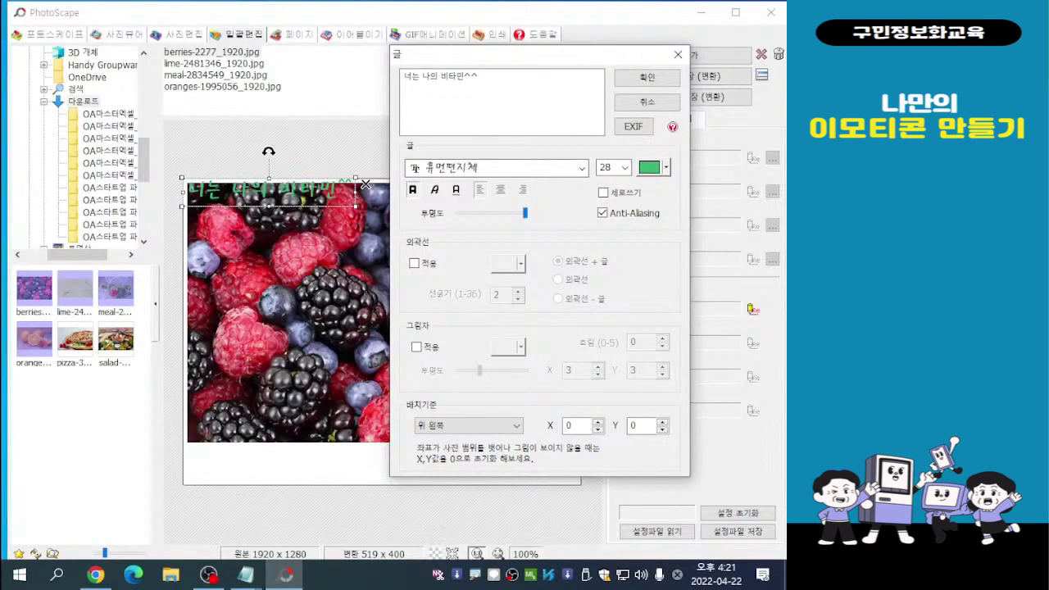
- Return the caption's font to 휴먼옛체 and compare it with bold off and on, leaving bold on
{"action": "left_click", "coordinate": [582, 168]}
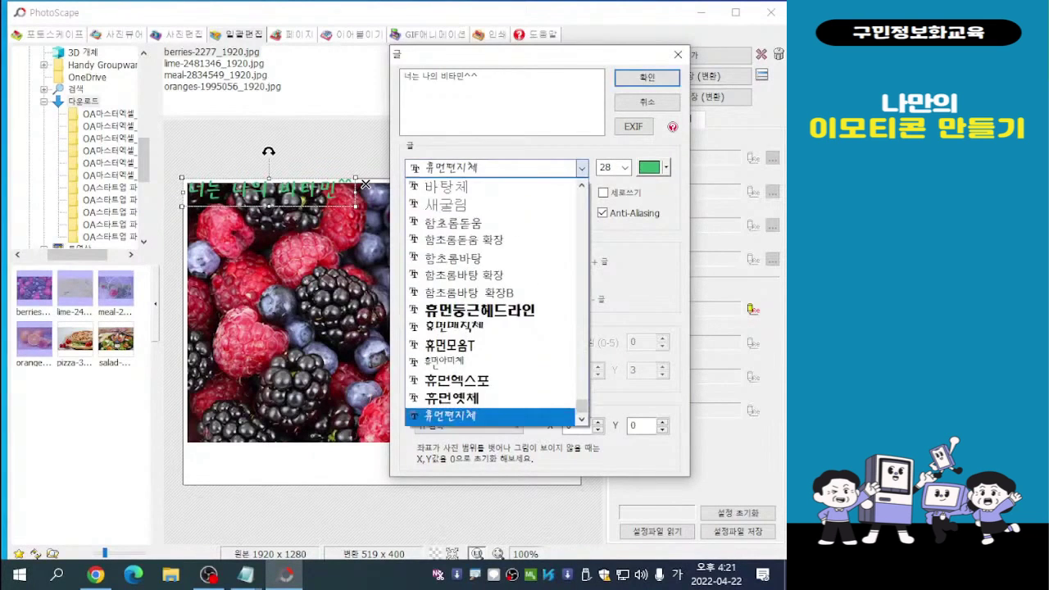
{"action": "left_click", "coordinate": [492, 398]}
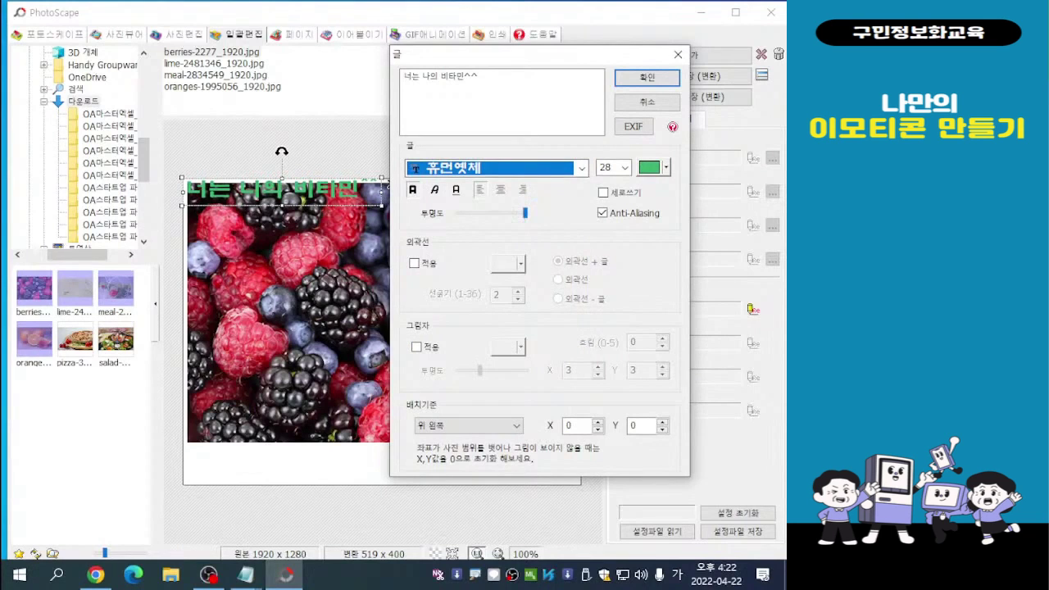
{"action": "left_click", "coordinate": [413, 190]}
{"action": "left_click", "coordinate": [413, 190]}
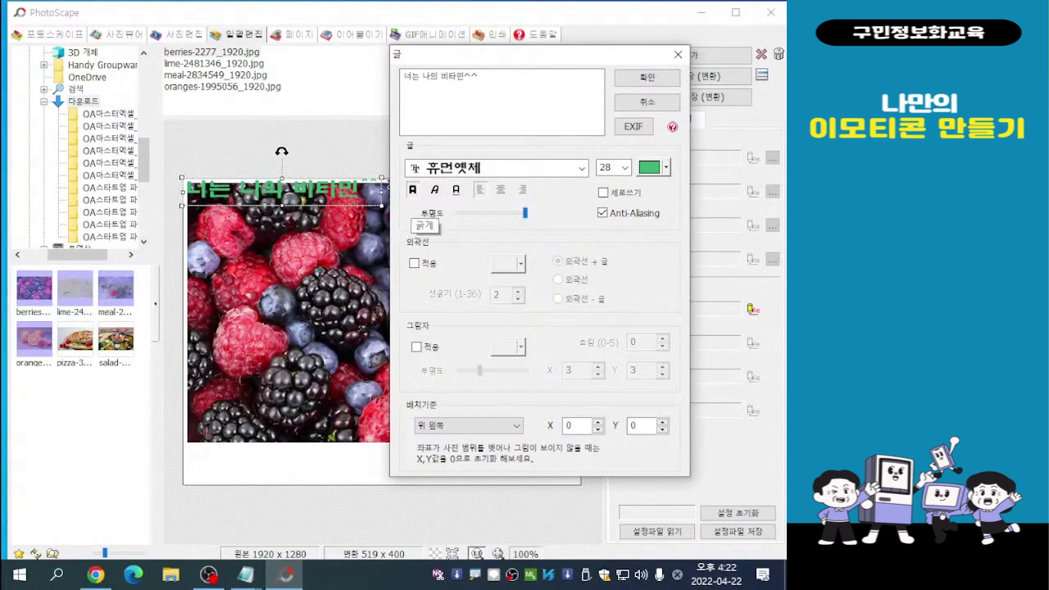
{"action": "key", "text": "ctrl"}
{"action": "key", "text": "ctrl"}
{"action": "key", "text": "ctrl"}
{"action": "key", "text": "ctrl"}
{"action": "key", "text": "ctrl"}
{"action": "key", "text": "ctrl"}
{"action": "key", "text": "ctrl"}
{"action": "key", "text": "ctrl"}
{"action": "key", "text": "ctrl"}
- Try golden yellow, turquoise and light yellow as the caption's text color
{"action": "left_click", "coordinate": [649, 168]}
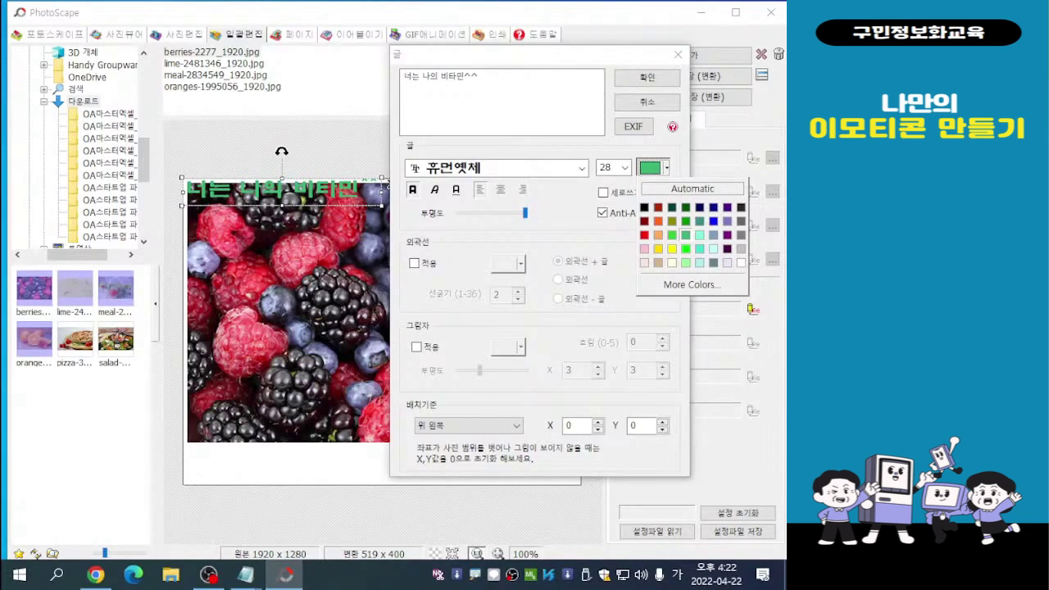
{"action": "left_click", "coordinate": [658, 248]}
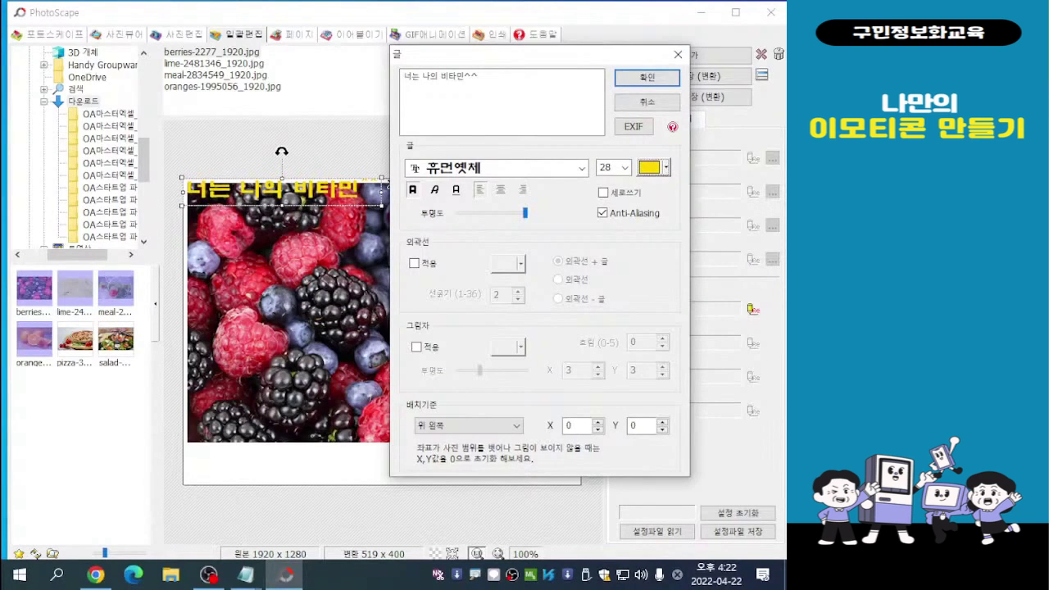
{"action": "left_click", "coordinate": [649, 168]}
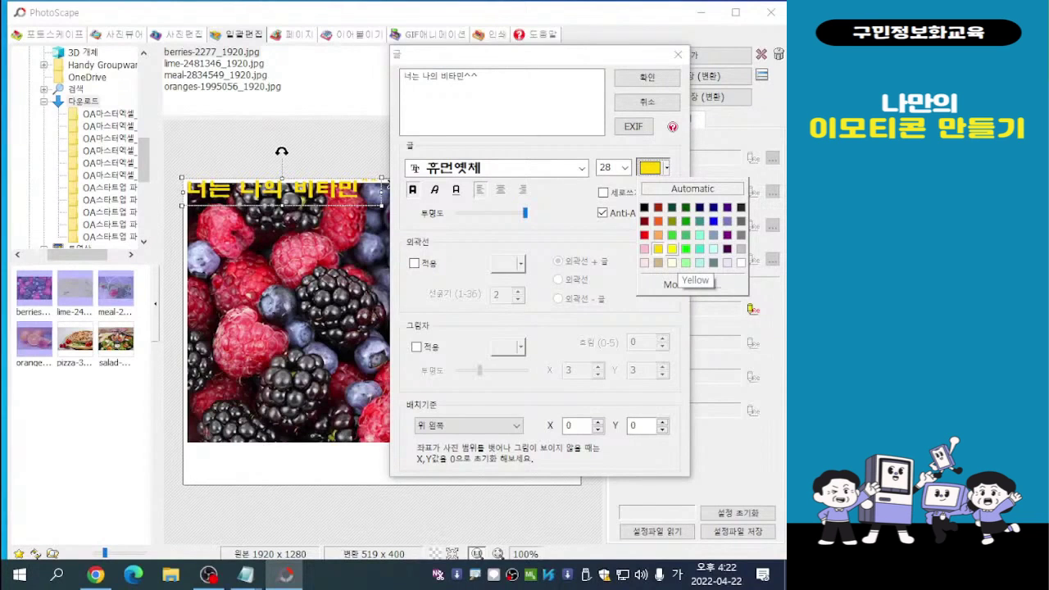
{"action": "left_click", "coordinate": [699, 248]}
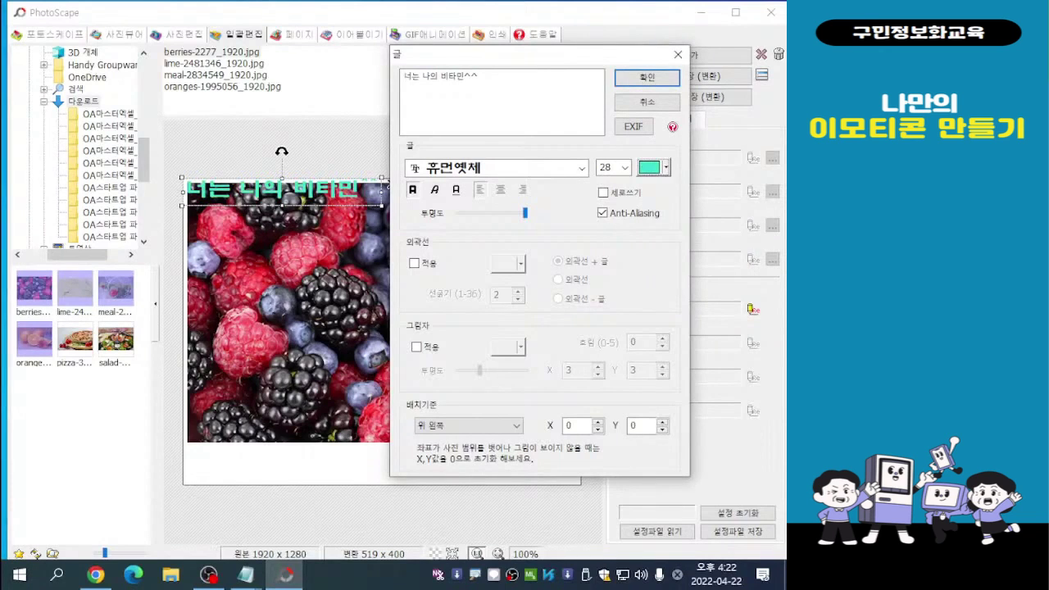
{"action": "left_click", "coordinate": [654, 168]}
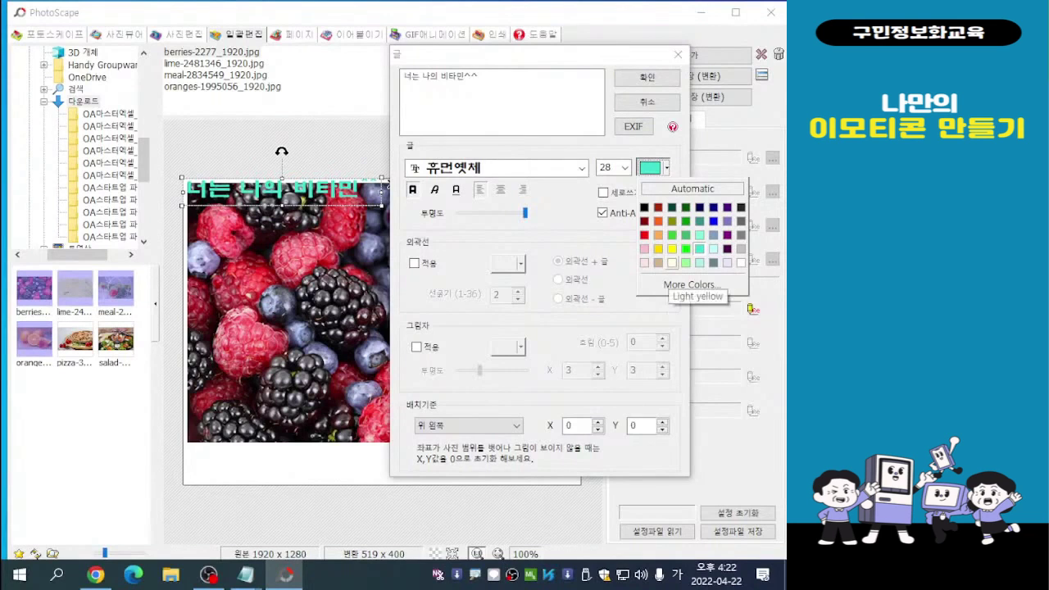
{"action": "left_click", "coordinate": [671, 263]}
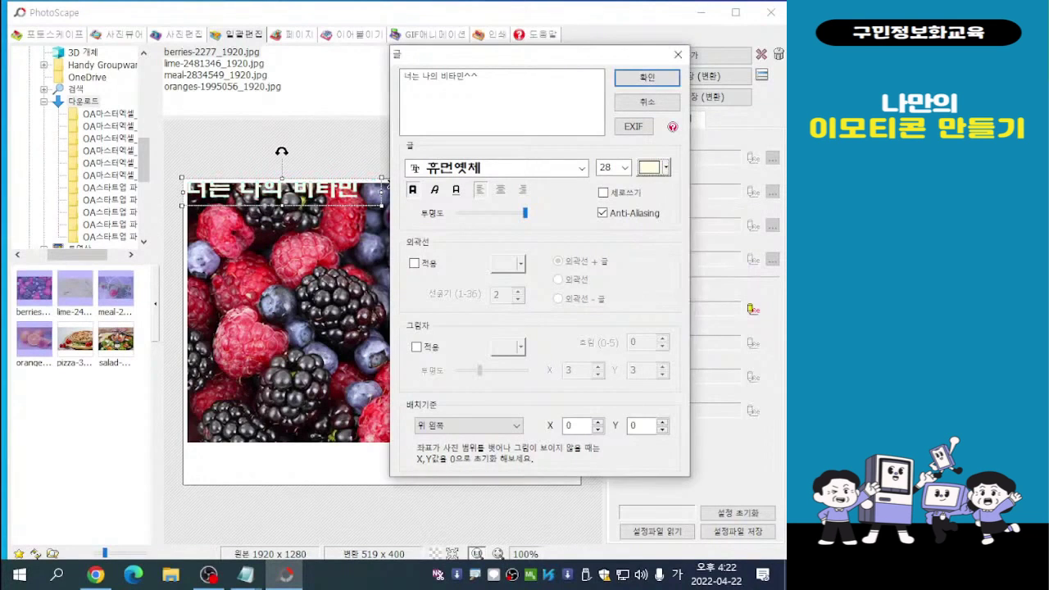
- Set the caption's text color to dark purple
{"action": "left_click", "coordinate": [655, 168]}
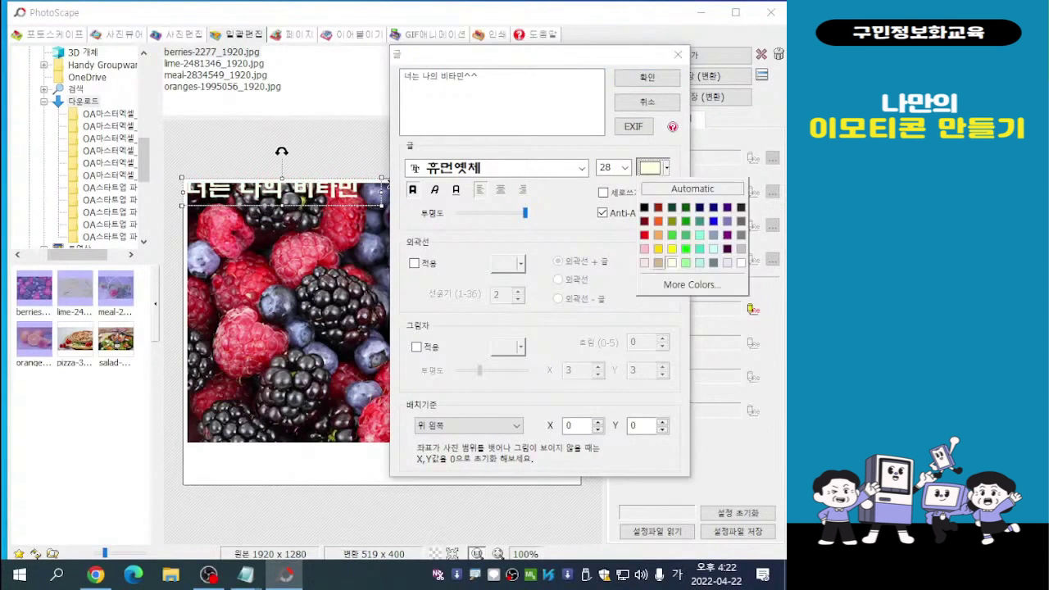
{"action": "left_click", "coordinate": [727, 248]}
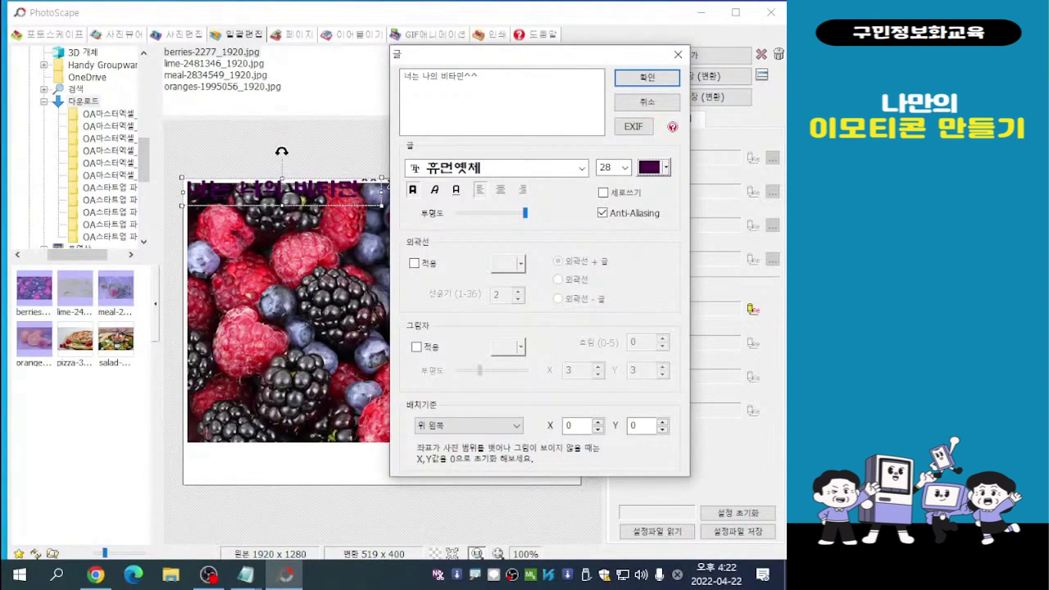
- Add a gray outline of thickness 2 around the caption's text and apply the text settings
{"action": "left_click", "coordinate": [415, 263]}
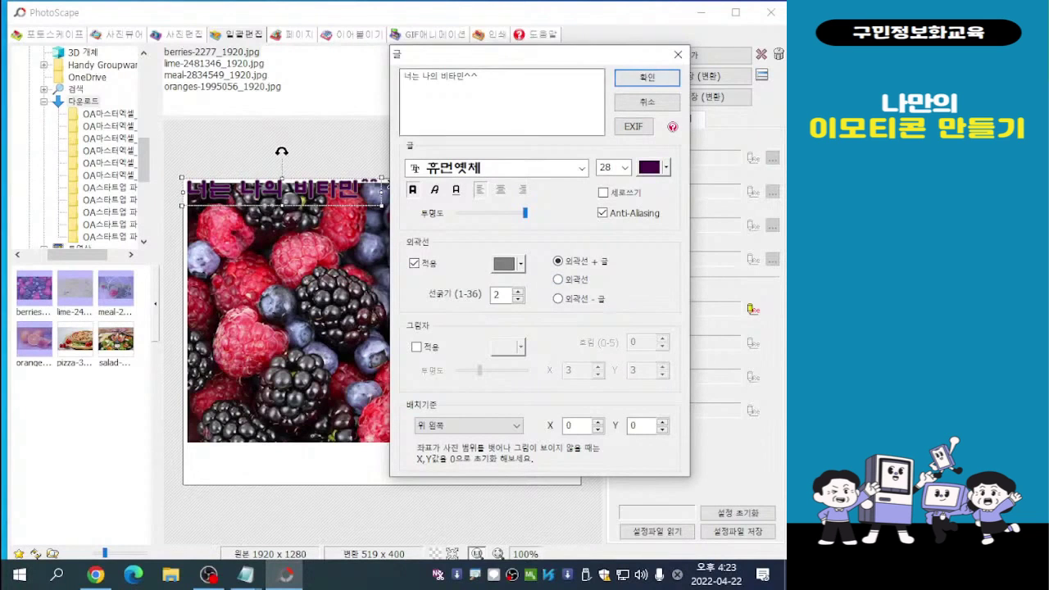
{"action": "key", "text": "ctrl"}
{"action": "key", "text": "ctrl"}
{"action": "key", "text": "ctrl"}
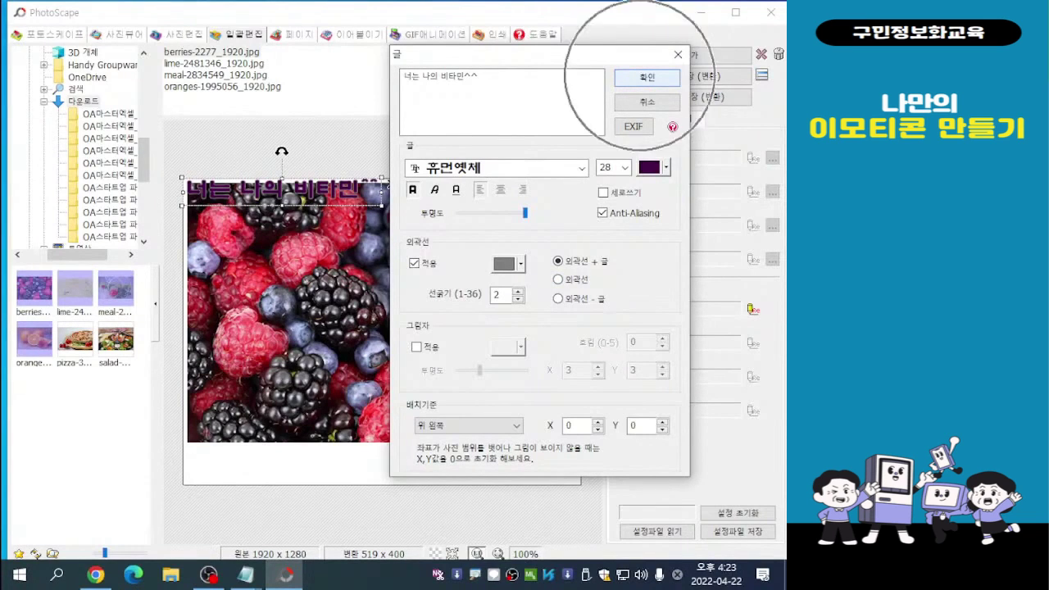
{"action": "left_click", "coordinate": [646, 76]}
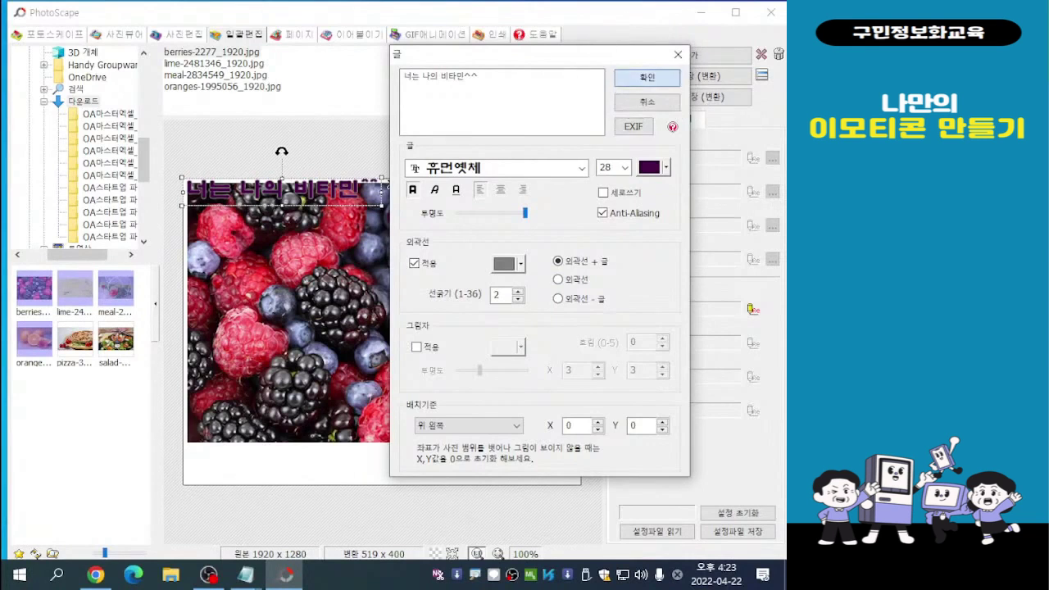
- Move the caption into the white strip below the berries photo and enlarge it to size 37
{"action": "left_click_drag", "start_coordinate": [279, 190], "coordinate": [305, 461]}
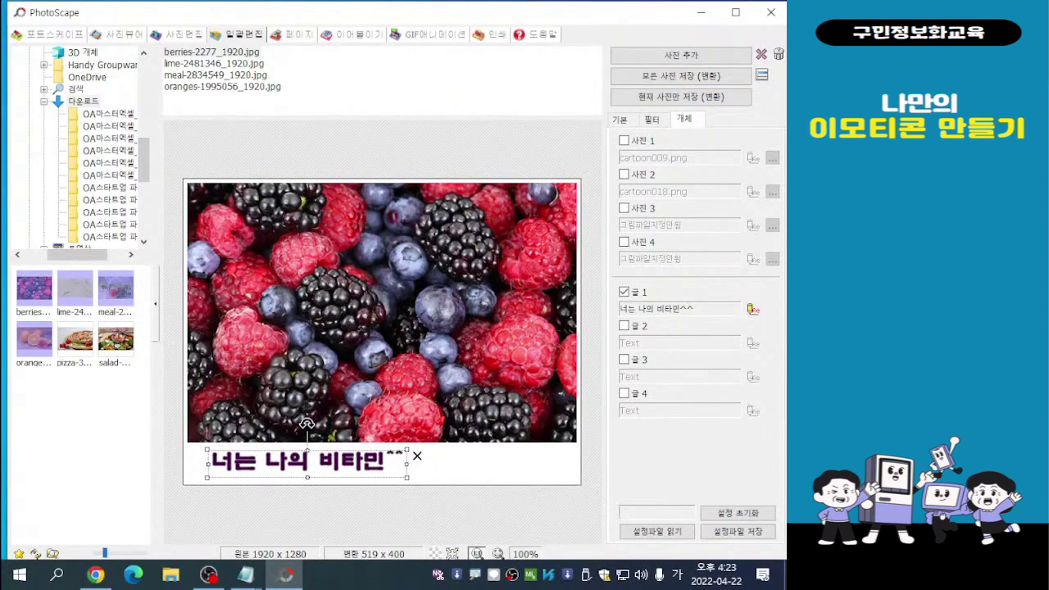
{"action": "left_click_drag", "start_coordinate": [406, 478], "coordinate": [470, 486]}
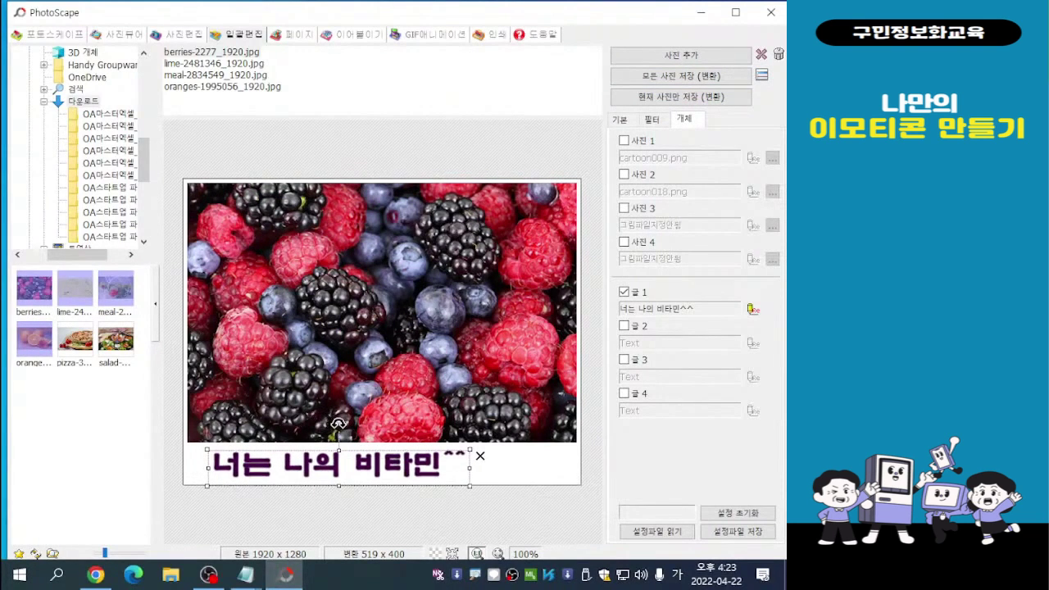
{"action": "left_click_drag", "start_coordinate": [338, 424], "coordinate": [337, 426]}
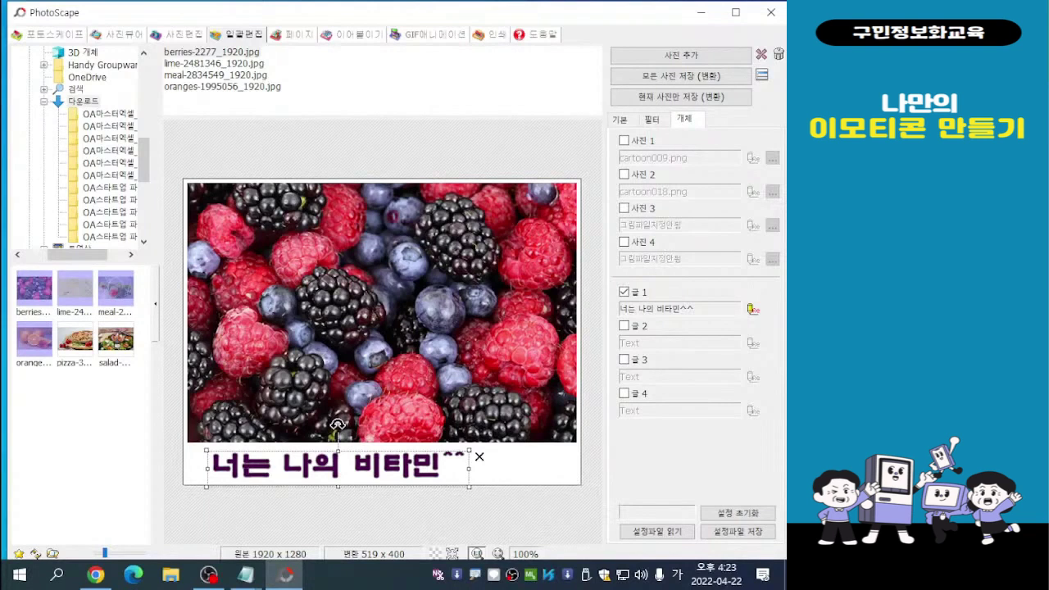
{"action": "left_click_drag", "start_coordinate": [338, 424], "coordinate": [336, 423]}
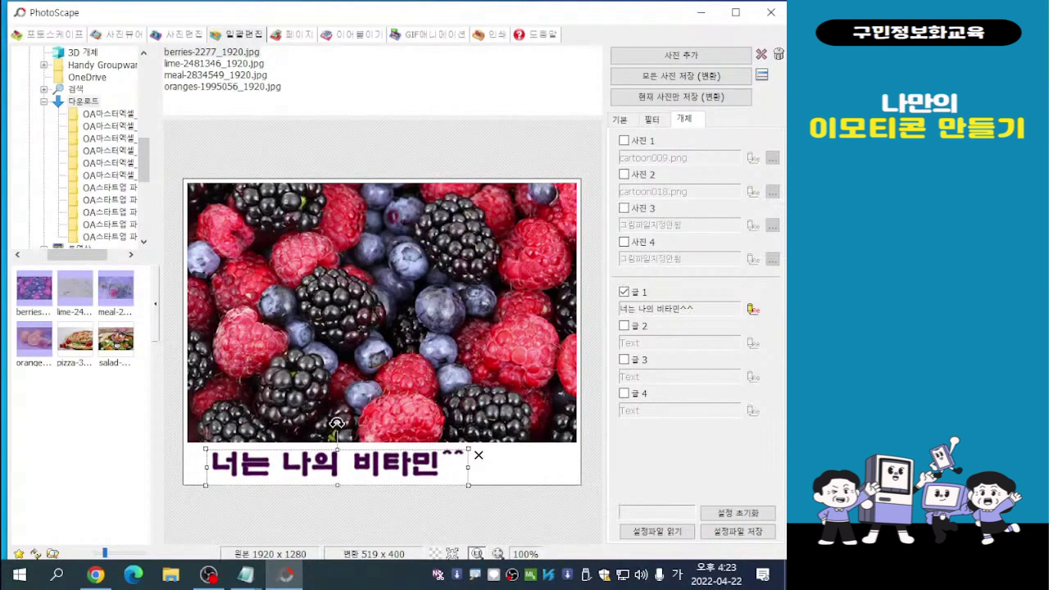
- Reopen the caption's settings, try black and red as the text color, and settle on dark navy
{"action": "double_click", "coordinate": [336, 423]}
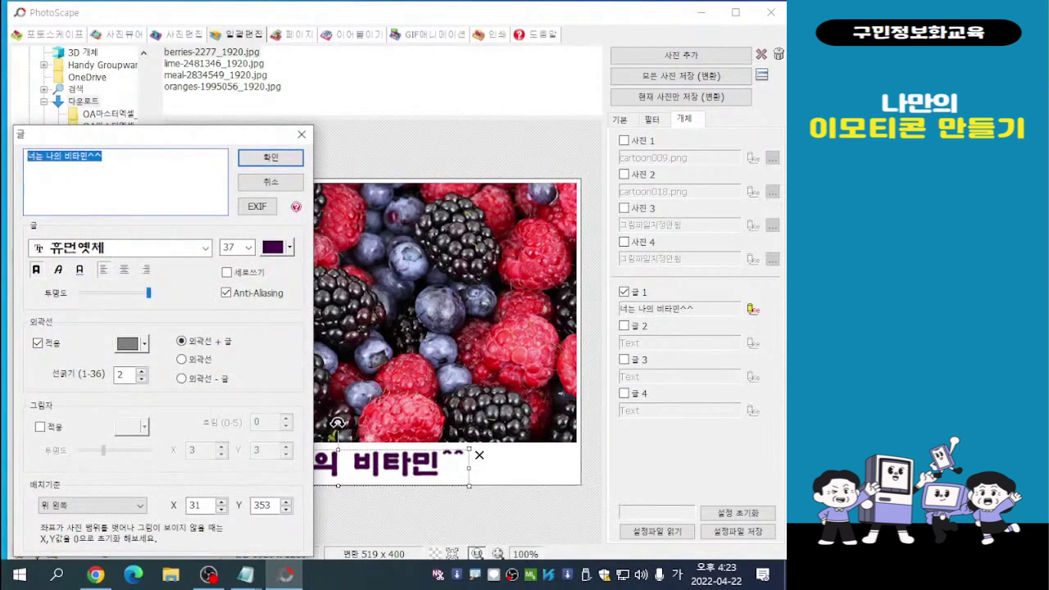
{"action": "left_click", "coordinate": [288, 246]}
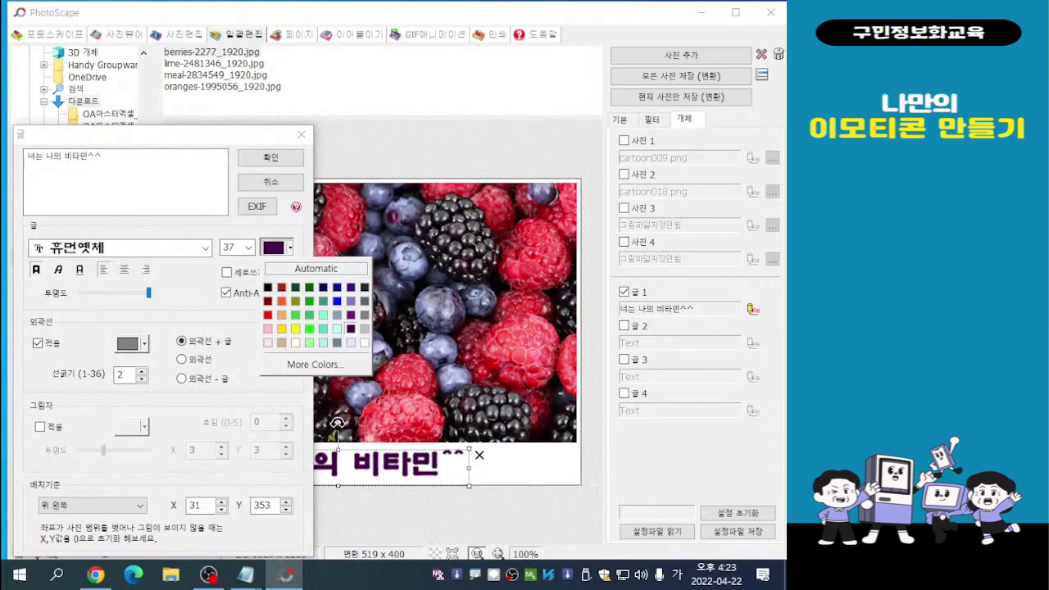
{"action": "left_click", "coordinate": [267, 287]}
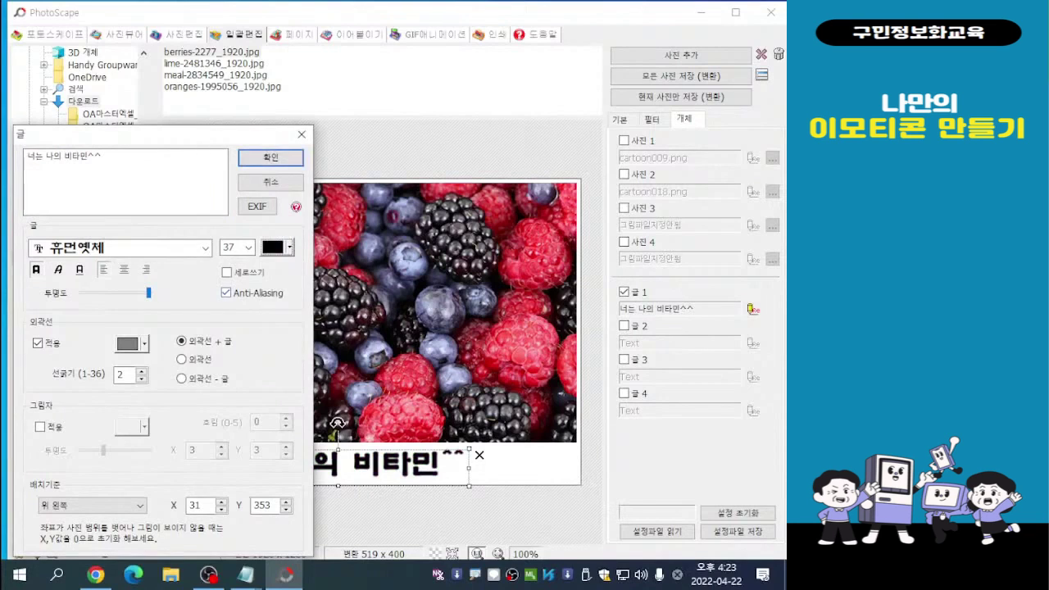
{"action": "left_click", "coordinate": [288, 247]}
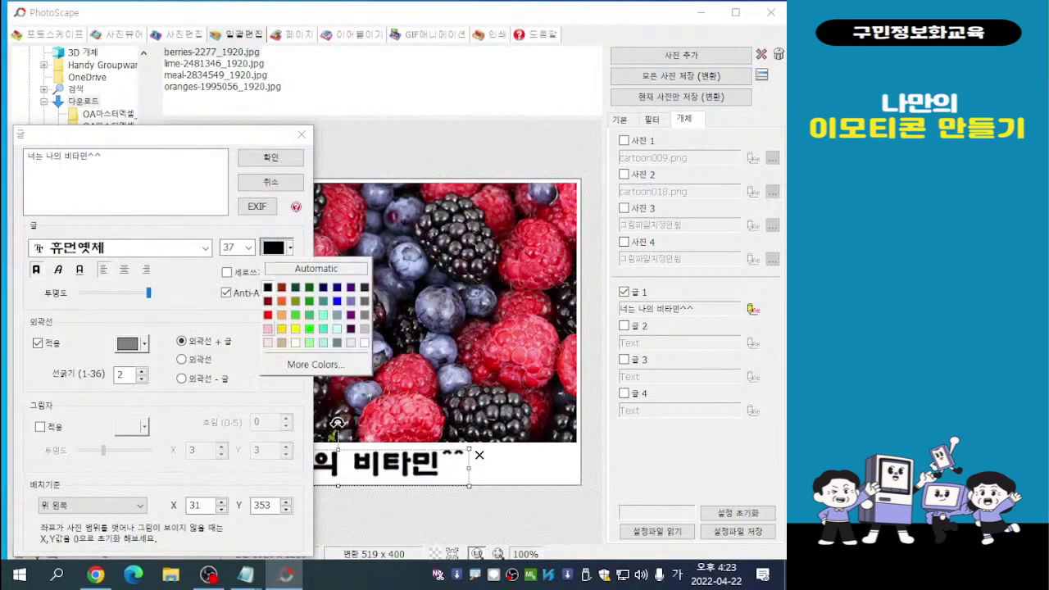
{"action": "left_click", "coordinate": [268, 315]}
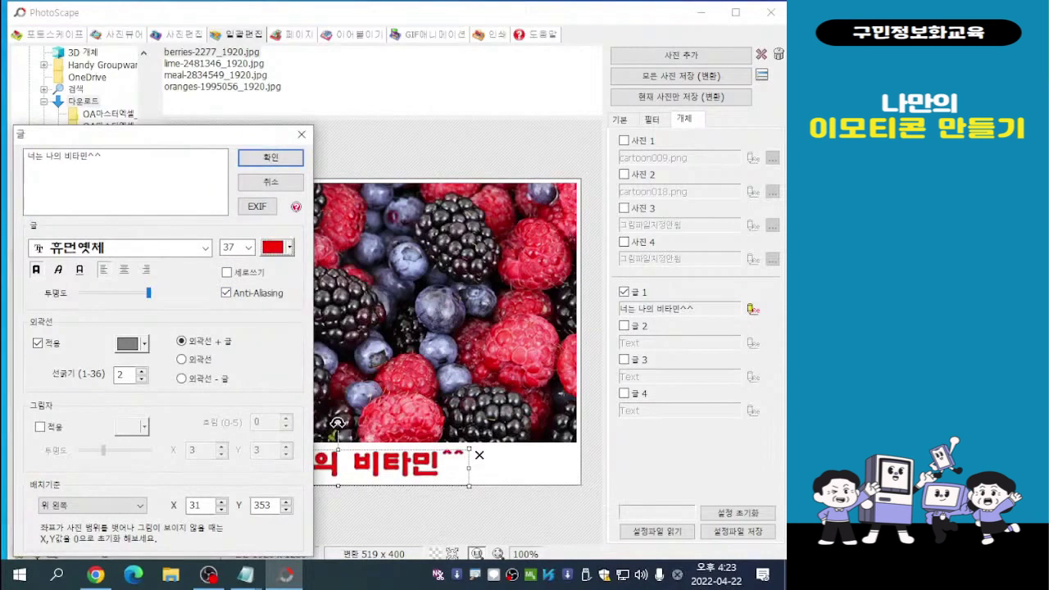
{"action": "left_click", "coordinate": [288, 247]}
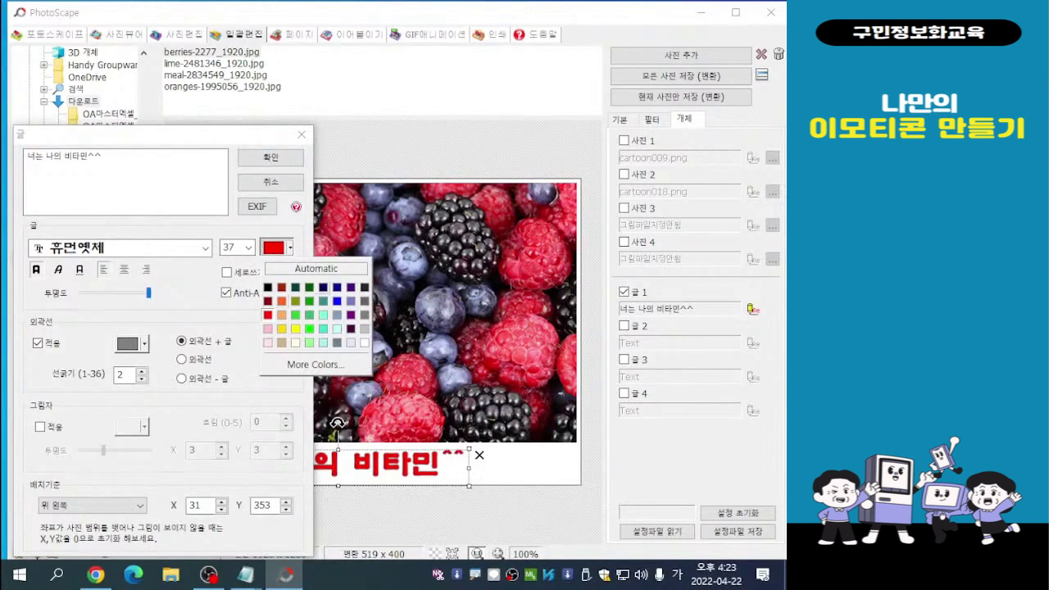
{"action": "left_click", "coordinate": [323, 287]}
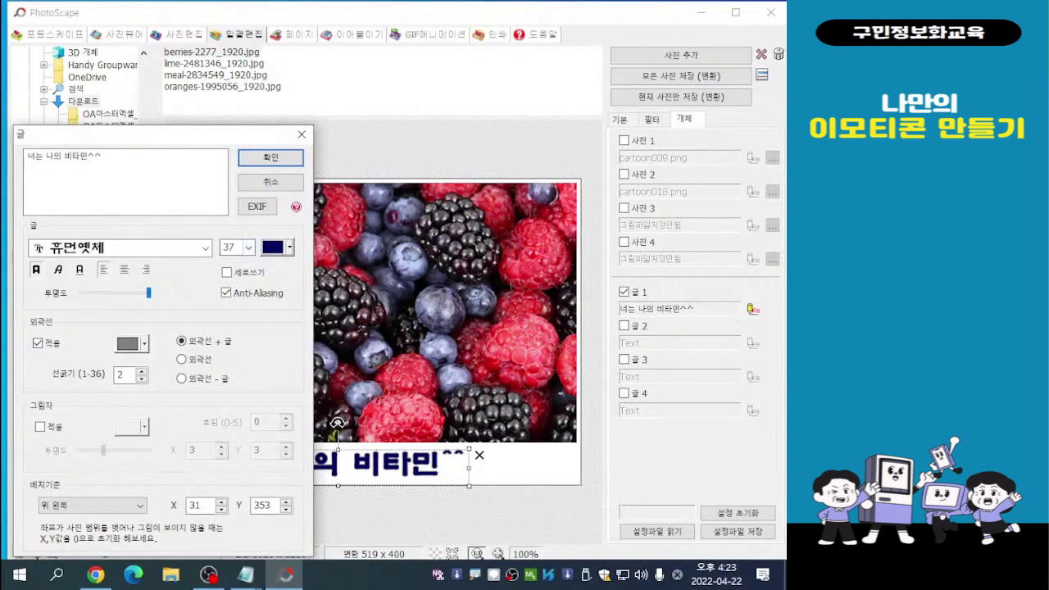
- Remove the caption's outline, apply the text settings and deselect the caption
{"action": "left_click", "coordinate": [289, 247]}
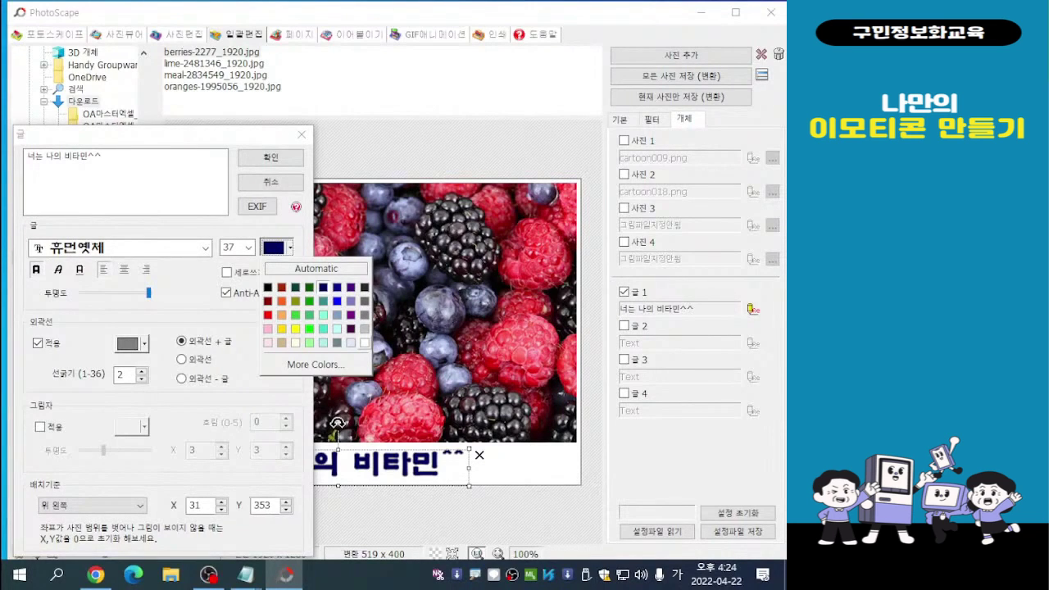
{"action": "left_click", "coordinate": [37, 343]}
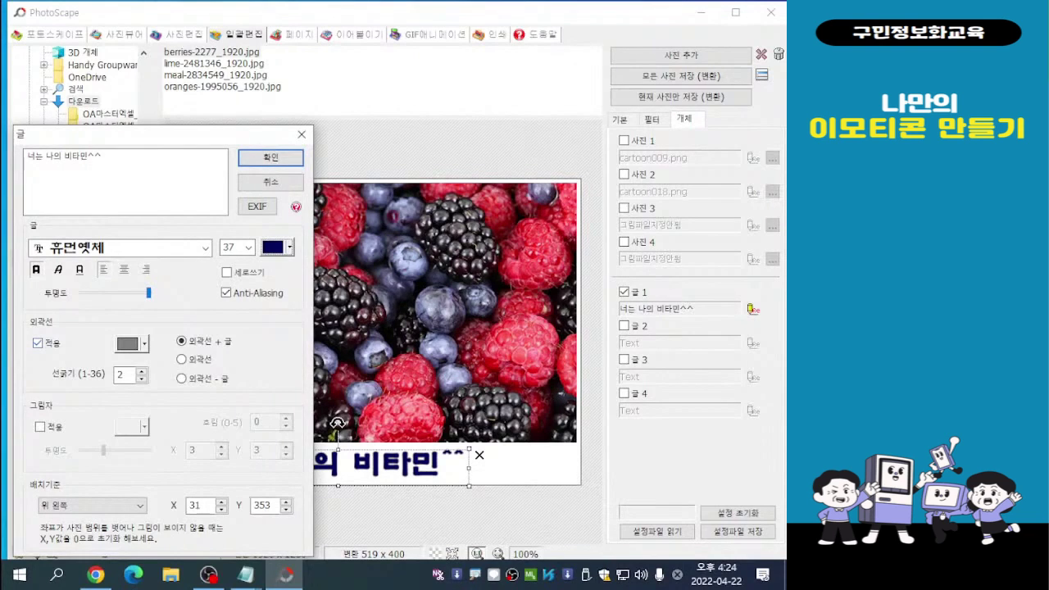
{"action": "left_click", "coordinate": [37, 343]}
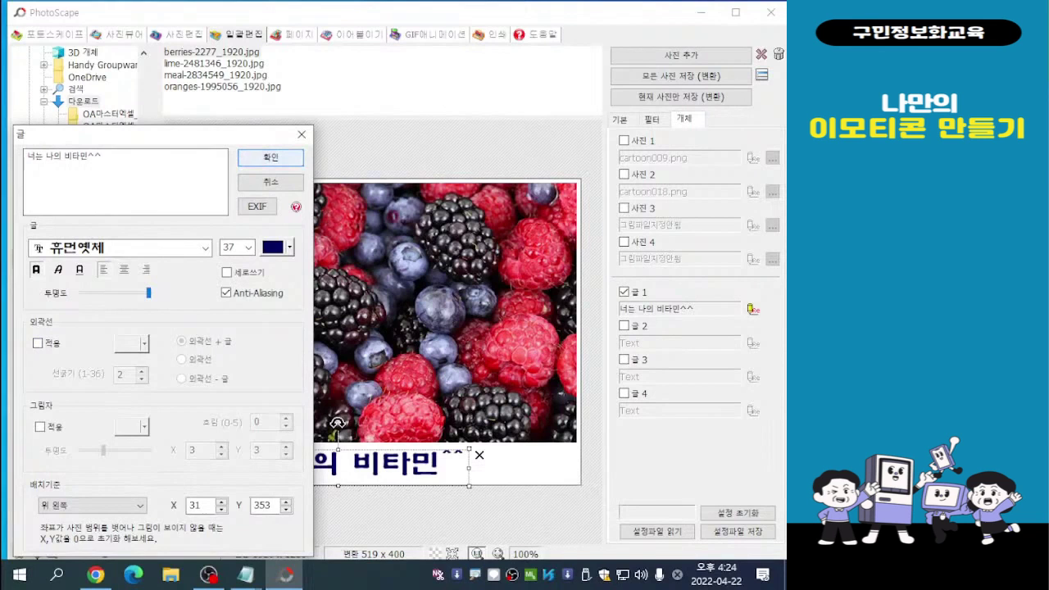
{"action": "left_click", "coordinate": [270, 158]}
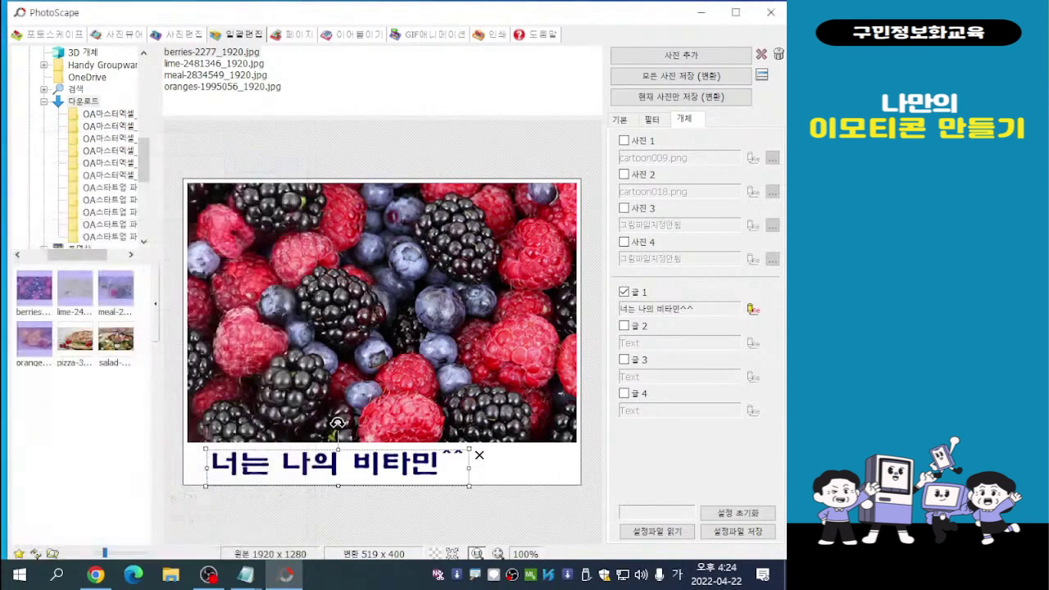
{"action": "key", "text": "Escape"}
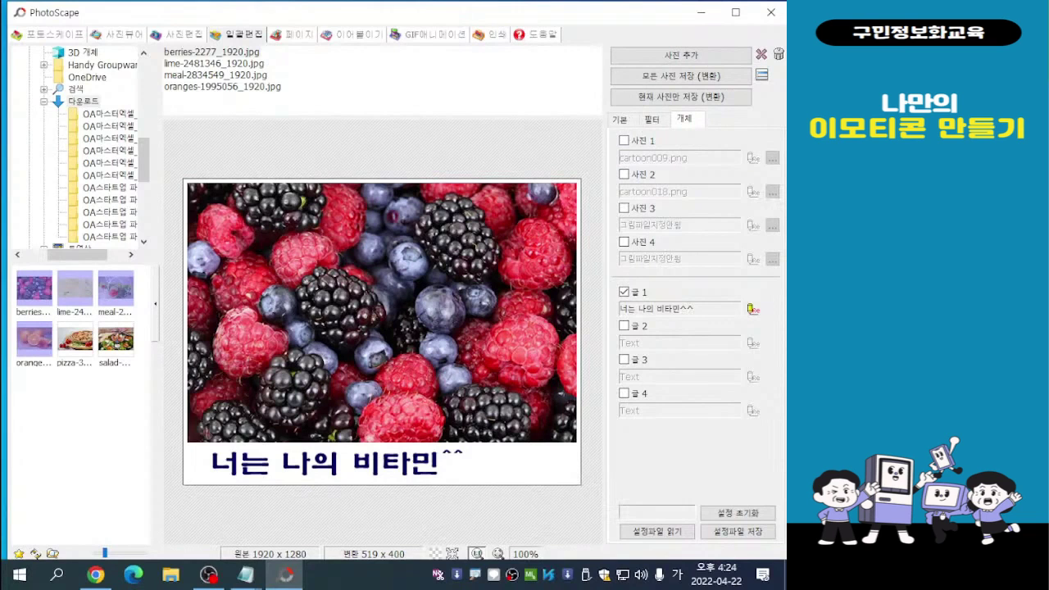
- Enable the first picture object (사진 1) and set its image to the face icon y29.png from the 얼굴 category
{"action": "left_click", "coordinate": [623, 140]}
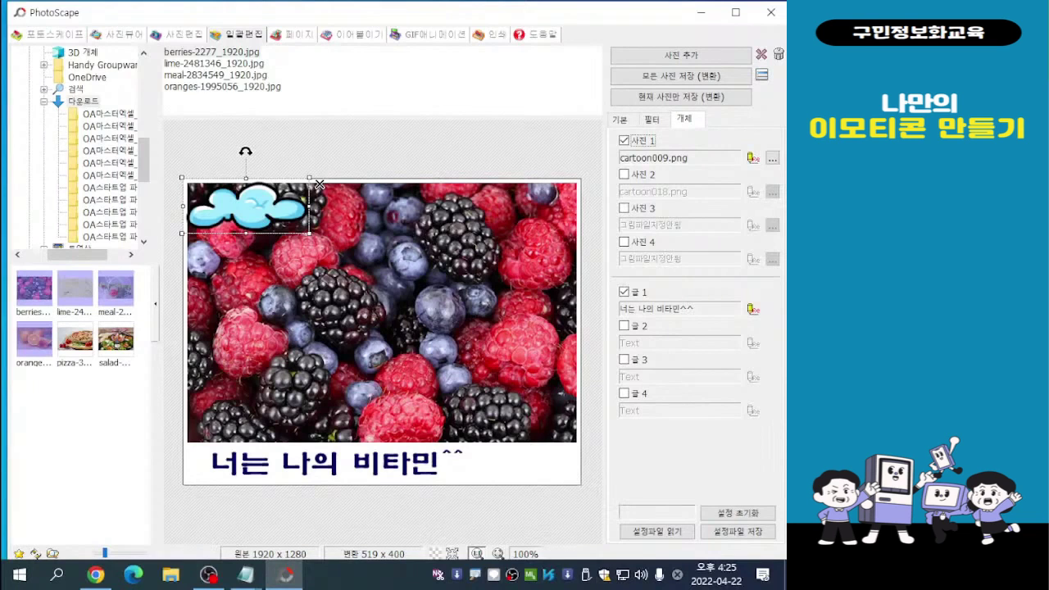
{"action": "left_click", "coordinate": [319, 185]}
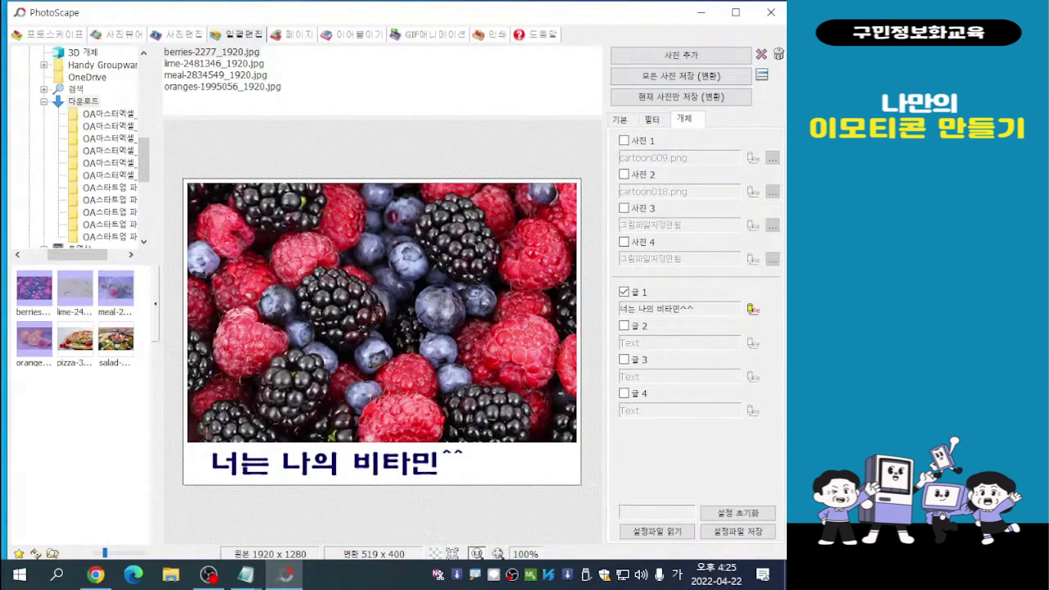
{"action": "left_click", "coordinate": [625, 141]}
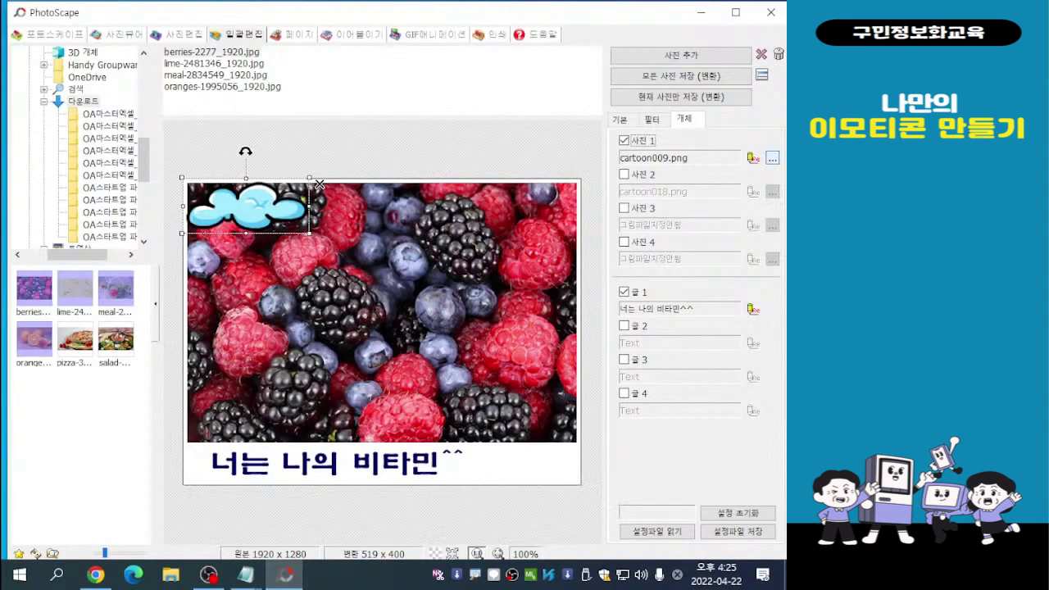
{"action": "left_click", "coordinate": [772, 158]}
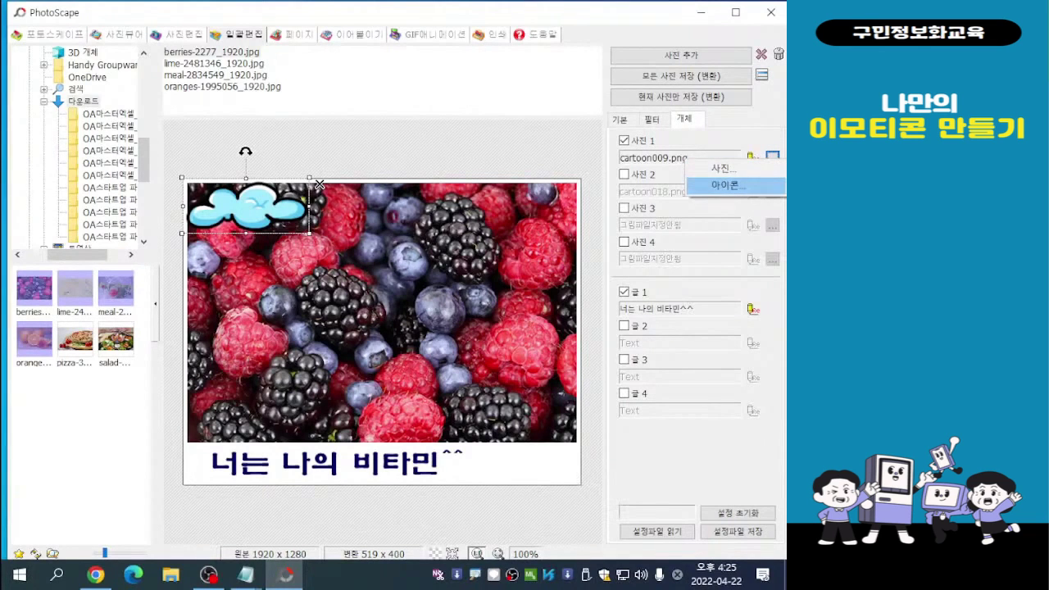
{"action": "left_click", "coordinate": [725, 185]}
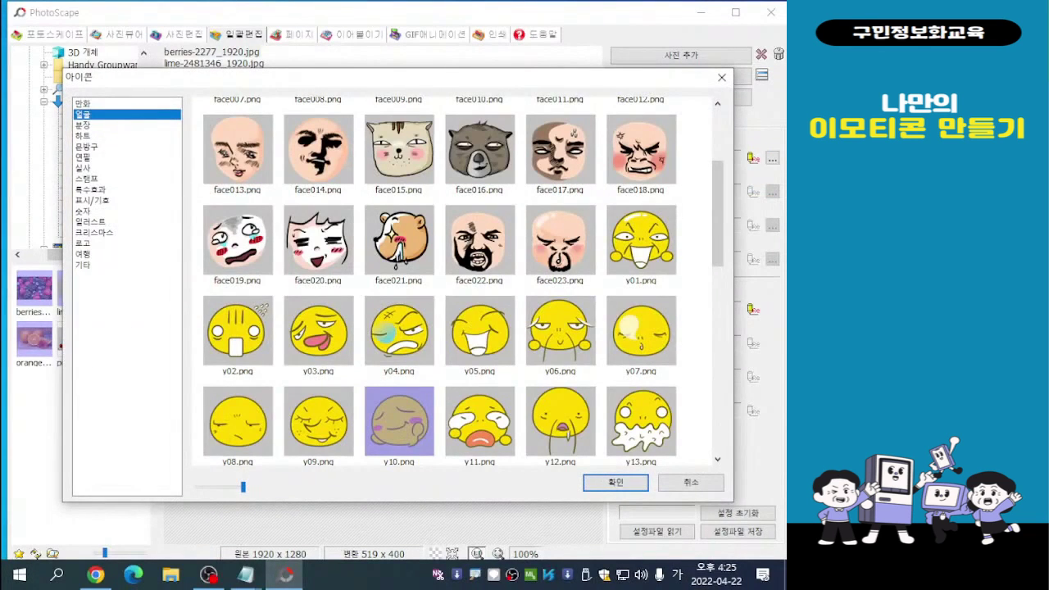
{"action": "left_click_drag", "start_coordinate": [432, 77], "coordinate": [393, 35]}
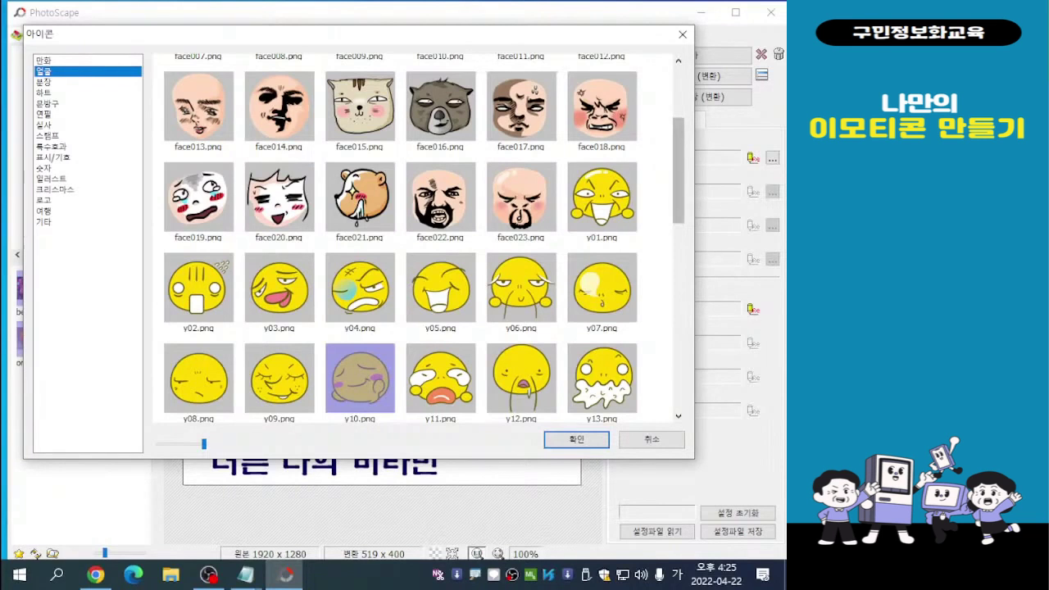
{"action": "scroll", "coordinate": [410, 238], "scroll_direction": "down", "scroll_amount": 1}
{"action": "scroll", "coordinate": [410, 238], "scroll_direction": "down", "scroll_amount": 3}
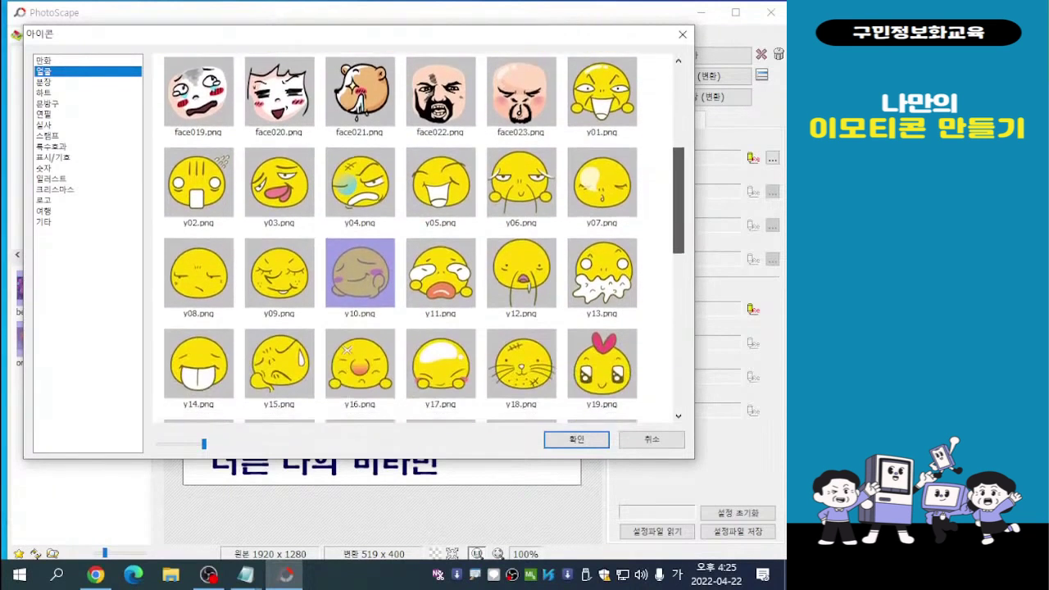
{"action": "scroll", "coordinate": [410, 237], "scroll_direction": "down", "scroll_amount": 3}
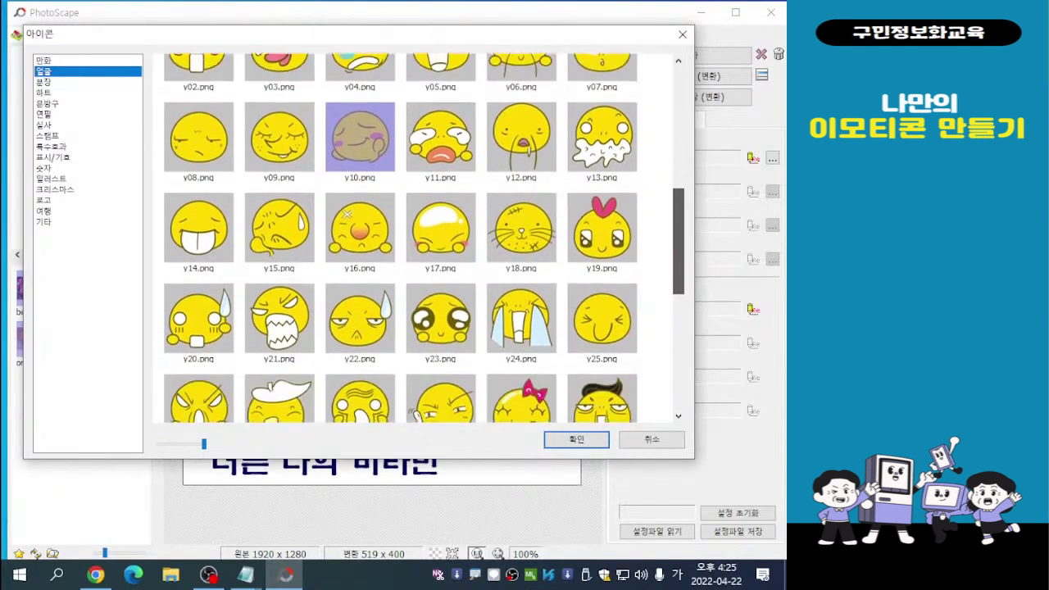
{"action": "scroll", "coordinate": [410, 238], "scroll_direction": "down", "scroll_amount": 1}
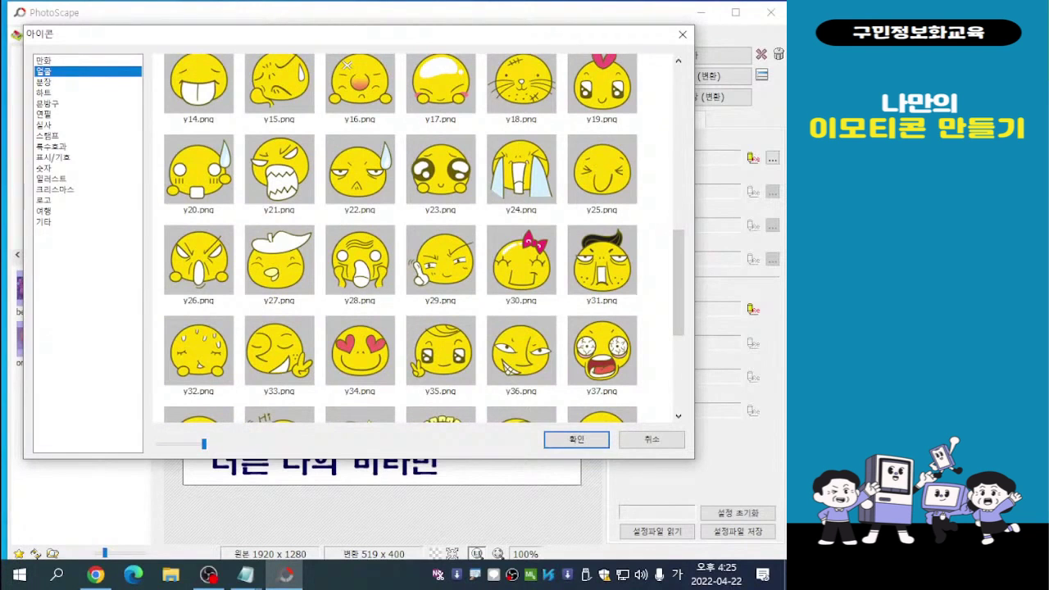
{"action": "left_click", "coordinate": [441, 261]}
{"action": "left_click", "coordinate": [577, 440]}
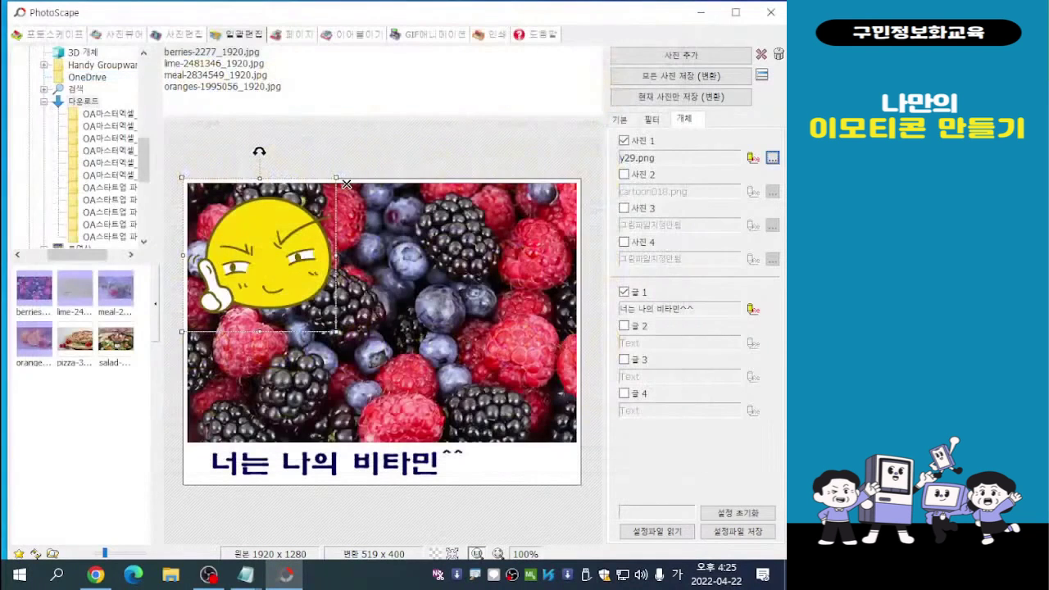
- Shrink the yellow face icon to about half size and place it just after the caption in the white strip
{"action": "left_click_drag", "start_coordinate": [259, 254], "coordinate": [365, 266]}
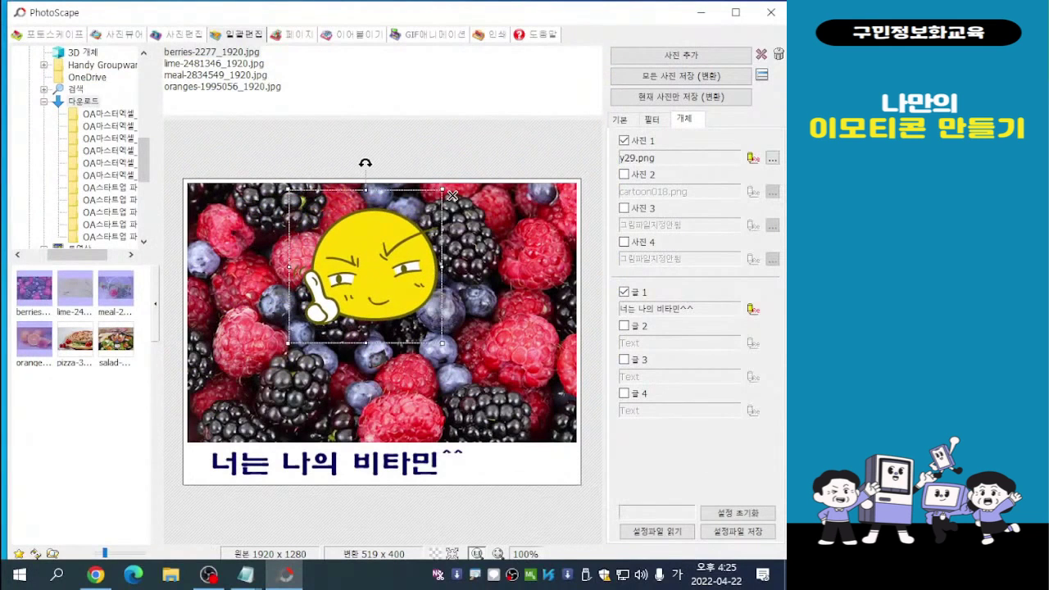
{"action": "left_click_drag", "start_coordinate": [289, 190], "coordinate": [369, 271]}
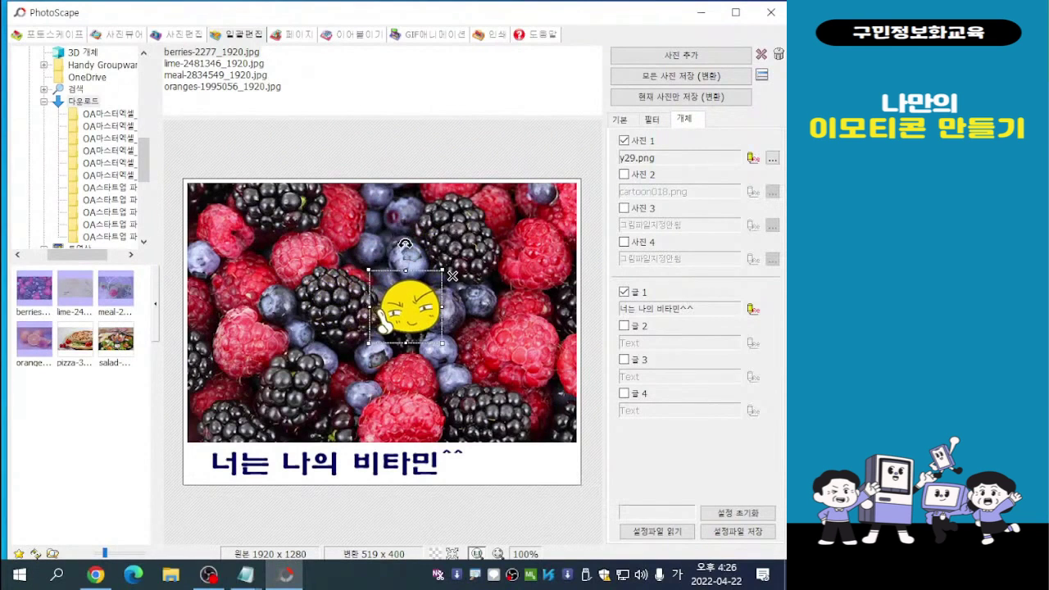
{"action": "left_click_drag", "start_coordinate": [408, 308], "coordinate": [524, 454]}
{"action": "left_click", "coordinate": [590, 490]}
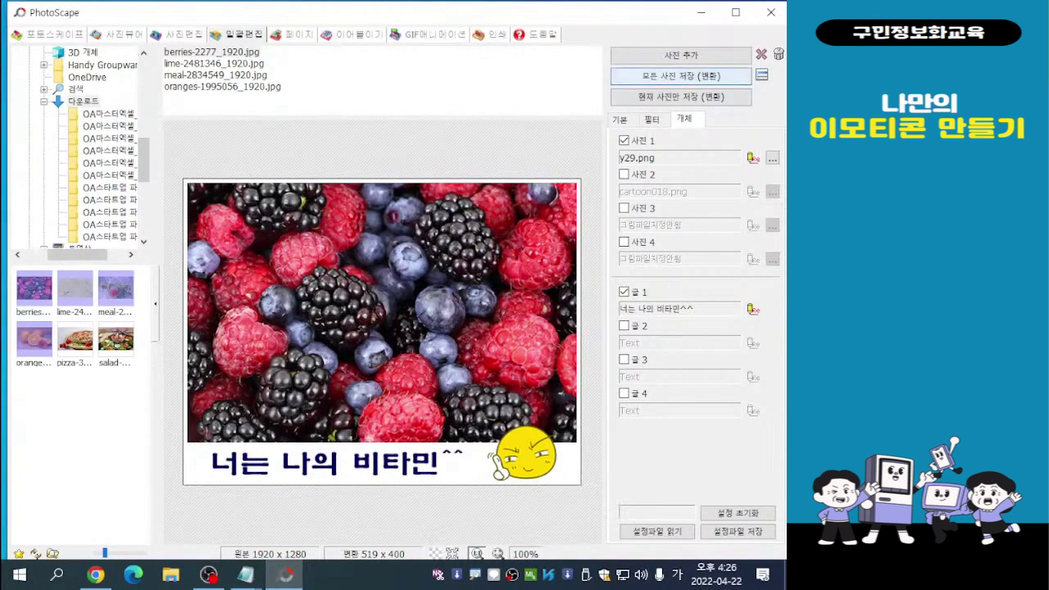
- Start saving all the batch-edited photos and choose to store them in a specified folder
{"action": "left_click", "coordinate": [682, 76]}
{"action": "key", "text": "ctrl"}
{"action": "key", "text": "ctrl"}
{"action": "key", "text": "ctrl"}
{"action": "left_click", "coordinate": [680, 75]}
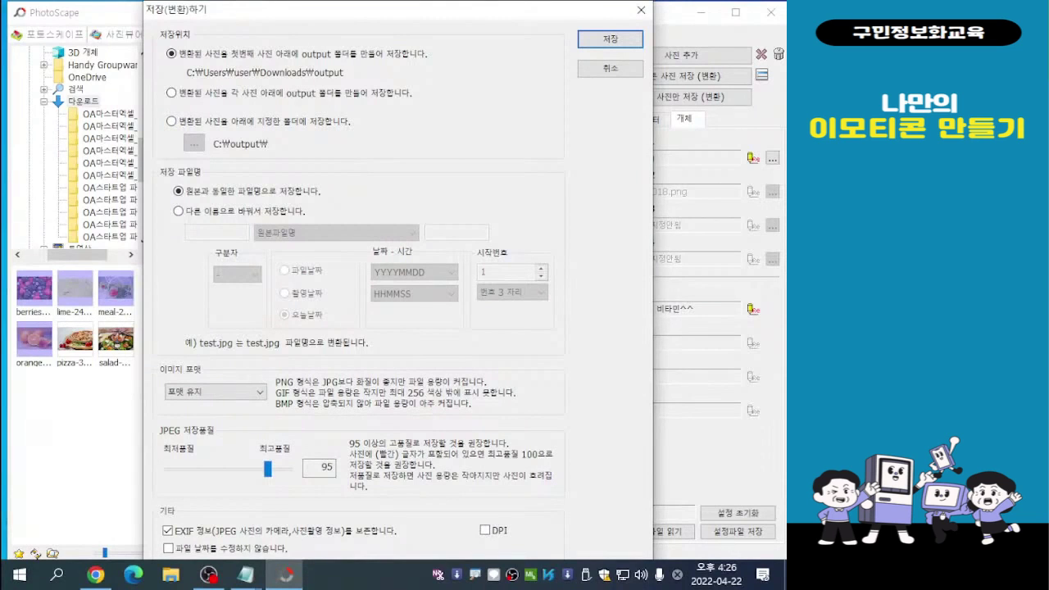
{"action": "left_click", "coordinate": [172, 121]}
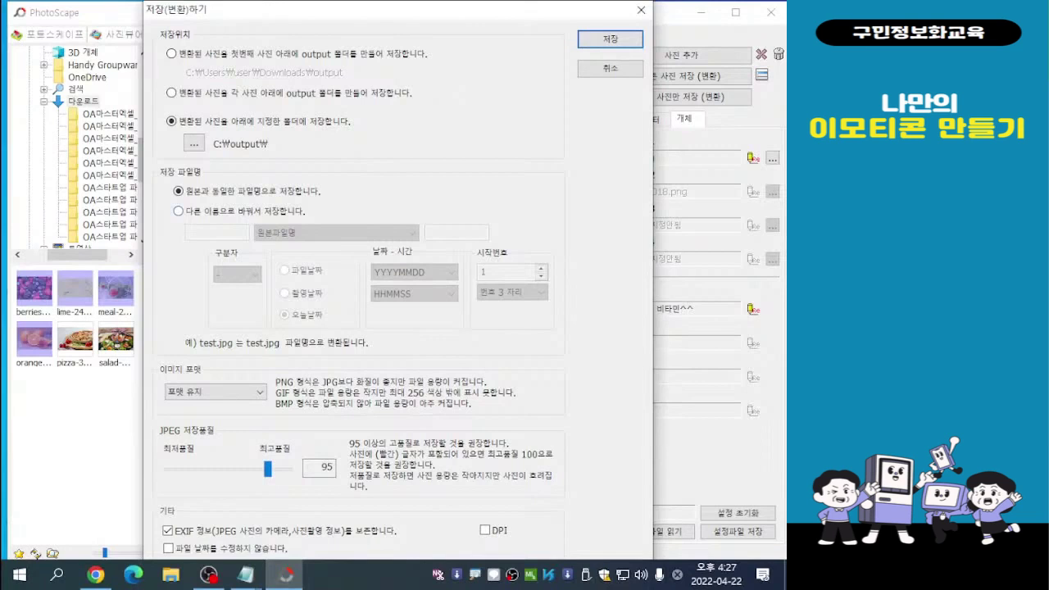
- Rename the saved photos with the prefix 비타민, the pattern 원본파일명 - 번호 and one-digit numbering (번호 1 자리)
{"action": "left_click", "coordinate": [179, 212]}
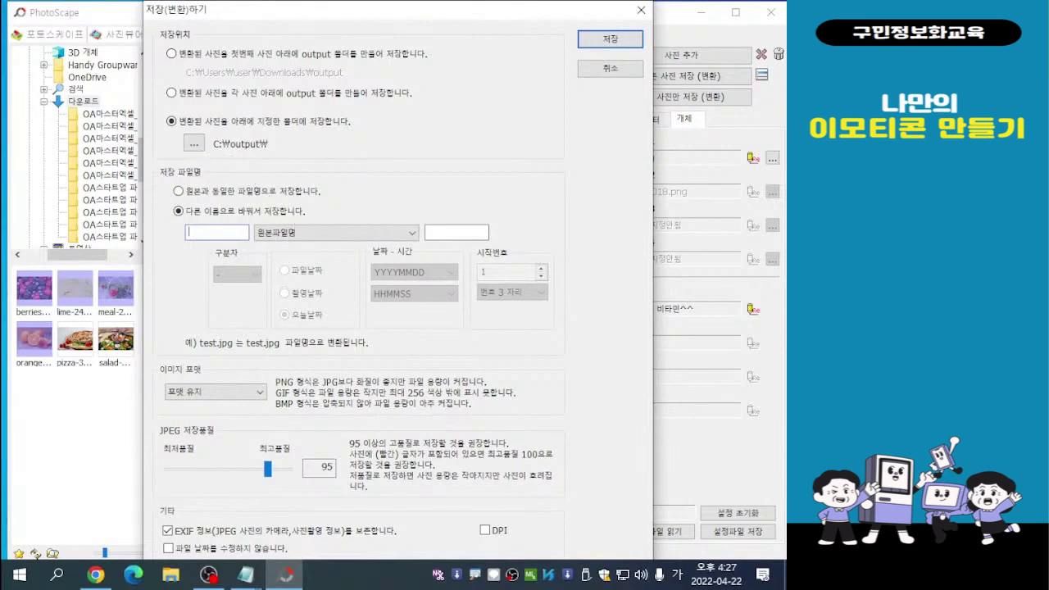
{"action": "type", "text": "비"}
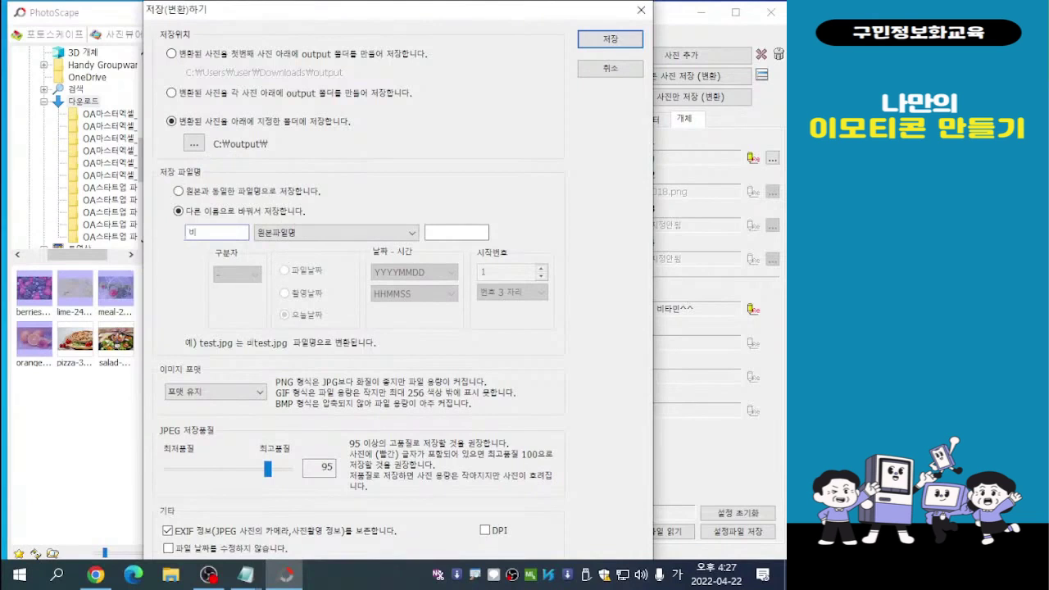
{"action": "type", "text": "타민"}
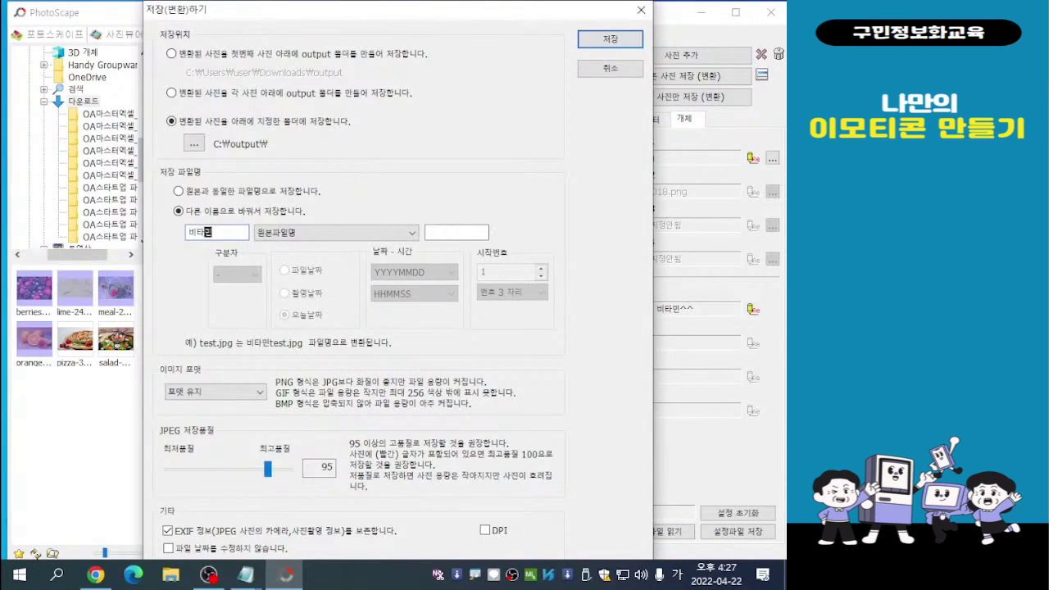
{"action": "left_click", "coordinate": [410, 233]}
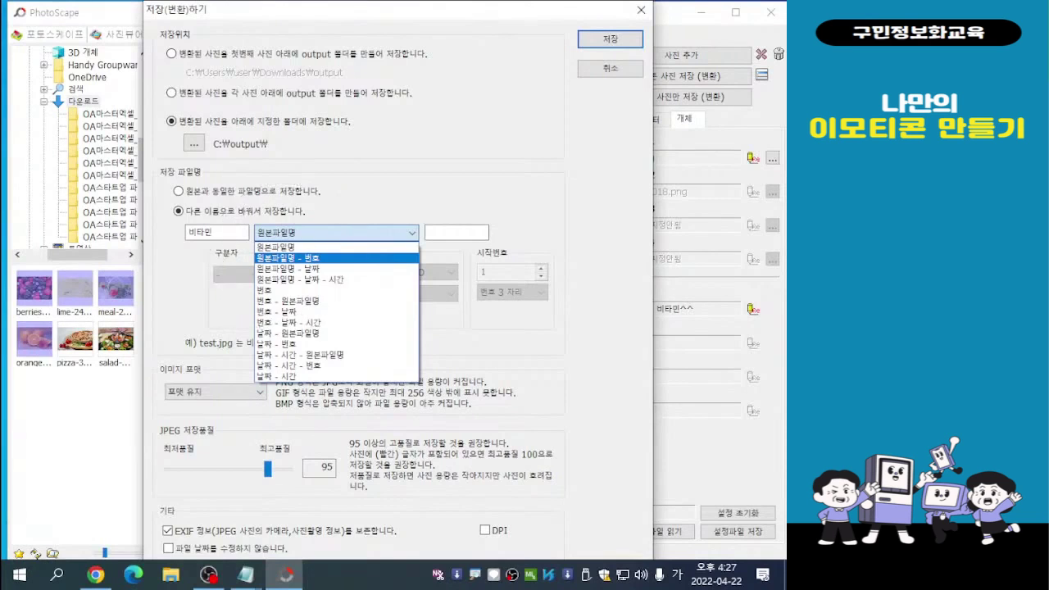
{"action": "left_click", "coordinate": [287, 259]}
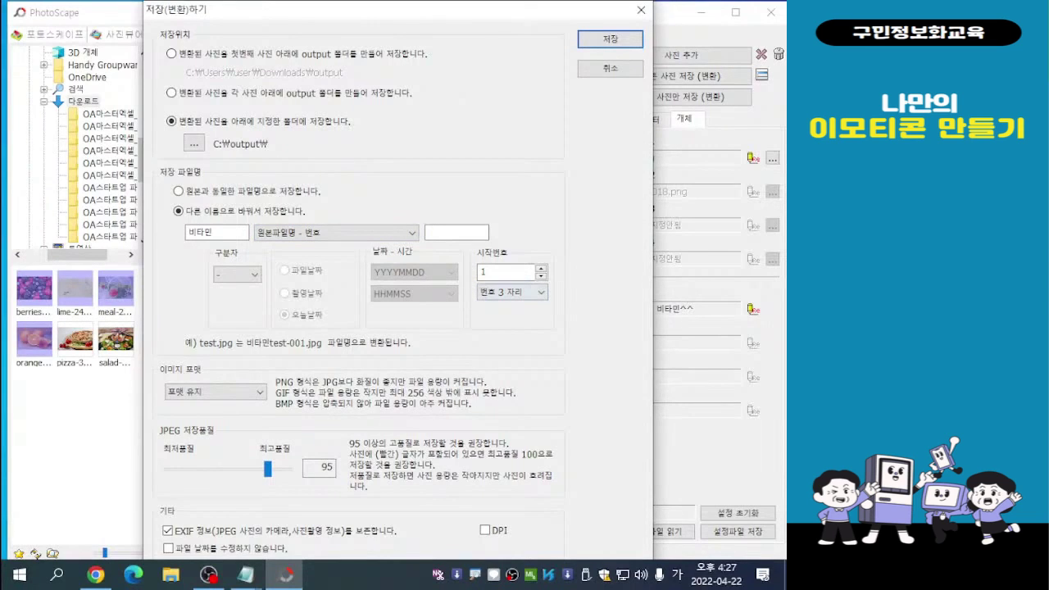
{"action": "left_click", "coordinate": [535, 293]}
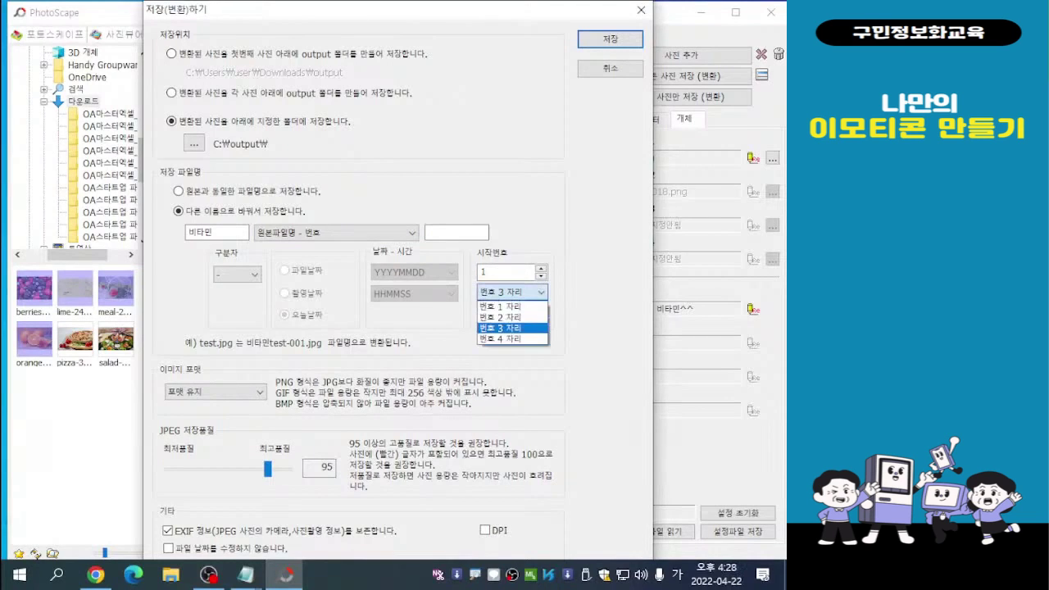
{"action": "left_click", "coordinate": [513, 306]}
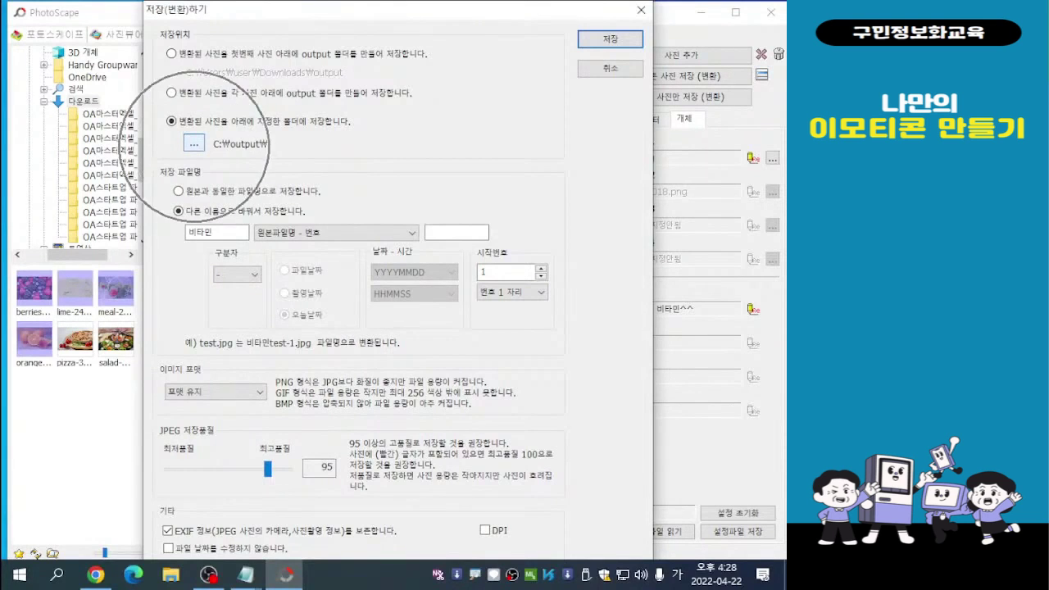
- Set the save folder to 나만의 이모티콘 inside 사진 and save all the converted photos
{"action": "left_click", "coordinate": [194, 143]}
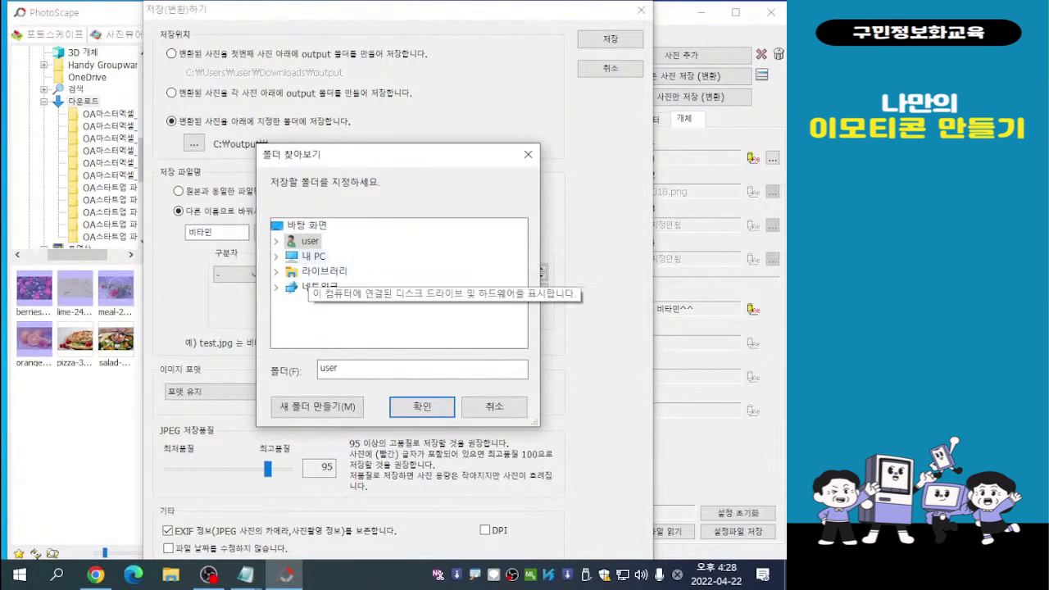
{"action": "double_click", "coordinate": [313, 256]}
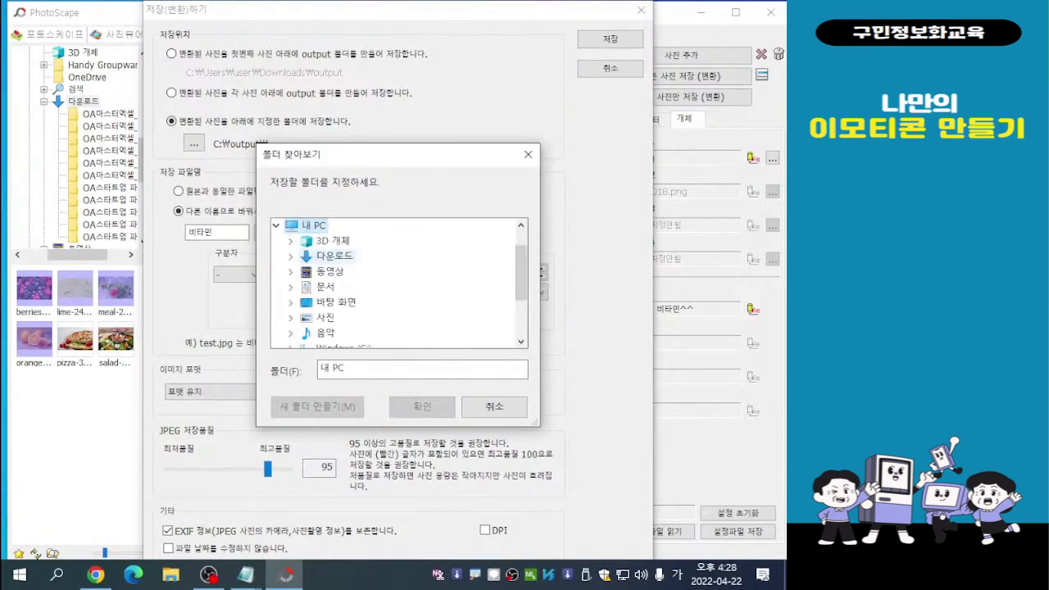
{"action": "left_click_drag", "start_coordinate": [521, 279], "coordinate": [521, 295]}
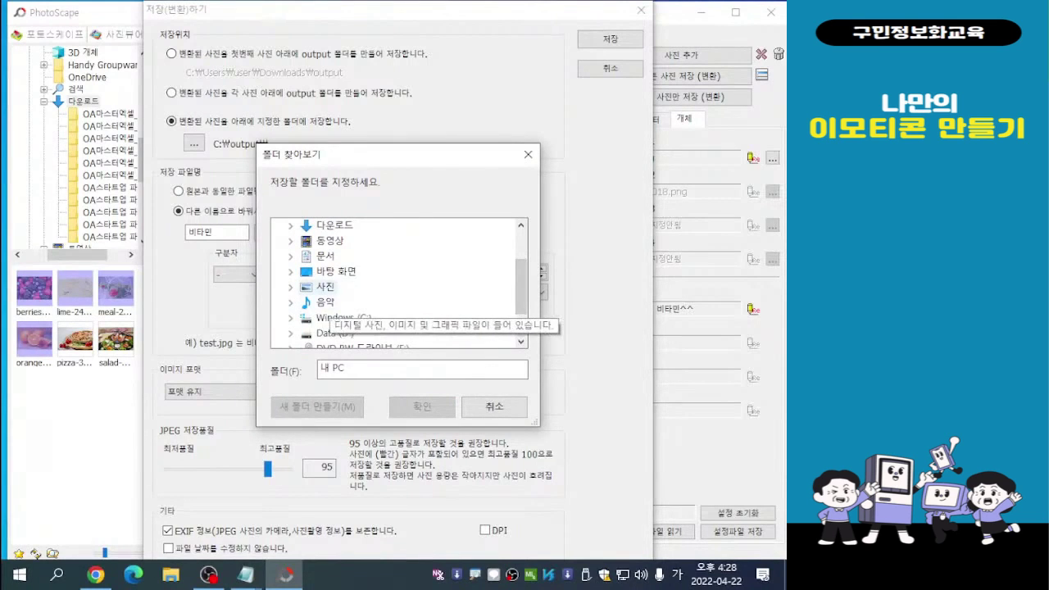
{"action": "double_click", "coordinate": [326, 287]}
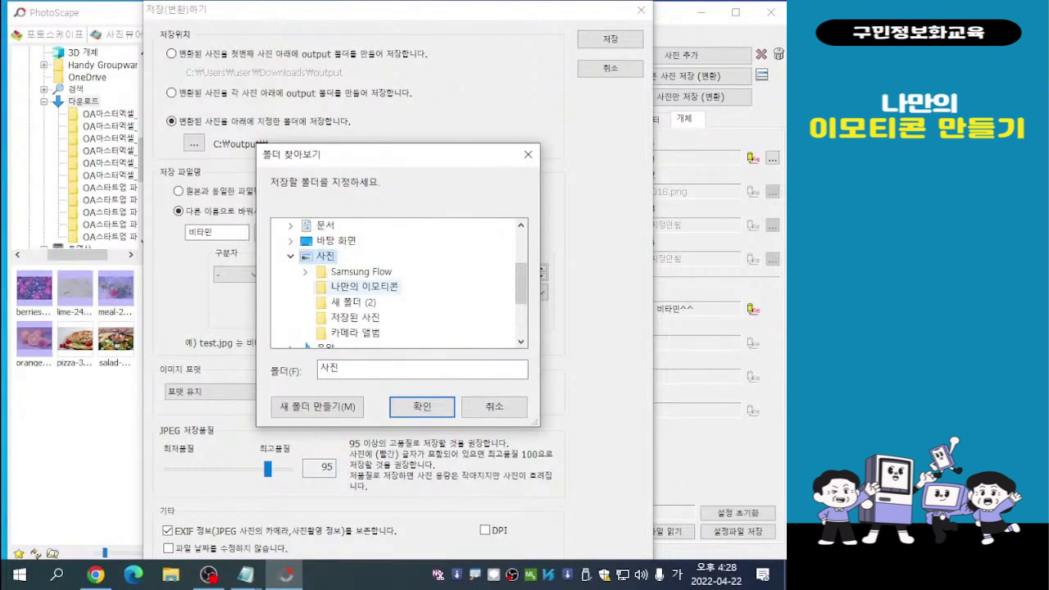
{"action": "left_click", "coordinate": [365, 287]}
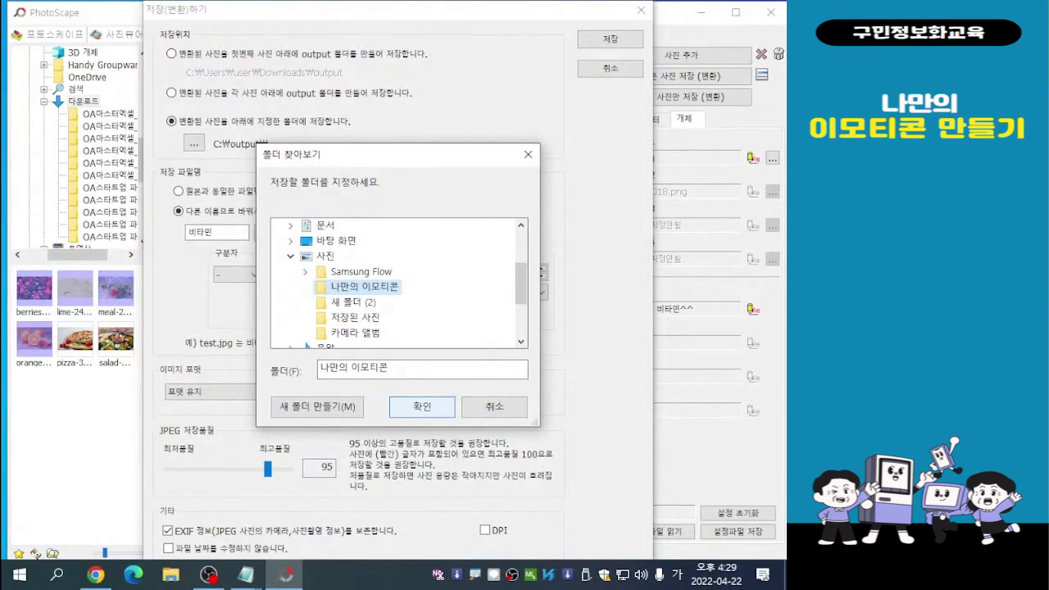
{"action": "left_click", "coordinate": [422, 406]}
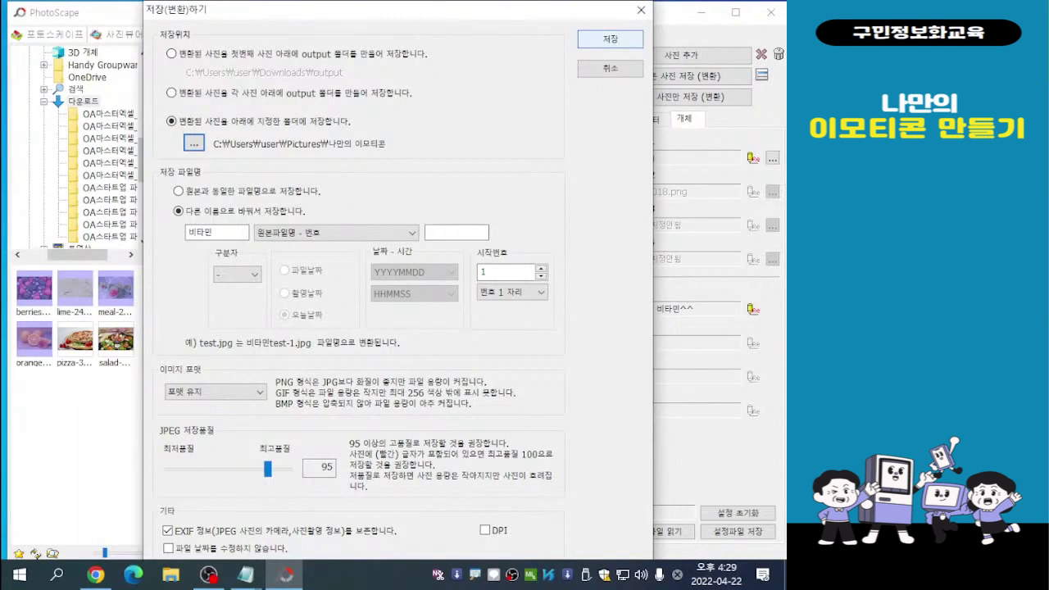
{"action": "left_click", "coordinate": [611, 40]}
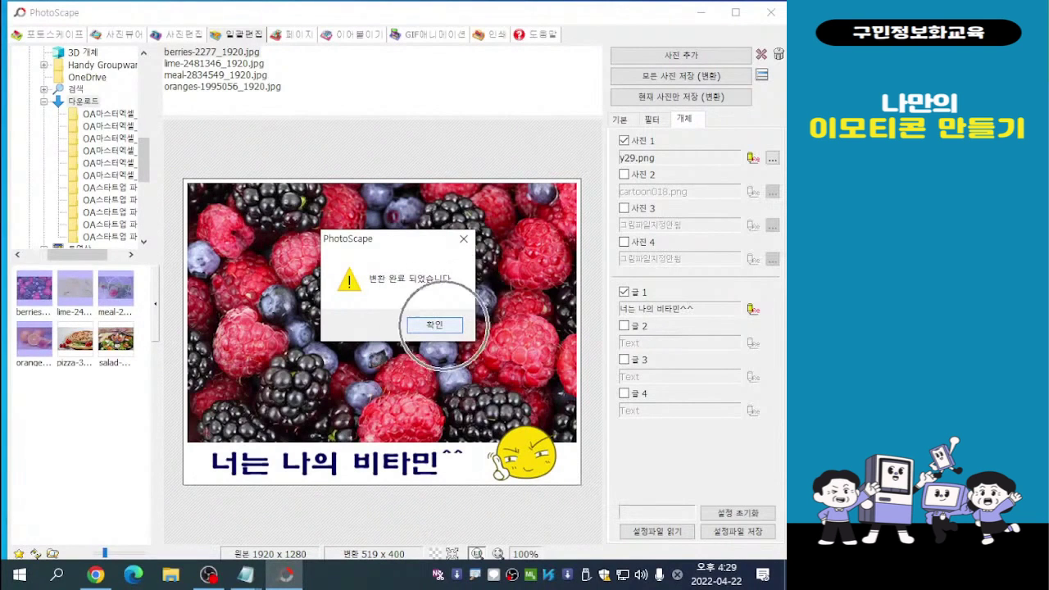
{"action": "left_click", "coordinate": [434, 325]}
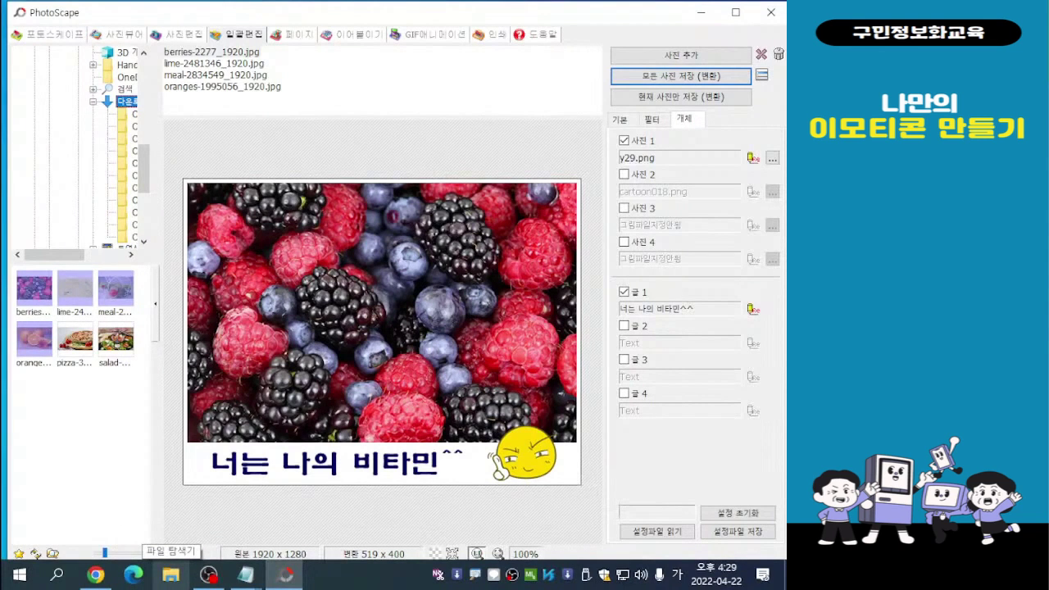
- Switch to File Explorer and check the saved 비타민 photos in the 나만의 이모티콘 folder inside 사진
{"action": "left_click", "coordinate": [171, 575]}
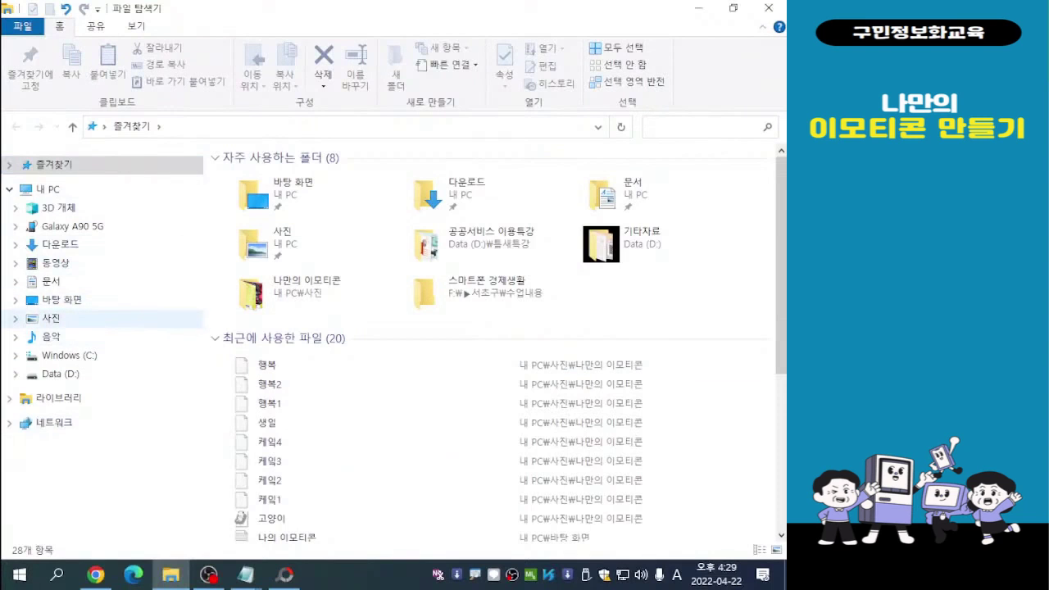
{"action": "left_click", "coordinate": [51, 318]}
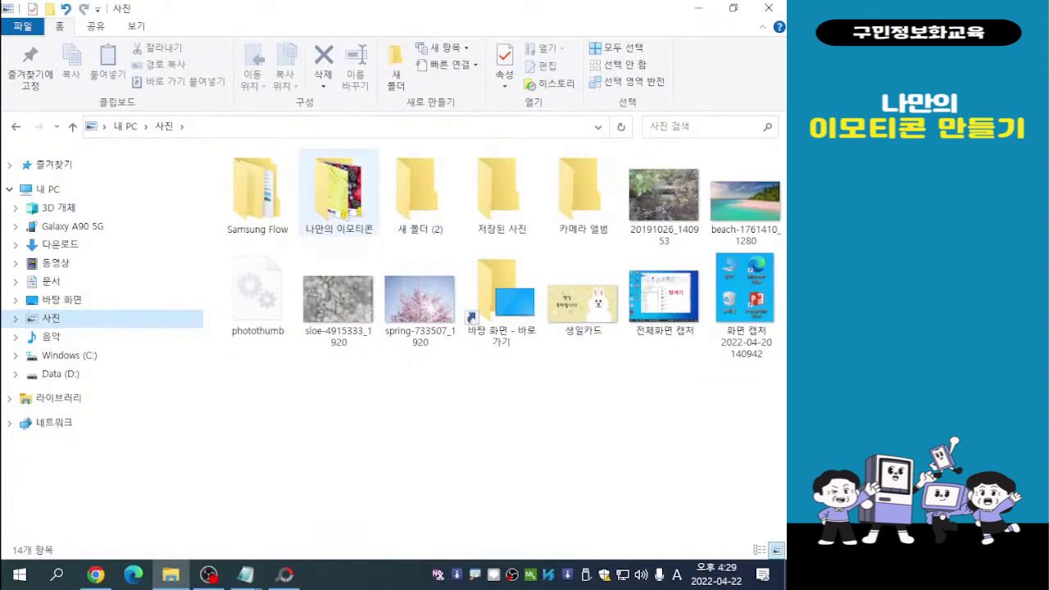
{"action": "double_click", "coordinate": [338, 193]}
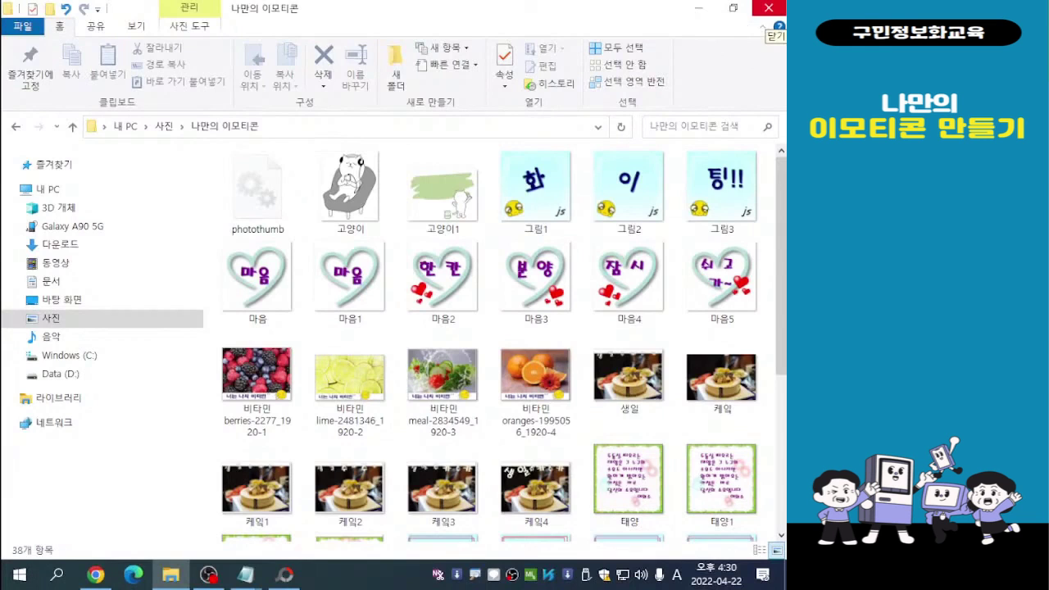
{"action": "left_click", "coordinate": [769, 9]}
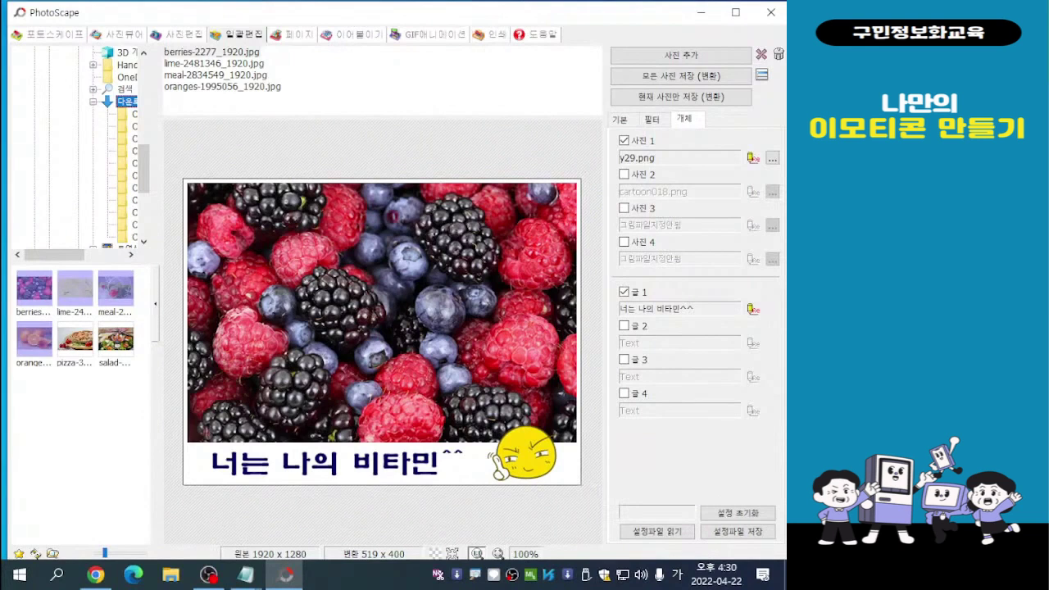
- Switch to the GIF animation editor and remove all the old frames from its list
{"action": "left_click", "coordinate": [430, 35]}
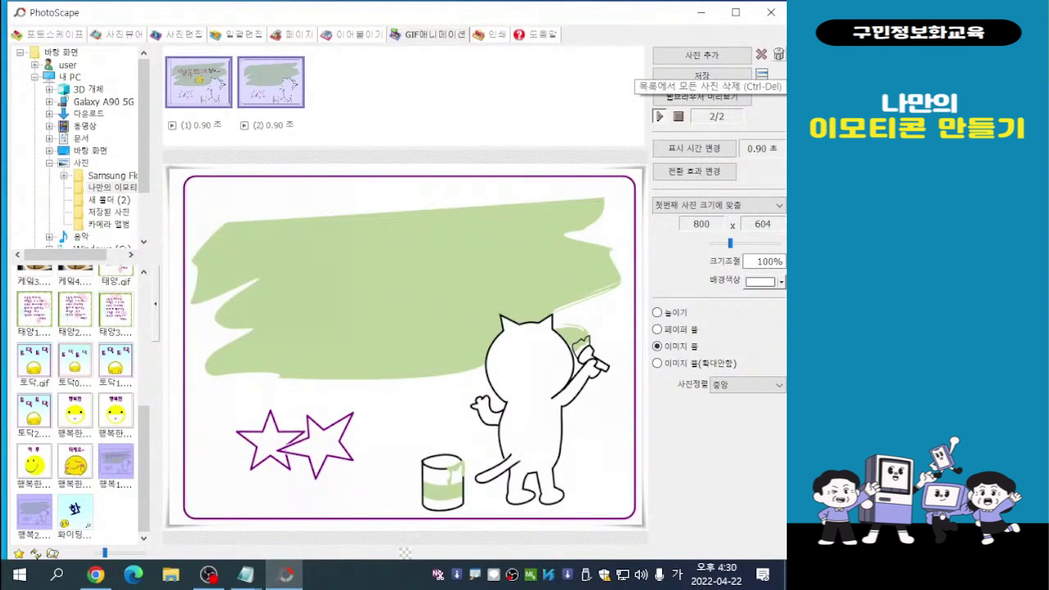
{"action": "left_click", "coordinate": [778, 54]}
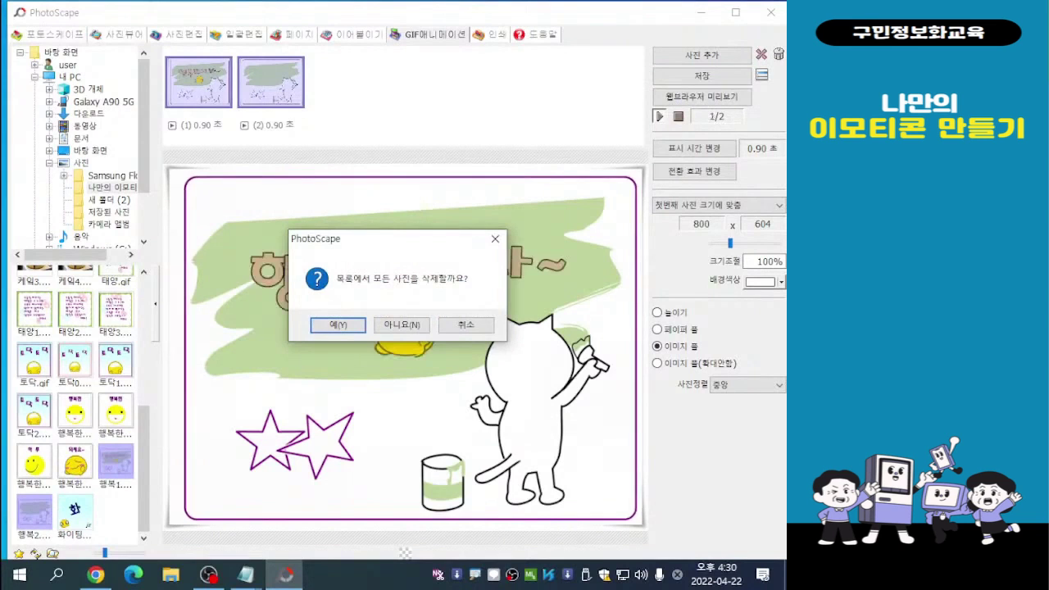
{"action": "key", "text": "Return"}
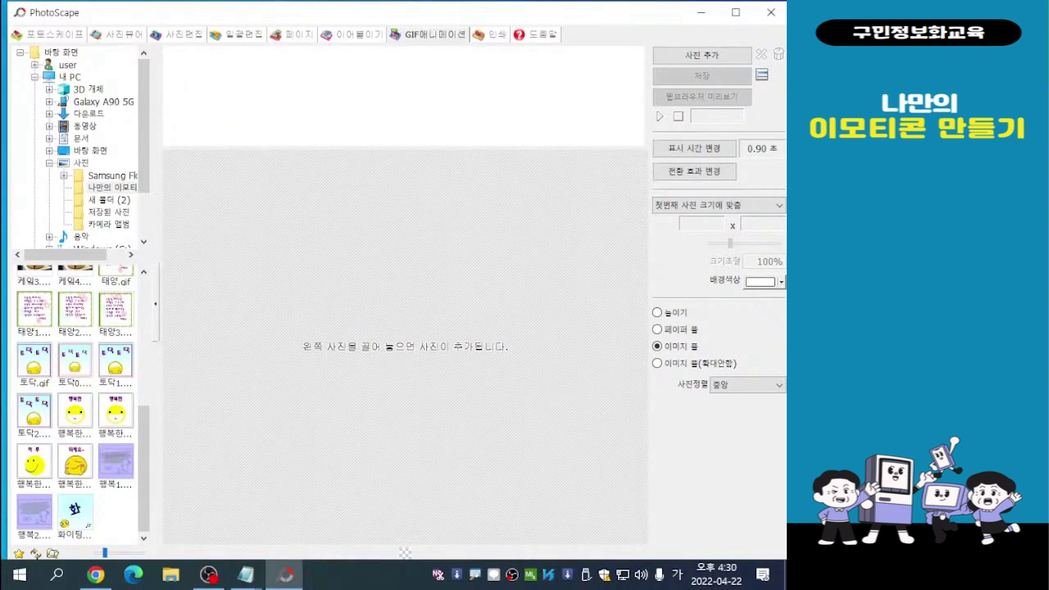
- Add the four 비타민 photos (berries, lime, meal, oranges) from the 나만의 이모티콘 folder as animation frames
{"action": "left_click", "coordinate": [113, 187]}
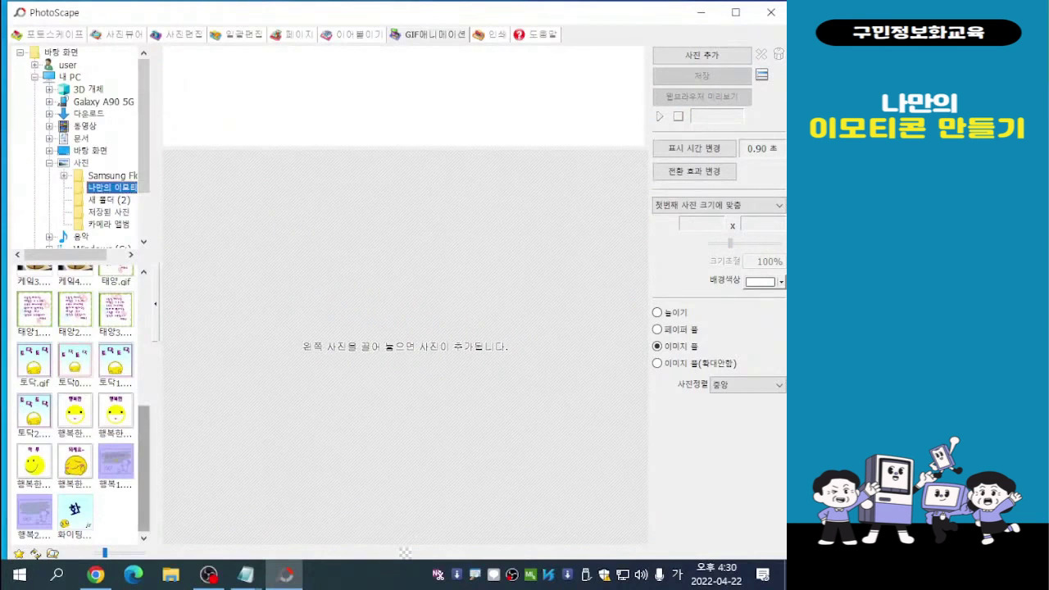
{"action": "scroll", "coordinate": [76, 405], "scroll_direction": "up", "scroll_amount": 3}
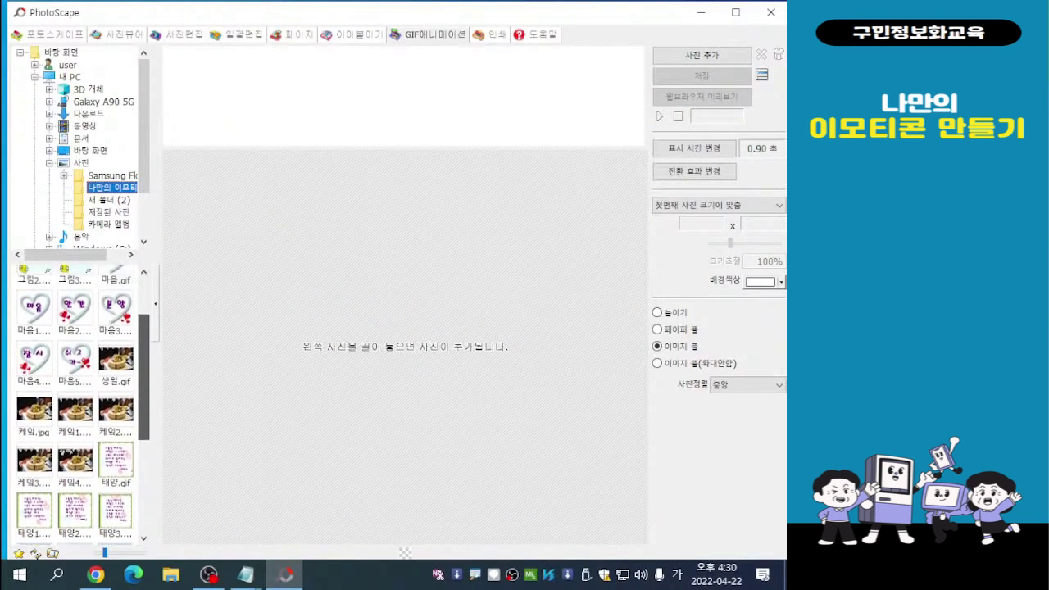
{"action": "scroll", "coordinate": [76, 405], "scroll_direction": "down", "scroll_amount": 6}
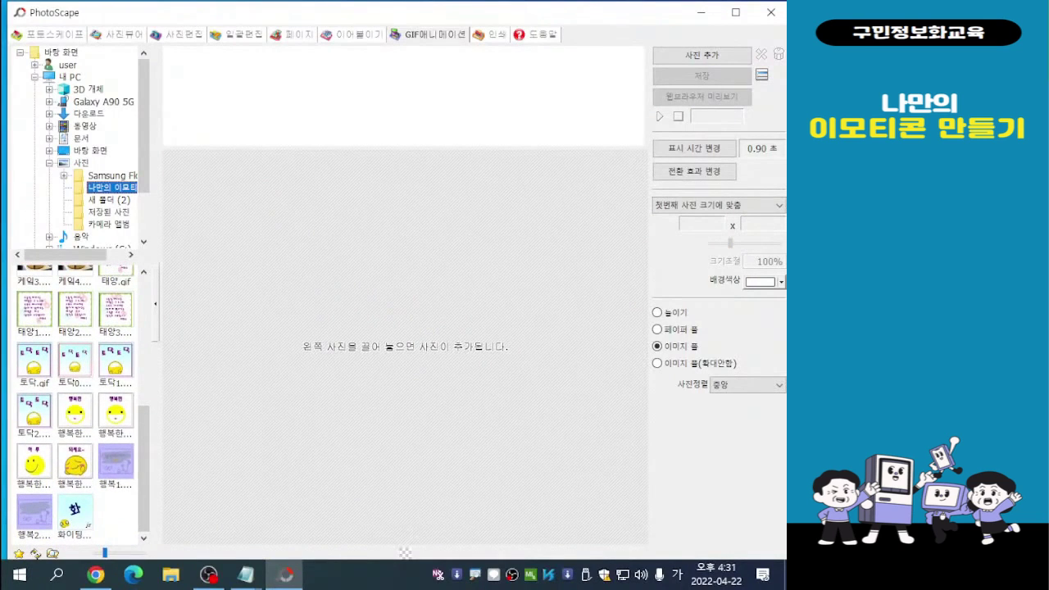
{"action": "scroll", "coordinate": [75, 404], "scroll_direction": "up", "scroll_amount": 3}
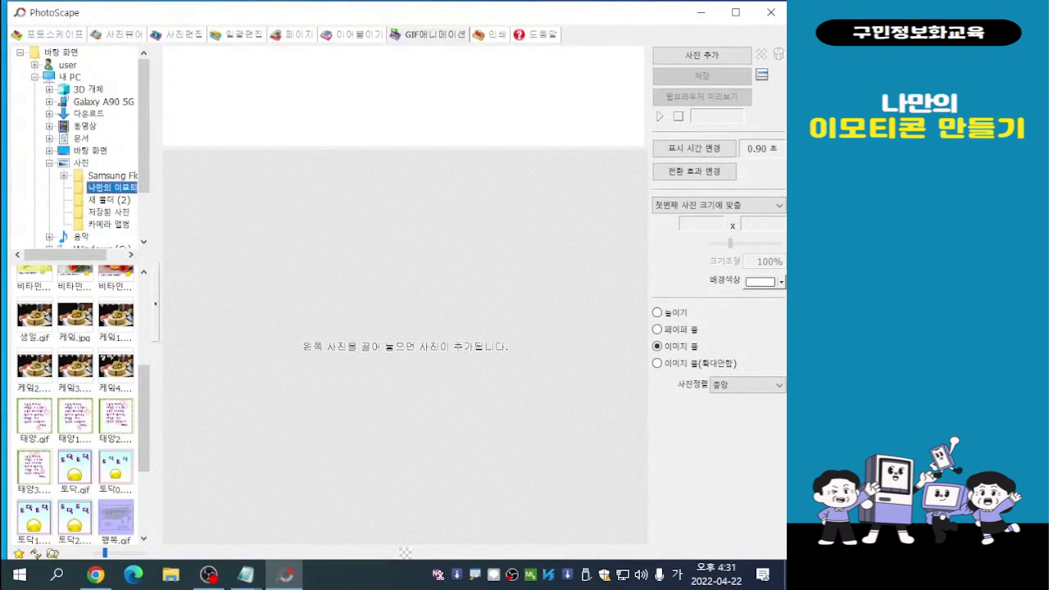
{"action": "scroll", "coordinate": [143, 410], "scroll_direction": "up", "scroll_amount": 2}
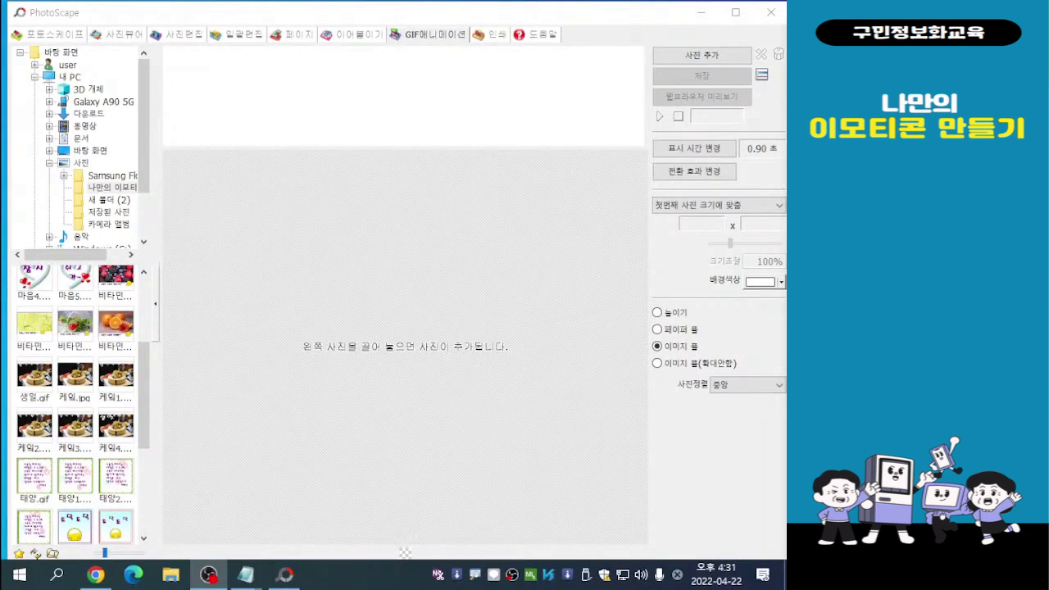
{"action": "left_click_drag", "start_coordinate": [144, 396], "coordinate": [145, 383]}
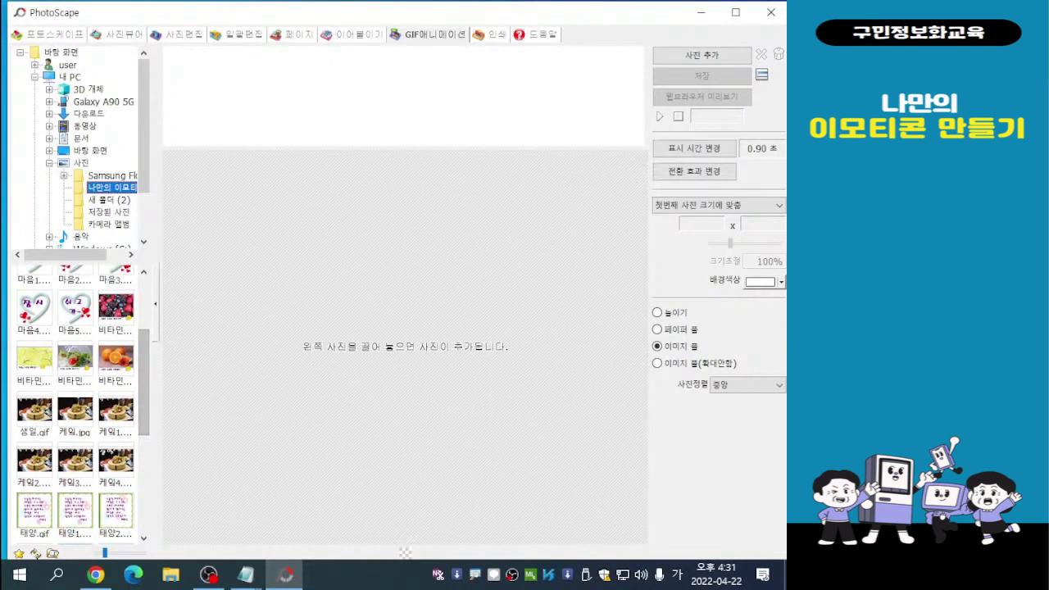
{"action": "left_click", "coordinate": [115, 308]}
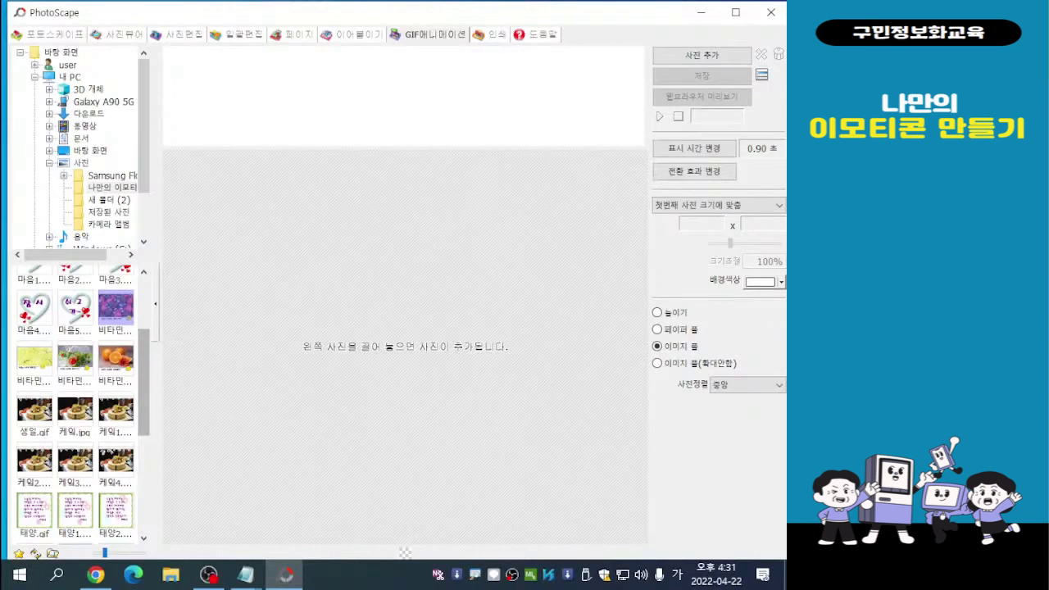
{"action": "left_click", "coordinate": [116, 359], "text": "shift"}
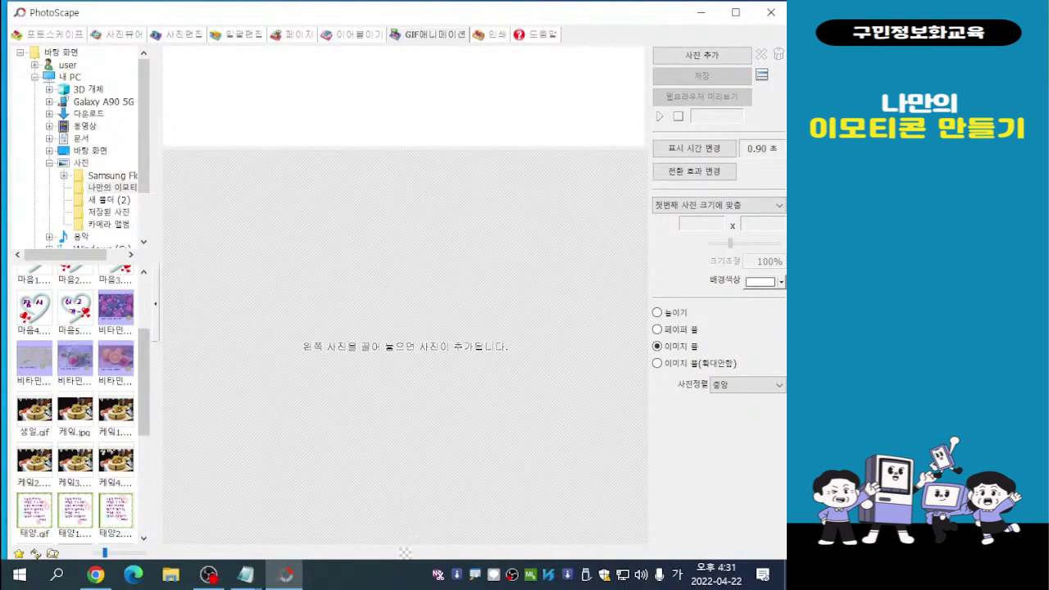
{"action": "left_click_drag", "start_coordinate": [115, 359], "coordinate": [405, 344]}
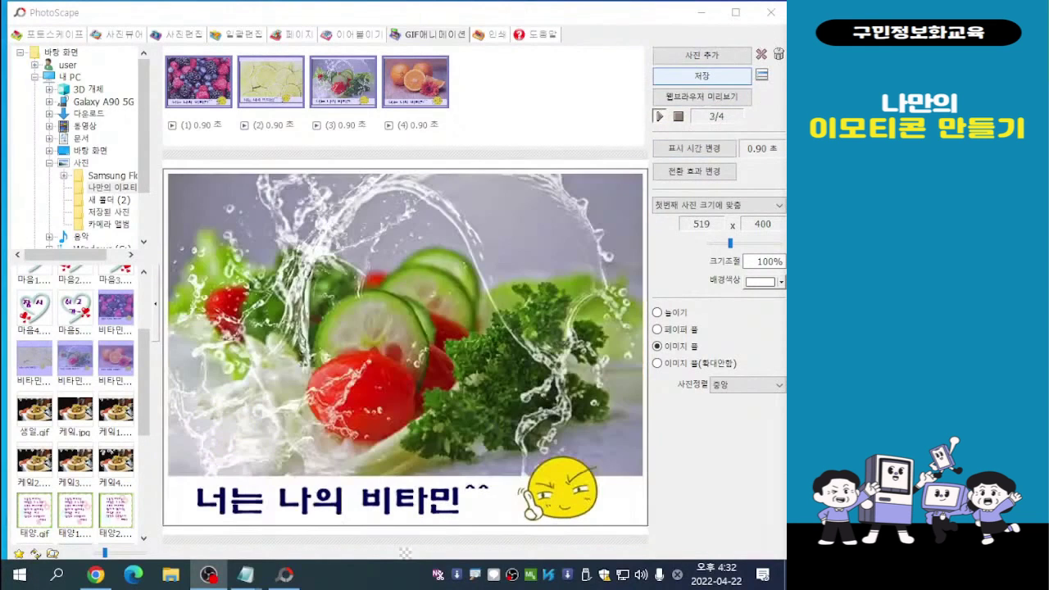
- Save the animation as a GIF named 비타민 in the 나만의 이모티콘 folder
{"action": "left_click", "coordinate": [701, 75]}
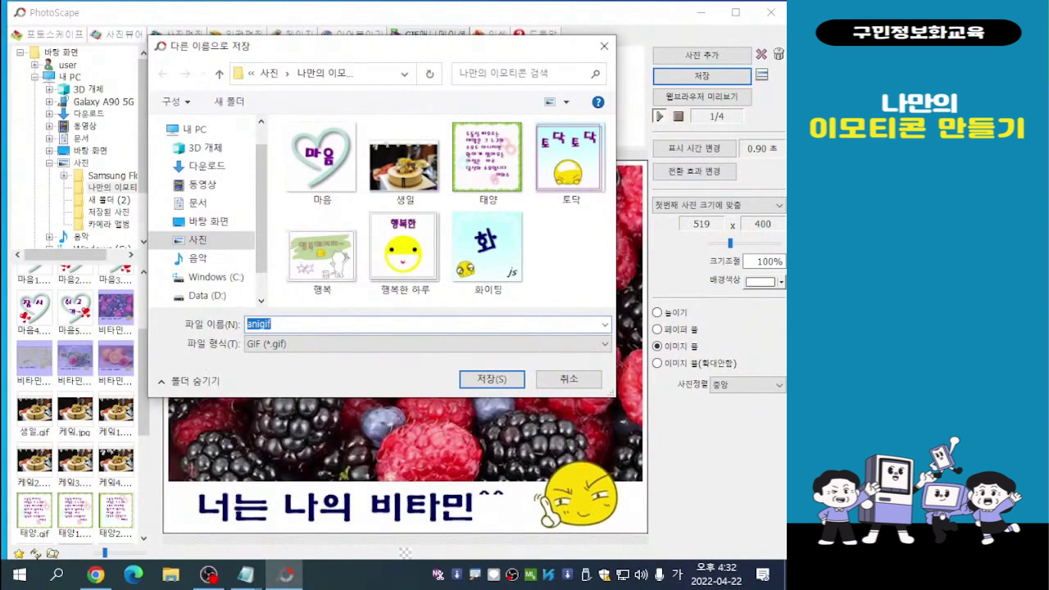
{"action": "type", "text": "비타민"}
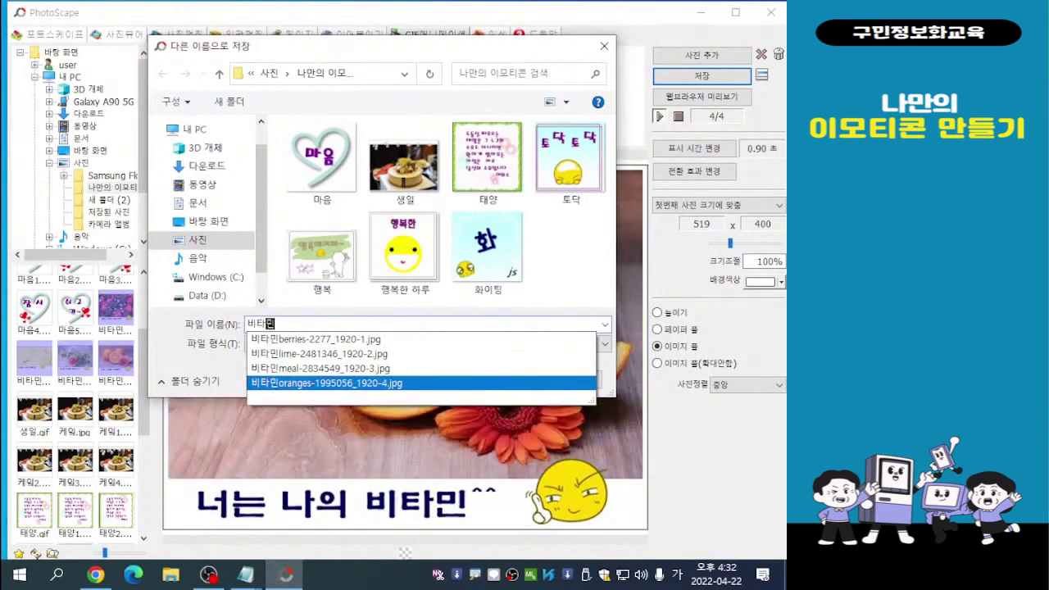
{"action": "key", "text": "Return"}
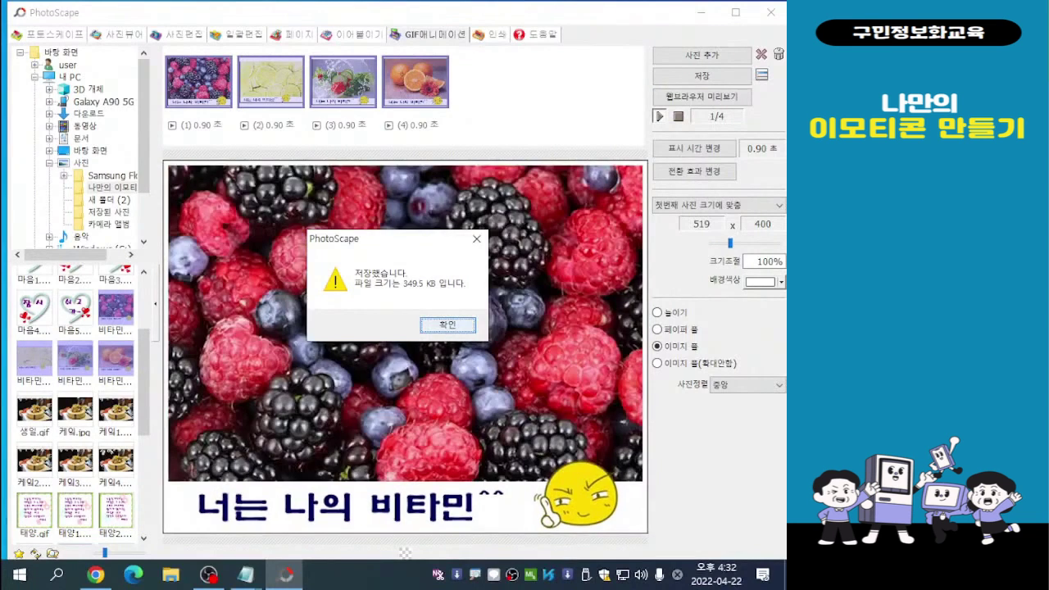
{"action": "key", "text": "Return"}
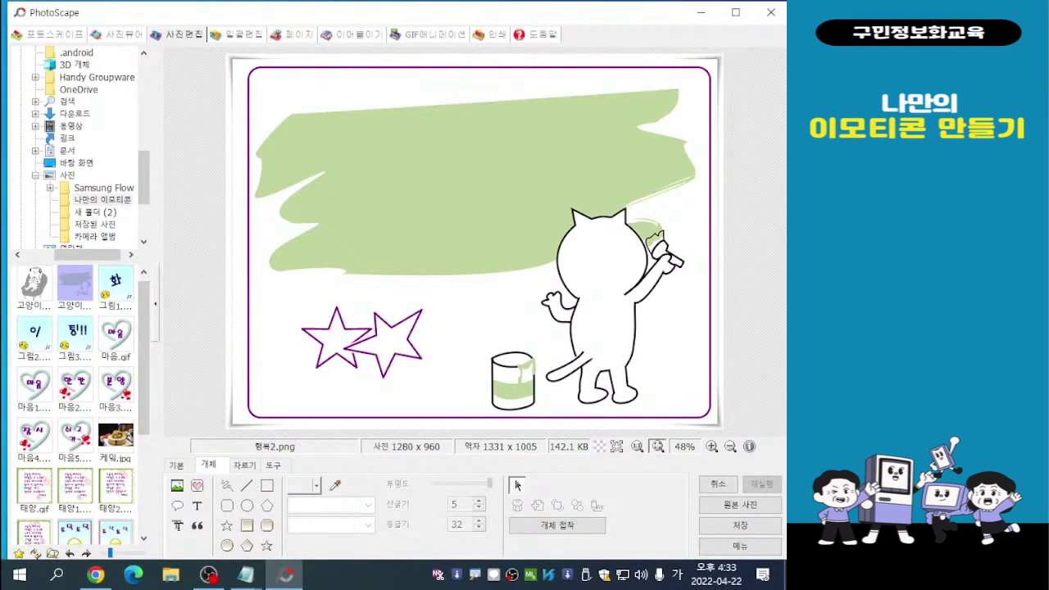
- Open the cat picture 고양이.png in the photo editor
{"action": "left_click", "coordinate": [34, 284]}
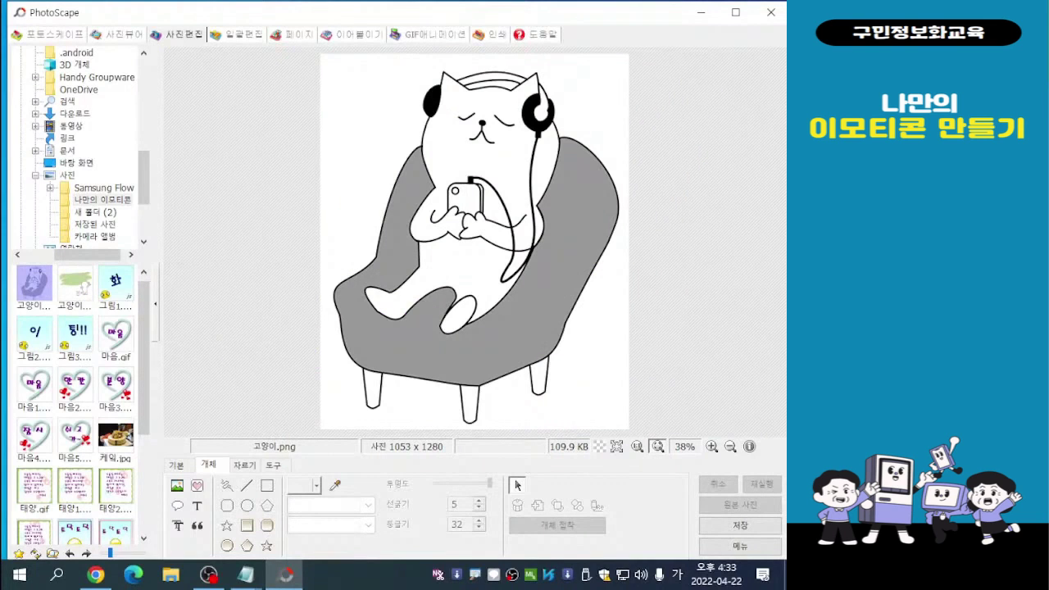